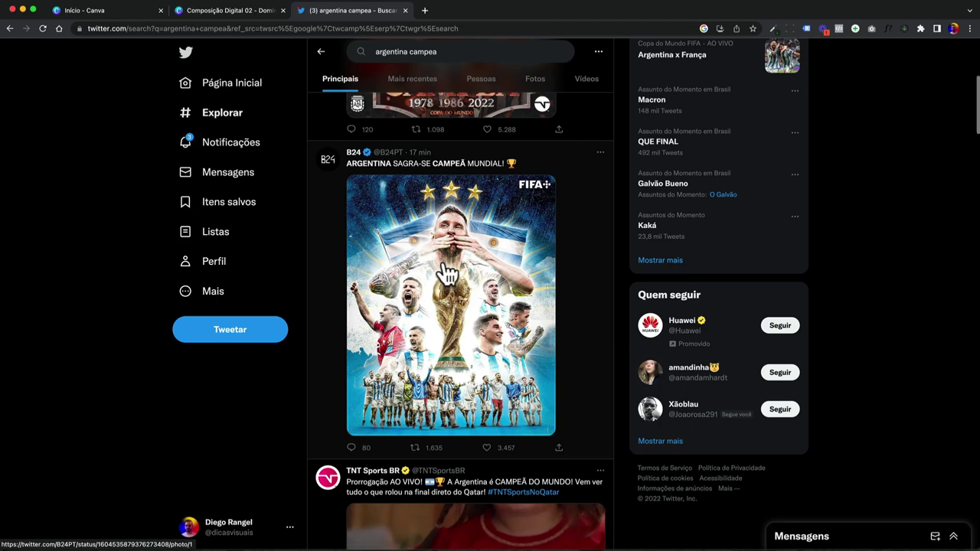
Examine the Argentina champion posters in the Twitter search results for "argentina campea"
scroll(439, 255, "up", 3)
scroll(449, 274, "down", 1)
scroll(453, 350, "down", 3)
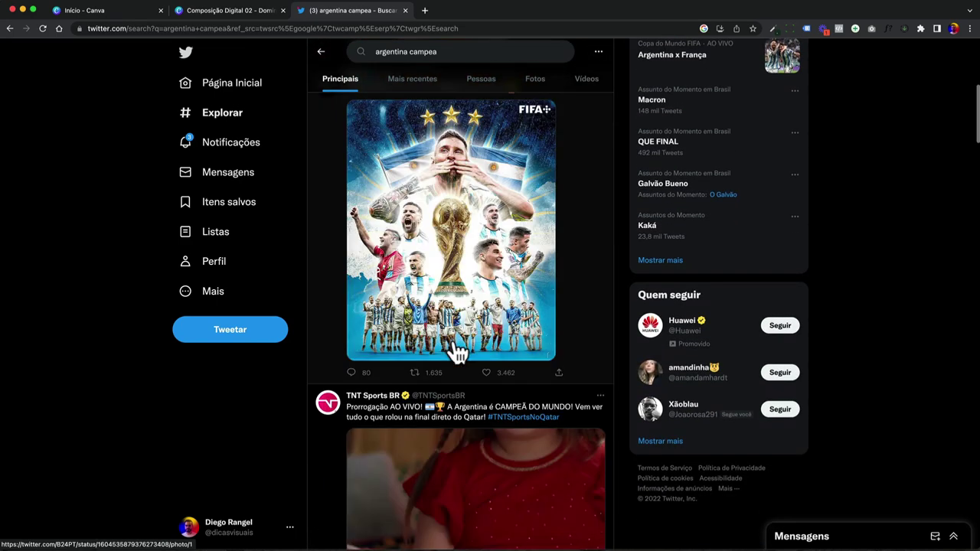
scroll(454, 350, "up", 5)
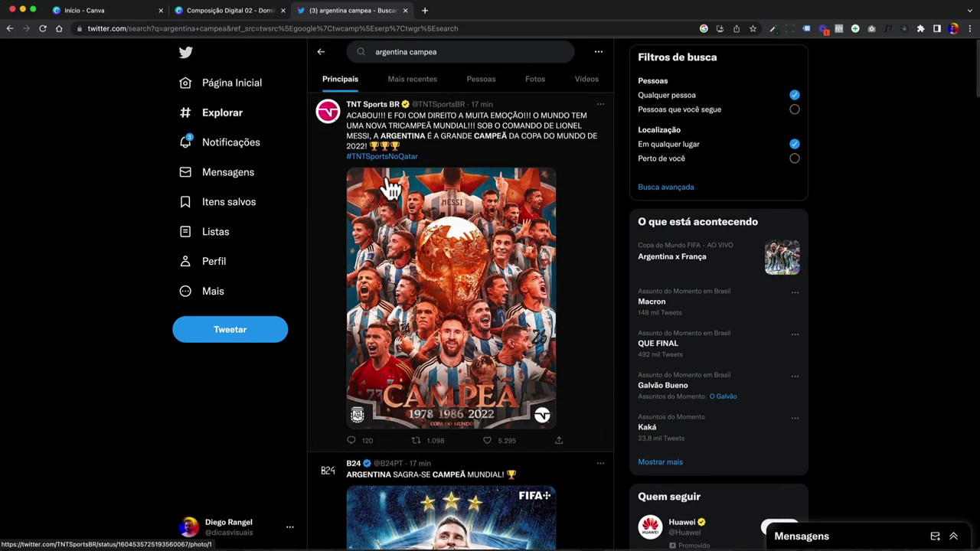
Switch to the Canva design Composição Digital 02 and review its pages, hiding the template panel
left_click(210, 18)
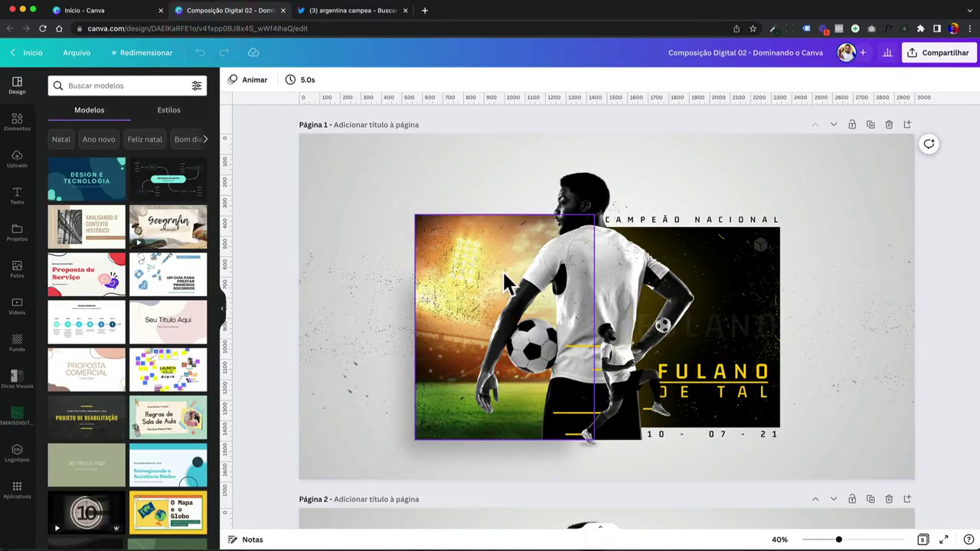
scroll(271, 281, "down", 2)
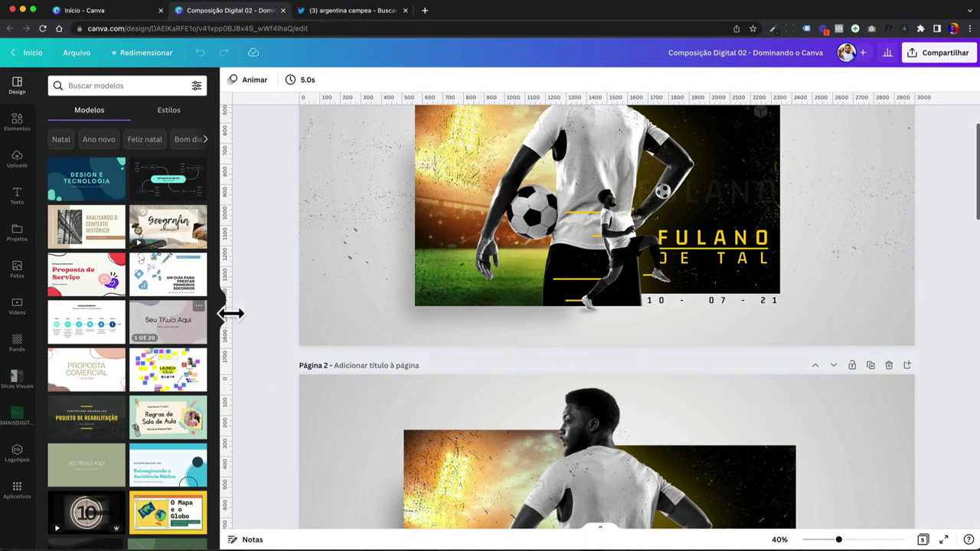
left_click(226, 310)
scroll(183, 304, "down", 4)
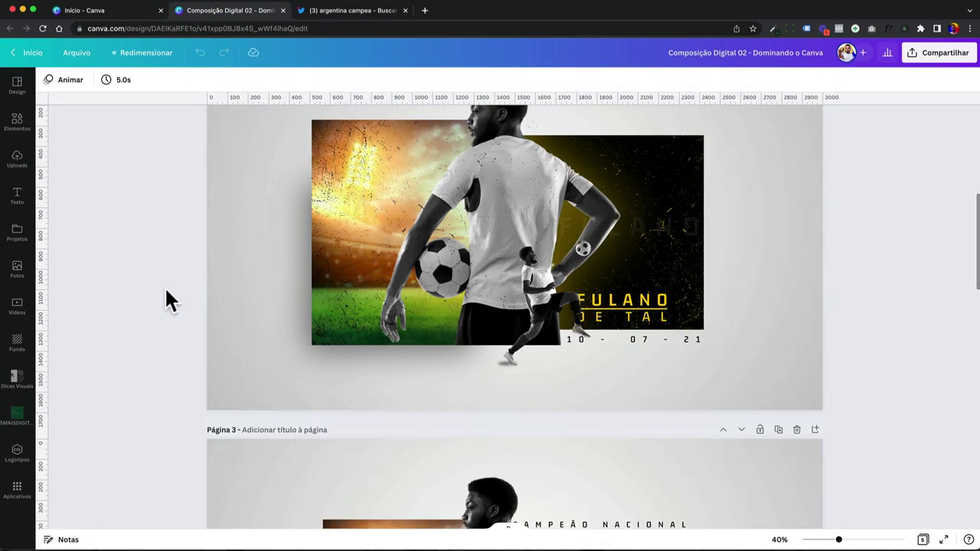
scroll(166, 291, "down", 10)
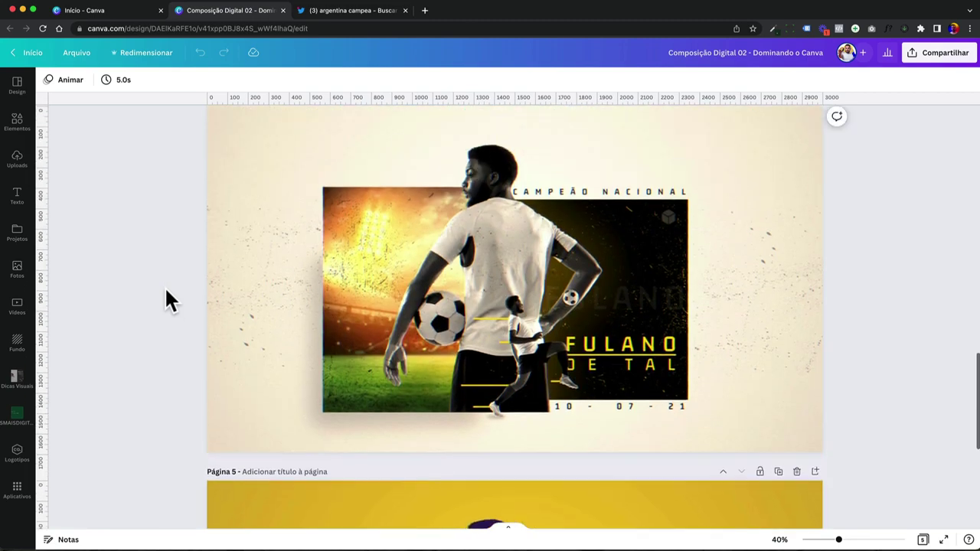
scroll(165, 287, "up", 1)
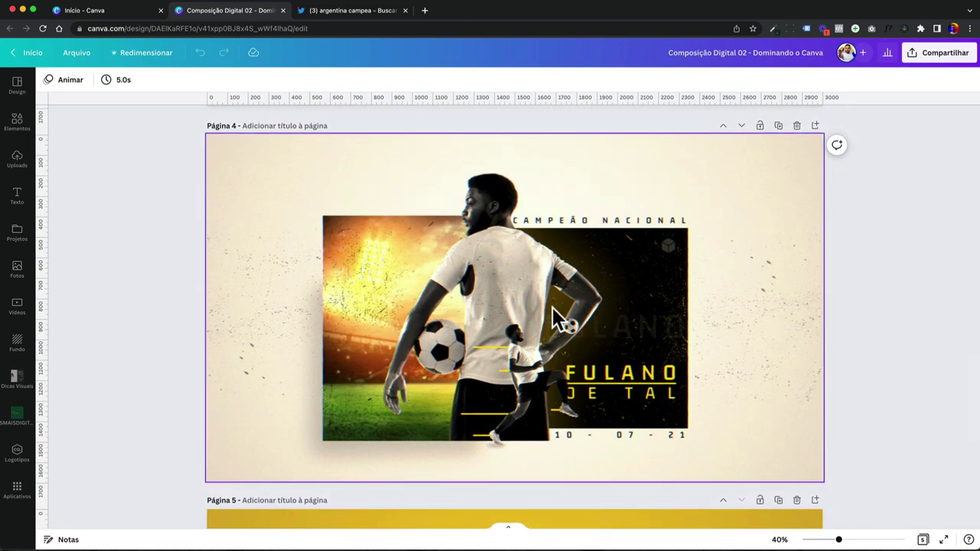
scroll(552, 306, "up", 5)
scroll(552, 307, "down", 5)
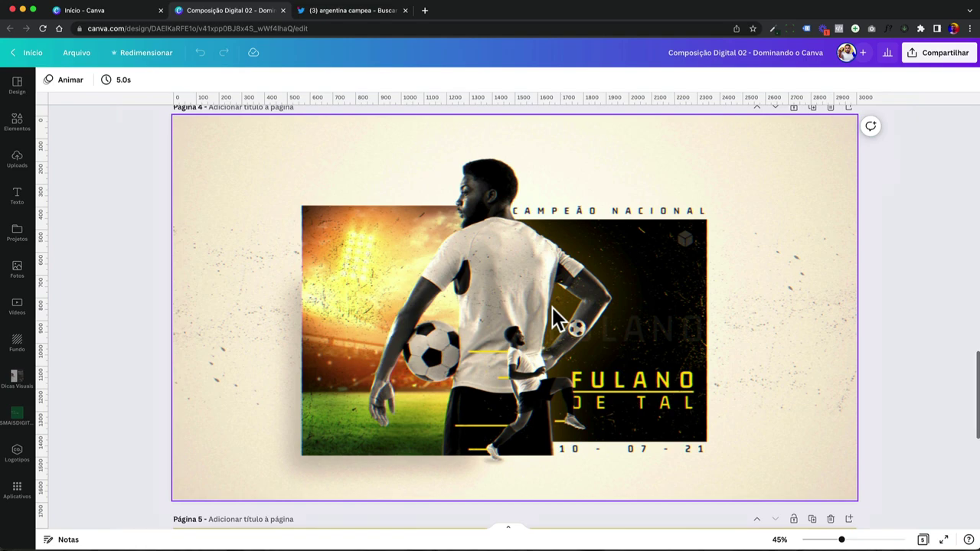
scroll(552, 307, "down", 2)
scroll(552, 307, "down", 5)
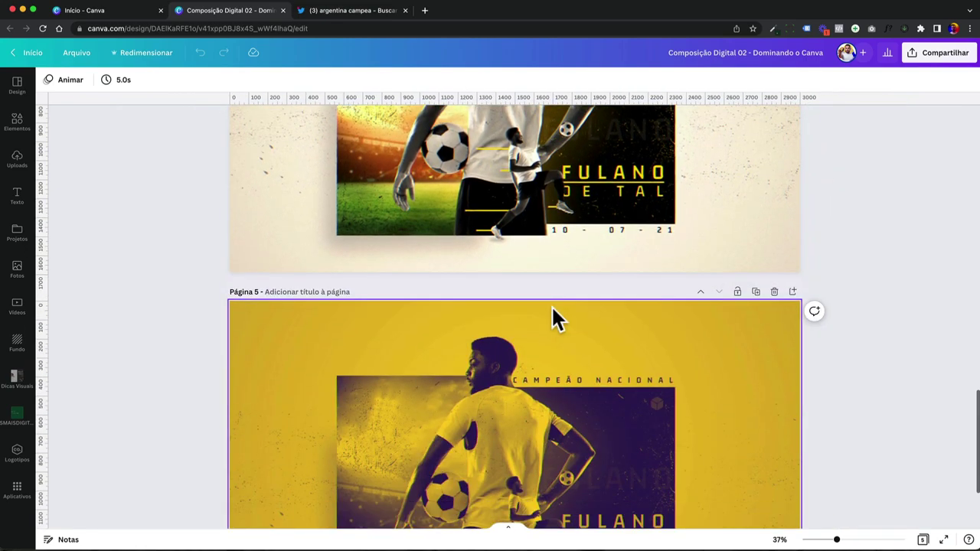
scroll(551, 304, "up", 15)
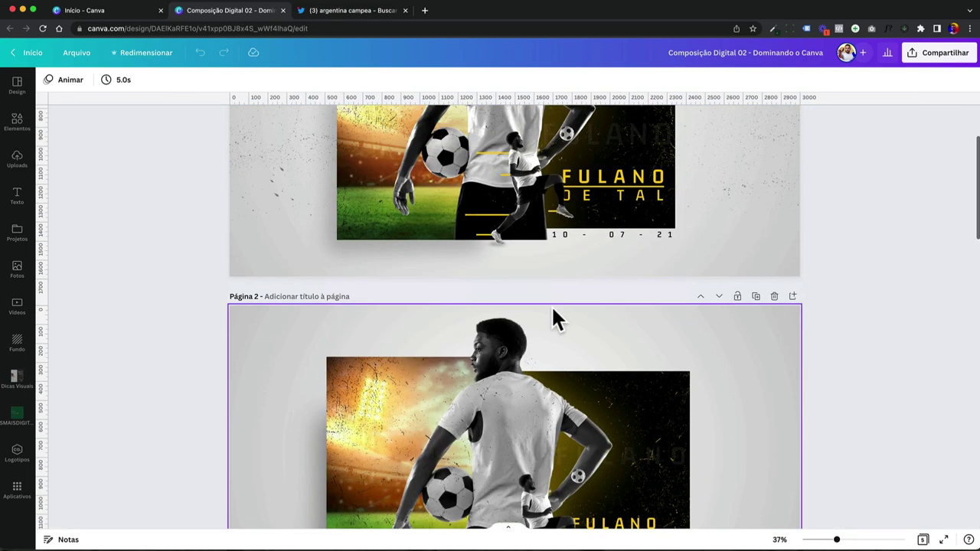
scroll(552, 310, "up", 3)
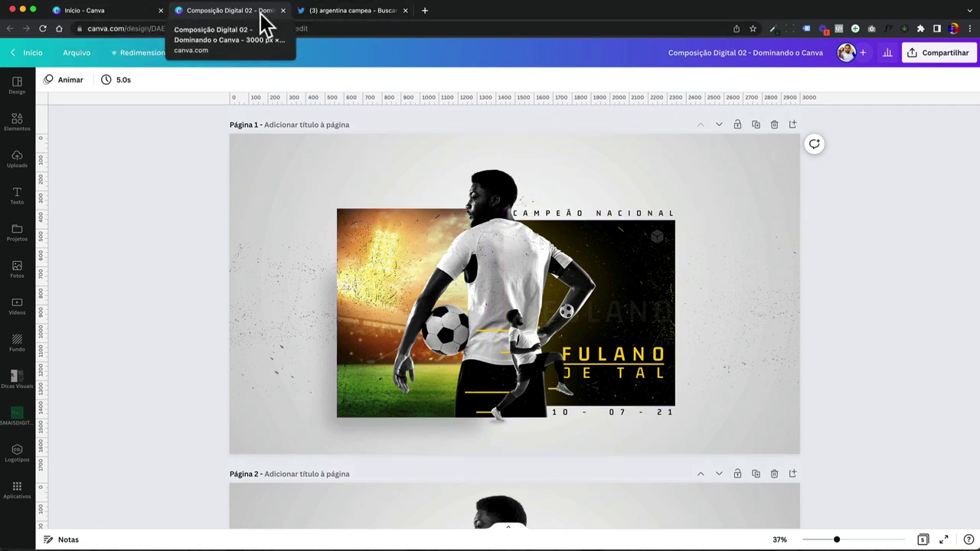
Create a new blank A4 document design from the Canva home page
left_click(115, 13)
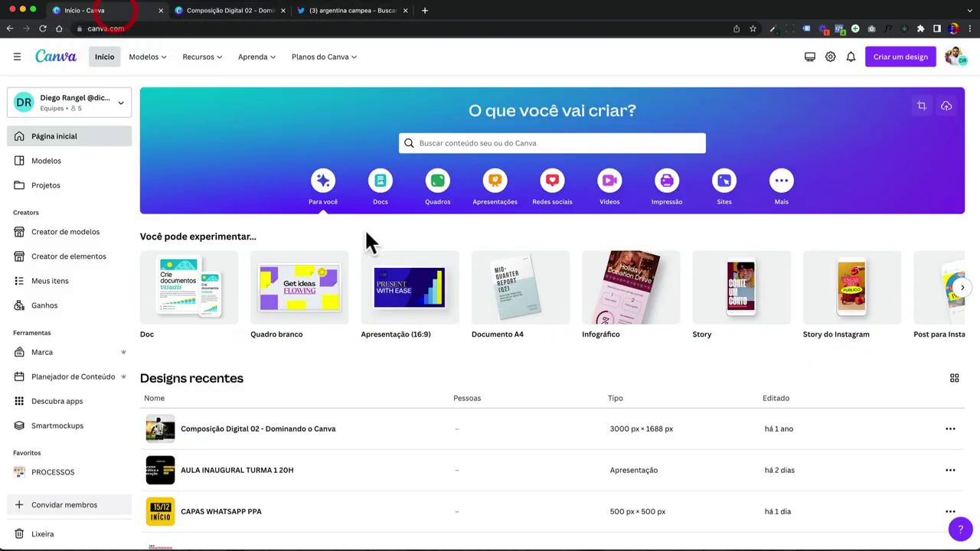
left_click(887, 65)
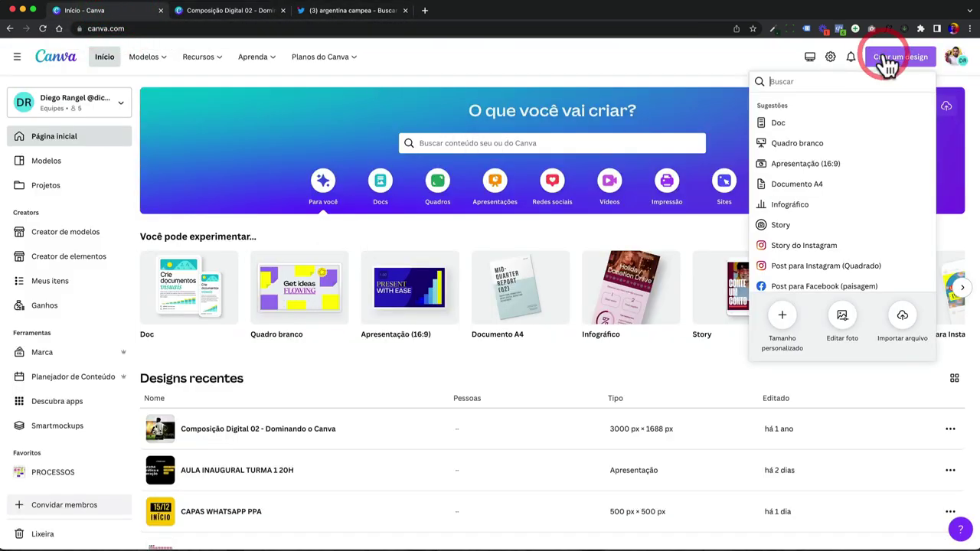
left_click(782, 318)
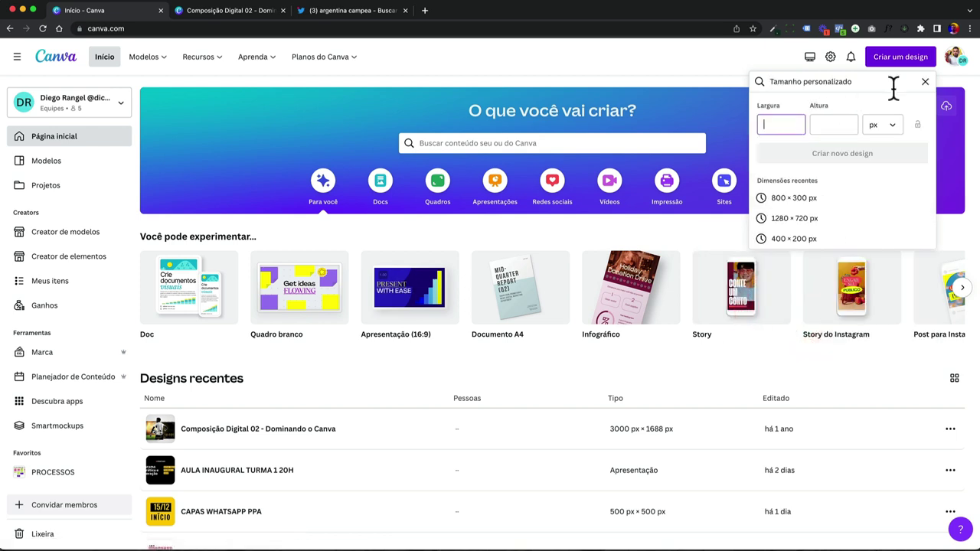
left_click(925, 82)
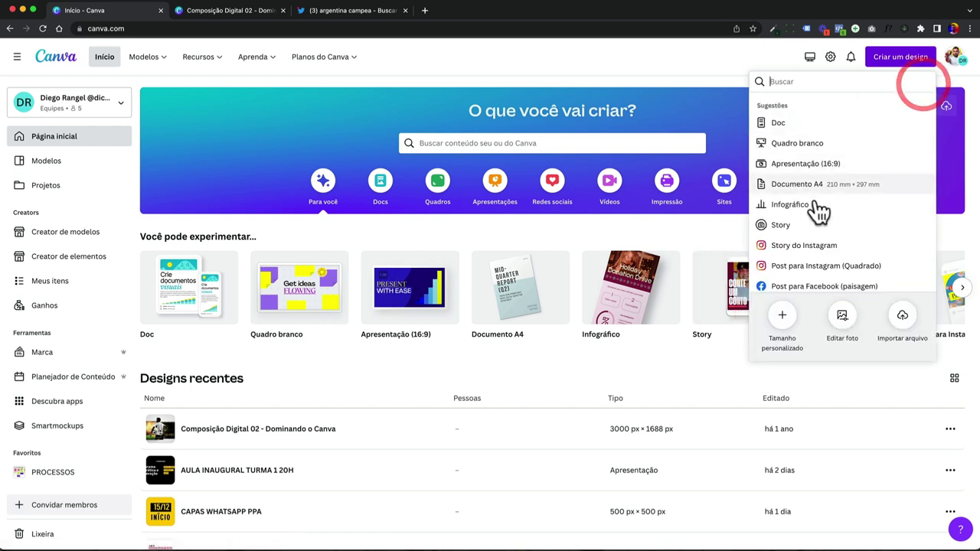
left_click(795, 172)
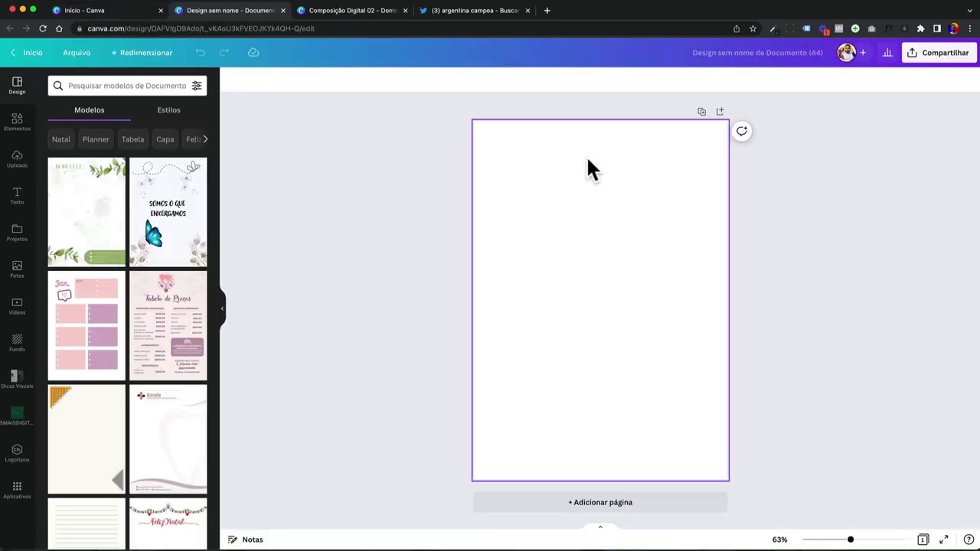
left_click(588, 159)
left_click(309, 267)
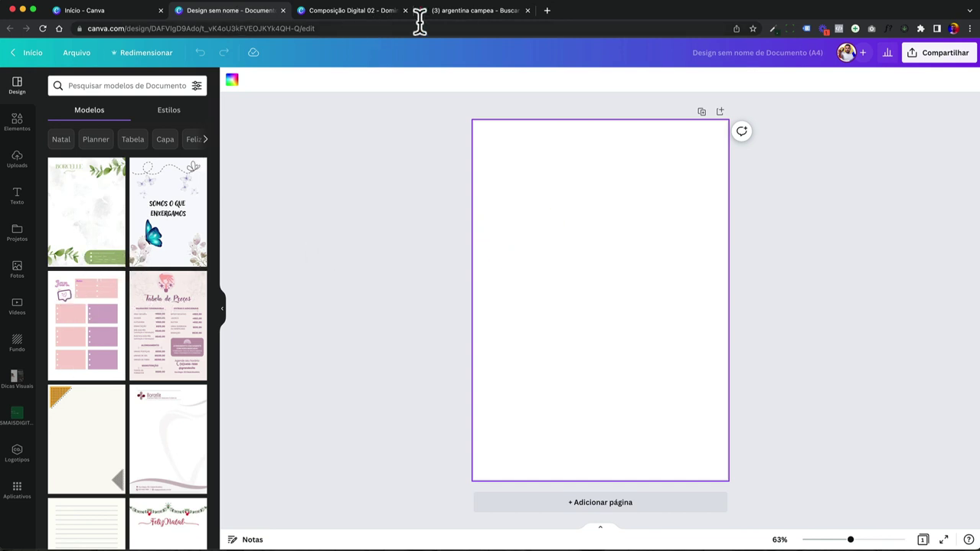
Go back to Composição Digital 02, duplicate page 1 and shift the dark splatter texture left on the copy
left_click(450, 12)
left_click(323, 12)
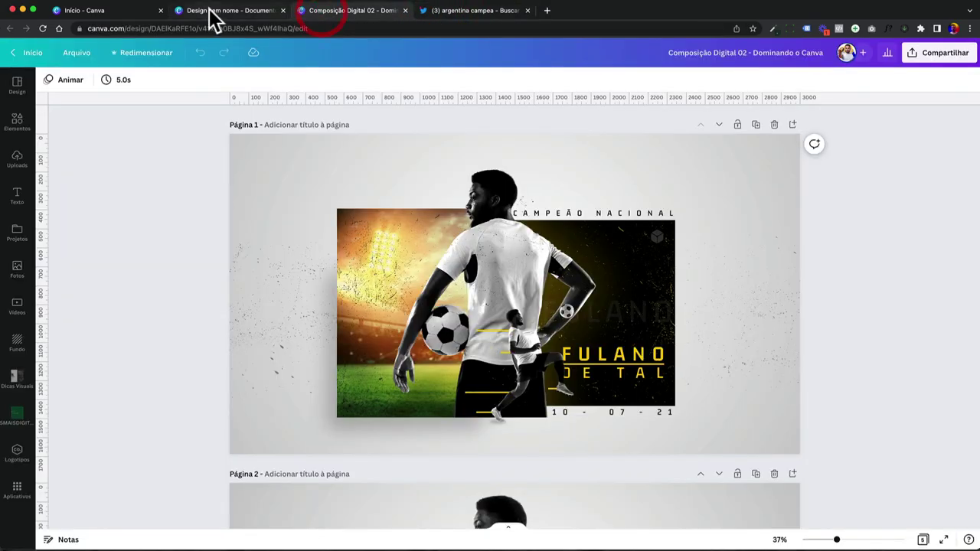
left_click(756, 124)
left_click_drag(354, 272, 293, 256)
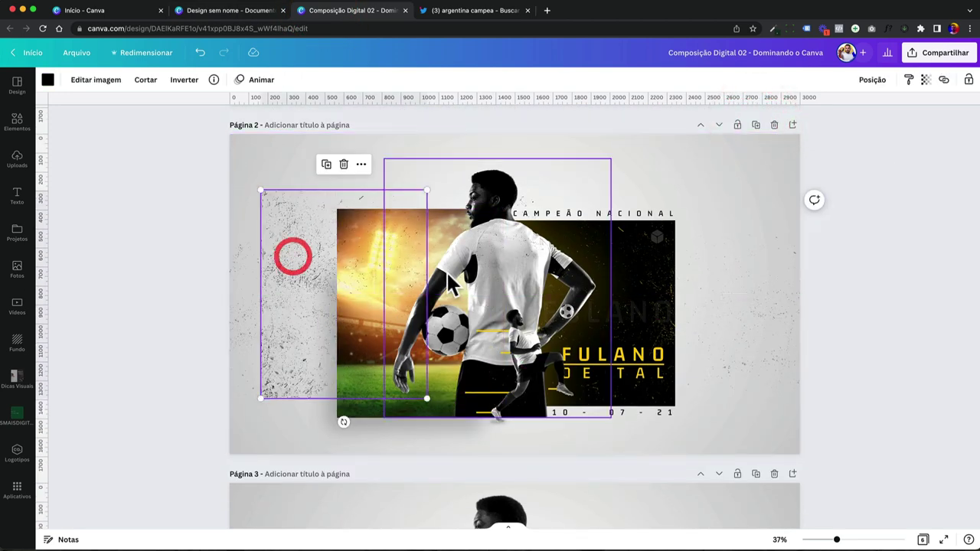
Inspect the layers of the duplicated page: stadium photo, player cutout, splatter textures, name, date and heading text
left_click_drag(372, 400, 340, 412)
key("ctrl+z")
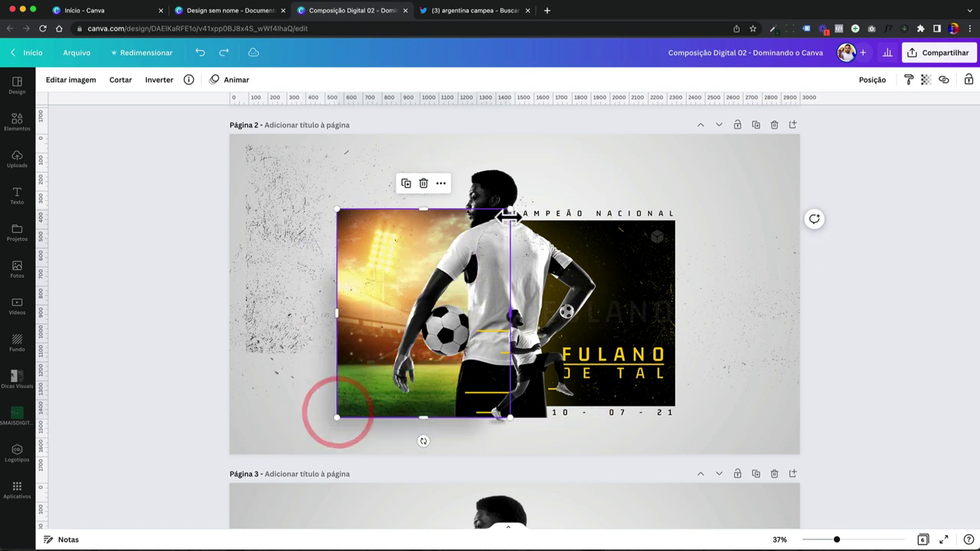
left_click(499, 193)
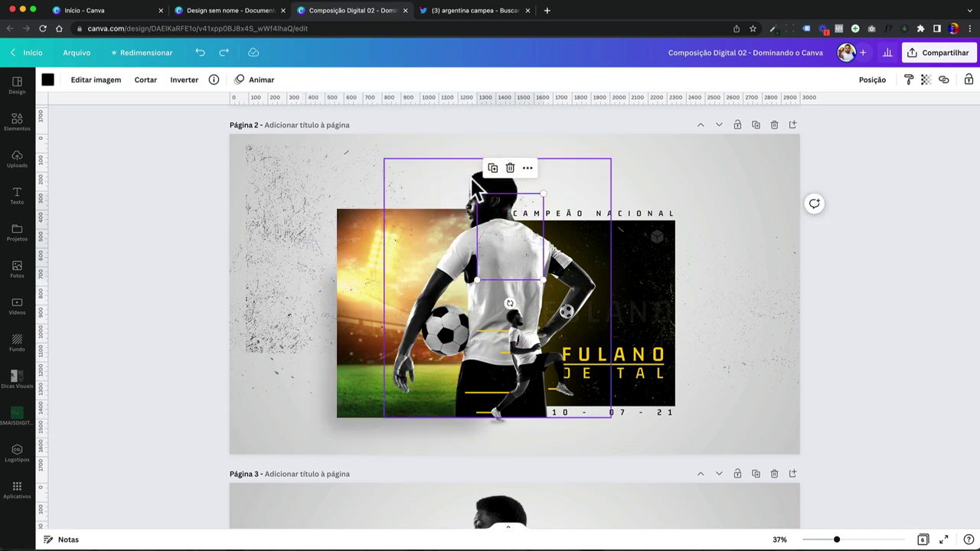
left_click_drag(478, 191, 415, 192)
key("ctrl+z")
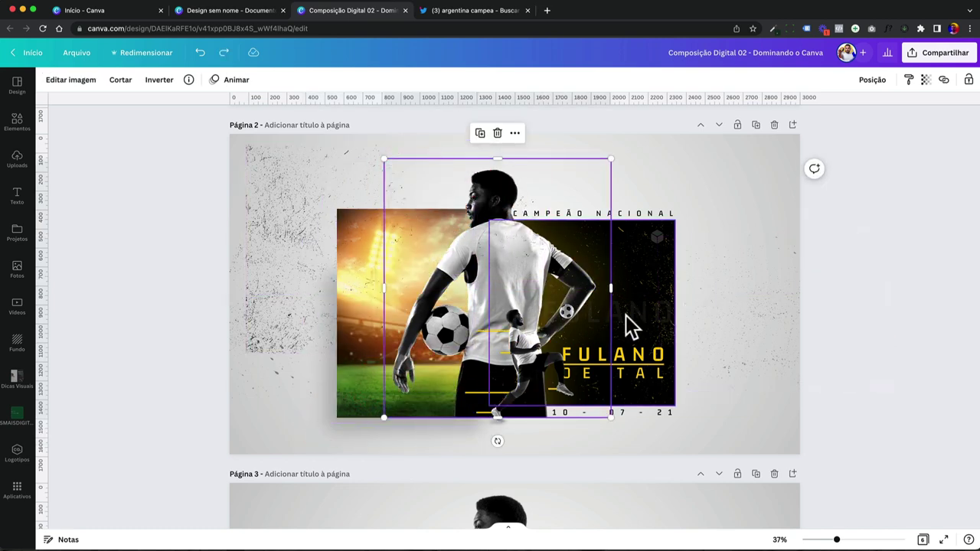
left_click(657, 346)
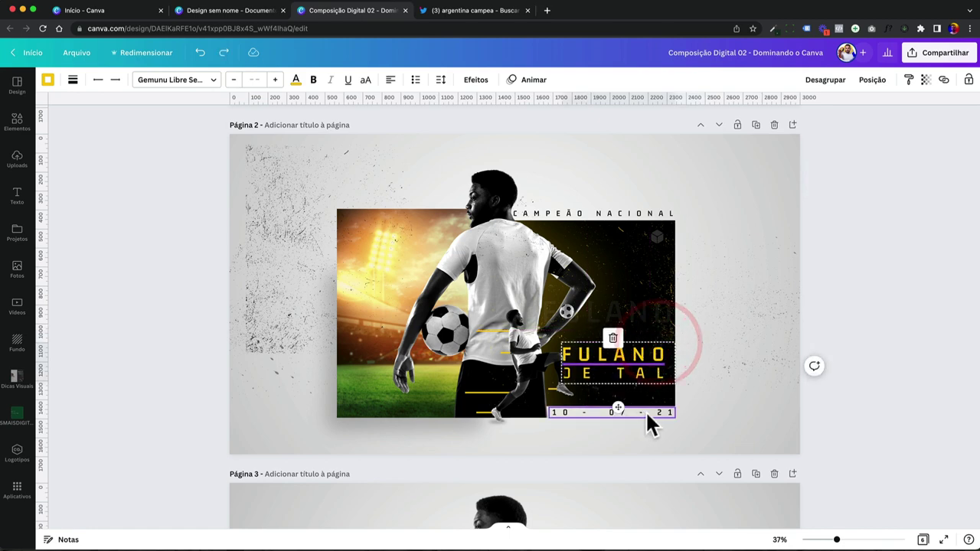
left_click(653, 415)
left_click(624, 213)
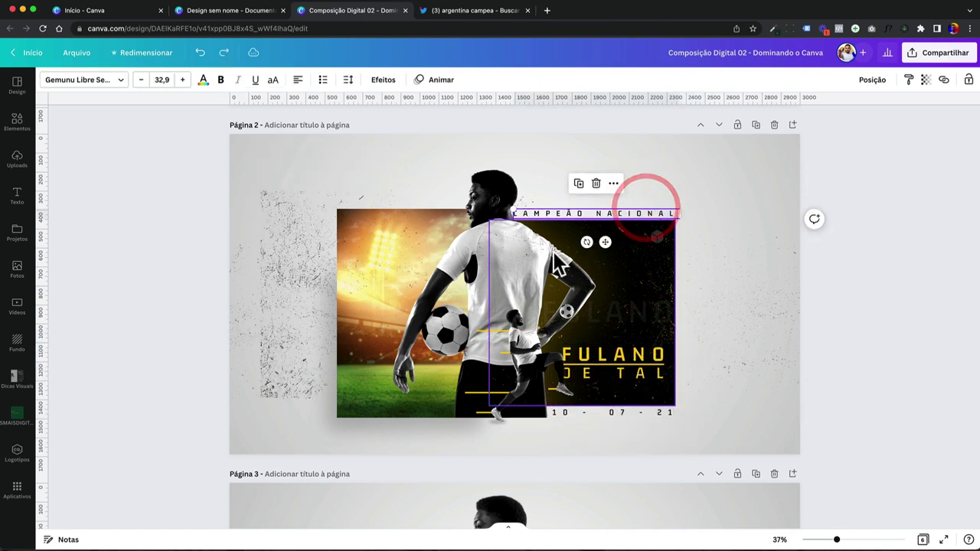
Compare the remaining variations of the football composition, looking closely at the cream-background page
scroll(463, 263, "down", 15)
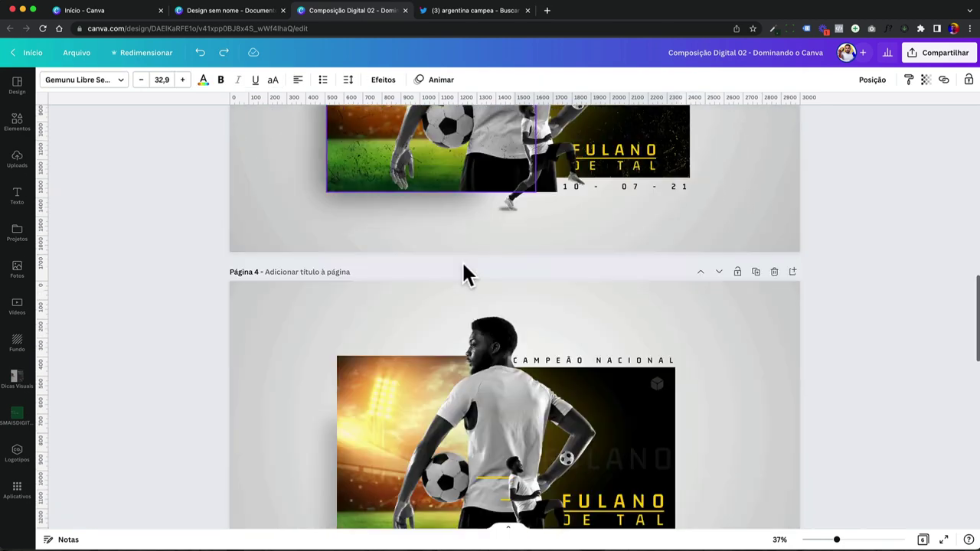
scroll(463, 264, "down", 3)
scroll(463, 264, "up", 5)
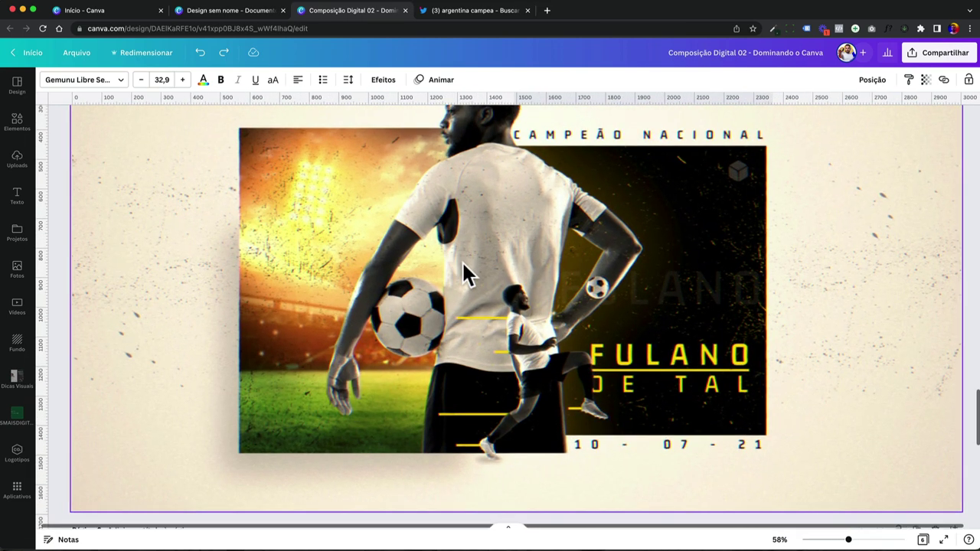
scroll(463, 265, "up", 1)
scroll(462, 260, "down", 3)
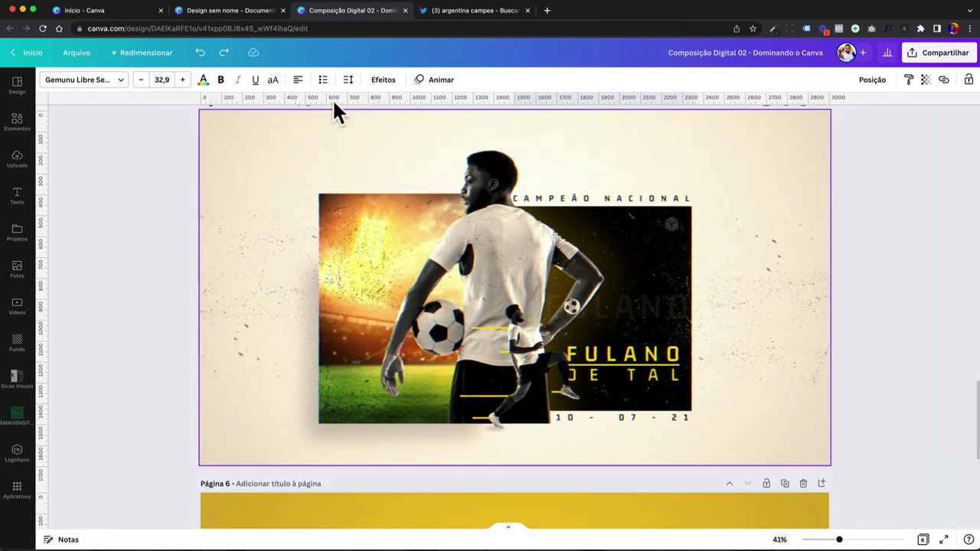
Return to the blank A4 document and hide its side panel to show the whole empty page
left_click(249, 10)
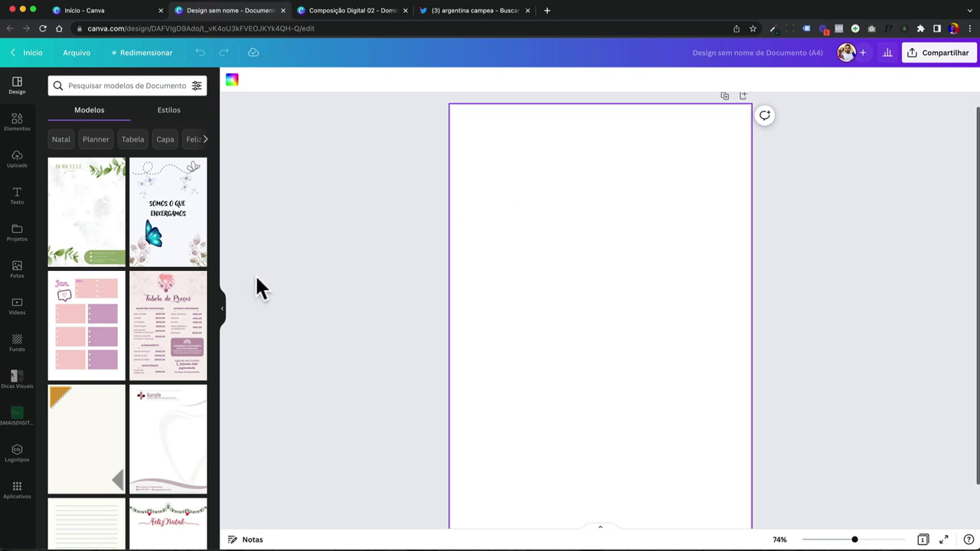
left_click(223, 309)
scroll(394, 238, "down", 2)
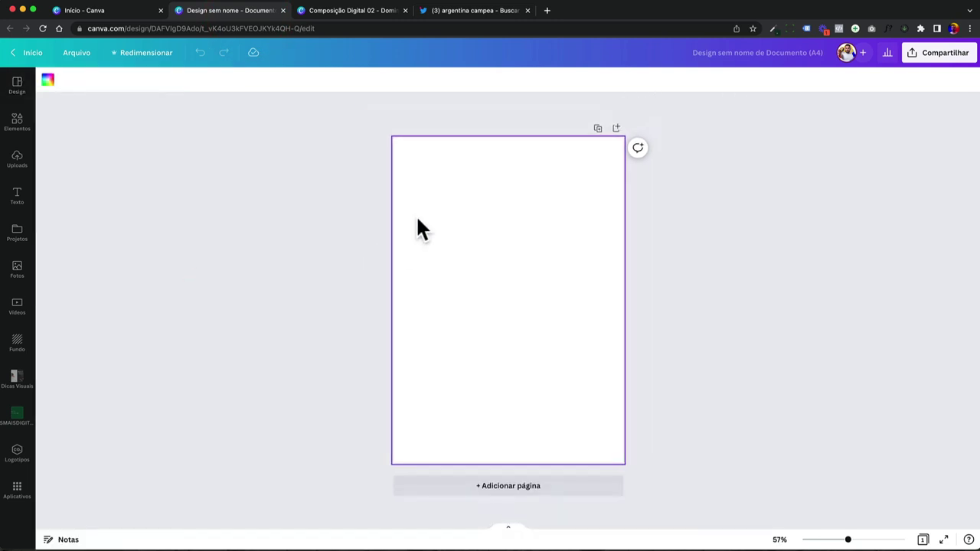
left_click_drag(411, 161, 579, 444)
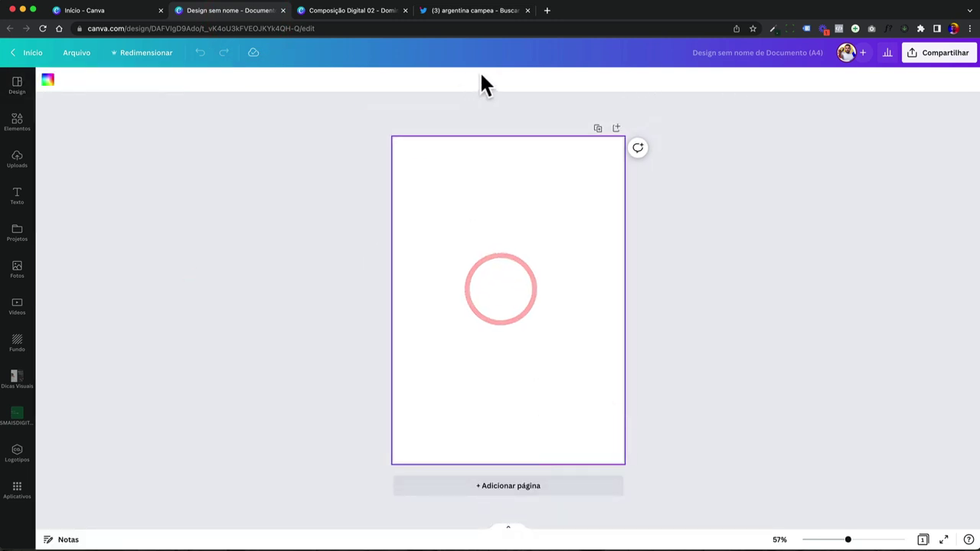
Search Google in a new browser tab for "soccer graphic design" and show the image results
left_click(547, 11)
left_click(60, 28)
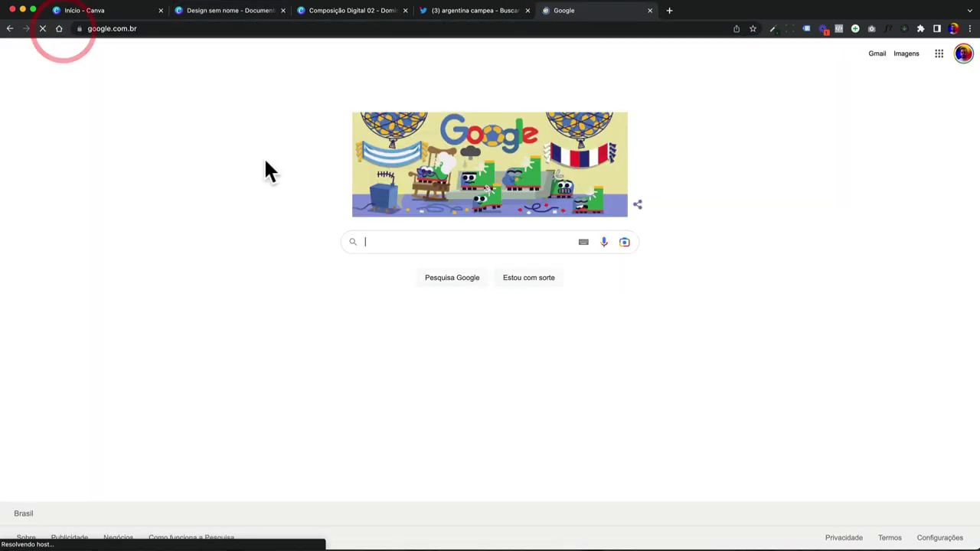
left_click(372, 241)
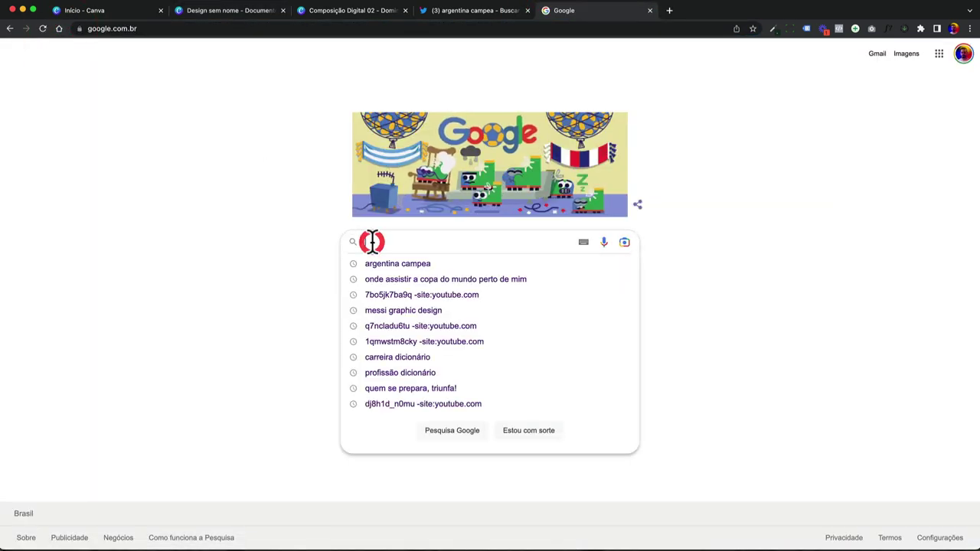
type("soccer ")
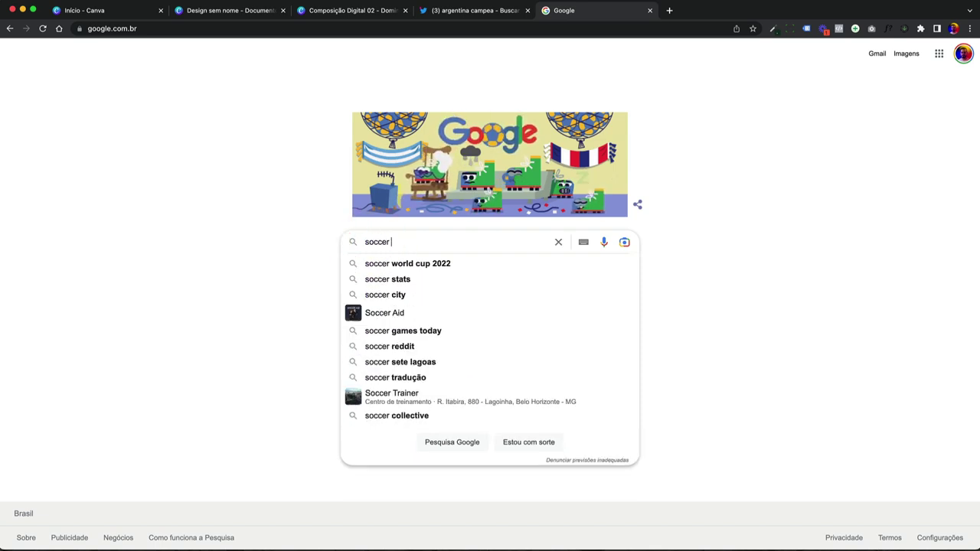
type("gr")
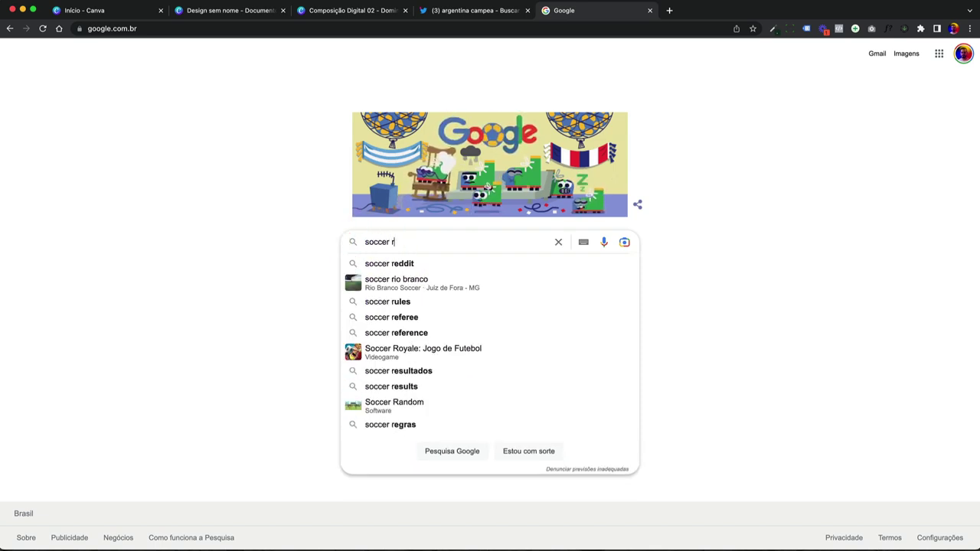
key("BackSpace")
type("graph")
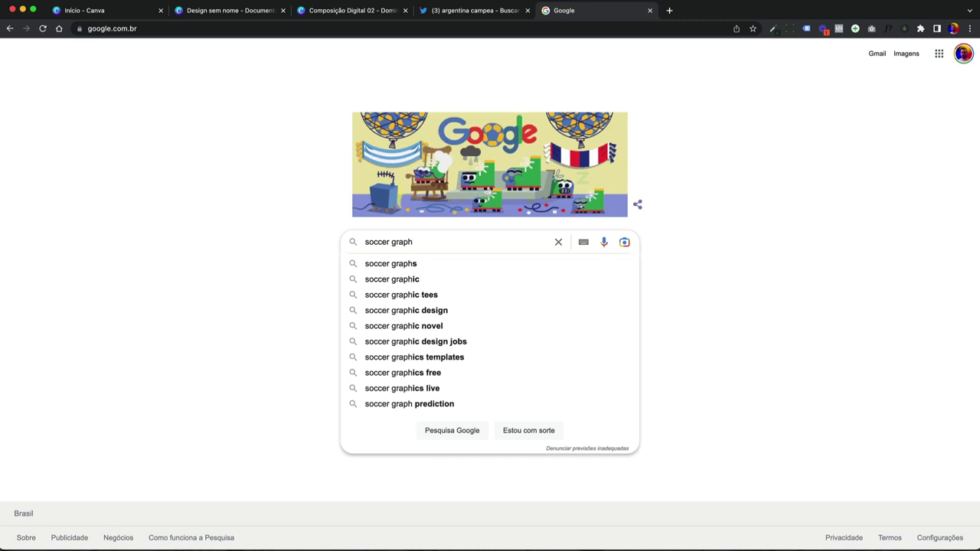
type("ic design")
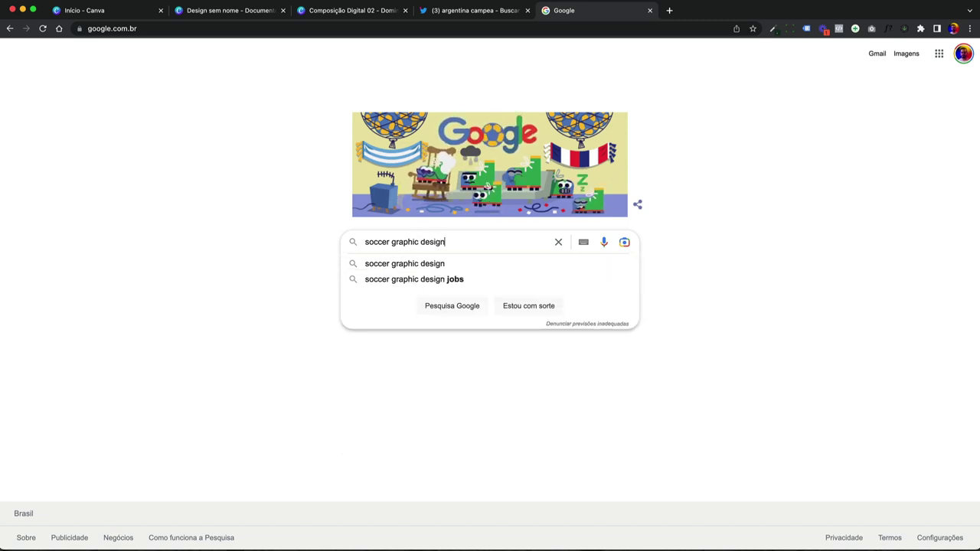
key("Return")
left_click(190, 97)
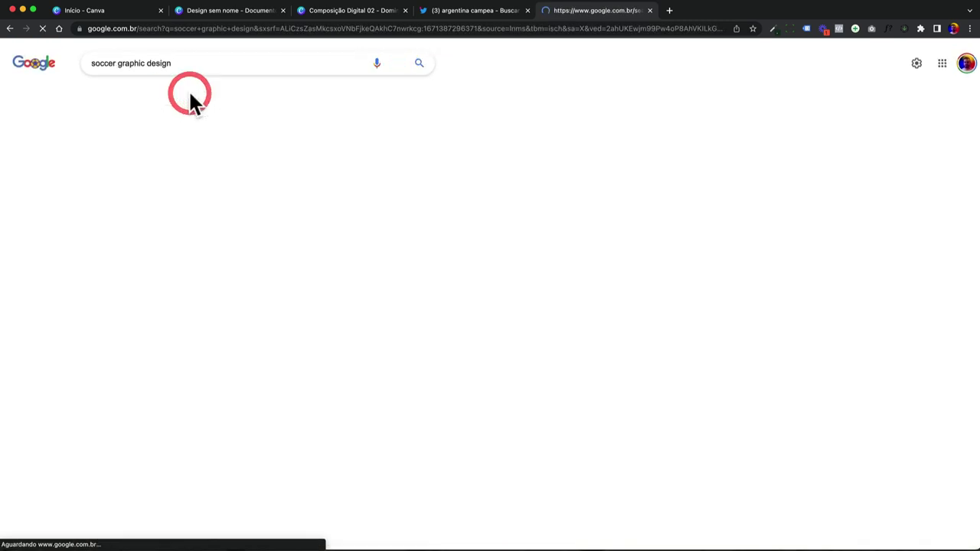
Preview the dark GraphicRiver soccer flyer, then examine the blue Champions League graphic from Behance up close
left_click(205, 226)
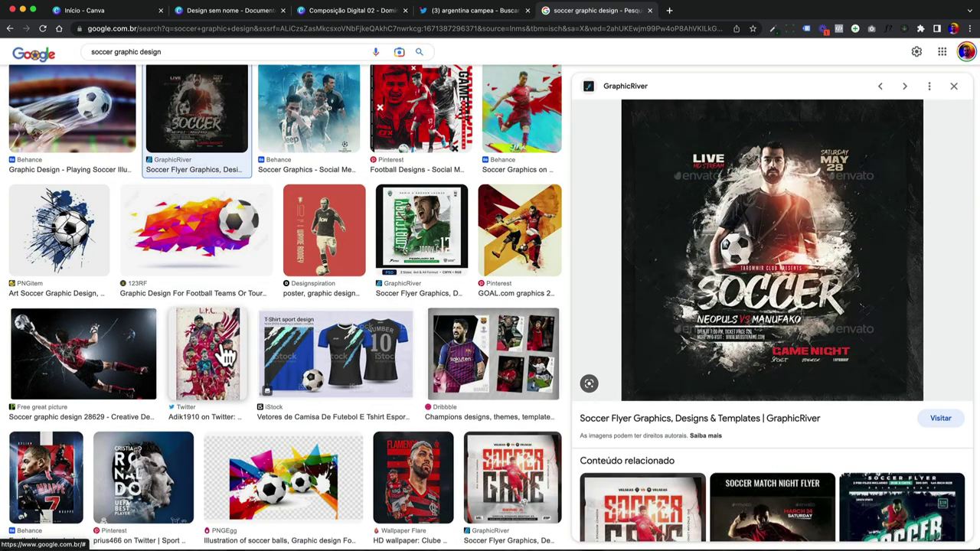
left_click(293, 131)
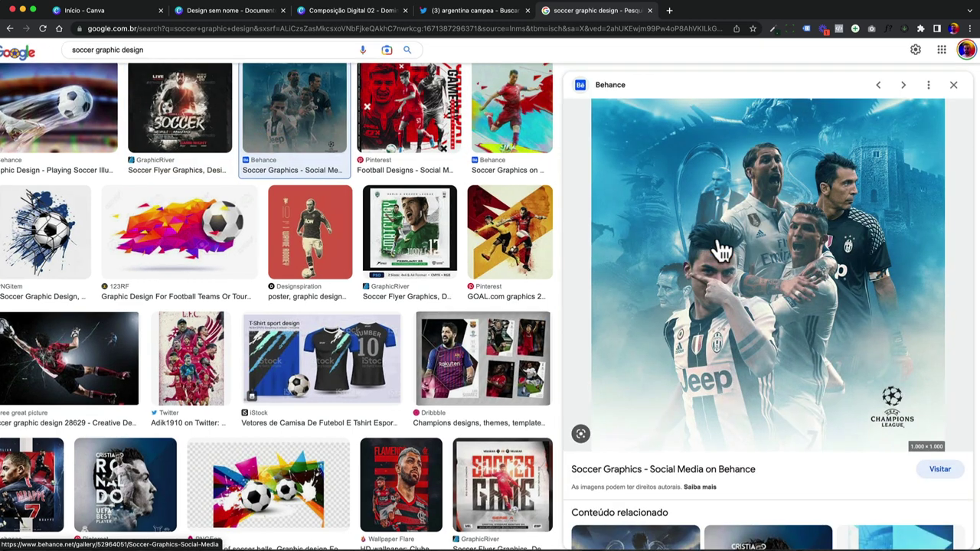
mouse_move(672, 280)
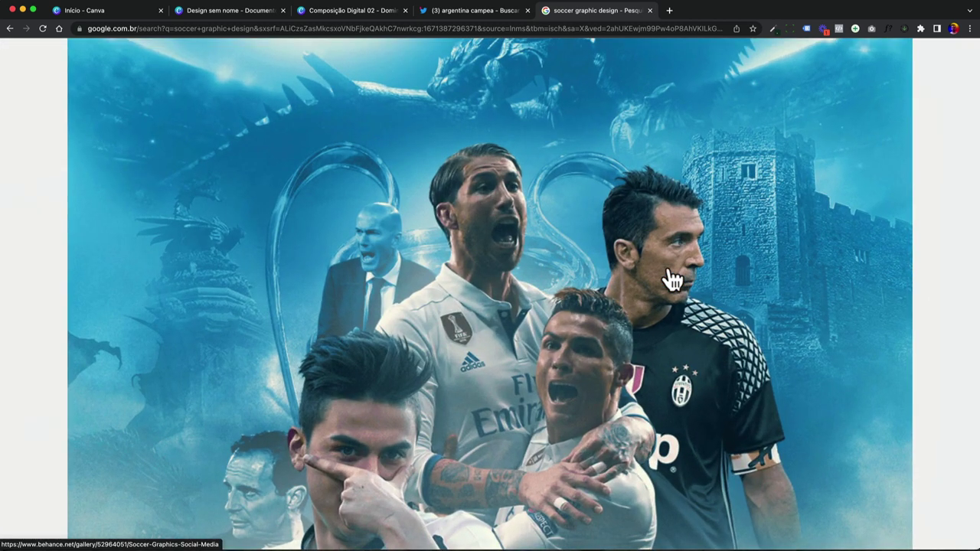
scroll(672, 280, "down", 3)
scroll(672, 280, "up", 3)
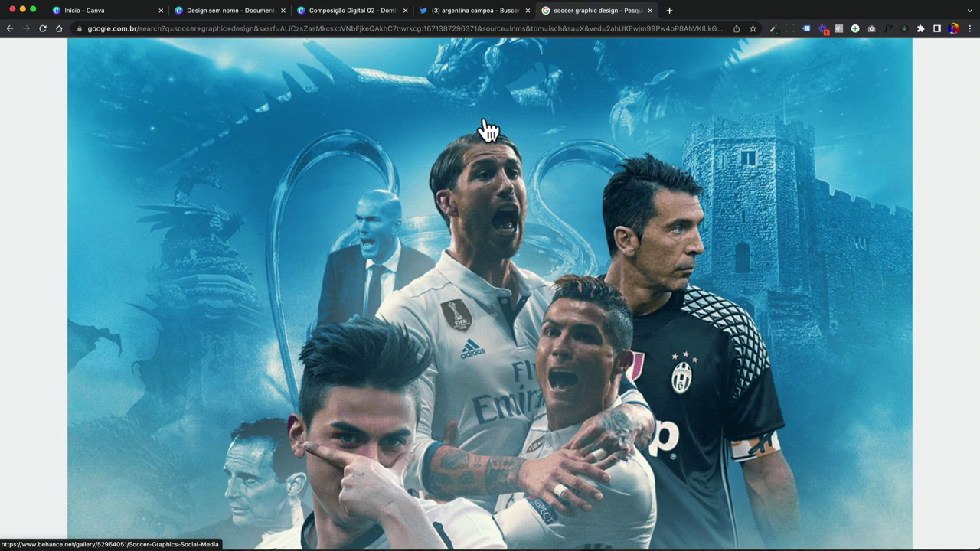
scroll(464, 254, "up", 1)
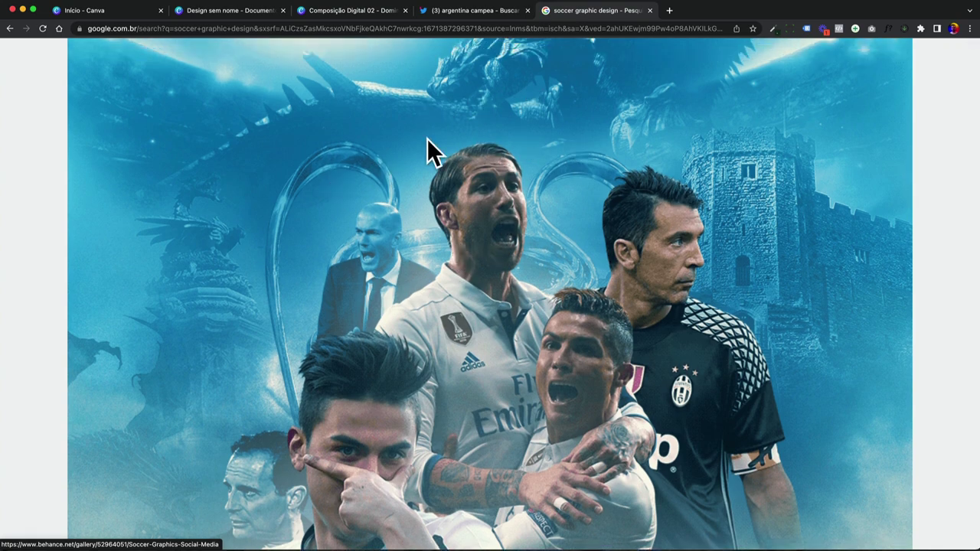
scroll(354, 221, "down", 5)
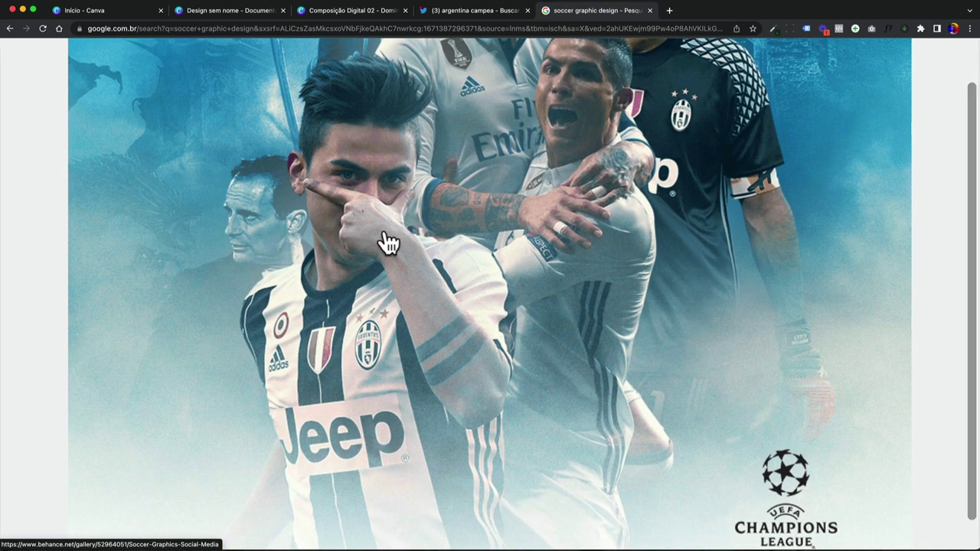
key("Escape")
Preview the GOAL.com poster with two players and examine its diagonal shapes, faded portraits and splatter textures up close
left_click(520, 302)
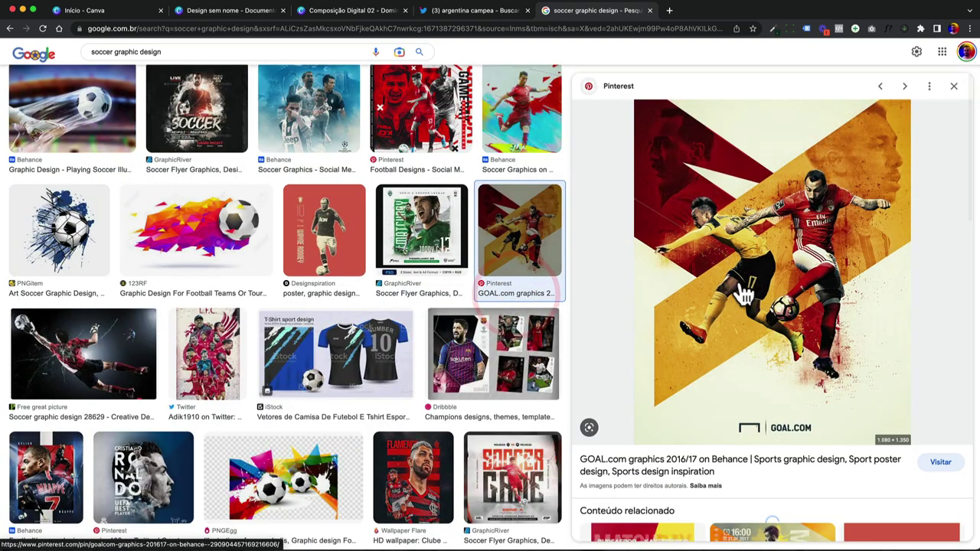
left_click(620, 313)
scroll(567, 332, "down", 5)
scroll(566, 332, "up", 3)
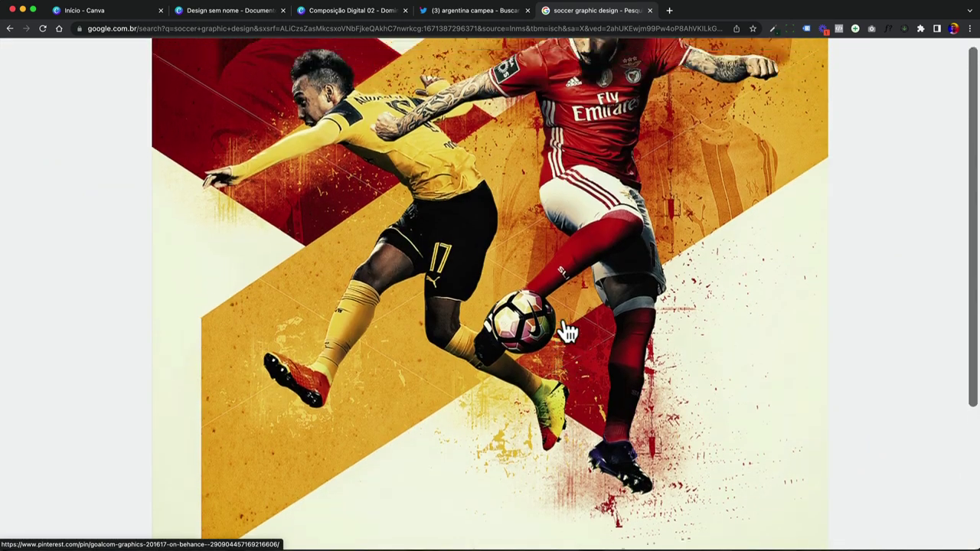
scroll(566, 331, "up", 3)
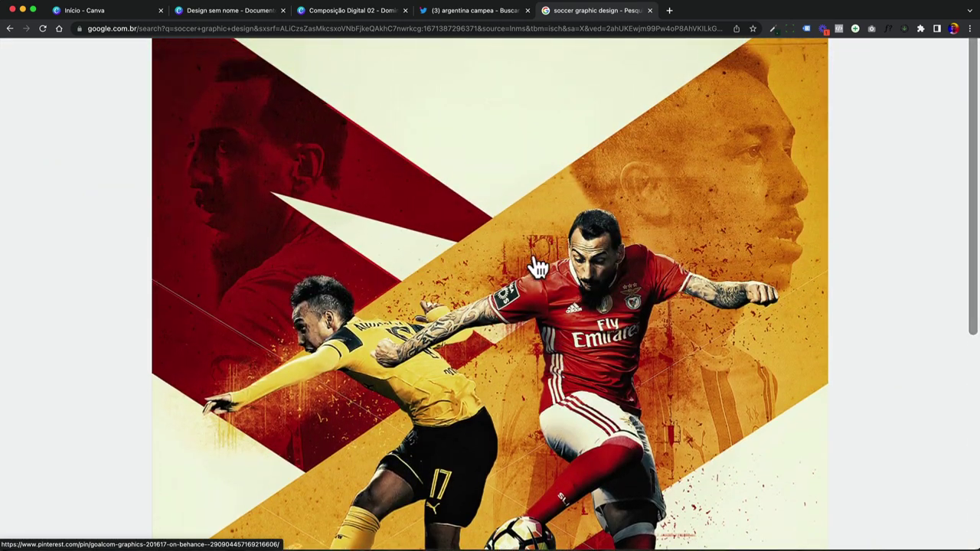
scroll(500, 296, "down", 1)
left_click(498, 295)
Browse further image results and examine the red FC Bayern "Top Scorer Champions League" design up close
scroll(348, 306, "down", 4)
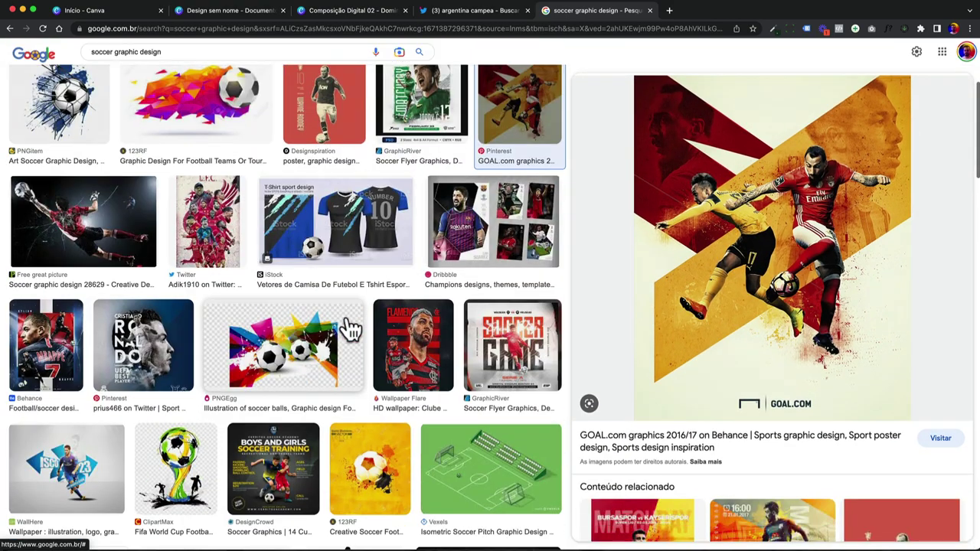
scroll(350, 329, "down", 3)
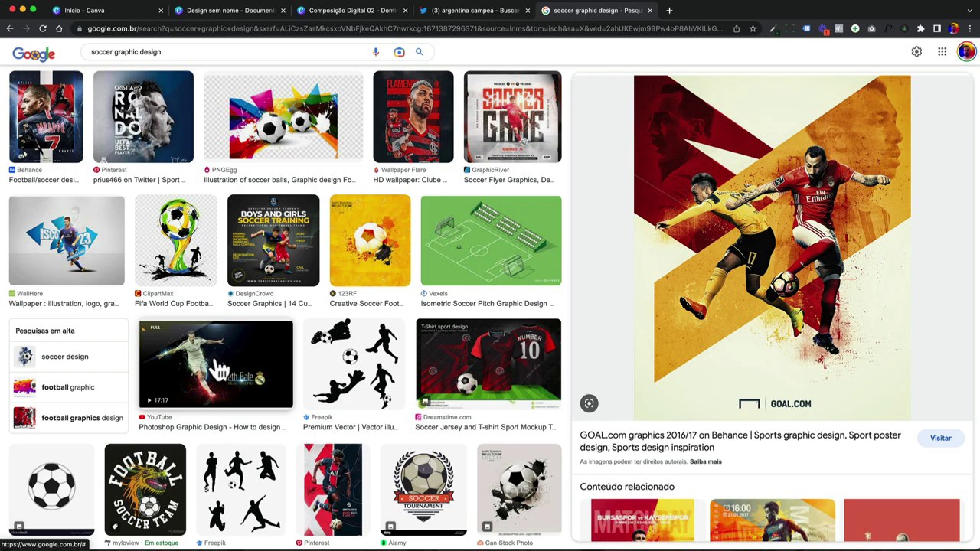
scroll(220, 371, "down", 3)
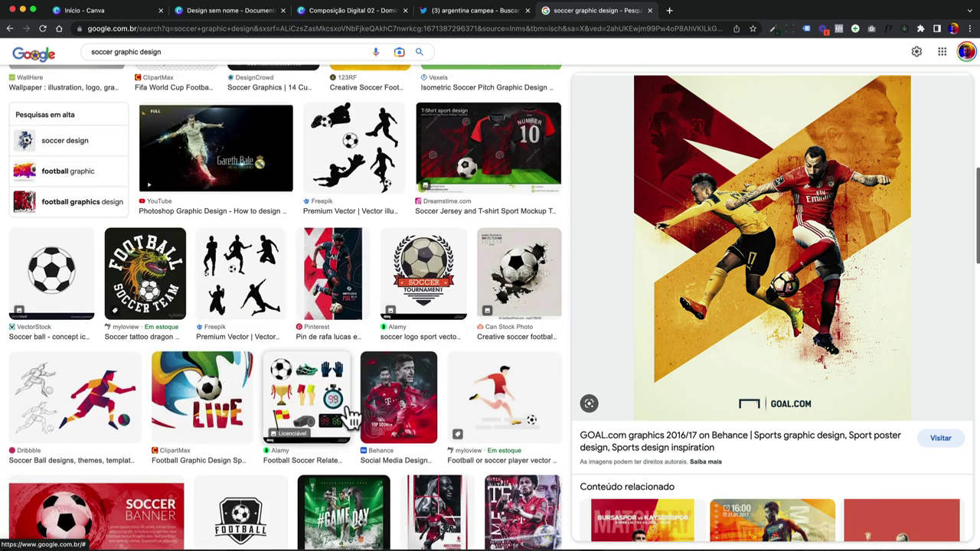
left_click(393, 400)
left_click(794, 376)
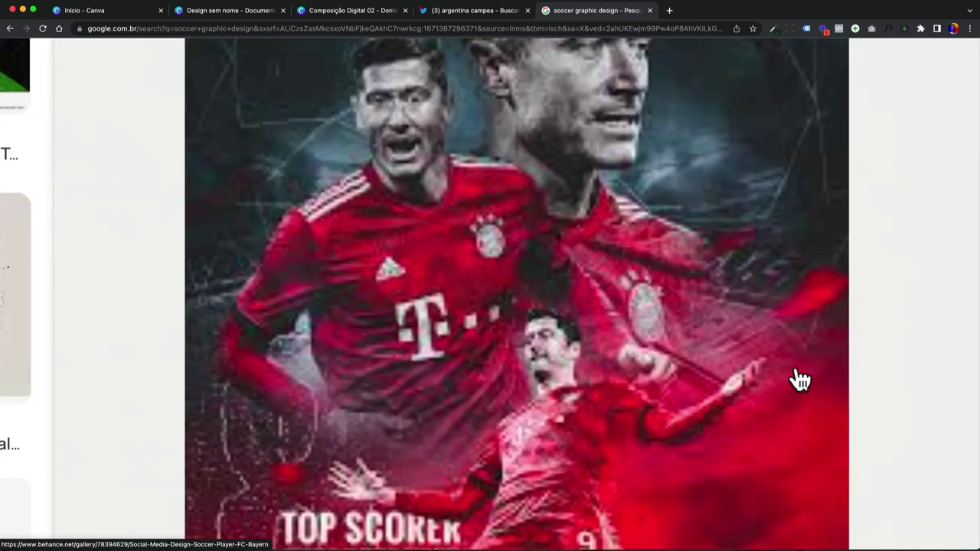
scroll(651, 408, "down", 3)
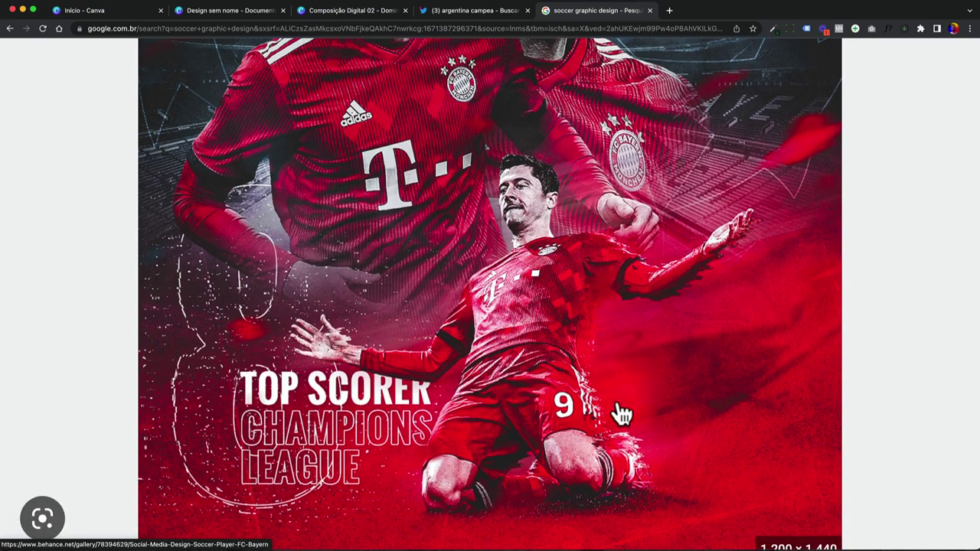
key("Escape")
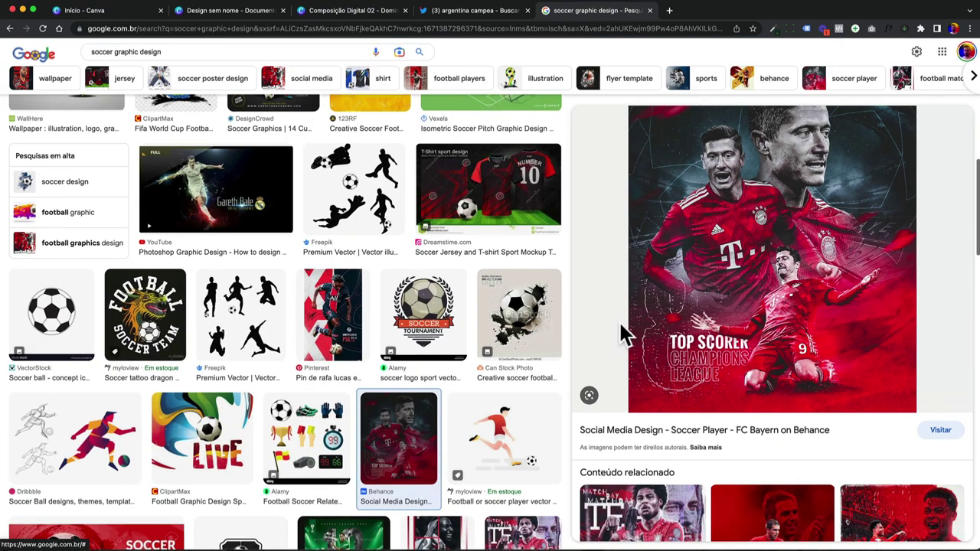
Return to Composição Digital 02 in Canva, examine the cream-background page 5 up close and compare it with page 4
left_click(342, 16)
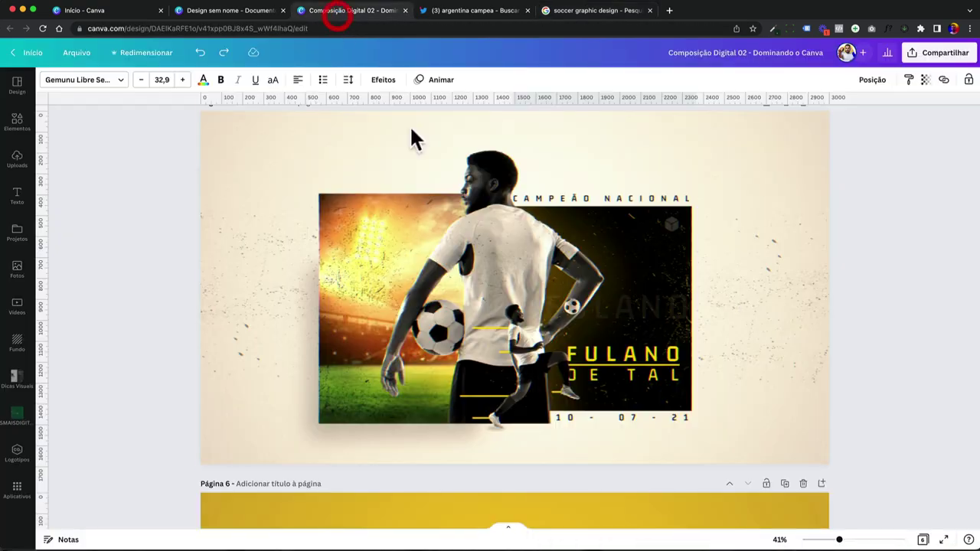
scroll(535, 323, "up", 1)
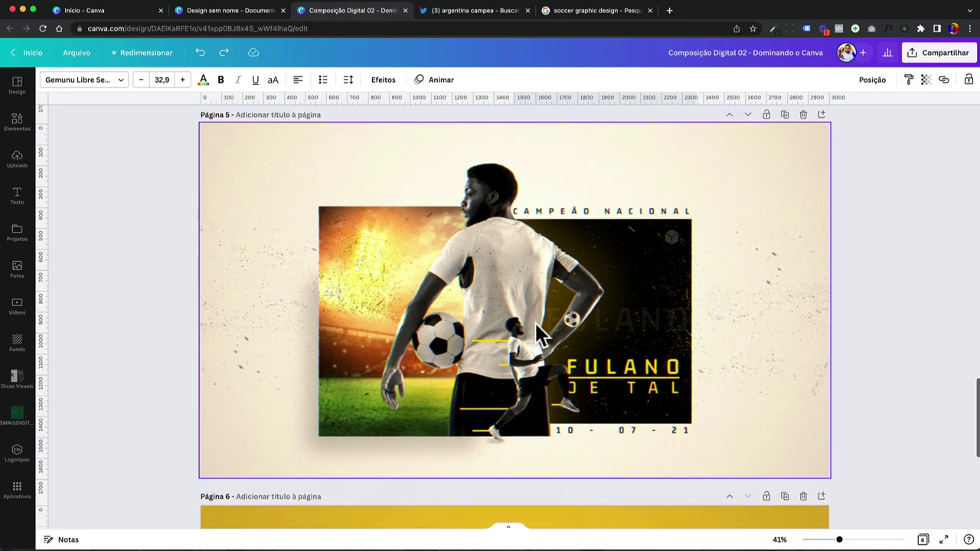
scroll(488, 375, "up", 10)
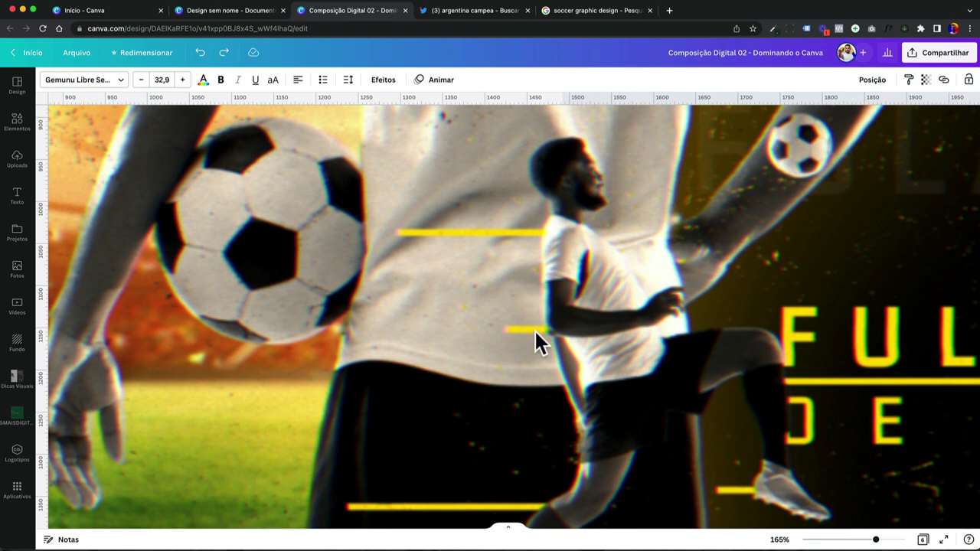
scroll(519, 333, "down", 8)
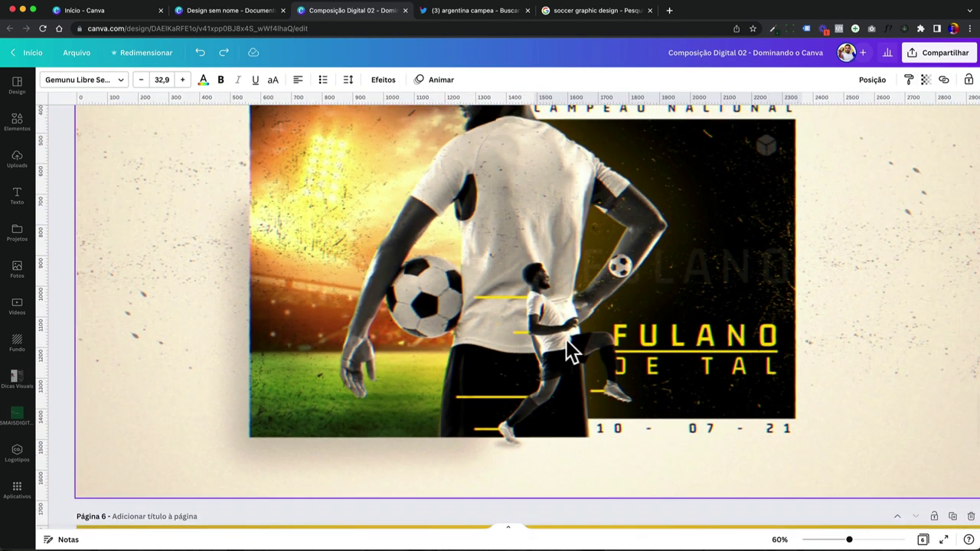
scroll(664, 323, "down", 3)
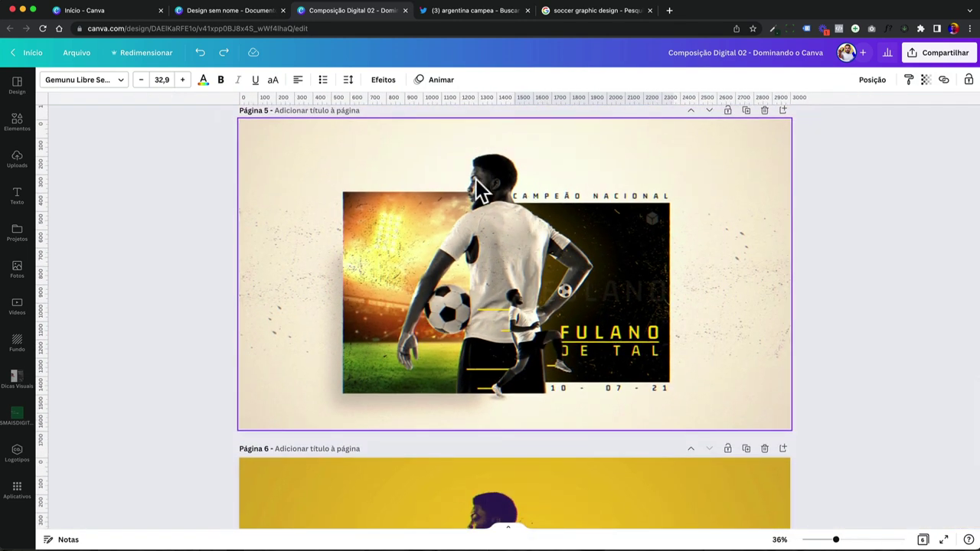
scroll(511, 222, "up", 5)
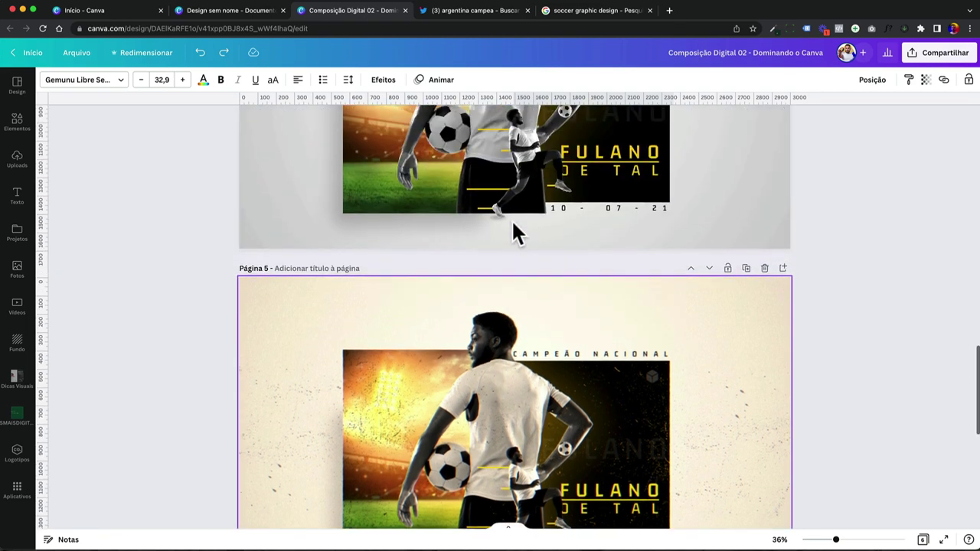
scroll(502, 214, "up", 3)
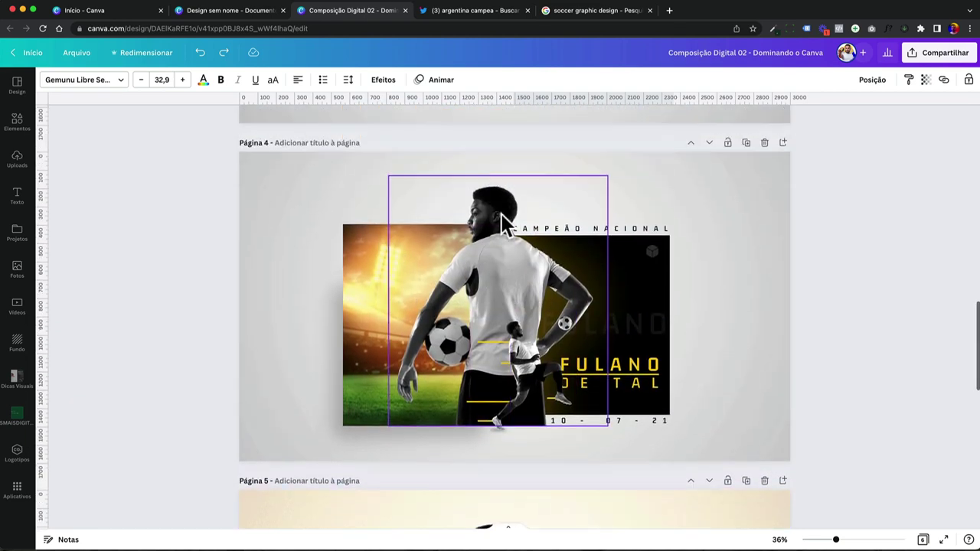
scroll(501, 222, "down", 8)
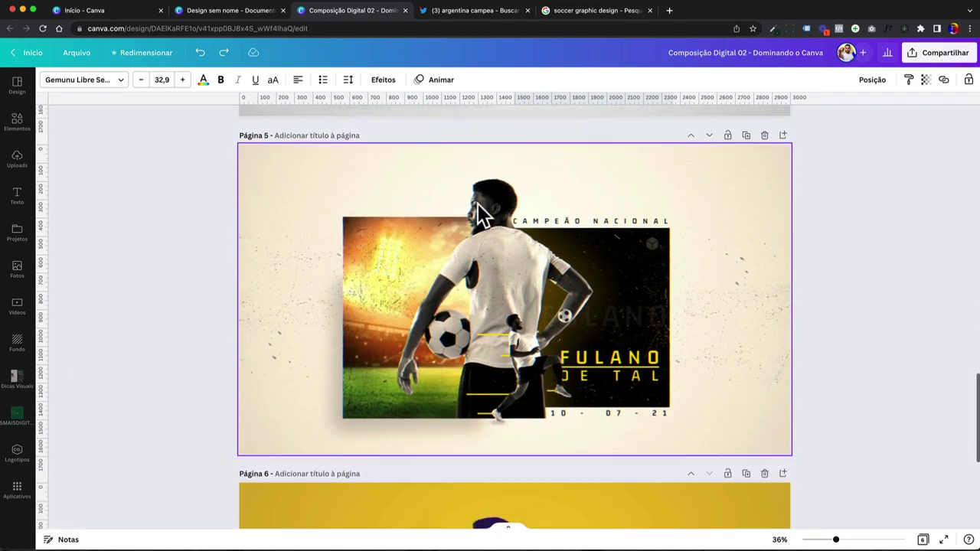
Go back to the first Google image results, then open behance.net and pinterest.com in separate new browser tabs
left_click(583, 13)
scroll(280, 268, "up", 10)
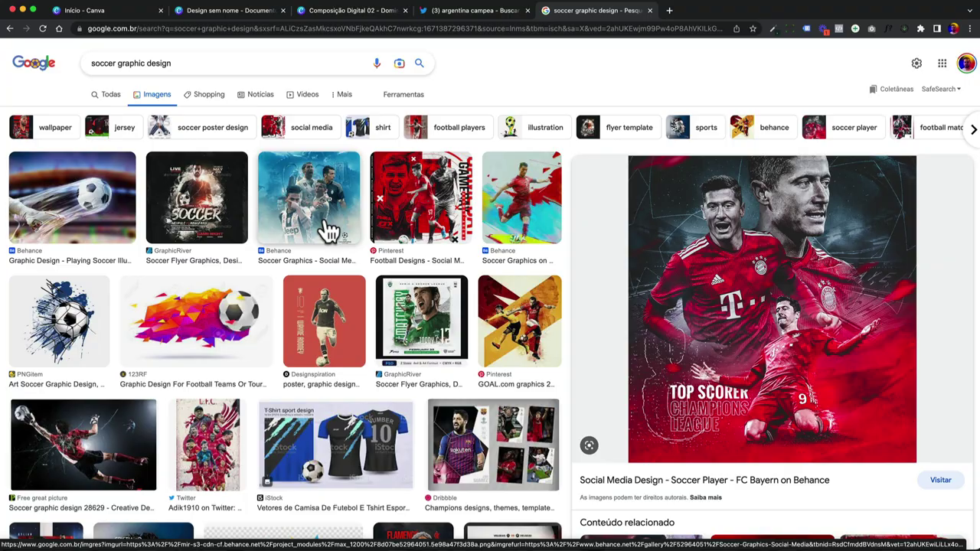
left_click(668, 11)
type("behance.net")
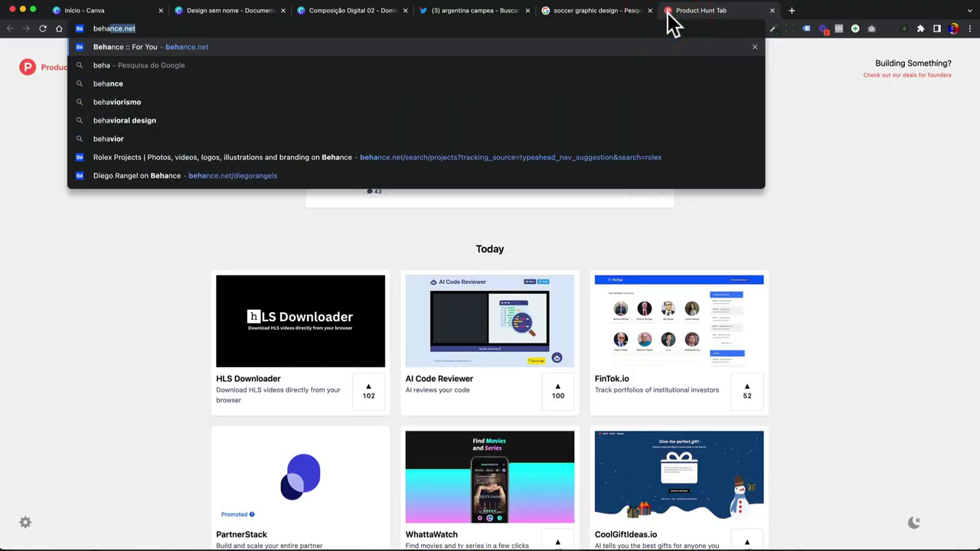
key("Return")
key("super+t")
type("pinterest.com")
key("Return")
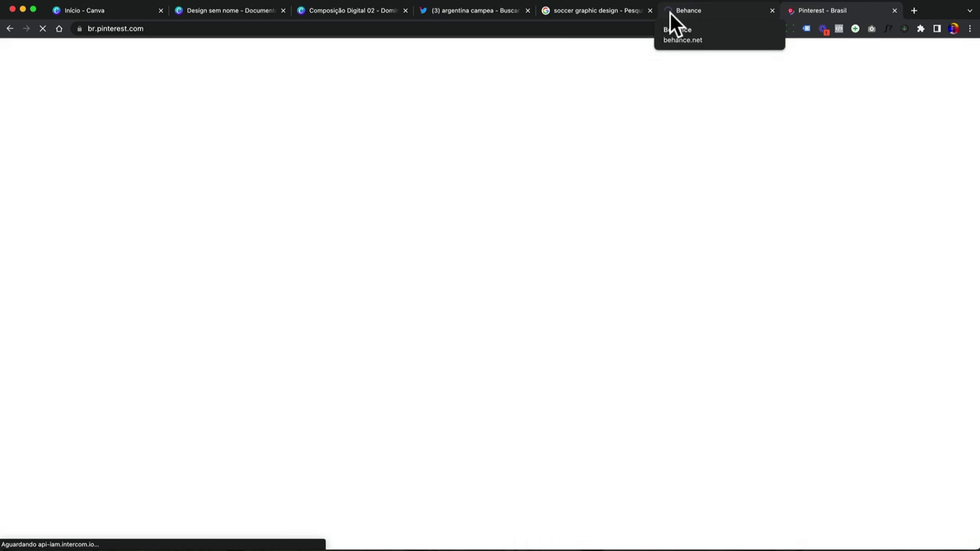
Search Behance for "soccer"
left_click(669, 13)
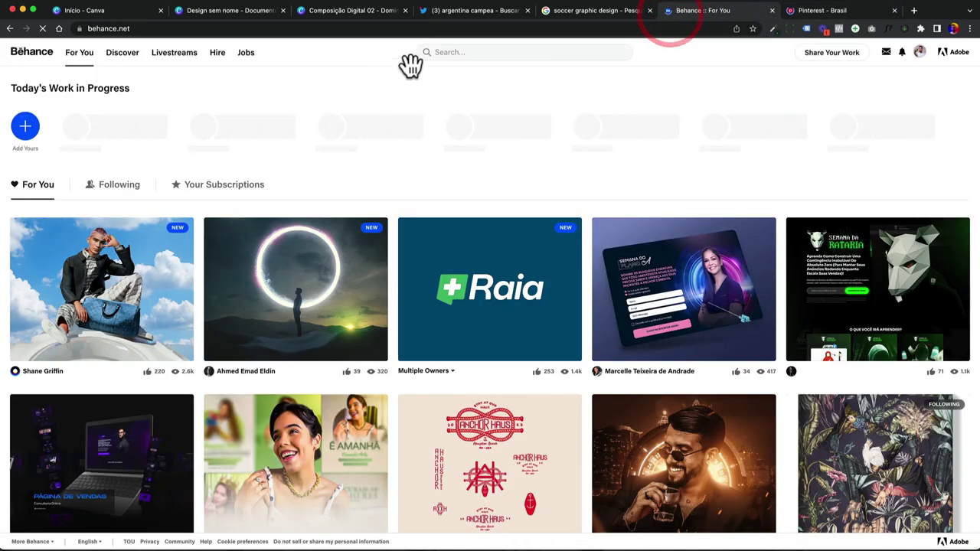
left_click(438, 50)
type("socce")
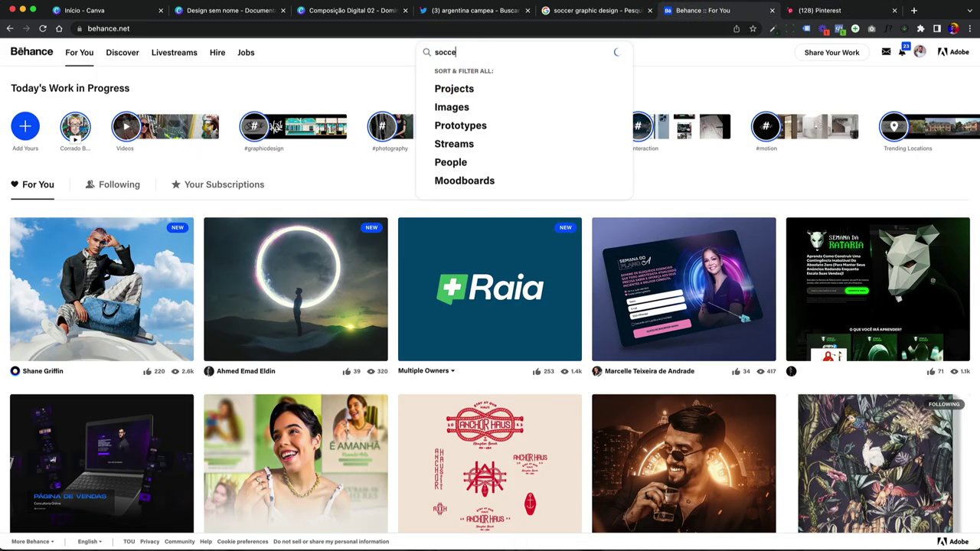
type("r")
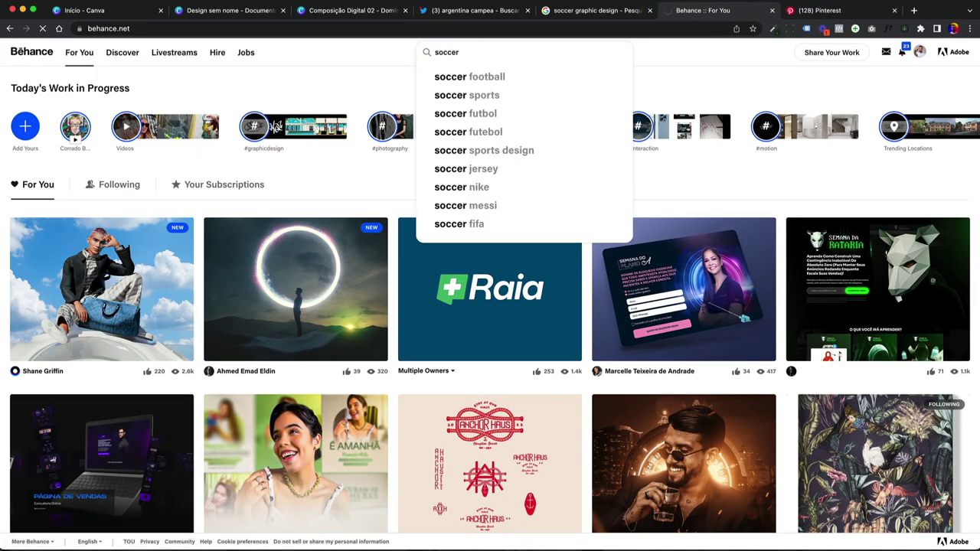
Switch to Pinterest and search its pins for "soccer"
left_click(808, 11)
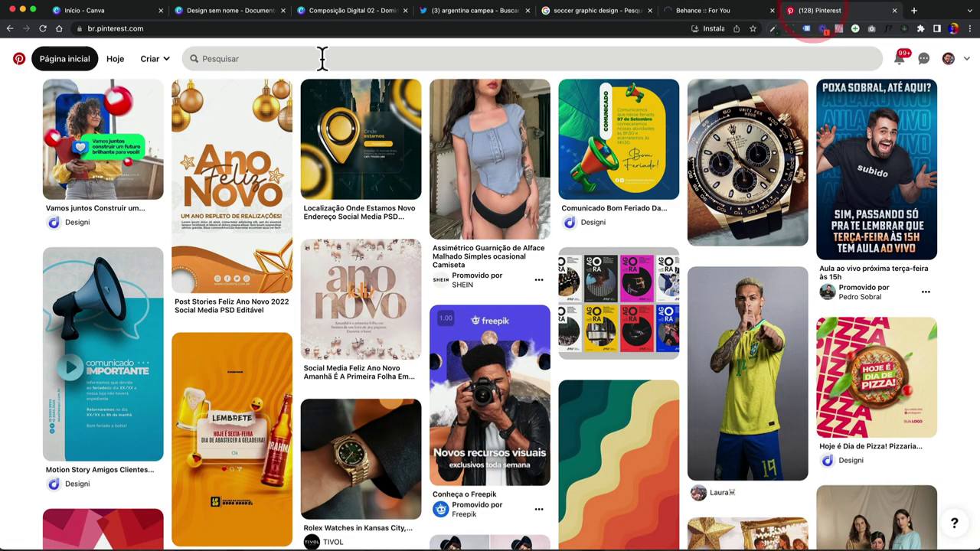
left_click(322, 58)
type("socce")
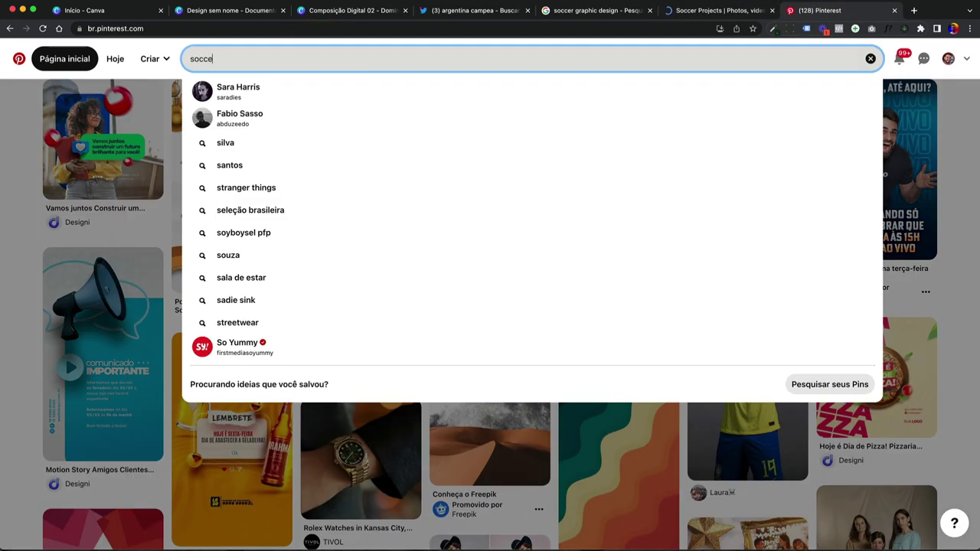
type("r")
key("Return")
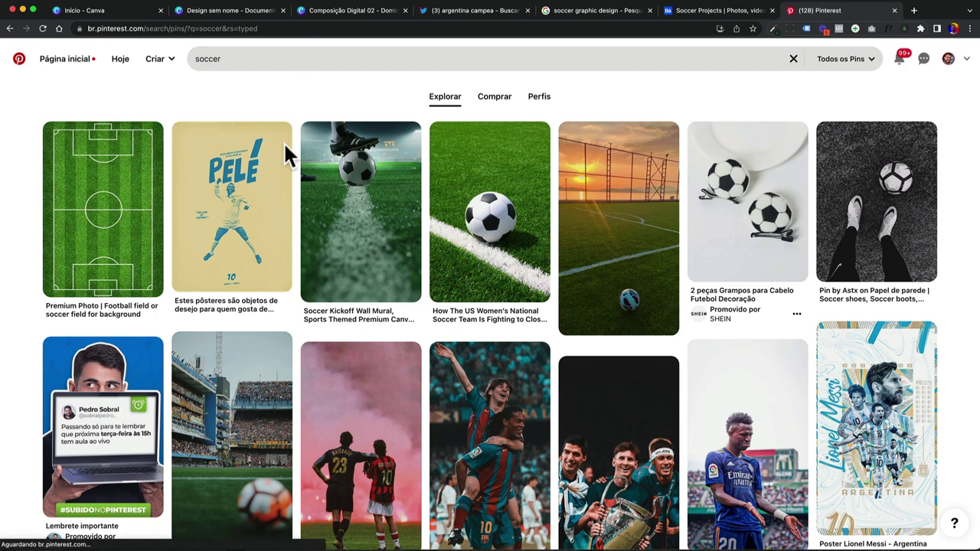
Browse the Pinterest soccer pins for poster references featuring Brazilian national team players
scroll(380, 255, "down", 8)
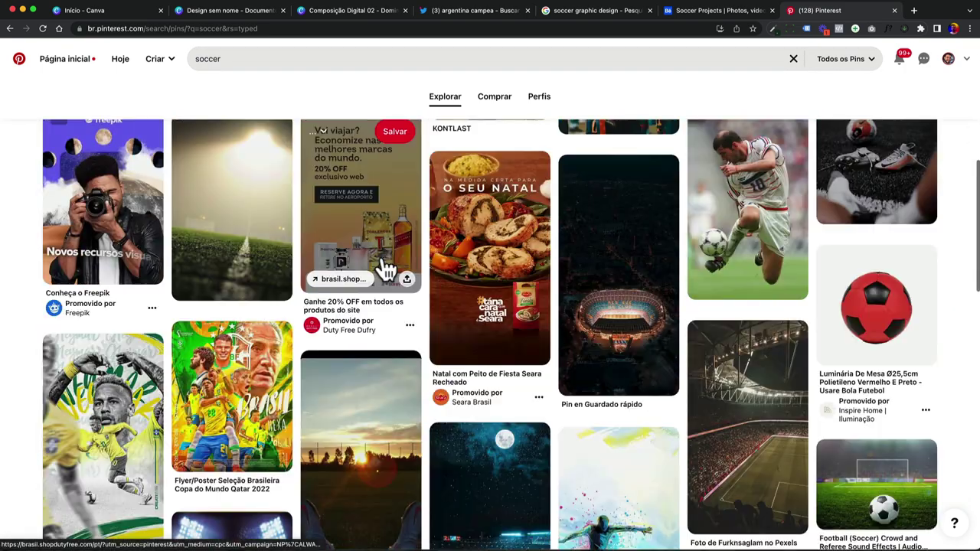
scroll(227, 306, "down", 2)
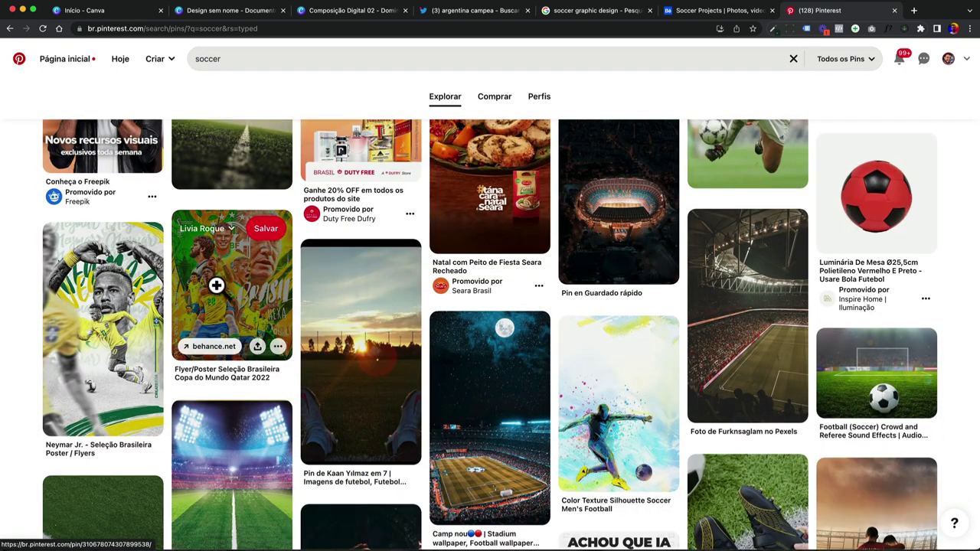
scroll(217, 284, "down", 4)
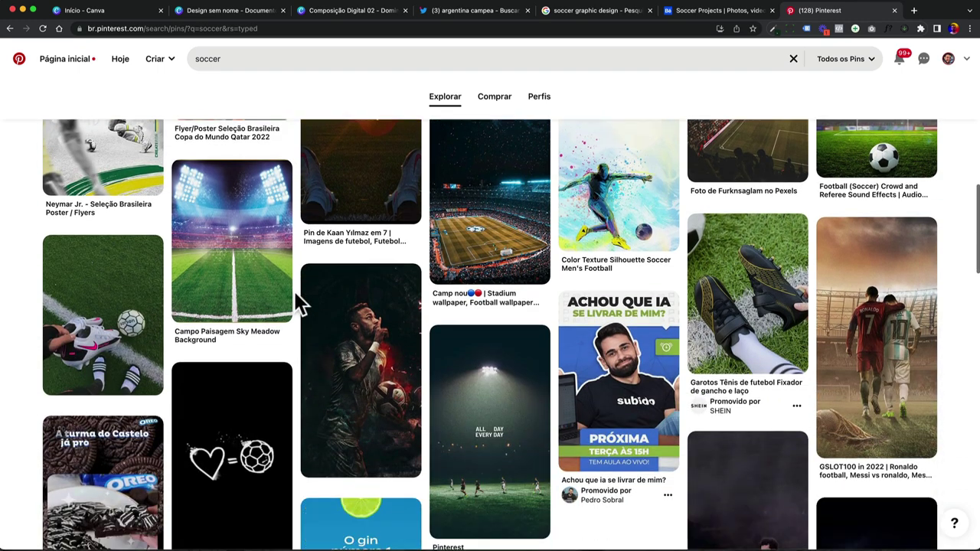
scroll(294, 292, "down", 1)
scroll(294, 292, "up", 4)
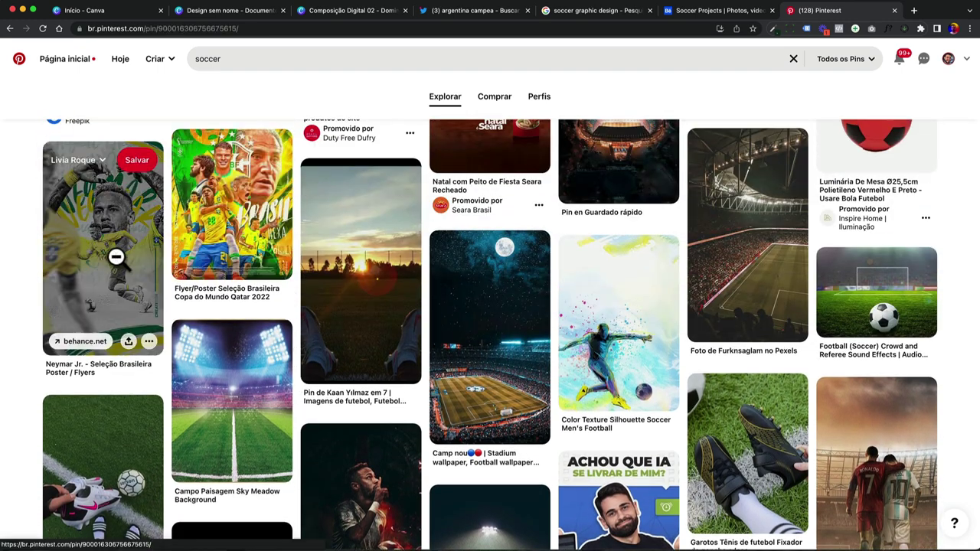
Open the "Neymar Jr. - Seleção Brasileira Poster / Flyers" pin and examine its portraits, lettering and blurred foreground up close
left_click(116, 257)
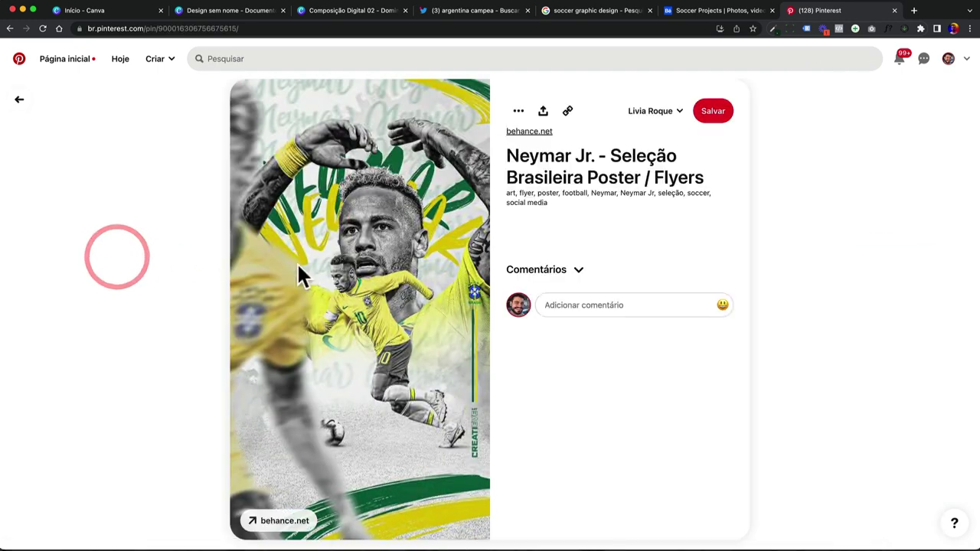
left_click(360, 310)
scroll(429, 349, "down", 5)
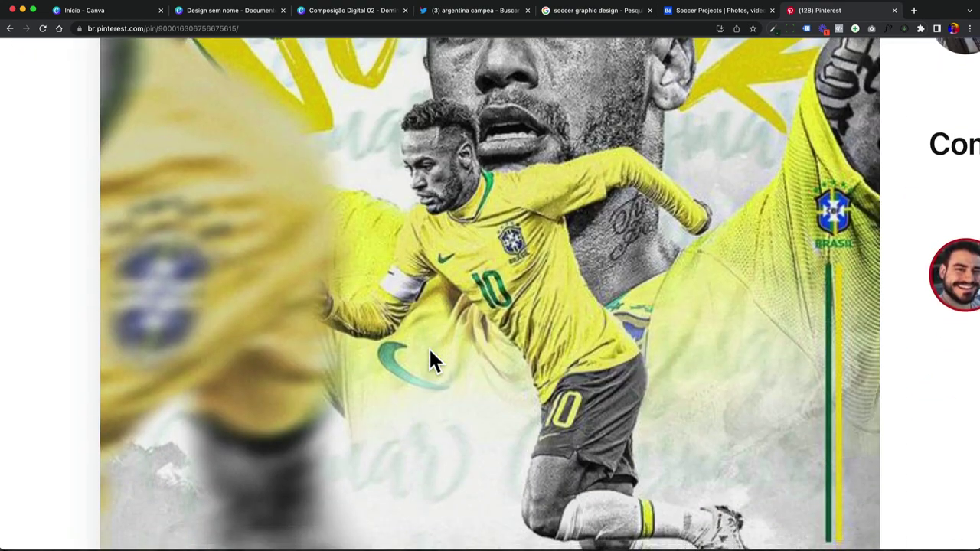
scroll(583, 344, "up", 5)
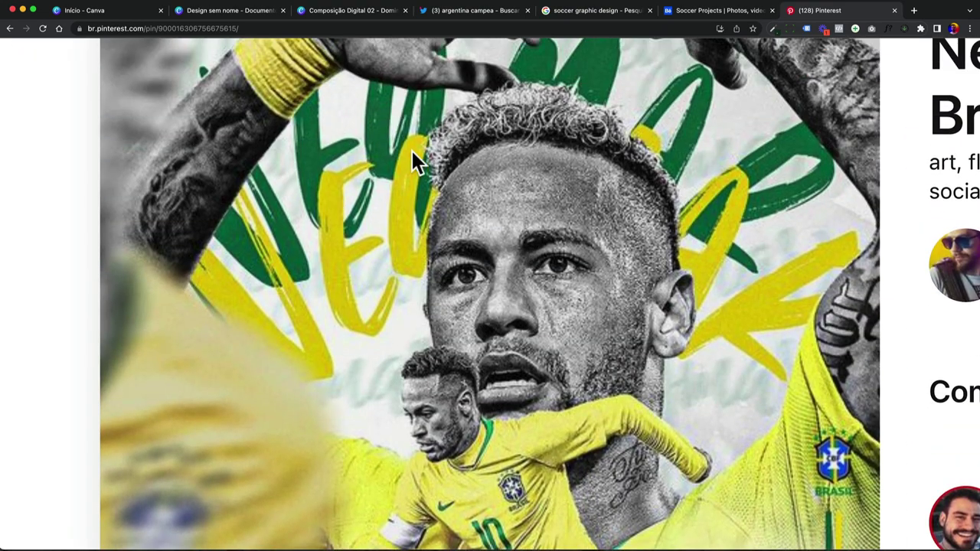
left_click(410, 151)
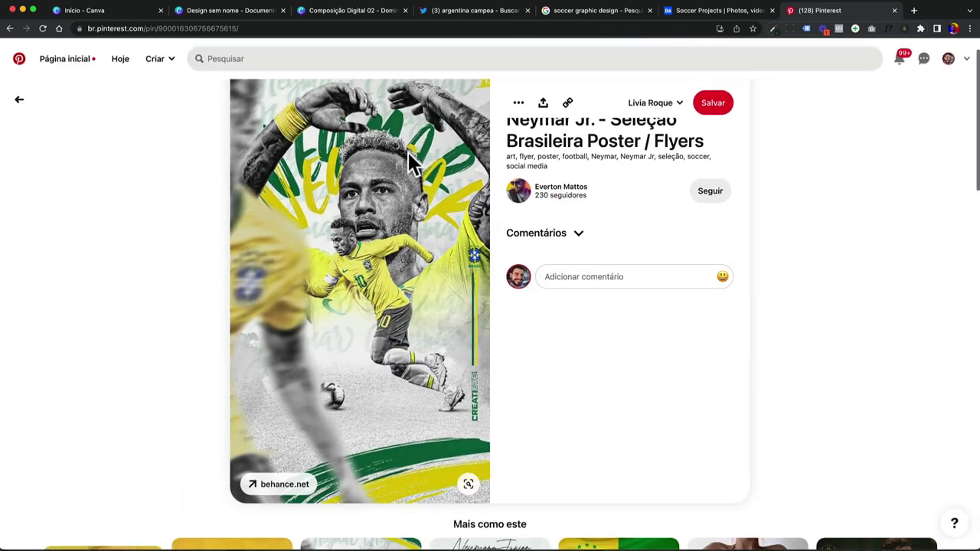
Return to the Behance soccer results, view the "FIFA World Cup Qatar 2022 - Digital Illustrations" project and close it
left_click(693, 11)
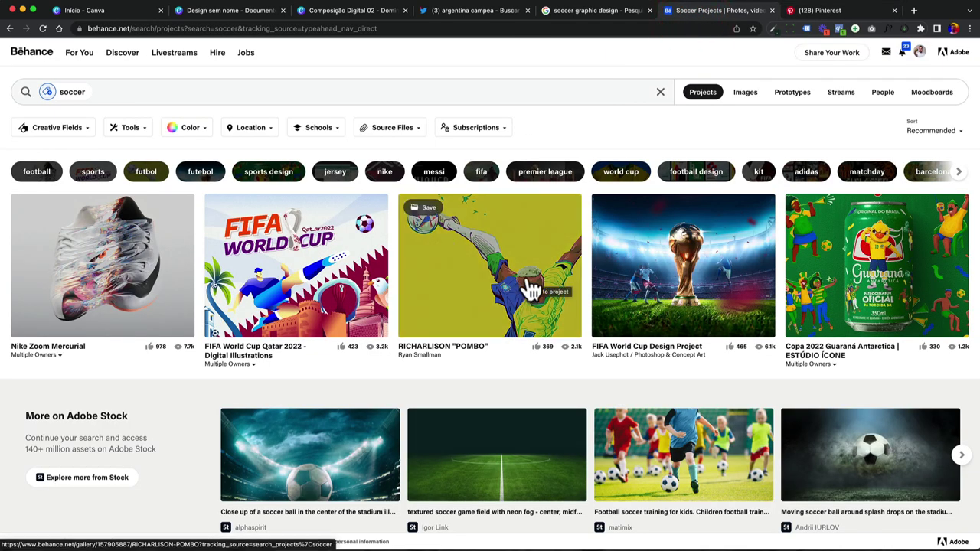
scroll(528, 288, "down", 3)
scroll(525, 284, "up", 3)
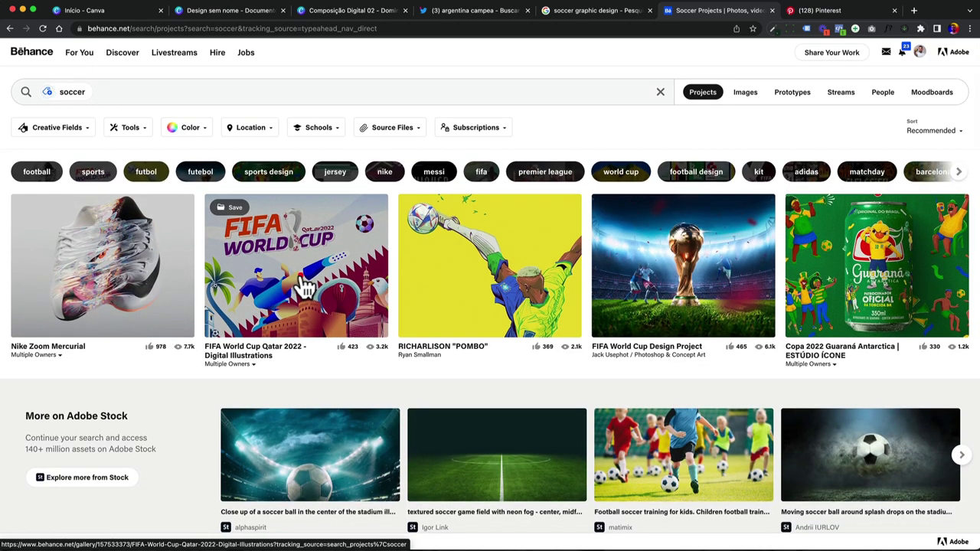
left_click(305, 285)
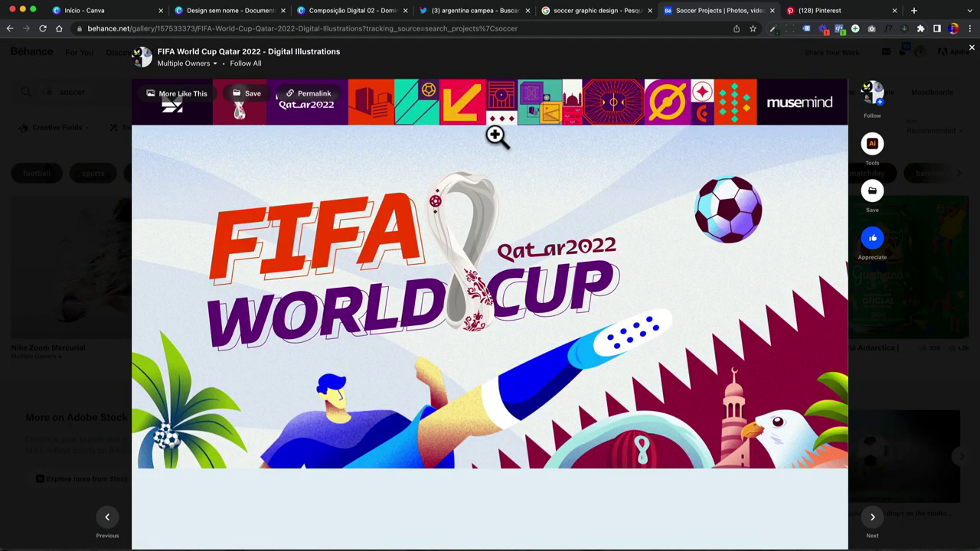
scroll(512, 255, "down", 3)
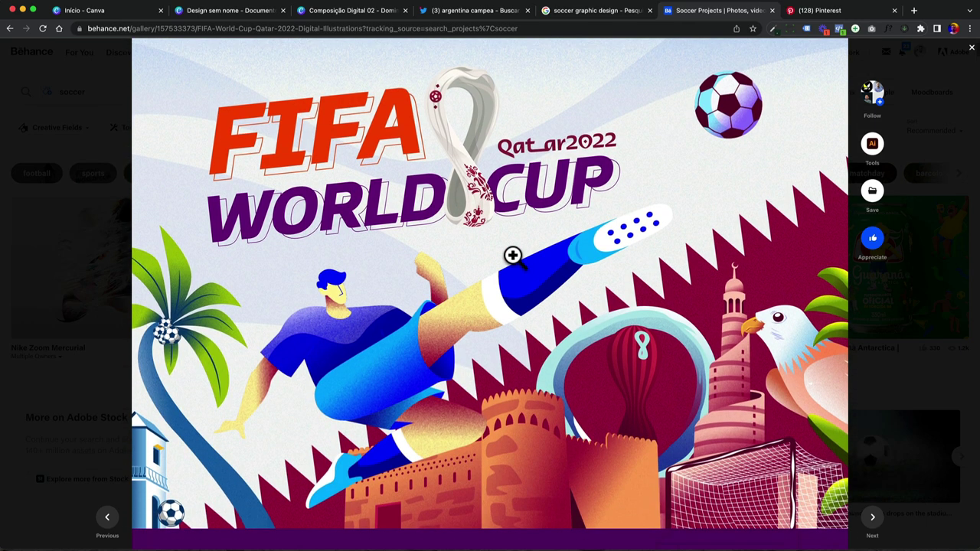
scroll(490, 254, "down", 10)
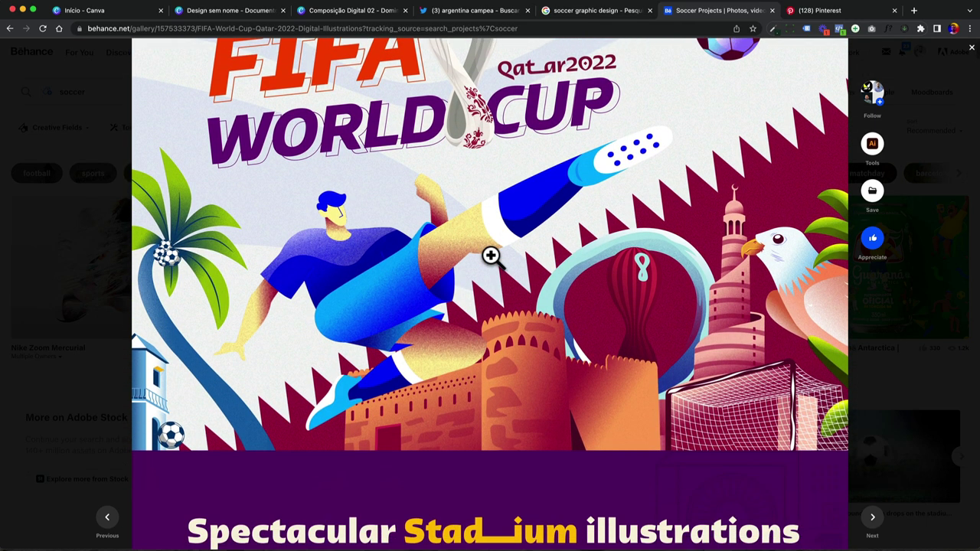
left_click(74, 334)
Check the blank A4 document in Canva and return to Behance to browse further soccer projects
scroll(198, 321, "down", 10)
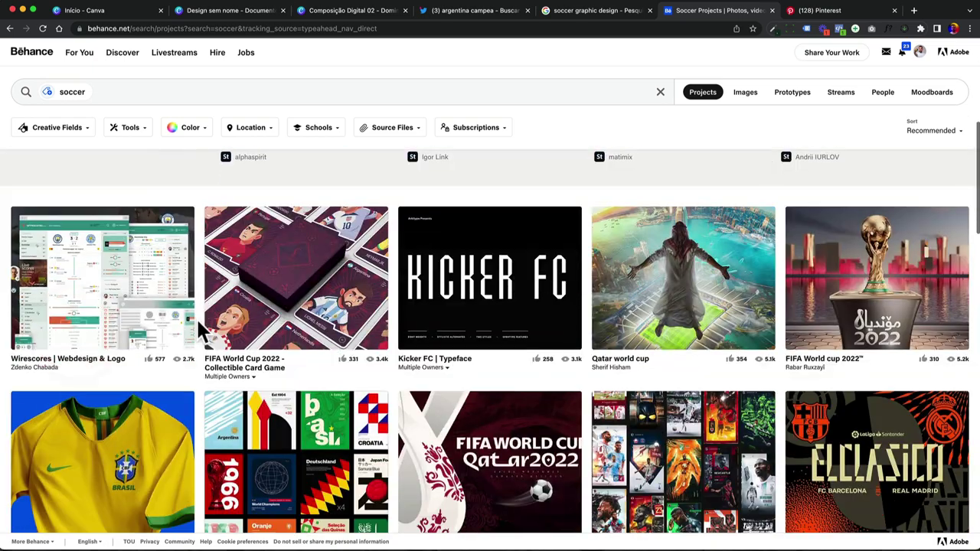
left_click(252, 17)
left_click(458, 223)
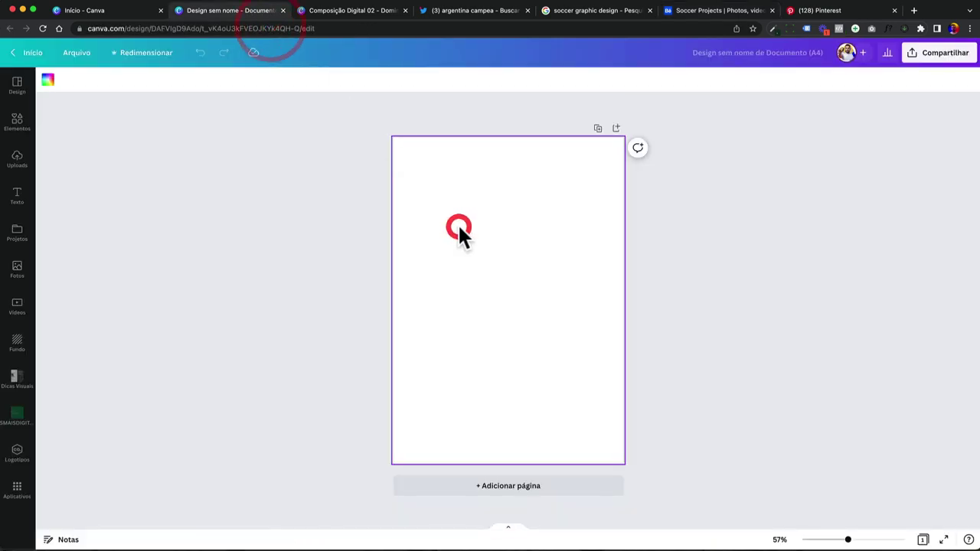
left_click(609, 14)
left_click(688, 13)
scroll(352, 301, "down", 3)
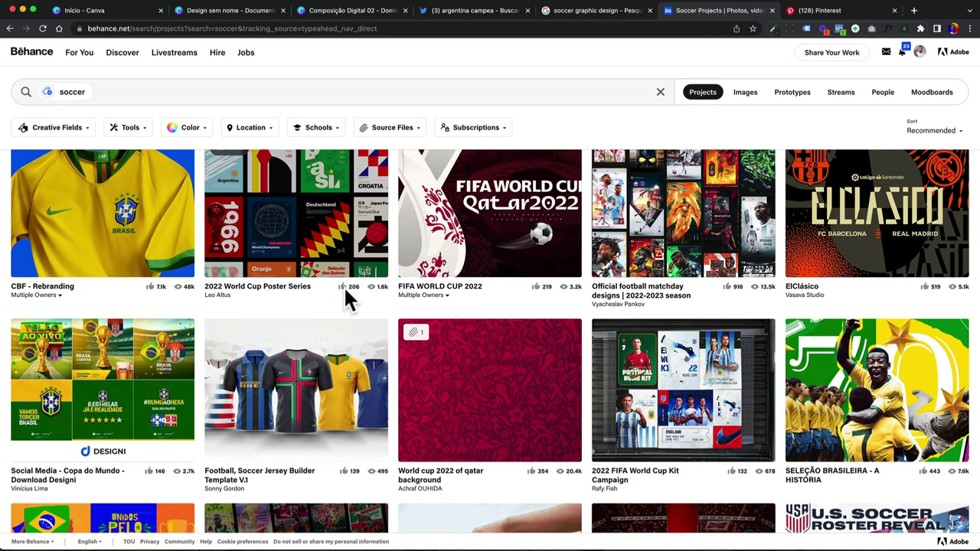
scroll(345, 300, "down", 5)
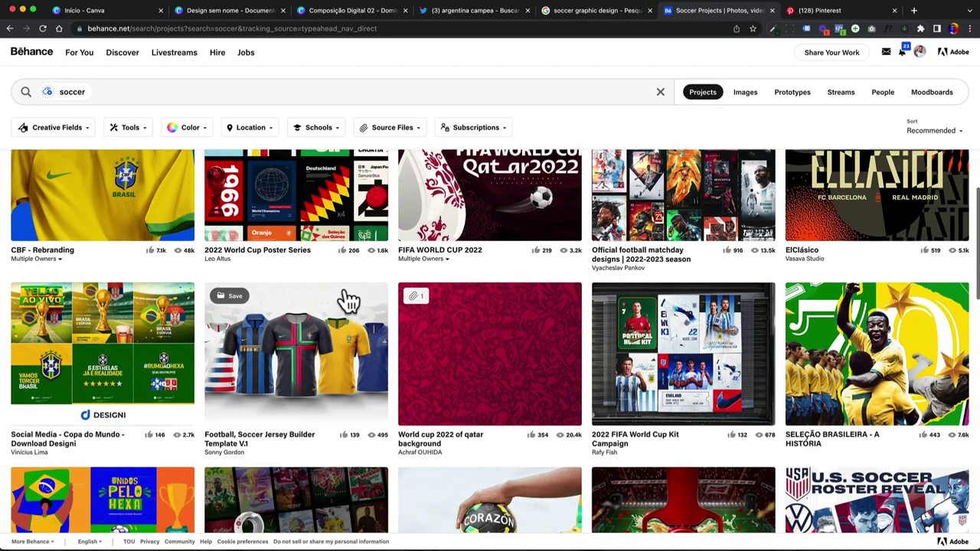
scroll(241, 353, "down", 1)
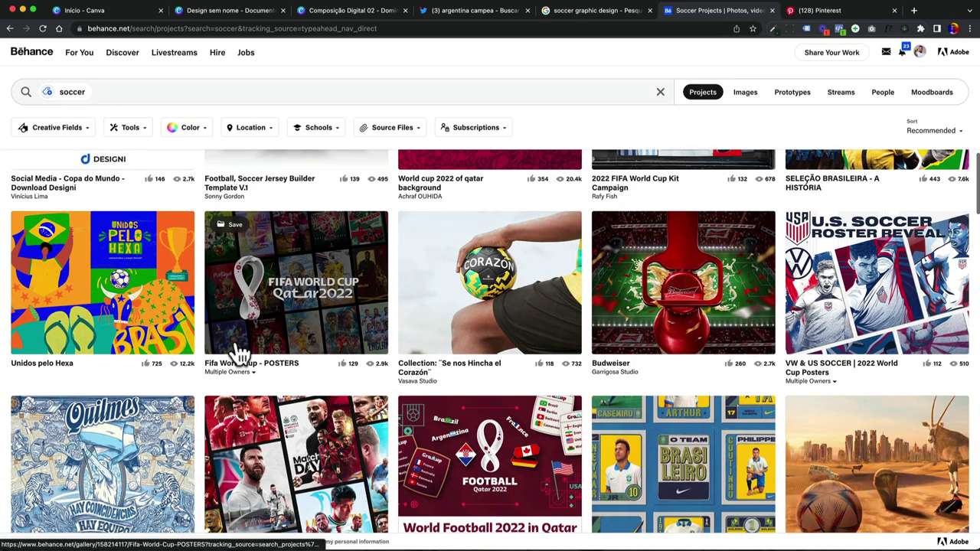
Open the "VW & US SOCCER | 2022 World Cup Posters" project, look through its illustrated player posters and close it
left_click(847, 304)
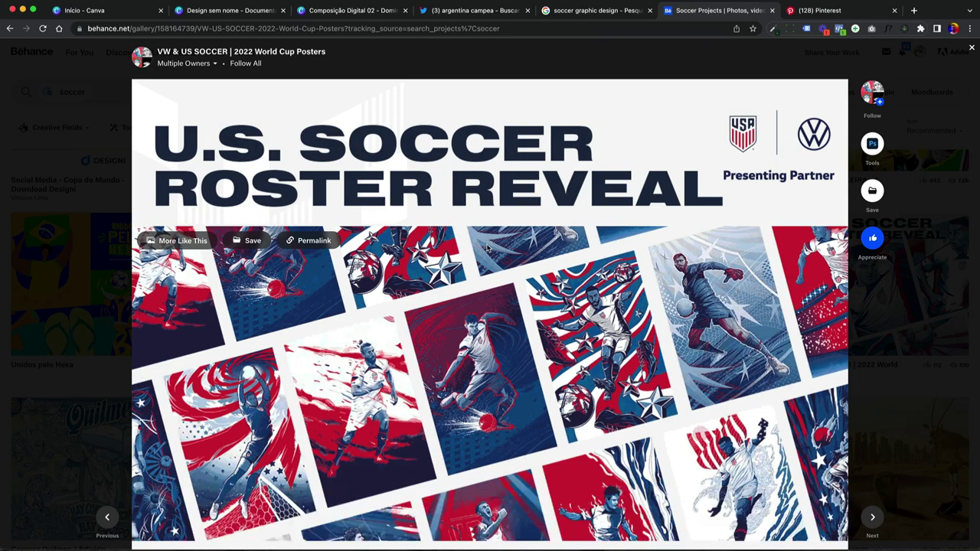
scroll(486, 245, "down", 5)
scroll(486, 245, "down", 12)
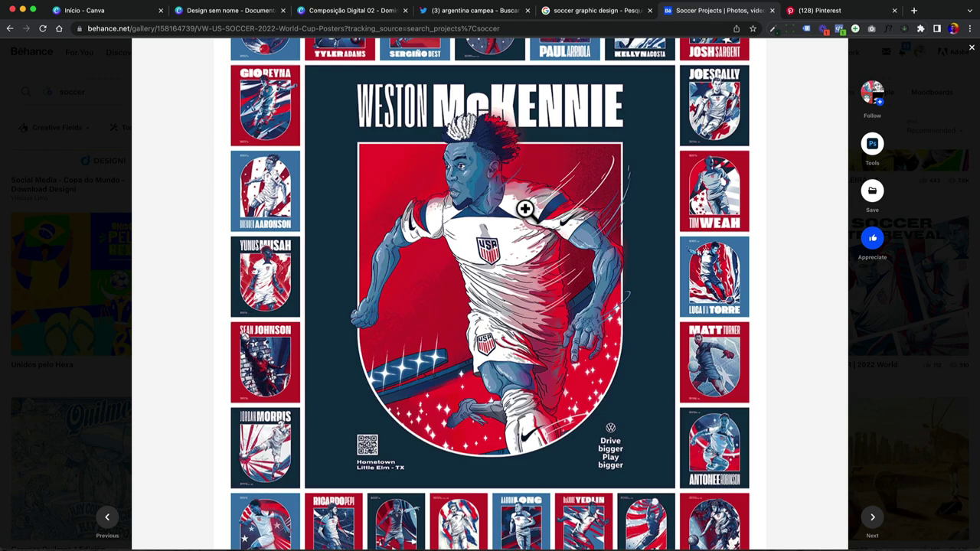
scroll(137, 350, "down", 5)
left_click(119, 352)
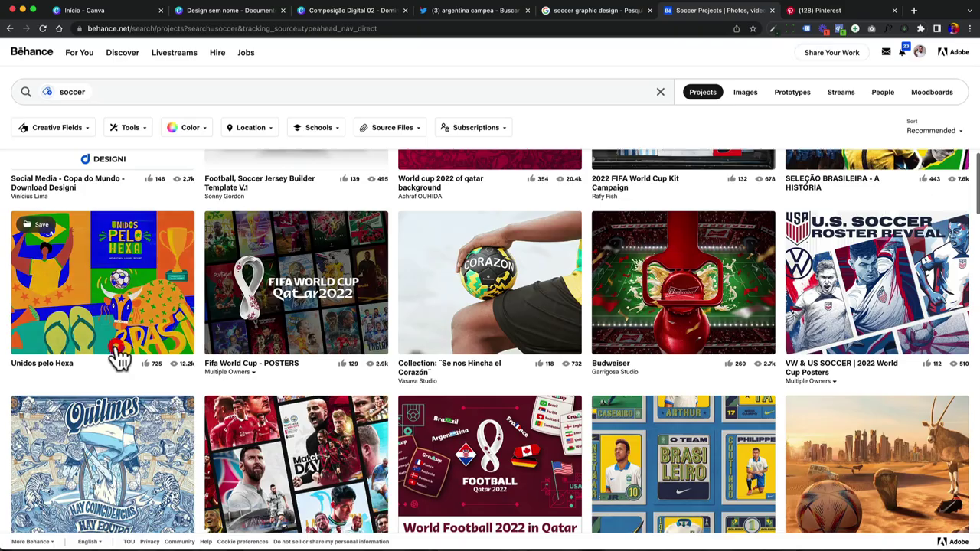
Open the "Official football | Matchday design" project and enlarge its blue El Clasico poster
scroll(316, 354, "down", 3)
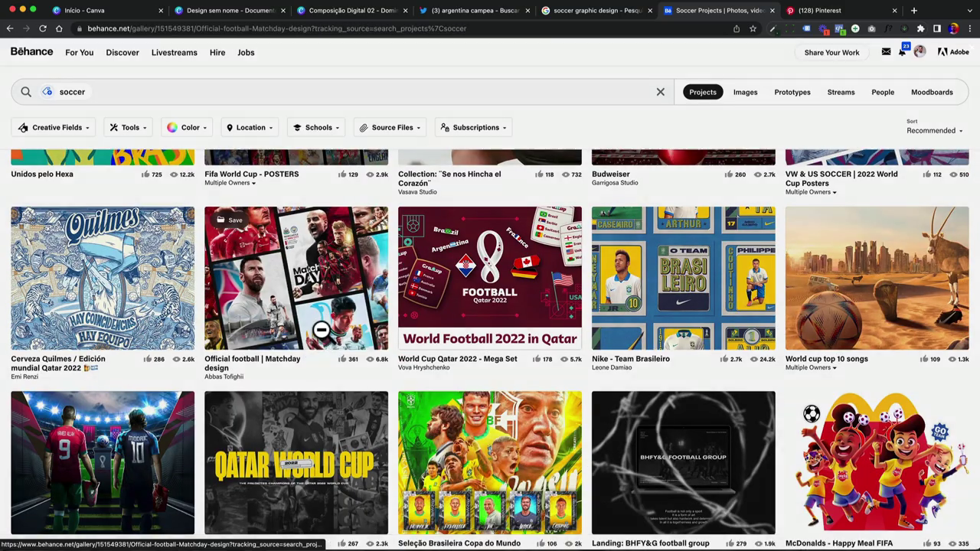
left_click(322, 329)
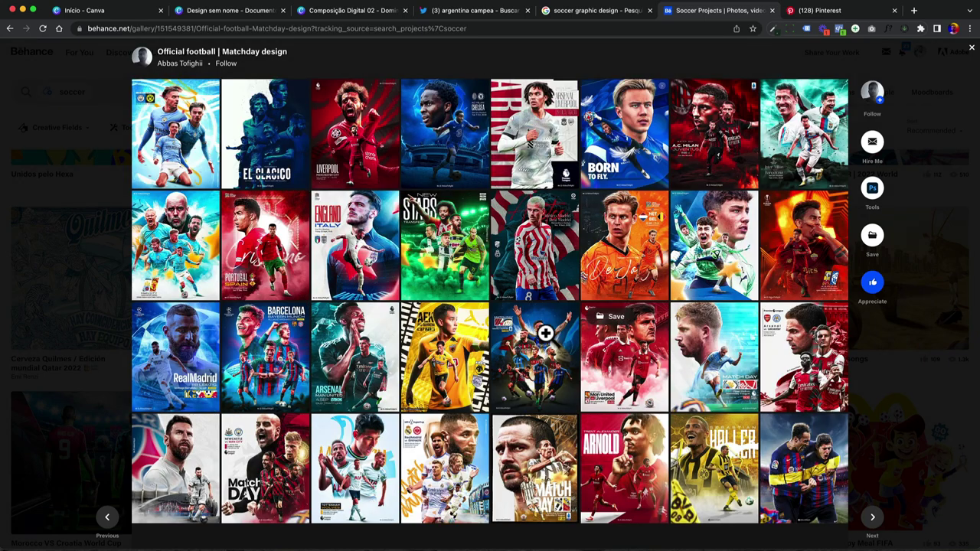
left_click(253, 143)
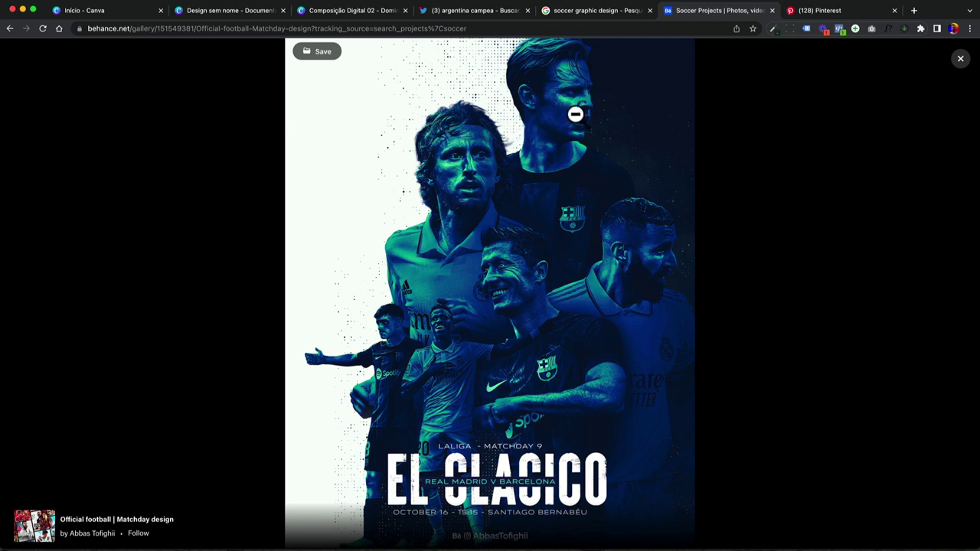
Page through the enlarged matchday posters from Liverpool to A.C. Milan, comparing how large portraits and smaller players are combined
key("Right")
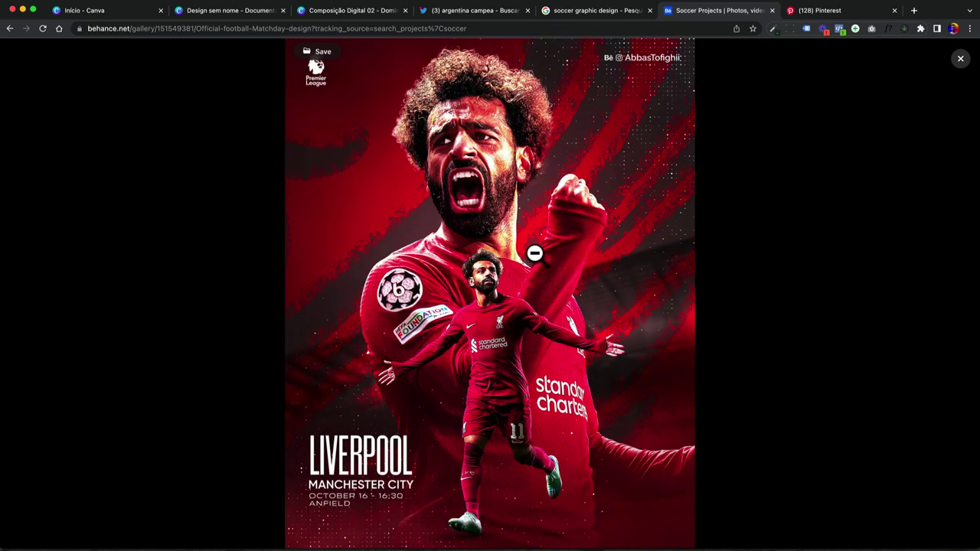
key("Right")
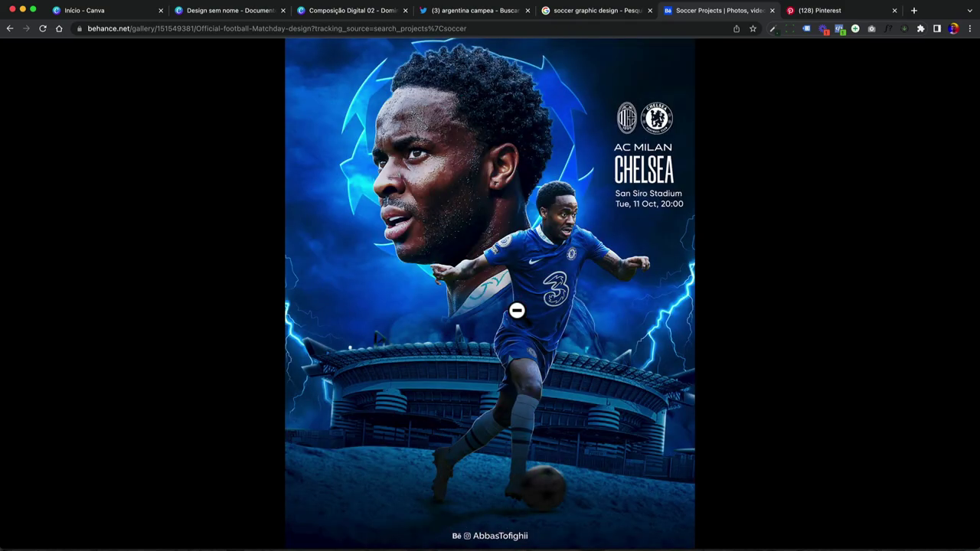
key("Right")
key("Right")
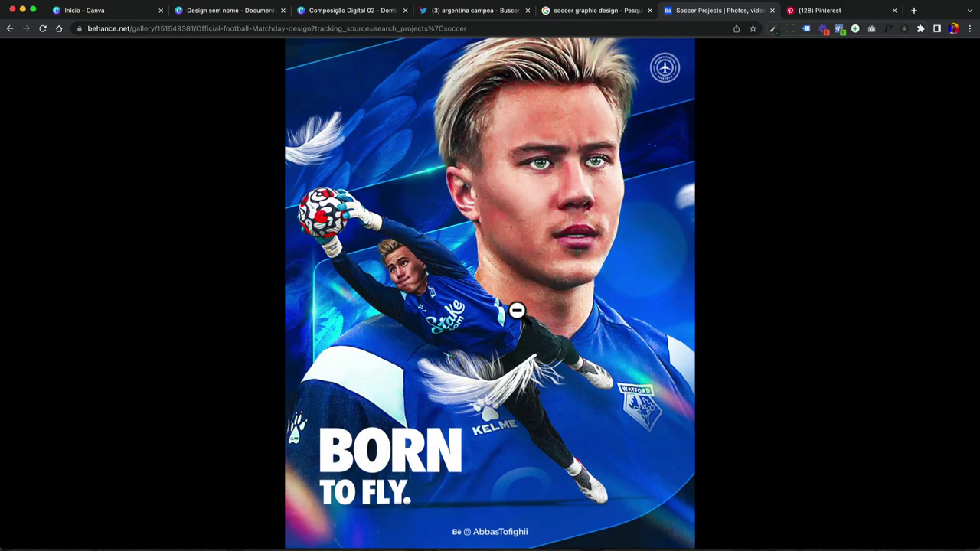
key("Left")
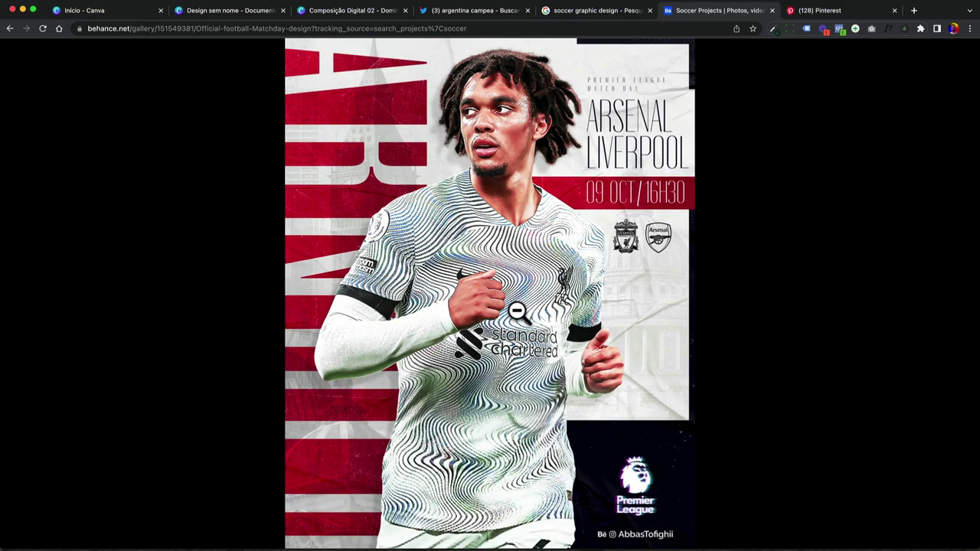
key("Right")
key("Right")
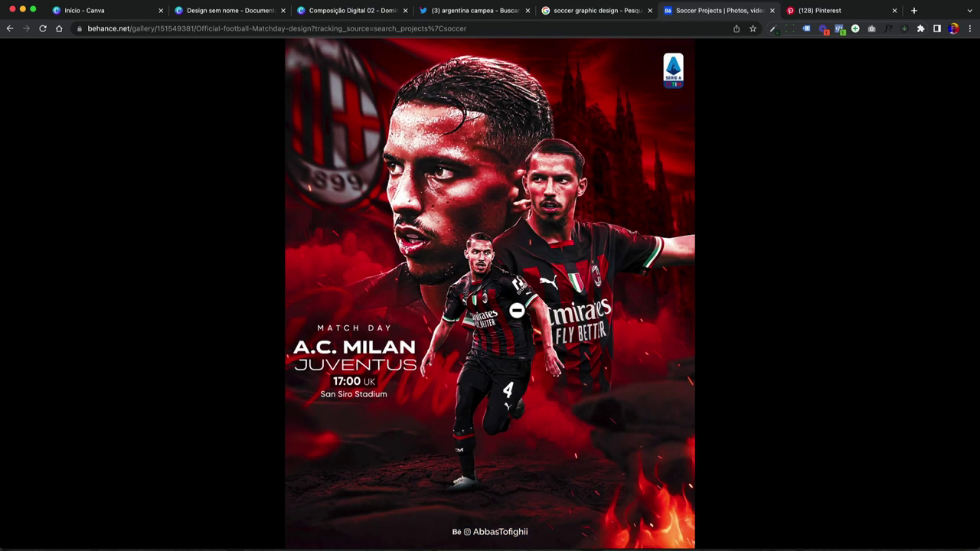
Close the enlarged A.C. Milan poster and open the white Messi PSG poster from the project's gallery
left_click(516, 310)
scroll(344, 327, "down", 5)
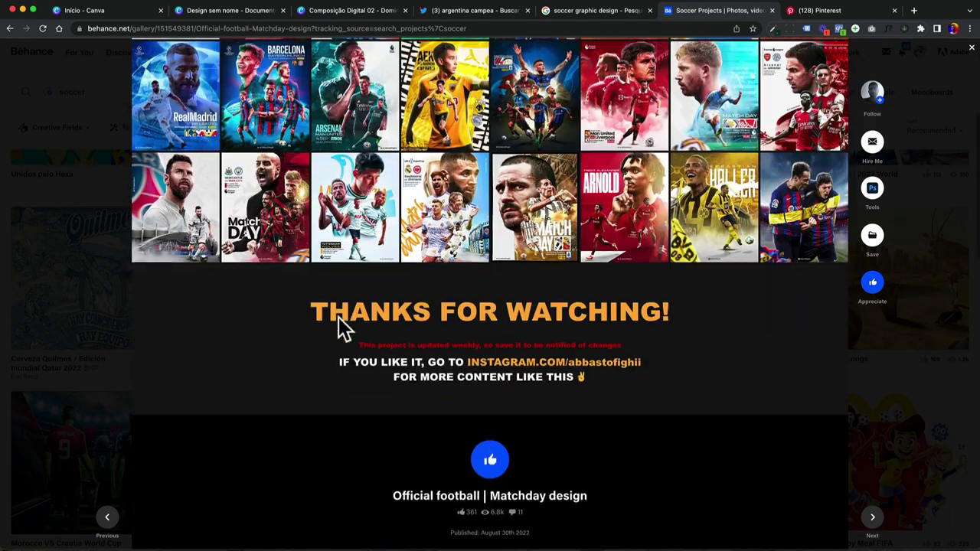
left_click(179, 230)
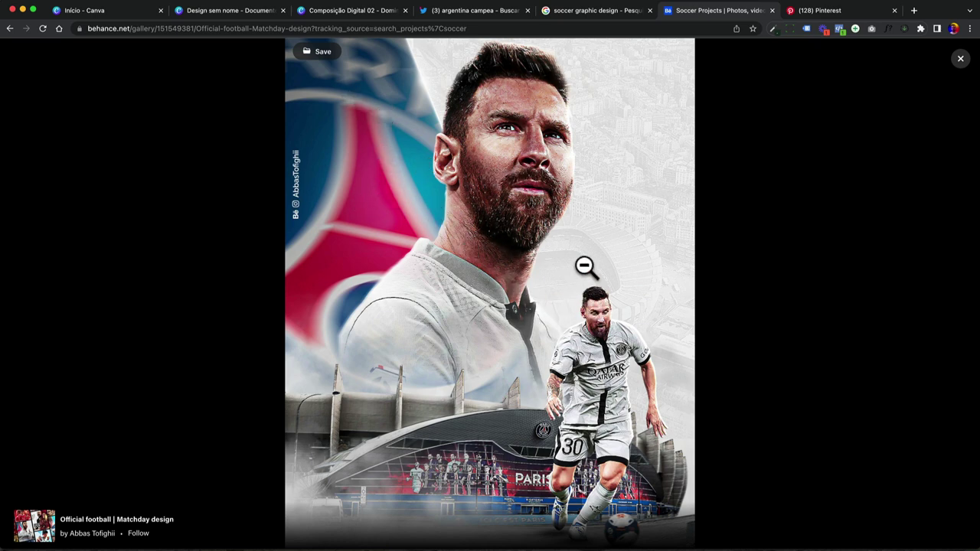
Return to the Google Images results and search for "lionel messi"
left_click(588, 11)
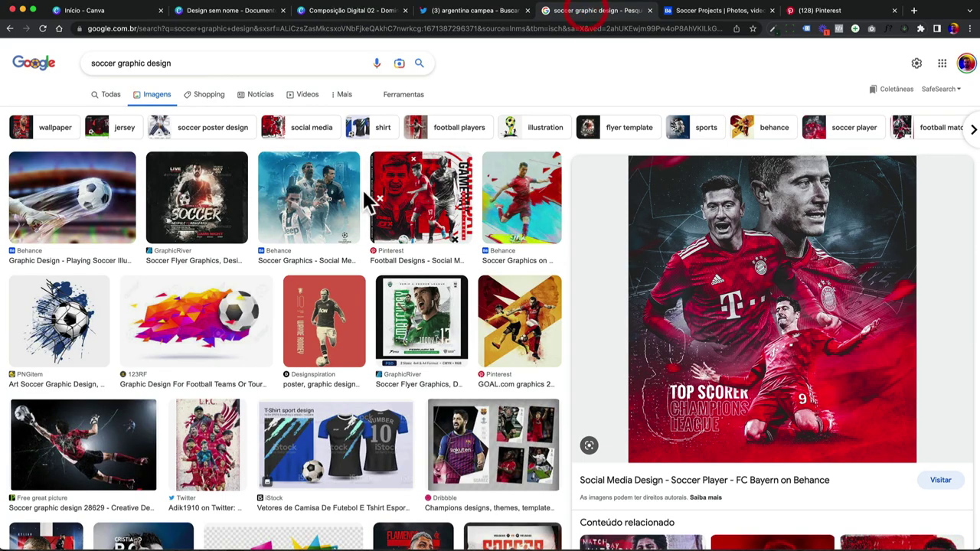
left_click(210, 65)
type("lio")
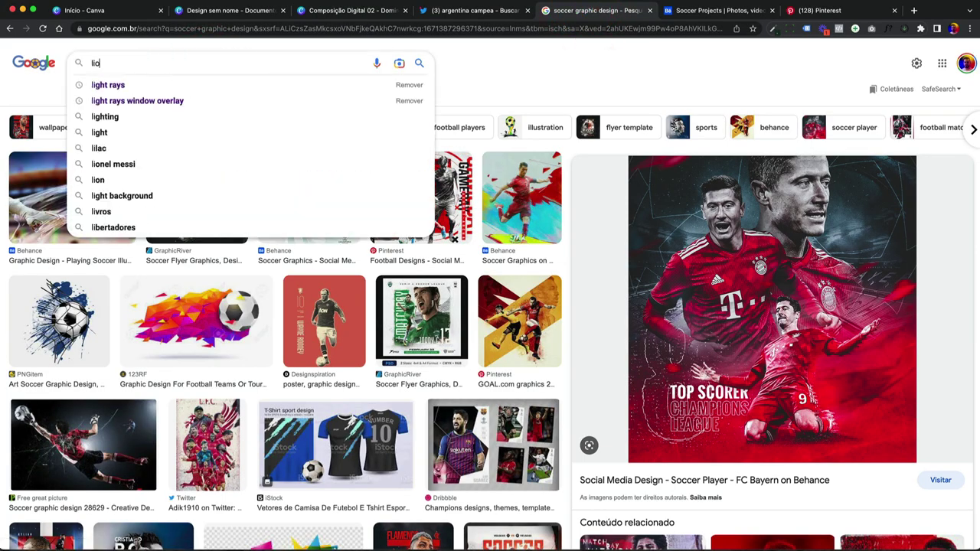
type("nel me")
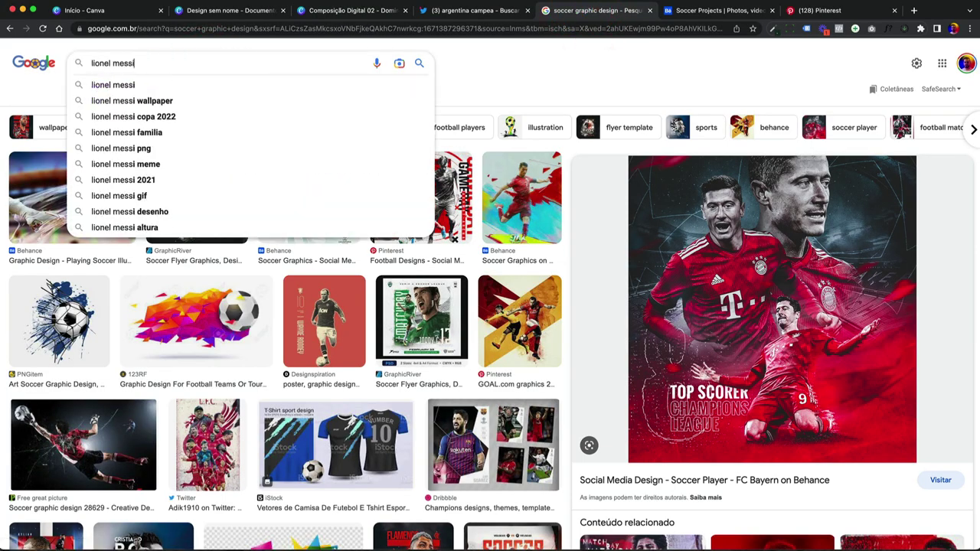
type("ssi")
key("Return")
Filter the Messi image results by size, showing only large (Grande) images
left_click(394, 97)
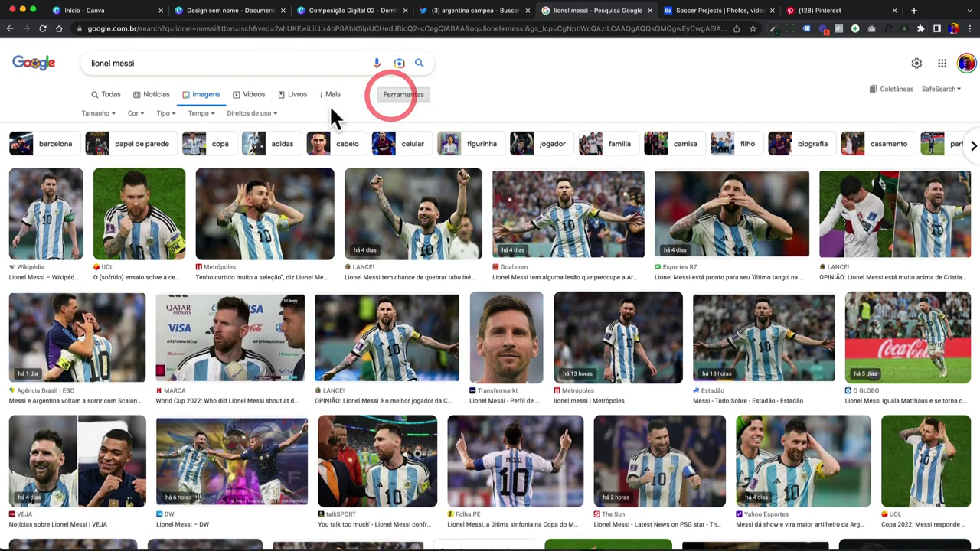
left_click(94, 114)
left_click(93, 146)
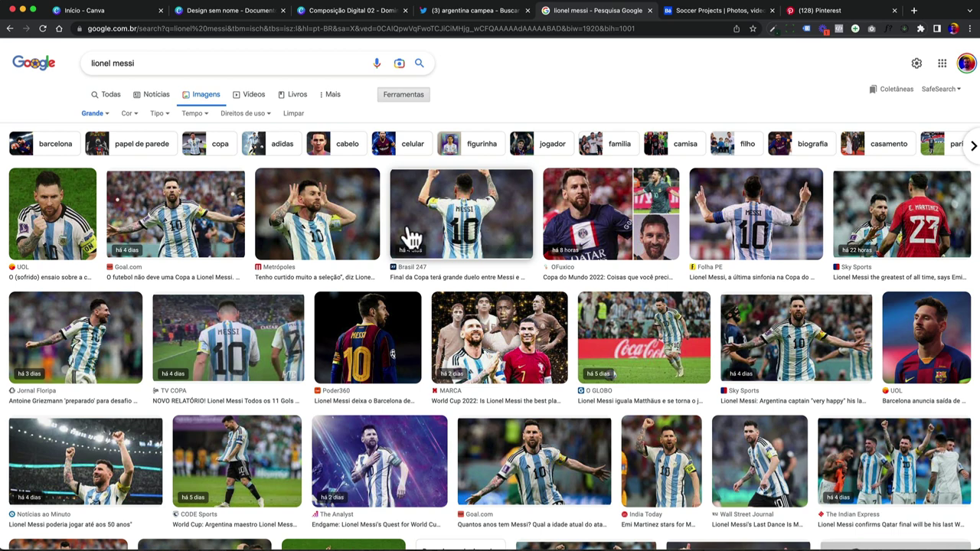
Preview Messi photos from O GLOBO, TV COPA and Notícias ao Minuto, comparing poses and image quality
scroll(411, 236, "down", 1)
left_click(649, 272)
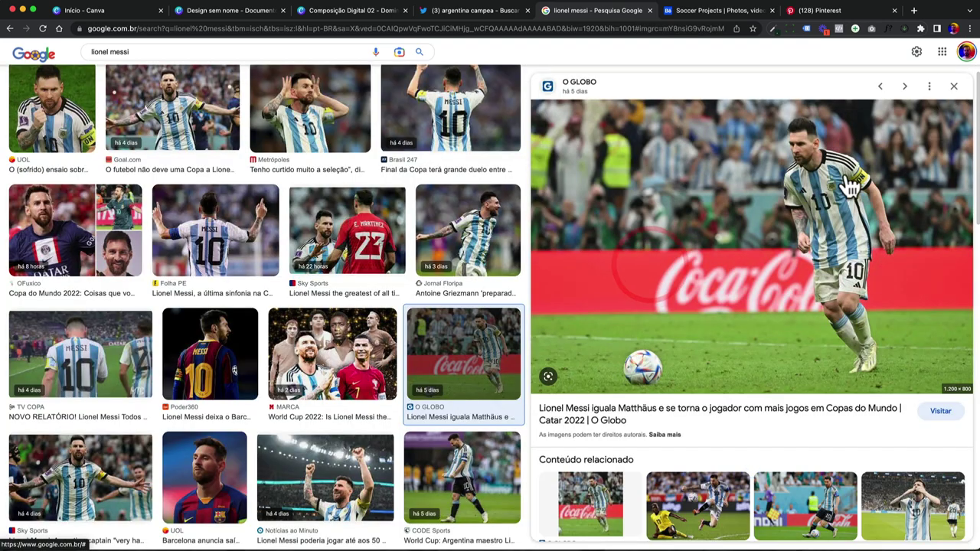
scroll(109, 332, "down", 2)
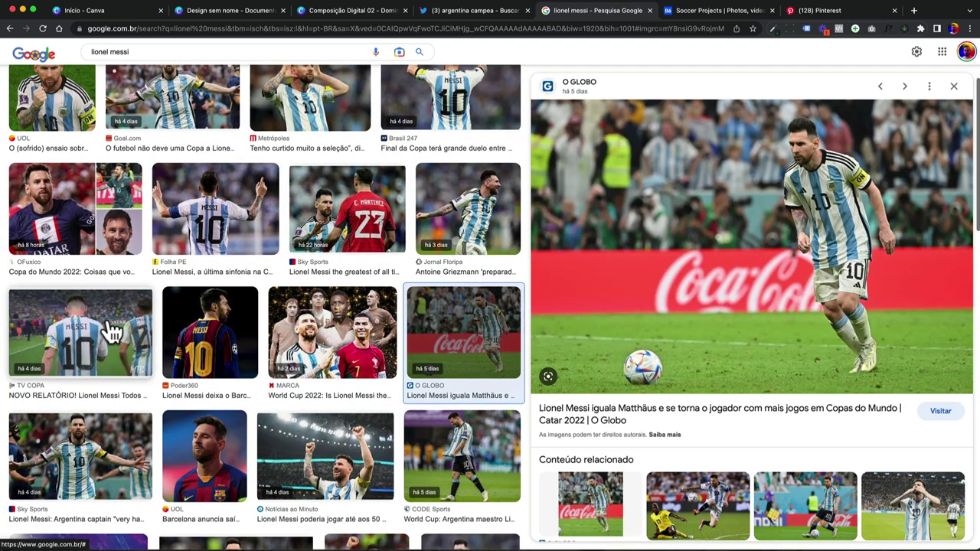
left_click(113, 291)
scroll(346, 319, "down", 1)
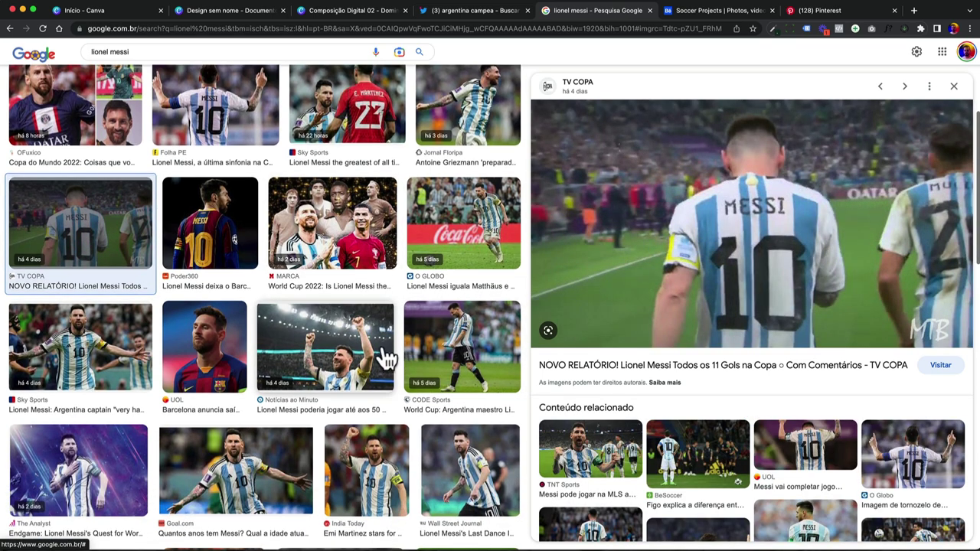
left_click(358, 348)
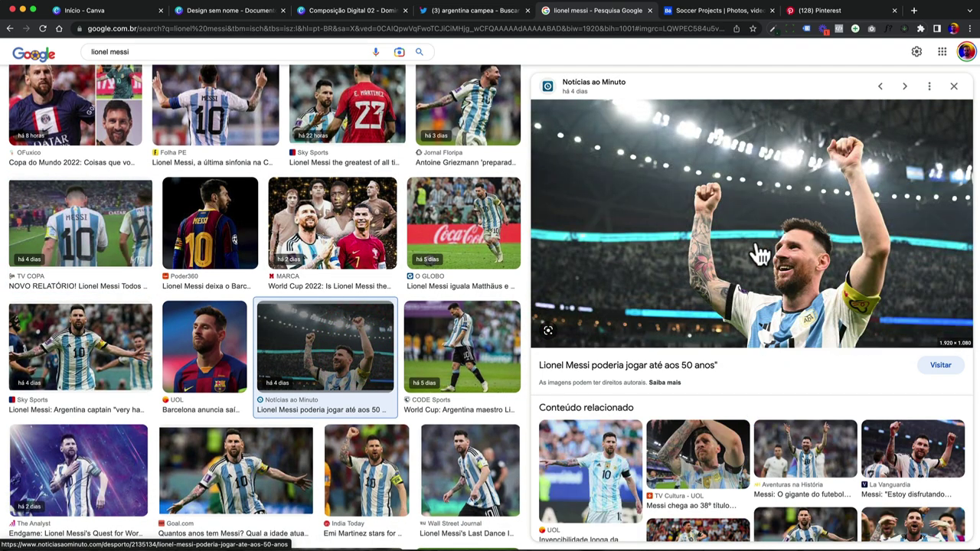
right_click(760, 247)
left_click(786, 356)
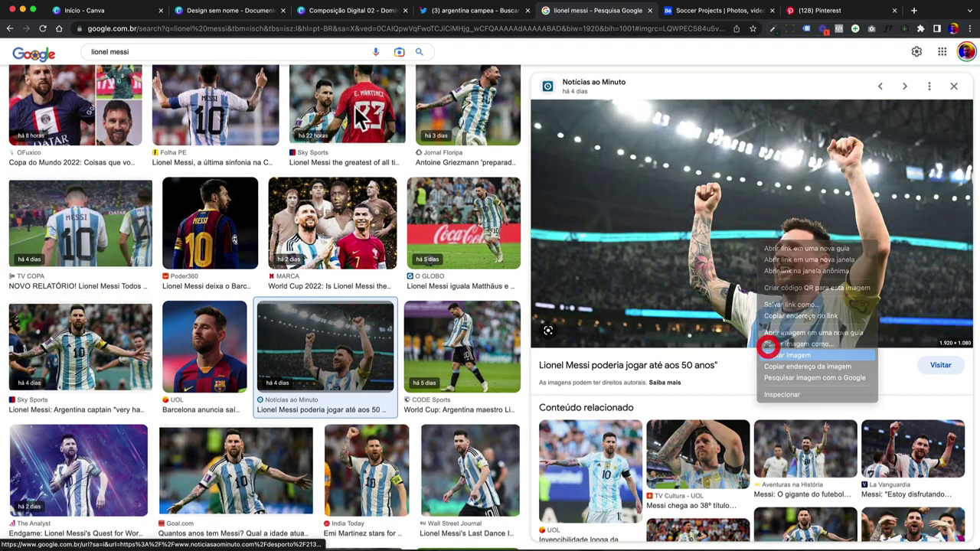
left_click(237, 15)
left_click(555, 17)
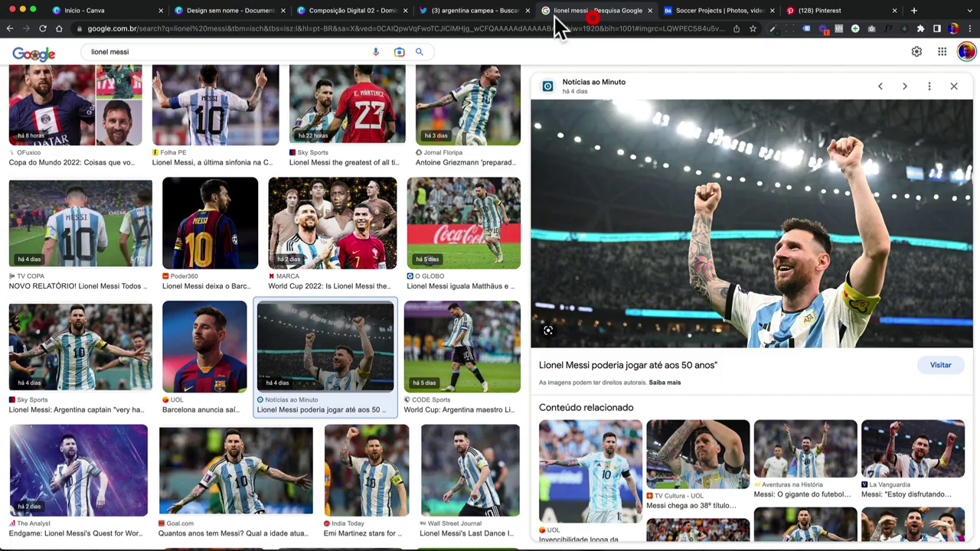
Save the Notícias ao Minuto photo of Messi with raised fists in the desktop's _VIDEOS/_ARGENTINA folder
right_click(699, 248)
left_click(717, 357)
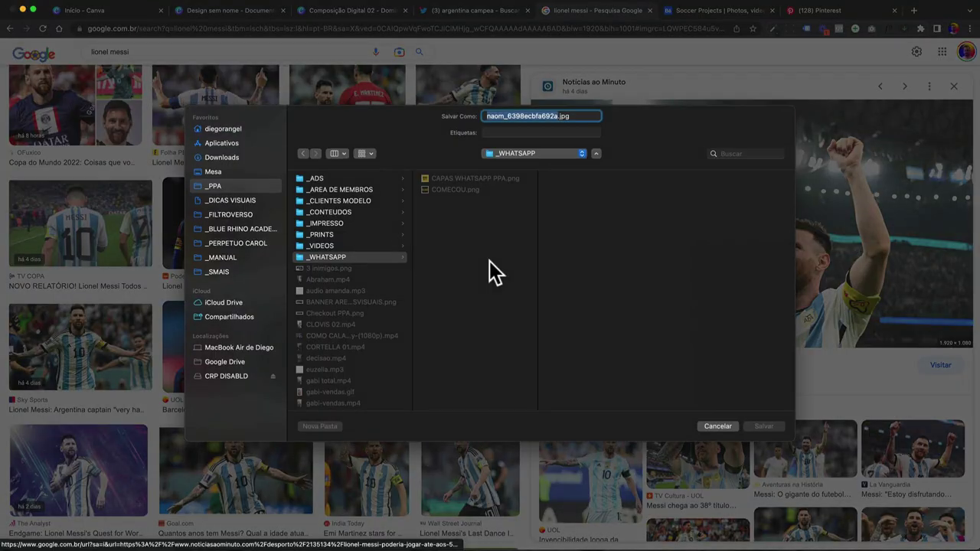
left_click(218, 171)
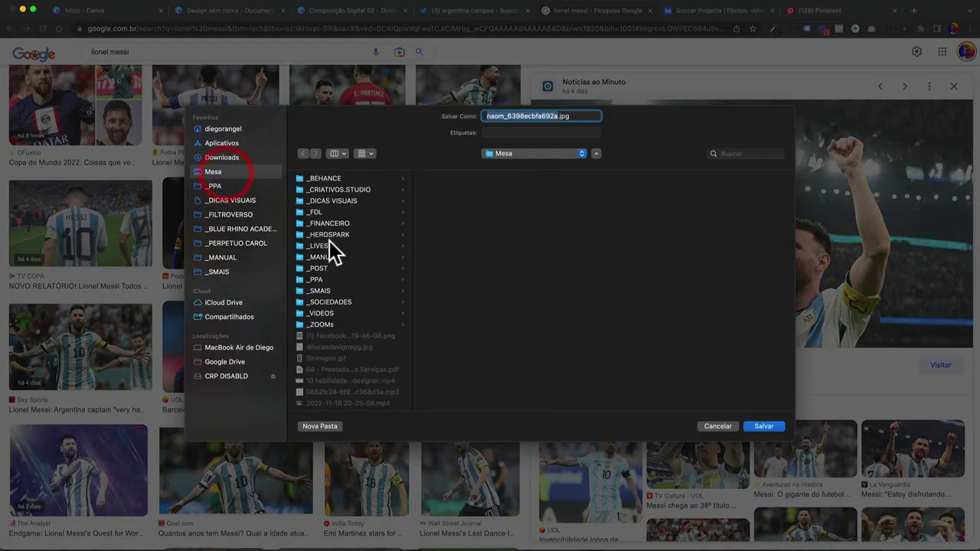
left_click(322, 314)
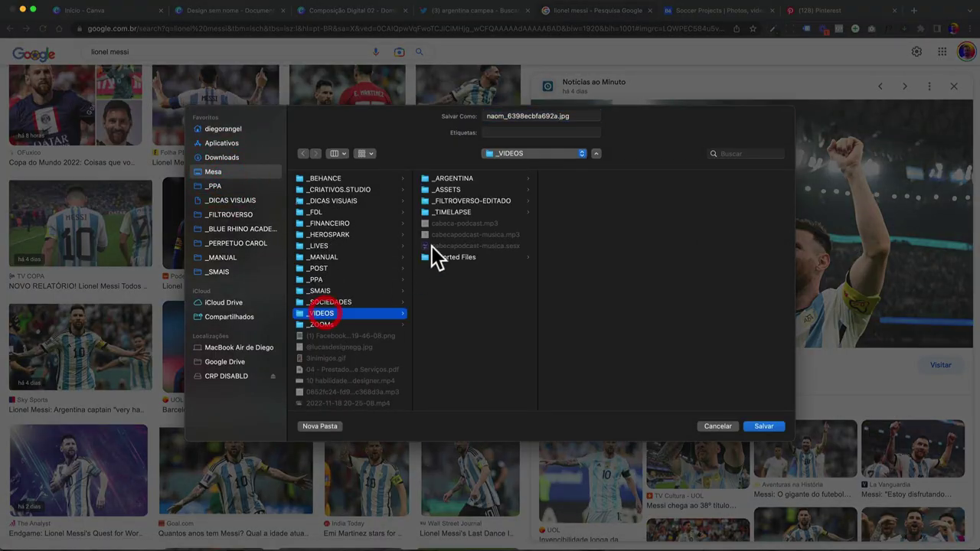
left_click(455, 177)
left_click(576, 116)
left_click(752, 422)
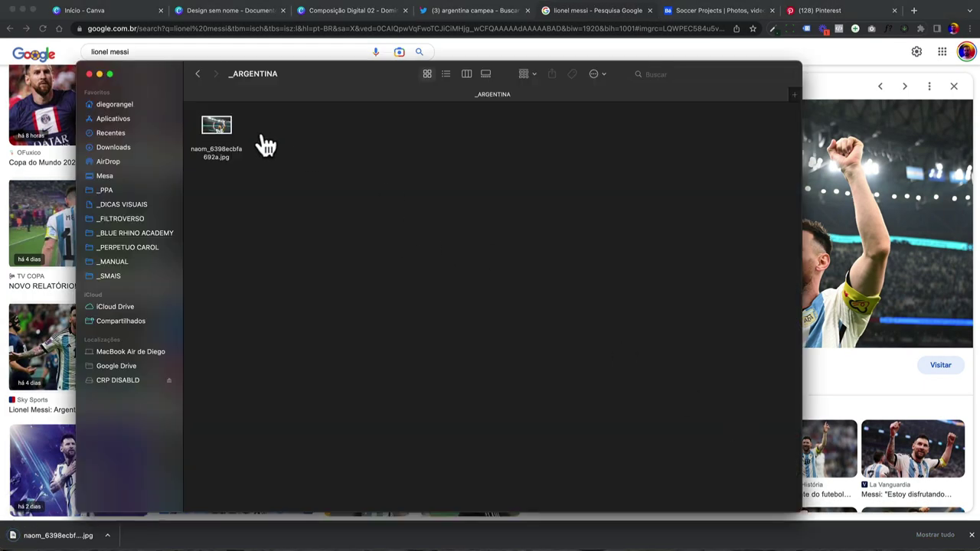
key("super+Tab")
Preview the UOL portrait and the Goal.com photo of Messi with outstretched arms, and save the Goal.com photo in the _ARGENTINA folder
scroll(306, 264, "down", 1)
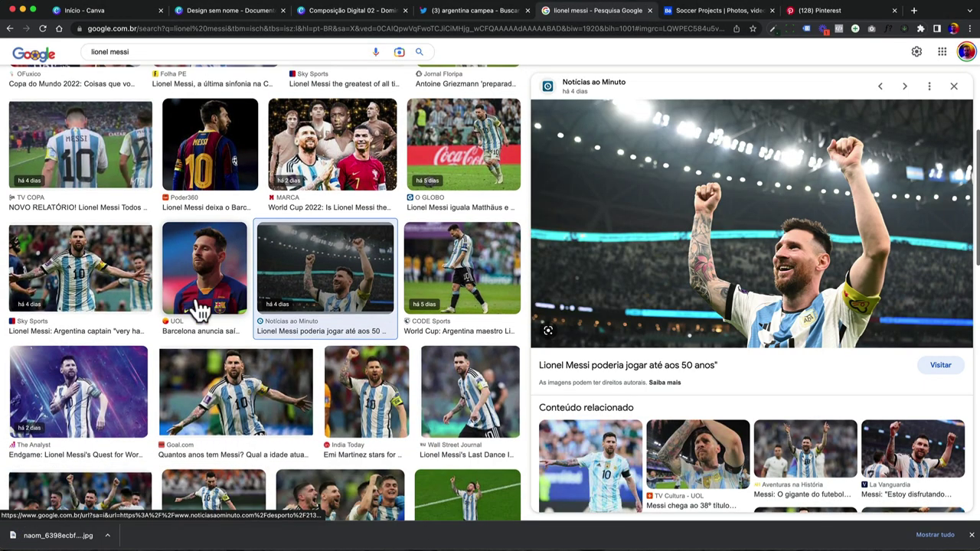
left_click(197, 264)
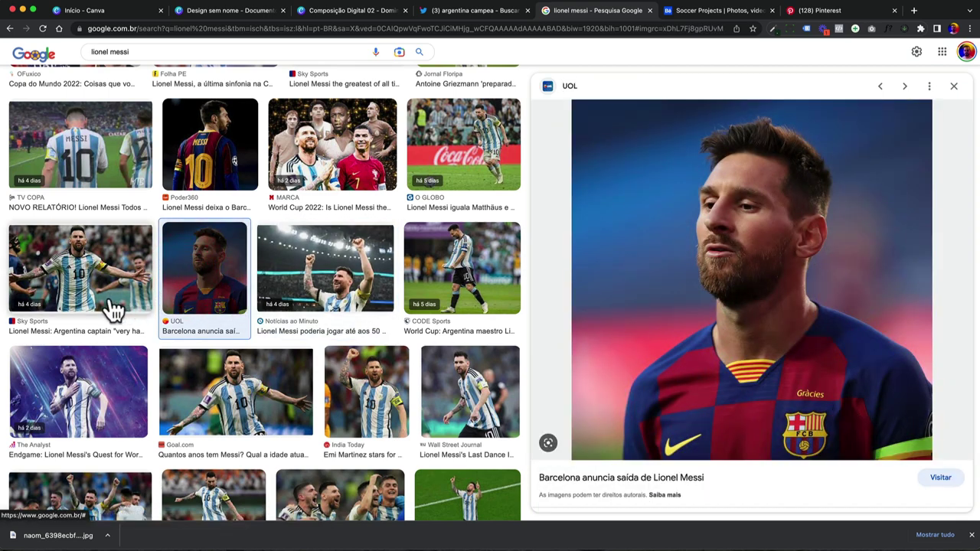
scroll(110, 310, "down", 1)
left_click(218, 332)
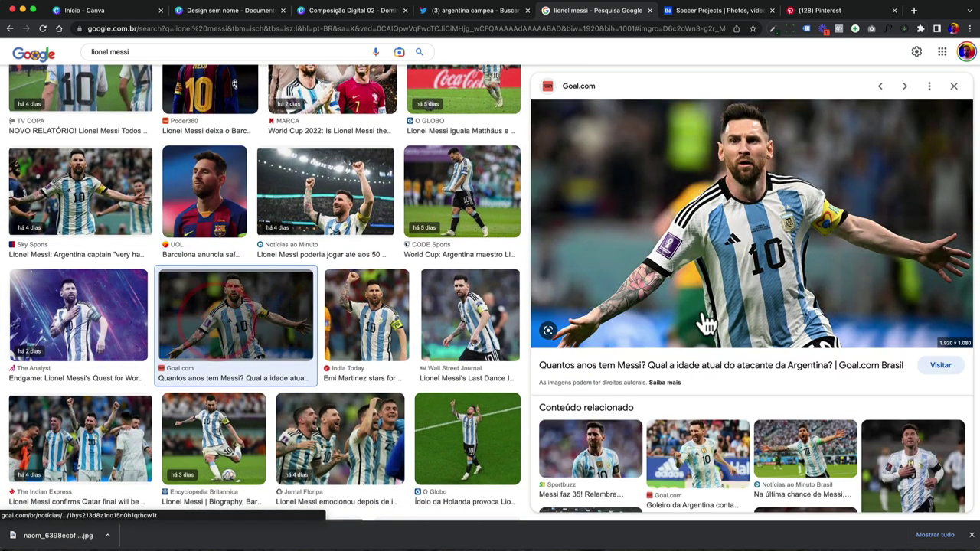
right_click(873, 330)
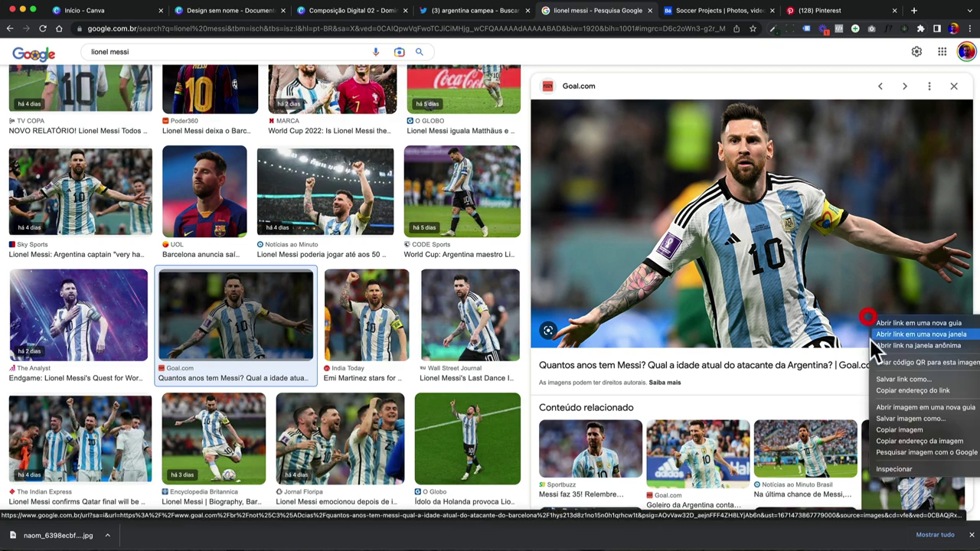
left_click(900, 418)
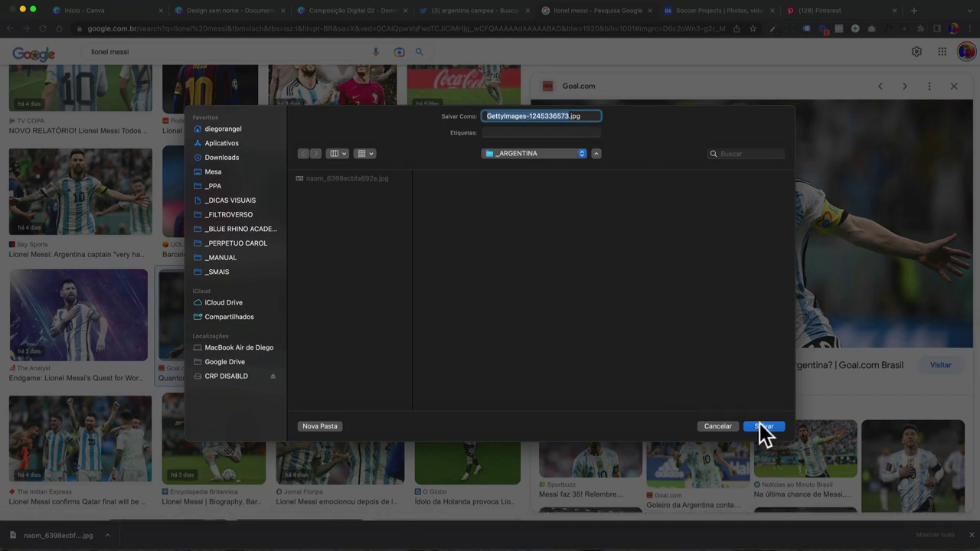
left_click(763, 426)
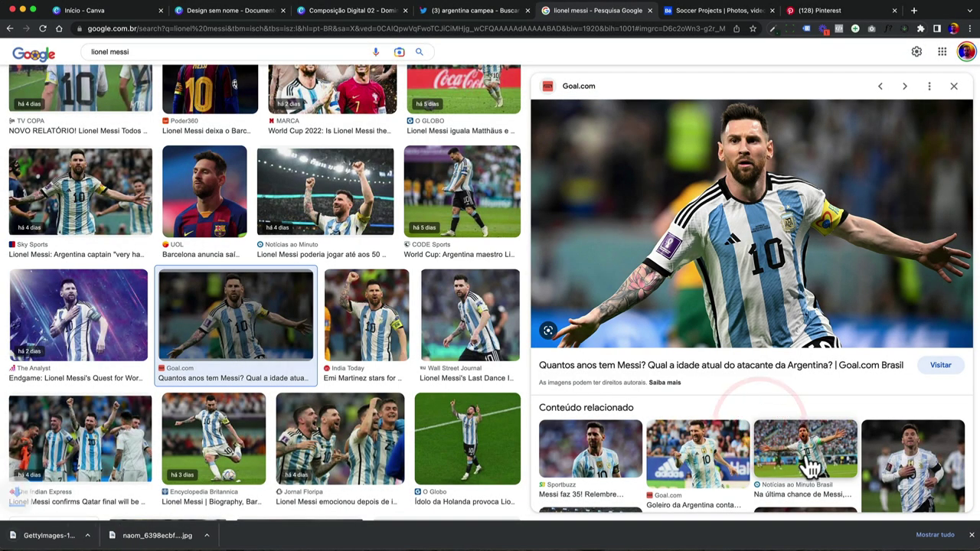
Open the related Notícias ao Minuto Brasil photo of Messi shouting with open arms and save it in the _ARGENTINA folder
left_click(806, 460)
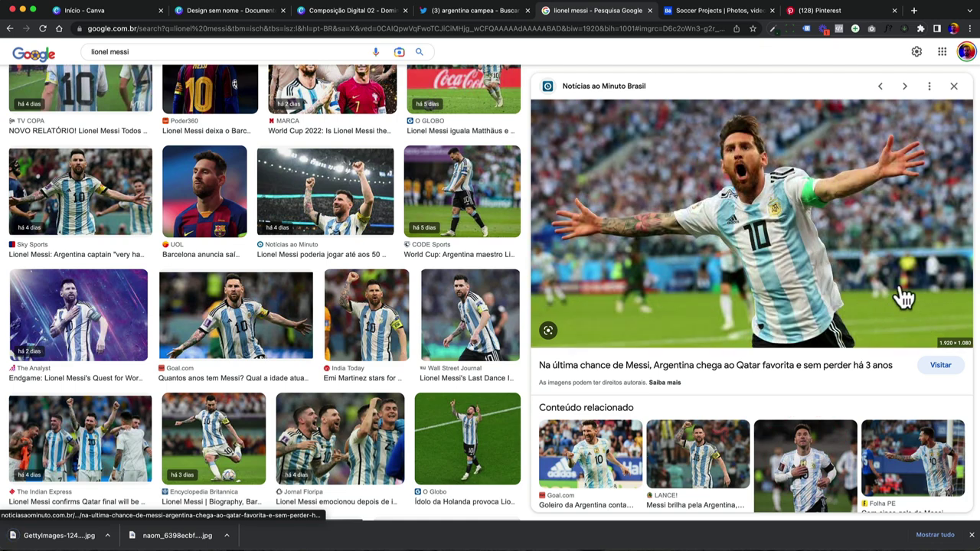
right_click(834, 247)
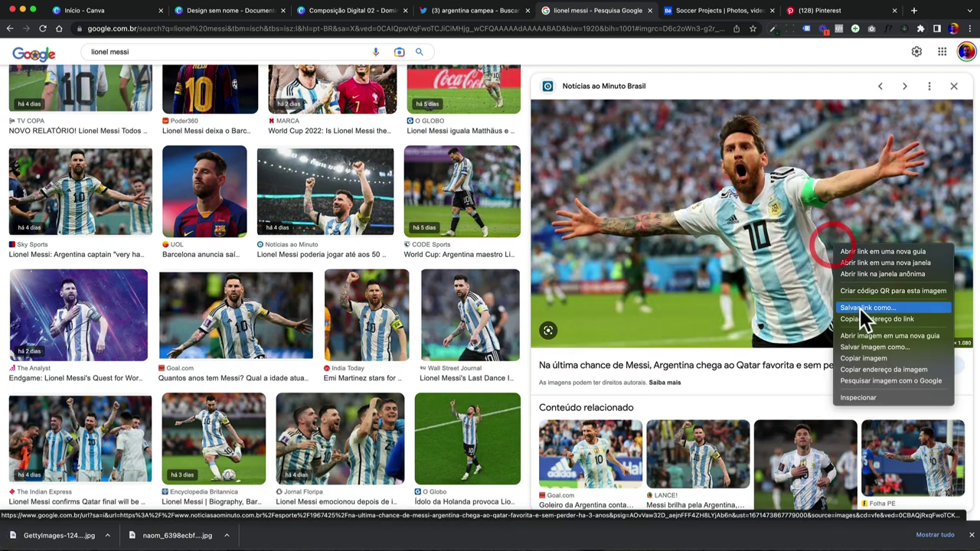
left_click(860, 348)
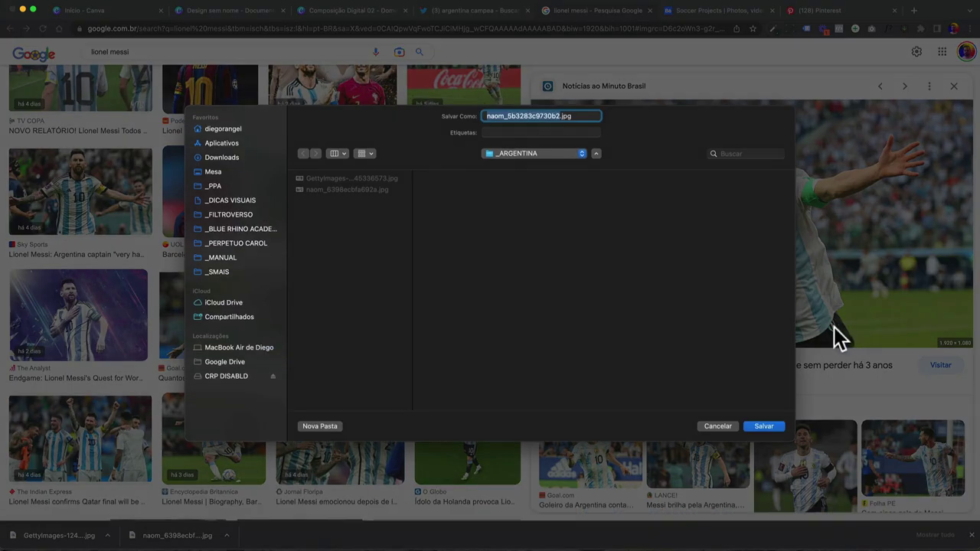
left_click(765, 426)
Browse further Messi results and open the source page of the Forbes Brasil photo of him raising both arms
scroll(323, 367, "down", 5)
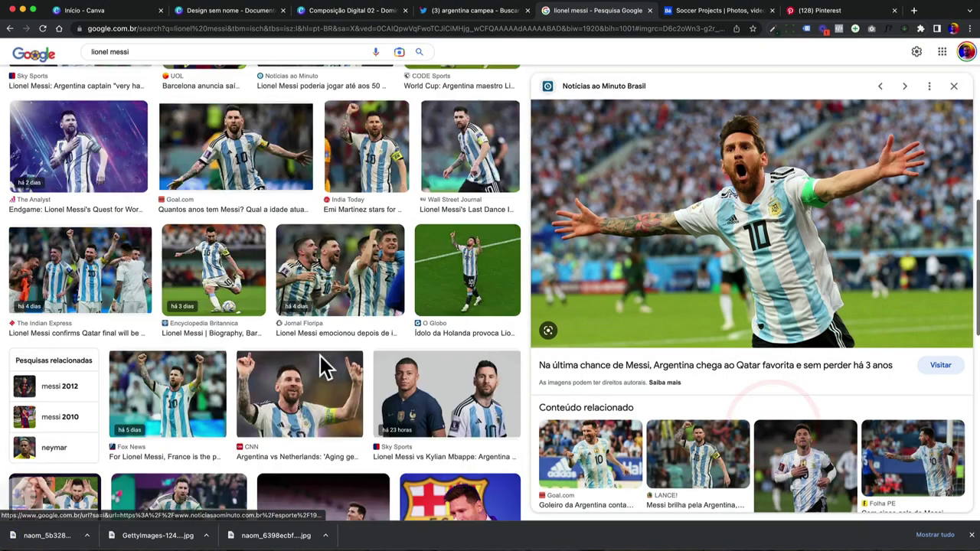
scroll(324, 367, "up", 1)
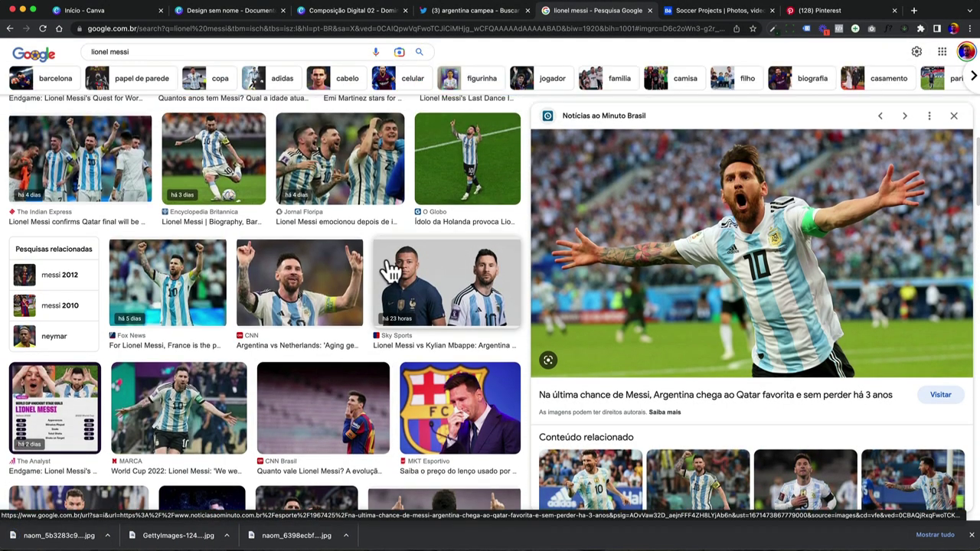
scroll(265, 376, "down", 4)
scroll(263, 372, "down", 2)
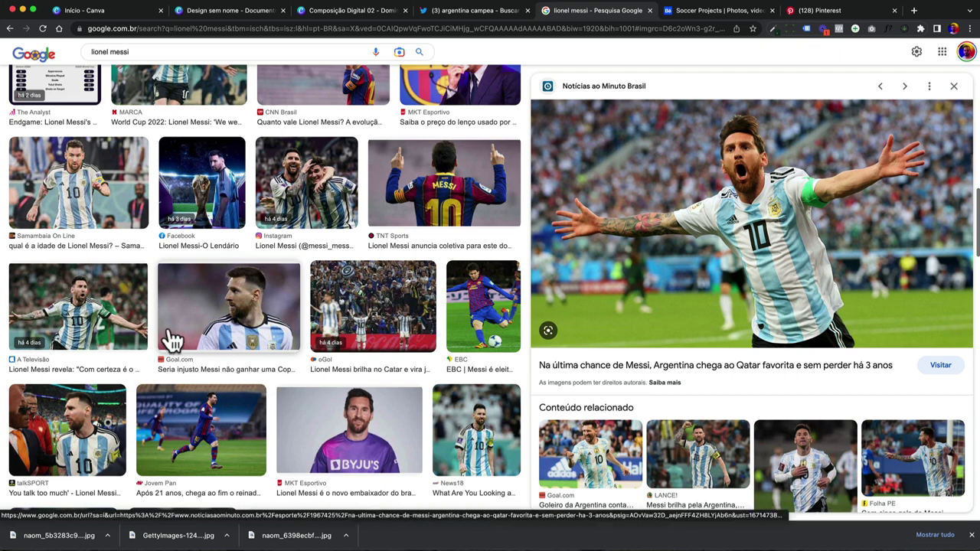
scroll(110, 291, "up", 1)
scroll(113, 295, "down", 2)
scroll(113, 295, "down", 3)
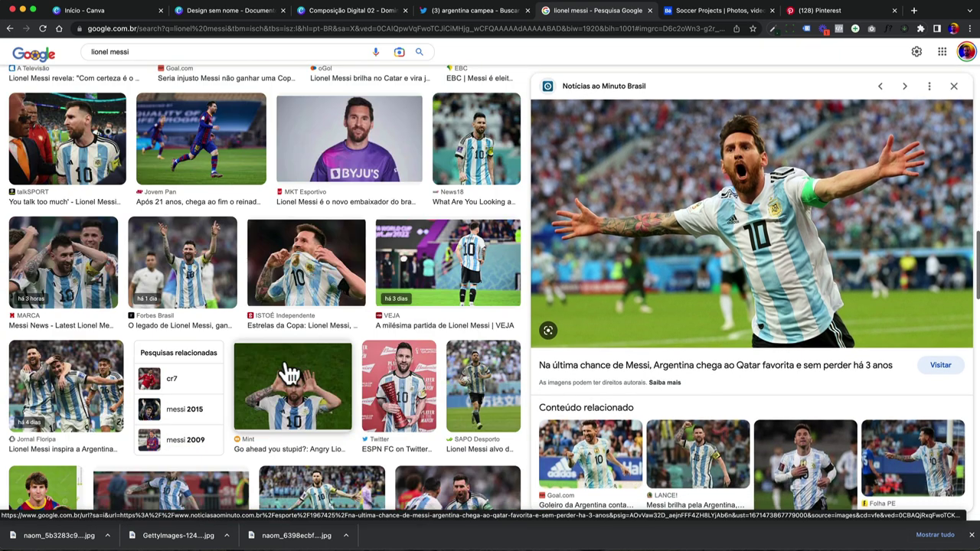
left_click(204, 268)
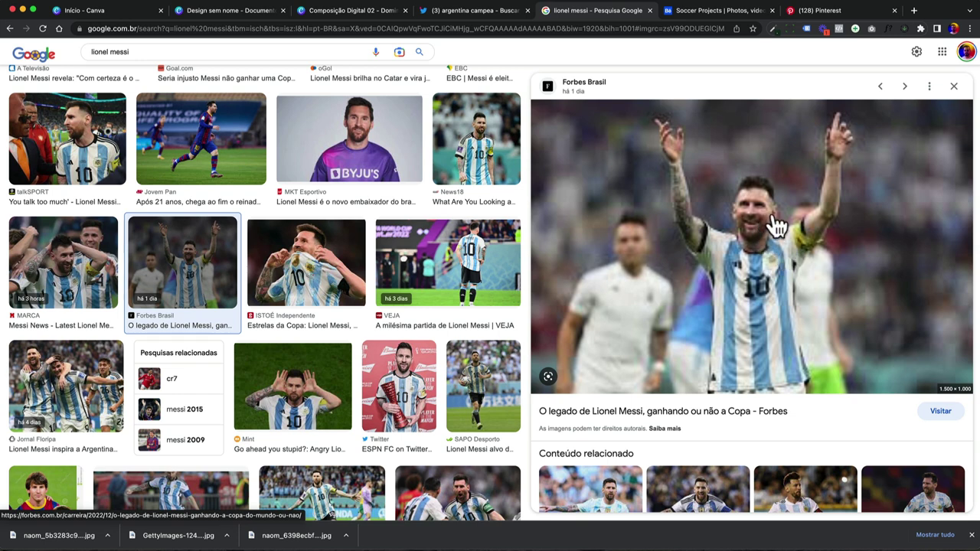
left_click(813, 322)
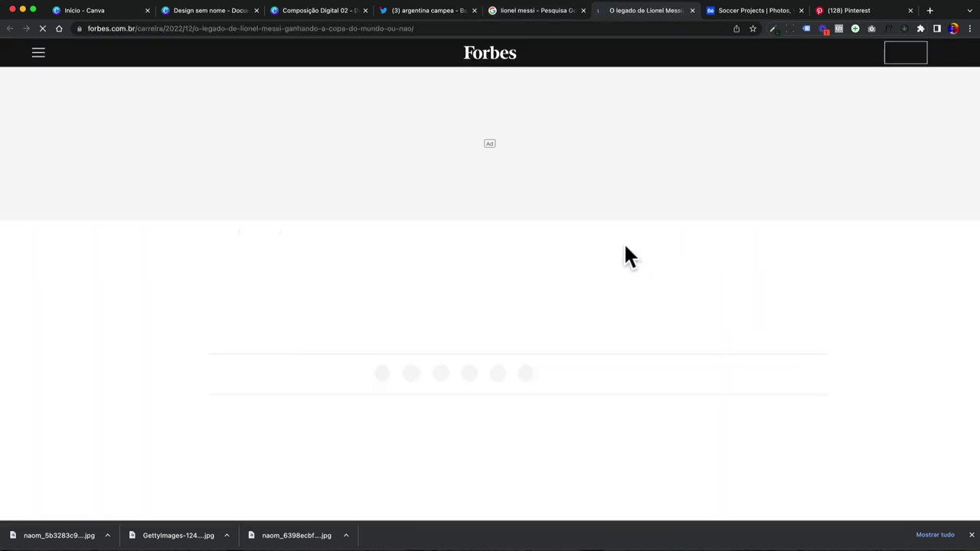
Open the Forbes photo of Messi raising both arms at full size, save it in the _ARGENTINA folder, and close its page
scroll(548, 244, "down", 4)
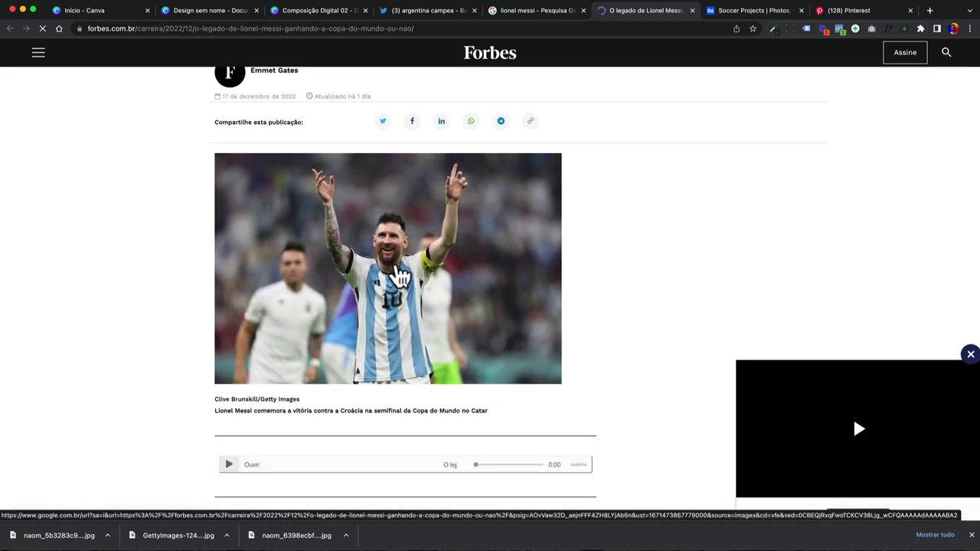
left_click(398, 274)
right_click(474, 224)
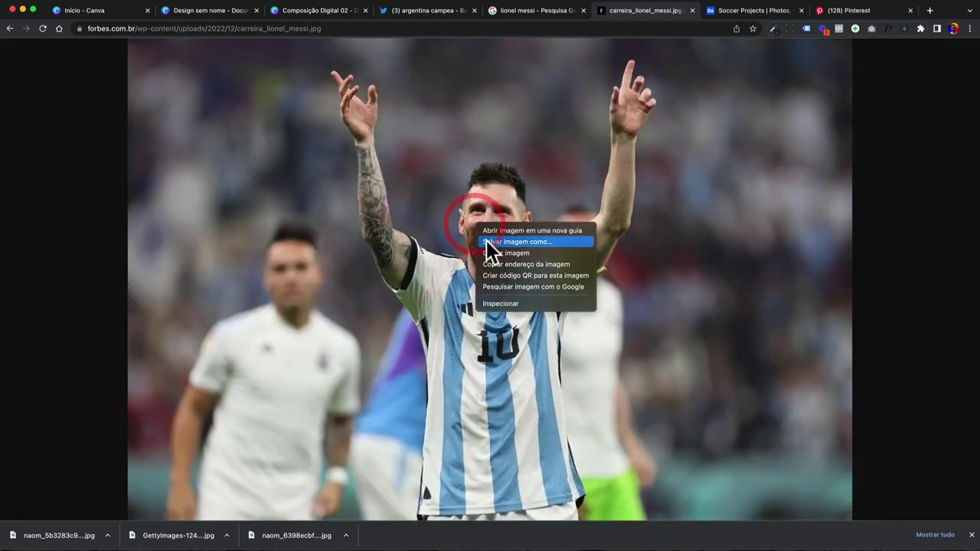
left_click(487, 240)
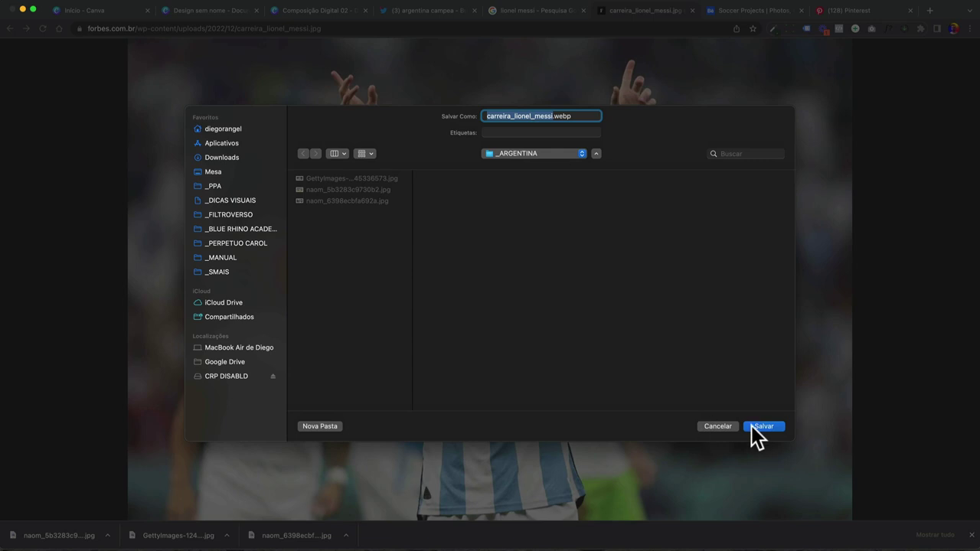
left_click(752, 426)
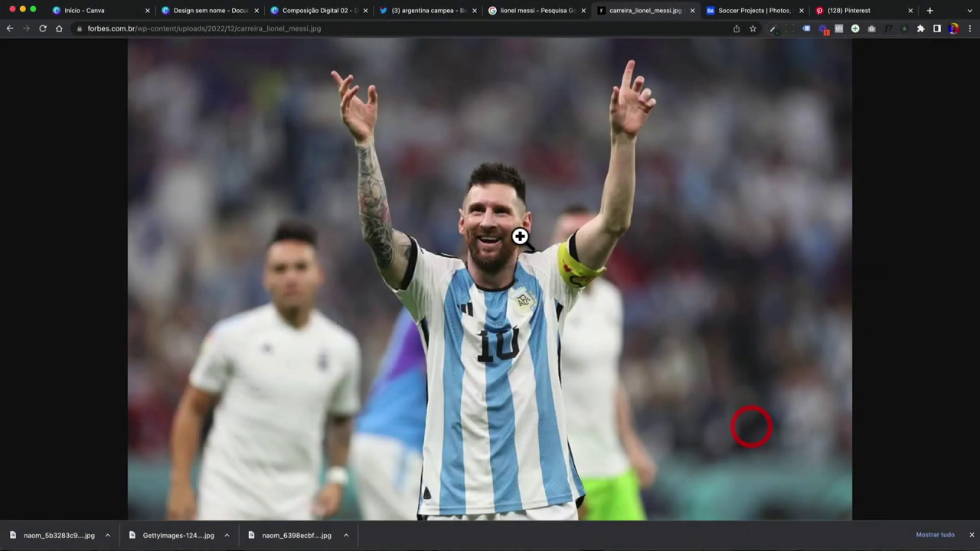
left_click(540, 63)
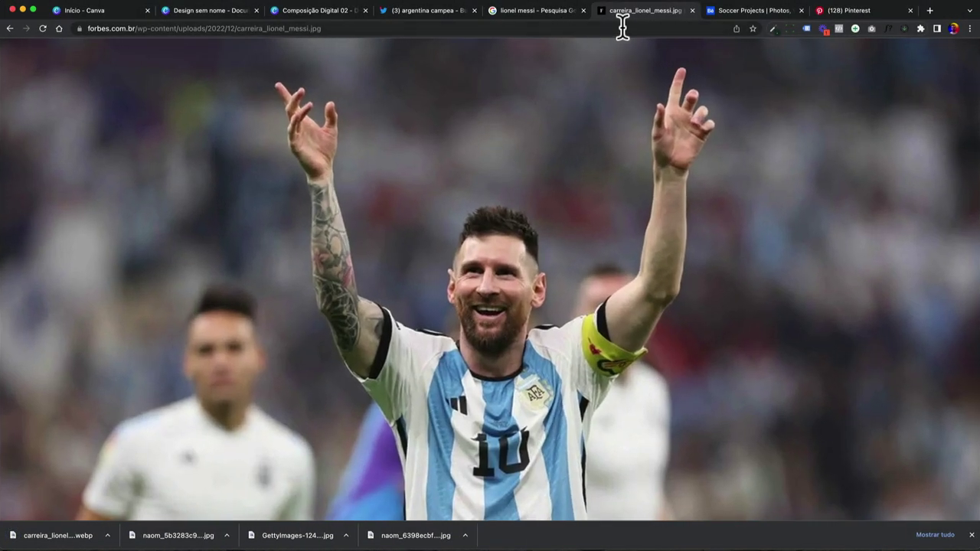
left_click(574, 153)
left_click(694, 10)
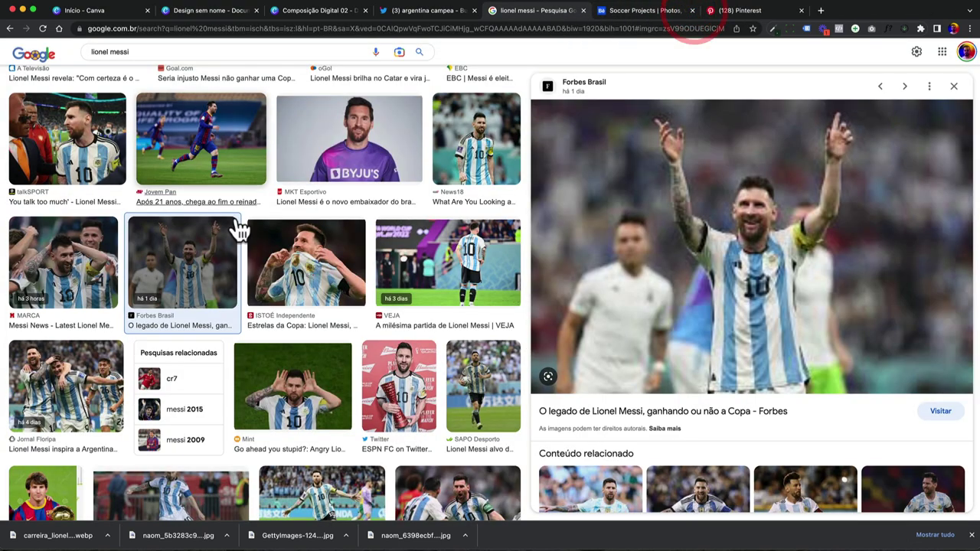
Search Google Images for "argentina flag" and preview the Freepik close-up of the rippled satin flag
scroll(234, 225, "up", 5)
triple_click(133, 64)
type("ar")
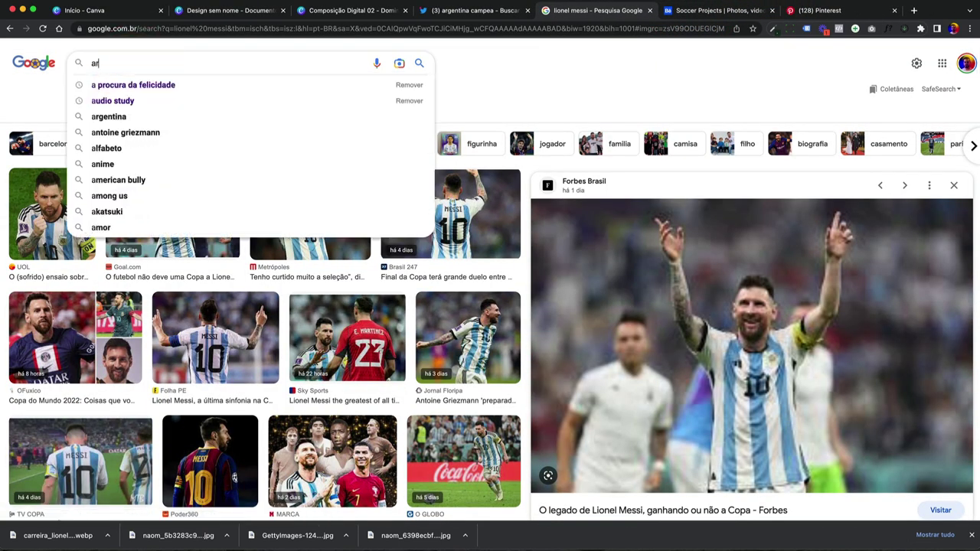
type("gentina flag")
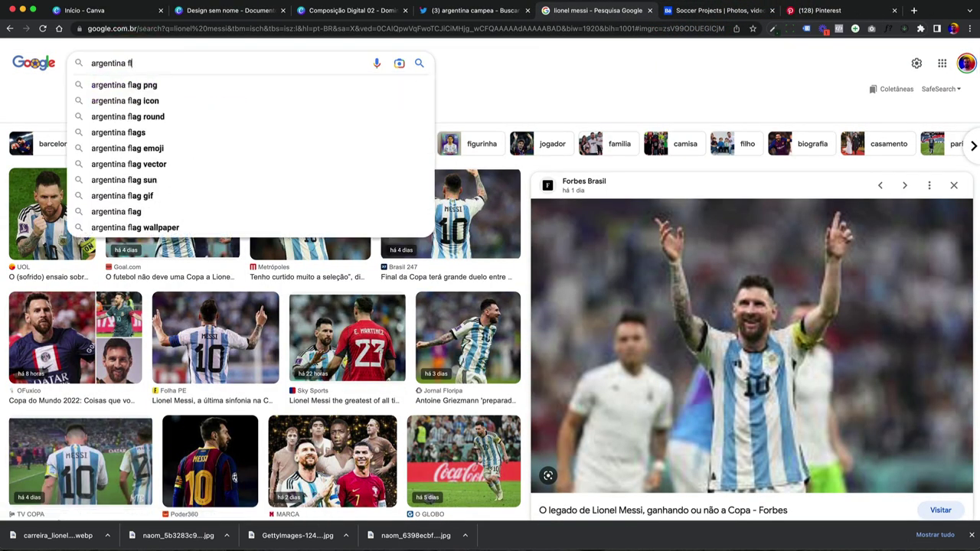
key("Return")
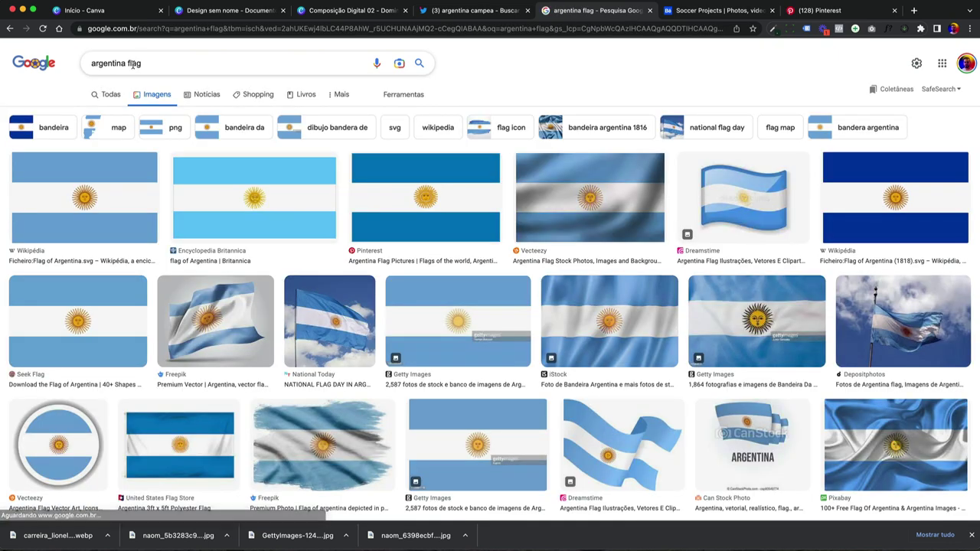
scroll(225, 219, "down", 5)
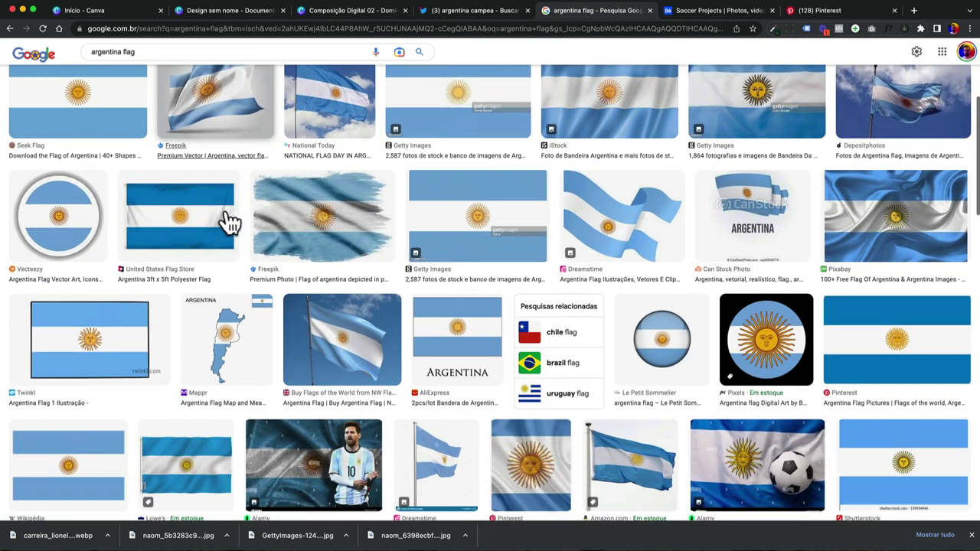
scroll(229, 221, "down", 2)
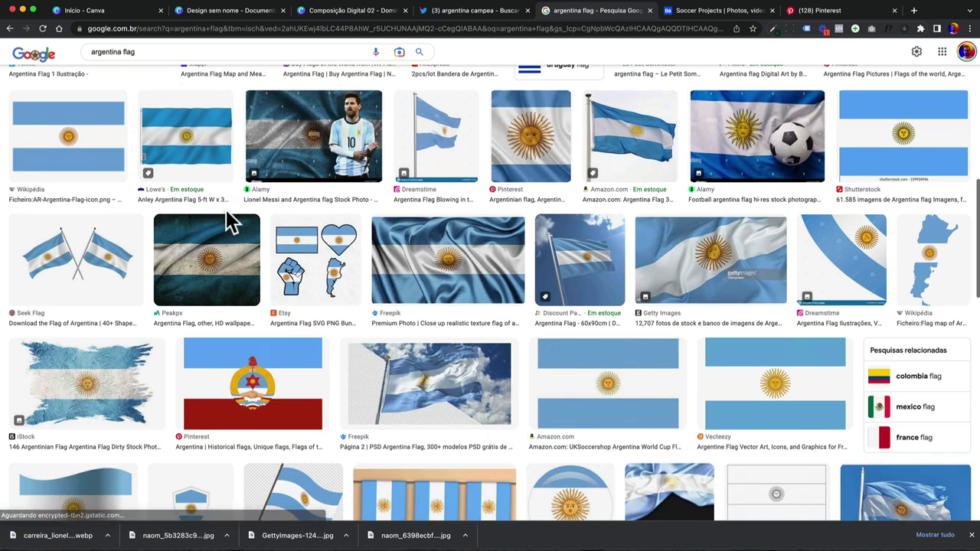
left_click(398, 280)
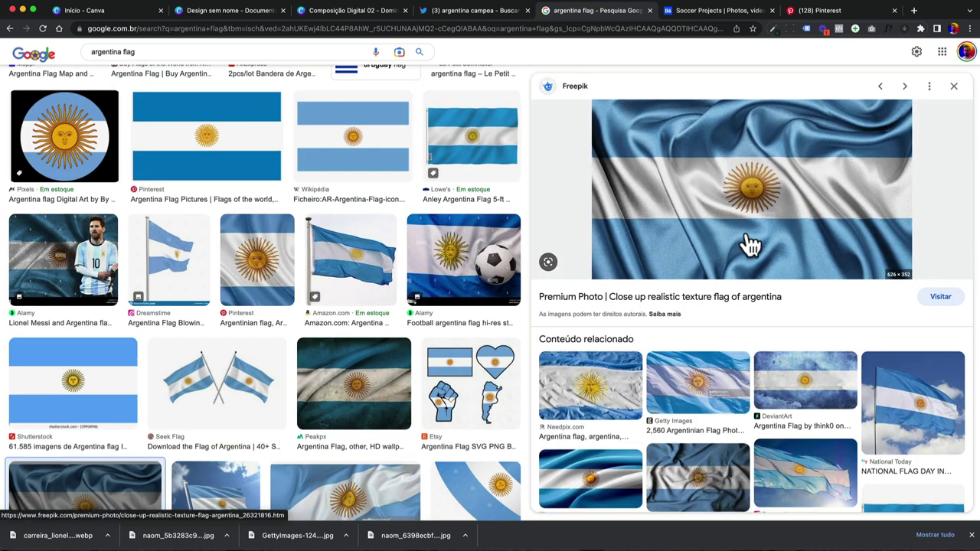
Open the Freepik website at freepik.com in a new tab
left_click(913, 11)
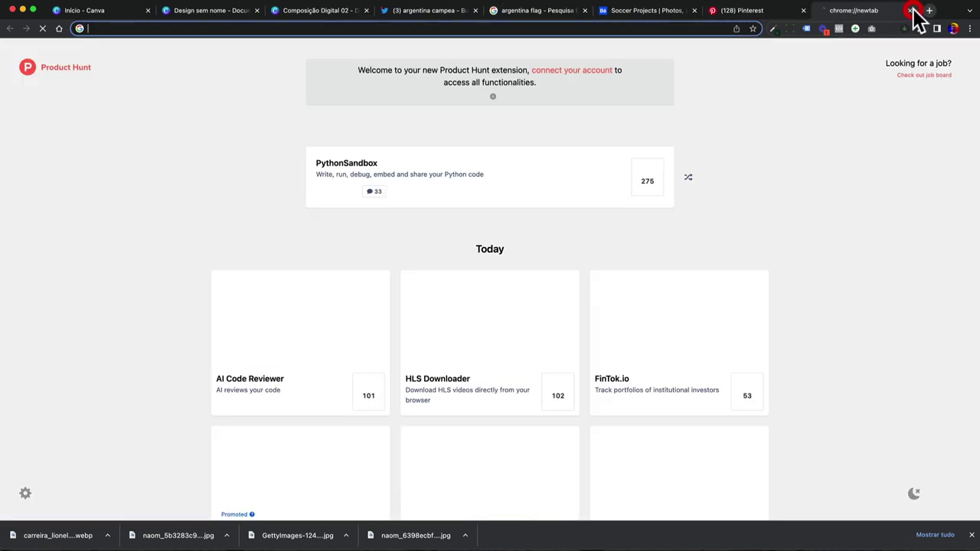
type("br.freepik.com")
key("Return")
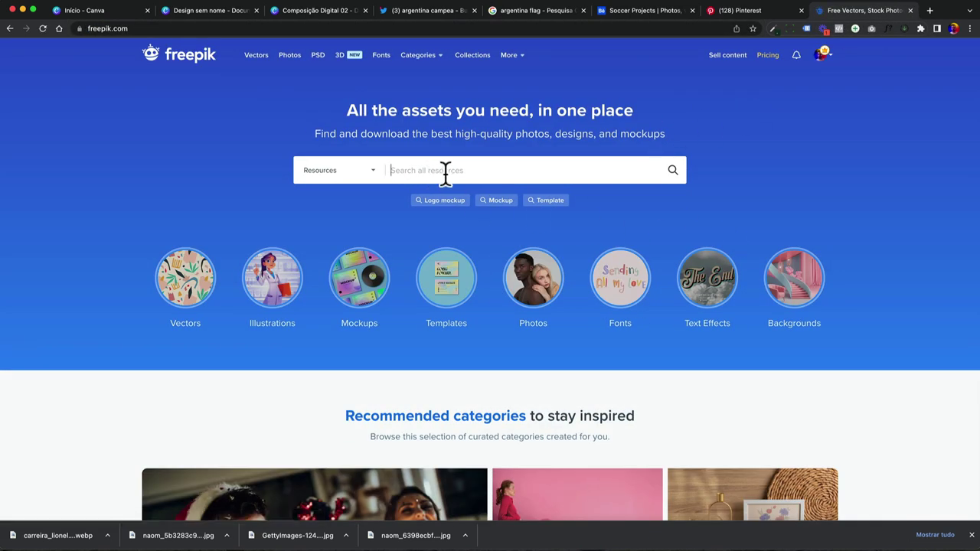
Open the YouTube video LIVE 068 about using Freepik in a separate tab and skim through its sections
key("ctrl+t")
type(";live06")
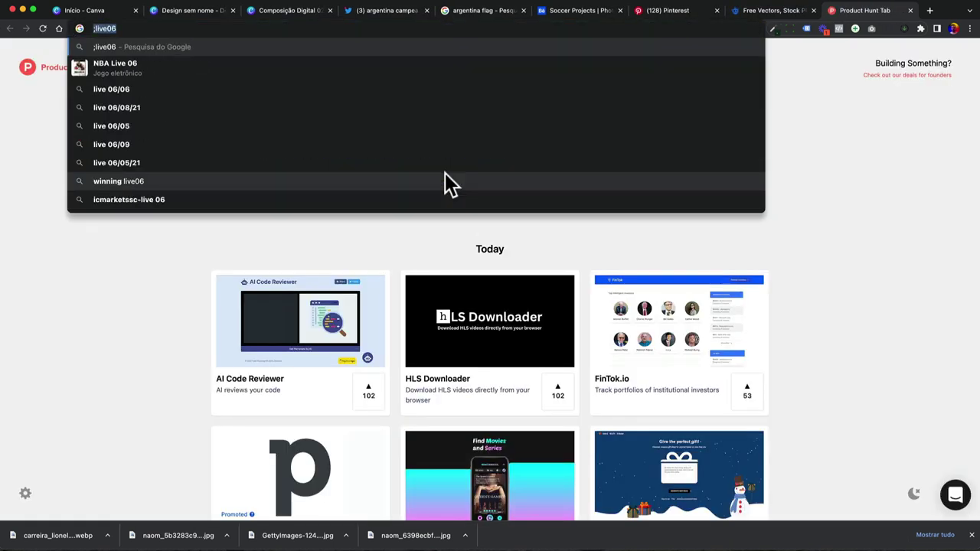
key("Return")
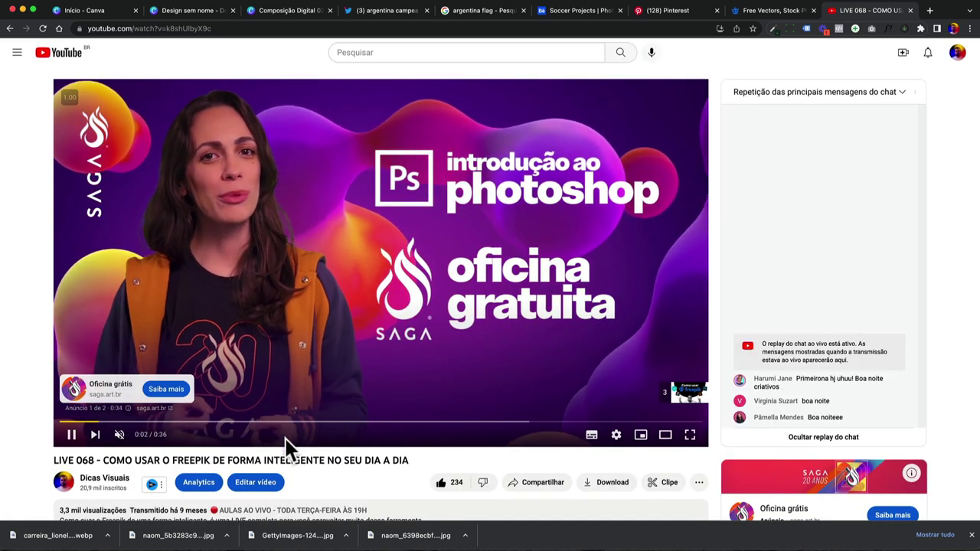
left_click(681, 399)
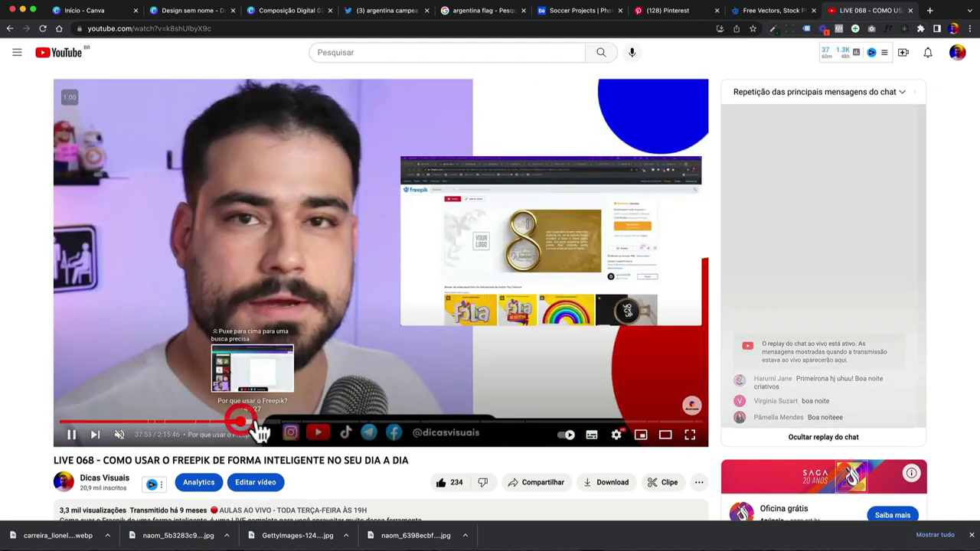
left_click(305, 421)
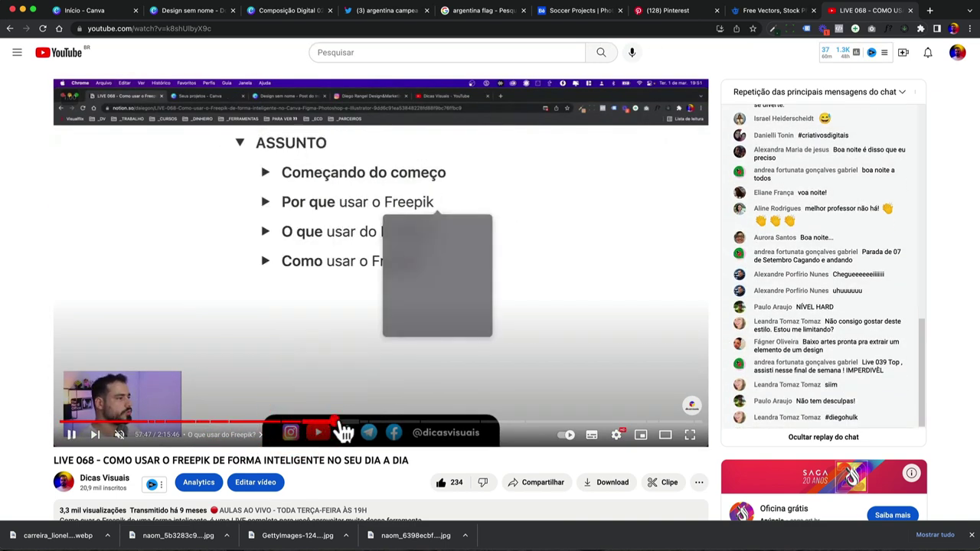
left_click(385, 422)
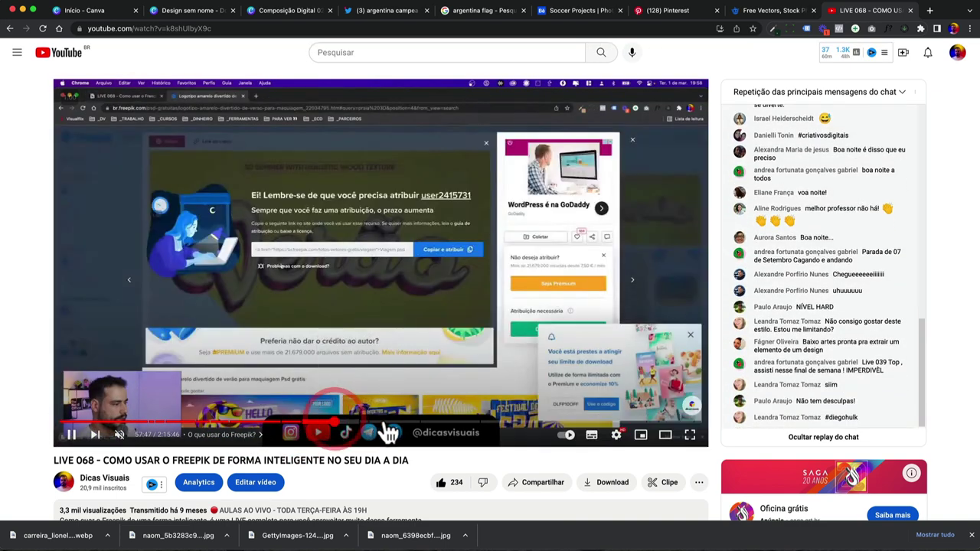
left_click(452, 422)
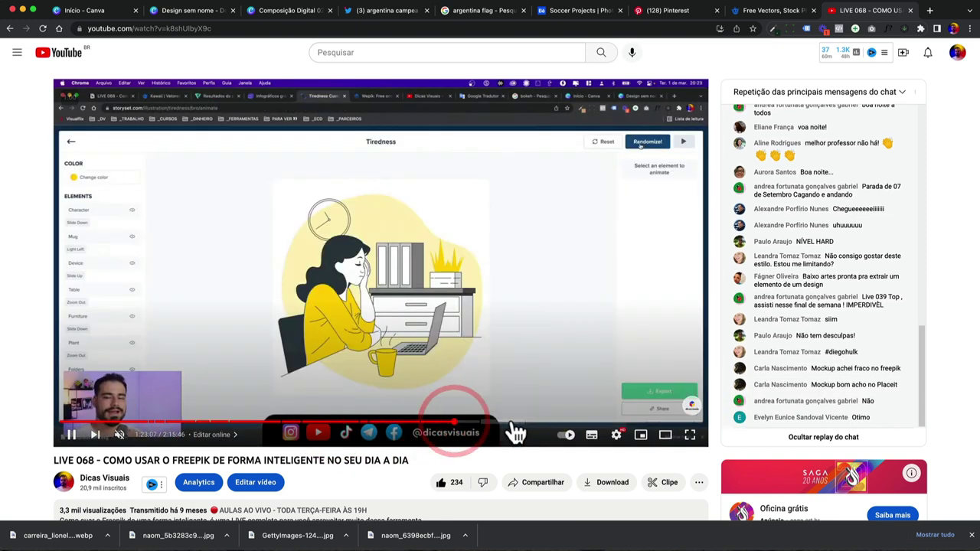
Return to Freepik, search for "argentina flag" and filter the results to photos
left_click(746, 11)
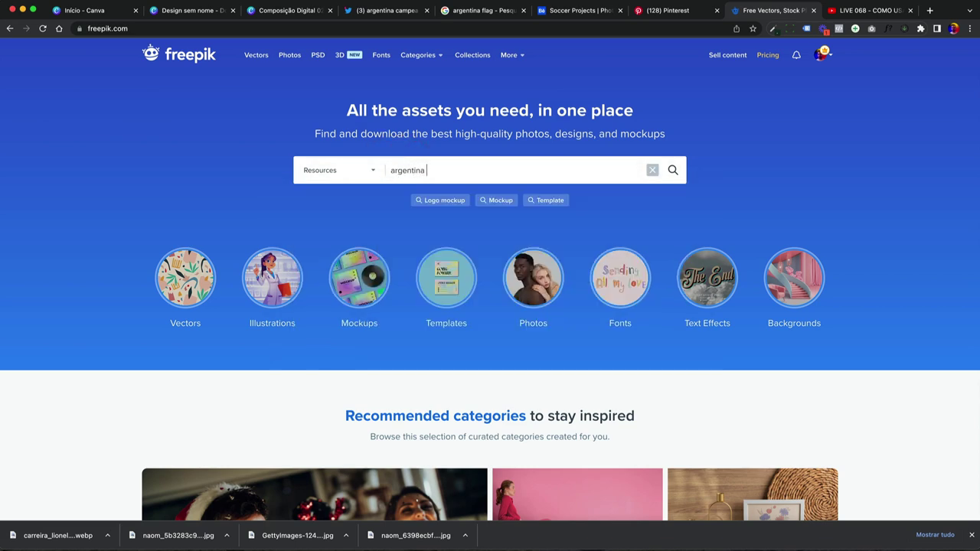
key("Return")
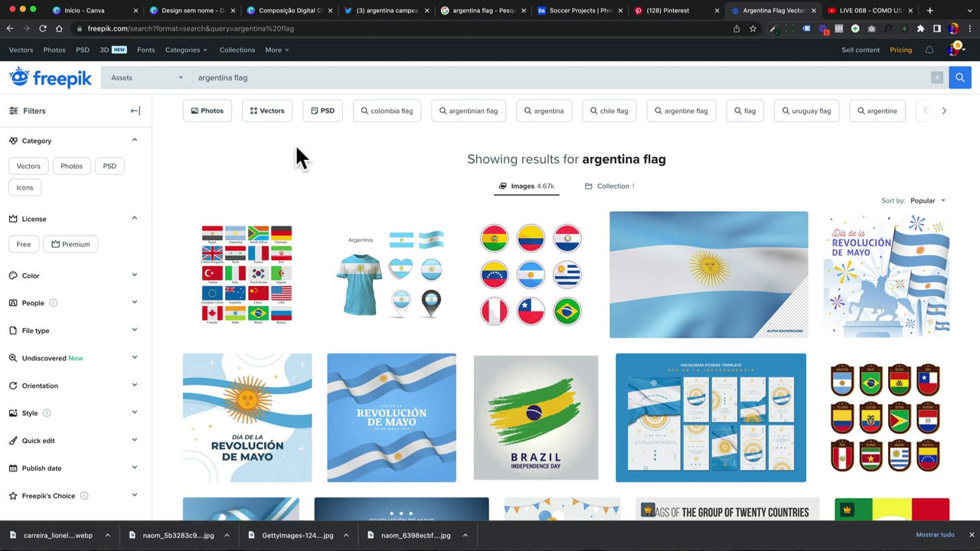
left_click(71, 170)
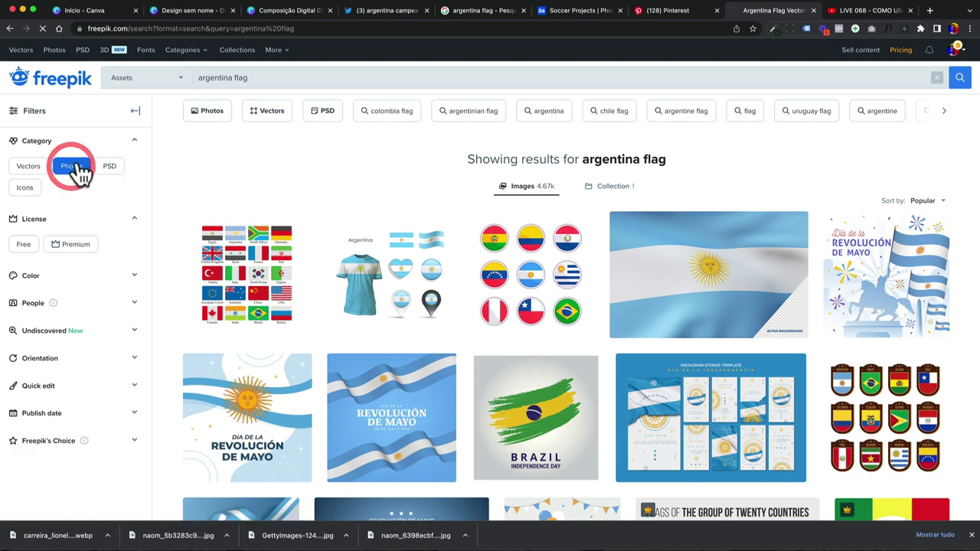
scroll(517, 264, "down", 1)
scroll(518, 264, "down", 2)
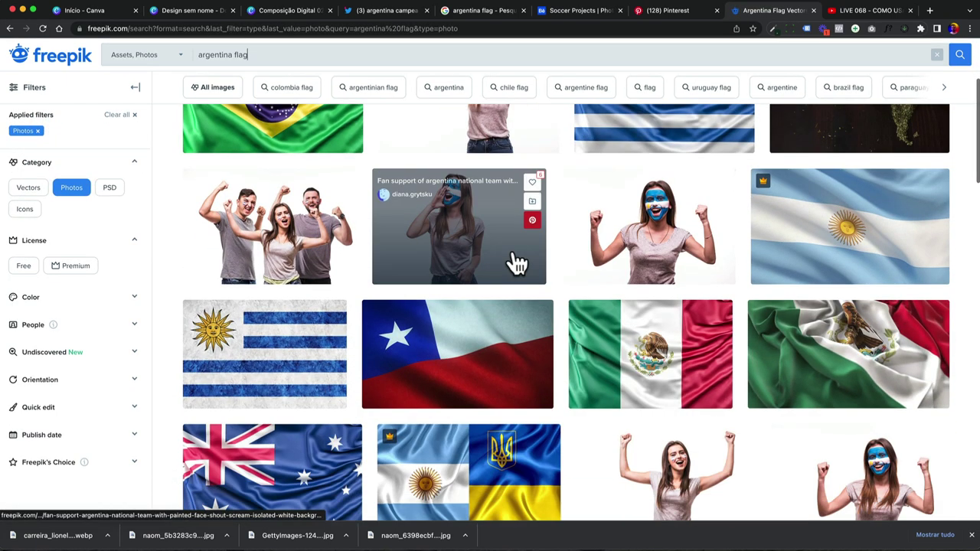
Download the premium waving national flag of Argentina 3D render to the _ARGENTINA folder
left_click(807, 251)
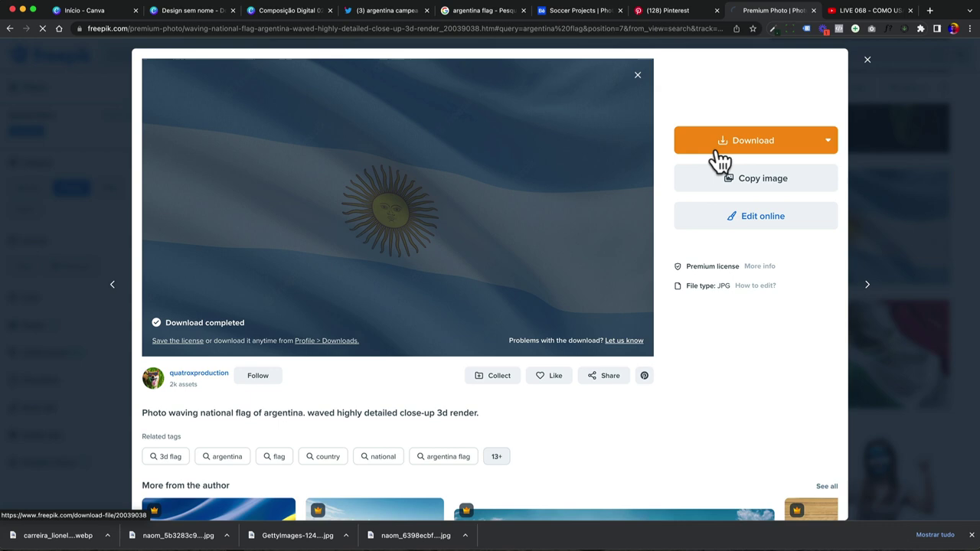
left_click(718, 153)
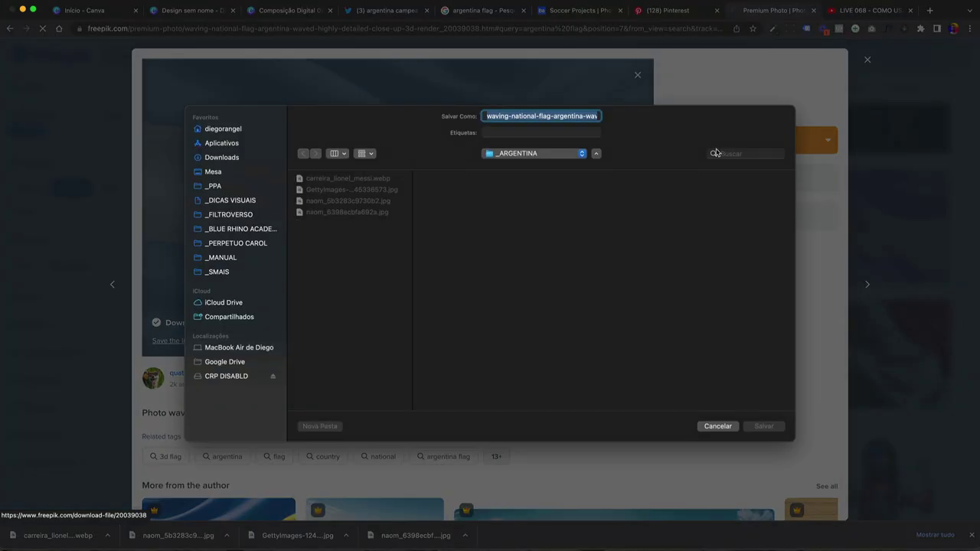
left_click(743, 425)
Download the suggested close-up photo of the simple waving Argentina flag to the _ARGENTINA folder and close its preview
scroll(503, 386, "down", 5)
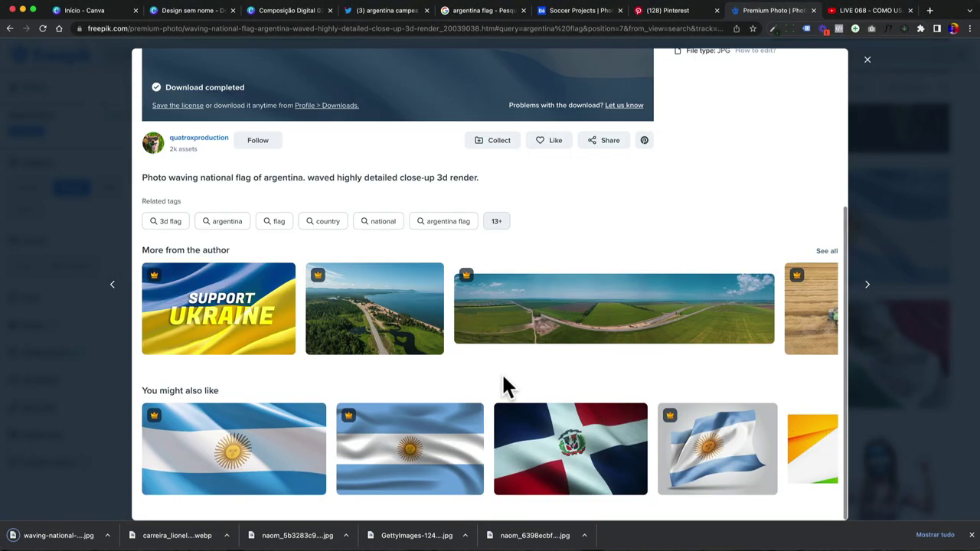
left_click(238, 450)
left_click(743, 119)
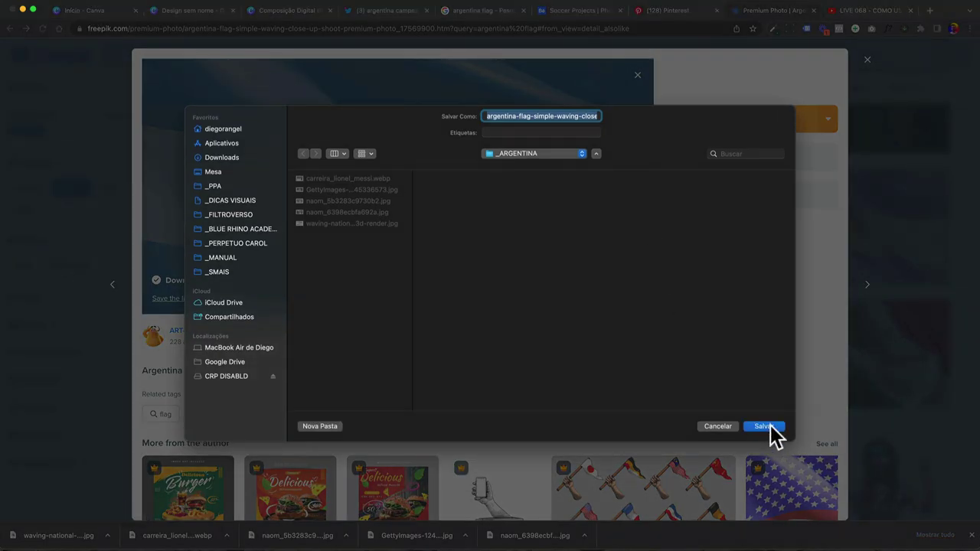
left_click(763, 427)
left_click(875, 393)
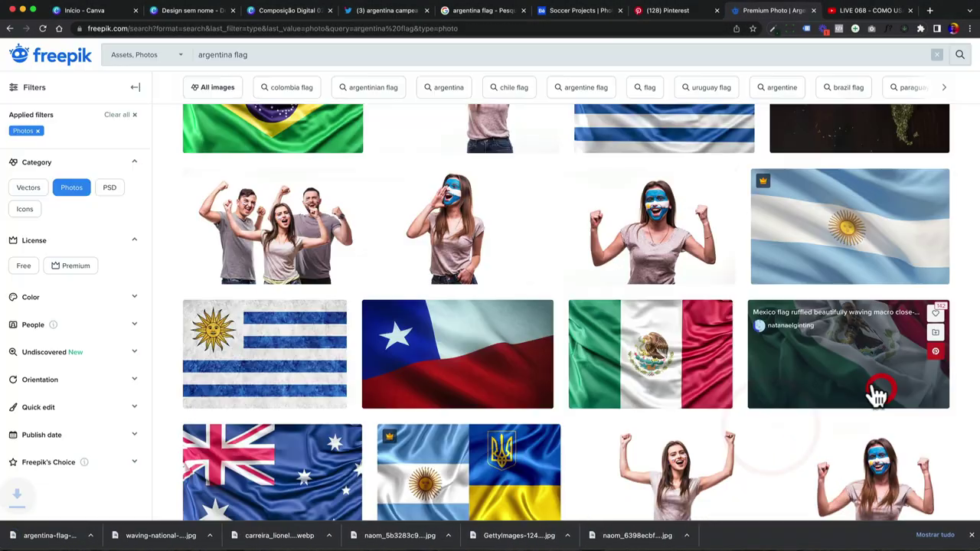
Replace the Freepik photo search with "stripe"
scroll(294, 195, "up", 3)
triple_click(259, 79)
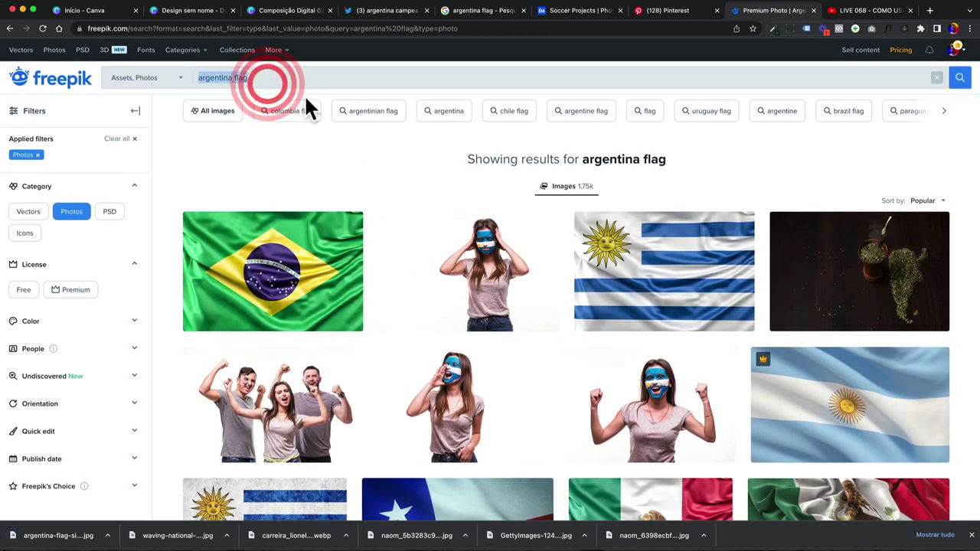
key("BackSpace")
type("stripe")
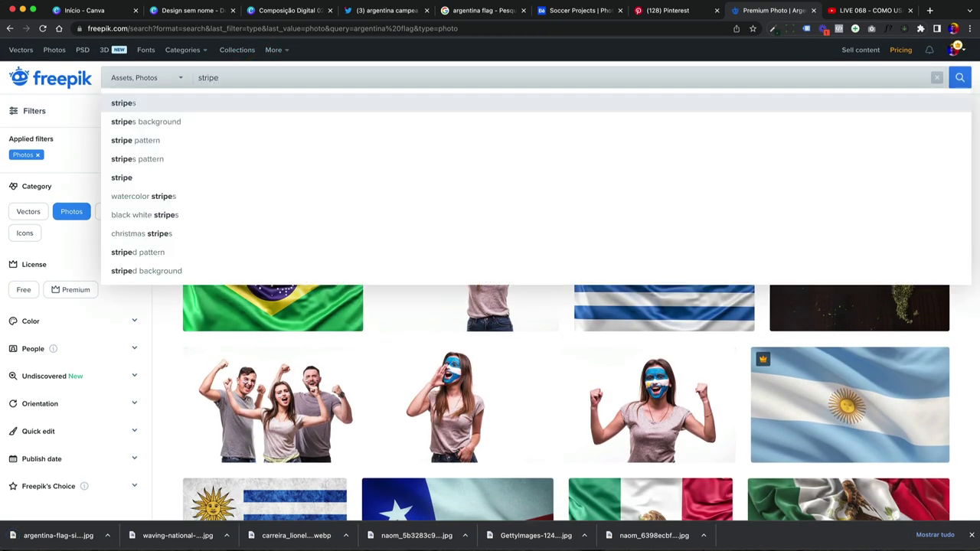
key("Return")
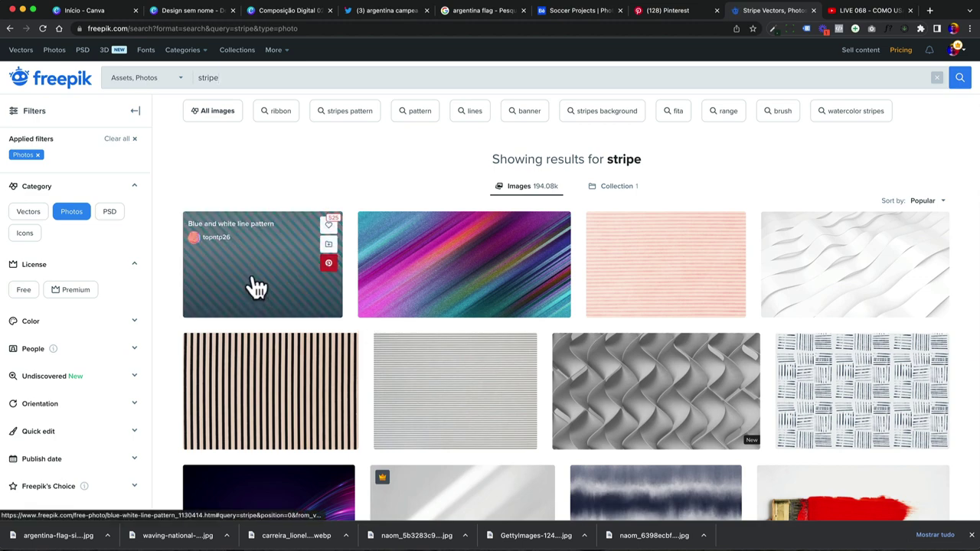
Download the free blue and white line pattern photo to the _ARGENTINA folder as blue-white-line-pattern.jpg
left_click(256, 275)
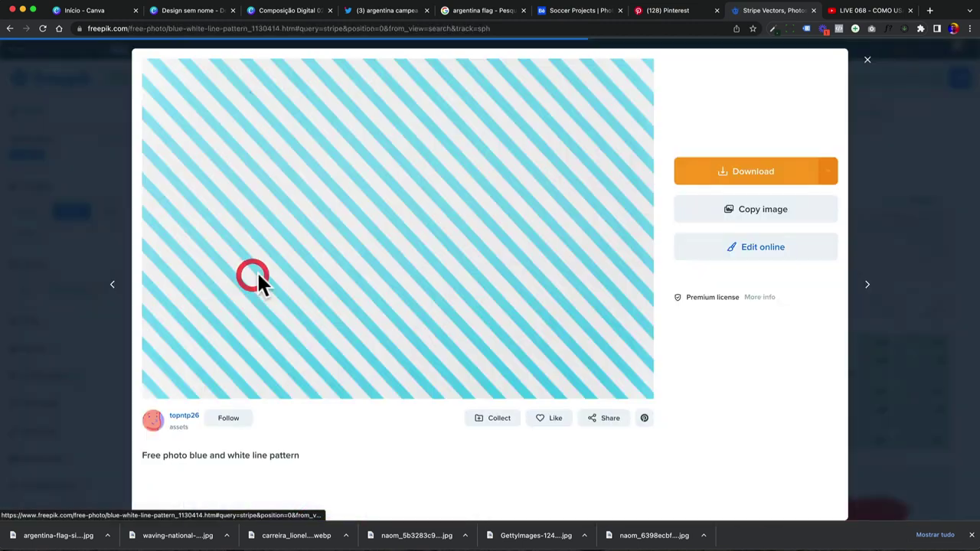
left_click(726, 168)
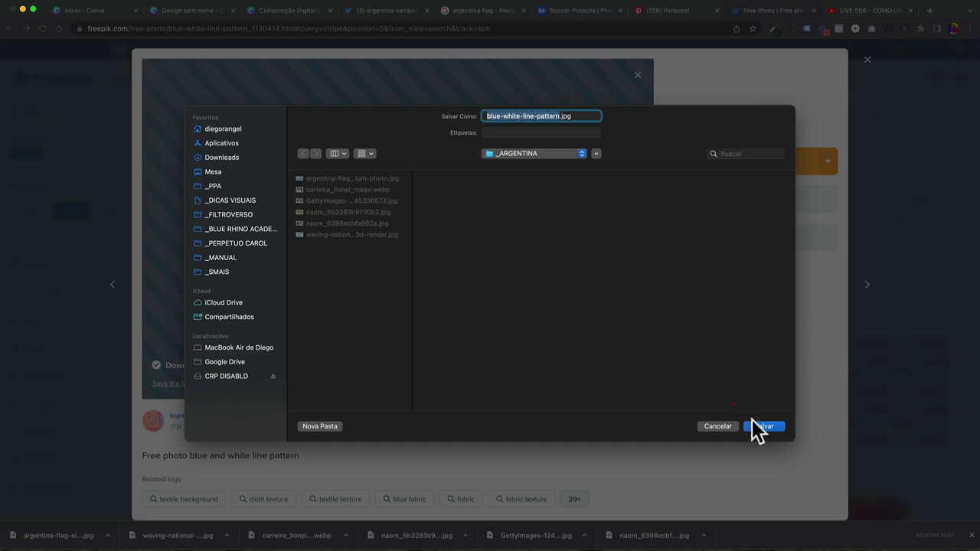
left_click(754, 426)
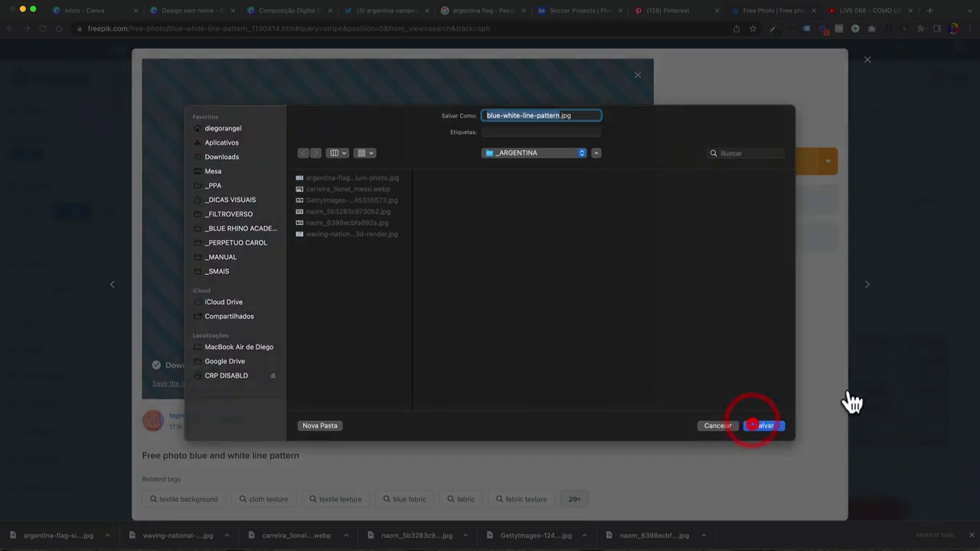
Close the line pattern preview and change the Freepik photo search to "blue stripe"
left_click(918, 370)
scroll(711, 389, "down", 10)
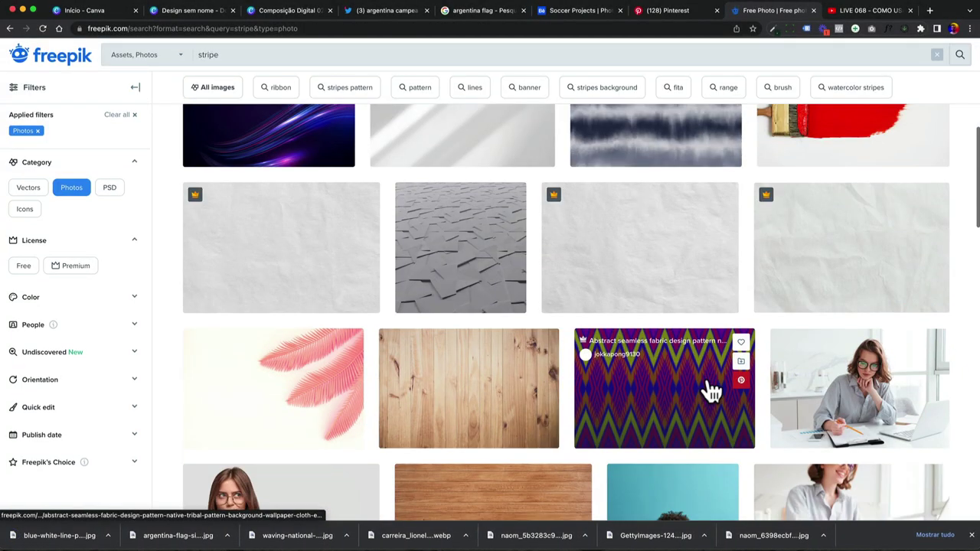
scroll(673, 375, "up", 15)
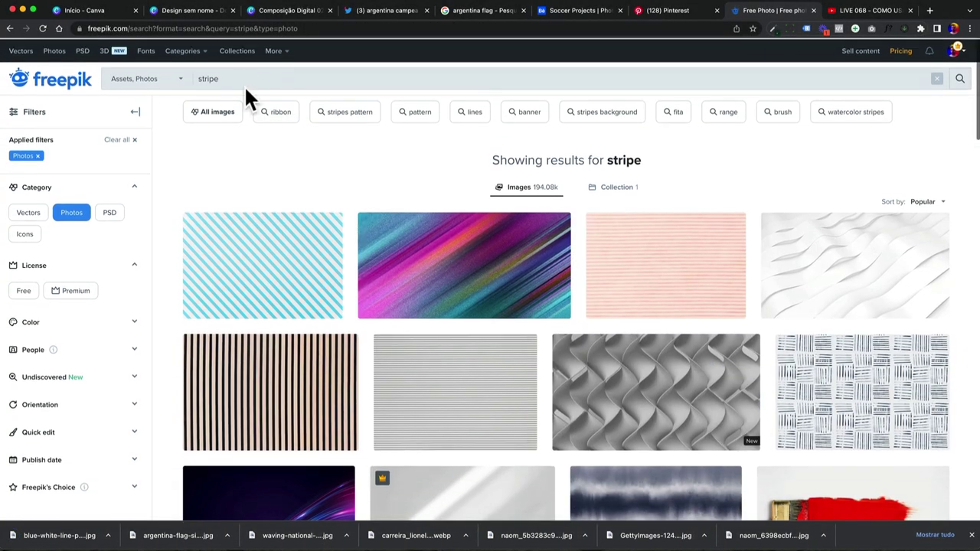
left_click(247, 79)
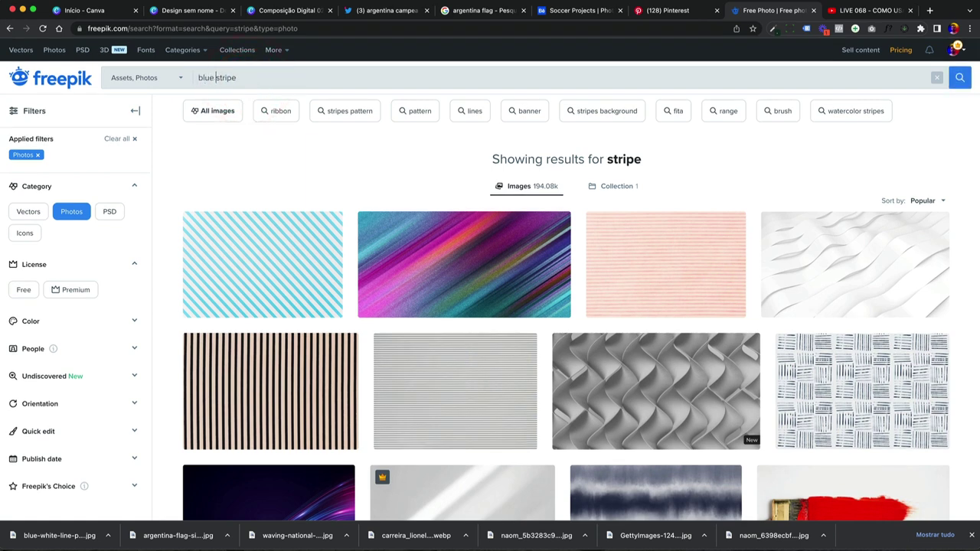
key("Return")
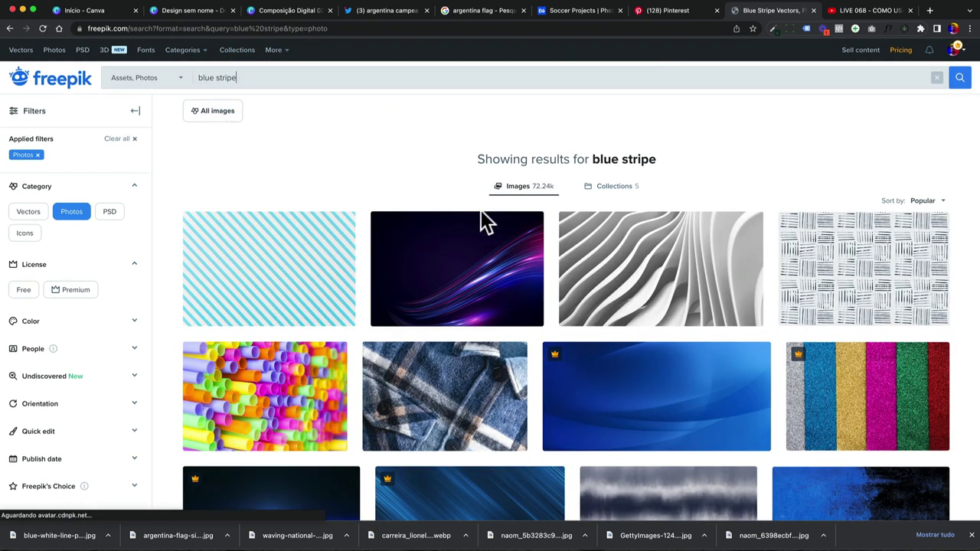
Download the premium abstract blue background with smooth lines to the _ARGENTINA folder
scroll(603, 372, "down", 1)
scroll(601, 371, "down", 6)
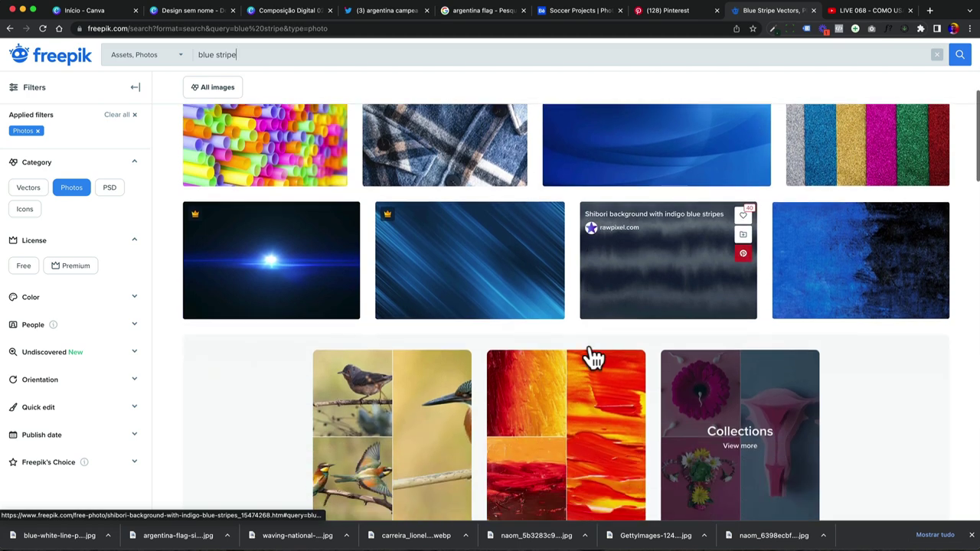
scroll(593, 356, "down", 5)
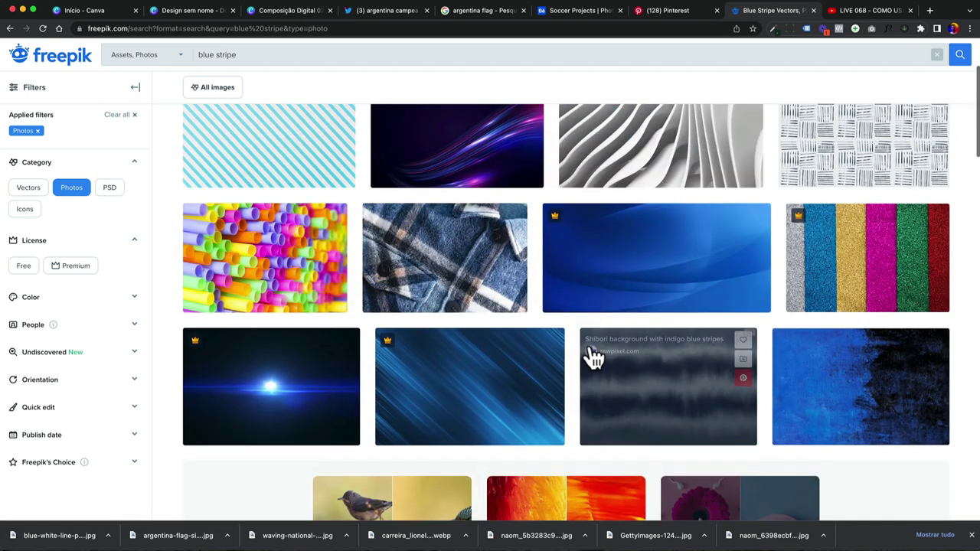
left_click(649, 257)
scroll(528, 276, "down", 3)
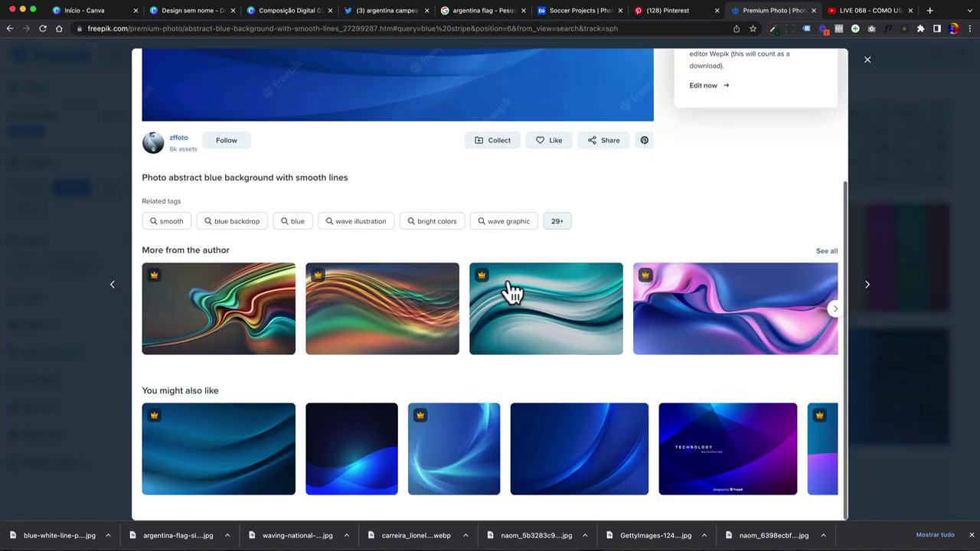
scroll(524, 331, "up", 1)
scroll(527, 328, "up", 1)
left_click(714, 120)
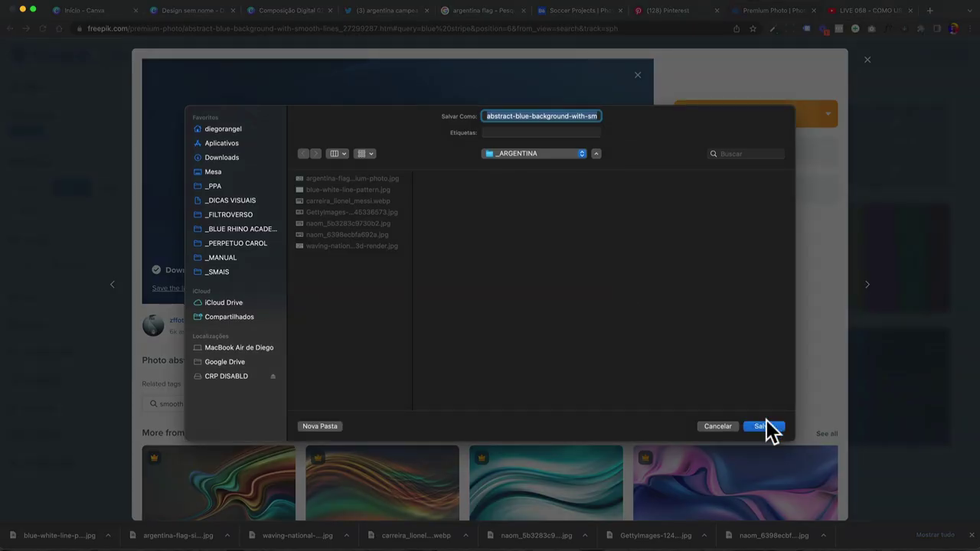
left_click(761, 426)
Download the same author's teal wavy "Abstract bright design background" to the _ARGENTINA folder
scroll(618, 421, "down", 2)
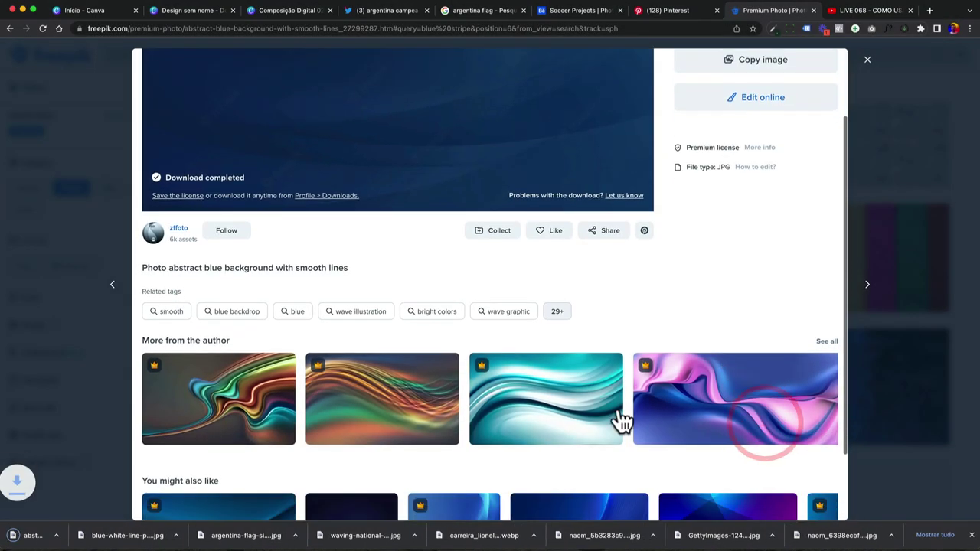
left_click(582, 398)
left_click(709, 139)
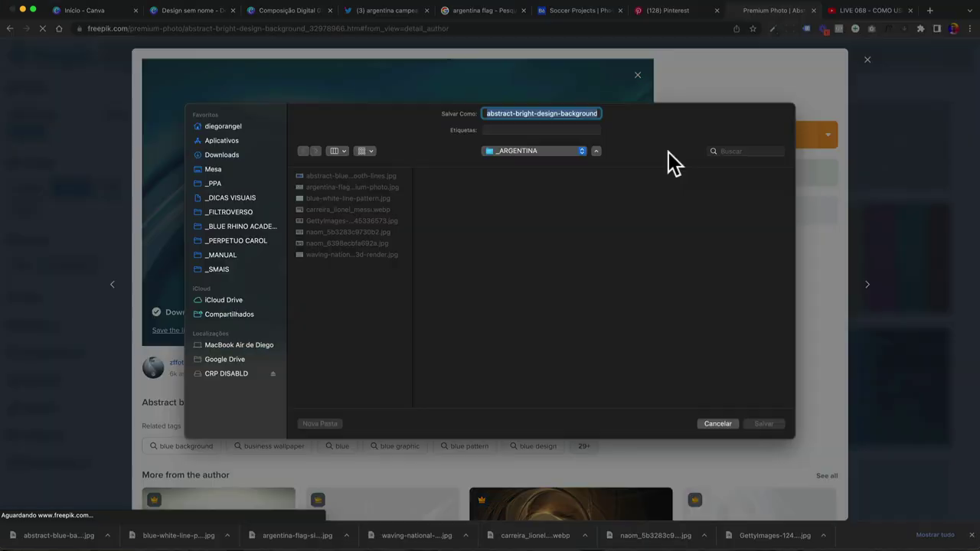
left_click(758, 426)
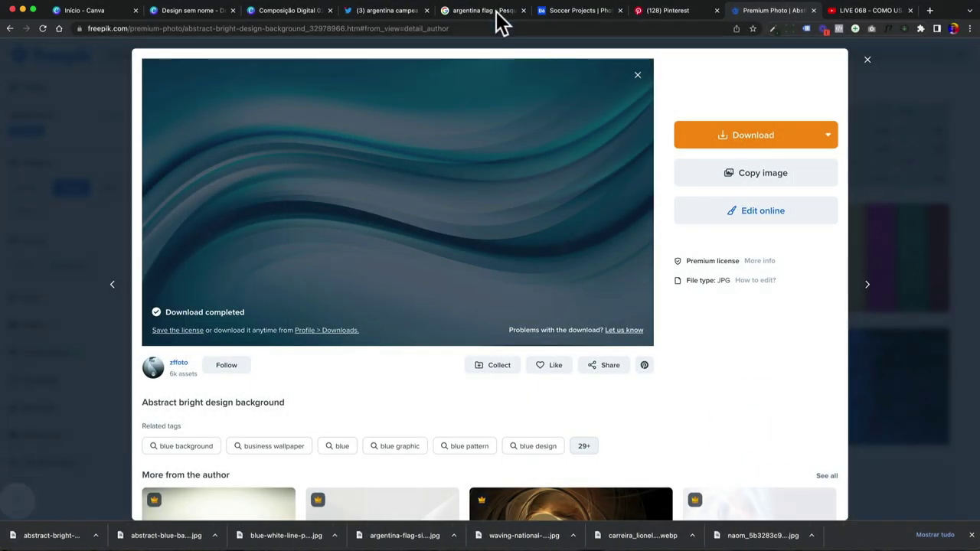
Return to the Google image search, look up "argentina tricampeã" and show all result types
left_click(496, 10)
left_click(158, 47)
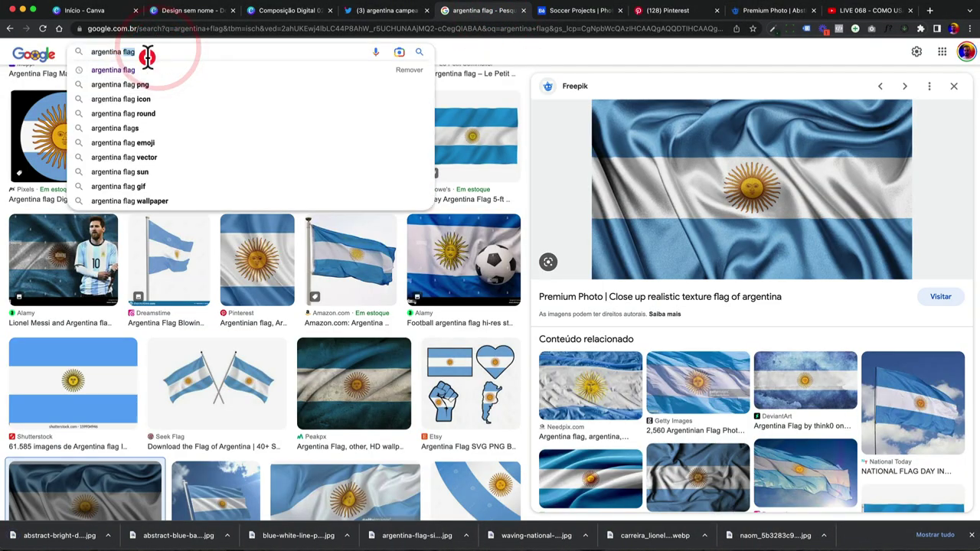
key("BackSpace")
key("BackSpace")
key("BackSpace")
key("BackSpace")
type("tricampe")
key("Return")
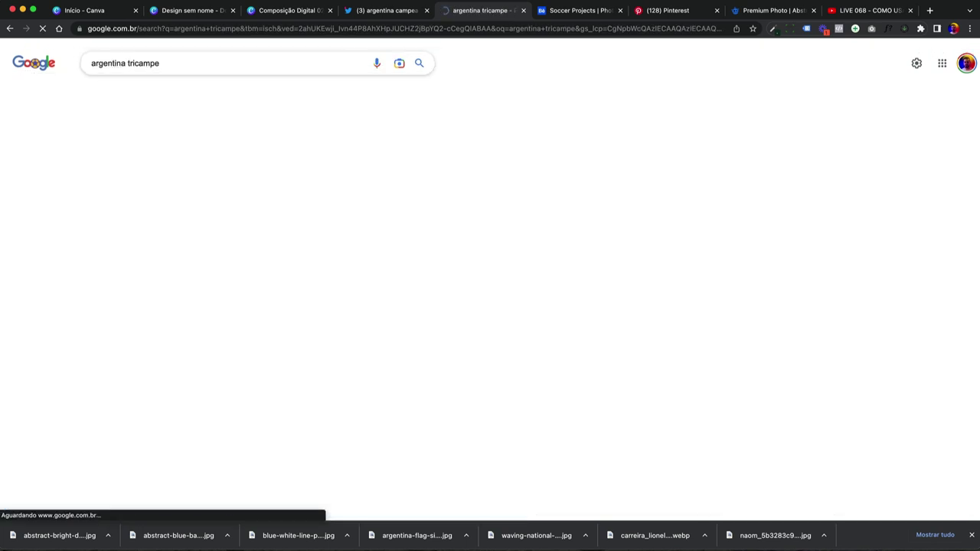
left_click(150, 171)
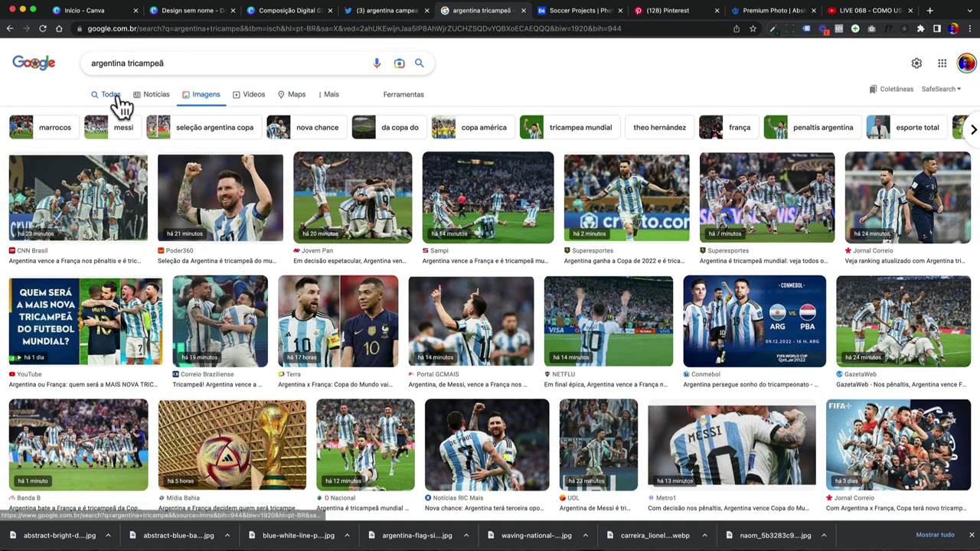
left_click(113, 95)
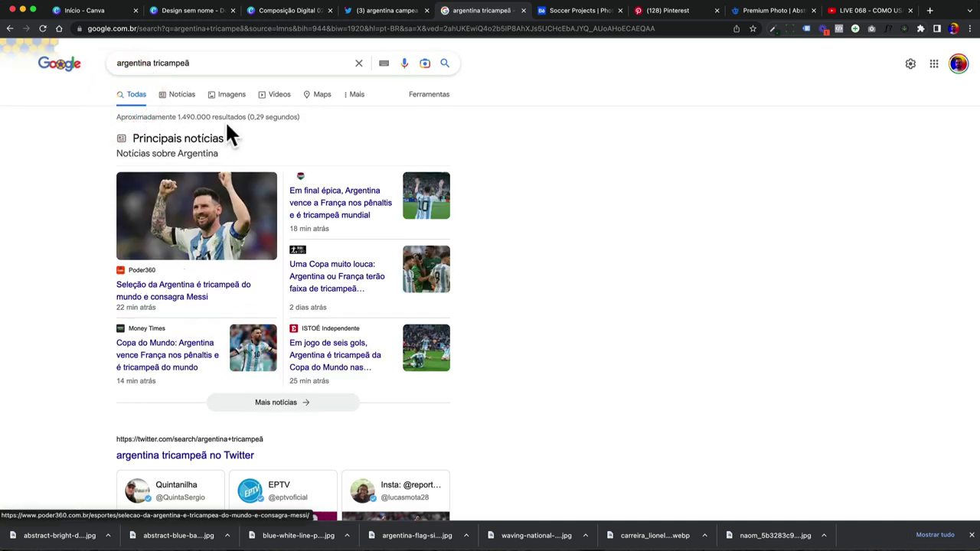
Search Google Images for "world cup trophy"
triple_click(205, 65)
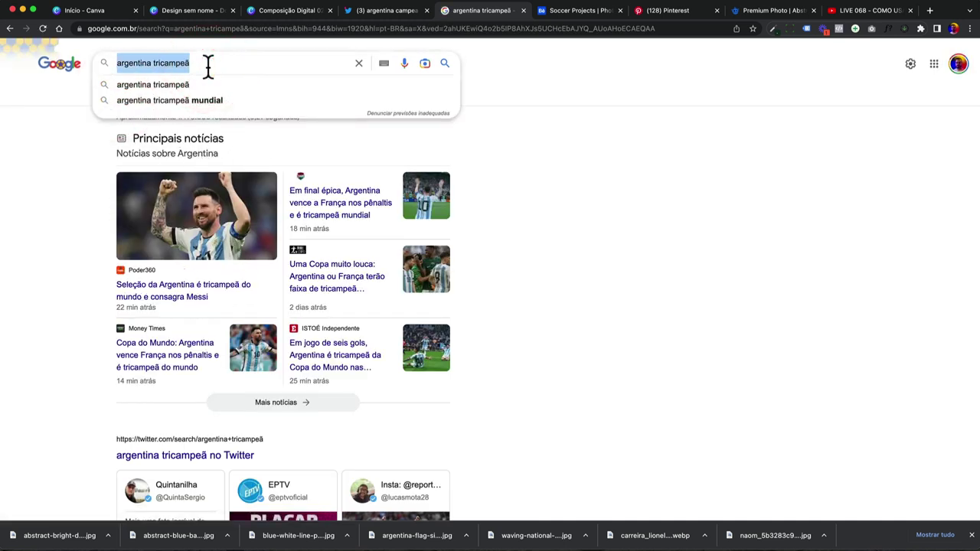
type("worl")
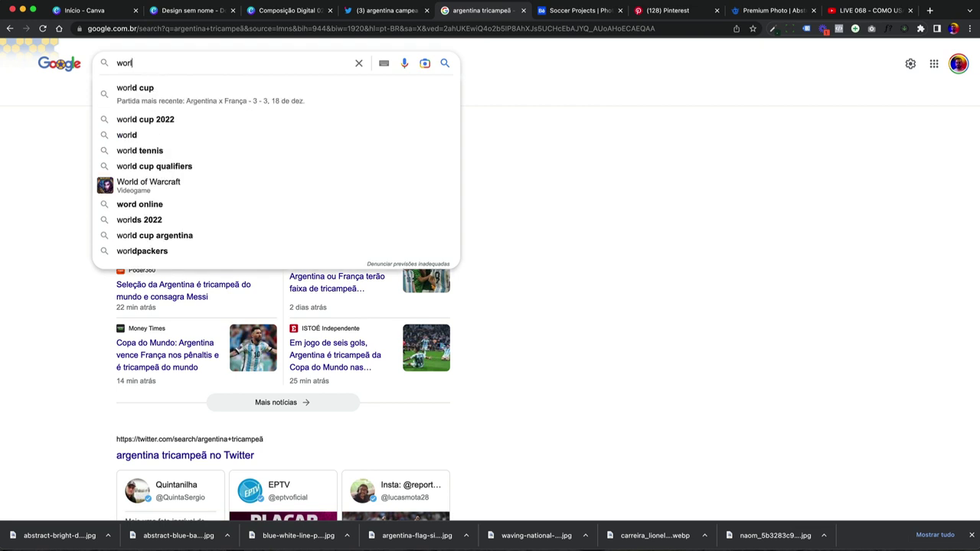
type("d ")
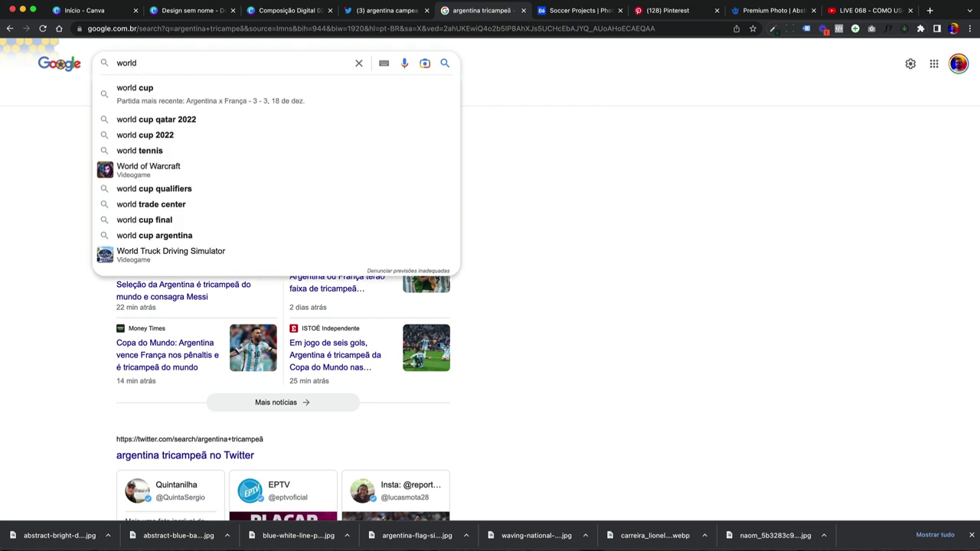
type("cup trophy")
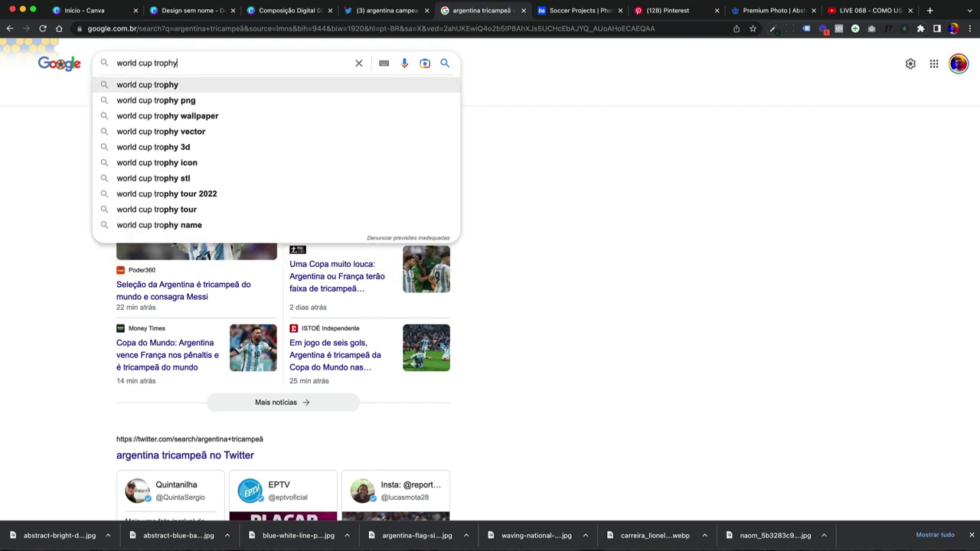
key("Return")
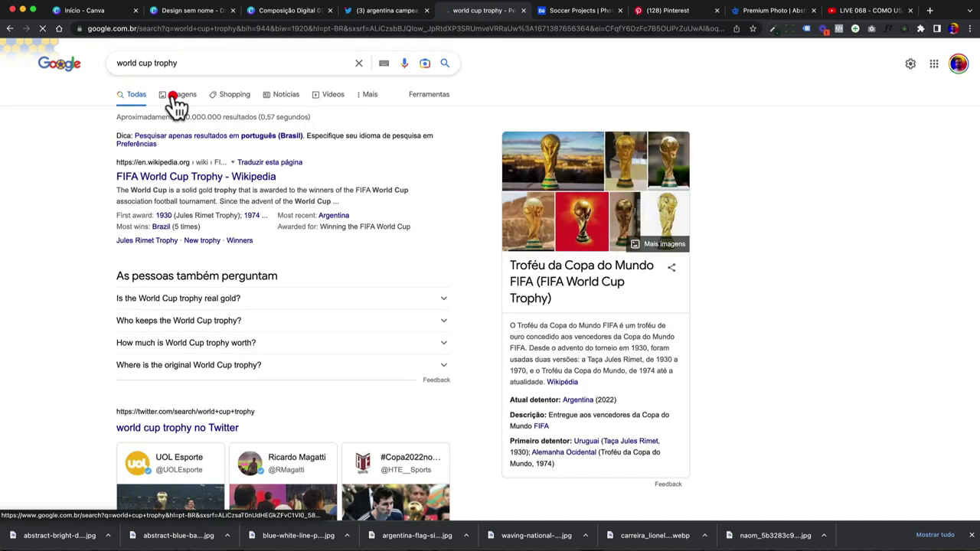
left_click(173, 93)
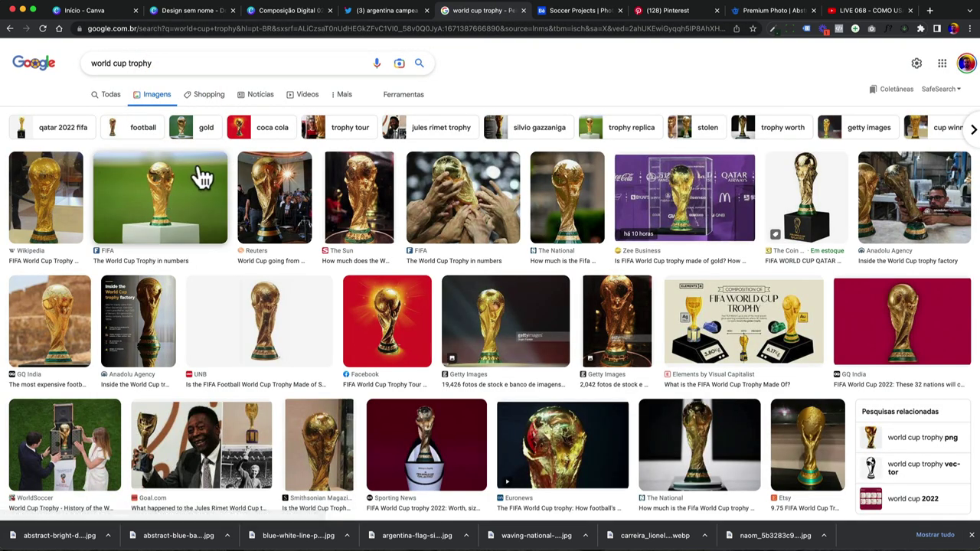
Save the UNB trophy picture on a white background to the _ARGENTINA folder as 9720418.webp
left_click(271, 342)
right_click(807, 277)
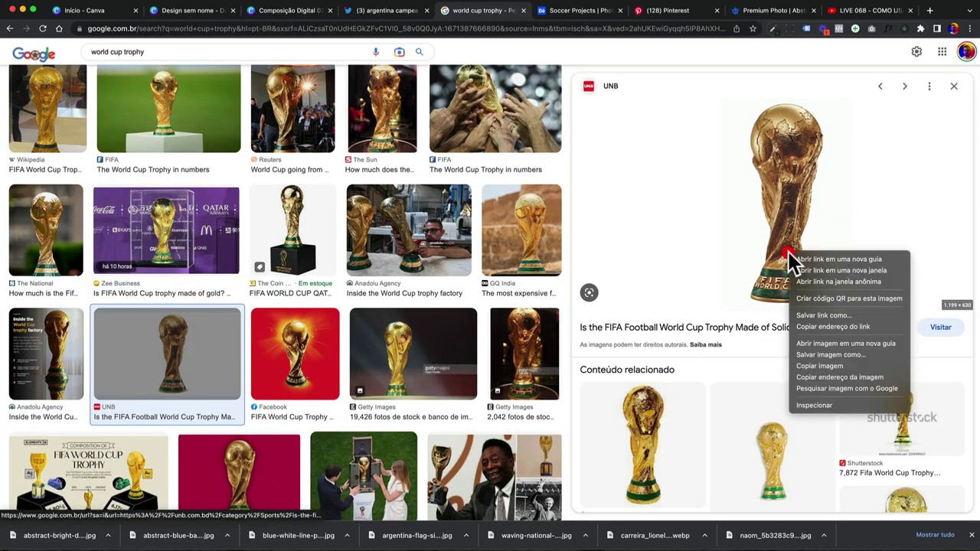
left_click(808, 356)
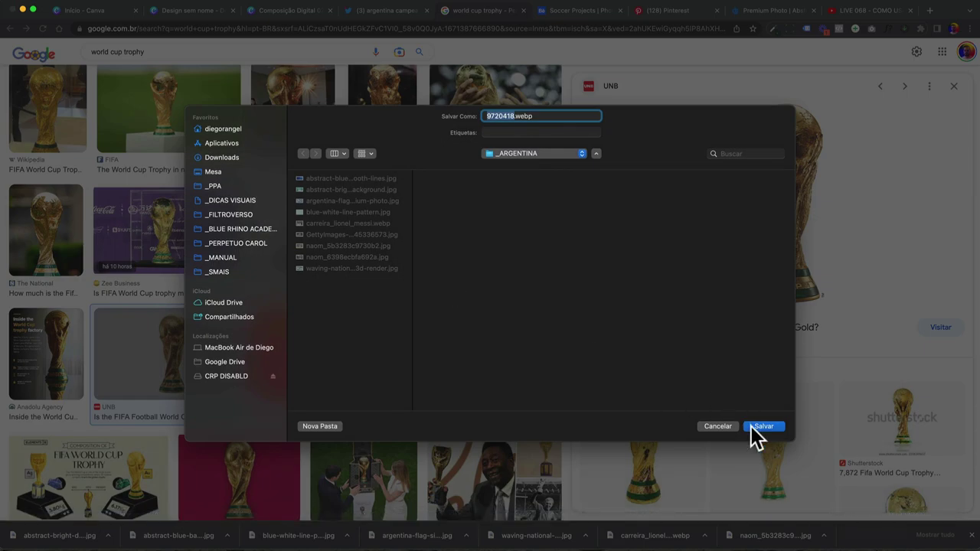
left_click(761, 427)
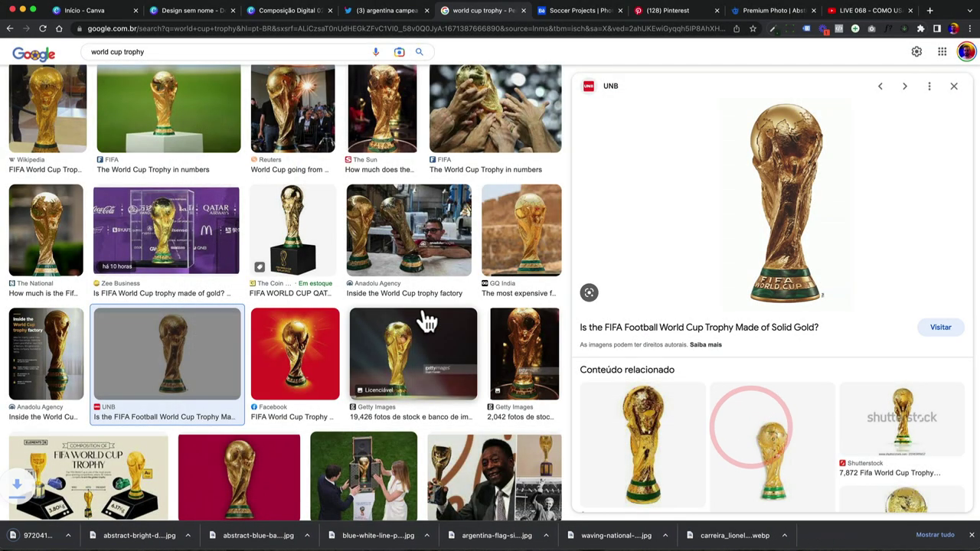
Filter the trophy image results to the large size (Grande)
scroll(420, 315, "up", 2)
left_click(403, 94)
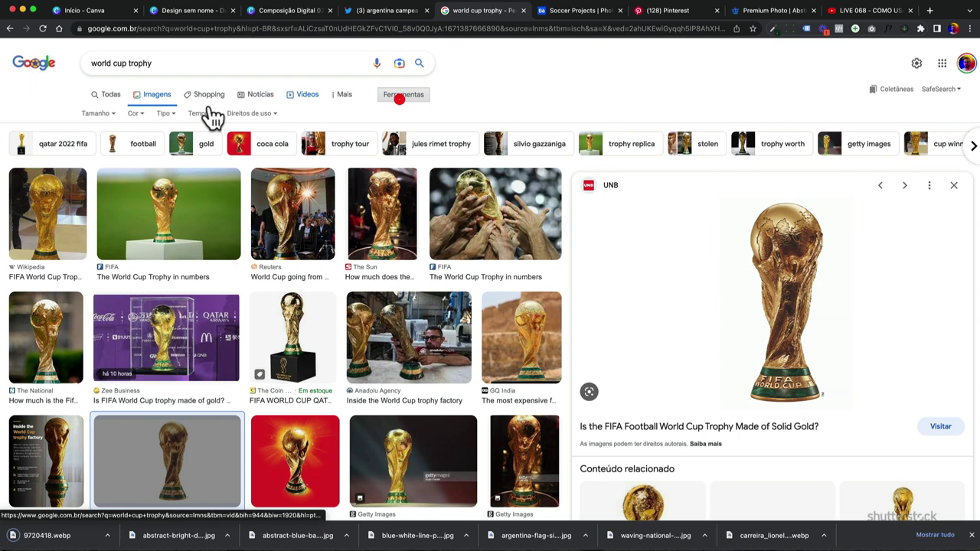
left_click(103, 112)
left_click(113, 149)
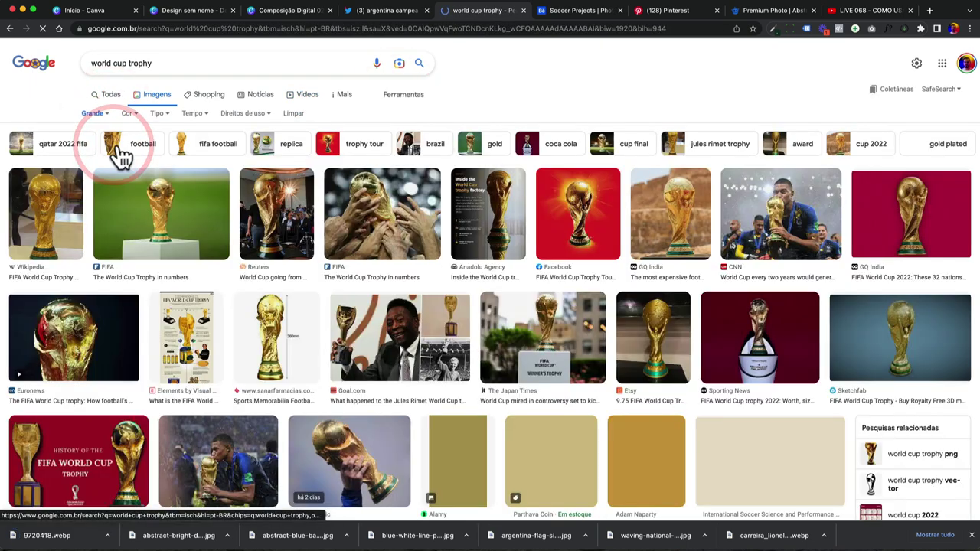
Save FIFA's photo of the trophy on a white pedestal to the _ARGENTINA folder as The-FIFA-World-Cup-Trophy.avif
scroll(163, 243, "down", 2)
left_click(166, 115)
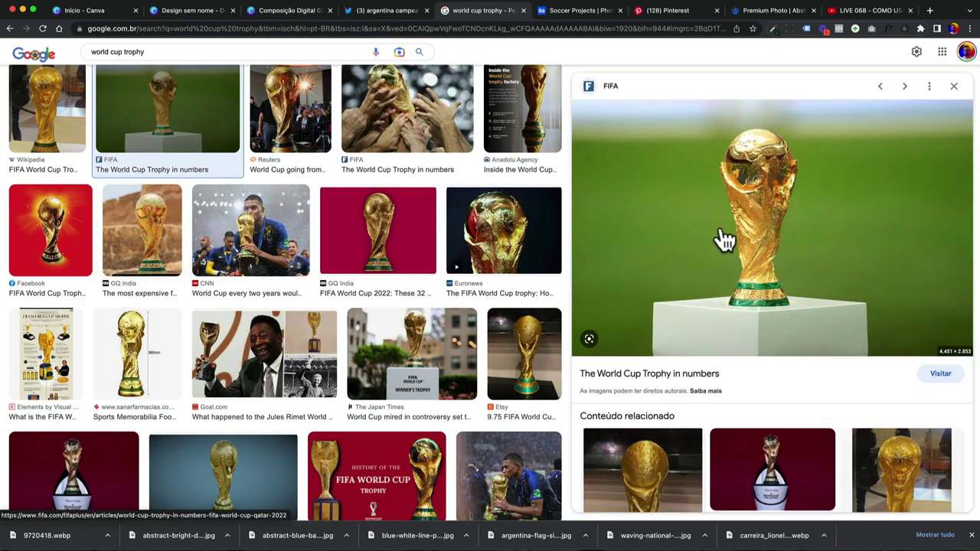
right_click(722, 231)
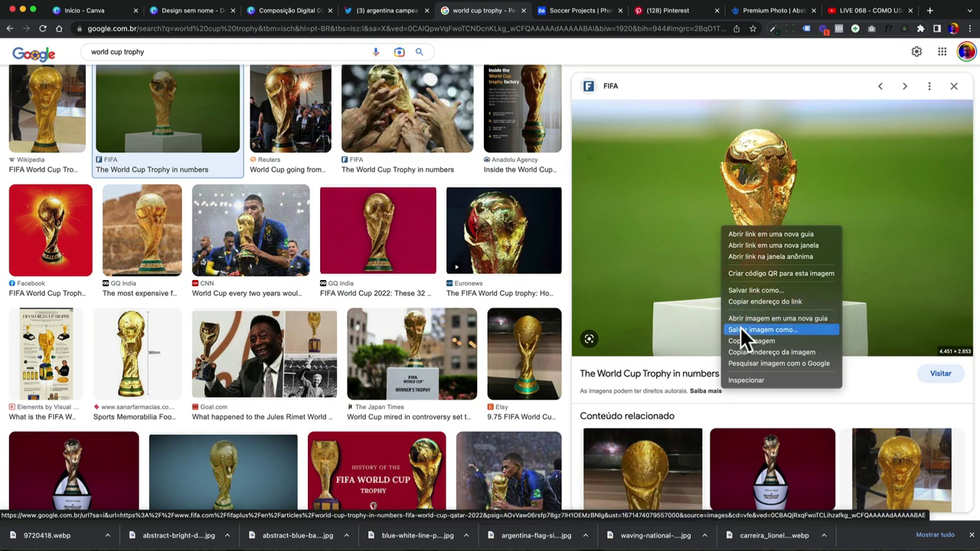
left_click(740, 329)
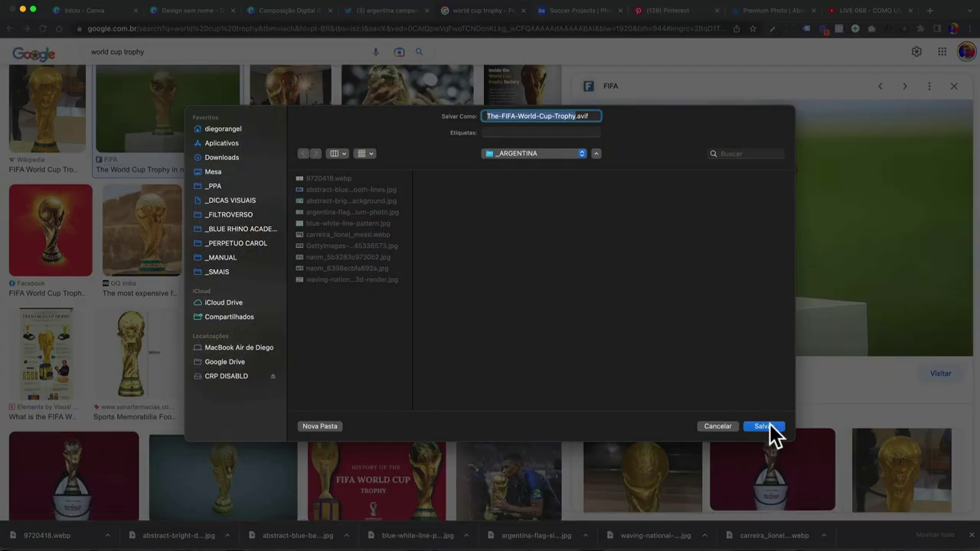
left_click(765, 426)
Save the large studio photo of the gold trophy on a white background to the _ARGENTINA folder
scroll(448, 339, "down", 5)
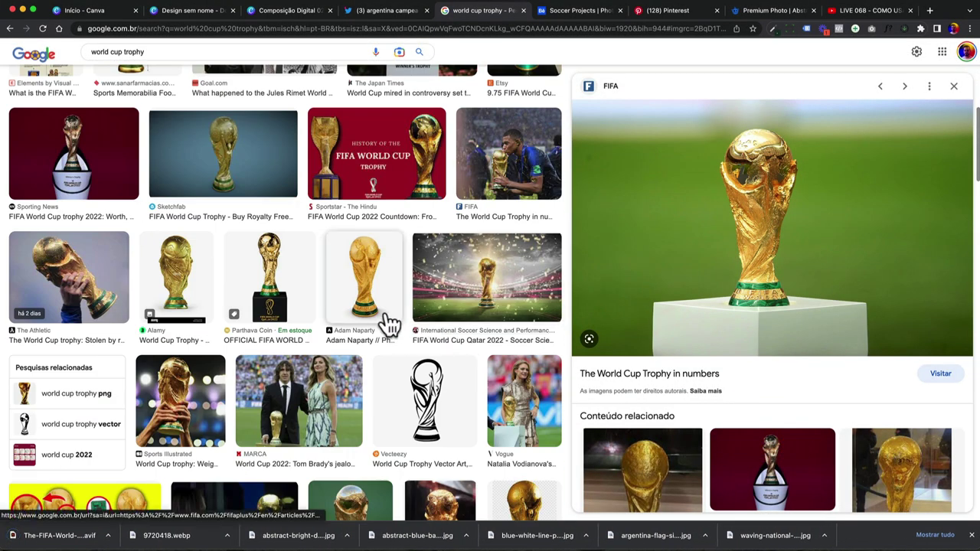
left_click(364, 294)
right_click(748, 278)
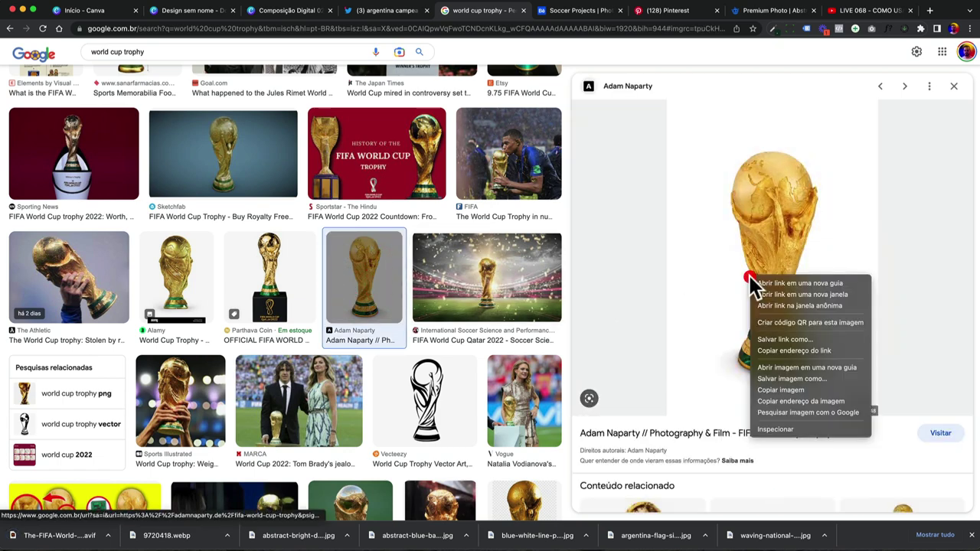
left_click(771, 383)
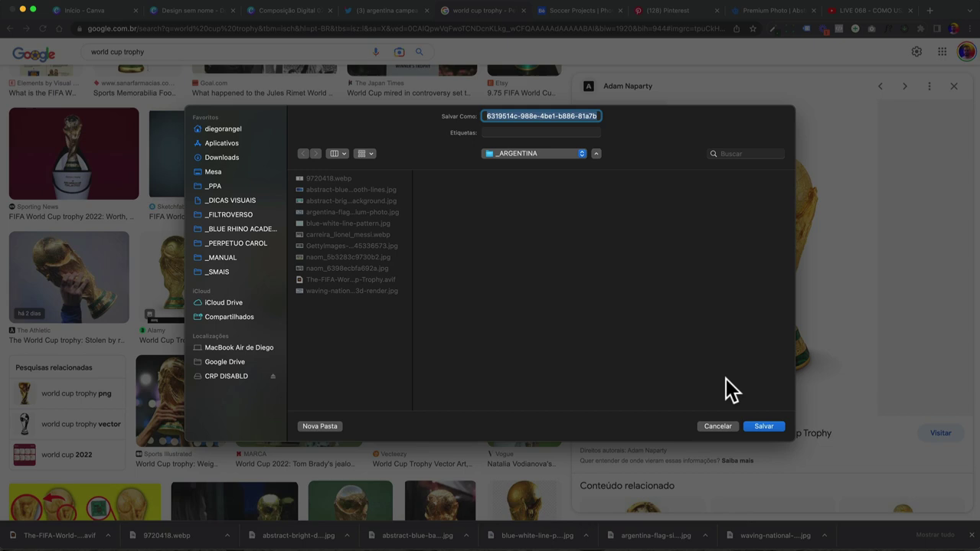
left_click(763, 426)
Switch to the blank A4 document in Canva and open its projects (Projetos) content
left_click(180, 9)
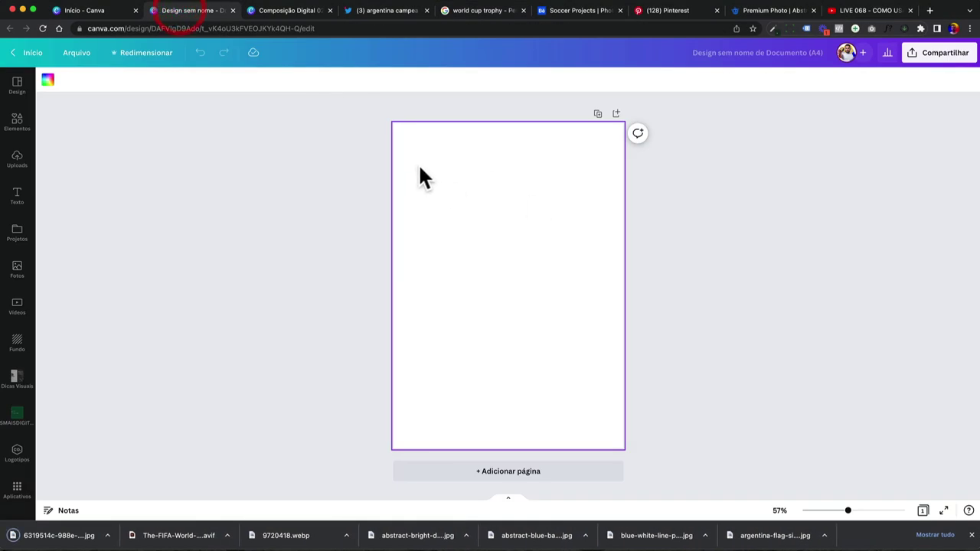
left_click_drag(420, 175, 569, 355)
left_click(447, 200)
left_click(428, 199)
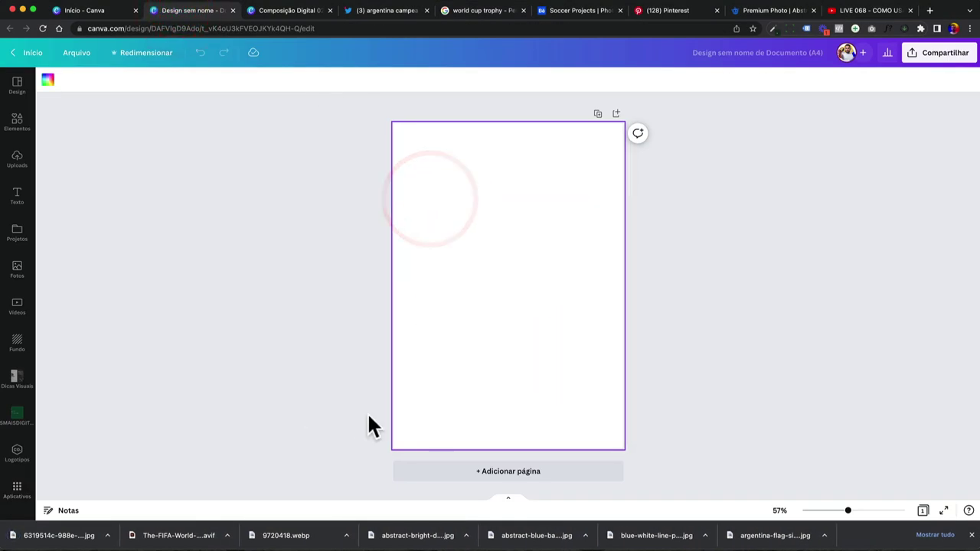
left_click(17, 237)
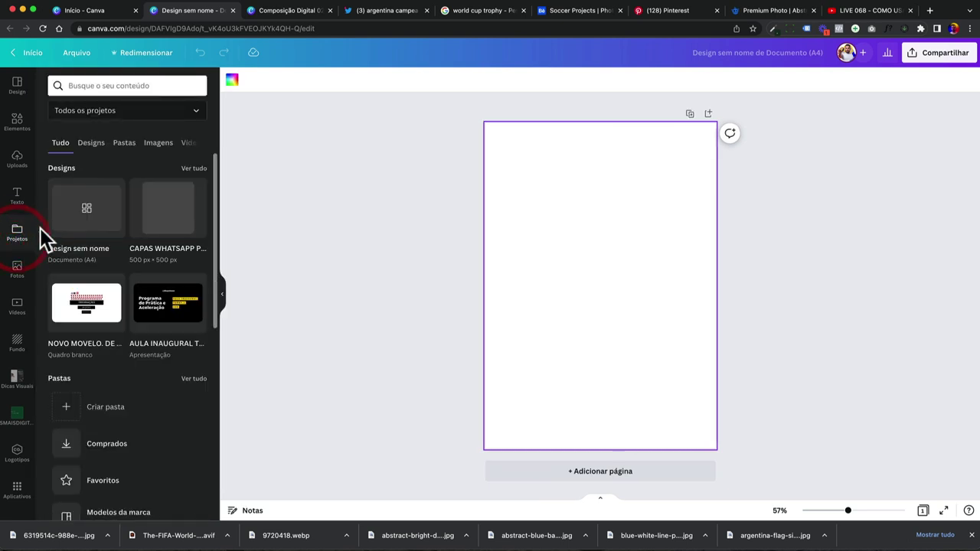
Create a new project folder (pasta) named ARGENTINA
left_click(124, 144)
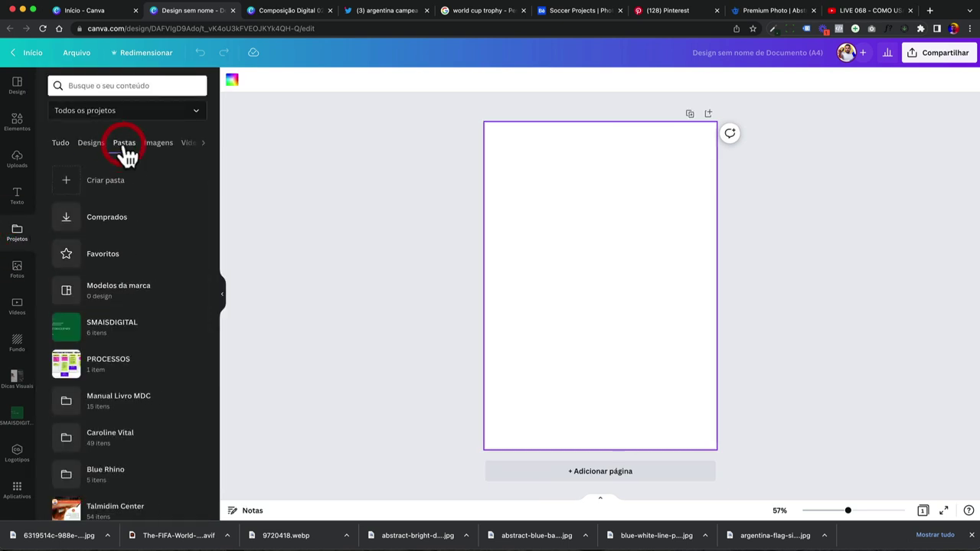
left_click(111, 184)
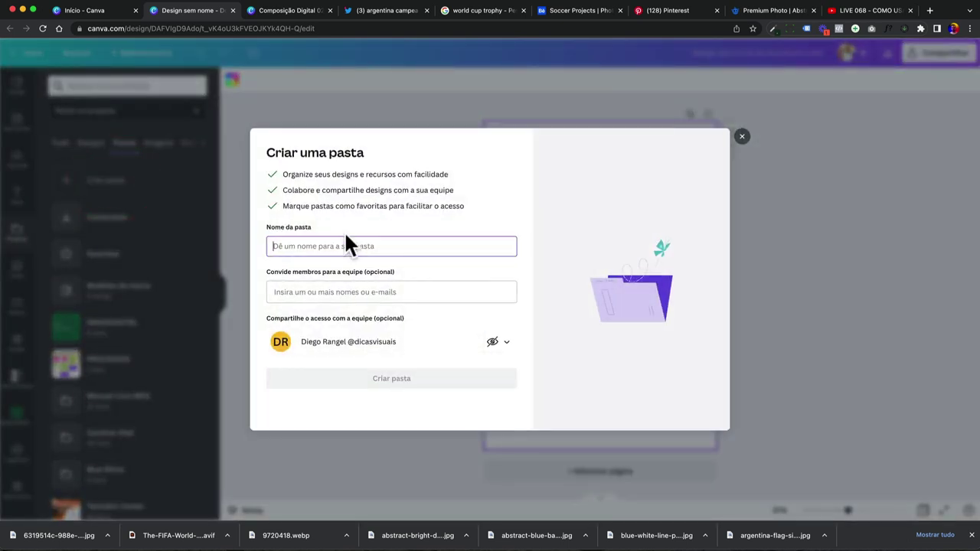
type("ARGENTINA")
key("Return")
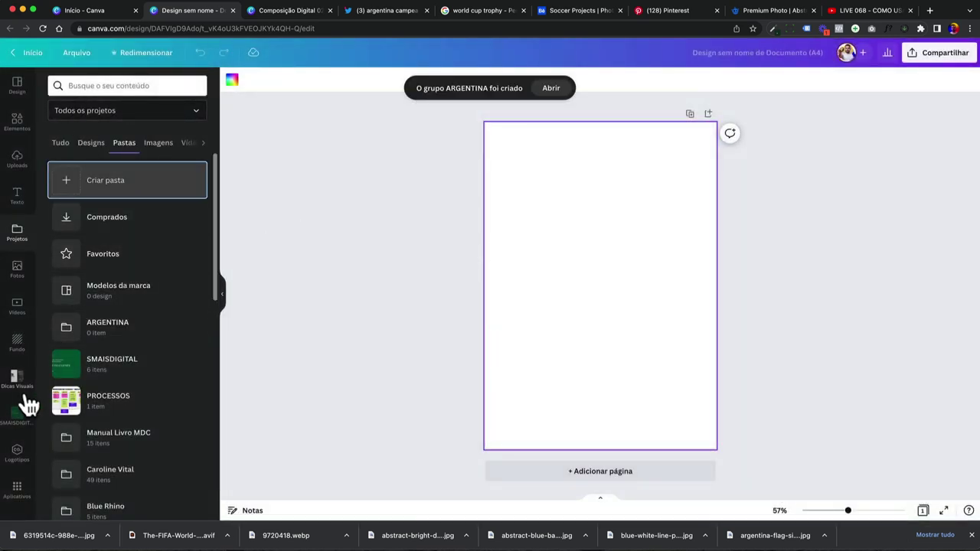
Search the project folders for Argentina and open the ARGENTINA folder
left_click(103, 86)
type("Arge")
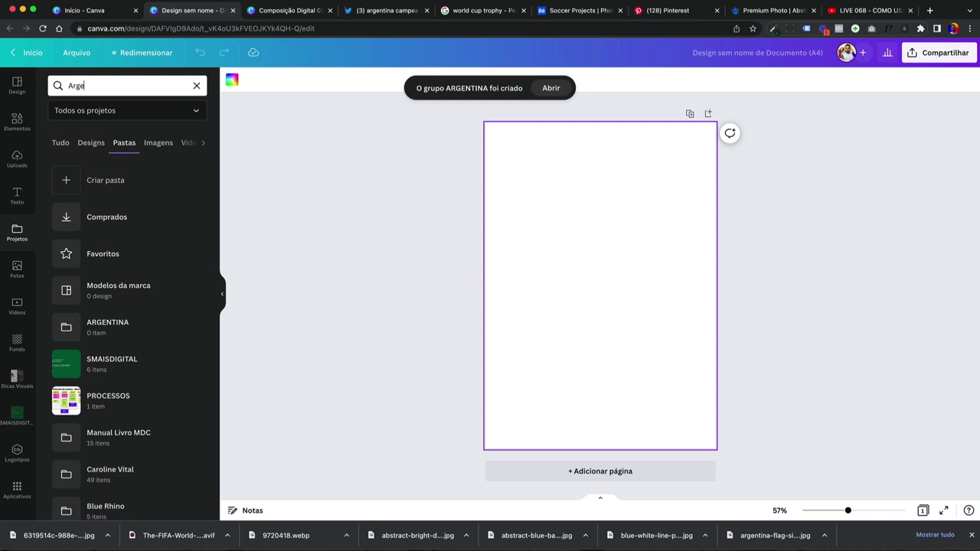
type("ntina")
left_click(86, 137)
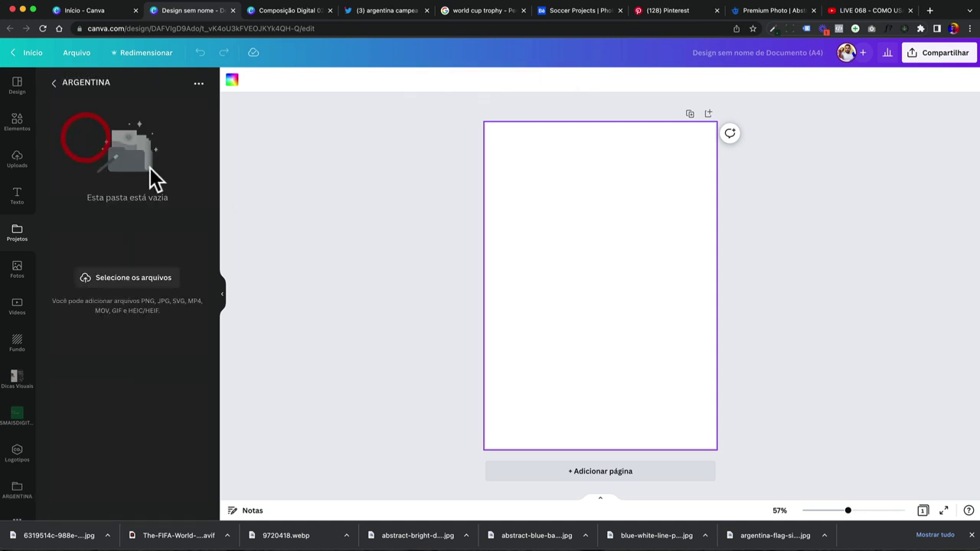
Switch to the _ARGENTINA folder in Finder and delete The-FIFA-World-Cup-Trophy.avif from it
left_click(169, 246)
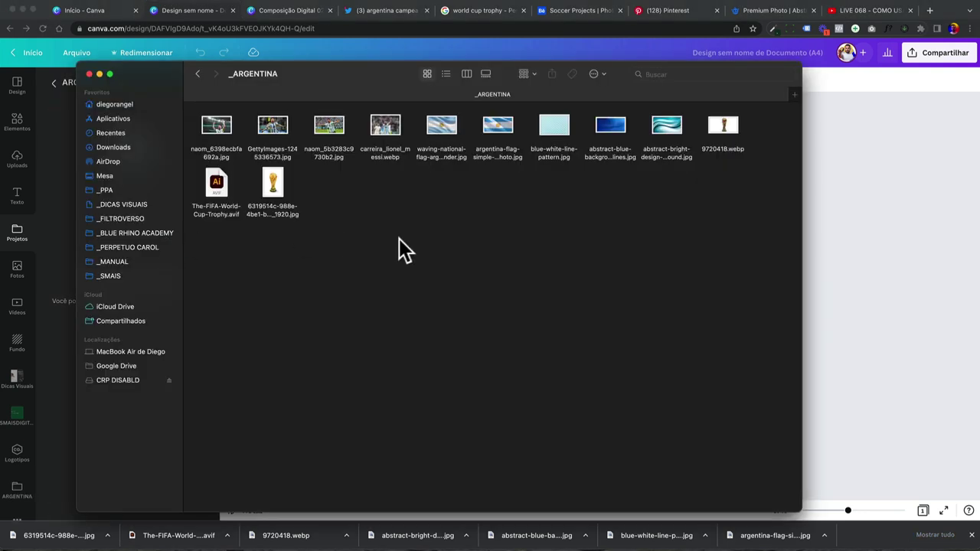
left_click_drag(643, 213, 219, 130)
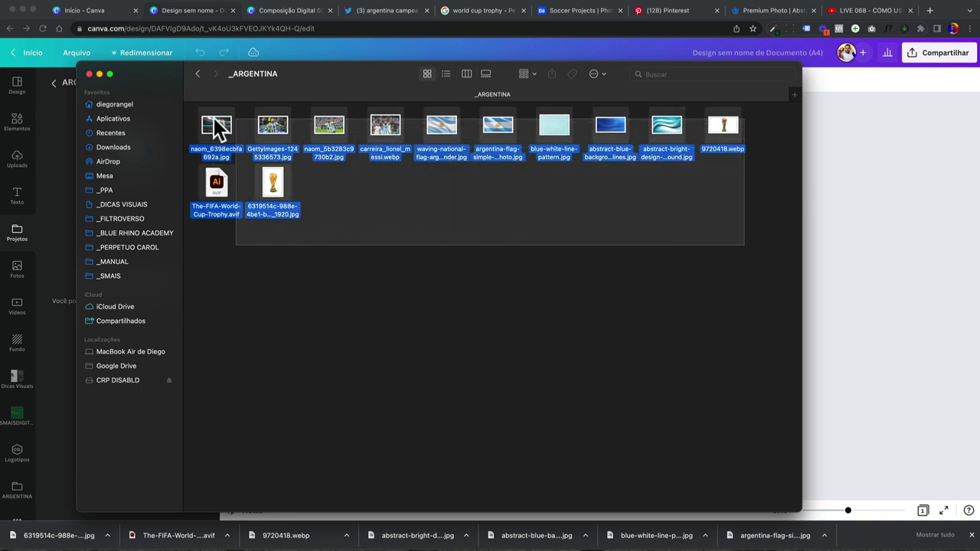
left_click(205, 134)
left_click_drag(248, 260, 226, 188)
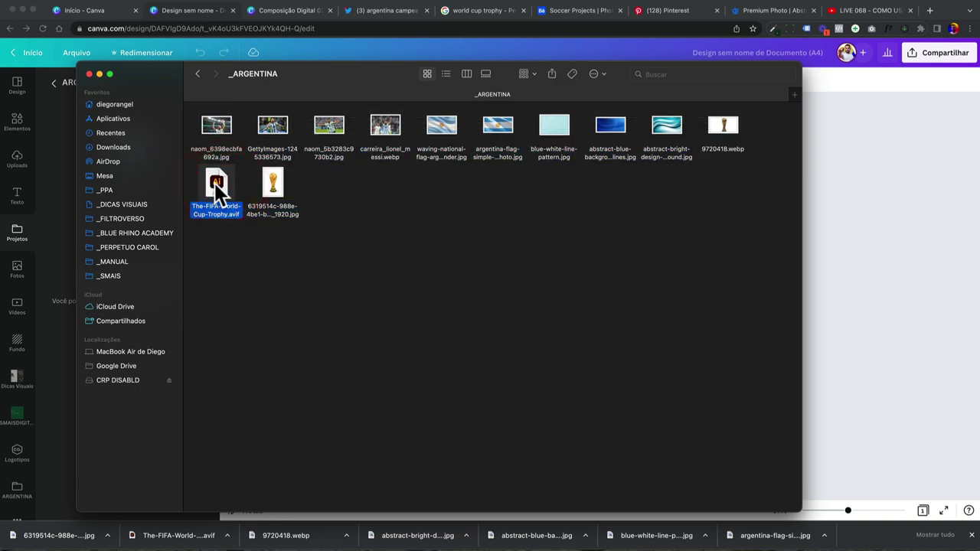
key("super+BackSpace")
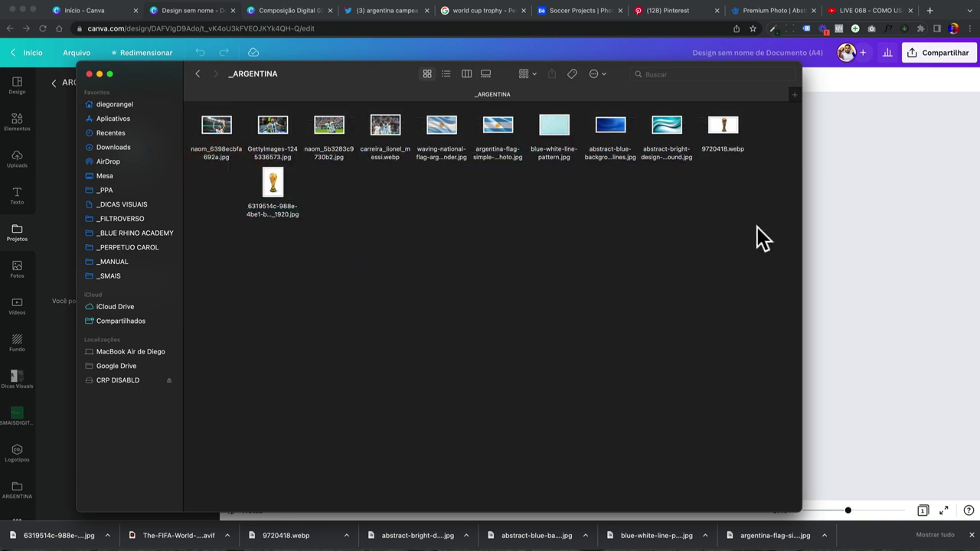
Upload all remaining images from the Finder folder _ARGENTINA into Canva's ARGENTINA folder
left_click_drag(763, 237, 186, 239)
left_click(17, 492)
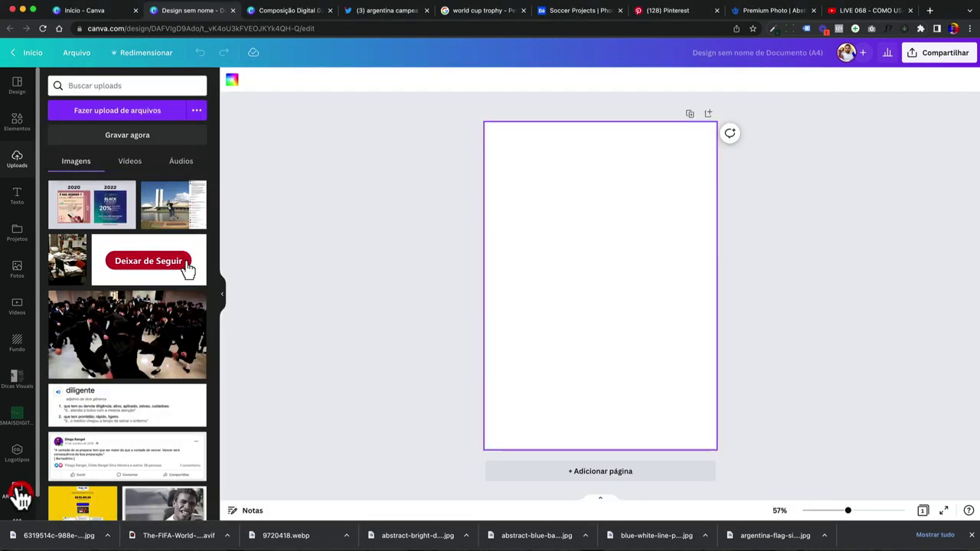
key("super+Tab")
left_click_drag(324, 241, 92, 214)
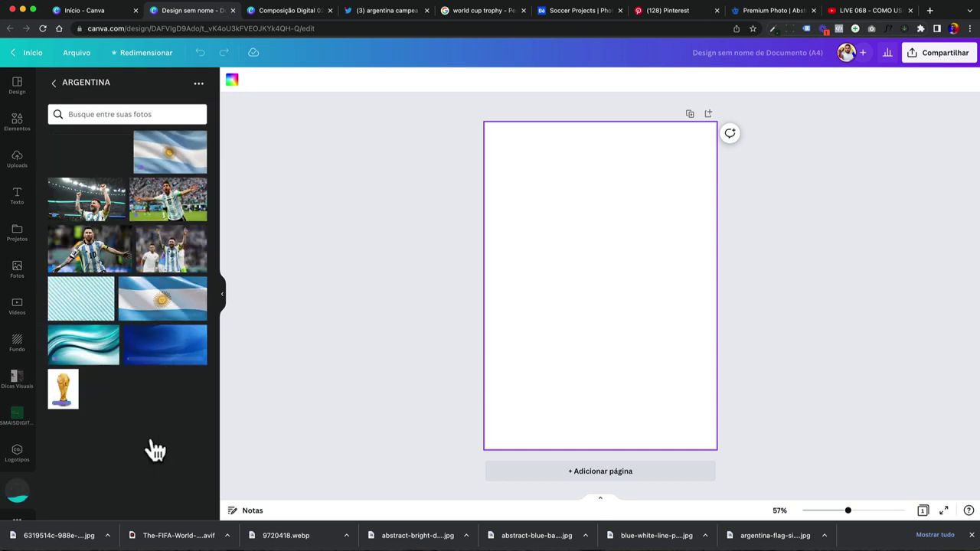
left_click(405, 288)
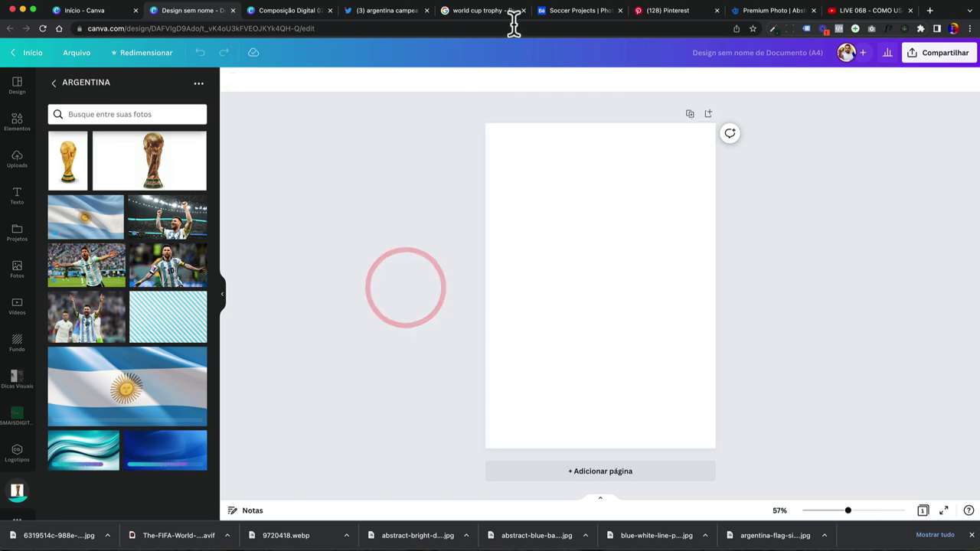
Switch to the Official football Matchday design project on Behance and examine its posters, enlarging the orange NET–BEL one
left_click(571, 11)
scroll(538, 168, "down", 15)
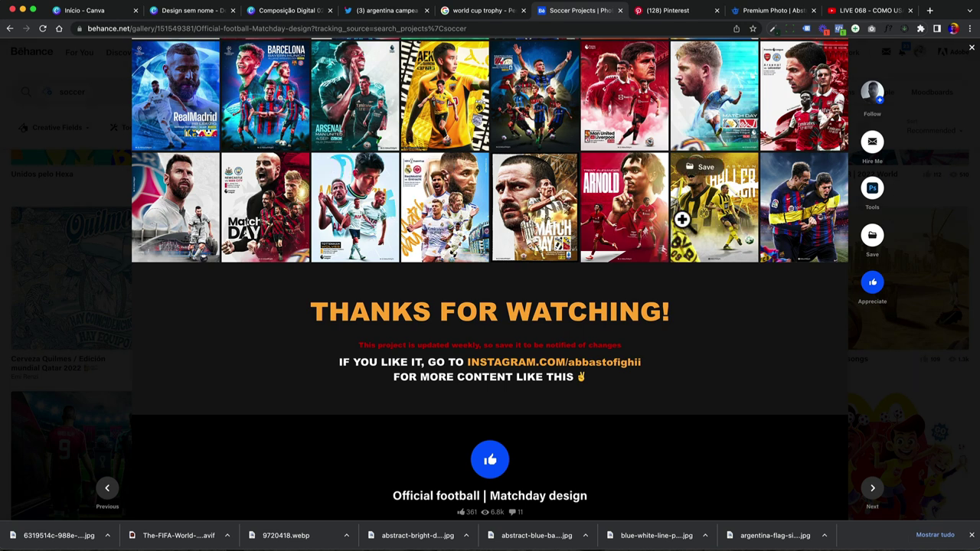
scroll(681, 220, "up", 5)
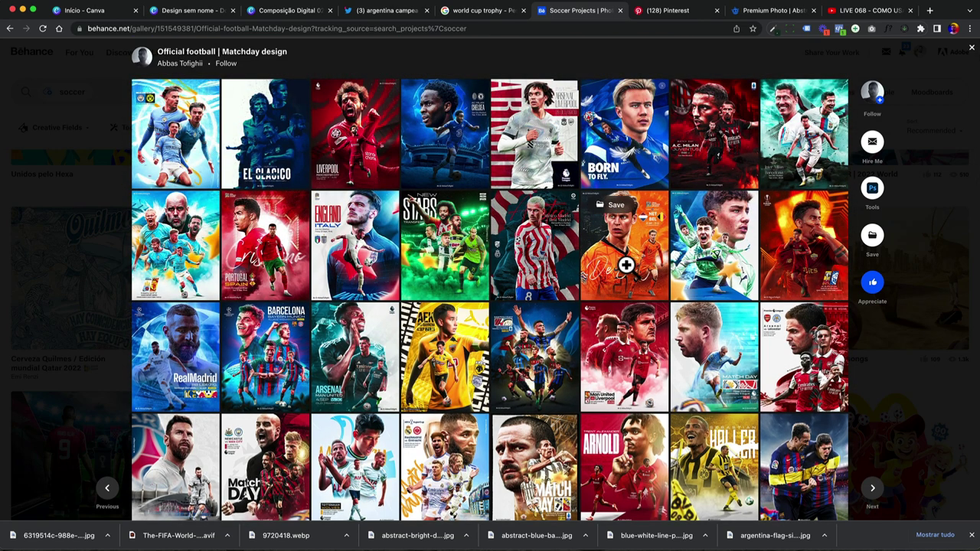
scroll(598, 273, "down", 1)
left_click(600, 215)
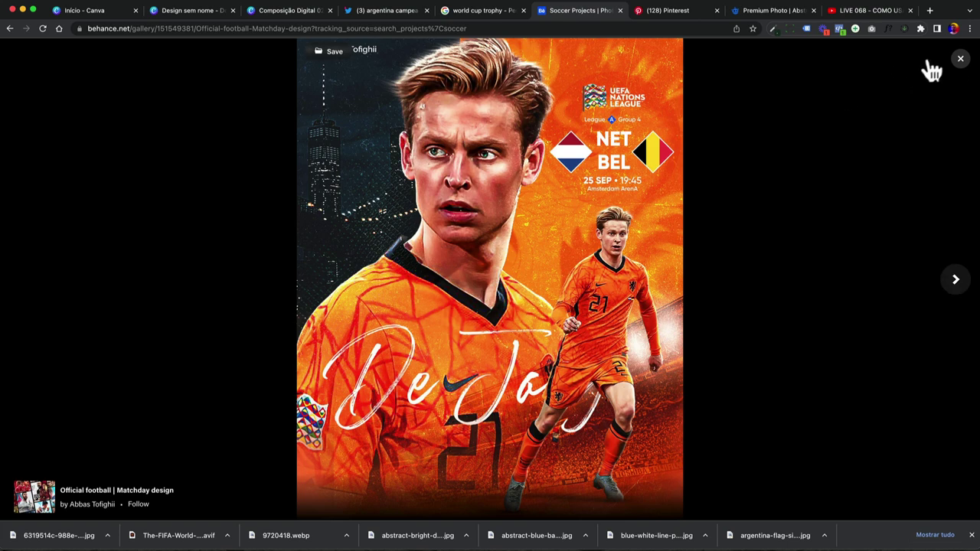
left_click(958, 59)
Enlarge the San Siro Stadium Match Day poster with the raised-arms player and capture it as a screenshot
left_click(543, 306)
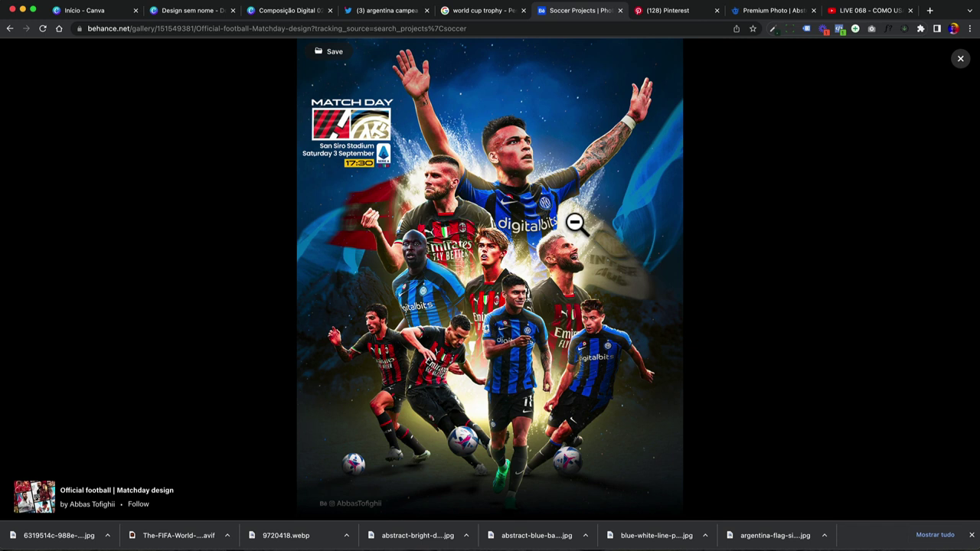
right_click(476, 169)
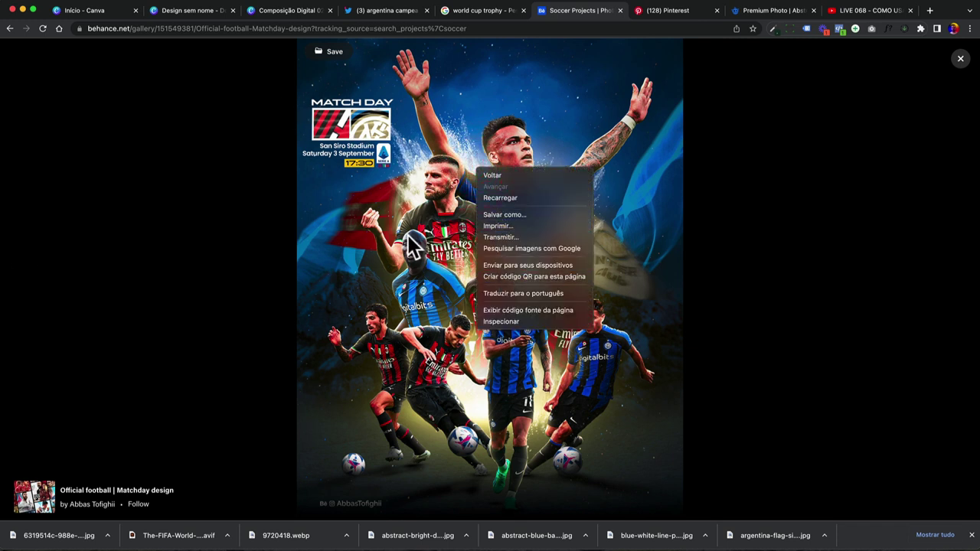
left_click(722, 303)
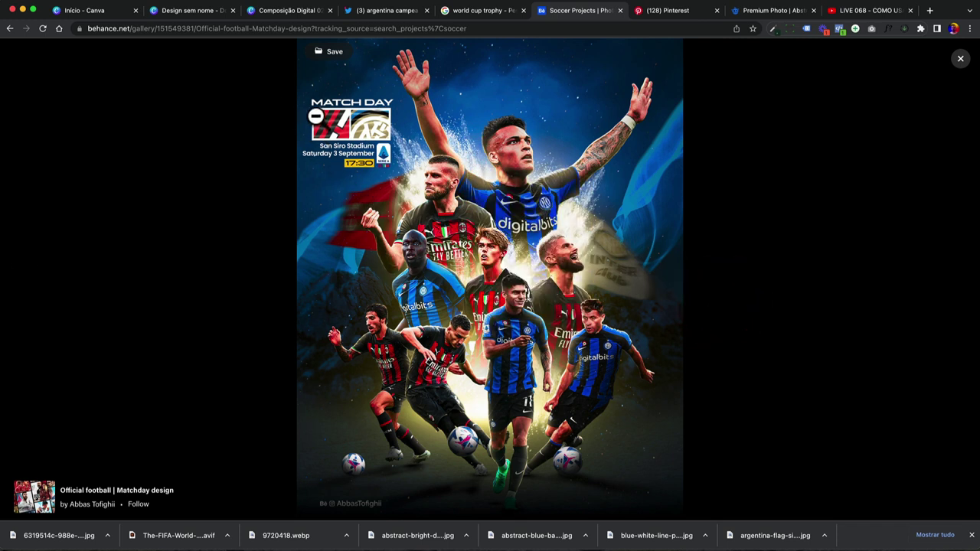
key("super+shift+4")
left_click(337, 92)
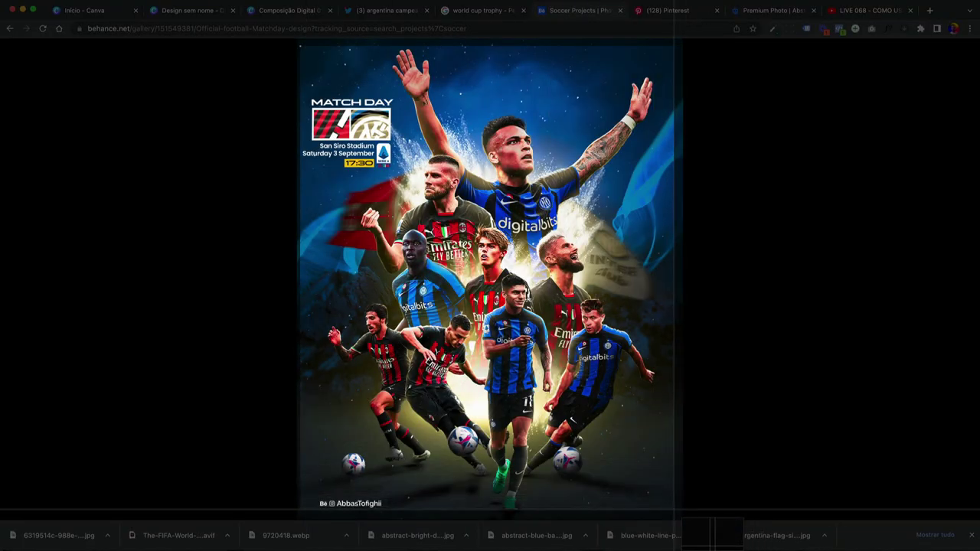
Switch back to the Canva A4 document, add a second page, and paste the poster screenshot there, enlarged to almost the page width
left_click(202, 11)
left_click(564, 470)
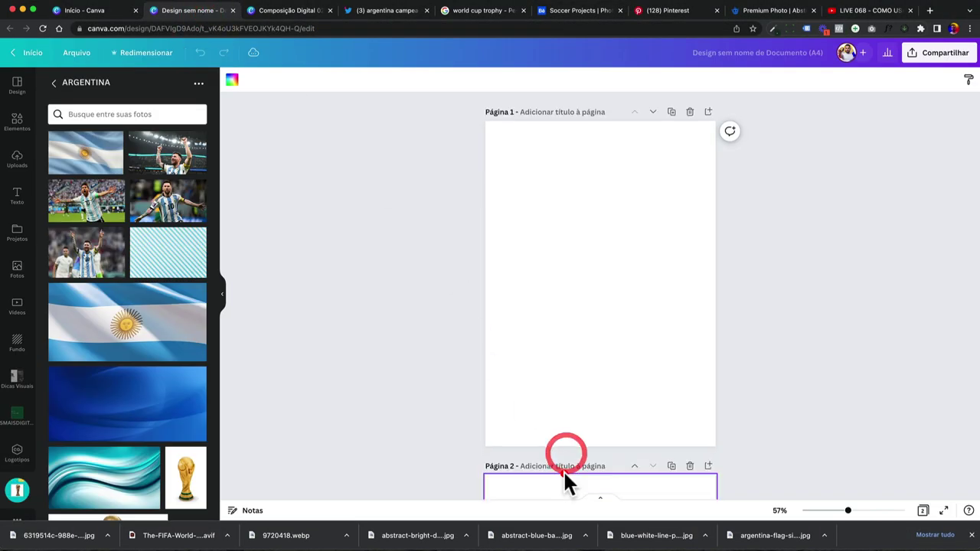
key("super+v")
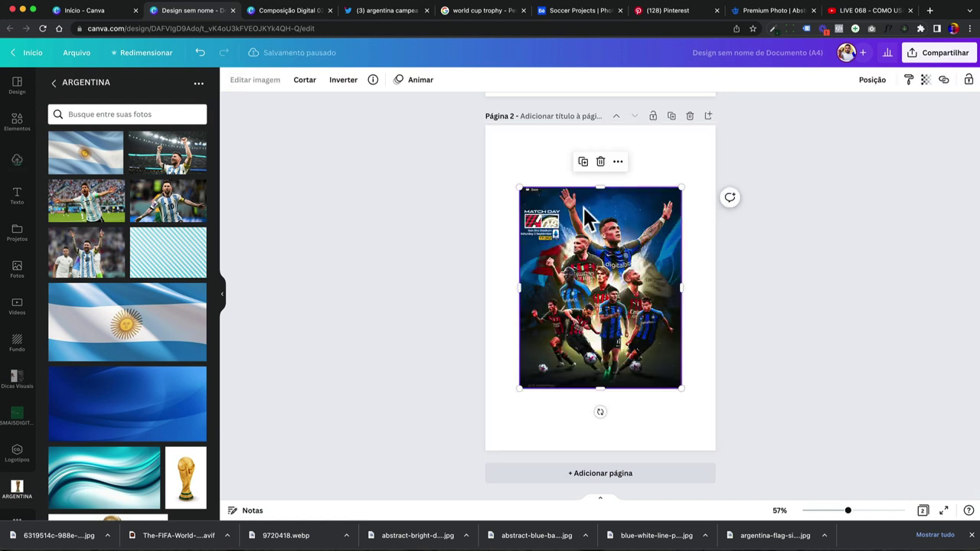
left_click_drag(683, 179, 694, 161)
left_click(765, 173)
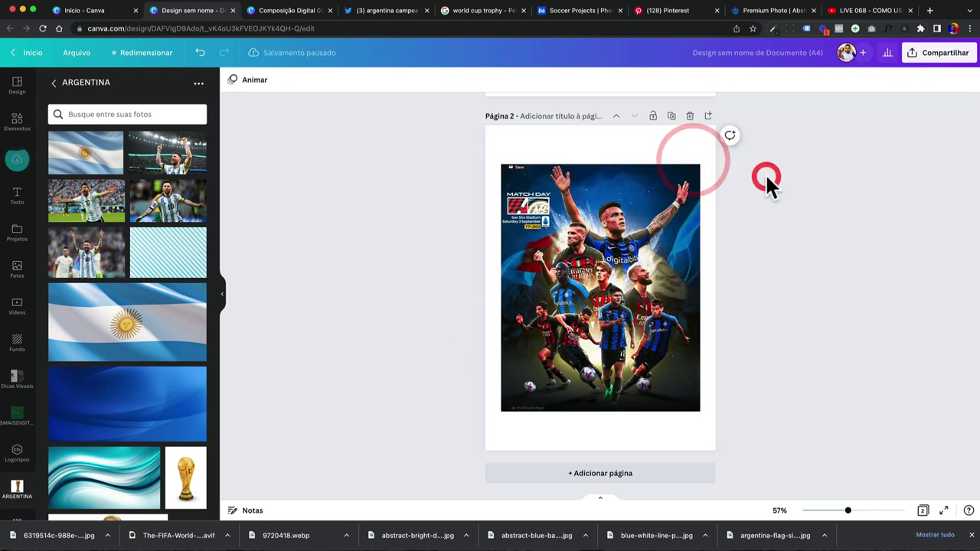
Add a straight line over the poster and colour it red from the NOVO dicasvisuais palette
key("l")
left_click(232, 80)
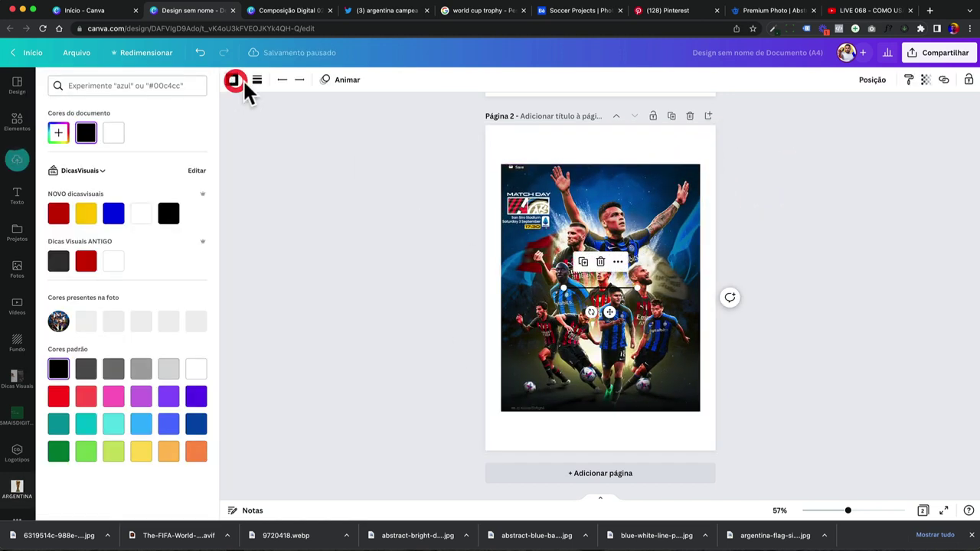
left_click(62, 215)
scroll(627, 314, "up", 5)
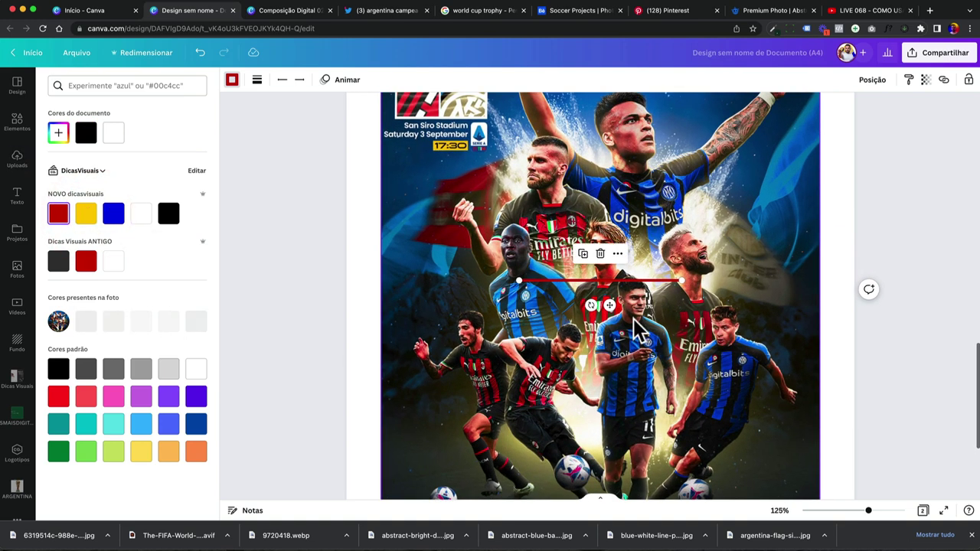
scroll(627, 315, "down", 3)
Lower the poster image's transparency value so it is faded behind the red line
left_click(627, 314)
left_click(926, 81)
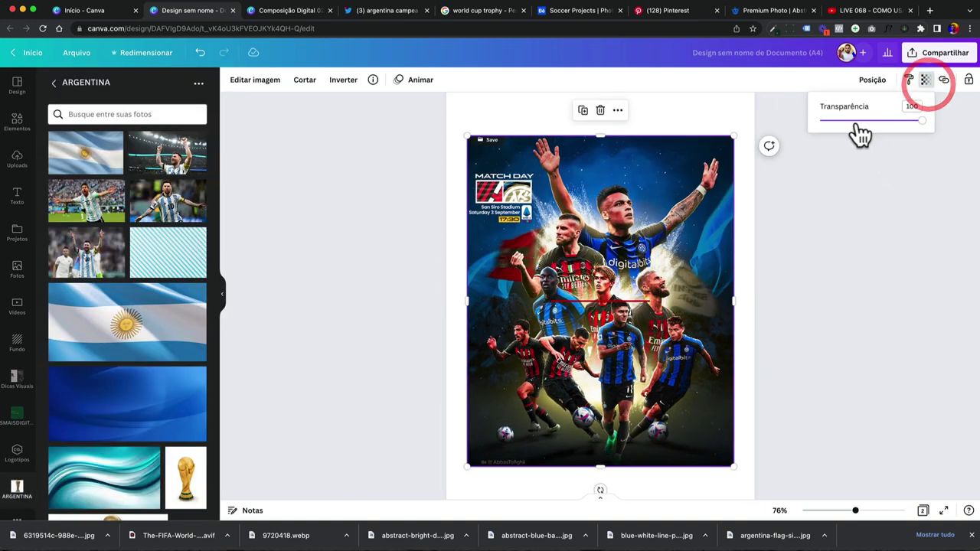
left_click(850, 121)
left_click(796, 253)
Angle the red line down from the player's raised arm on the poster's right, and place a mirrored copy on the left
left_click(632, 302)
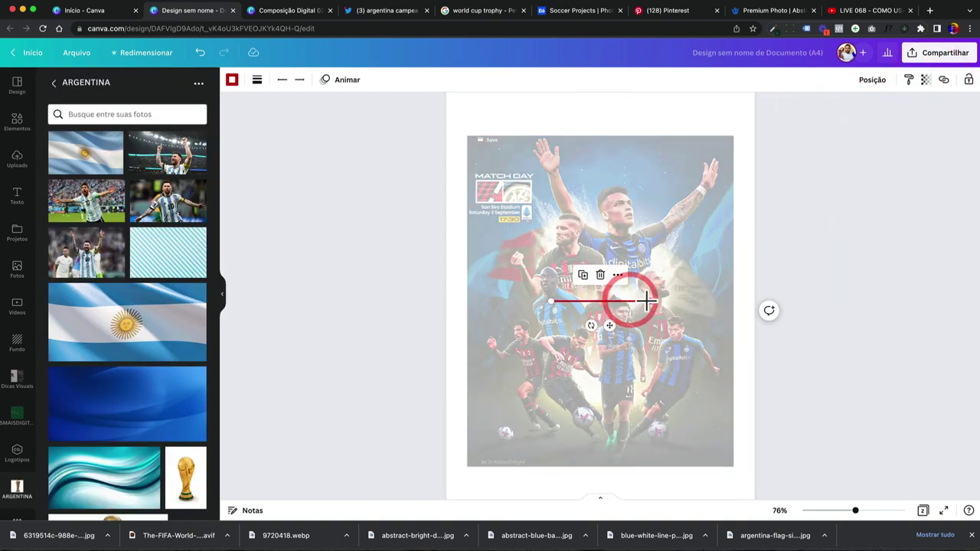
left_click_drag(647, 302, 626, 223)
left_click_drag(565, 186, 564, 188)
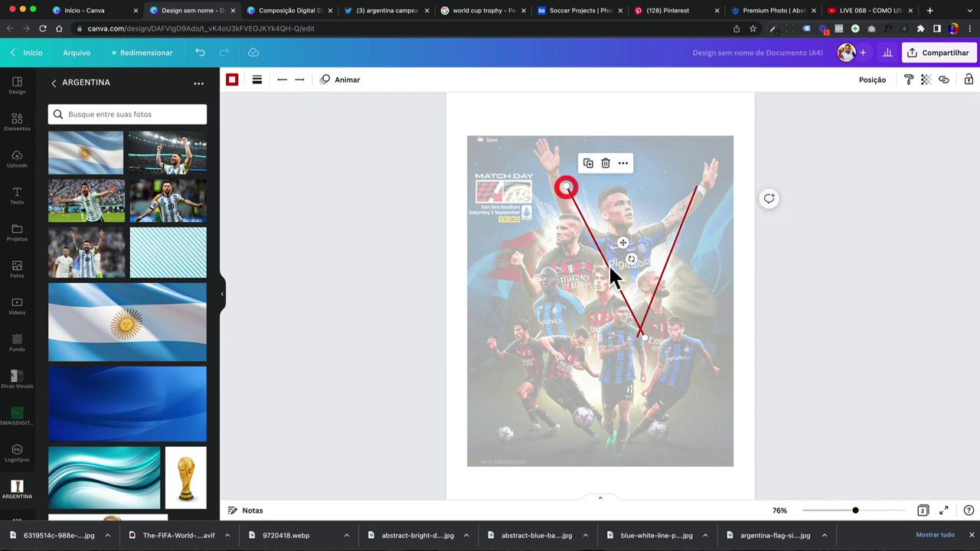
left_click_drag(612, 278, 573, 258)
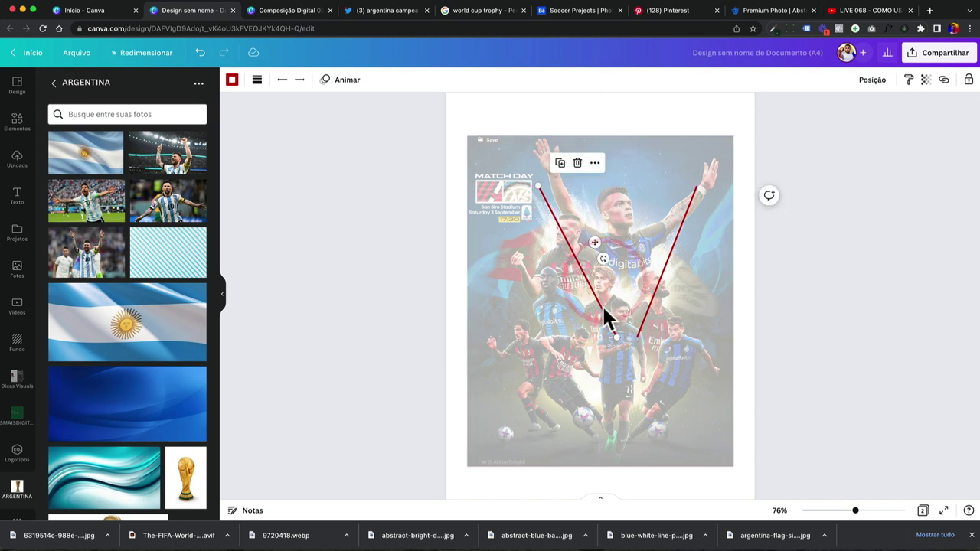
Add parallel copies of the diagonal lines, two more on the poster's left half and one more on its right
left_click_drag(603, 319, 690, 368)
left_click_drag(620, 236, 758, 238)
left_click_drag(728, 351, 681, 341)
left_click(675, 344)
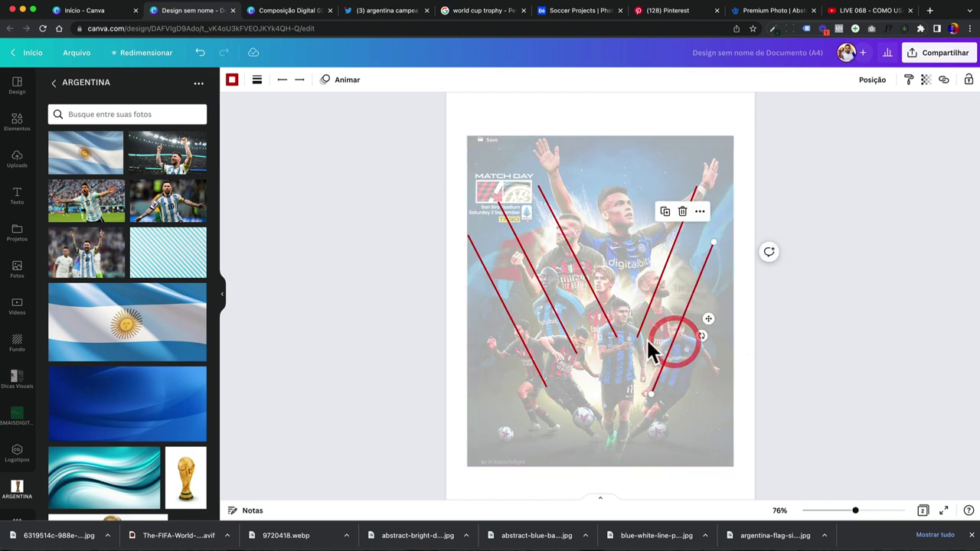
left_click(796, 330)
Add another red line running nearly vertically through the poster's centre, from above the top player's head to the front player's legs
left_click_drag(801, 399, 375, 96)
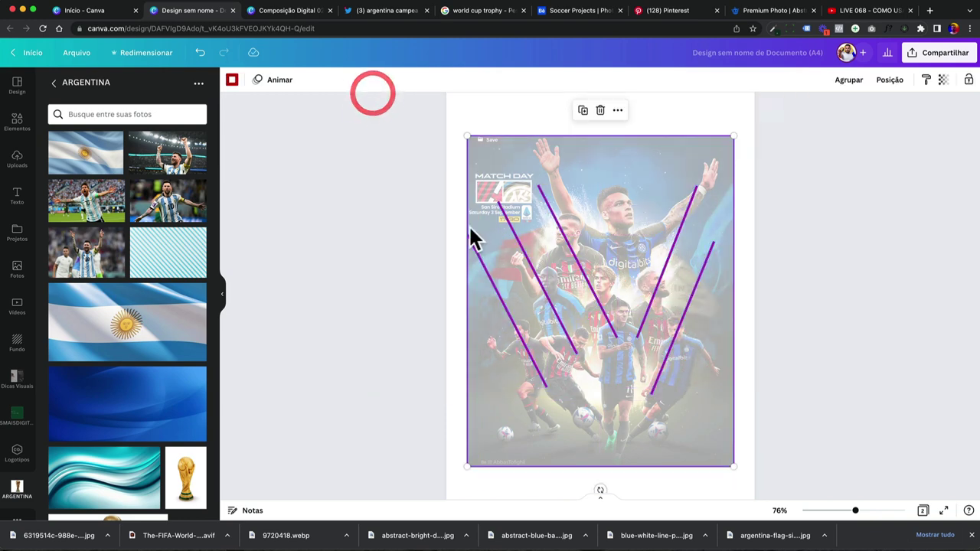
left_click(747, 335)
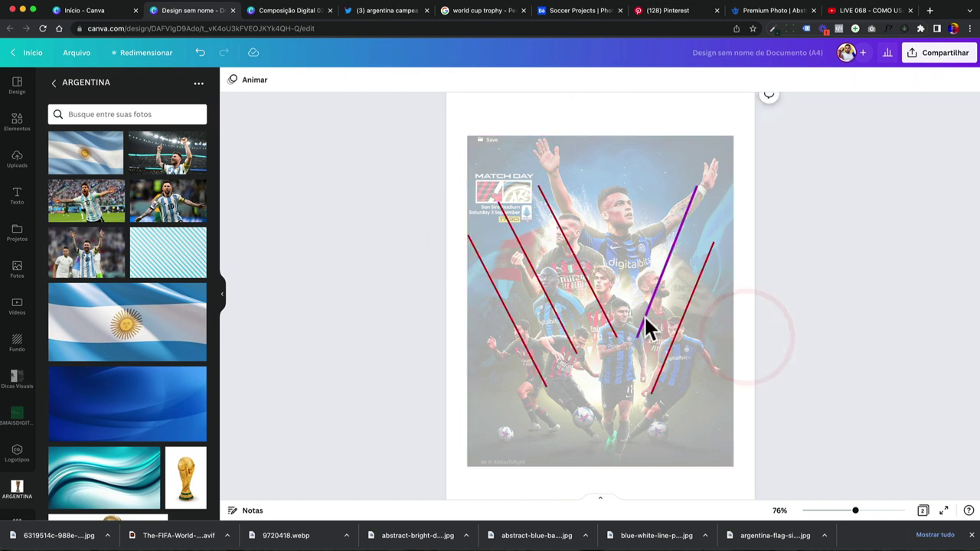
left_click_drag(643, 315, 637, 432)
left_click_drag(638, 432, 620, 417)
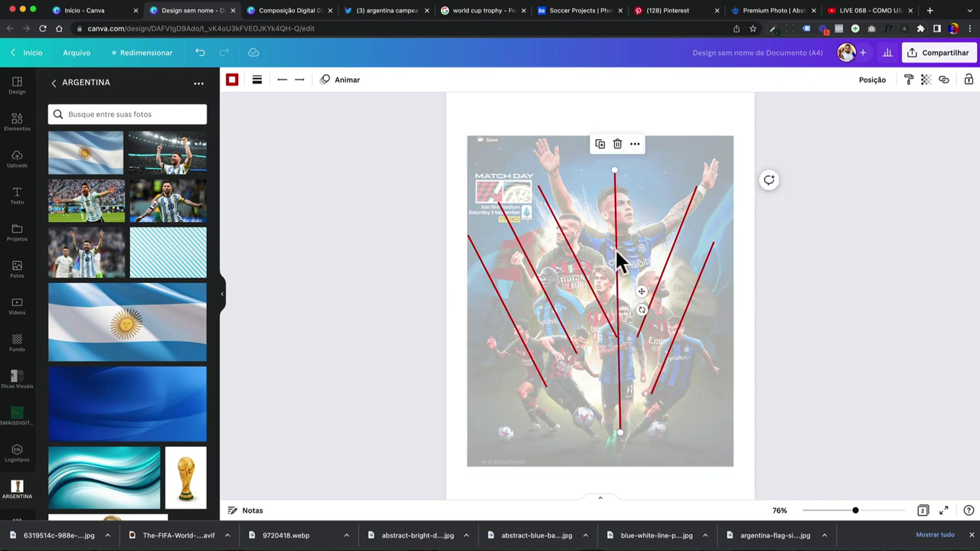
Delete the poster and all red lines from page 2, and add the photo of Messi with both arms raised
left_click_drag(394, 366, 723, 167)
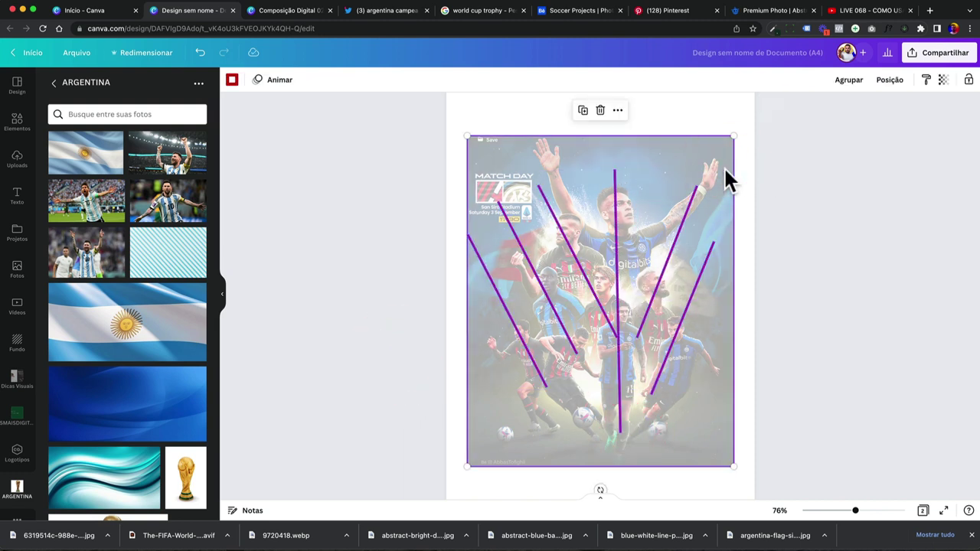
key("Delete")
left_click(637, 245)
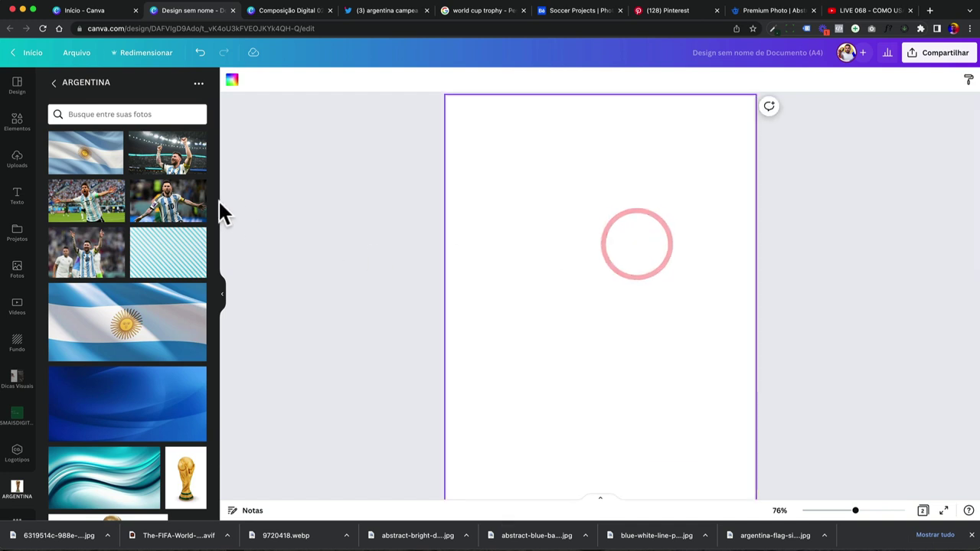
left_click(109, 262)
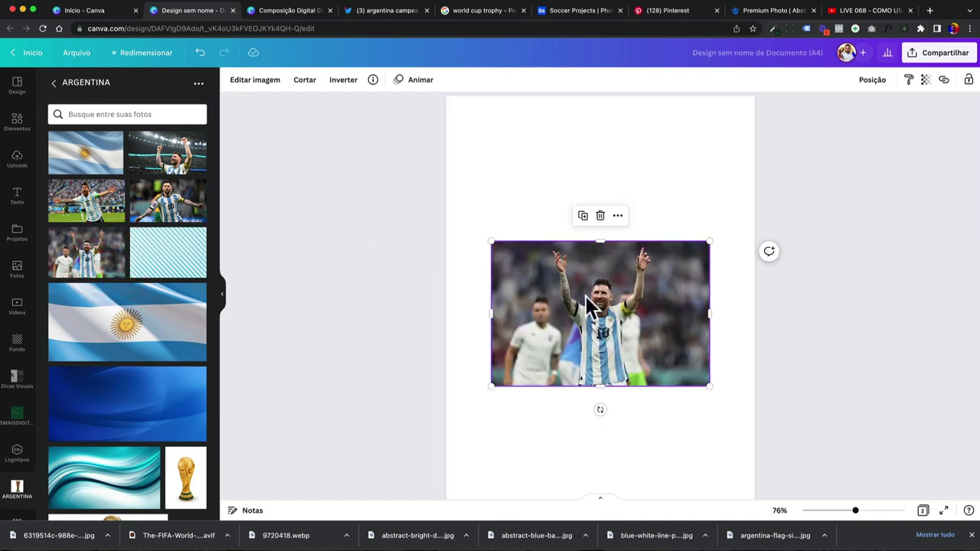
Try to remove the background of the photo of Messi with both arms raised
scroll(588, 341, "down", 2)
scroll(589, 317, "up", 2)
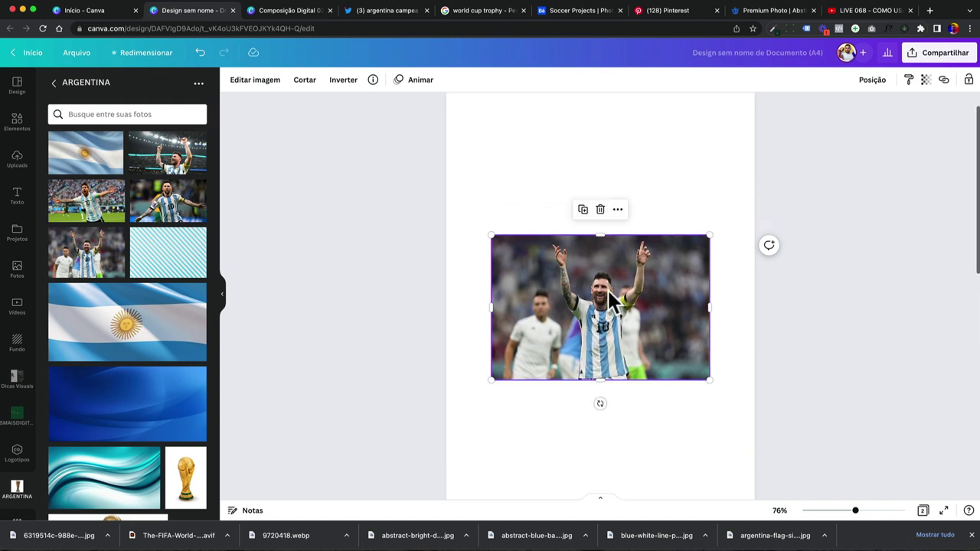
left_click(261, 80)
left_click(127, 172)
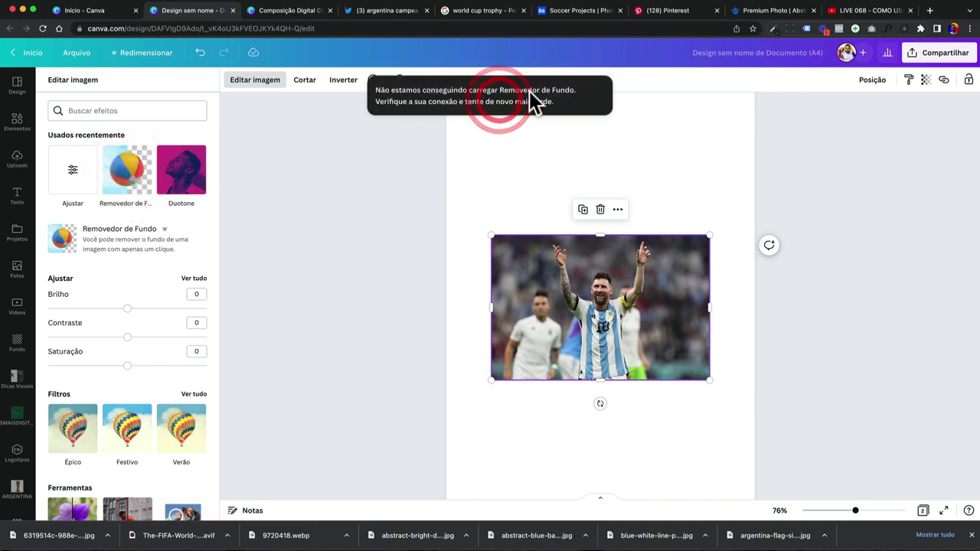
Enlarge the Messi photo until it extends past both side edges of the page, and move it up slightly
left_click(535, 234)
left_click_drag(491, 233, 401, 154)
left_click_drag(557, 302, 555, 269)
left_click(529, 127)
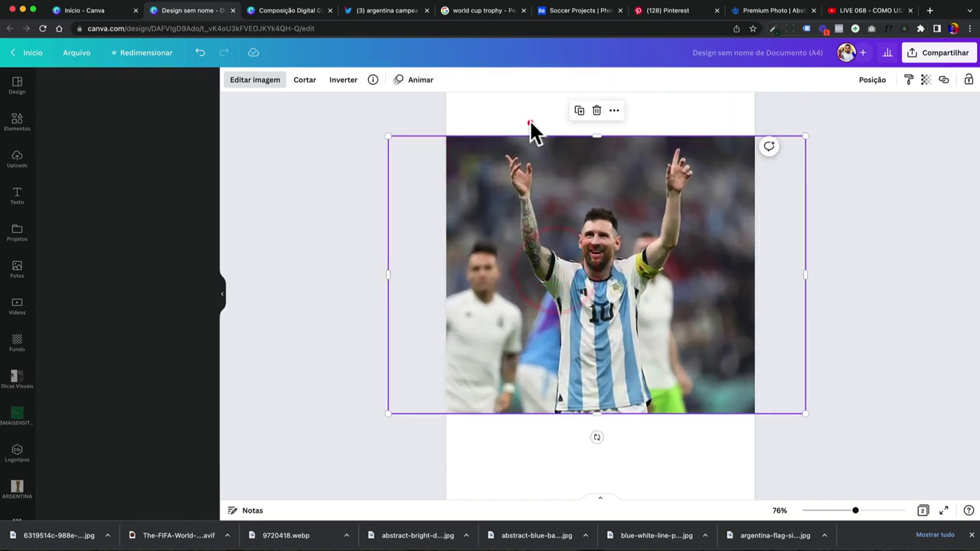
Try the background remover again on the enlarged Messi photo
left_click(465, 245)
left_click(266, 84)
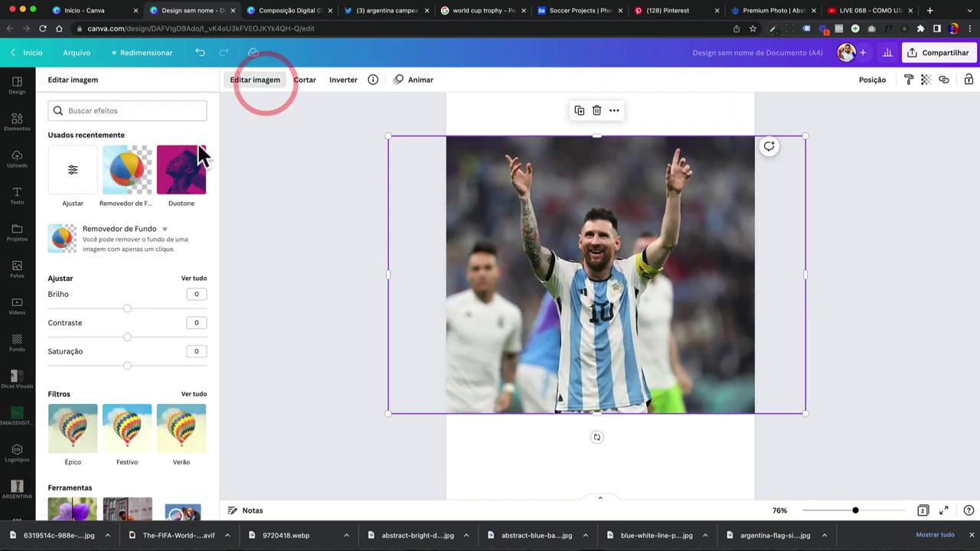
left_click(124, 182)
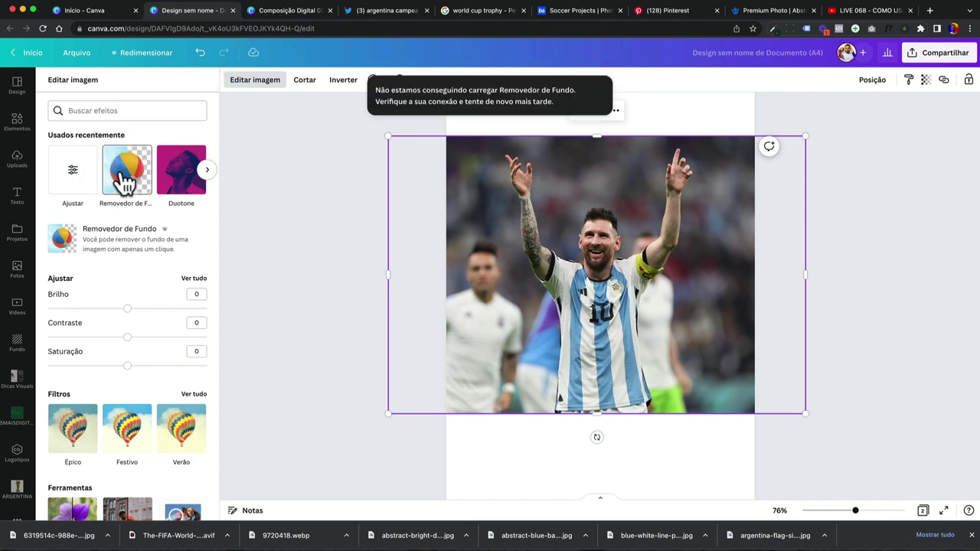
left_click(364, 249)
left_click(488, 103)
left_click(536, 174)
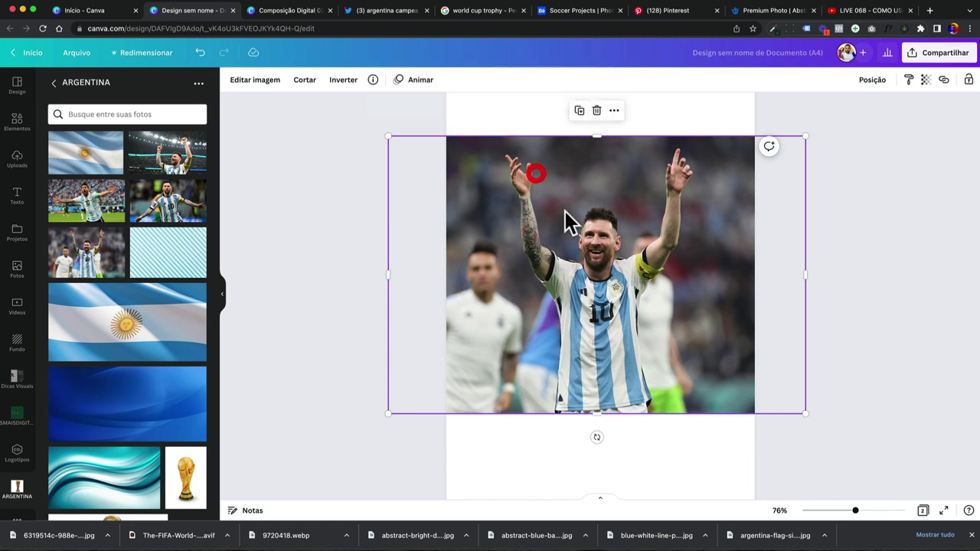
left_click(464, 96)
Start editing a photo from the Canva home page and browse to the _ARGENTINA folder inside _VIDEOS on the desktop
left_click(105, 9)
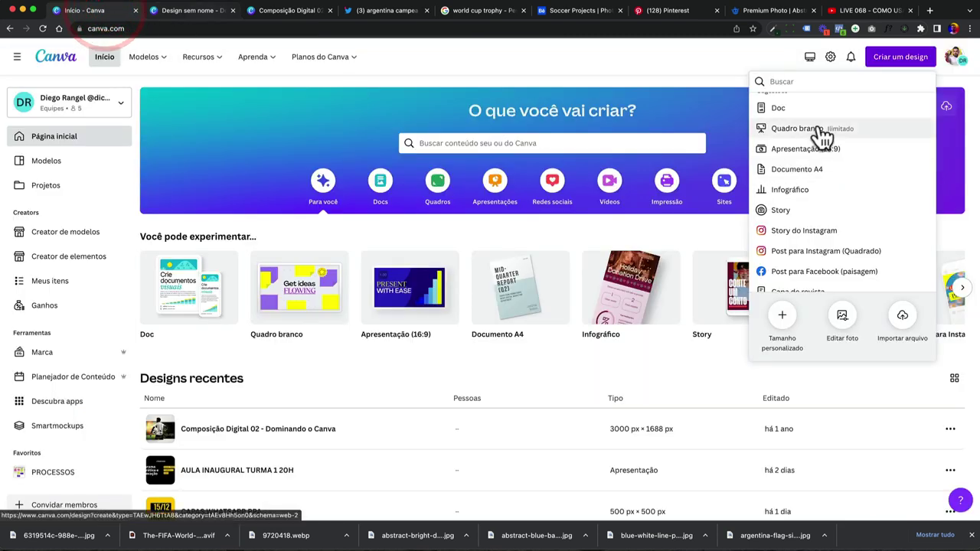
left_click(847, 321)
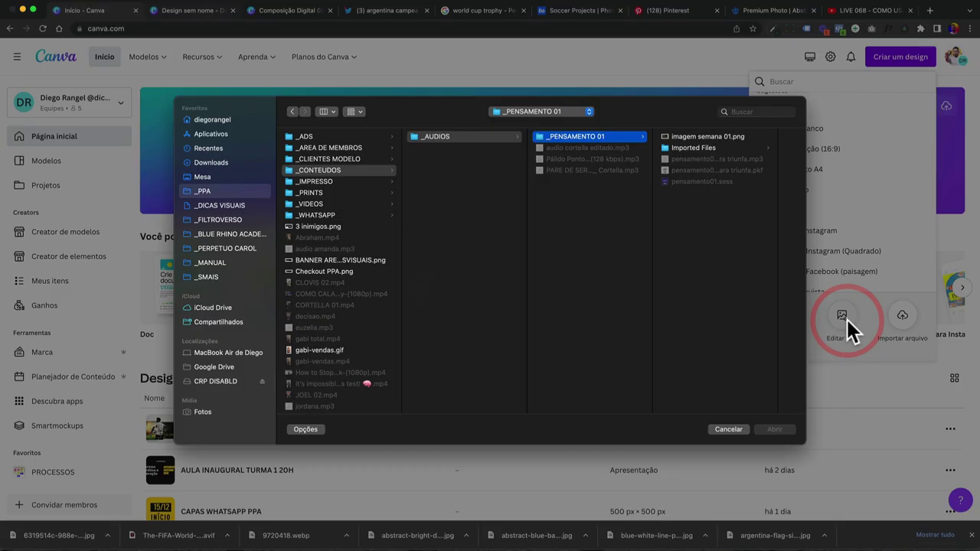
left_click(214, 181)
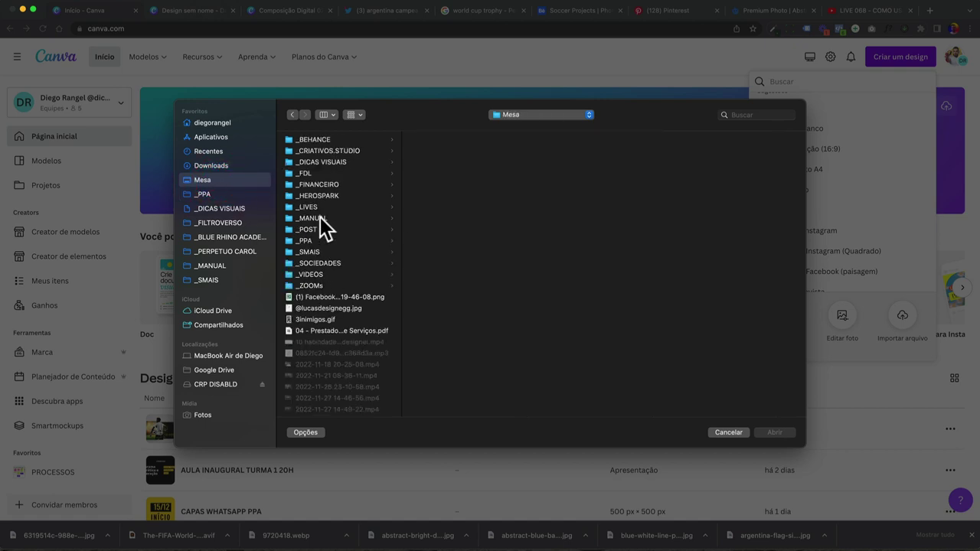
left_click(310, 274)
left_click(449, 140)
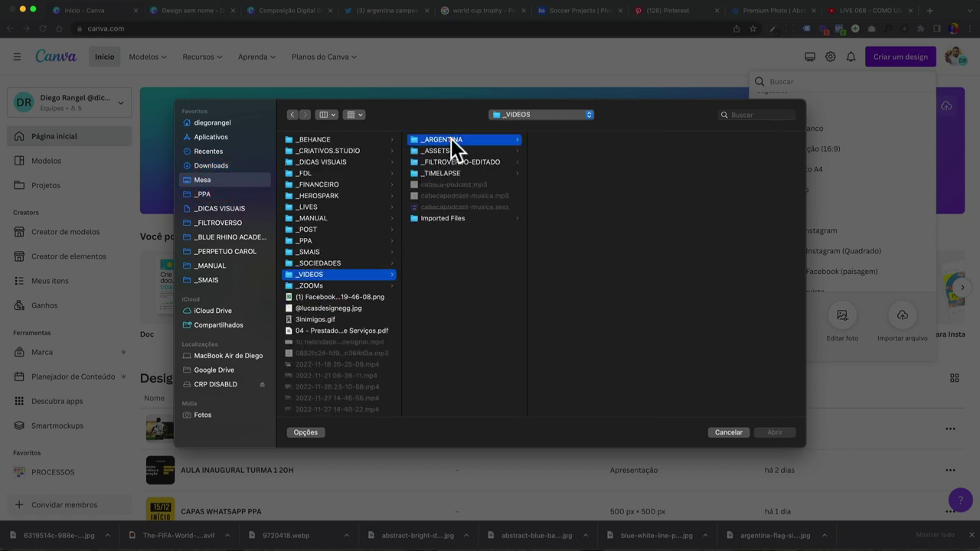
left_click(575, 192)
key("Left")
key("Down")
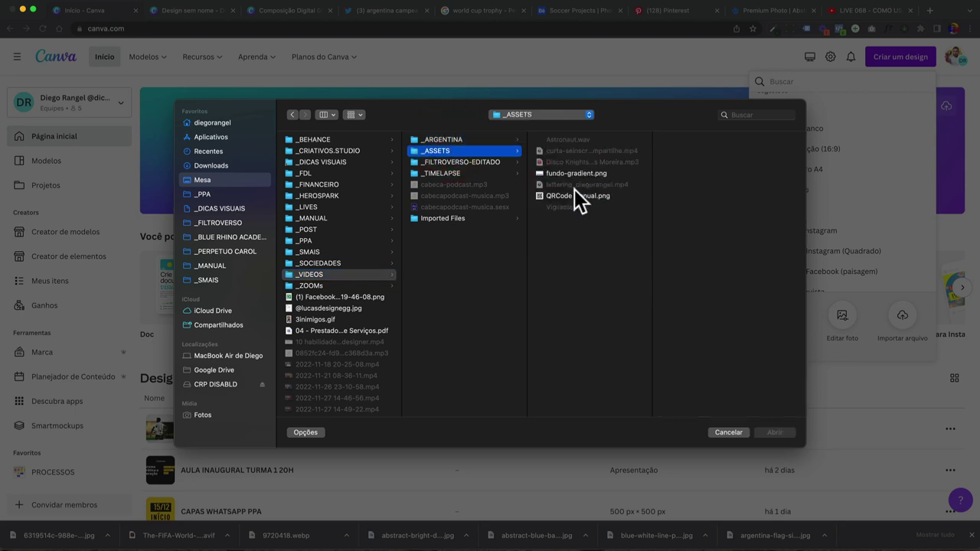
key("Up")
key("Right")
Preview the Messi photos in the _ARGENTINA folder, and close the file selection without opening one
key("Down")
key("Down")
key("Down")
key("Down")
key("Down")
key("Down")
key("Down")
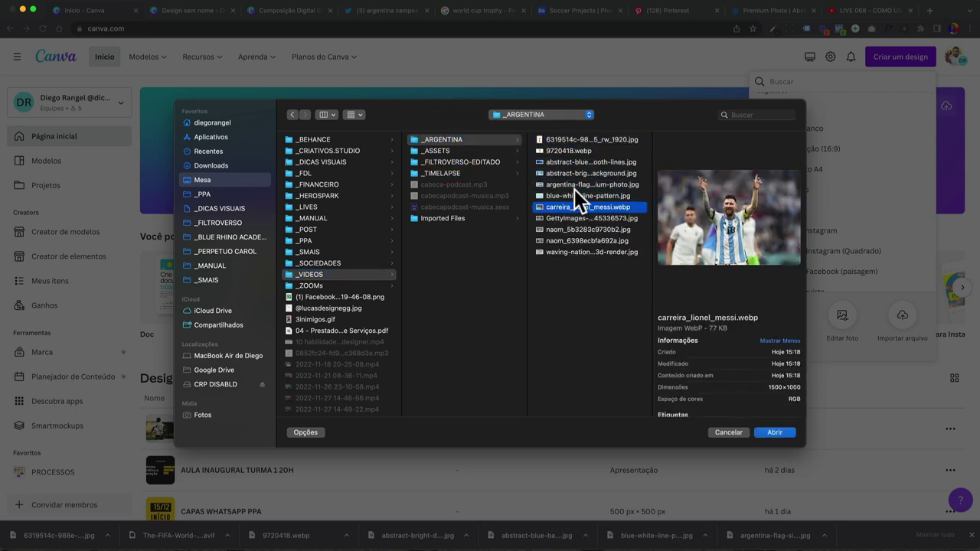
key("Up")
key("Down")
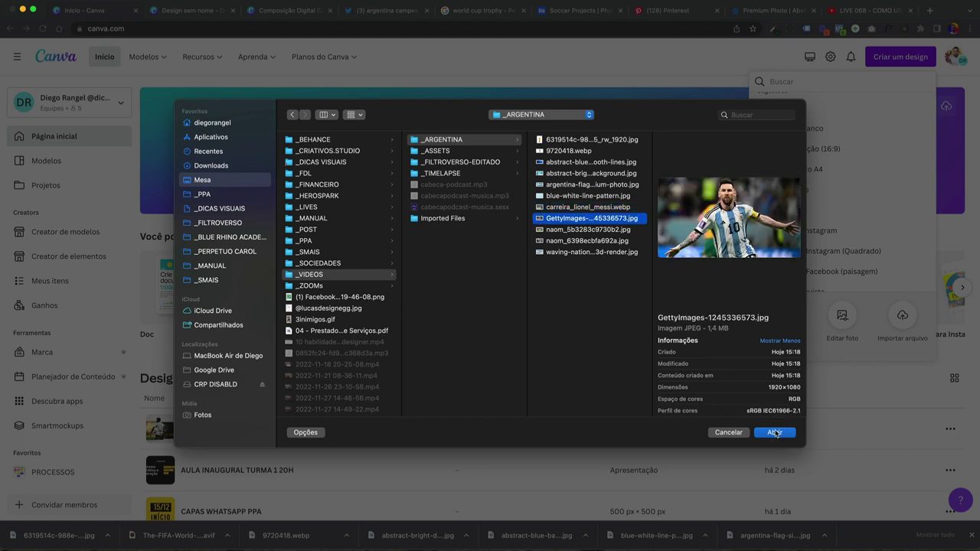
key("Down")
key("Up")
key("Down")
key("Down")
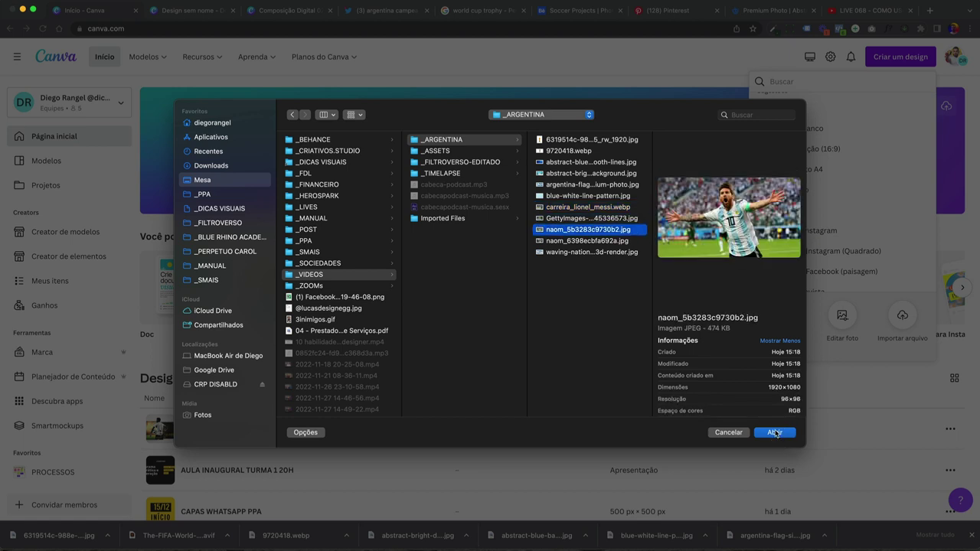
key("Up")
key("Up")
key("Up")
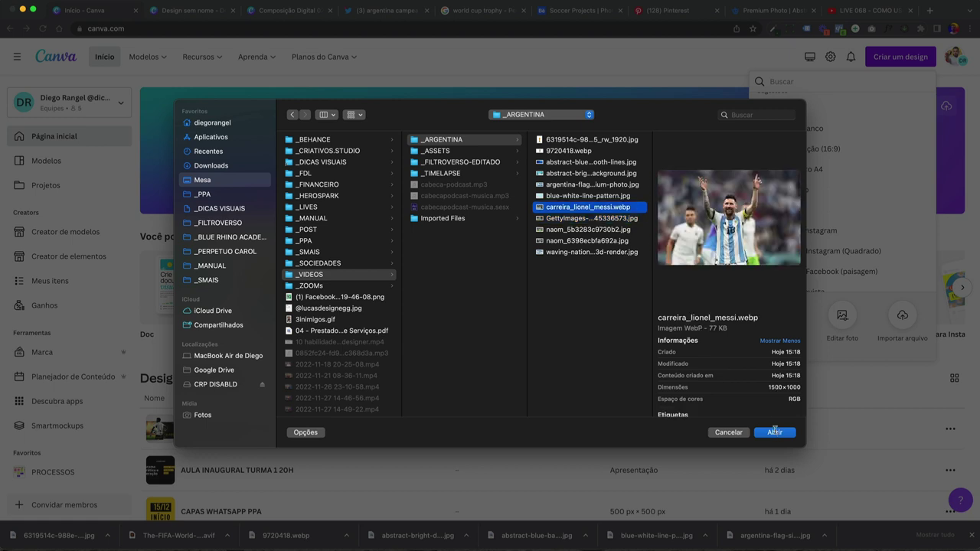
key("Down")
key("Down")
key("Down")
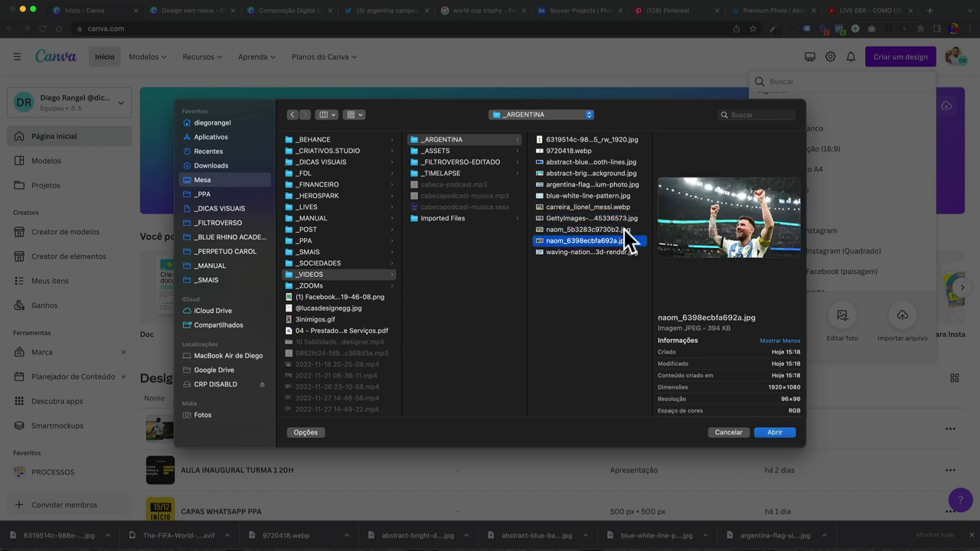
key("Up")
key("Down")
left_click(727, 433)
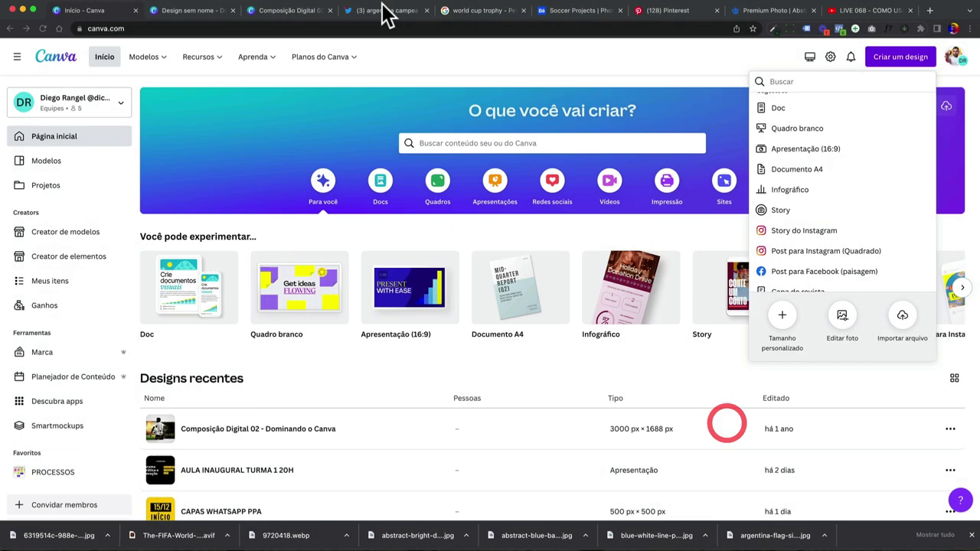
In the A4 design, replace the Messi photo with the stadium photo of him raising both fists
left_click(200, 11)
left_click(532, 219)
key("Delete")
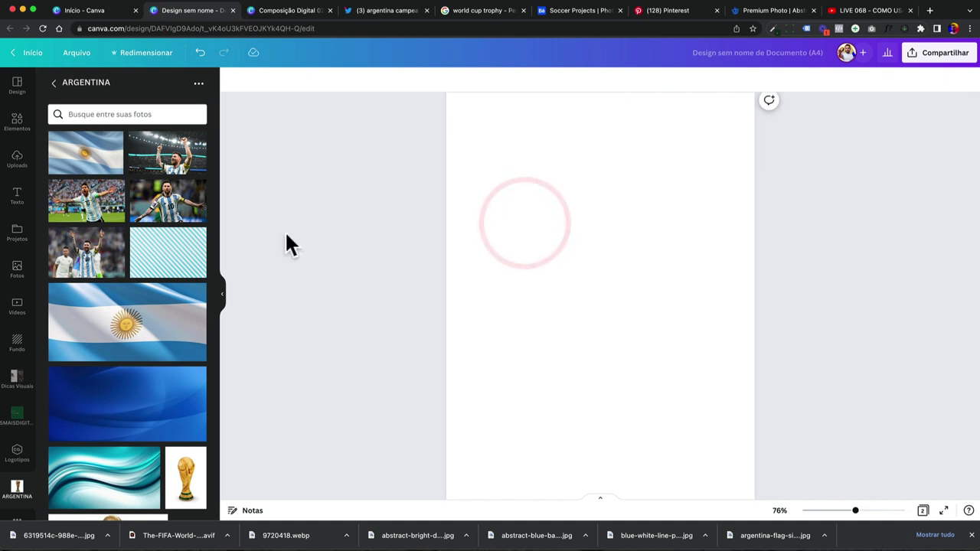
left_click(200, 153)
scroll(626, 260, "down", 3)
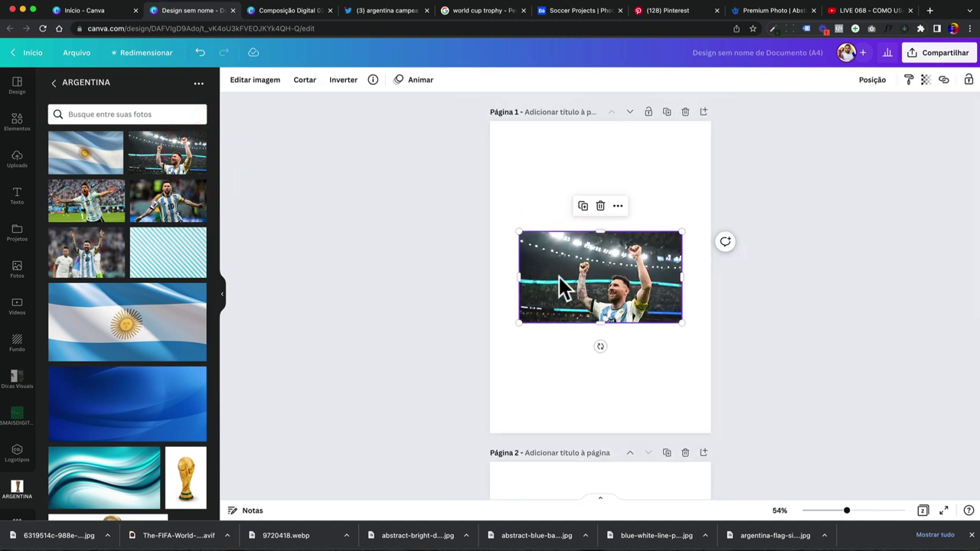
Enlarge the stadium photo beyond the width of page 1 and align it with the top of the page
left_click_drag(518, 231, 468, 208)
left_click_drag(563, 268, 561, 188)
left_click_drag(480, 251, 452, 272)
scroll(464, 273, "up", 3)
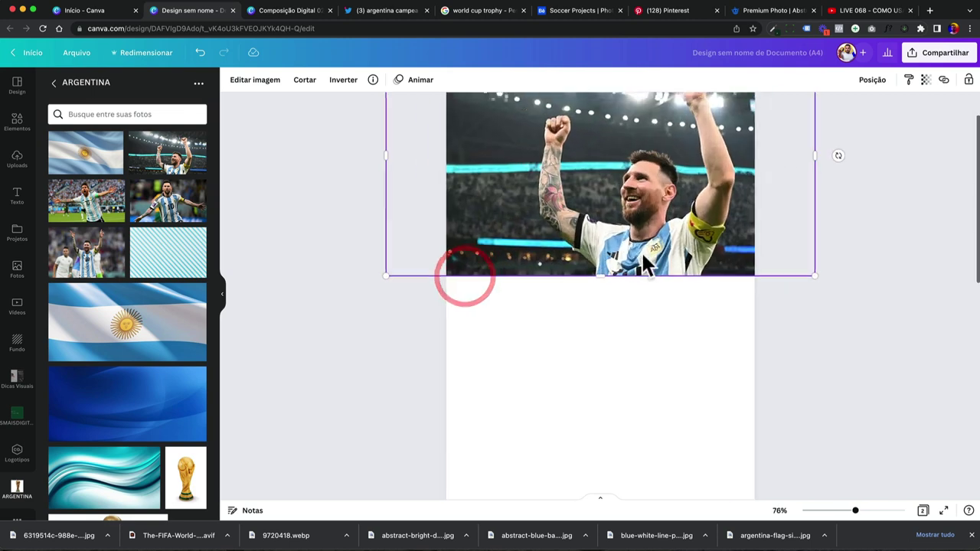
scroll(658, 237, "down", 3)
scroll(647, 245, "down", 1)
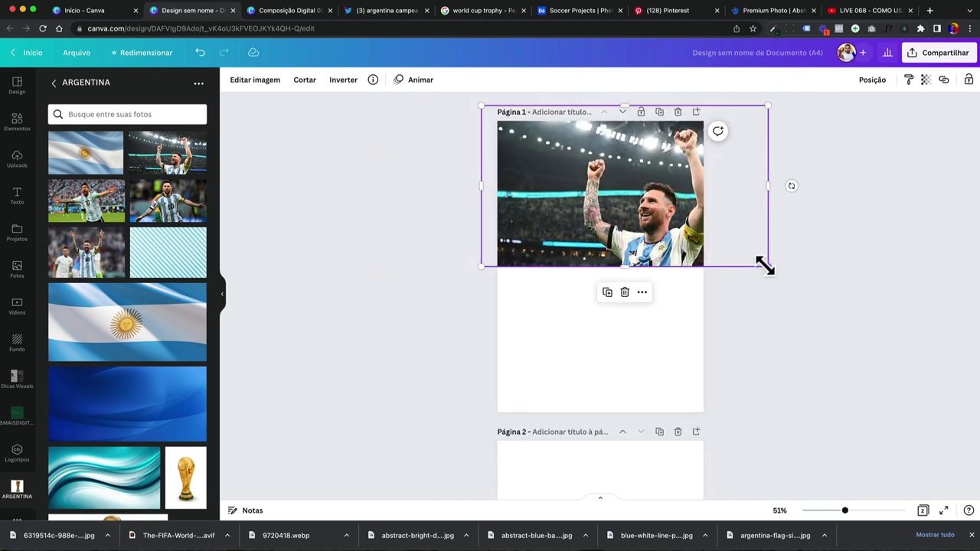
left_click_drag(764, 266, 751, 257)
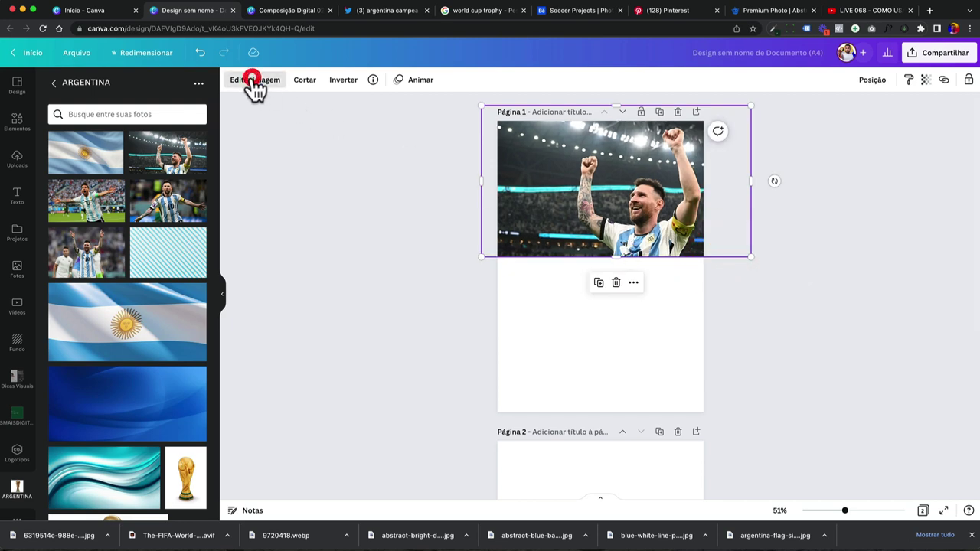
Apply the Duotone effect to the stadium photo with the Mar azul preset
left_click(254, 83)
scroll(136, 386, "down", 15)
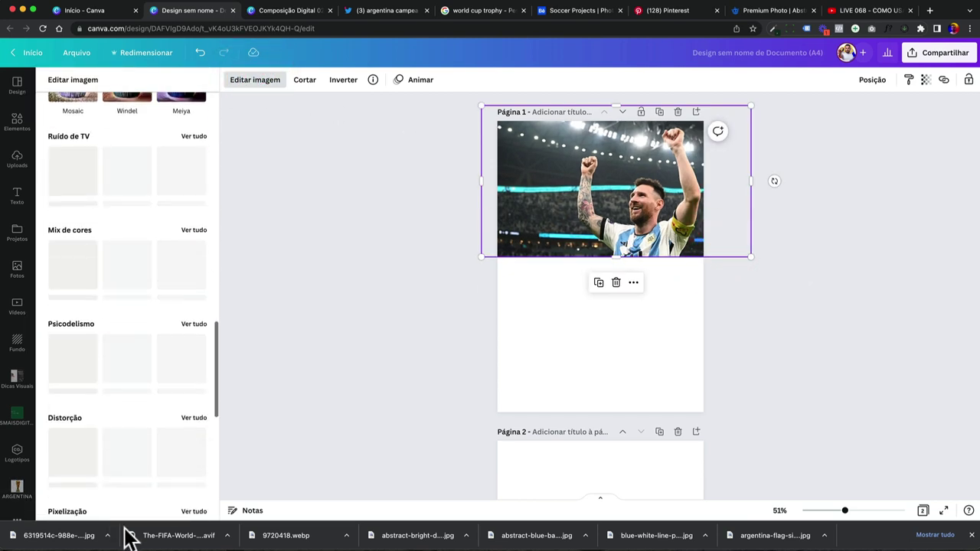
scroll(76, 398, "up", 15)
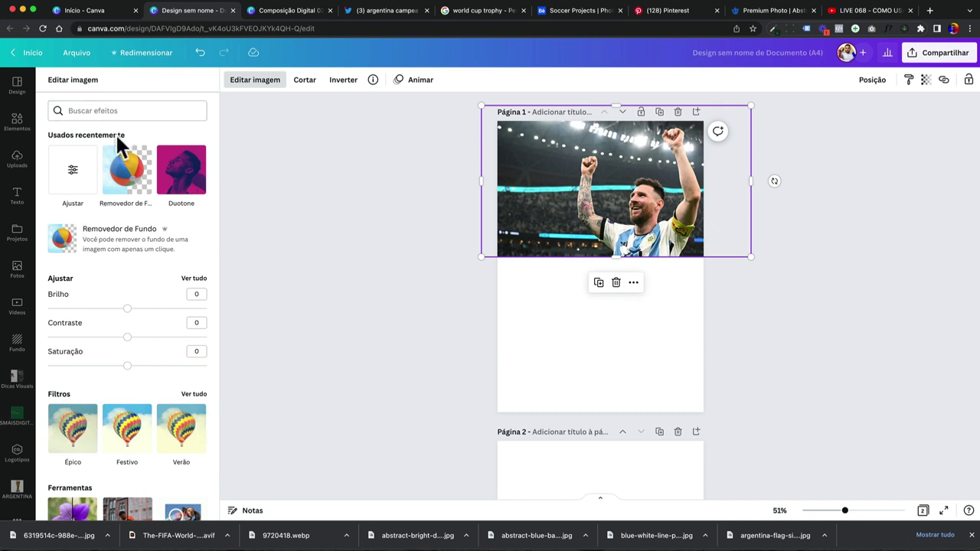
left_click(171, 168)
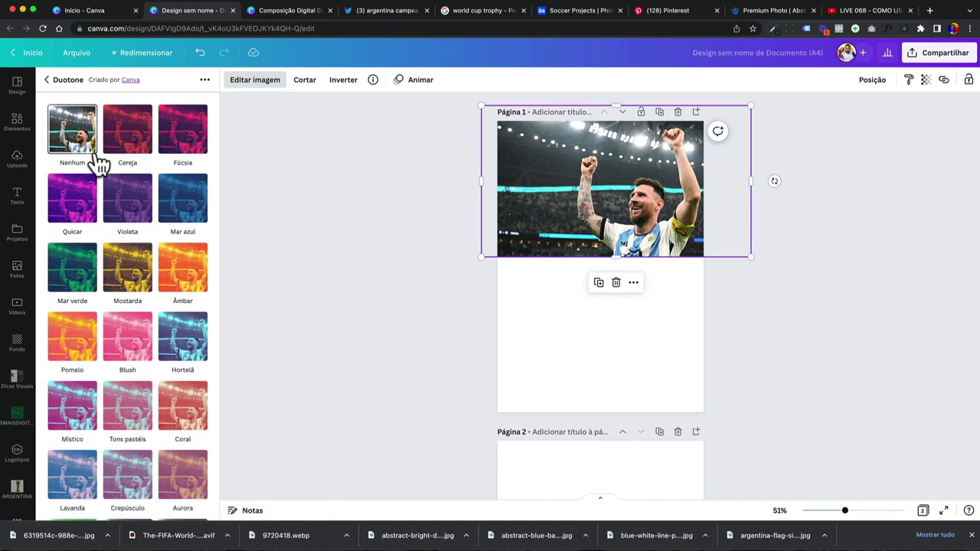
left_click(193, 204)
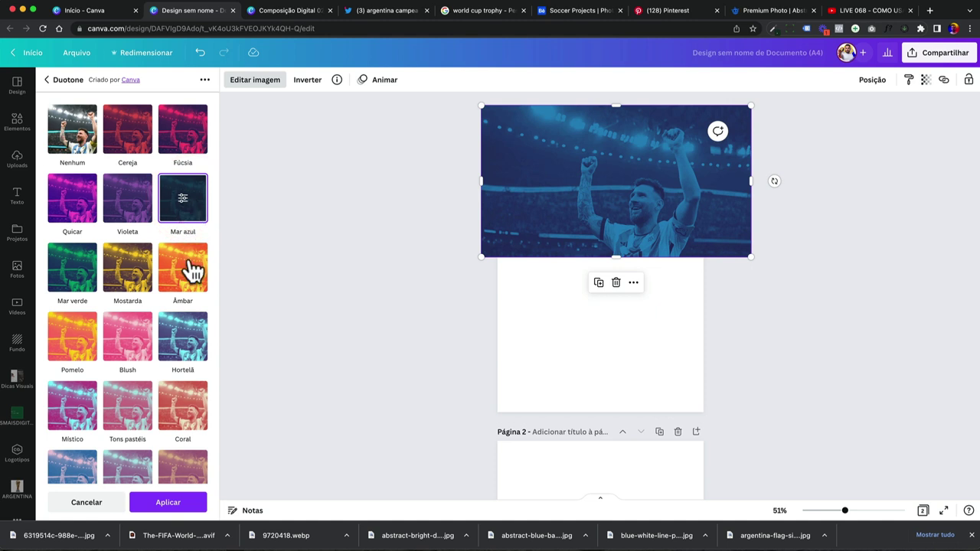
left_click(176, 346)
left_click(181, 202)
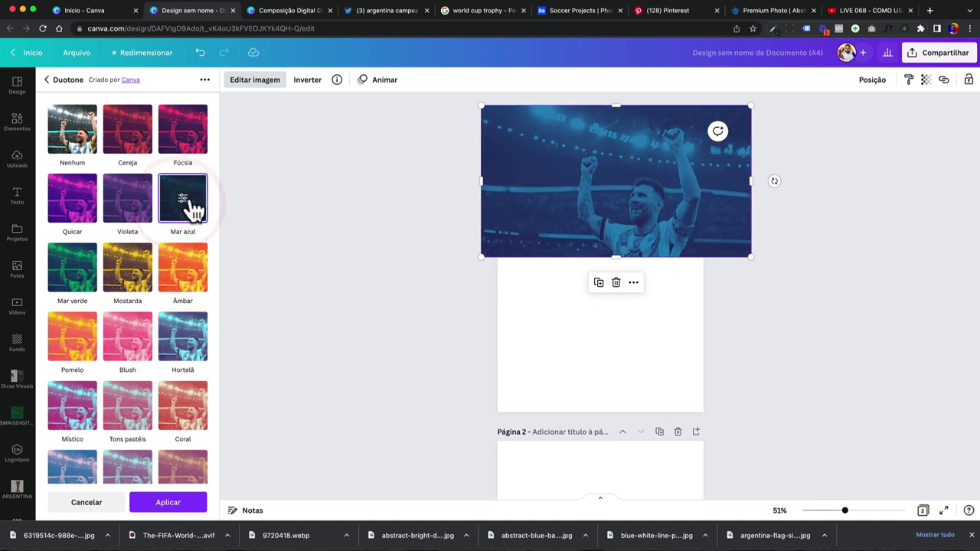
scroll(190, 202, "up", 5, "ctrl")
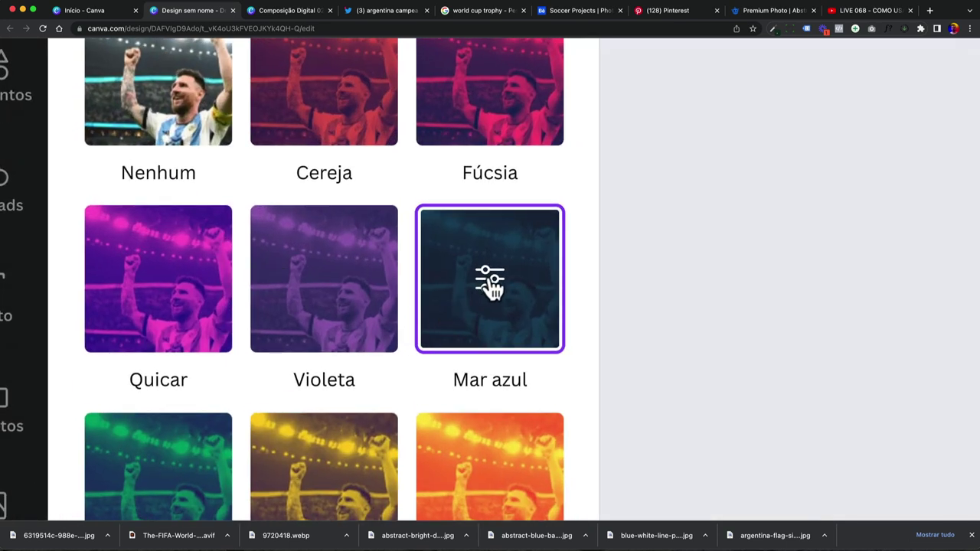
scroll(491, 287, "down", 5, "ctrl")
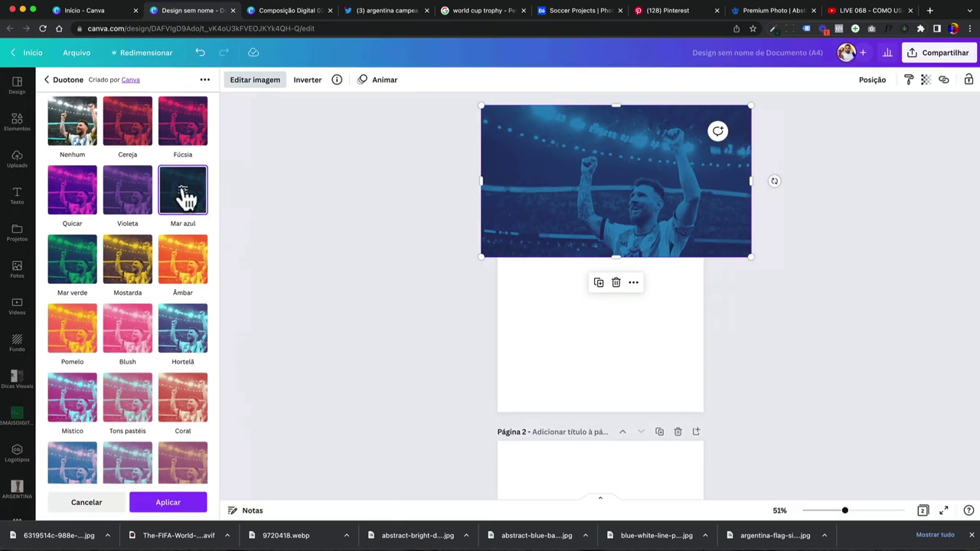
Customize the Mar azul preset by setting its highlights colour to light turquoise
left_click(186, 197)
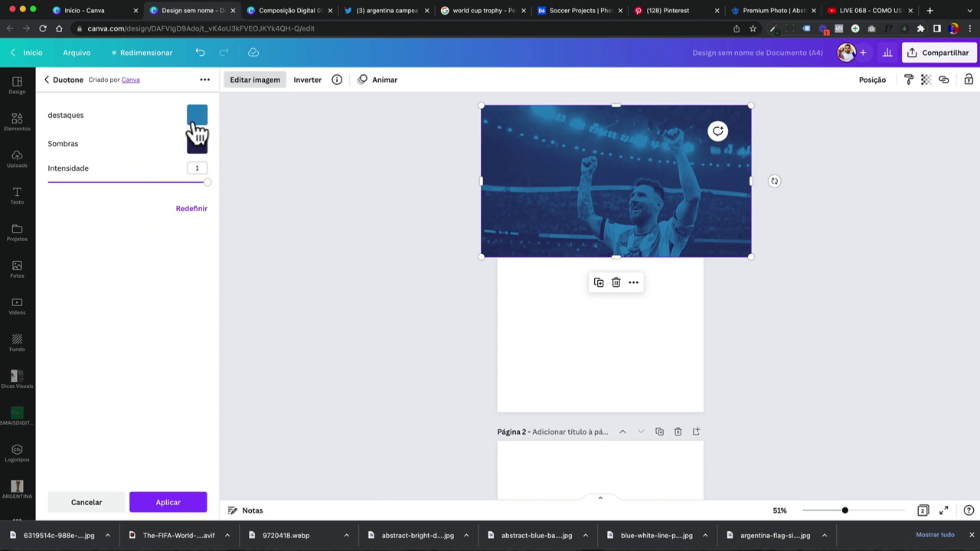
left_click(195, 118)
scroll(247, 222, "down", 3)
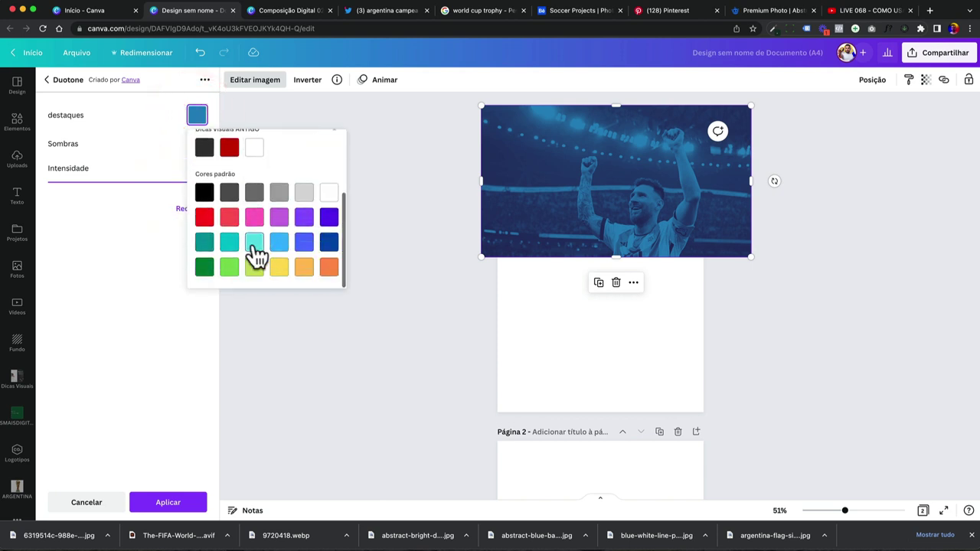
left_click(253, 243)
left_click(172, 131)
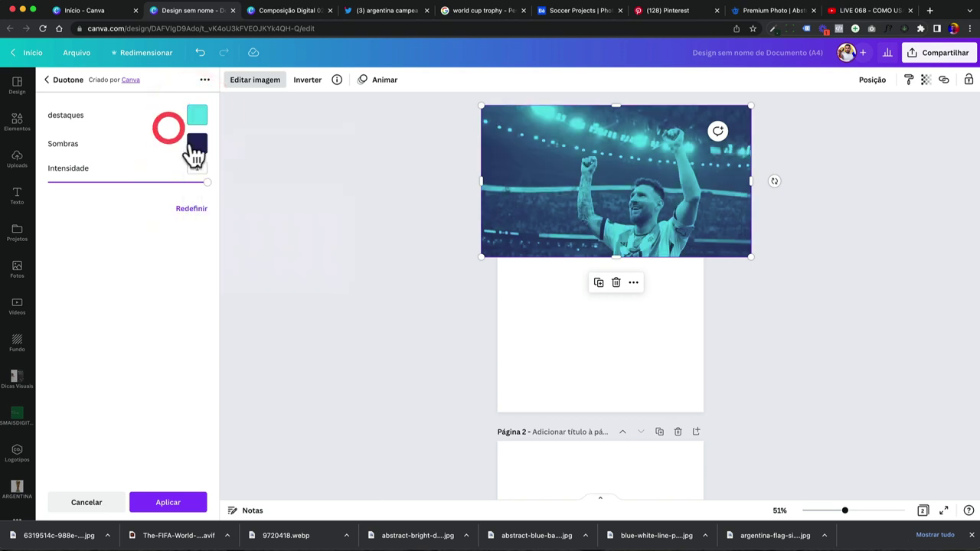
Set the stadium photo's Duotone shadows colour to the dark blue swatch among the default colours
left_click(197, 144)
scroll(263, 256, "down", 2)
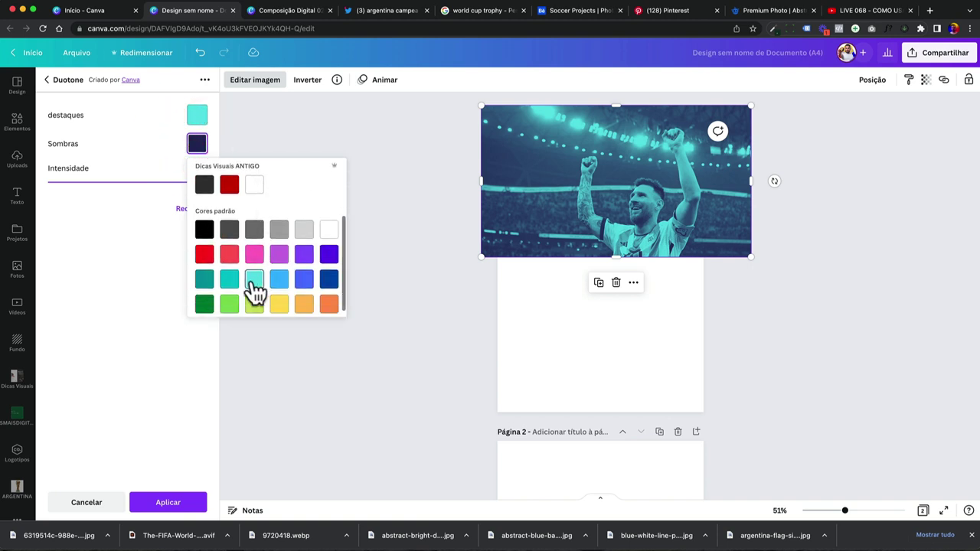
left_click(231, 280)
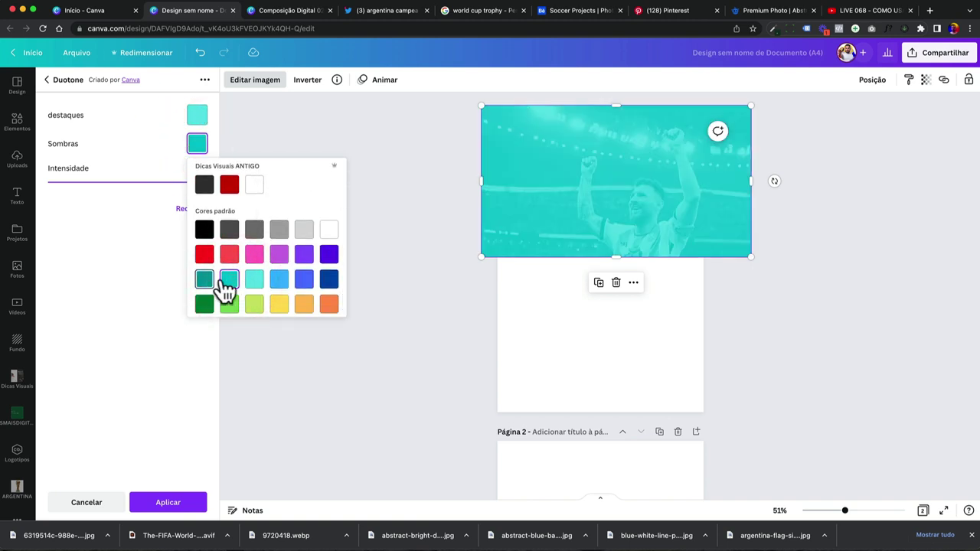
left_click(224, 280)
left_click(297, 280)
left_click(312, 278)
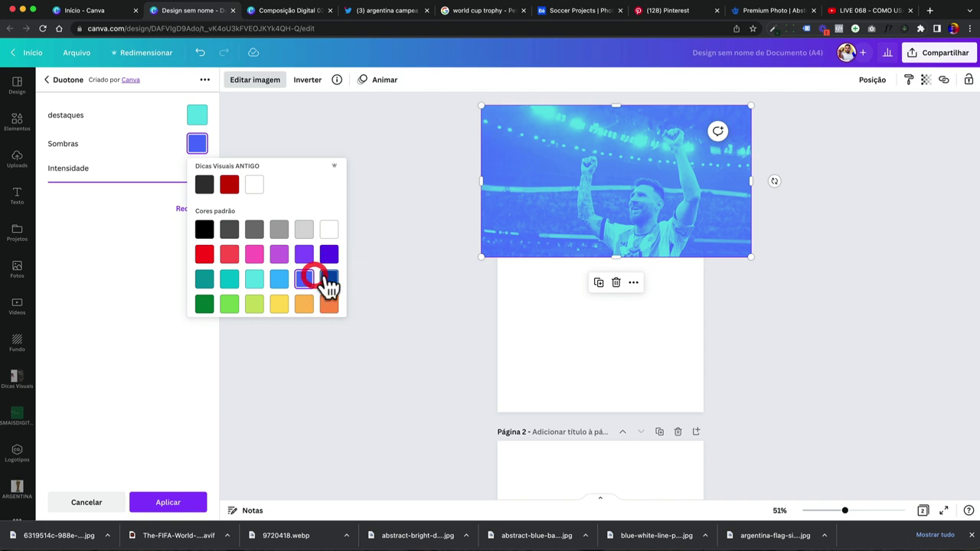
left_click(328, 281)
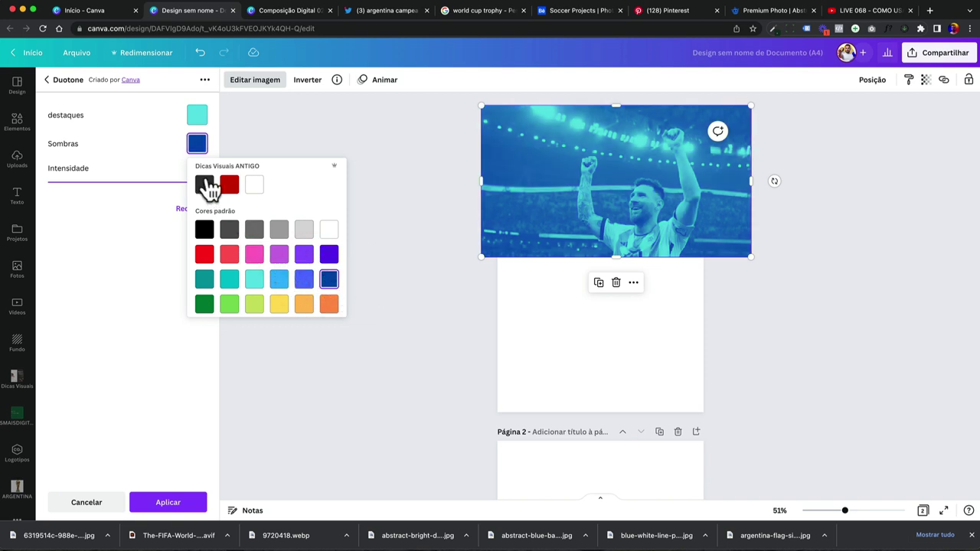
Fine-tune the Duotone shadows into a brighter custom cyan-blue and apply the effect to the stadium photo
left_click(150, 154)
left_click(196, 143)
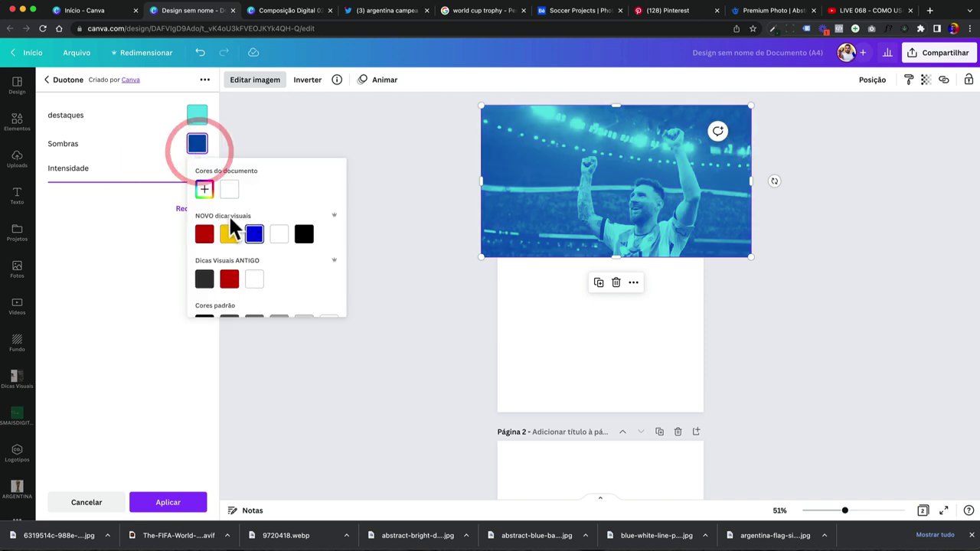
left_click(203, 190)
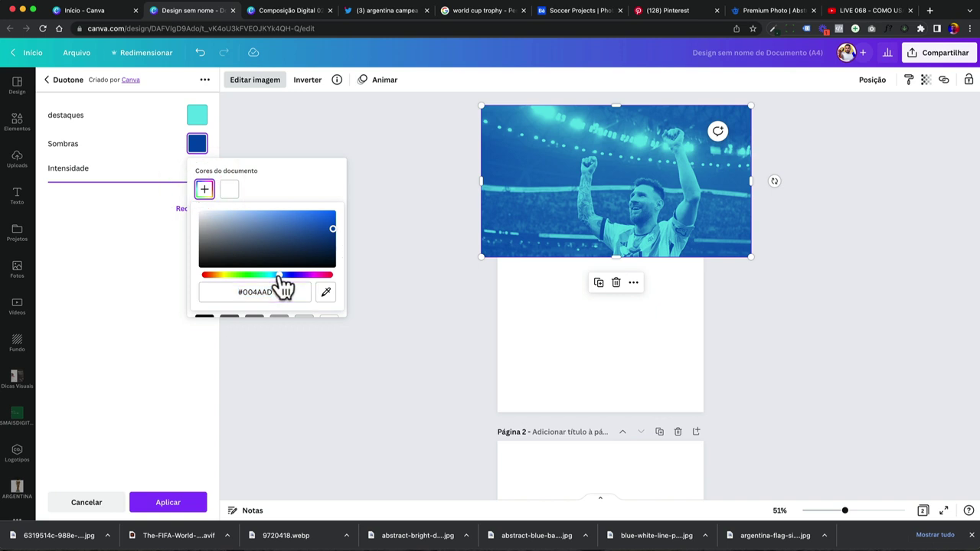
left_click_drag(279, 278, 276, 277)
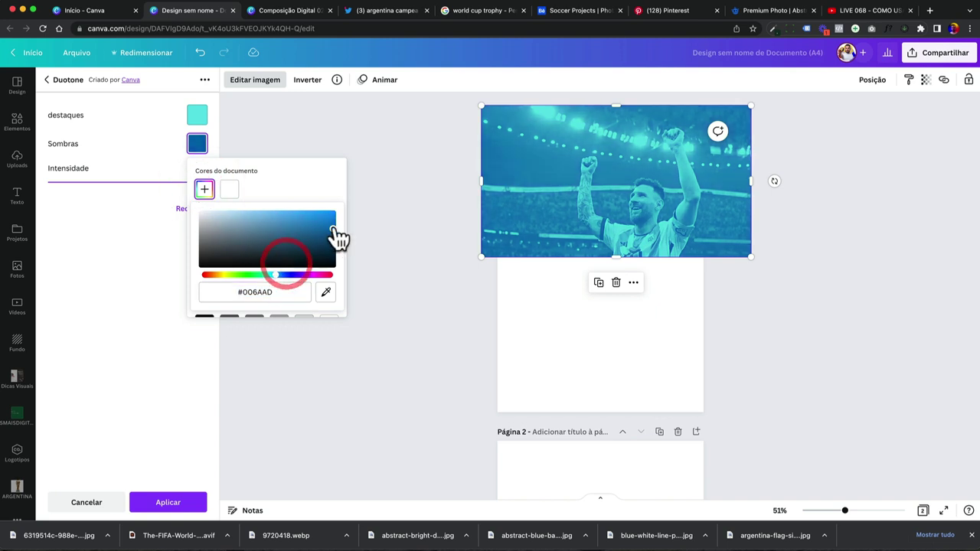
left_click_drag(335, 229, 329, 223)
left_click(163, 503)
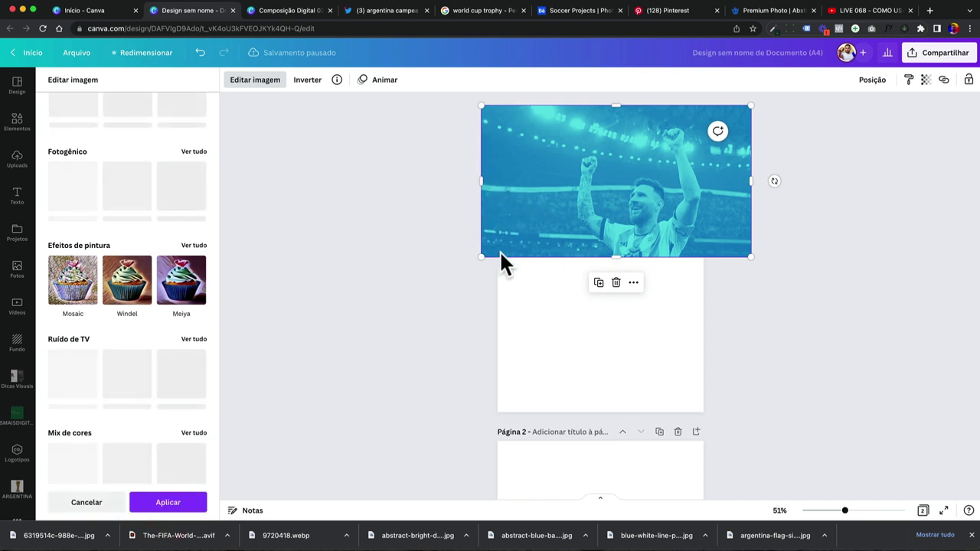
left_click(584, 271)
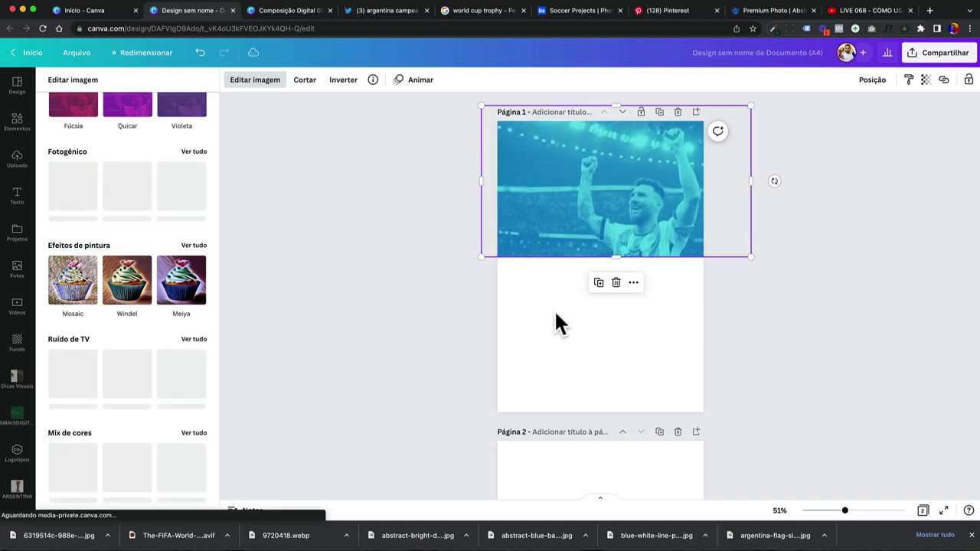
left_click(558, 283)
left_click(542, 291)
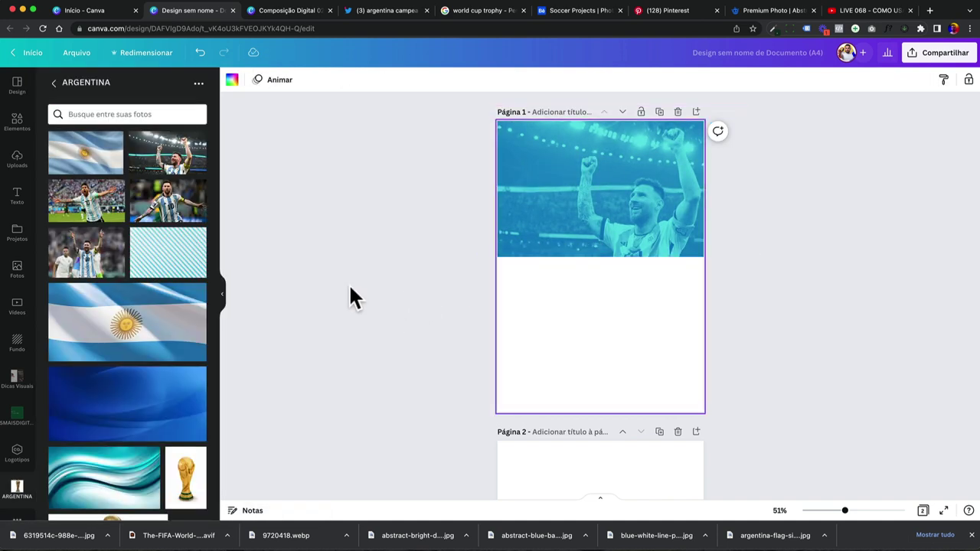
Add the ARGENTINA folder's photo of Messi with arms spread wide to page 1 and remove its background
left_click(87, 202)
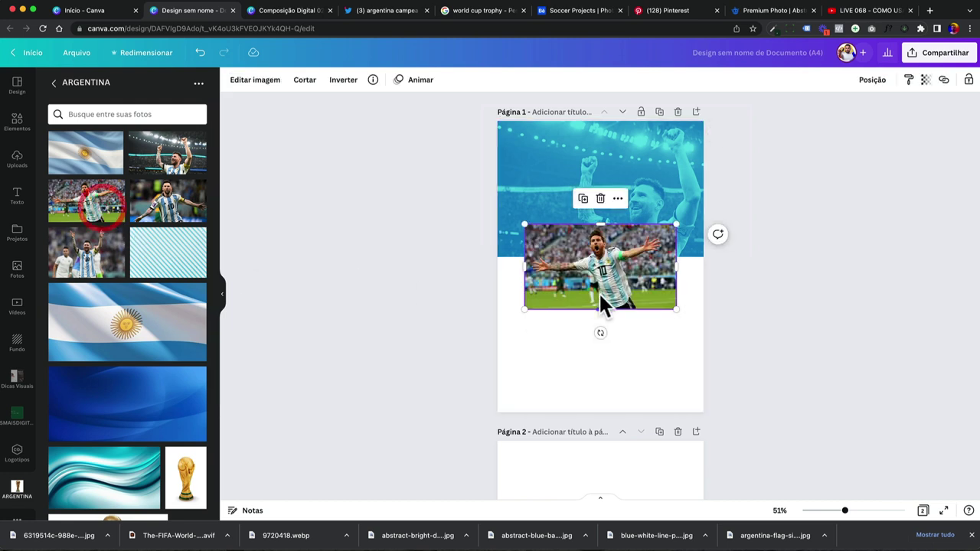
left_click(272, 81)
left_click(171, 181)
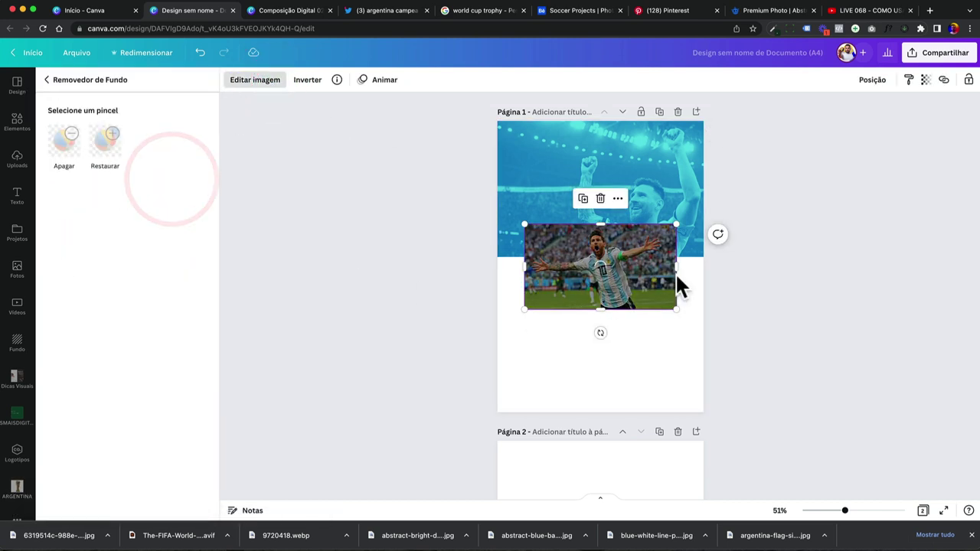
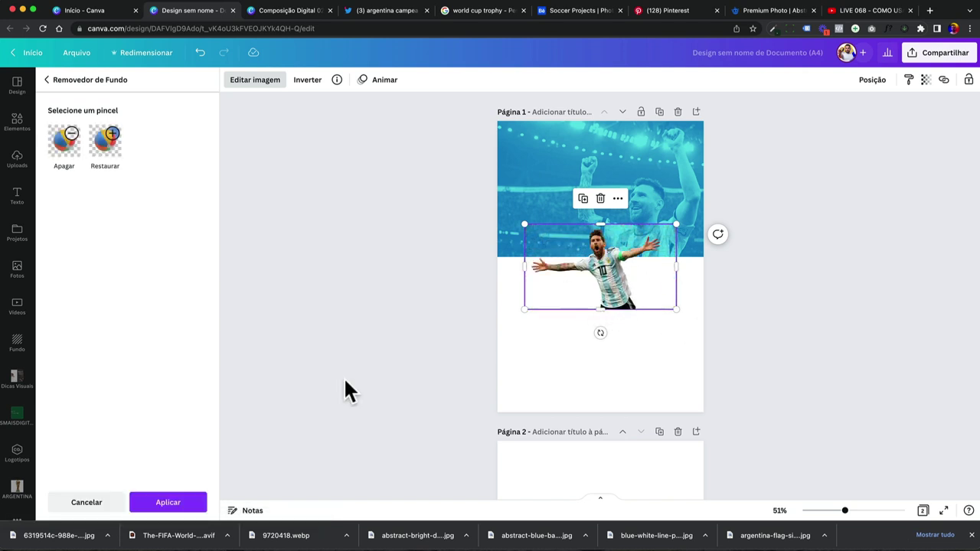
left_click(158, 503)
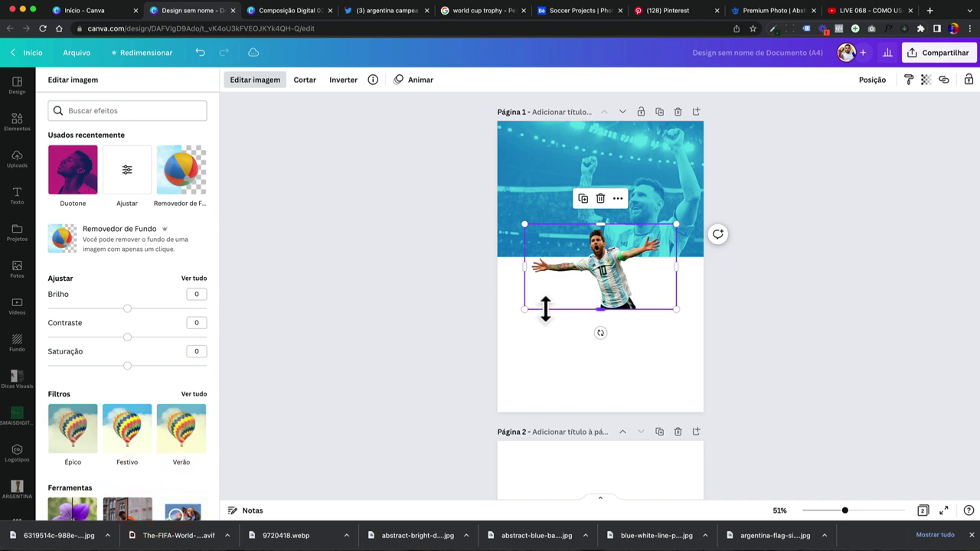
Enlarge the open-armed Messi cutout to about page width and place it at the bottom of page 1
left_click_drag(527, 309, 459, 367)
mouse_move(633, 322)
left_mouse_down()
mouse_move(623, 322)
mouse_move(650, 322)
mouse_move(641, 322)
left_mouse_up()
left_click_drag(424, 360, 485, 332)
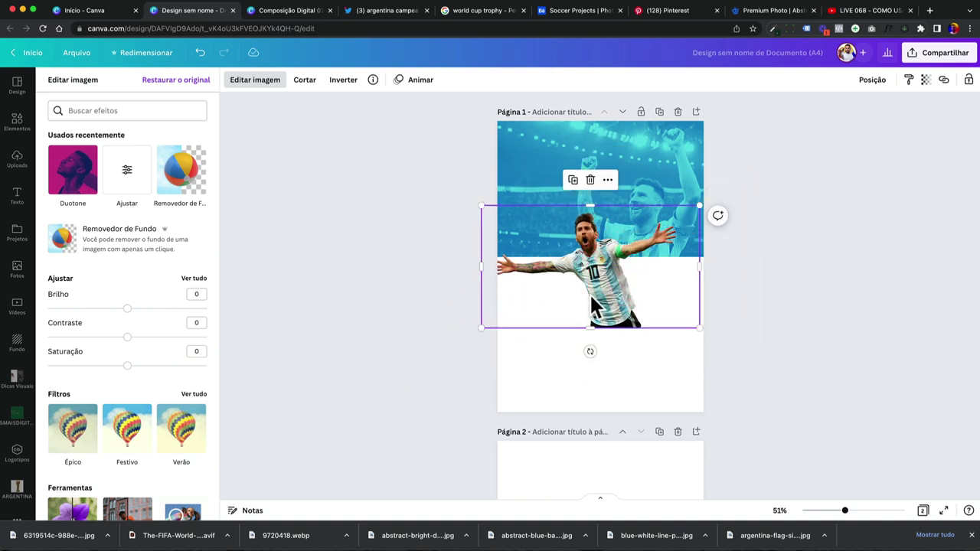
left_click_drag(590, 293, 602, 337)
left_click(529, 231)
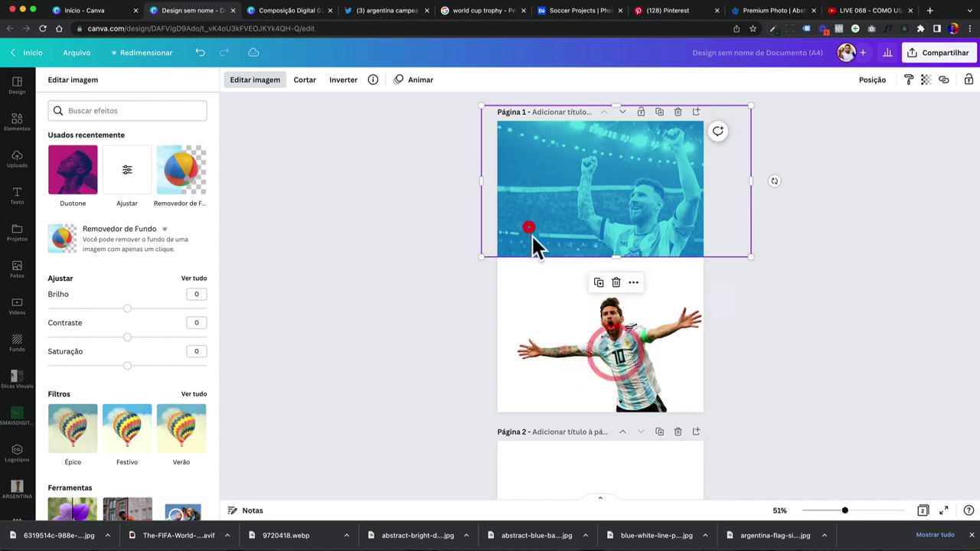
left_click(81, 258)
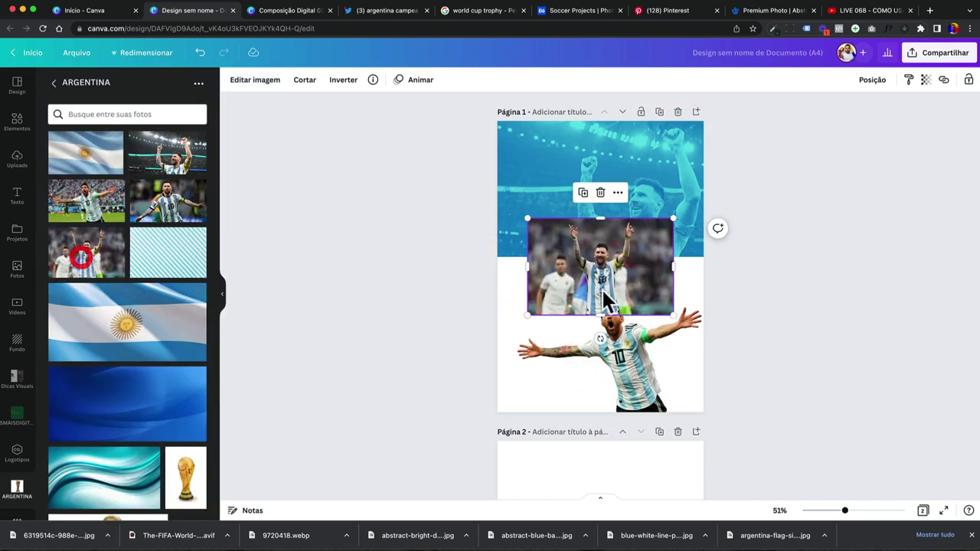
left_click_drag(617, 282, 514, 53)
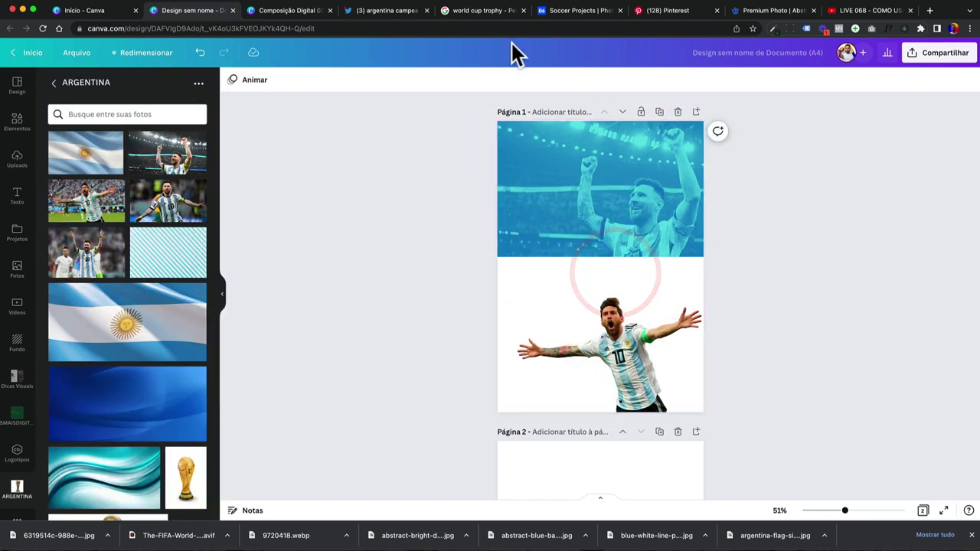
Switch to Freepik, search its photos for "messi" and look through the results
left_click(470, 13)
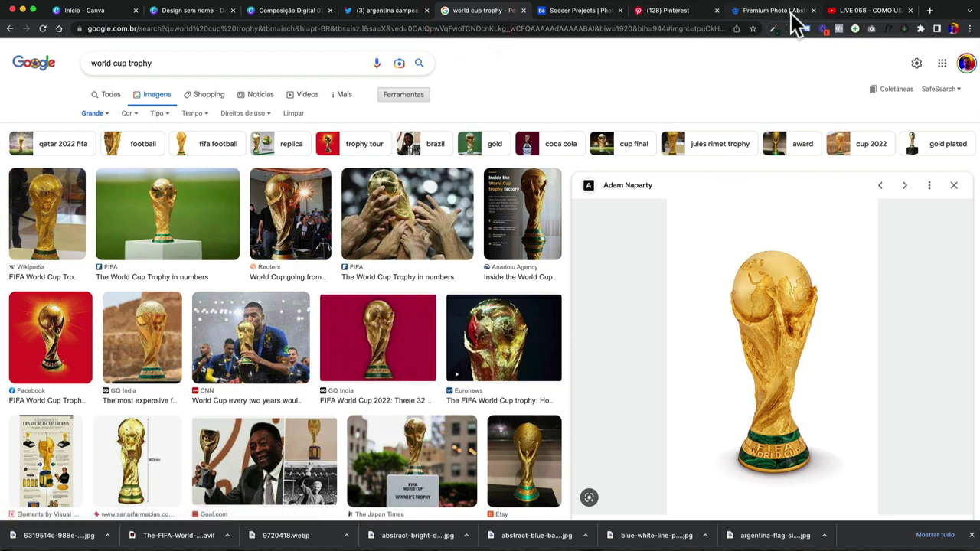
left_click(791, 13)
left_click(97, 232)
double_click(250, 56)
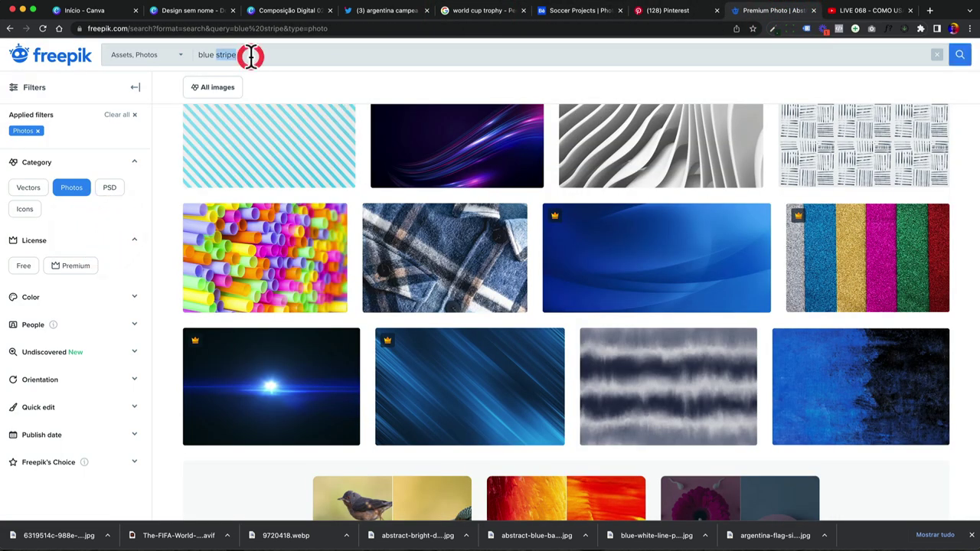
triple_click(250, 56)
type("ne")
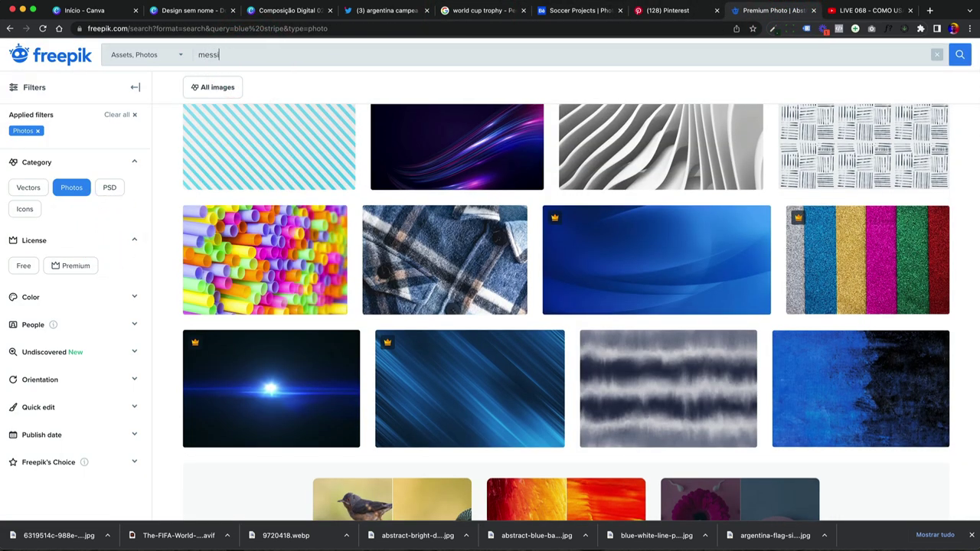
type("ssi")
key("Return")
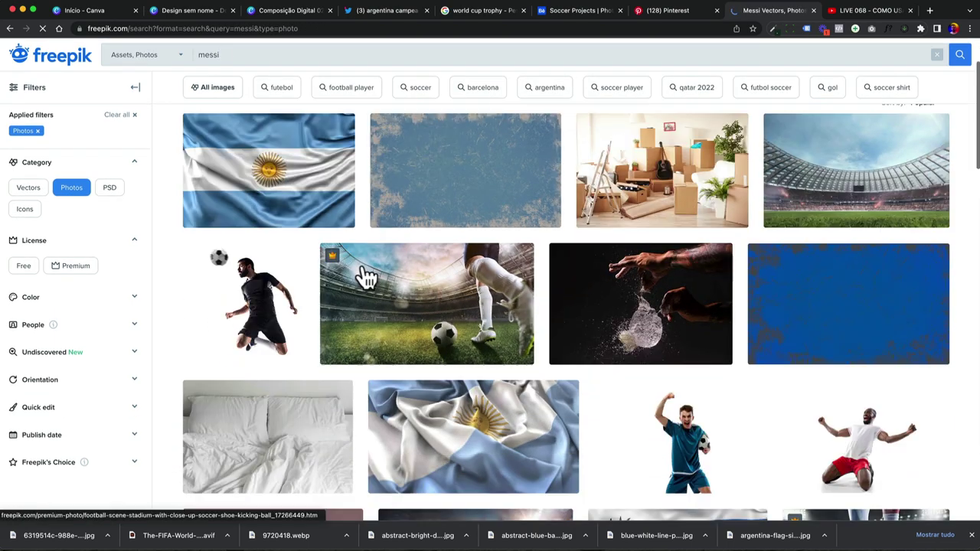
scroll(361, 273, "down", 5)
scroll(361, 273, "up", 6)
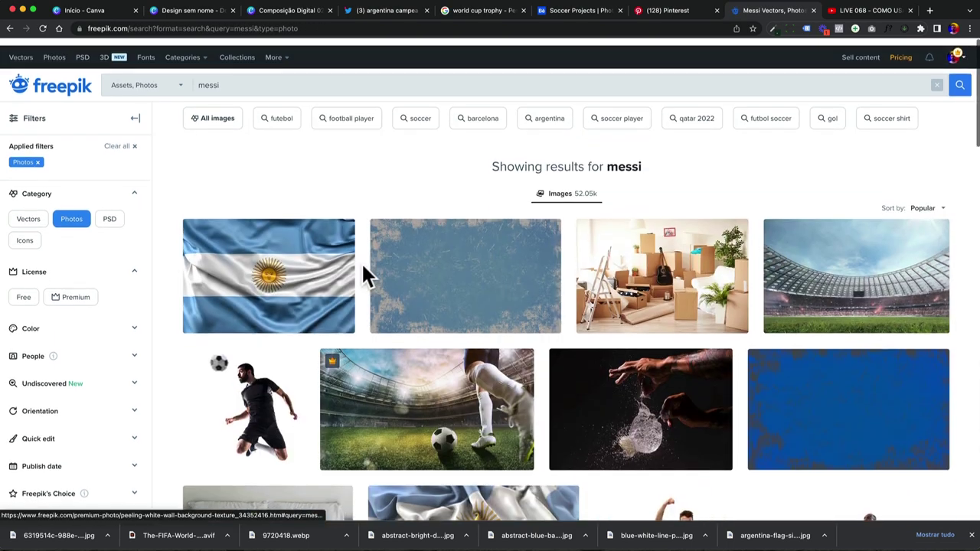
Switch to Google Images, search for "messi" and limit the results to large images
left_click(594, 13)
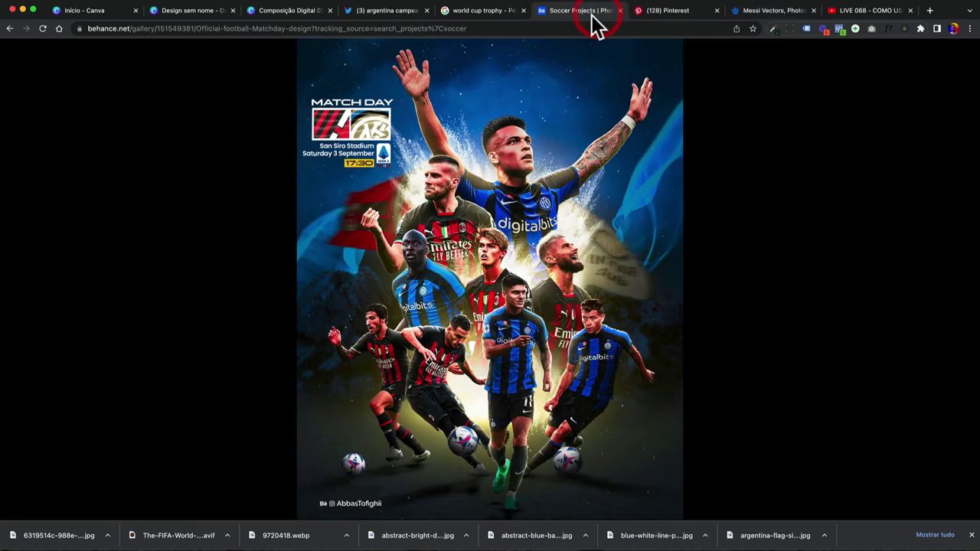
left_click(483, 12)
left_click(196, 66)
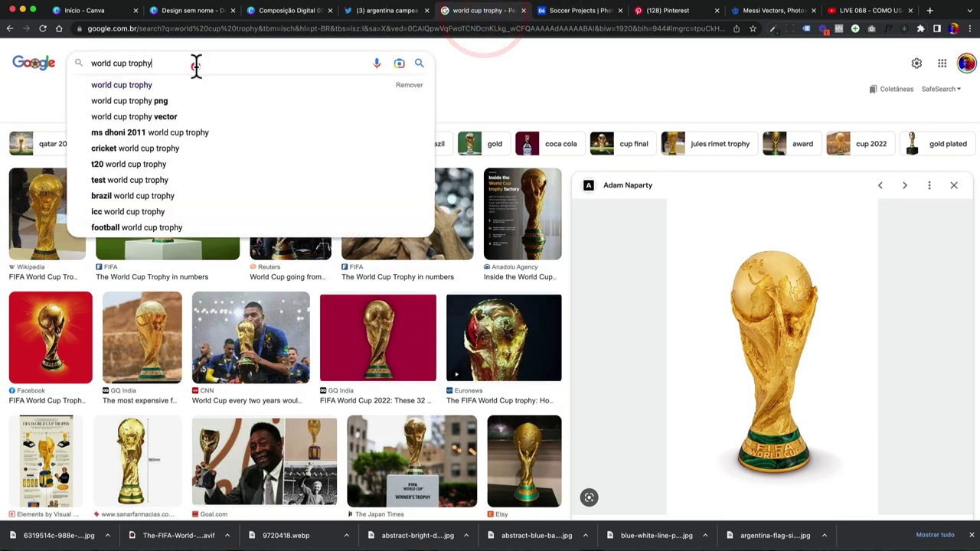
triple_click(195, 65)
type("messi")
key("Return")
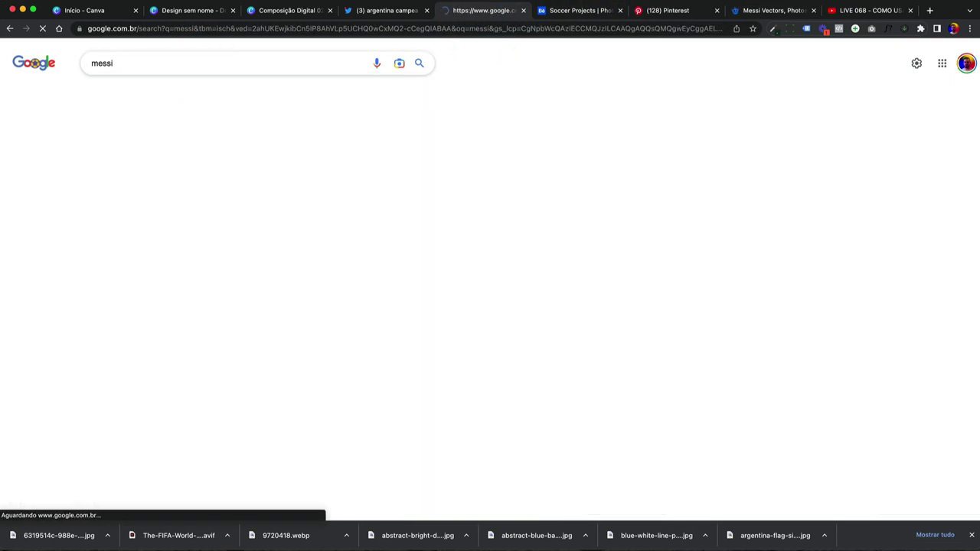
left_click(403, 94)
left_click(107, 112)
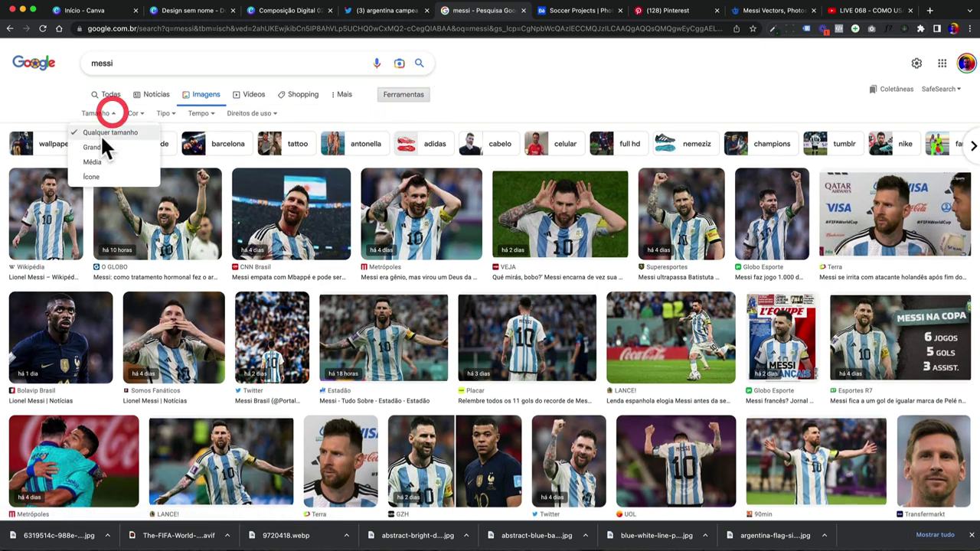
left_click(101, 146)
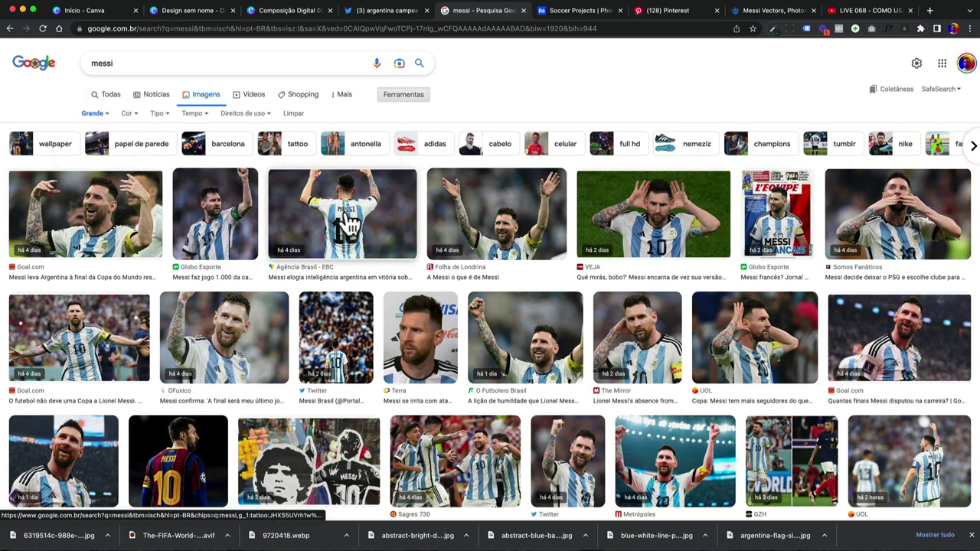
scroll(344, 219, "down", 3)
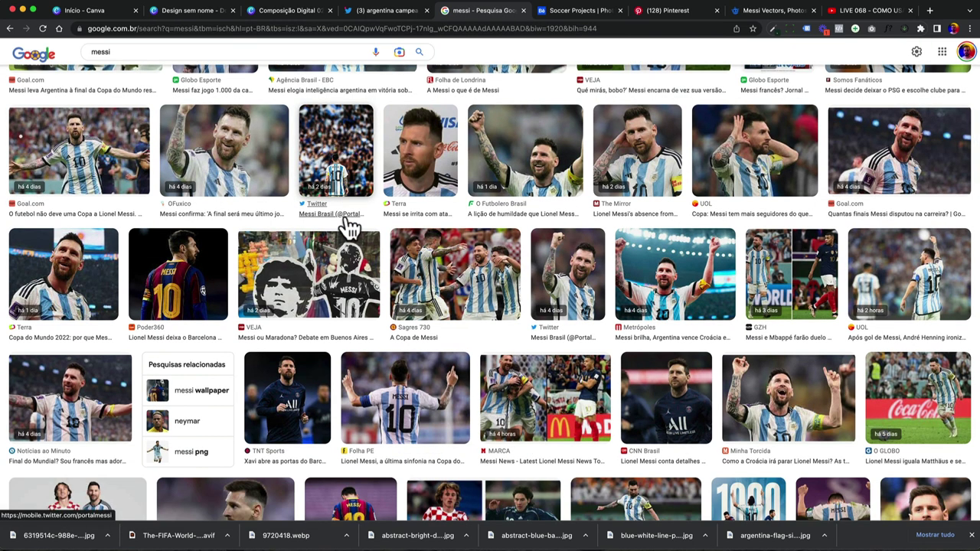
scroll(348, 225, "up", 5)
left_click(162, 114)
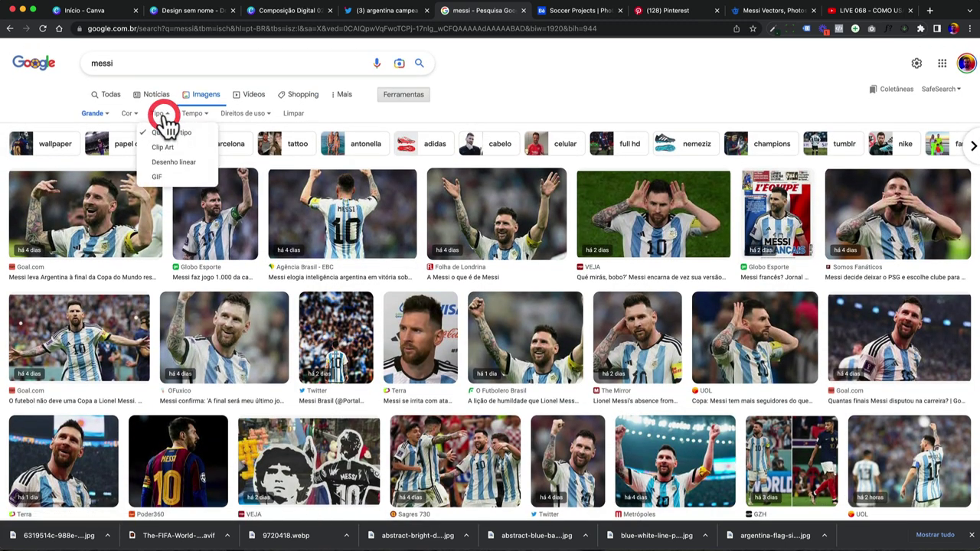
left_click(193, 113)
left_click(270, 115)
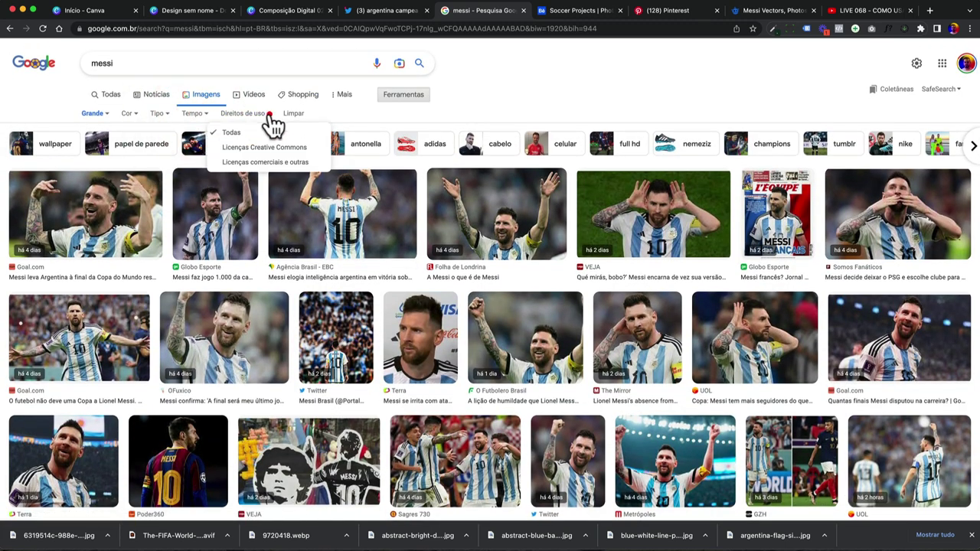
left_click(253, 115)
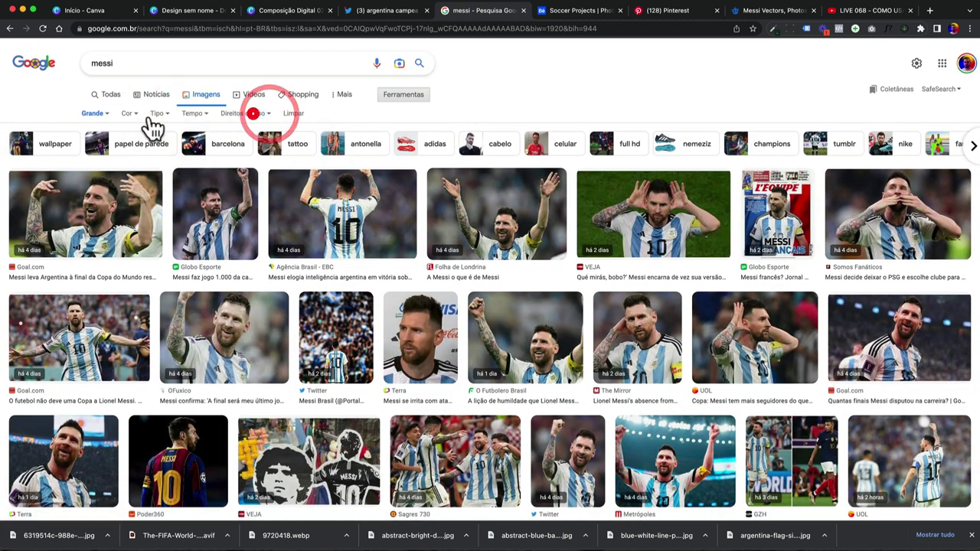
left_click(386, 117)
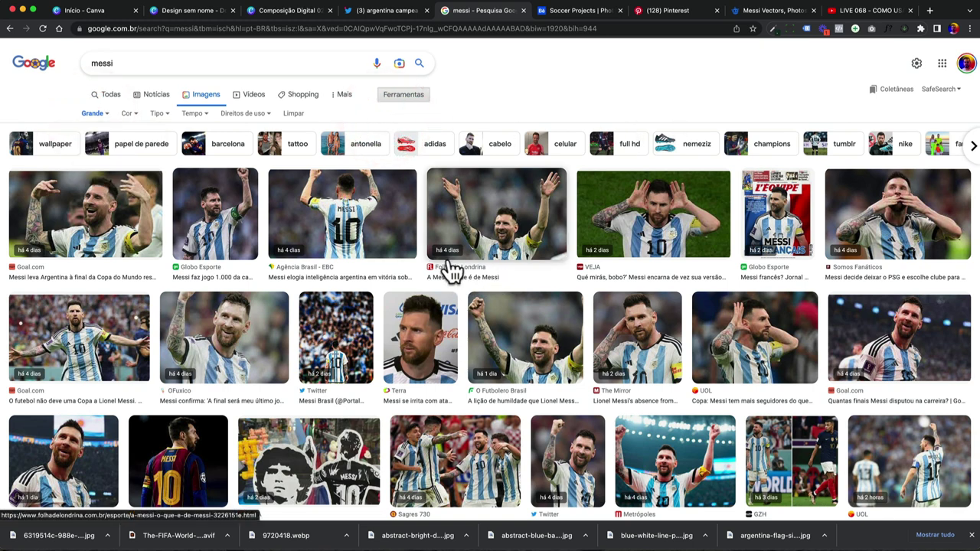
Browse the Messi image results and open the Encyclopedia Britannica photo of Messi kicking the ball
scroll(452, 276, "down", 5)
scroll(452, 271, "down", 3)
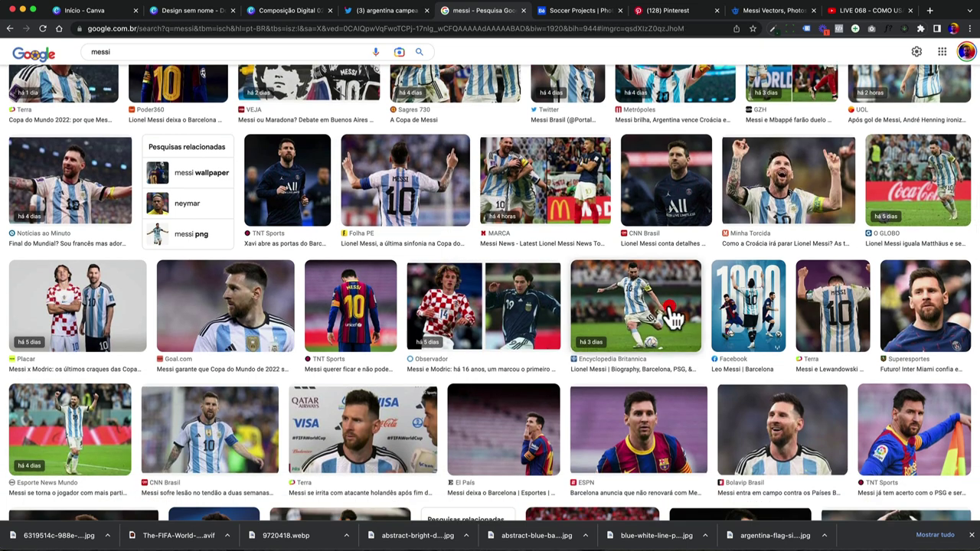
left_click(672, 318)
right_click(761, 217)
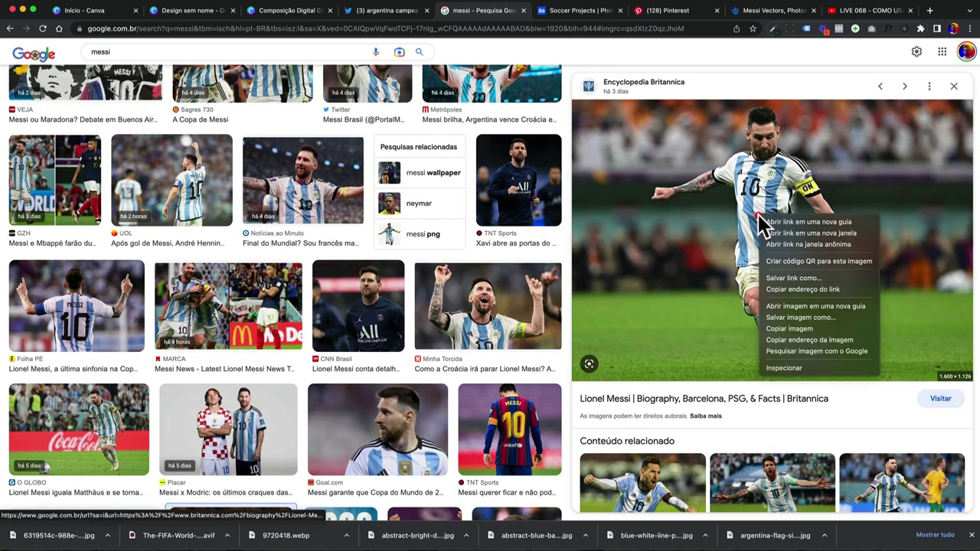
left_click(788, 327)
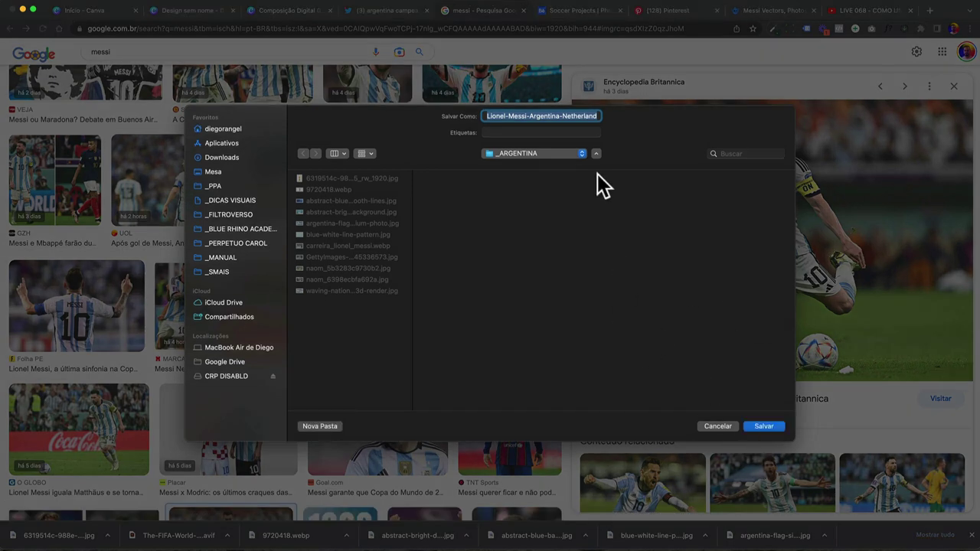
key("Right")
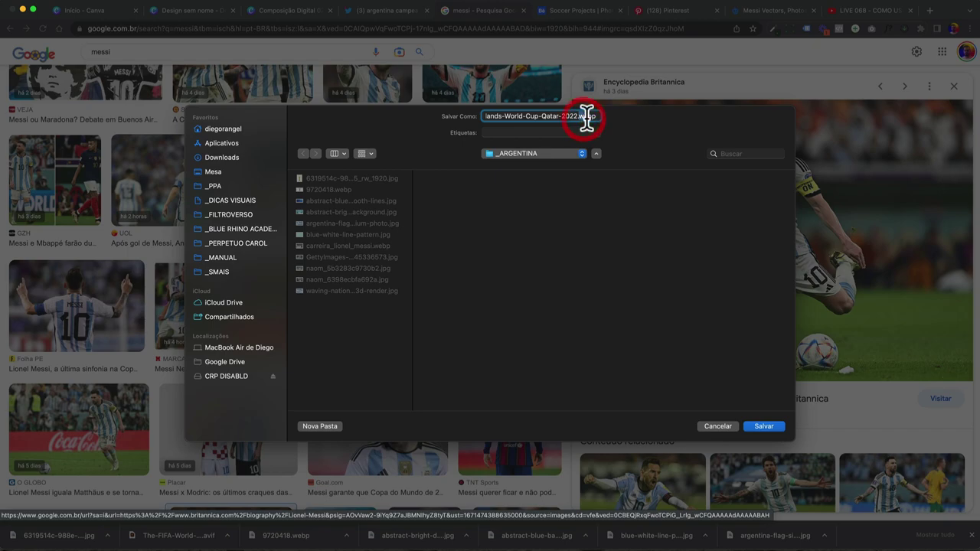
left_click(710, 429)
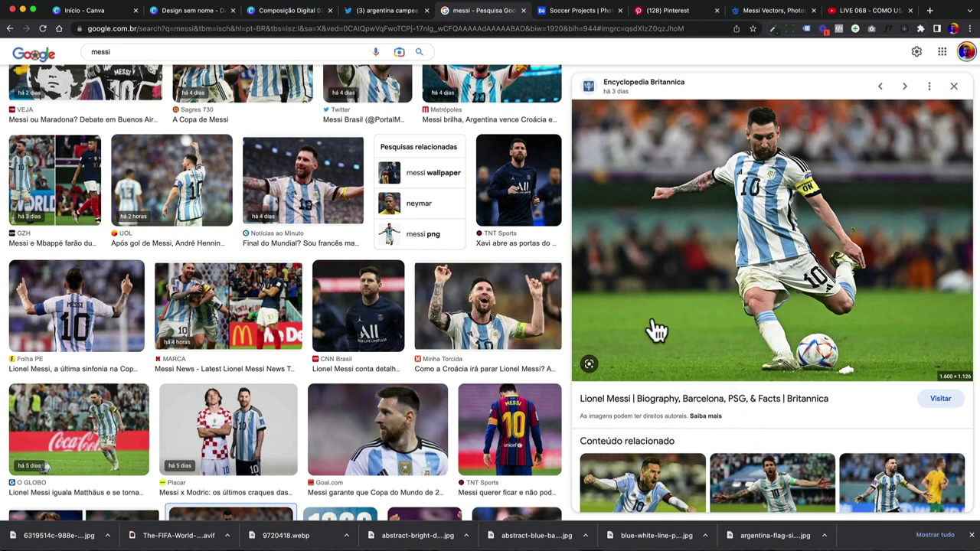
Open the kicking photo's Britannica source page, enlarge the picture and save it as a WebP file in the _ARGENTINA folder
left_click(652, 320)
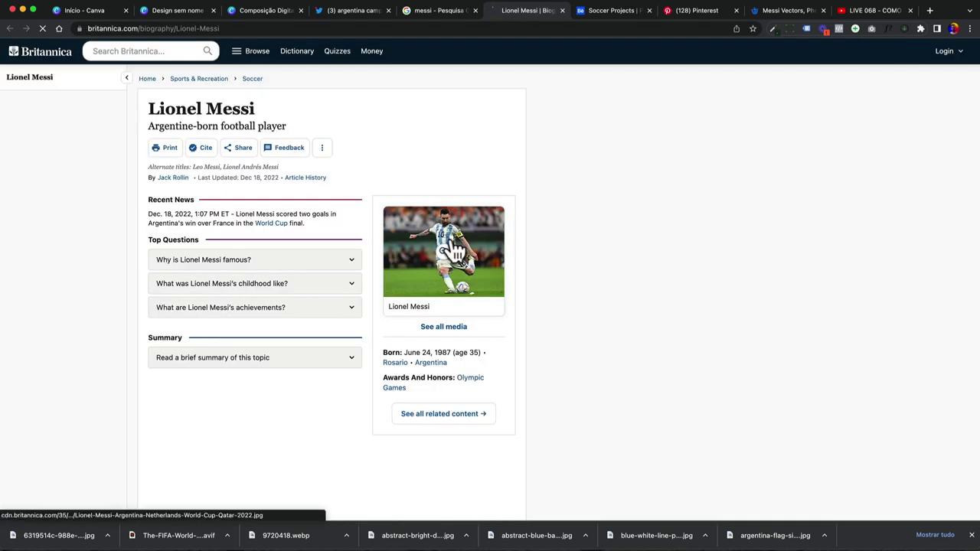
left_click(437, 252)
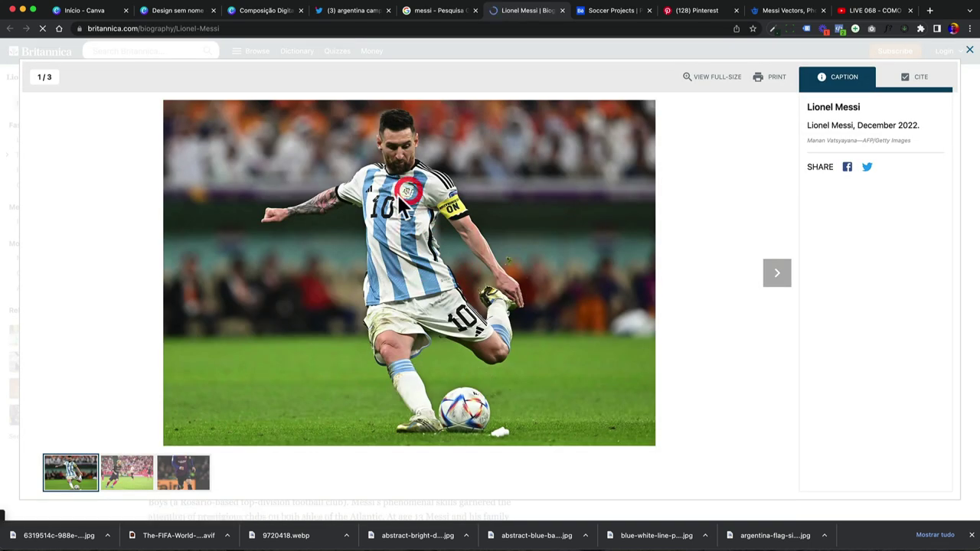
right_click(398, 196)
left_click(418, 215)
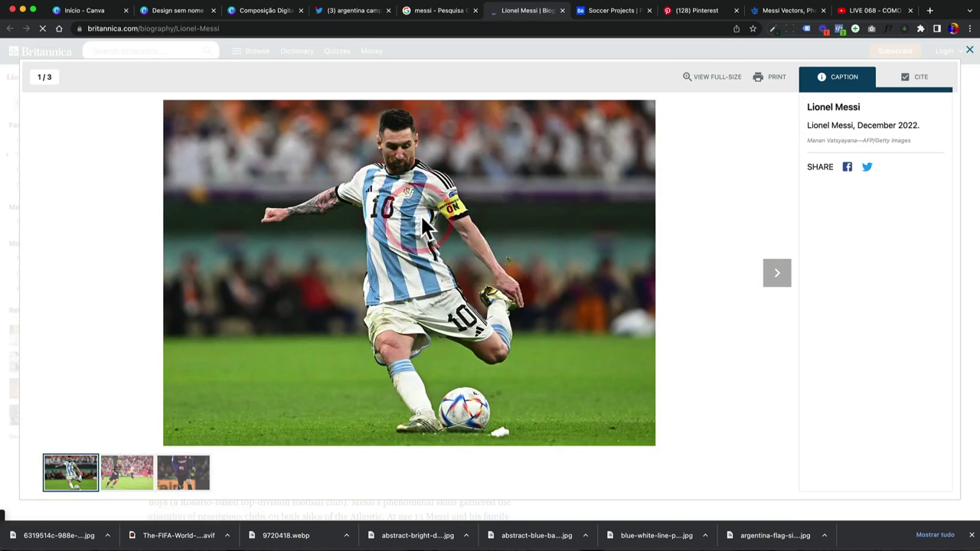
key("Right")
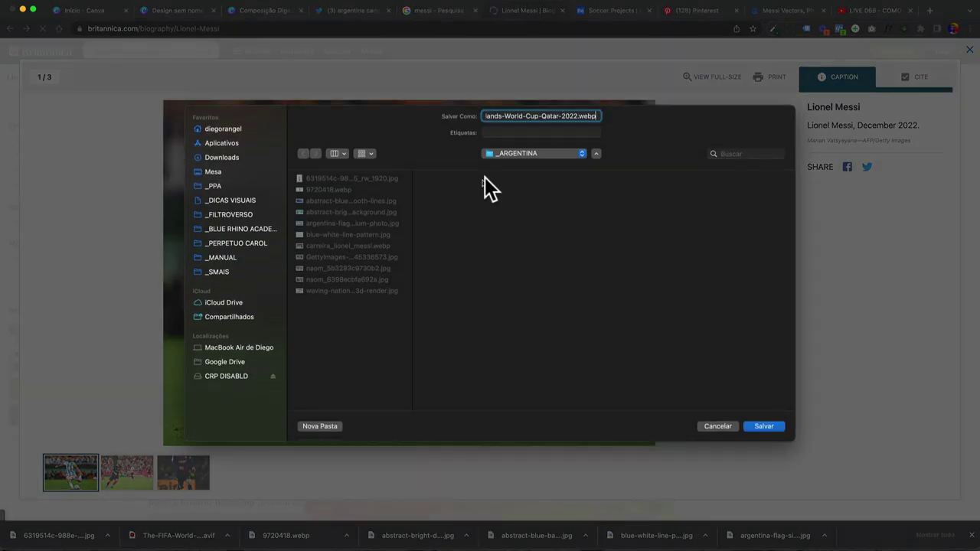
left_click(757, 428)
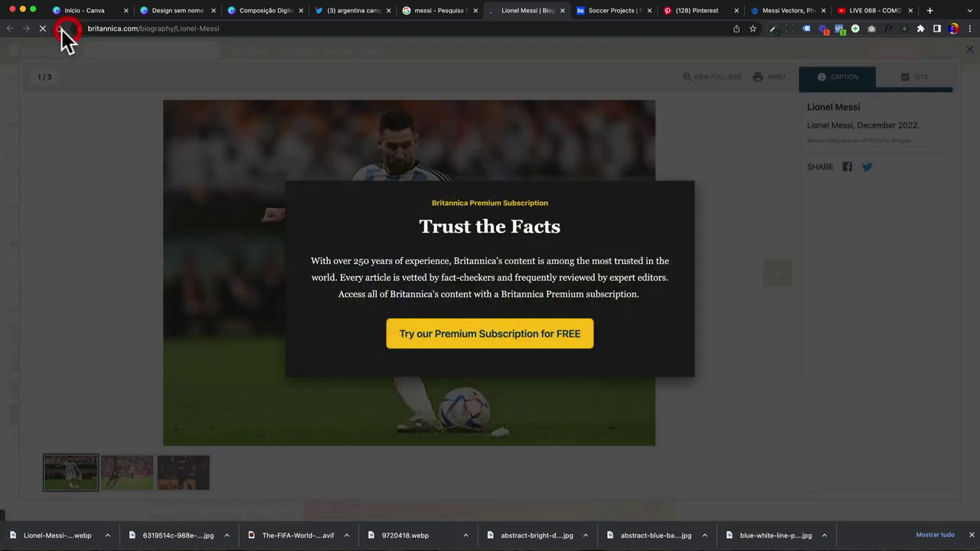
Search Google for "convert webp to png" and open Convertio's WEBP to PNG converter
left_click(59, 28)
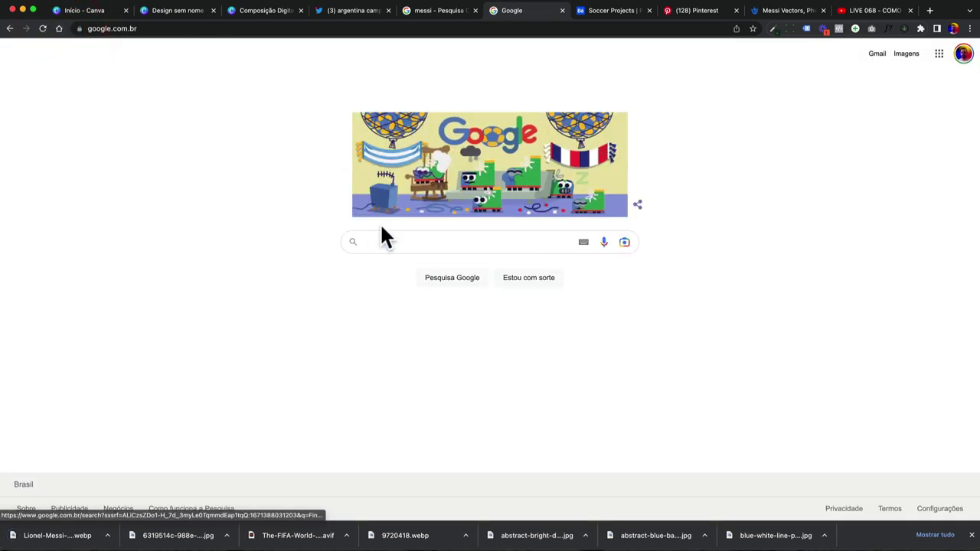
left_click(382, 237)
type("convert w")
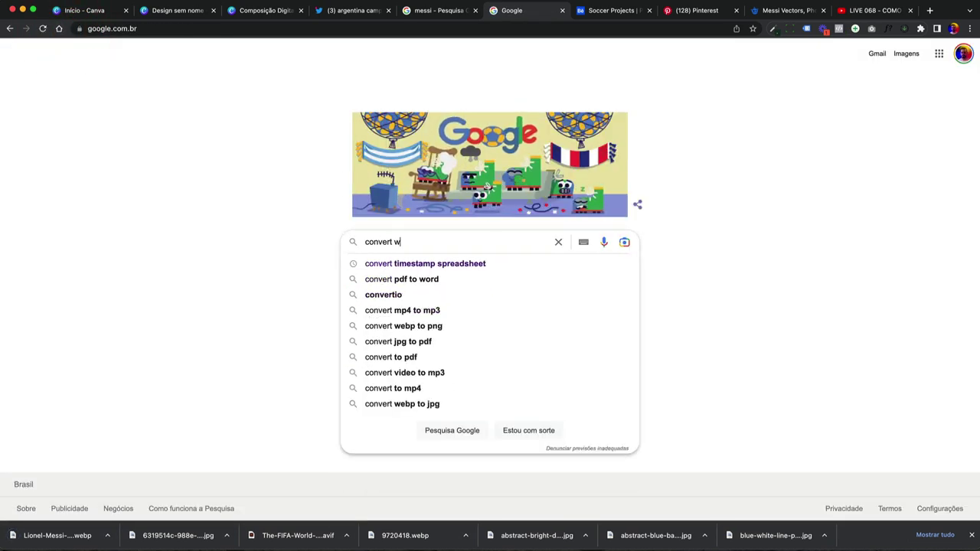
type("ebp to png")
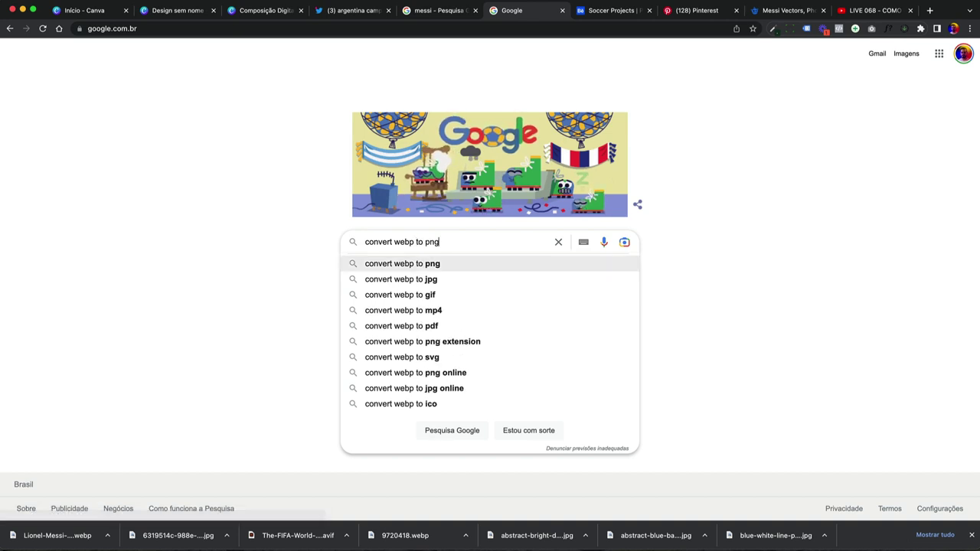
key("Return")
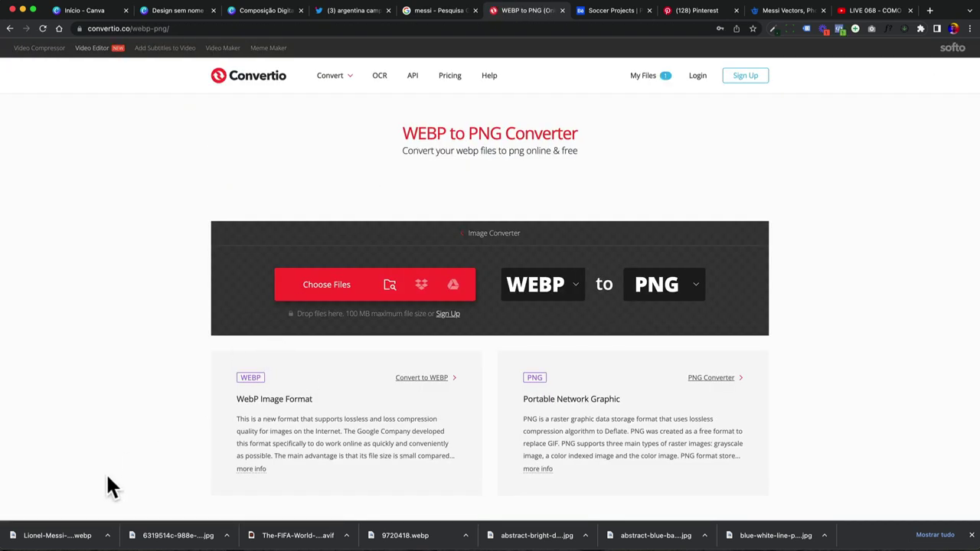
Convert the downloaded Lionel-Messi WebP file to PNG and save the result in the _ARGENTINA folder
left_click_drag(61, 532, 348, 292)
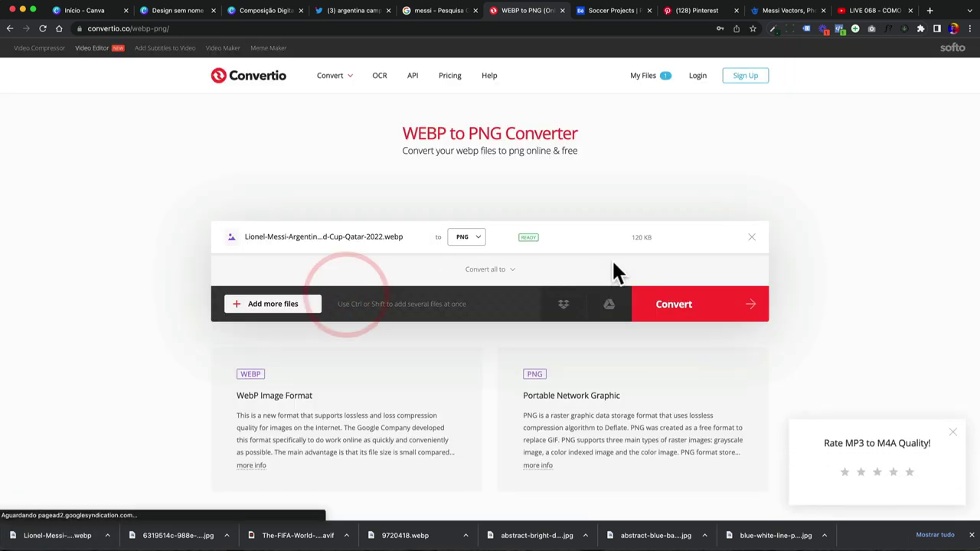
left_click(688, 316)
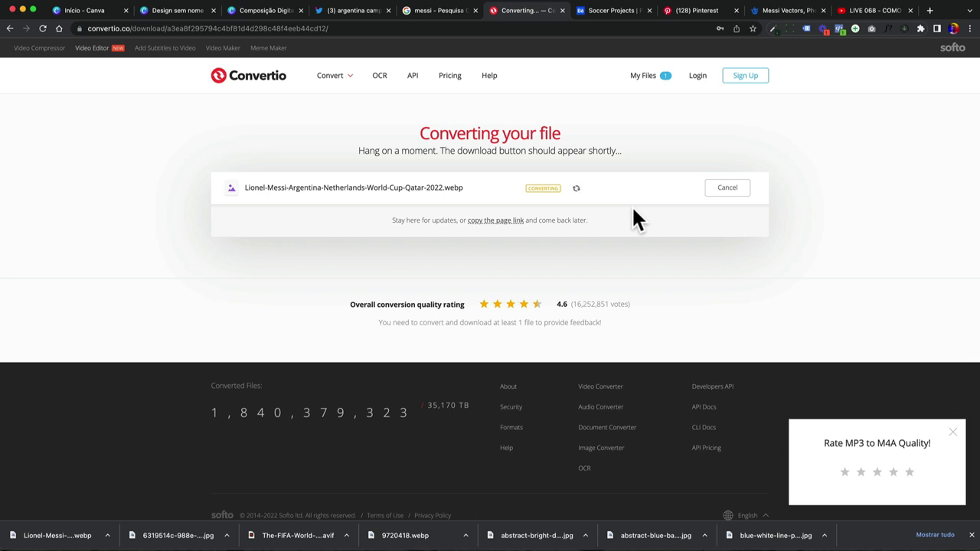
left_click(733, 198)
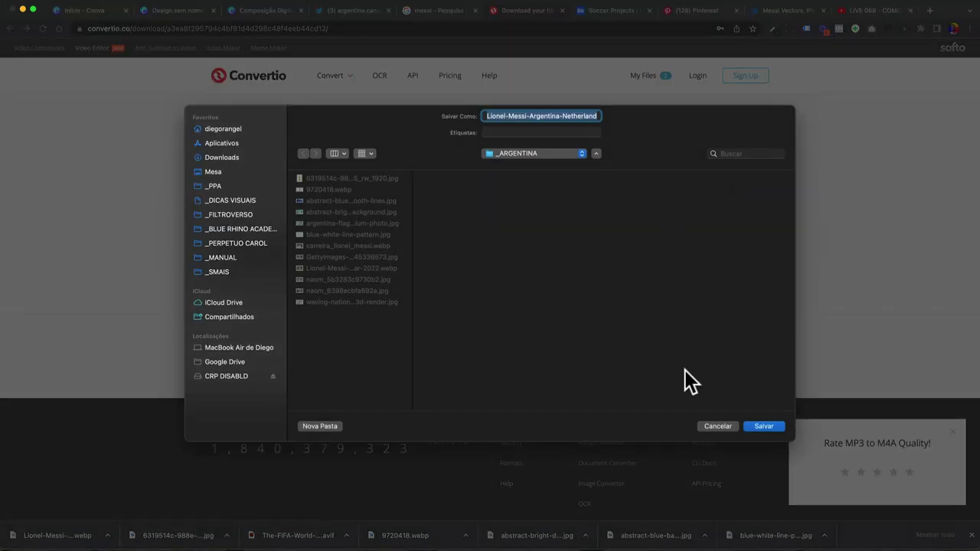
left_click(754, 426)
Switch to the Canva A4 design and upload the converted Lionel-Messi PNG to the ARGENTINA folder
left_click(170, 12)
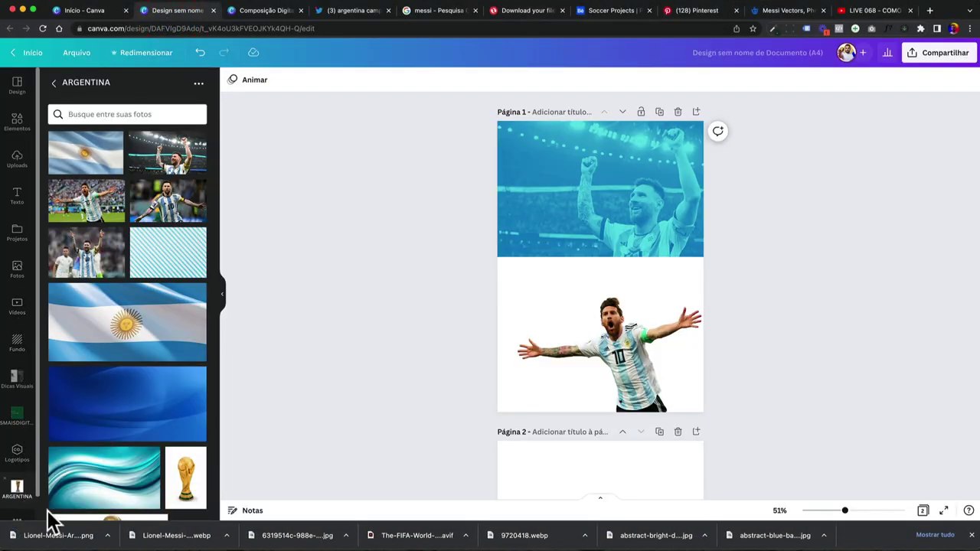
left_click_drag(47, 522, 130, 305)
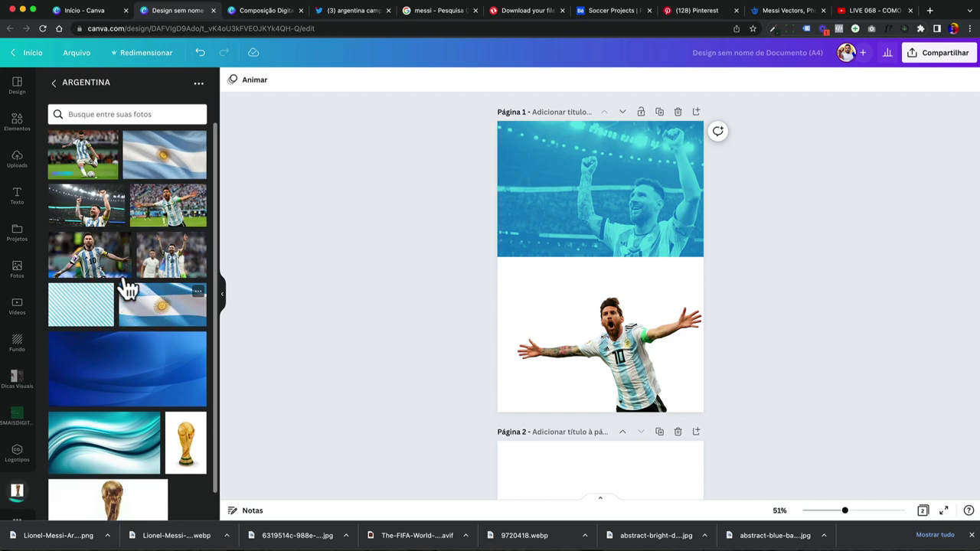
scroll(97, 172, "down", 1)
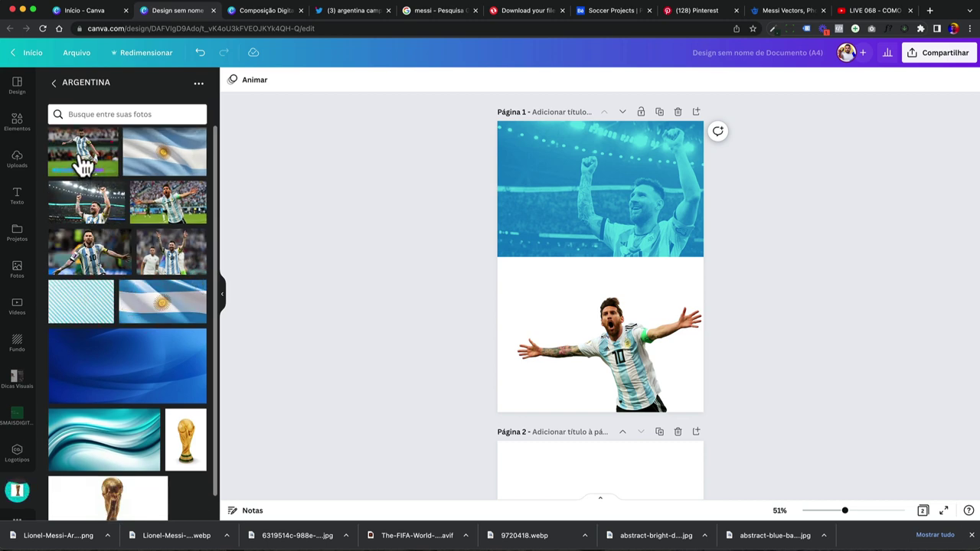
Add the photo of Messi kicking the ball to page 1 and apply the background remover to it
left_click(83, 162)
scroll(630, 269, "up", 5)
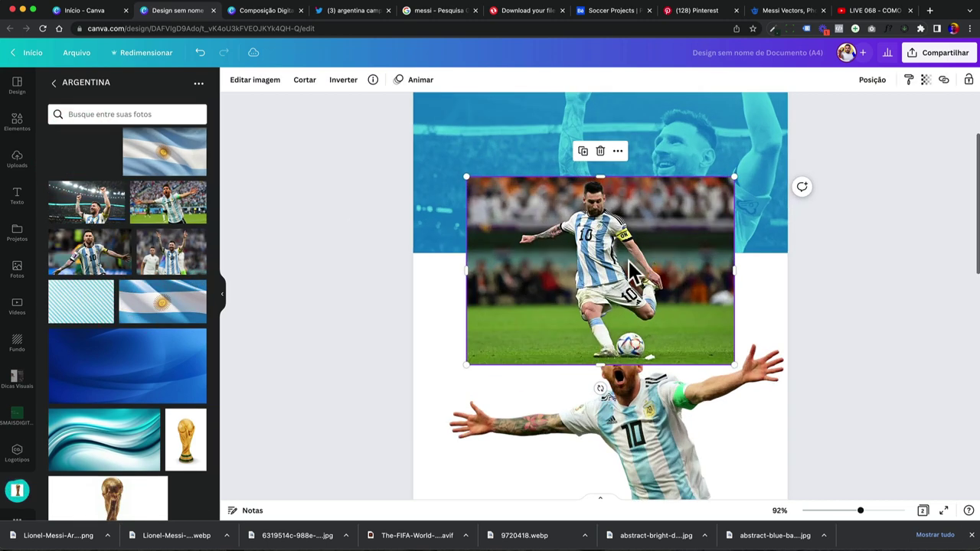
left_click(255, 82)
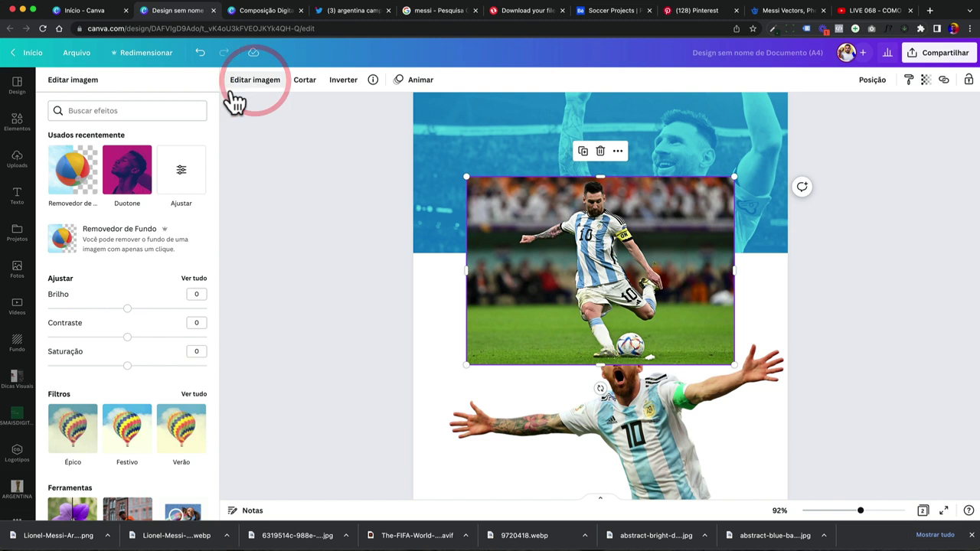
left_click(77, 182)
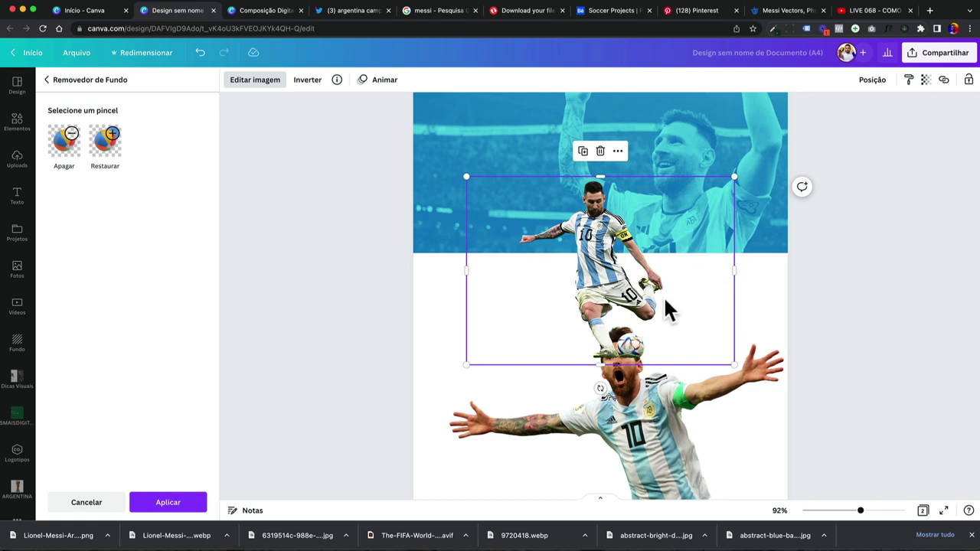
scroll(629, 350, "up", 10)
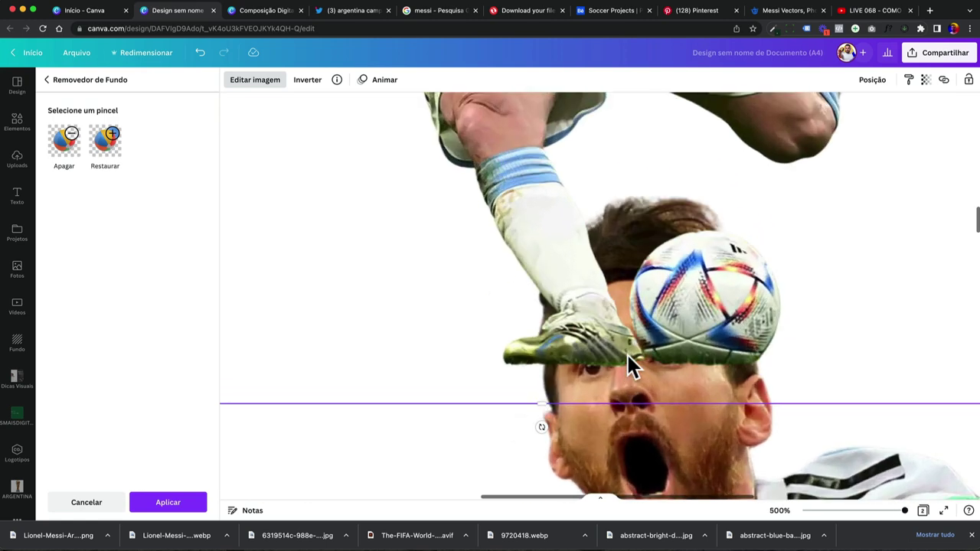
scroll(640, 361, "down", 10)
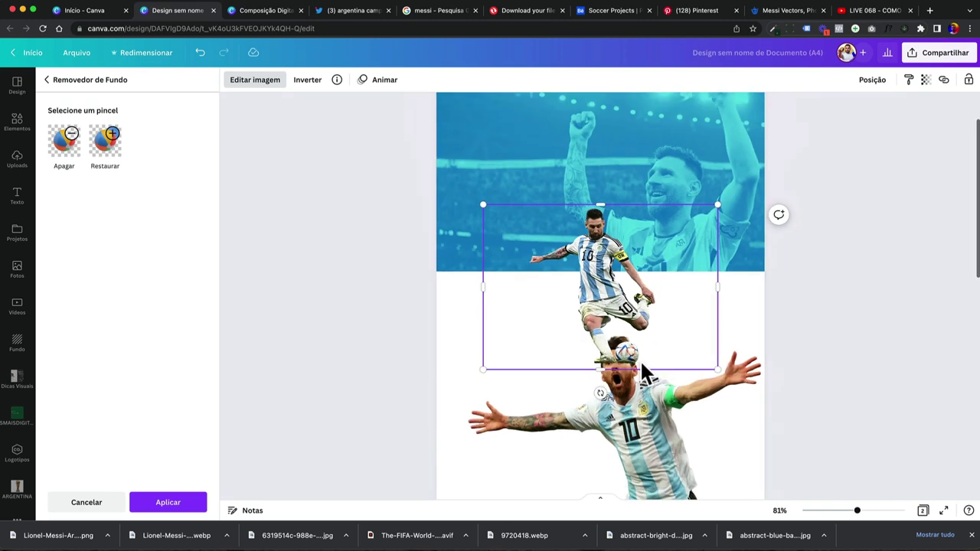
scroll(641, 361, "up", 3)
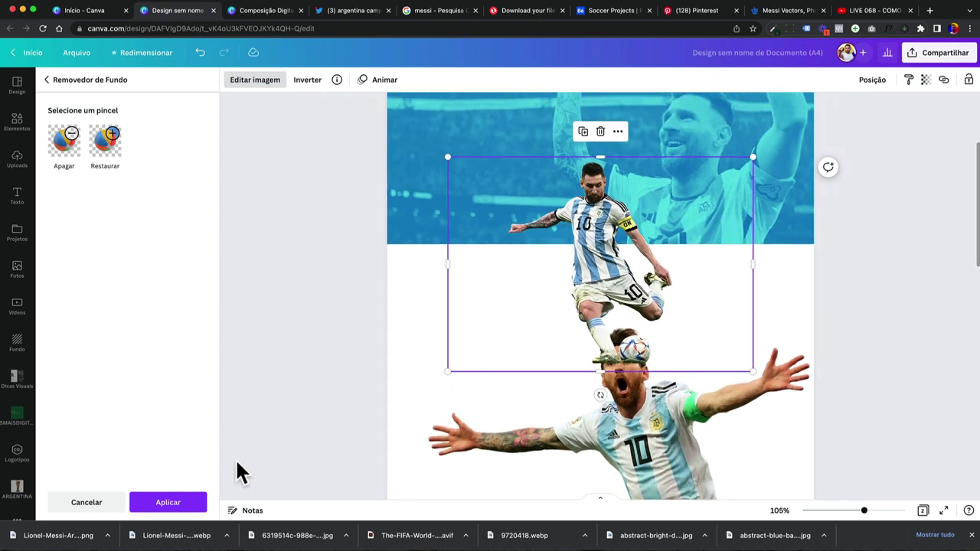
left_click(163, 502)
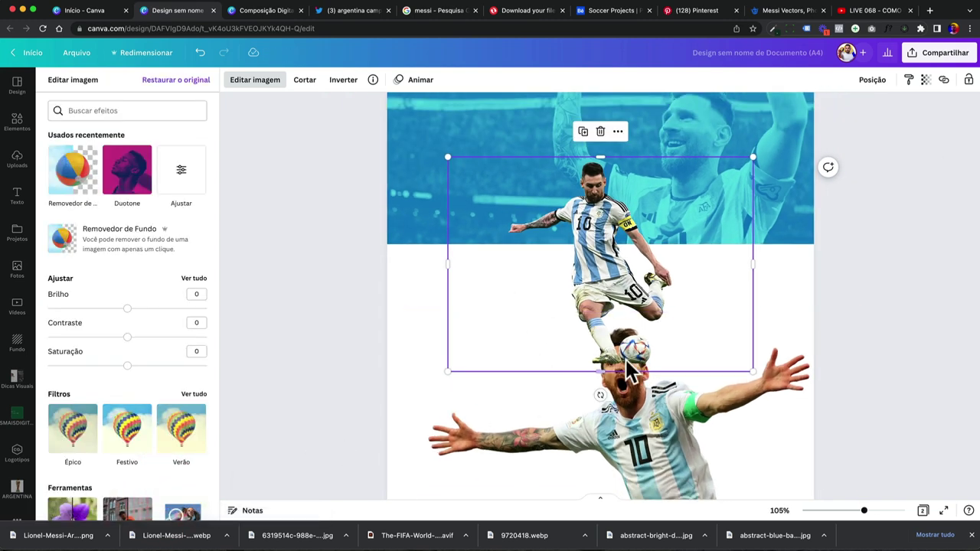
Crop the empty sides of the kicking Messi cutout, enlarge it and place it against page 1's left edge, overlapping the stadium photo
scroll(583, 369, "down", 5)
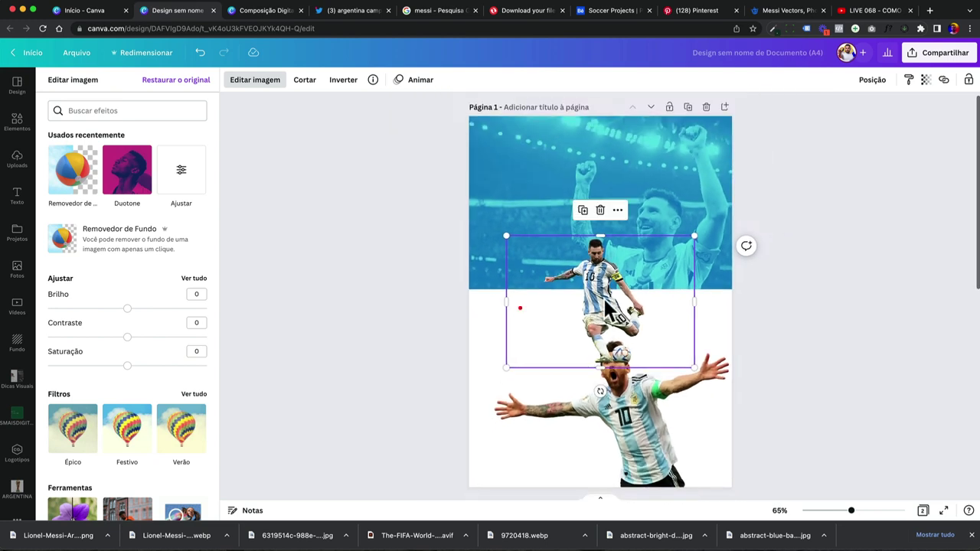
left_click_drag(504, 301, 542, 298)
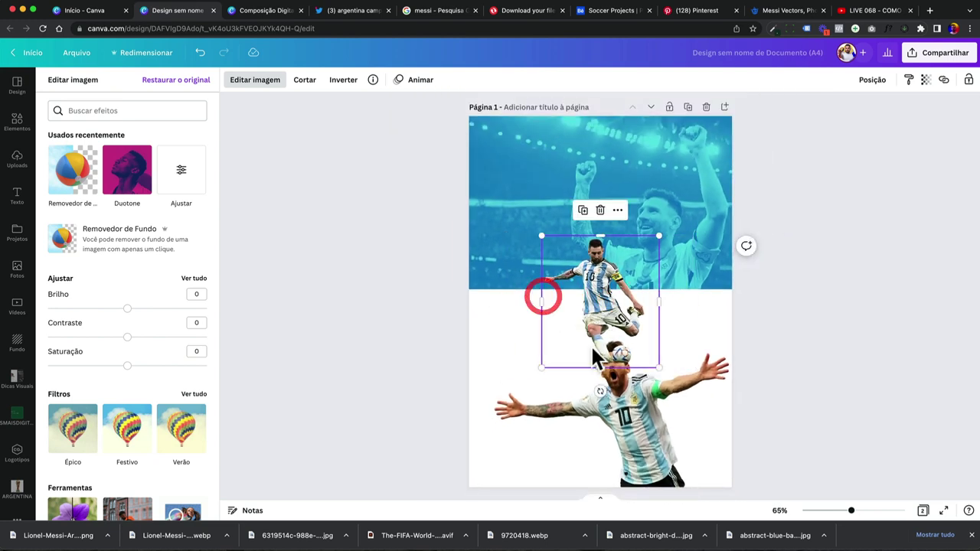
left_click_drag(542, 238, 467, 127)
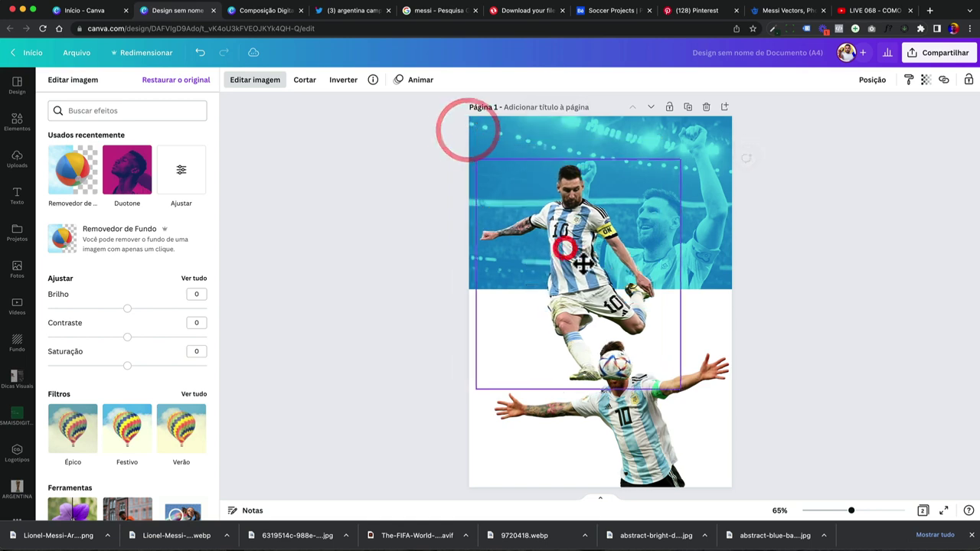
left_click_drag(564, 245, 578, 268)
left_click_drag(474, 395, 480, 405)
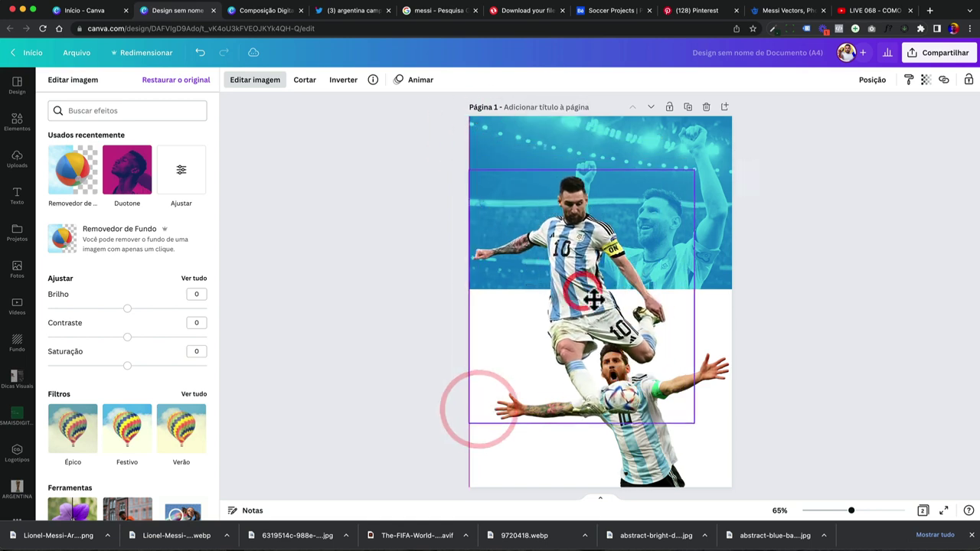
Reduce the open-armed Messi cutout to about four fifths of the page width and place it in page 1's bottom-left corner
left_click(693, 453)
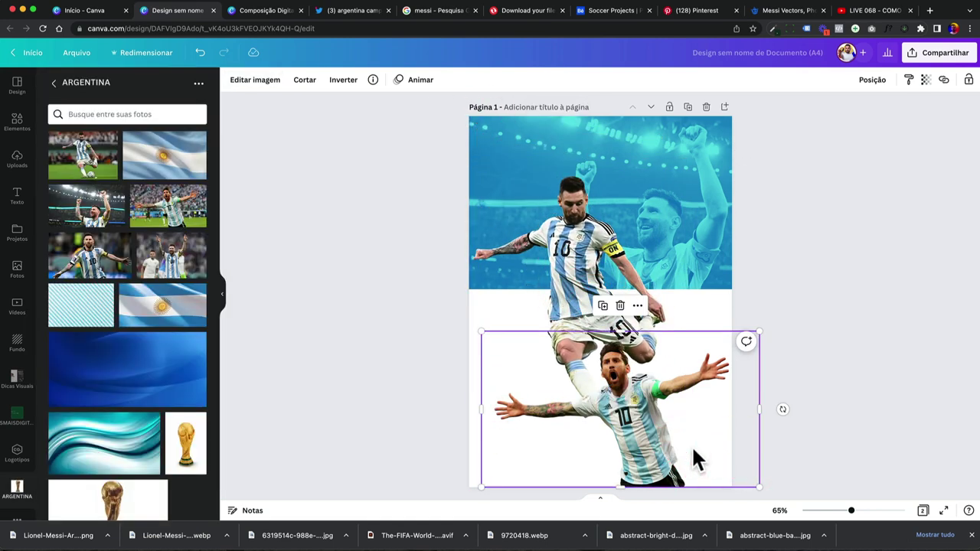
left_click_drag(750, 336, 671, 361)
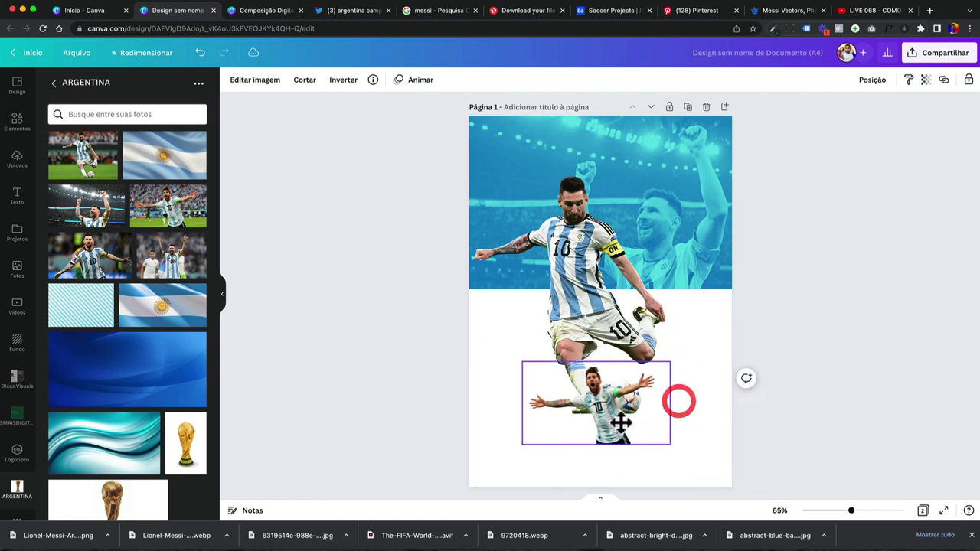
left_click_drag(623, 420, 602, 412)
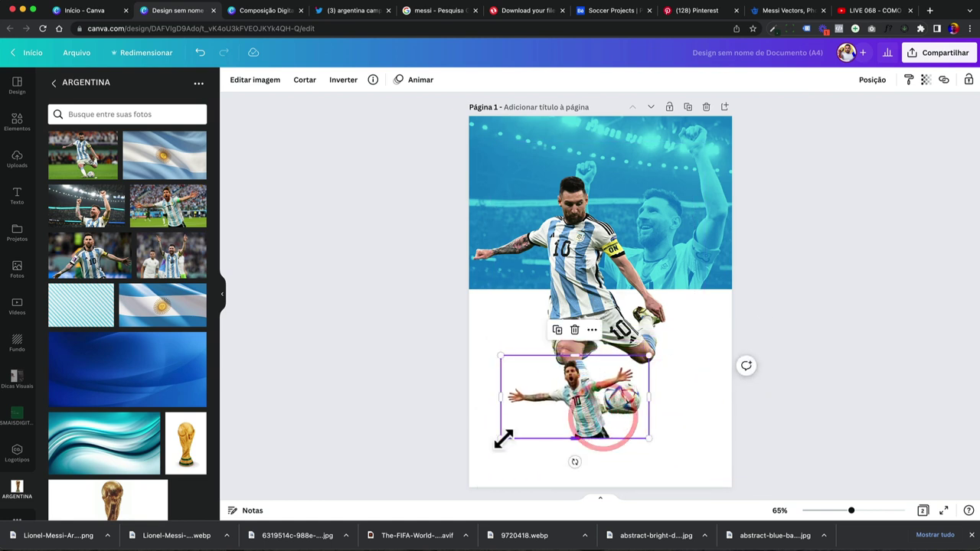
left_click_drag(499, 434, 440, 476)
left_click_drag(580, 417, 605, 432)
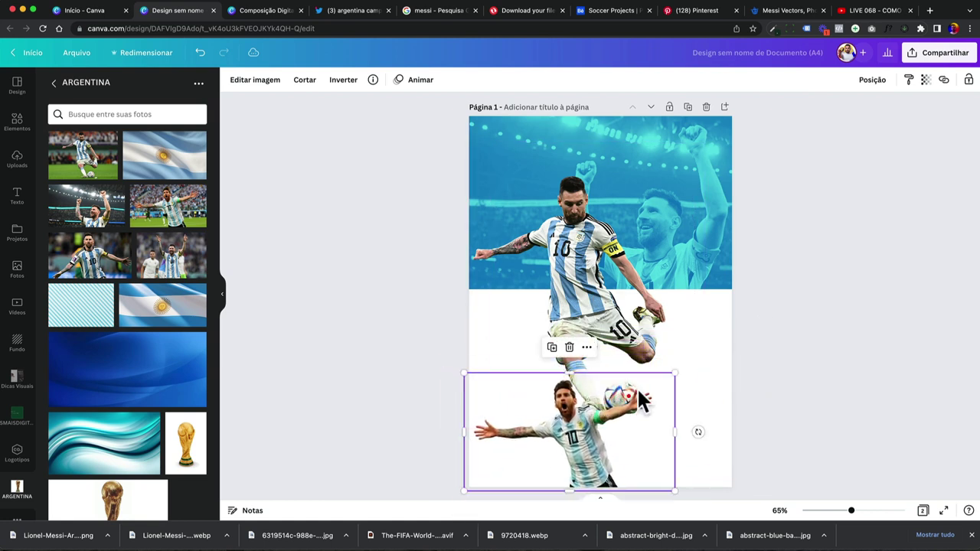
scroll(634, 392, "up", 5)
scroll(601, 448, "down", 3)
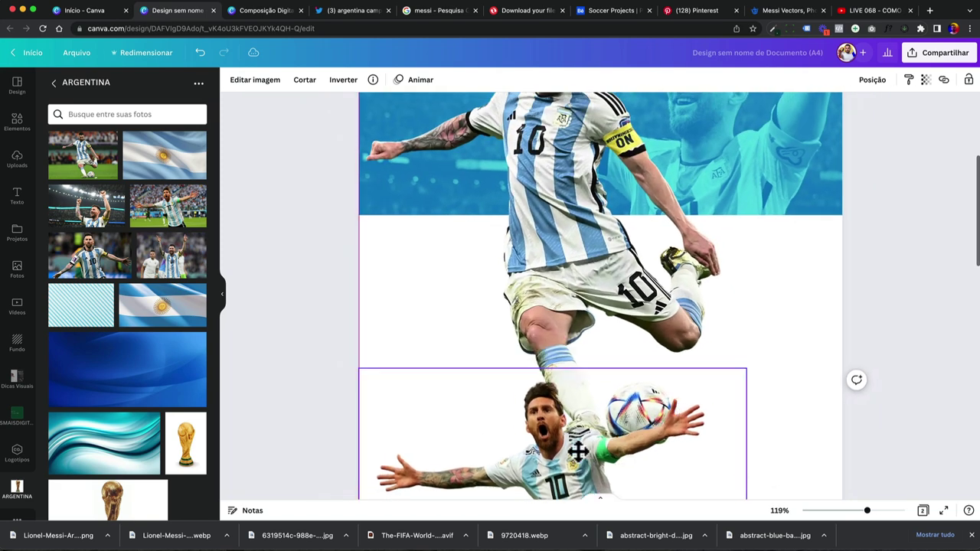
scroll(578, 452, "down", 5)
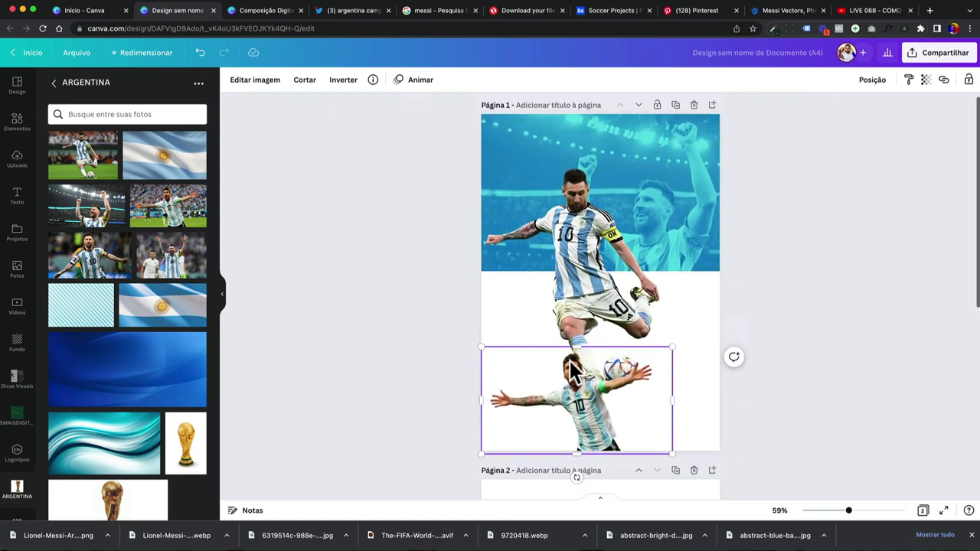
left_click(418, 294)
left_click(403, 305)
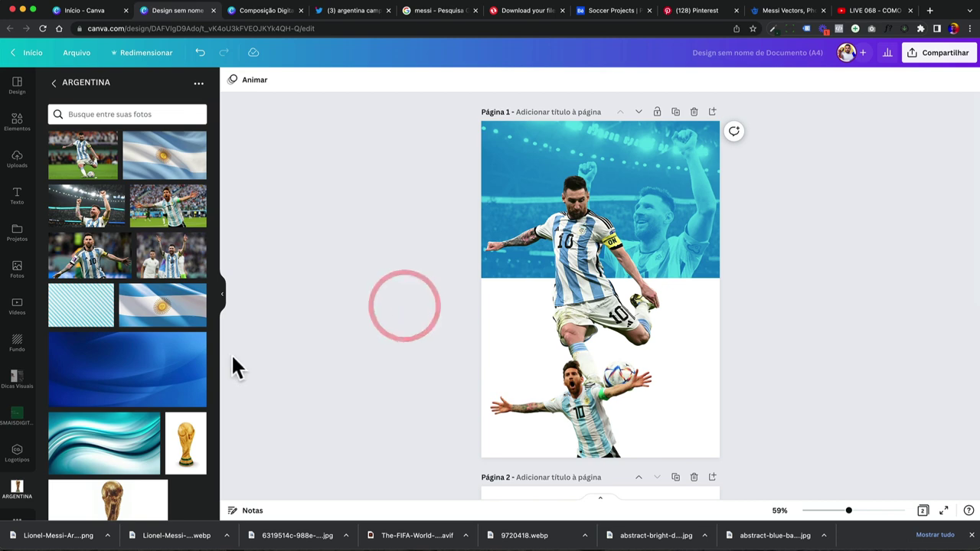
Try the turquoise diagonal-stripe pattern at page 1's right edge and remove it
left_click_drag(80, 320, 692, 308)
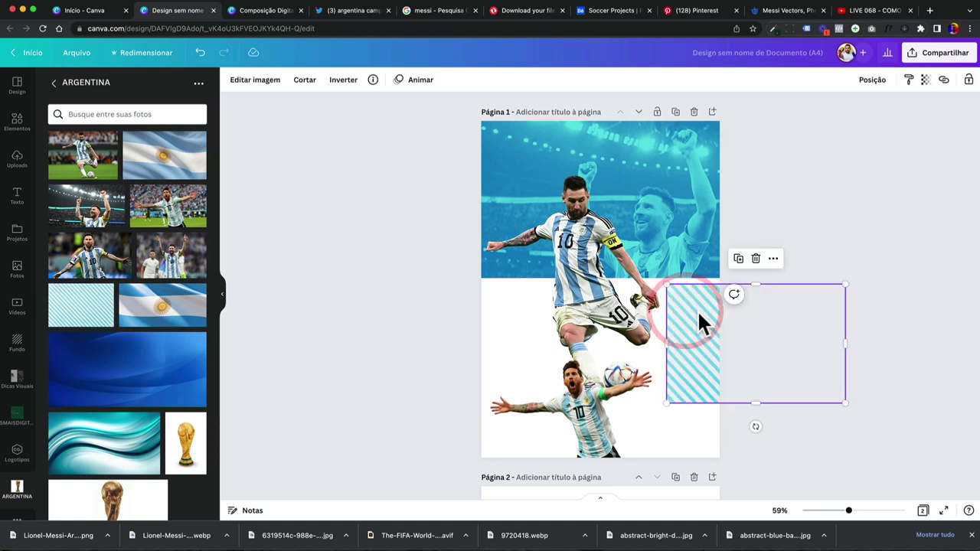
key("Delete")
scroll(200, 275, "down", 1)
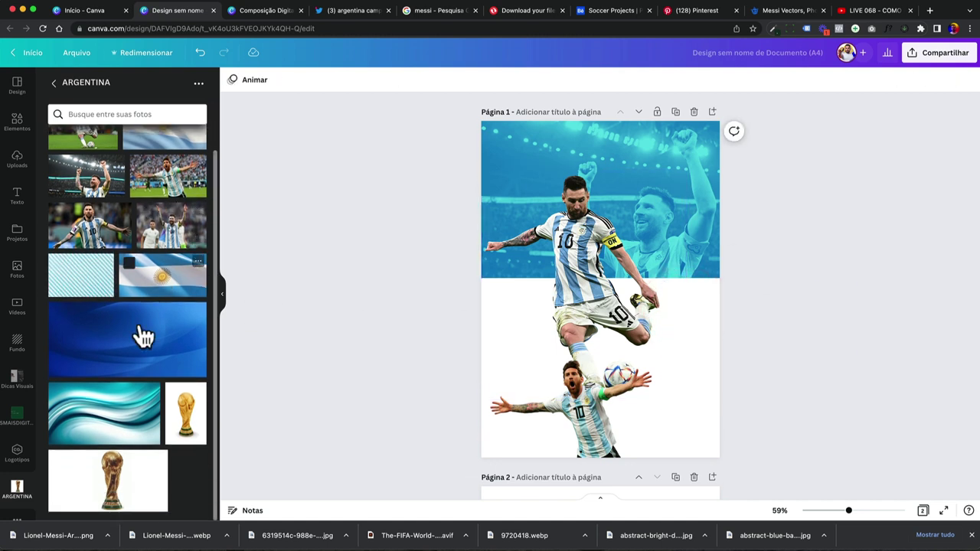
scroll(144, 219, "up", 1)
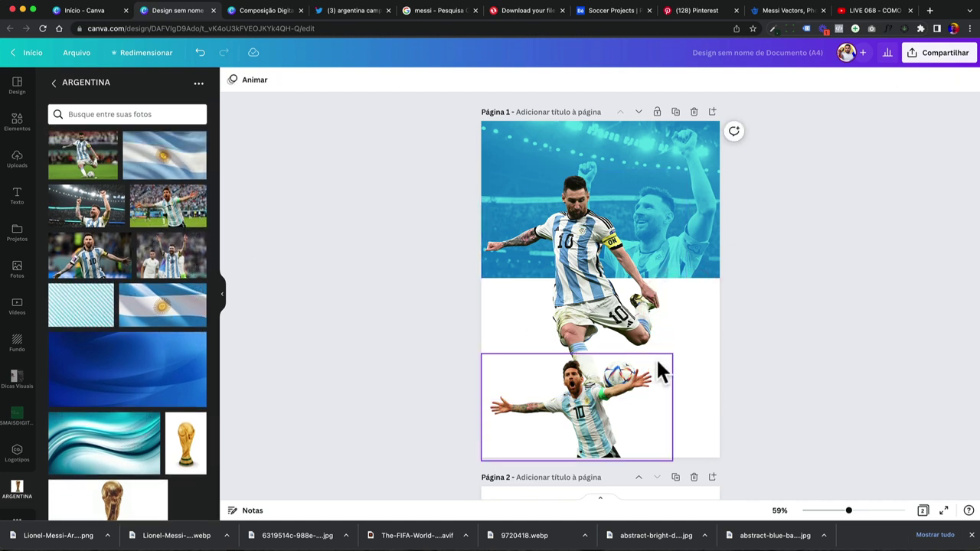
Review the Neymar poster on Pinterest and page 5 of the Composição Digital 02 design as references, returning to the A4 design
left_click(693, 380)
left_click(610, 418)
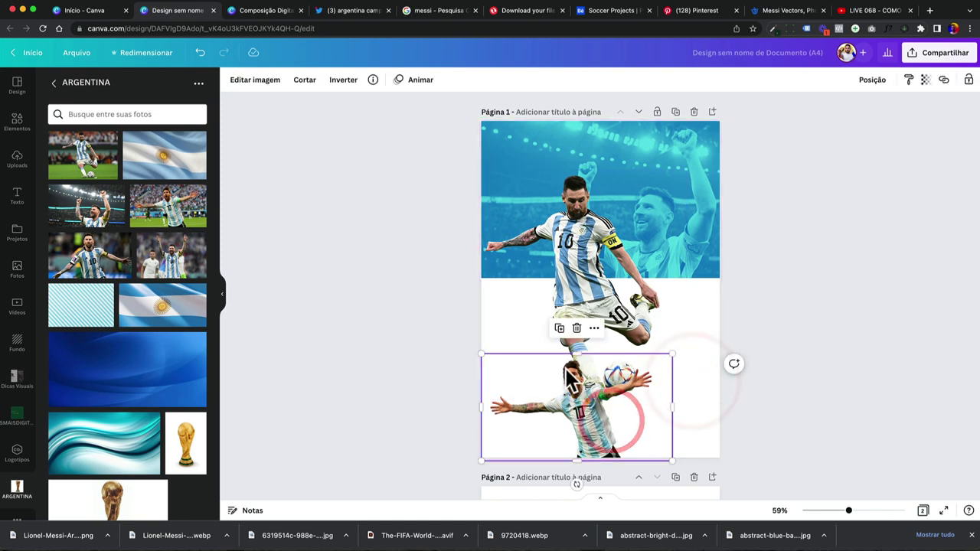
left_click(695, 295)
left_click(720, 12)
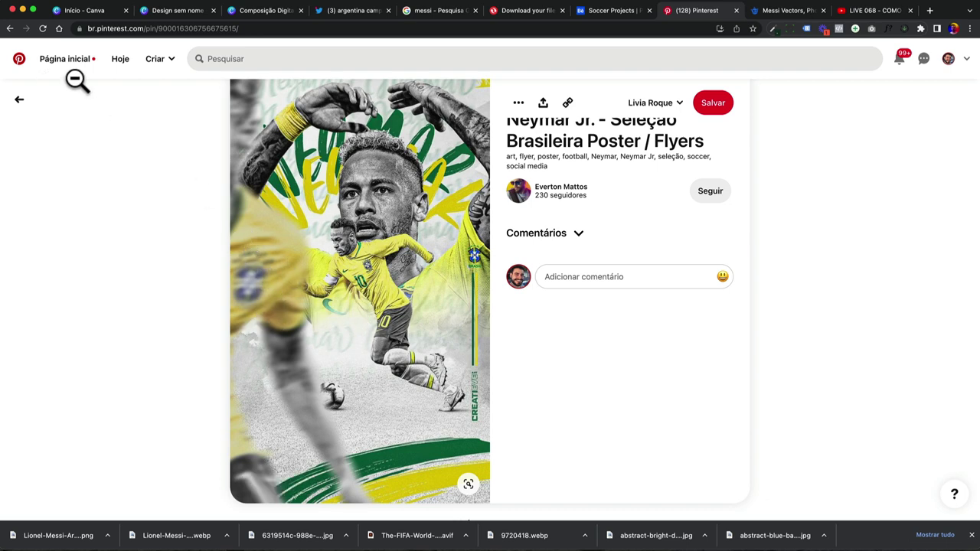
left_click(264, 11)
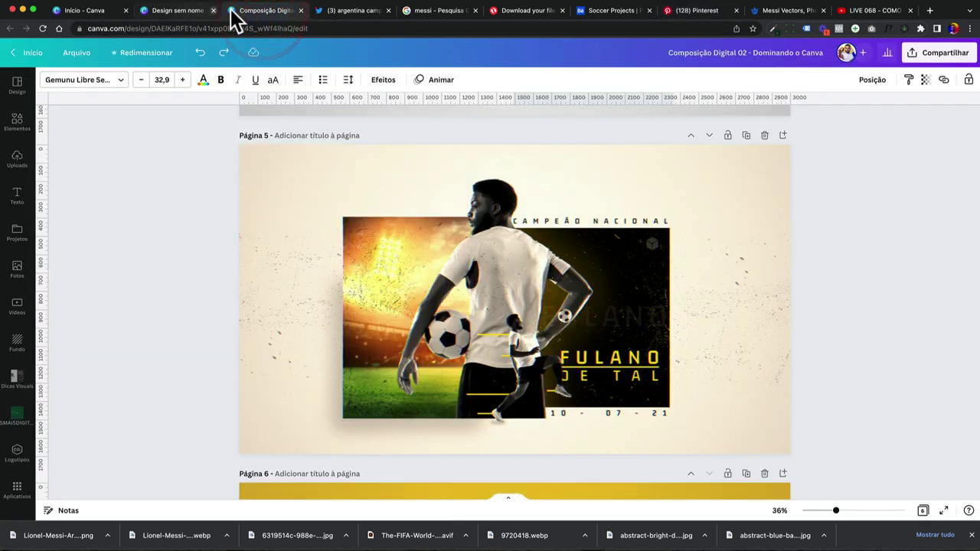
left_click(175, 12)
Enlarge the open-armed Messi cutout to about one and a half page widths and place it bleeding off page 1's bottom-left corner
left_click(663, 360)
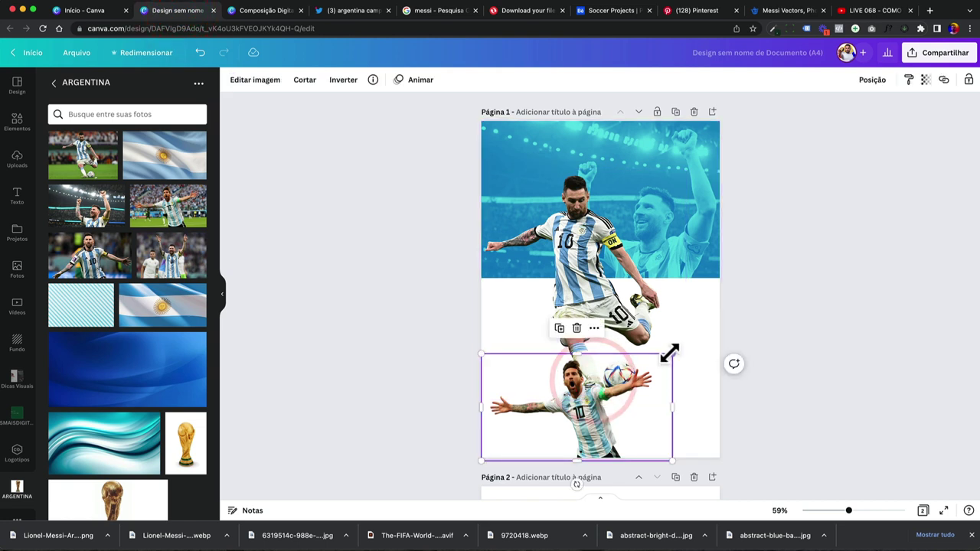
left_click_drag(669, 352, 748, 309)
left_click_drag(663, 384, 615, 396)
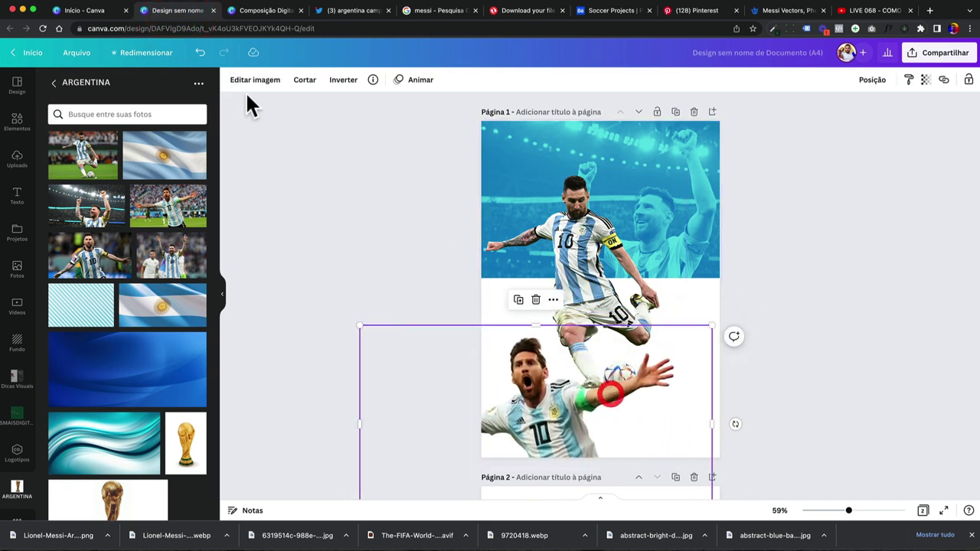
left_click(352, 228)
Set the plain blue abstract image from the ARGENTINA folder as page 1's background
left_click(761, 321)
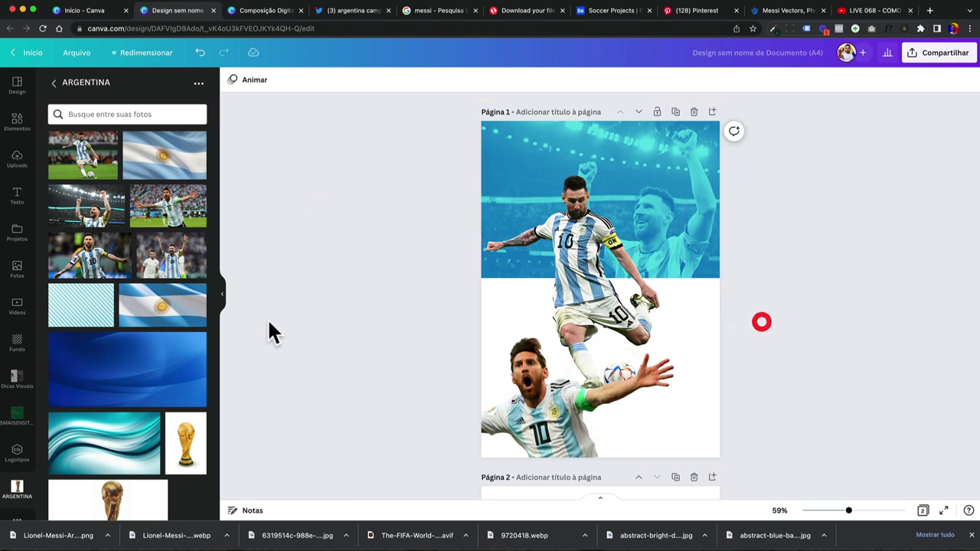
left_click_drag(111, 358, 712, 307)
left_click(711, 308)
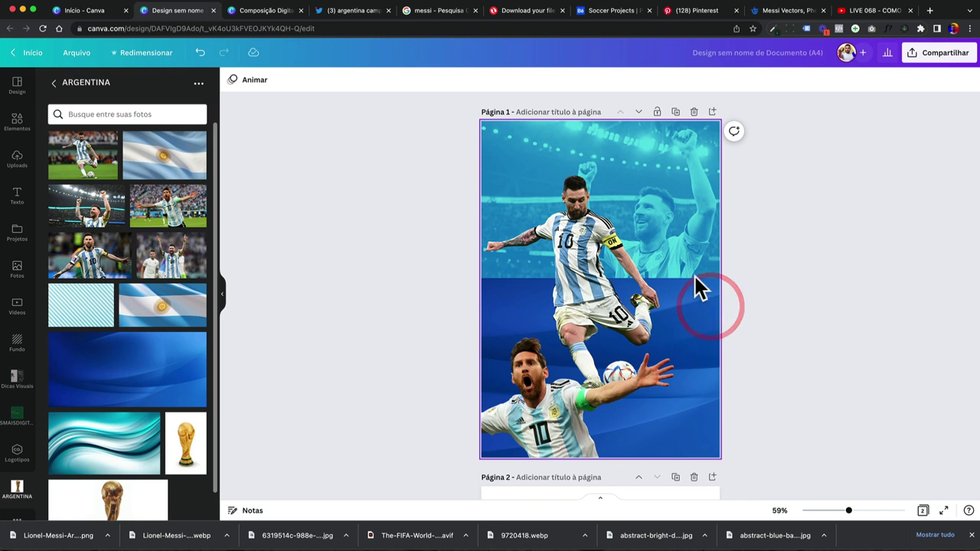
Lower the duotone stadium photo's transparency value to about 41 and move the photo slightly up page 1
left_click(689, 213)
left_click(692, 214)
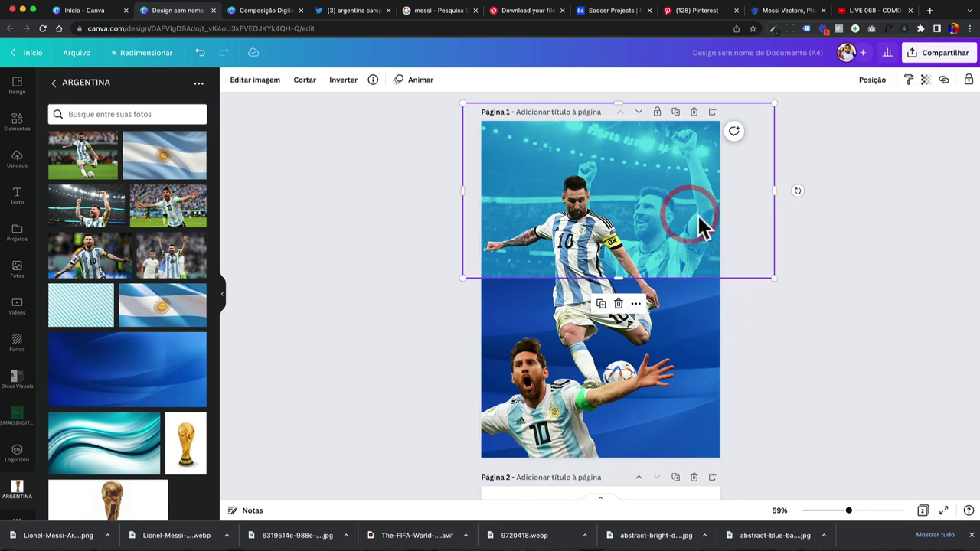
left_click(924, 83)
left_click_drag(883, 121, 853, 121)
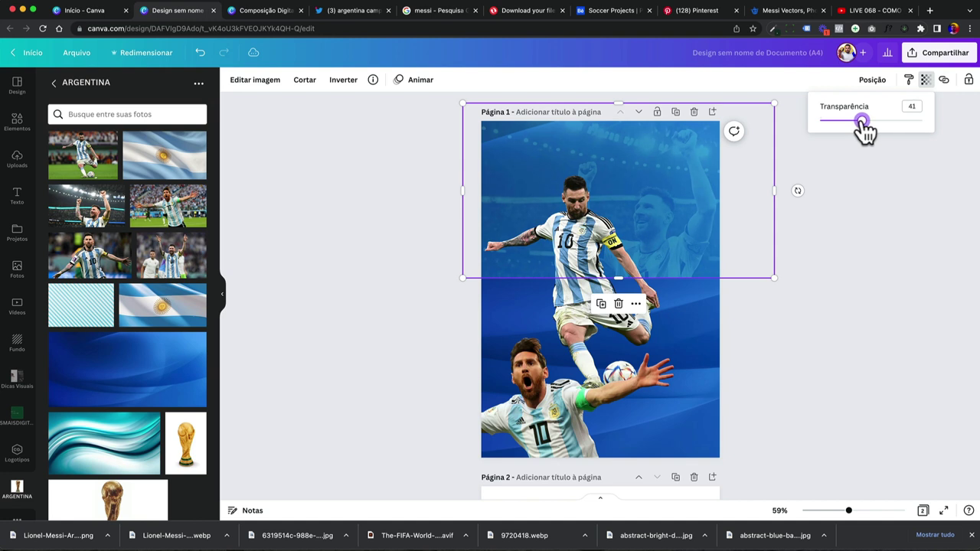
left_click(776, 161)
left_click(704, 193)
left_click(728, 286)
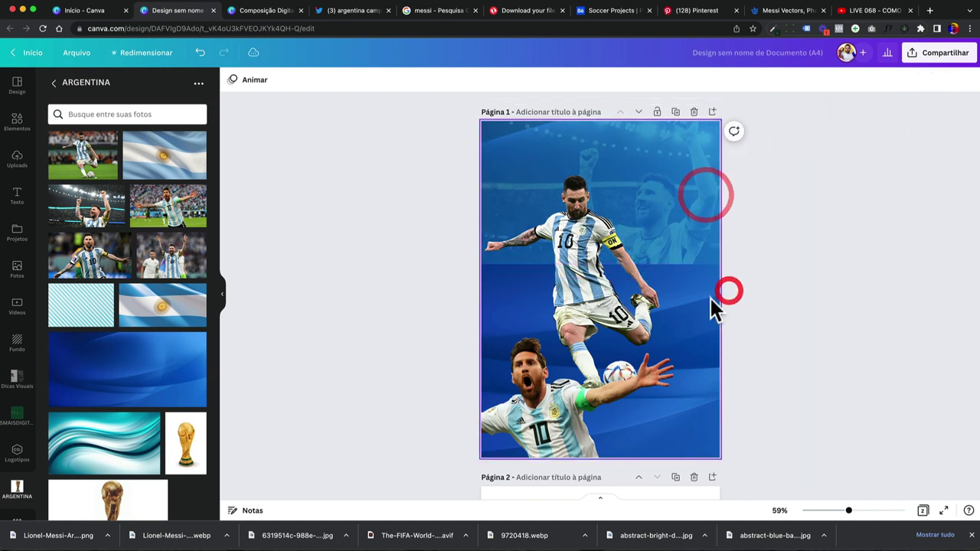
Apply the Cereja duotone effect to page 1's blue background image and set its highlights to light turquoise
left_click(710, 298)
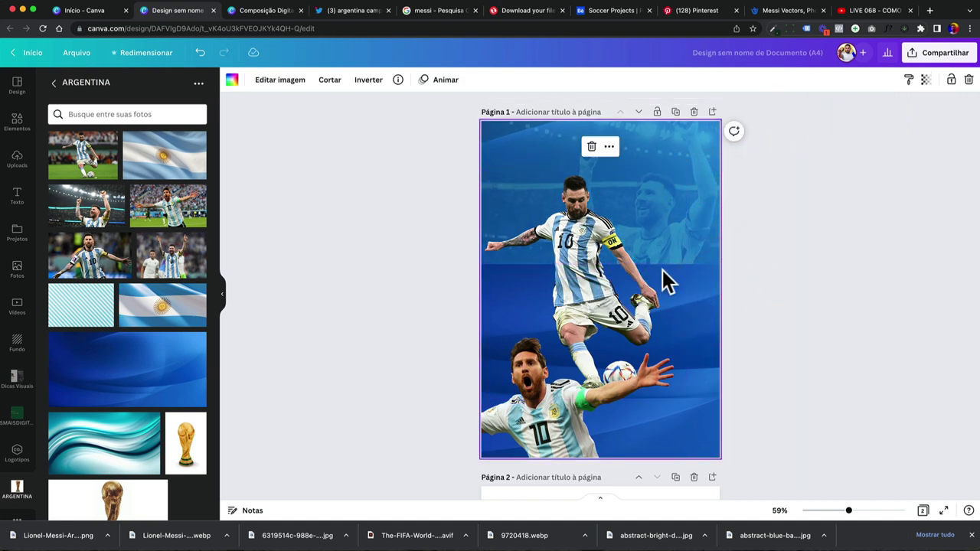
left_click(280, 81)
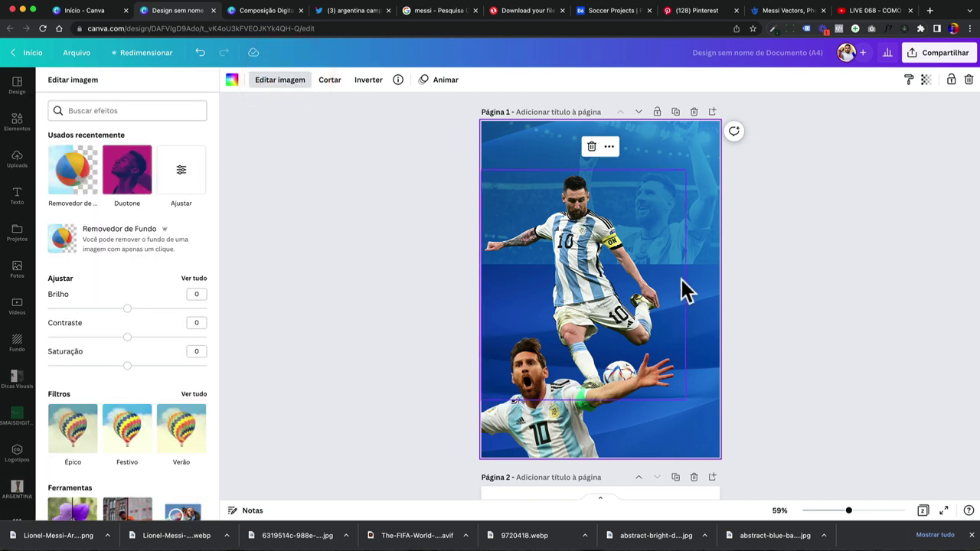
left_click(135, 170)
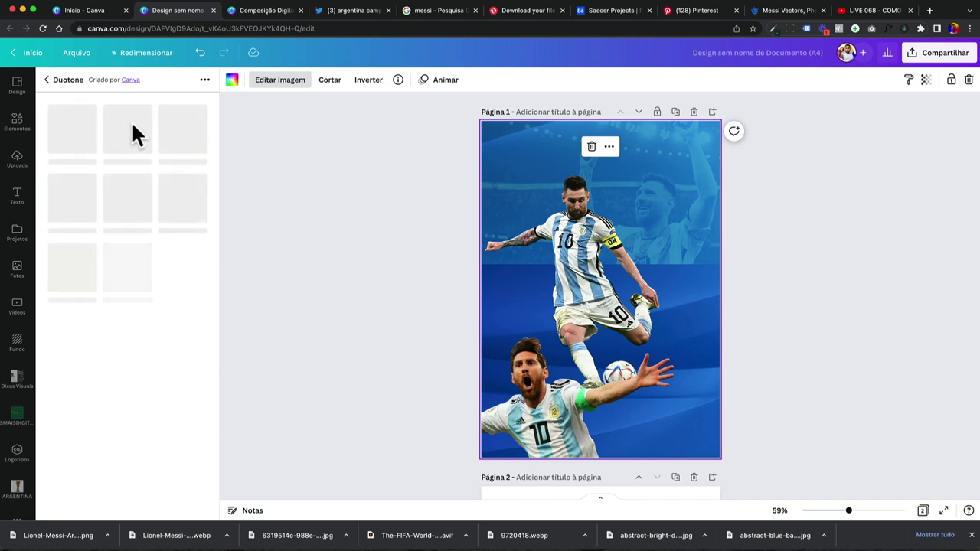
left_click(129, 135)
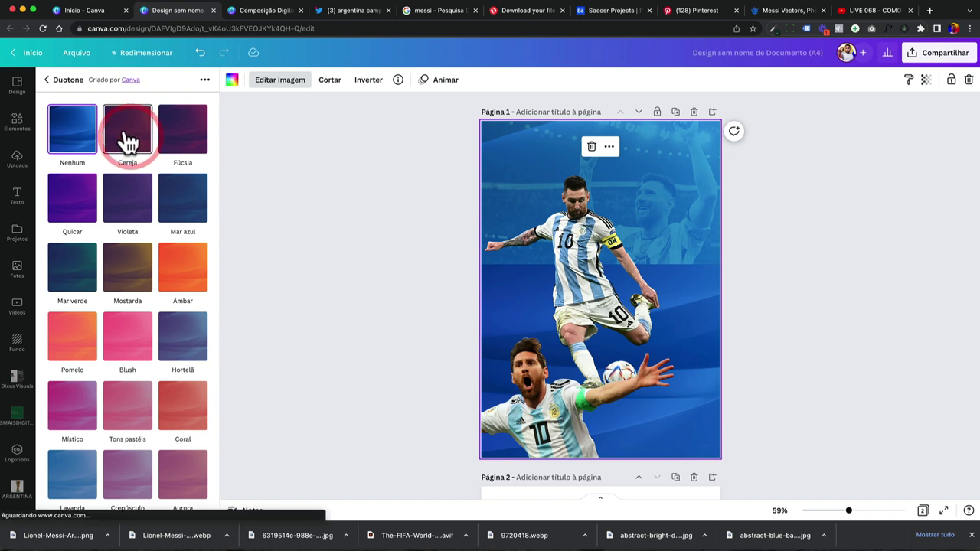
left_click(129, 131)
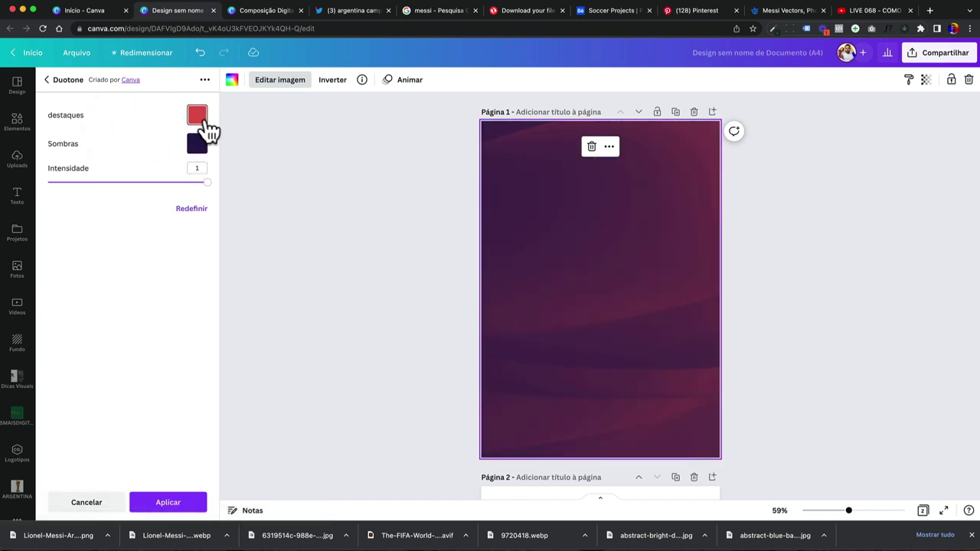
left_click(198, 116)
scroll(233, 229, "down", 2)
left_click(254, 268)
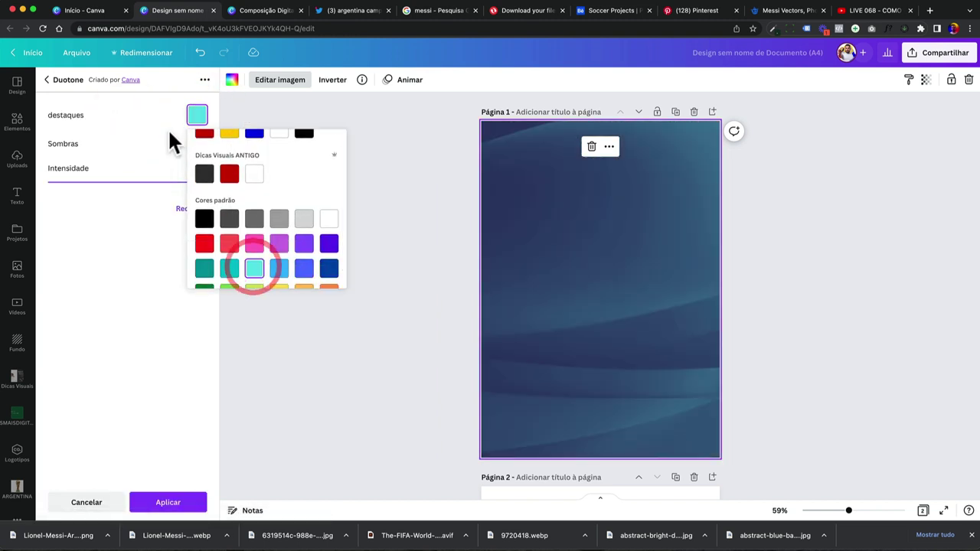
Set the background duotone's shadows to white, apply the effect and leave image editing
left_click(197, 143)
scroll(245, 298, "down", 2)
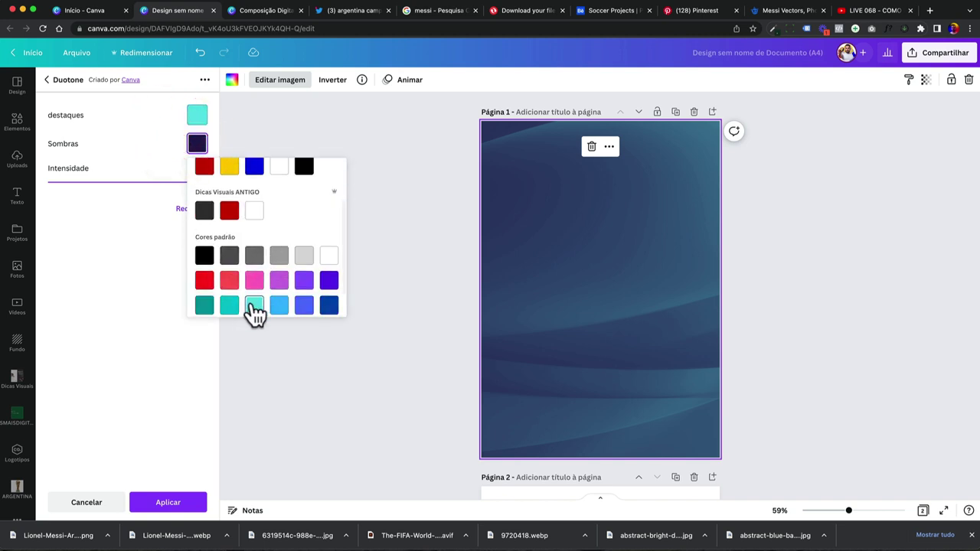
left_click(254, 306)
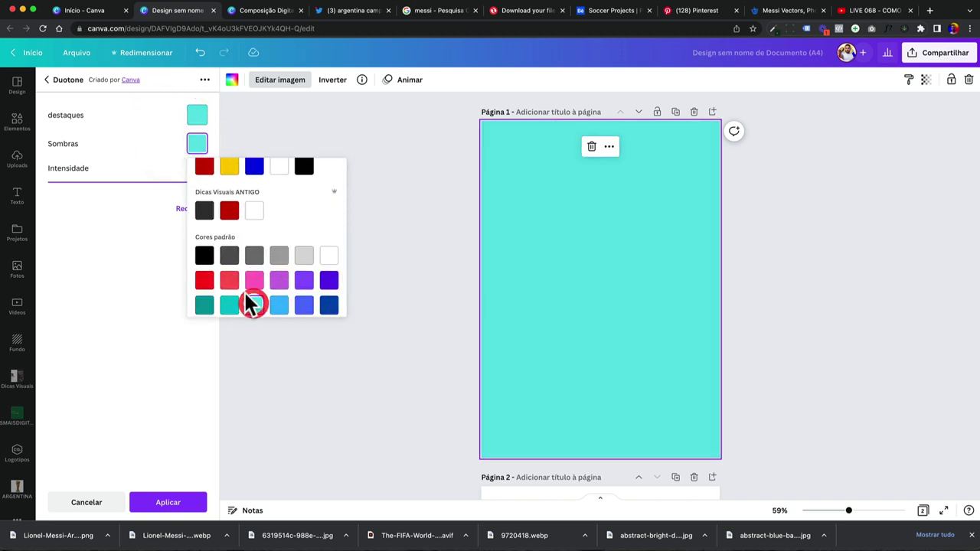
left_click(329, 307)
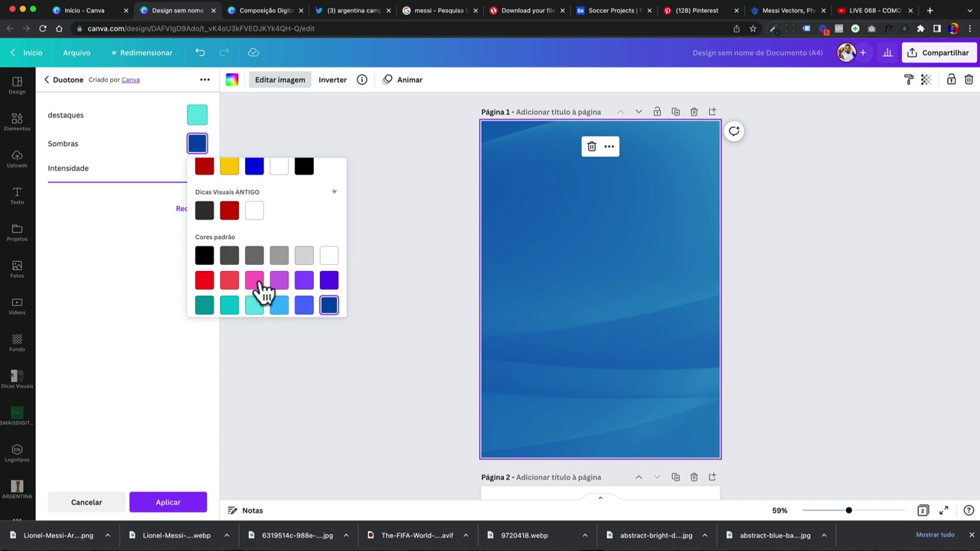
left_click(259, 214)
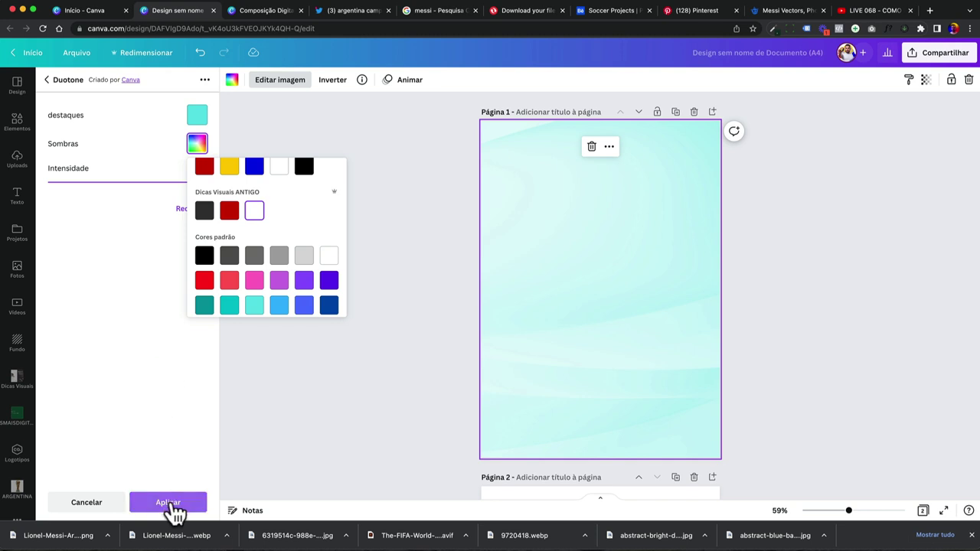
left_click(173, 505)
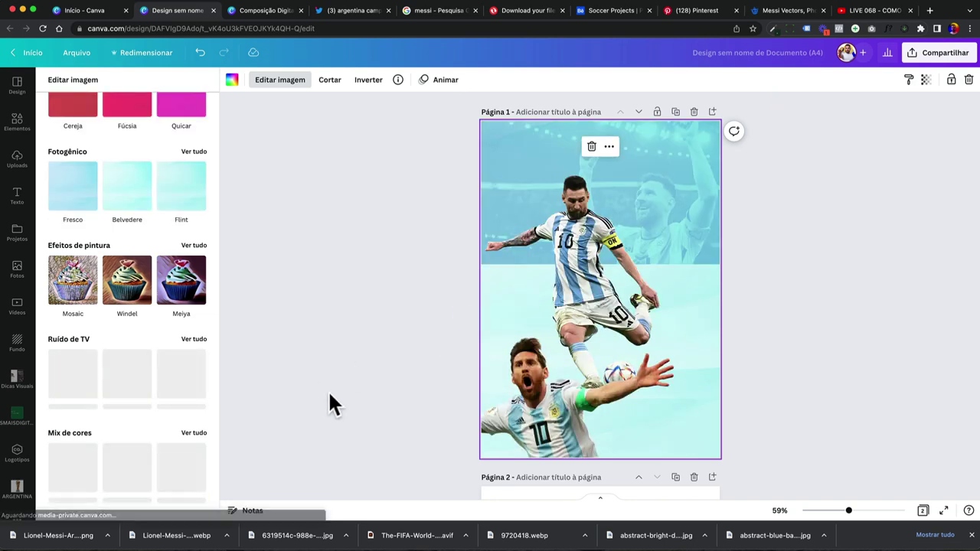
left_click(415, 338)
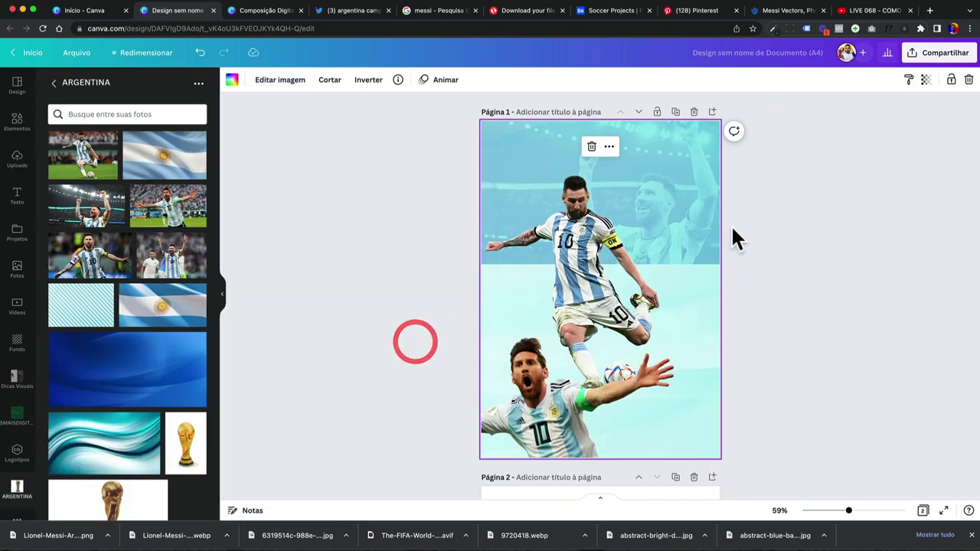
Inspect page 1's composition up close, including the stadium photo's lower edge against the turquoise background
left_click(774, 212)
scroll(713, 207, "up", 5)
scroll(716, 323, "down", 3)
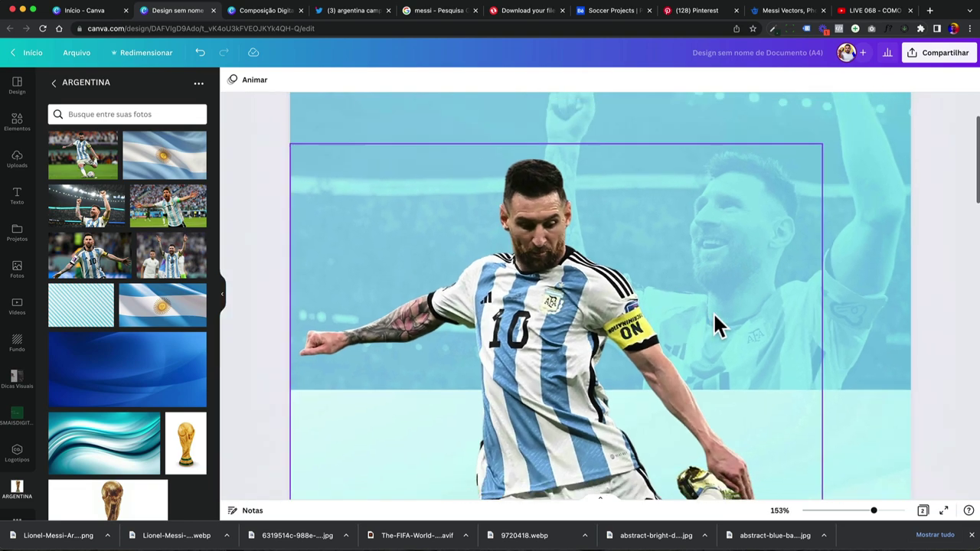
scroll(834, 363, "down", 3)
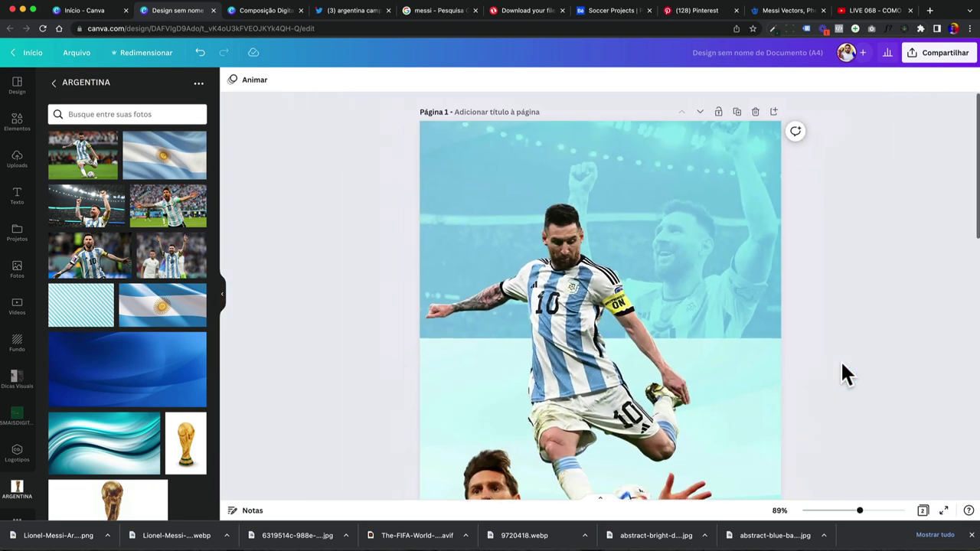
scroll(713, 221, "up", 6)
scroll(422, 198, "down", 5)
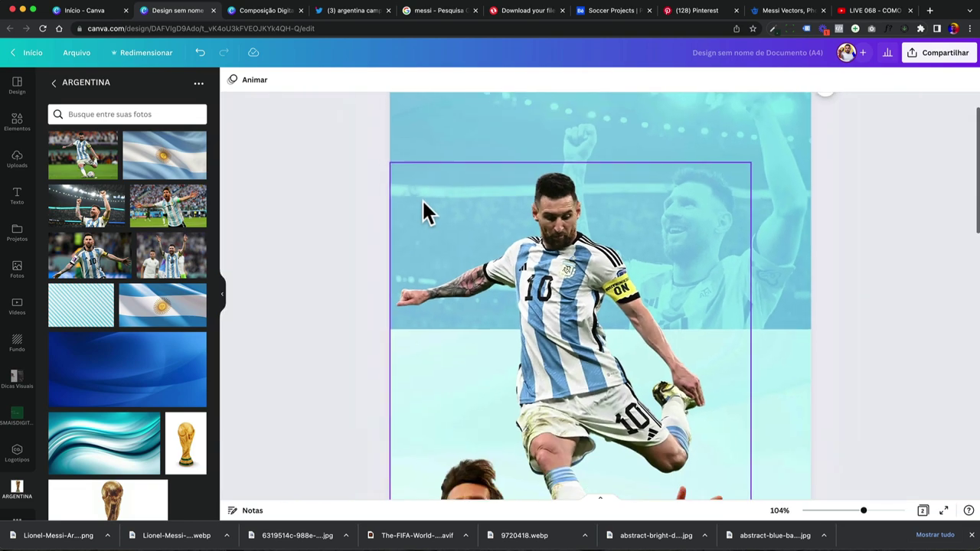
scroll(421, 199, "up", 2)
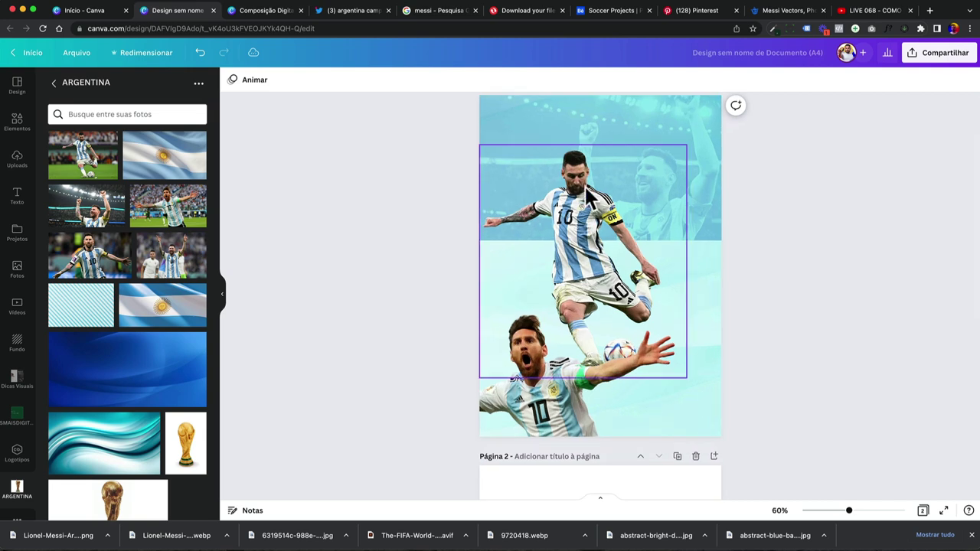
scroll(425, 207, "up", 2)
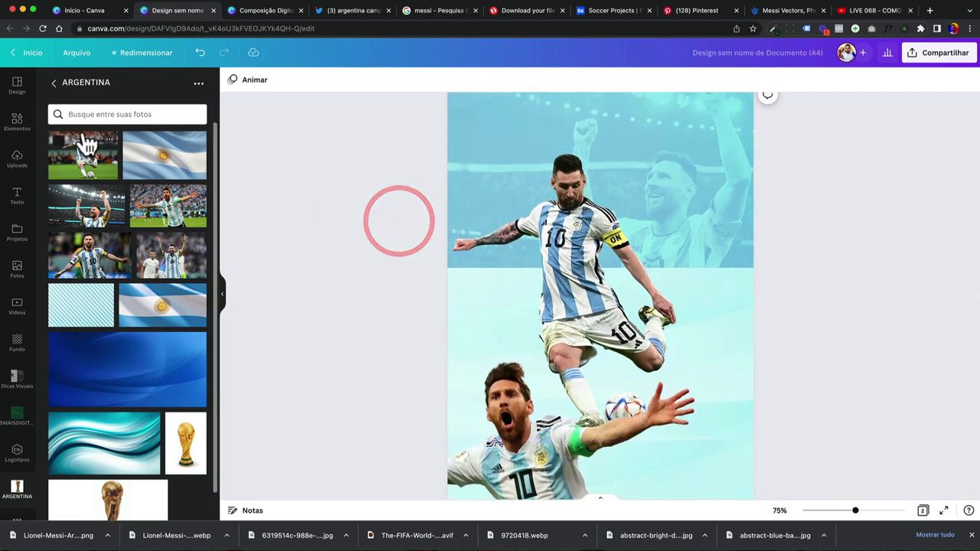
Search the Canva elements for "blur"
left_click(17, 124)
left_click(86, 87)
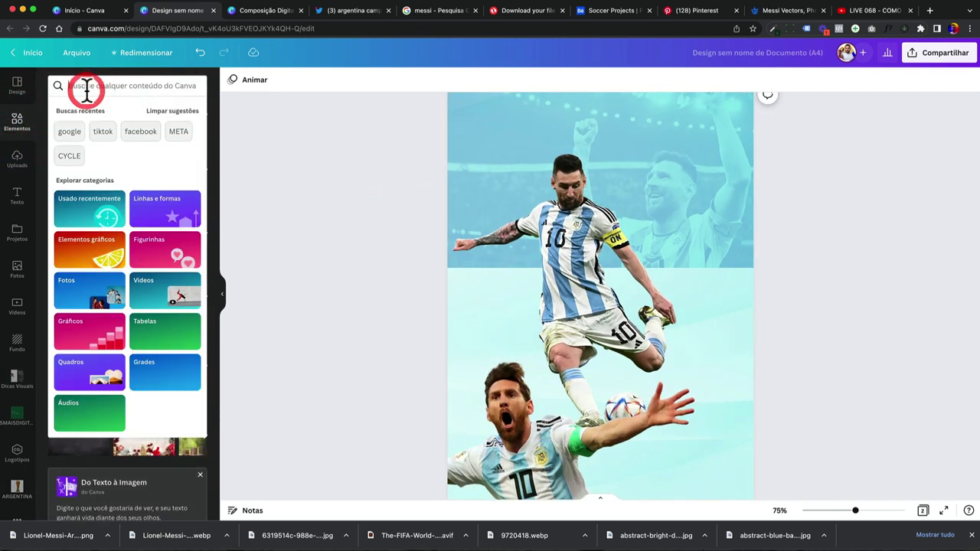
type("blur")
key("Return")
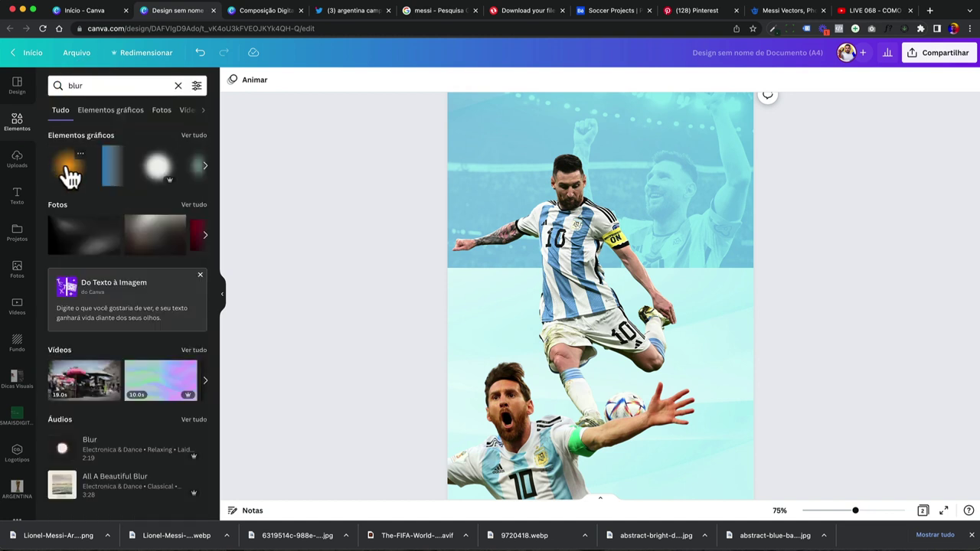
Add the round orange blur graphic to page 1 and enlarge it over the kicking Messi cutout
left_click(69, 176)
left_click_drag(602, 281, 544, 274)
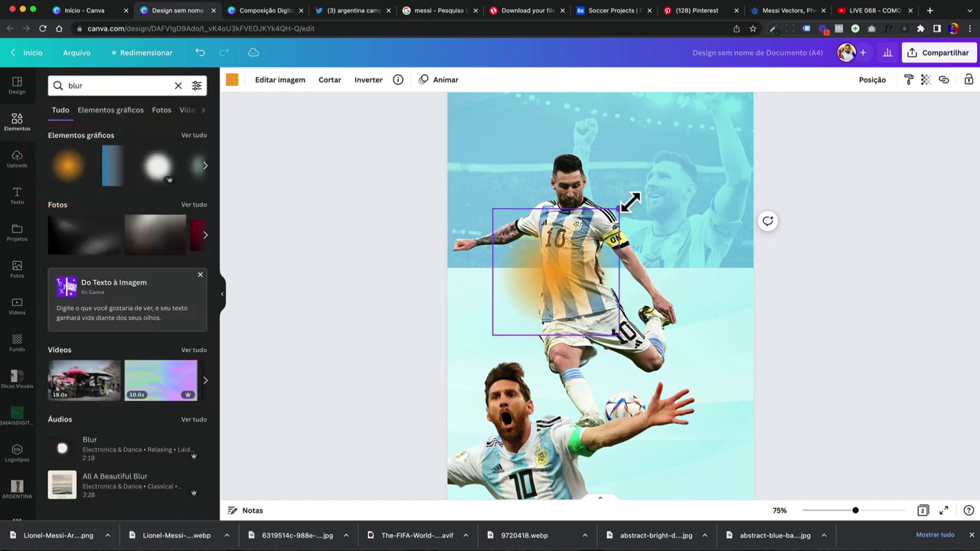
left_click_drag(630, 202, 671, 179)
Try the light turquoise photo colours on the blur graphic and recolour it with the fourth light turquoise shade
left_click(231, 79)
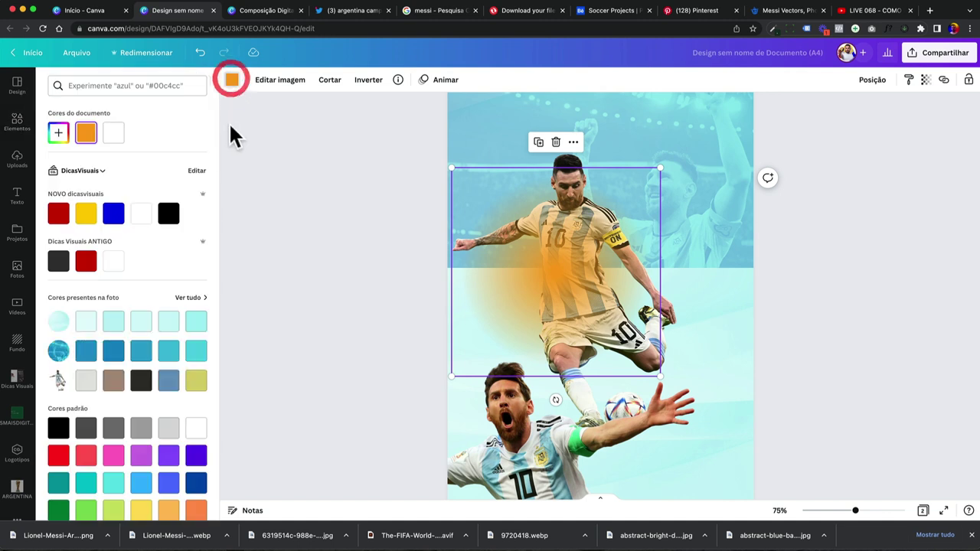
left_click(85, 323)
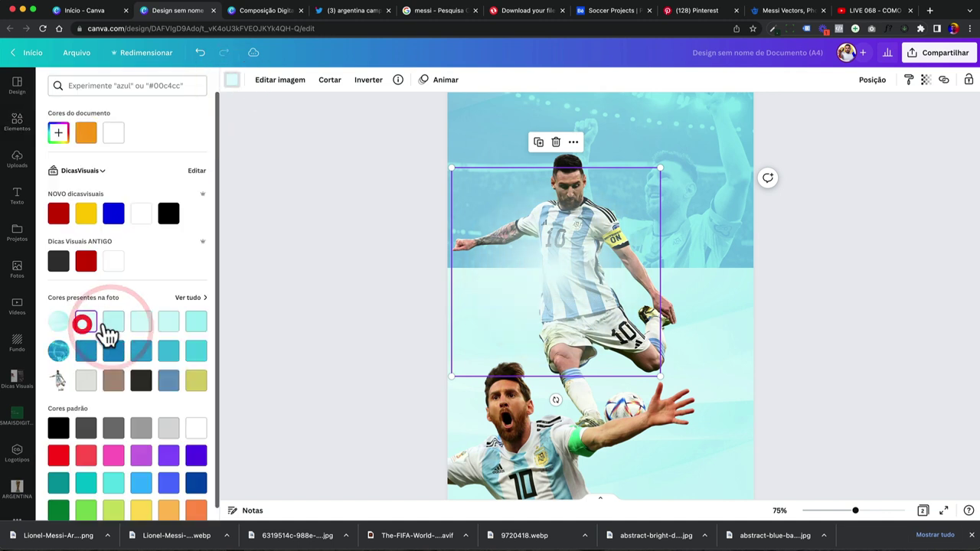
left_click(113, 322)
left_click(141, 321)
left_click(168, 321)
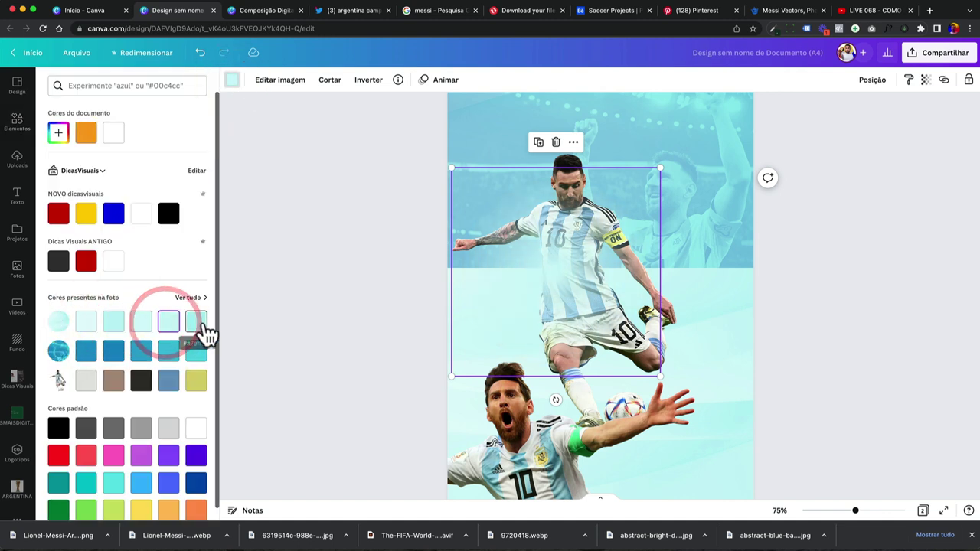
left_click(193, 324)
left_click(155, 322)
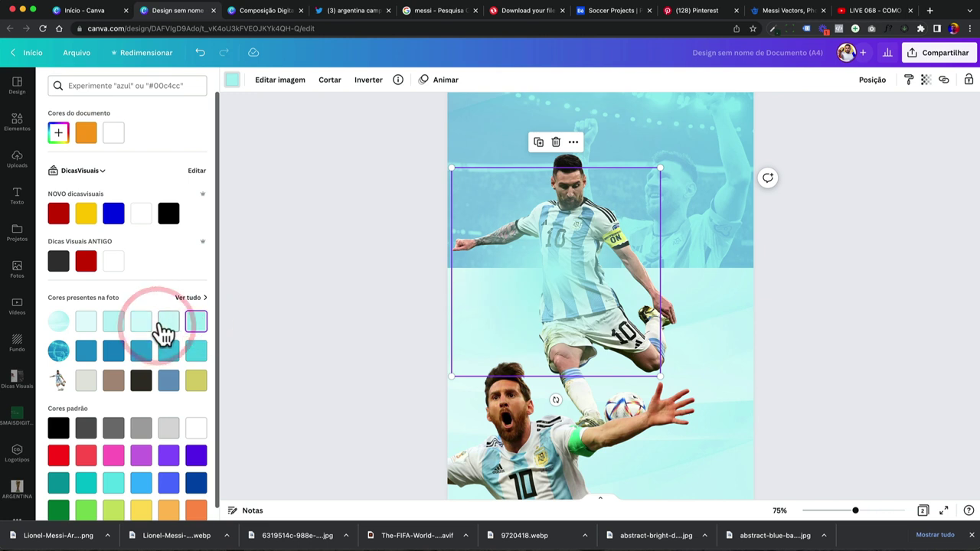
Place the turquoise blur at the page's left edge and repeat it in evenly spaced, overlapping copies past the right edge
left_click_drag(536, 258, 482, 269)
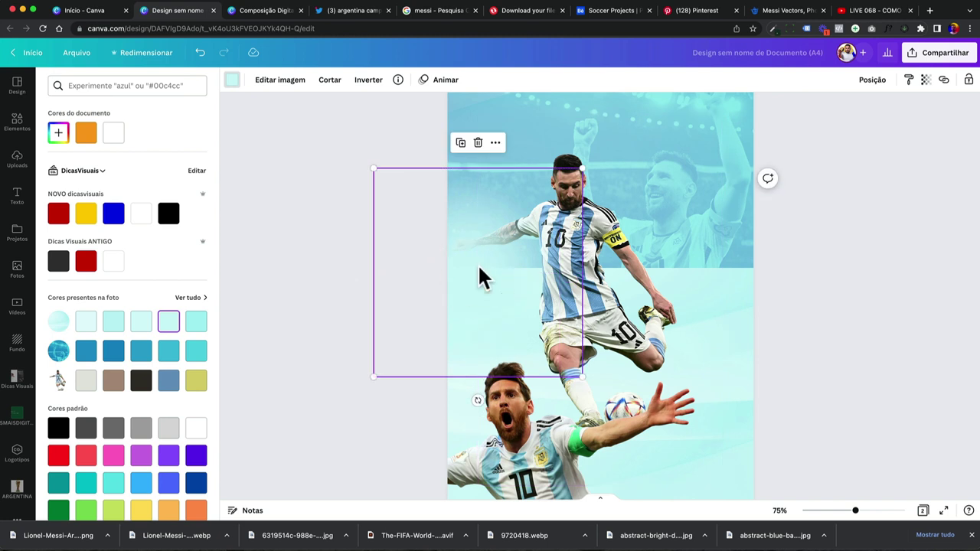
key("shift+Right")
key("shift+Right")
key("shift+Right")
key("shift+Right")
key("shift+Right")
key("shift+Right")
key("shift+Right")
key("shift+Right")
key("shift+Right")
key("shift+Right")
key("shift+Right")
key("shift+Right")
key("shift+Right")
key("shift+Right")
key("shift+Right")
key("shift+Right")
key("shift+Right")
key("shift+Right")
key("shift+Right")
key("shift+Right")
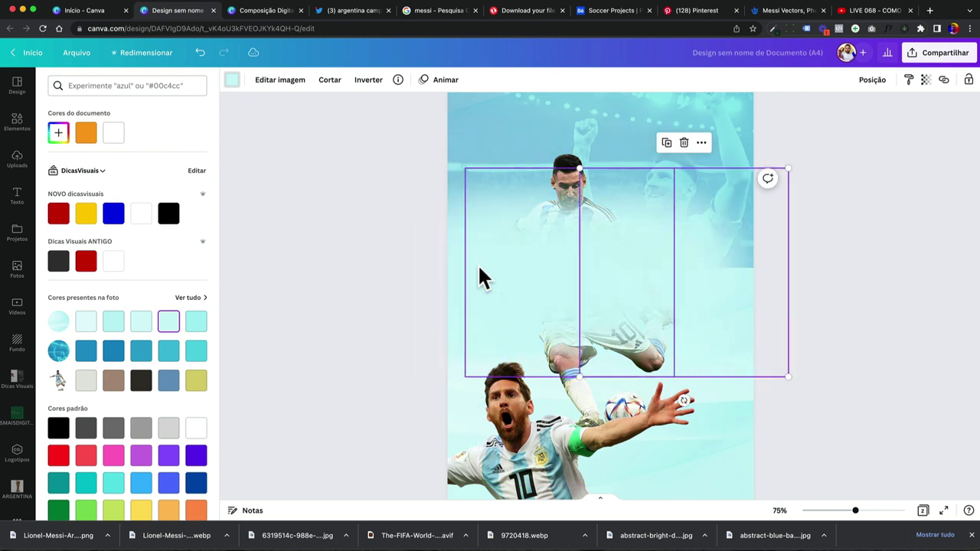
key("shift+Right")
key("shift+Right")
key("shift+Right")
key("shift+Right")
key("shift+Right")
key("shift+Right")
key("shift+Right")
key("shift+Right")
key("shift+Right")
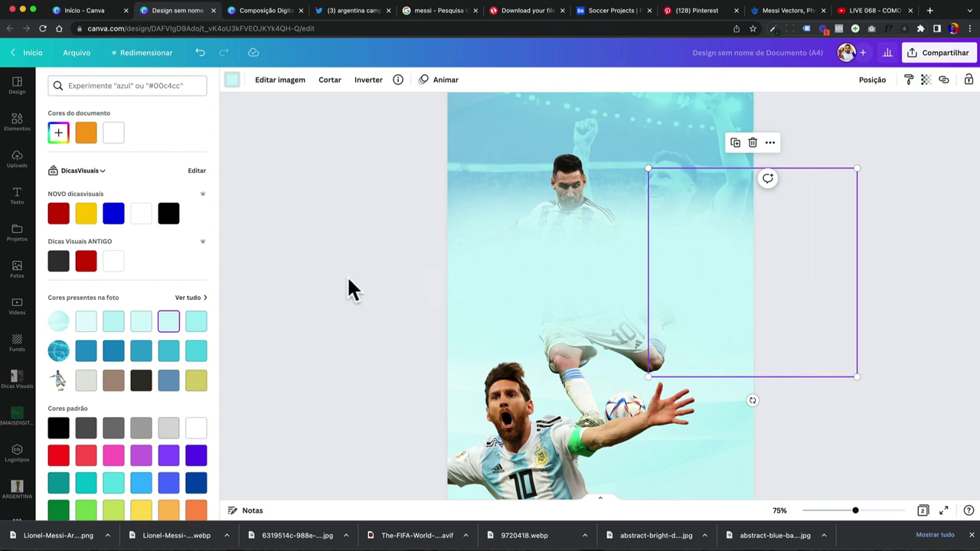
Select all the blur copies, leave the kicking Messi cutout out of the selection, and group the copies
left_click_drag(367, 284, 843, 282)
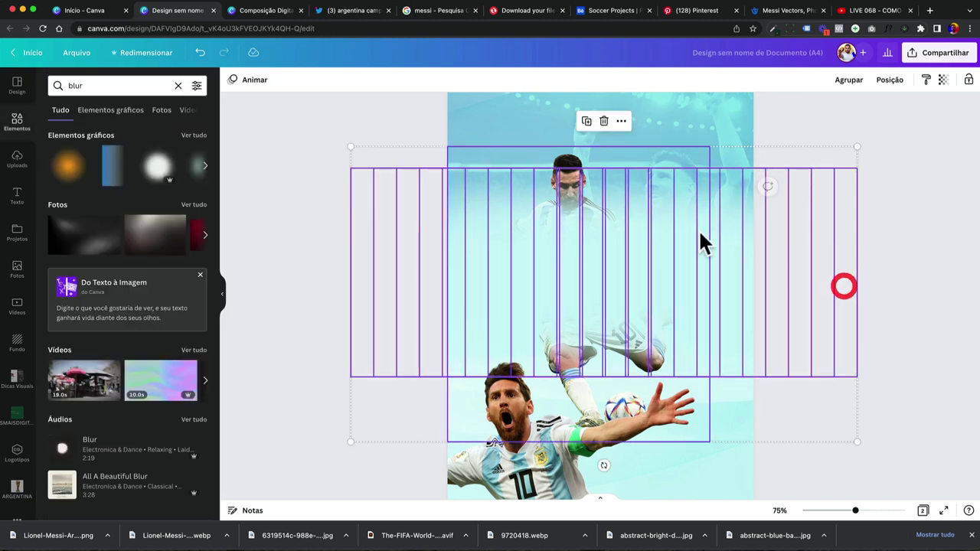
left_click(569, 163)
mouse_move(575, 208)
left_mouse_down()
mouse_move(579, 226)
mouse_move(580, 213)
left_mouse_up()
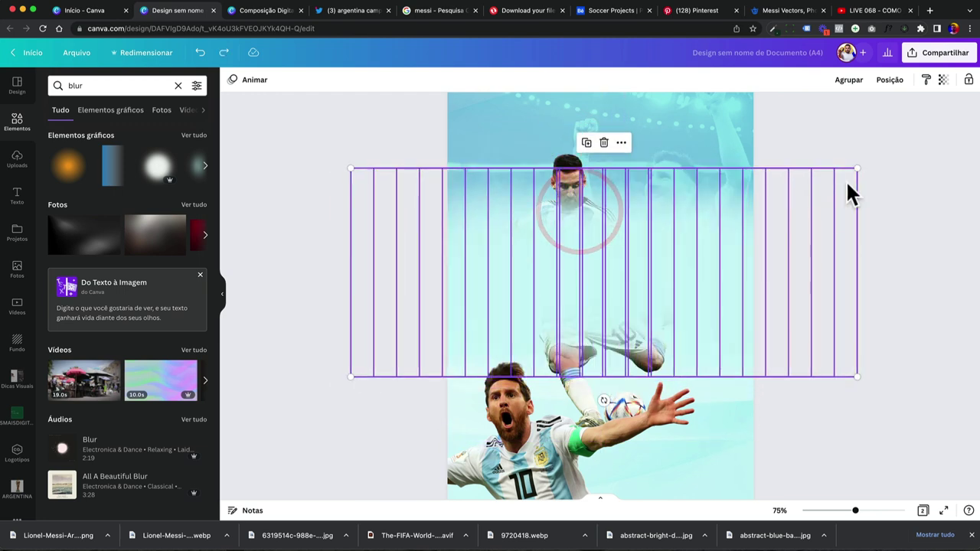
left_click(847, 80)
Move the blur group slightly down over the stadium photo's lower edge and send it backward behind both Messi cutouts
left_click_drag(693, 259, 676, 296)
right_click(693, 264)
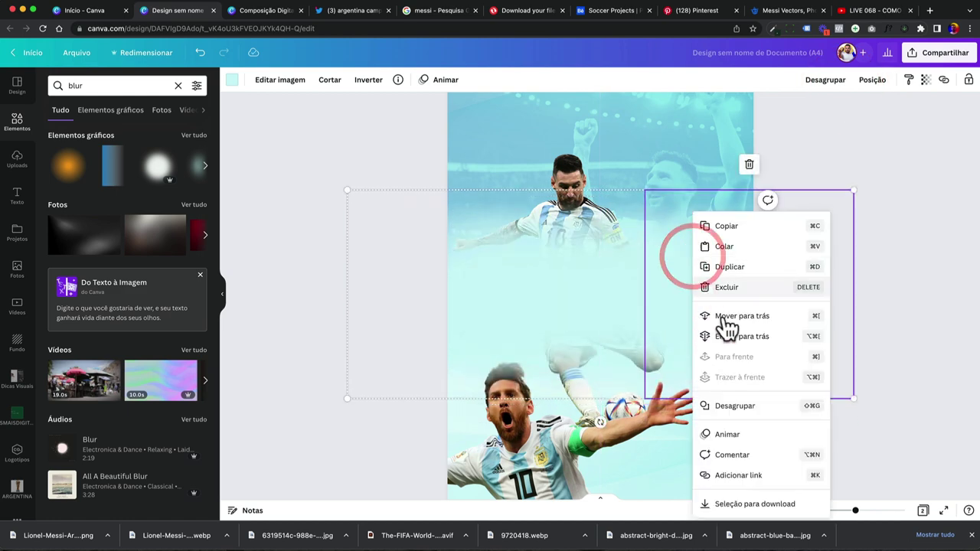
left_click(723, 314)
right_click(692, 274)
left_click(722, 314)
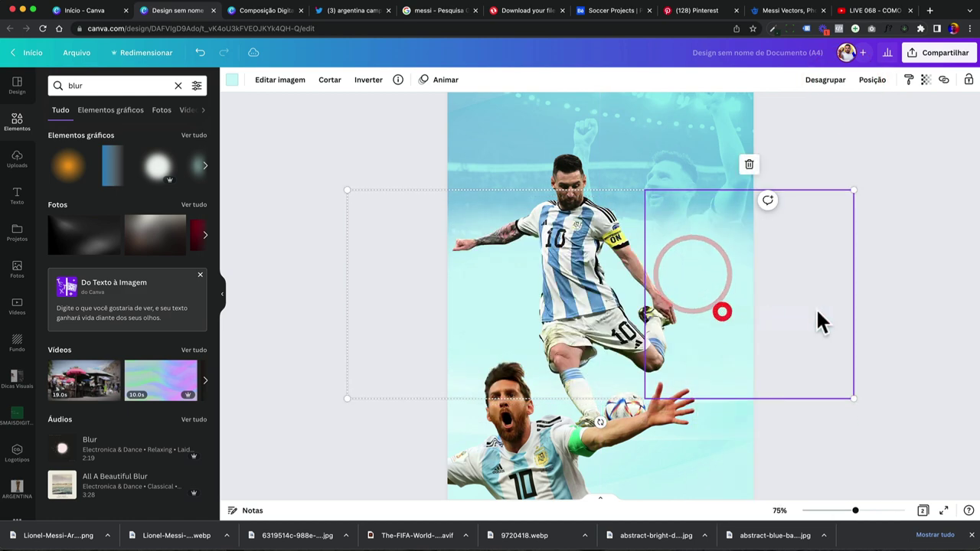
left_click(769, 312)
left_click(917, 320)
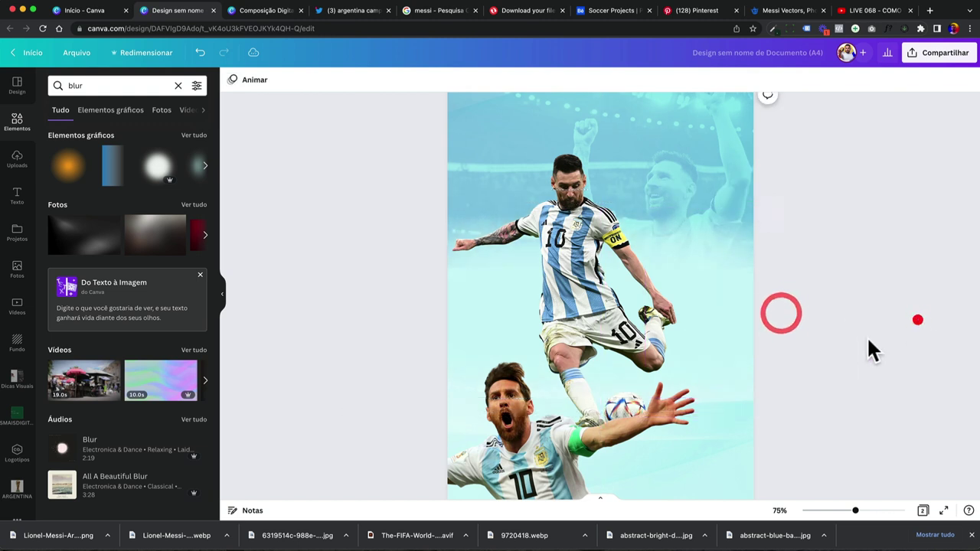
scroll(861, 344, "down", 2)
scroll(722, 337, "up", 8)
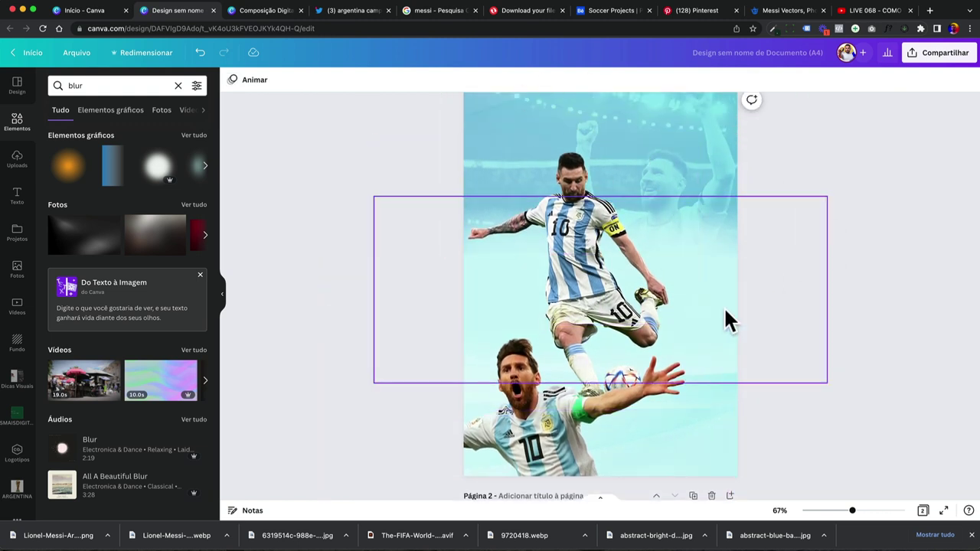
left_click(786, 314)
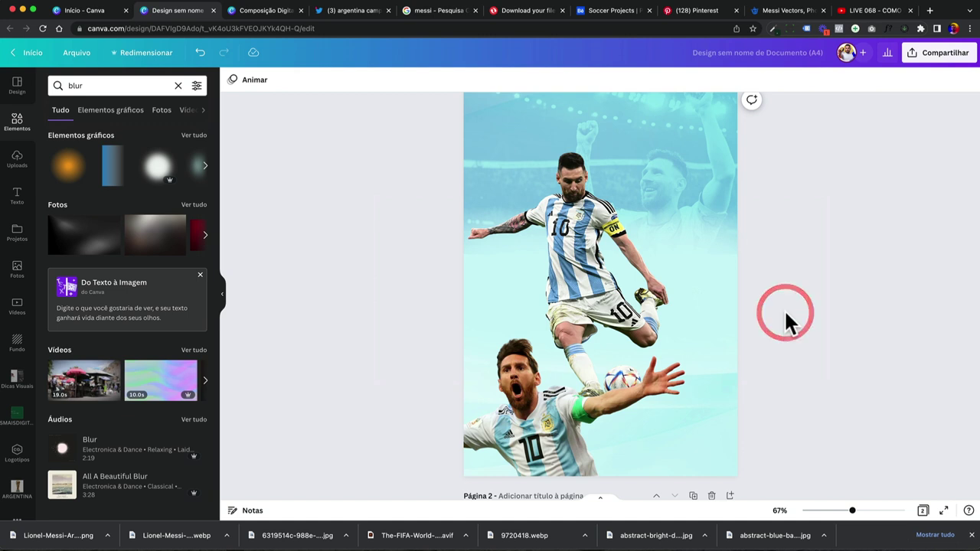
left_click(829, 270)
scroll(830, 270, "down", 1)
scroll(829, 272, "up", 1)
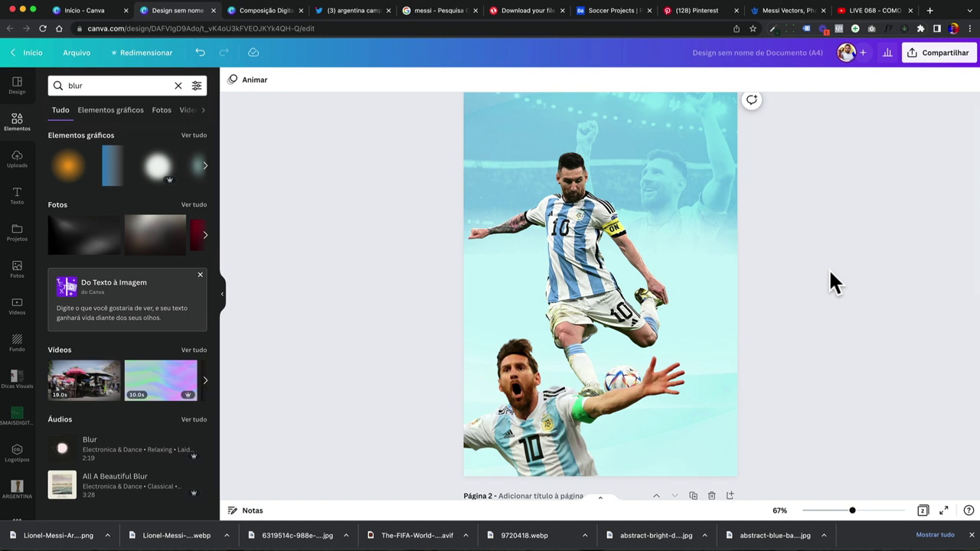
Move the shouting Messi cutout toward the page's centre, flip it horizontally and shift it slightly left
left_click_drag(832, 271, 382, 383)
left_click_drag(556, 295, 606, 443)
left_click(551, 444)
left_click(344, 81)
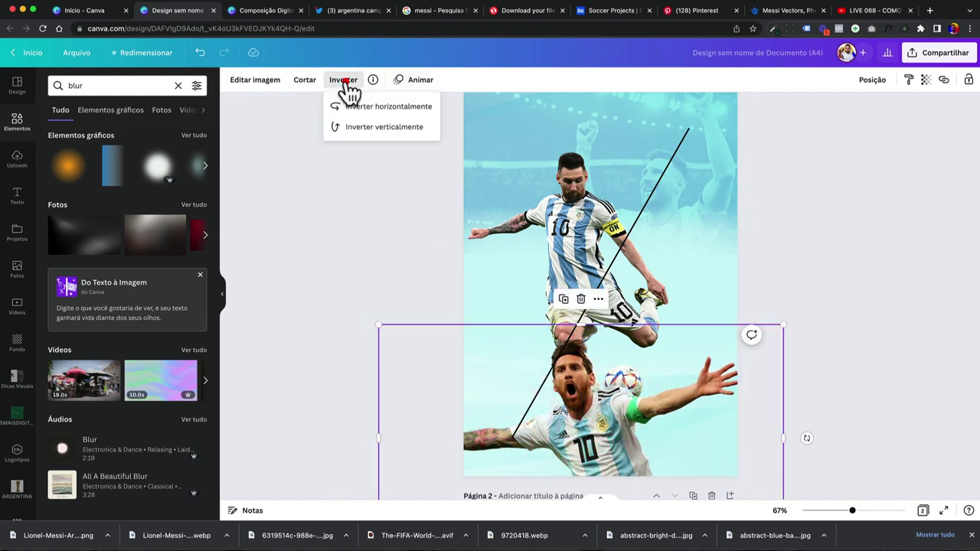
left_click(387, 106)
left_click_drag(597, 426, 565, 430)
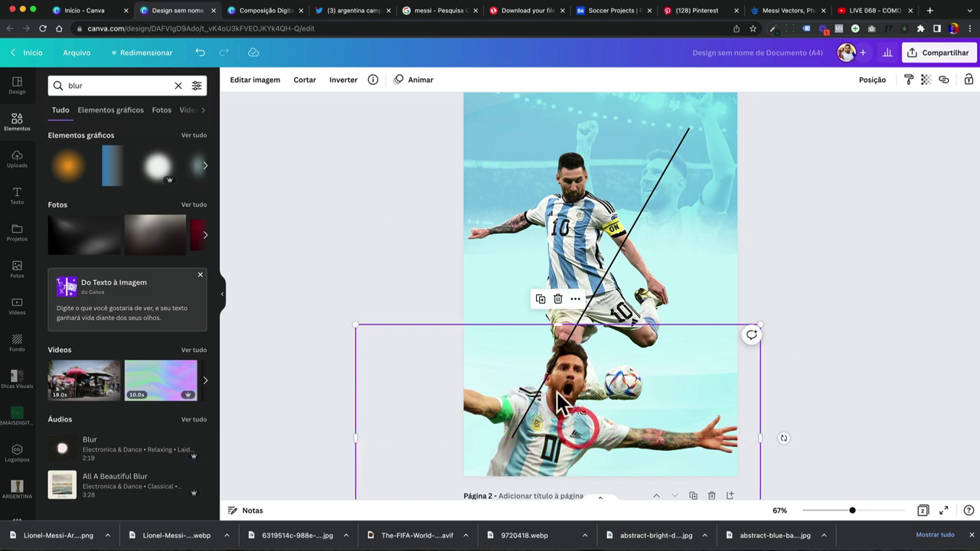
Shrink the flipped shouting Messi cutout to about 203 × 114 mm and place it behind the kicking Messi's right side
left_click_drag(580, 425, 659, 264)
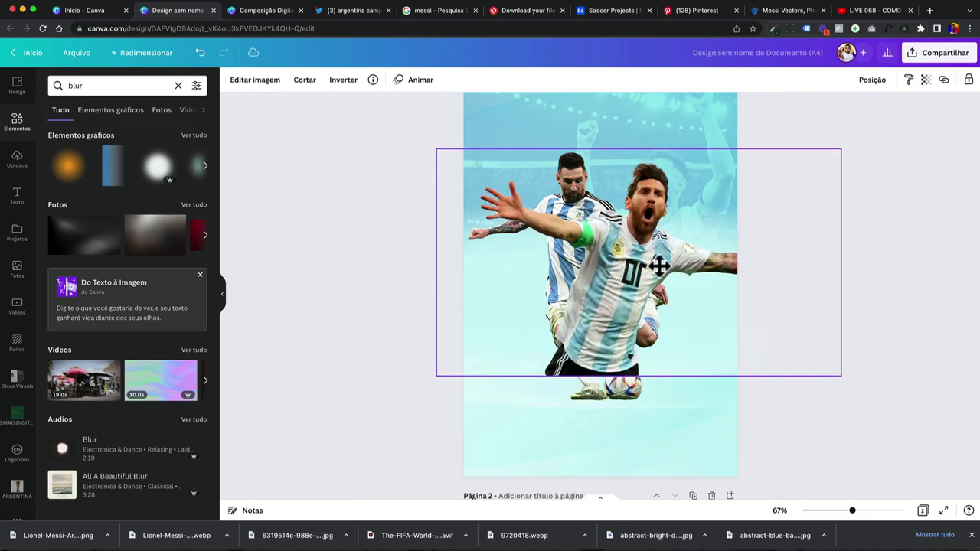
left_click_drag(438, 375, 505, 336)
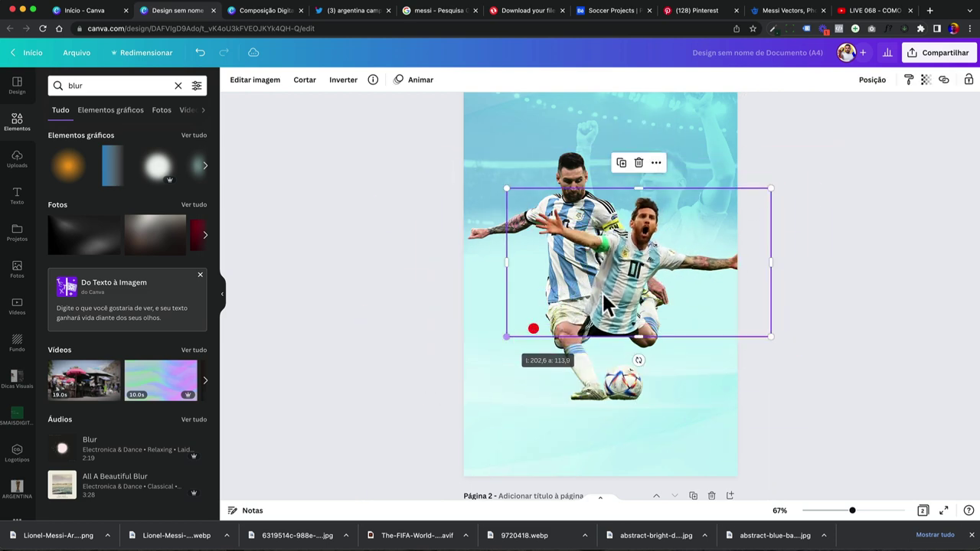
left_click_drag(602, 294, 632, 264)
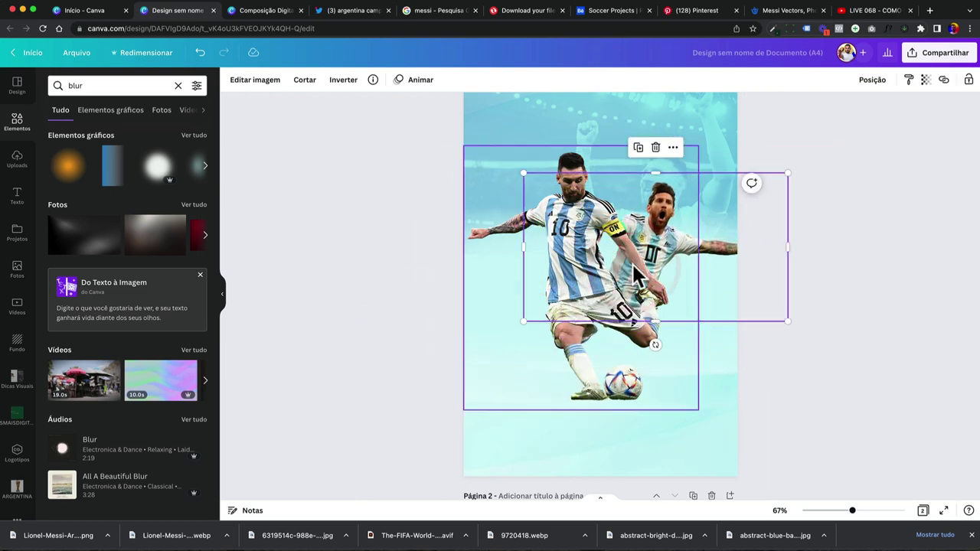
left_click(762, 320)
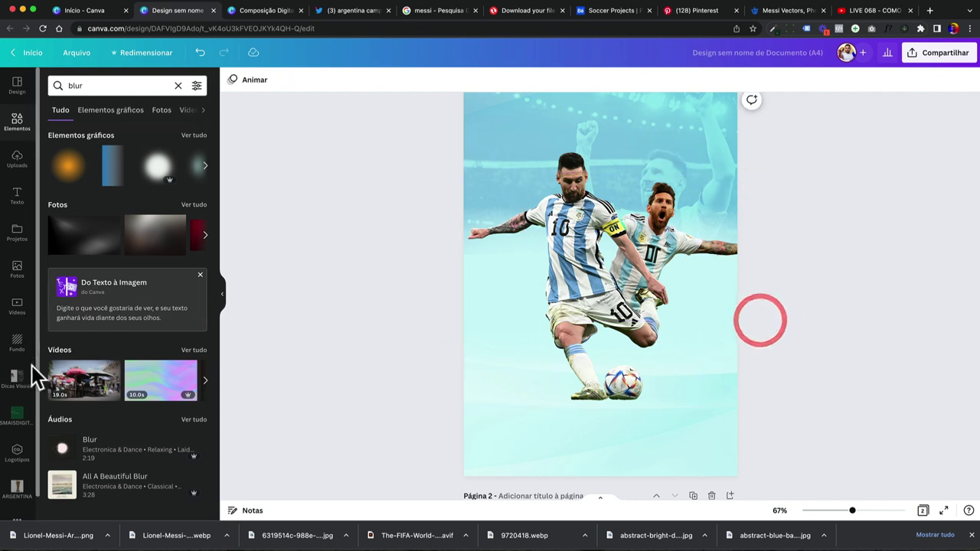
Add the photo of Messi with lowered, outspread arms from the ARGENTINA folder to page 1 and open it for image editing
scroll(23, 329, "down", 1)
left_click(19, 465)
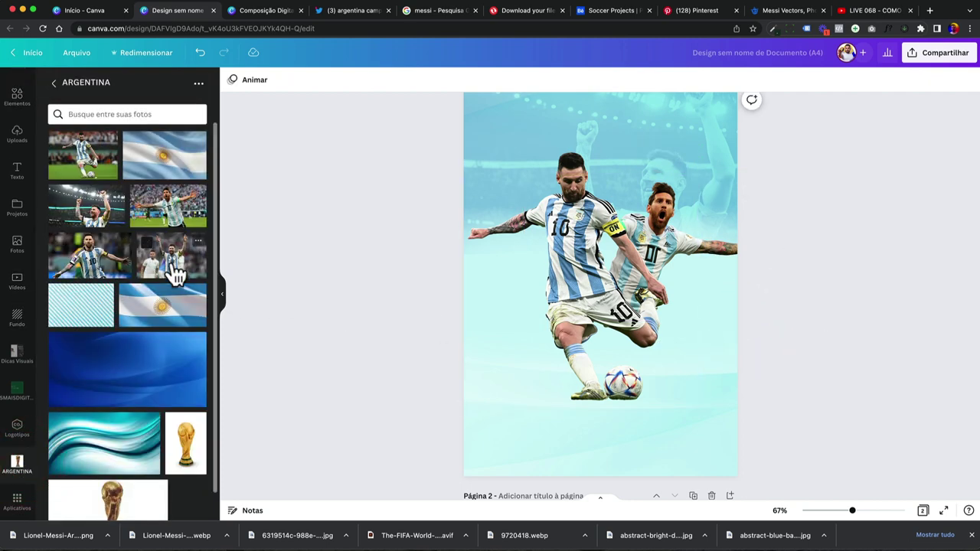
left_click(106, 274)
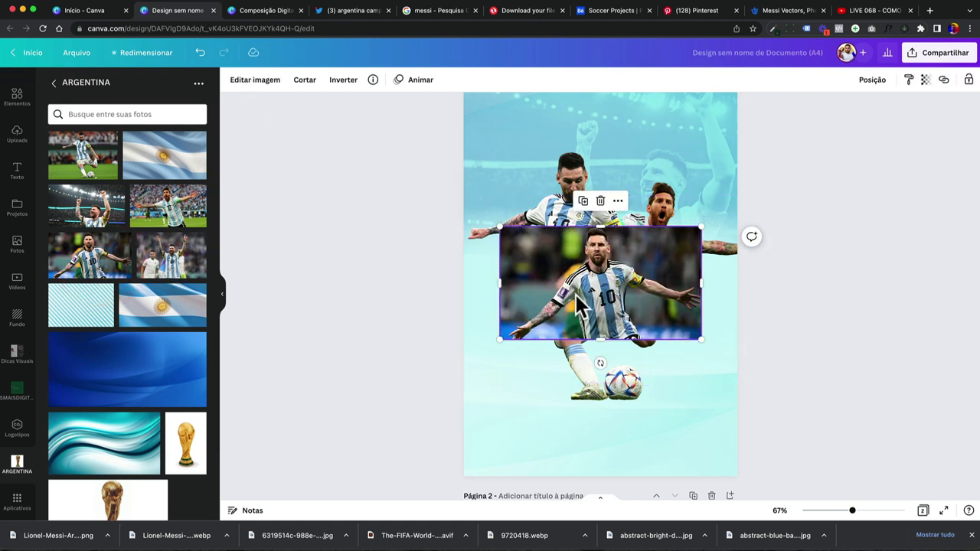
left_click(268, 88)
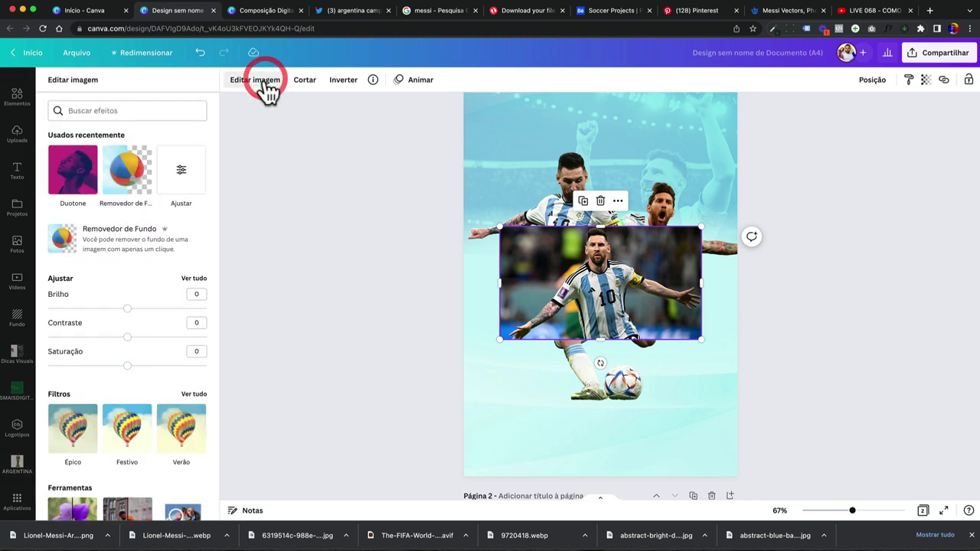
Remove the background of the newly placed open-armed player photo and move it backward behind the large player
left_click(127, 177)
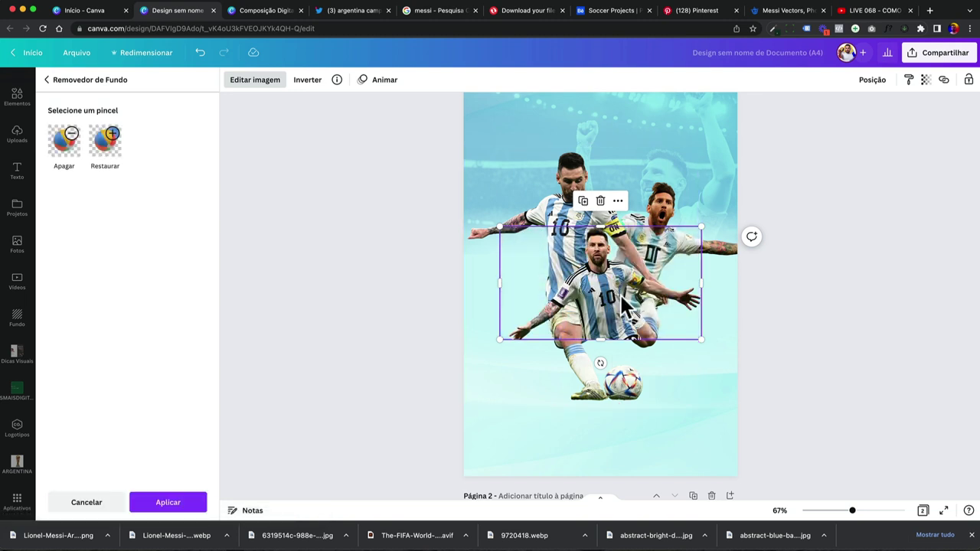
left_click(183, 506)
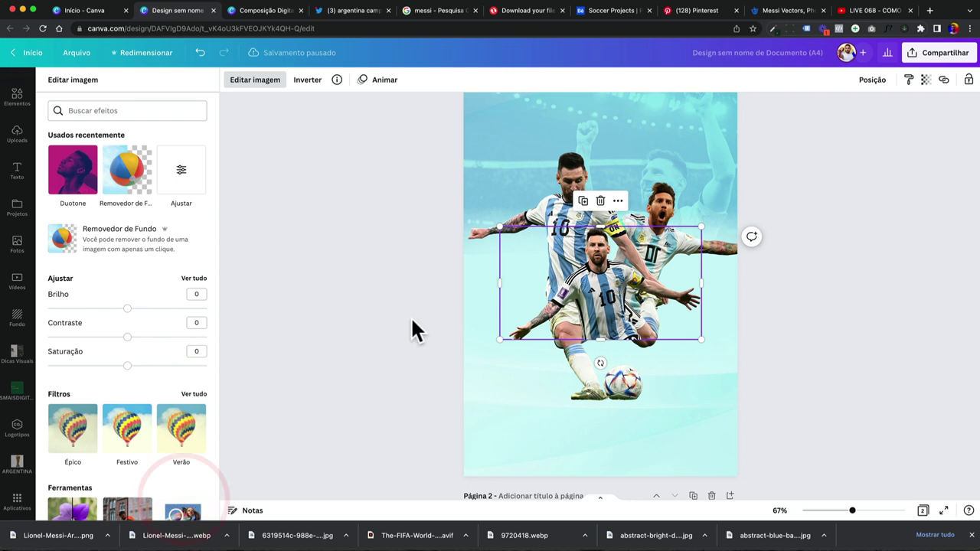
right_click(586, 269)
left_click(633, 326)
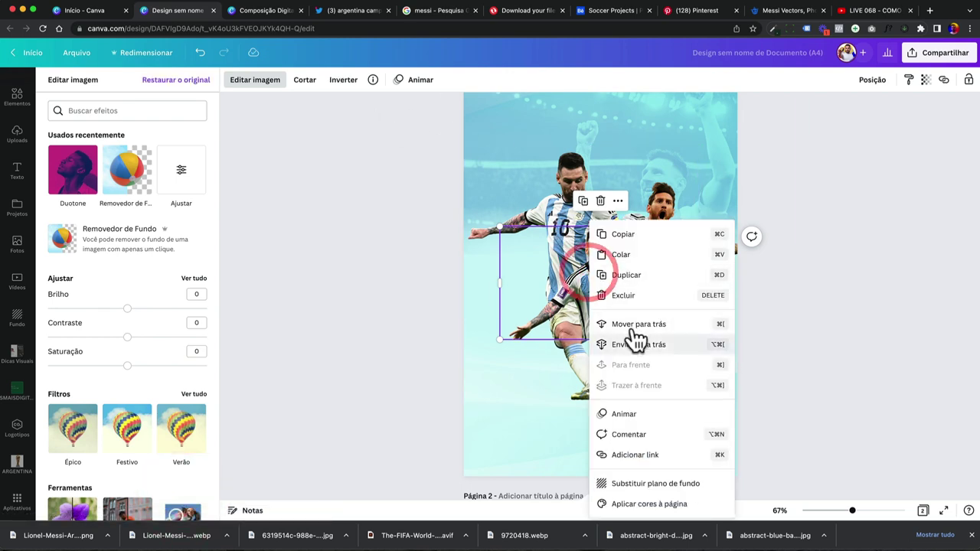
key("ctrl+z")
key("ctrl+z")
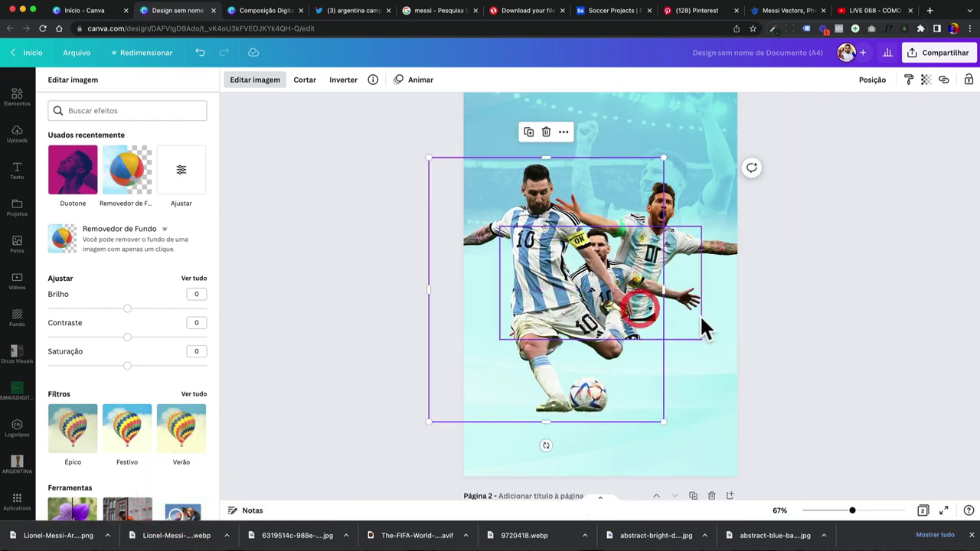
left_click(731, 307)
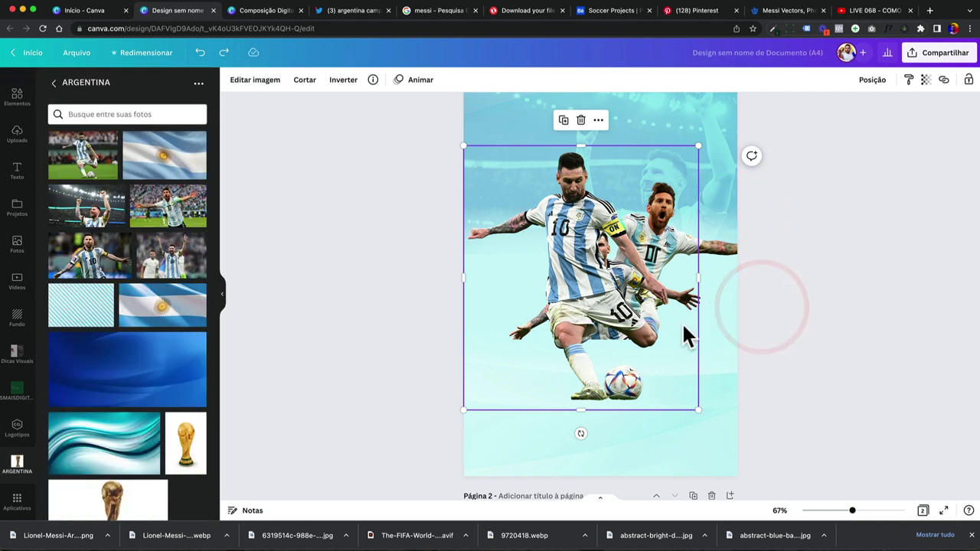
Move the open-armed player cutout to the poster's lower left area and delete it
left_click(550, 328)
left_click_drag(551, 328, 534, 324)
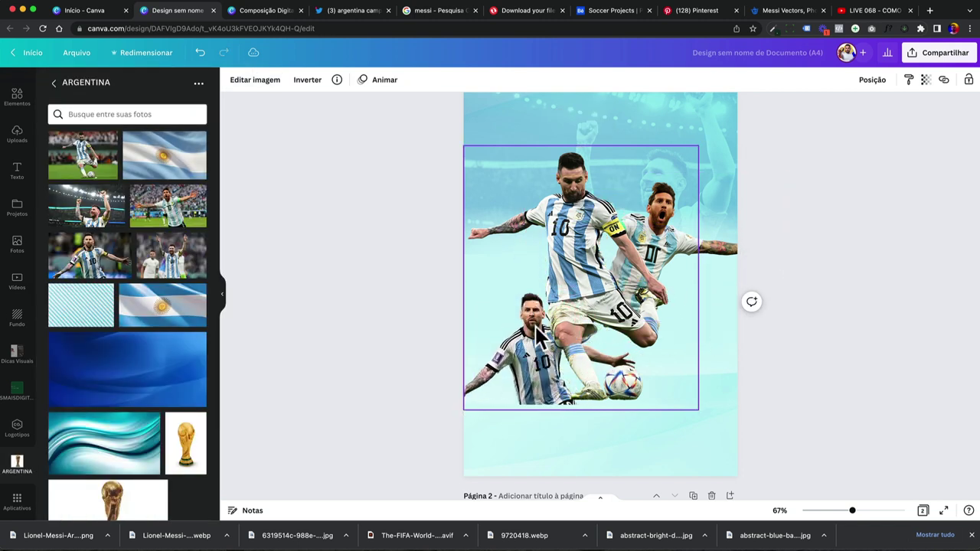
left_click(534, 324)
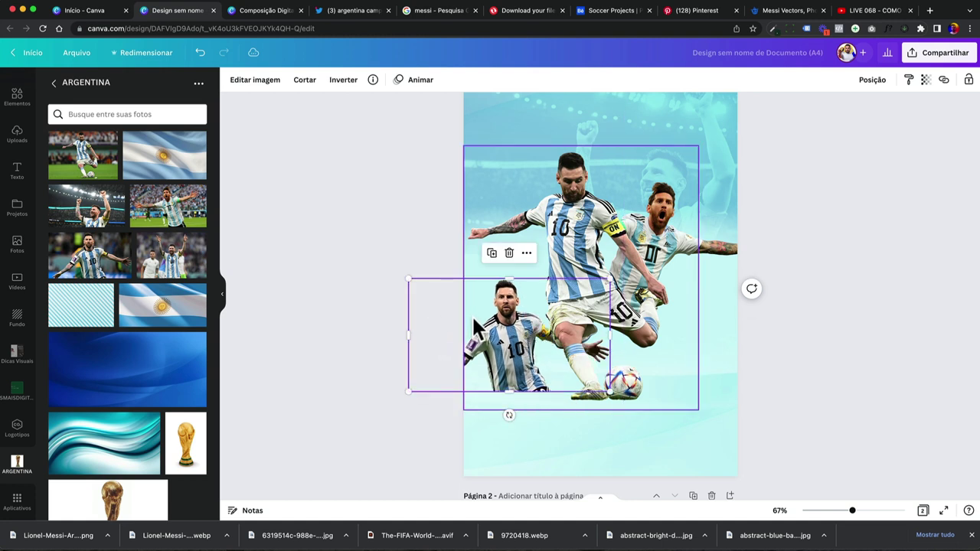
key("Delete")
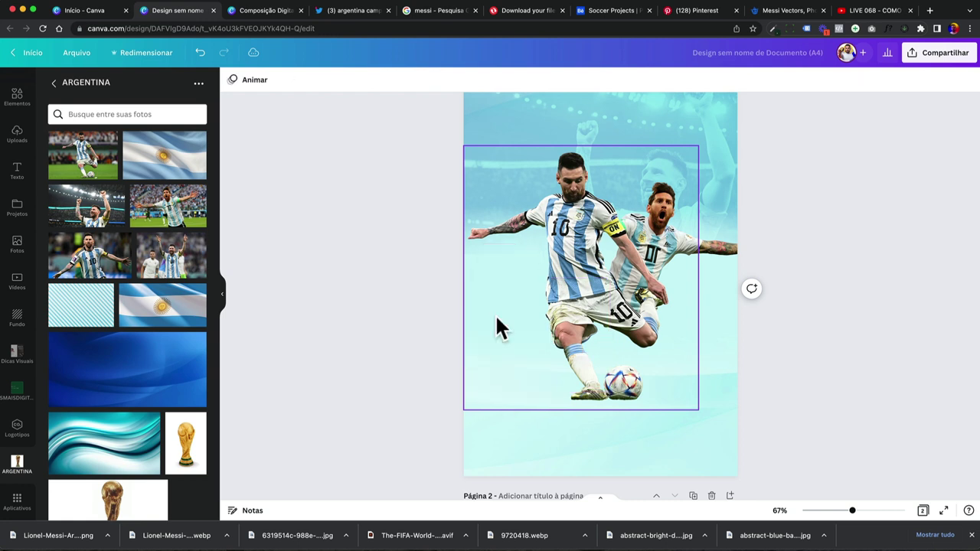
left_click(682, 296)
left_click(837, 271)
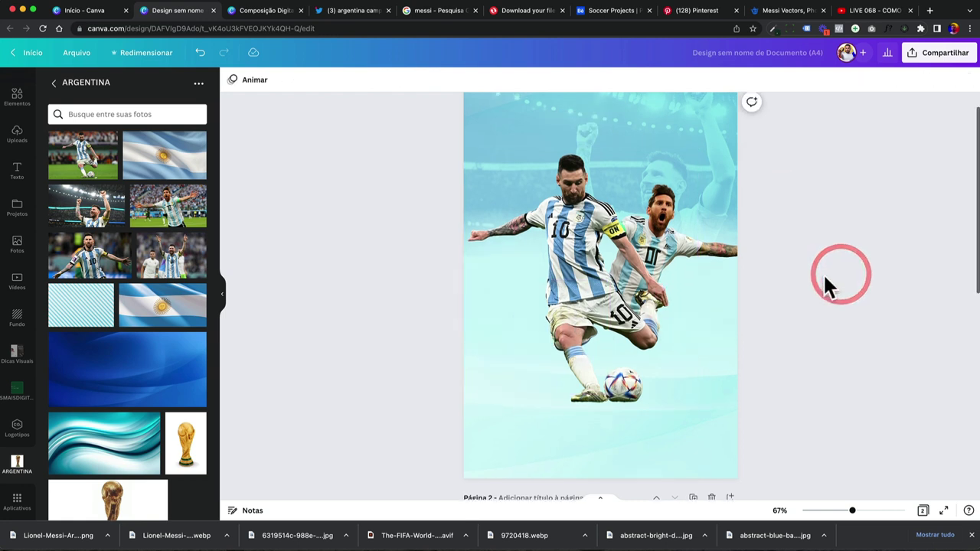
left_click(753, 256)
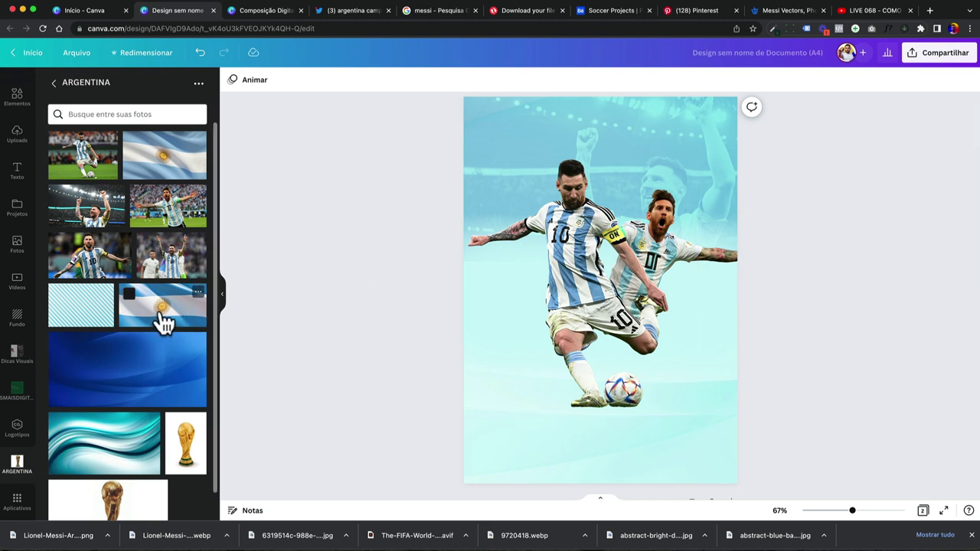
Add the smaller World Cup trophy photo from the ARGENTINA folder and remove its background
scroll(181, 407, "down", 1)
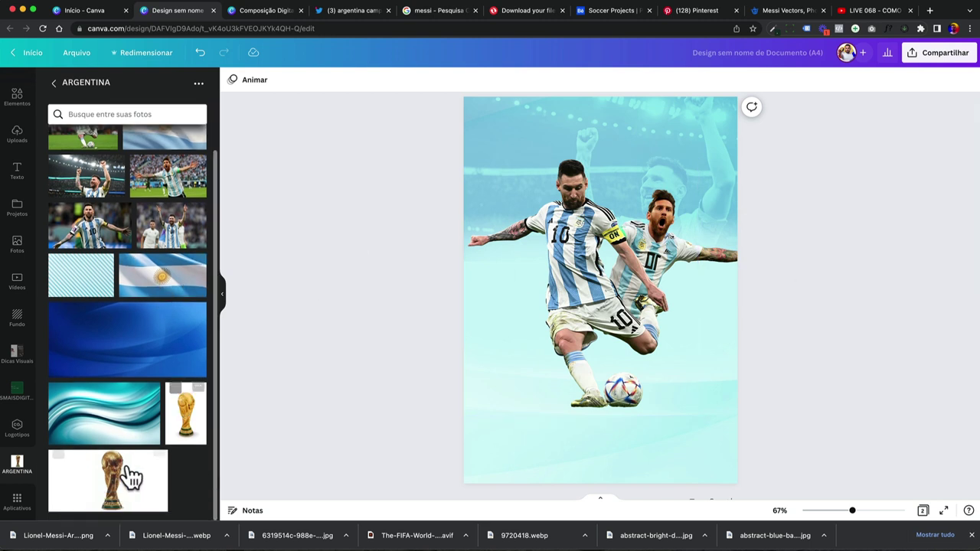
left_click(185, 418)
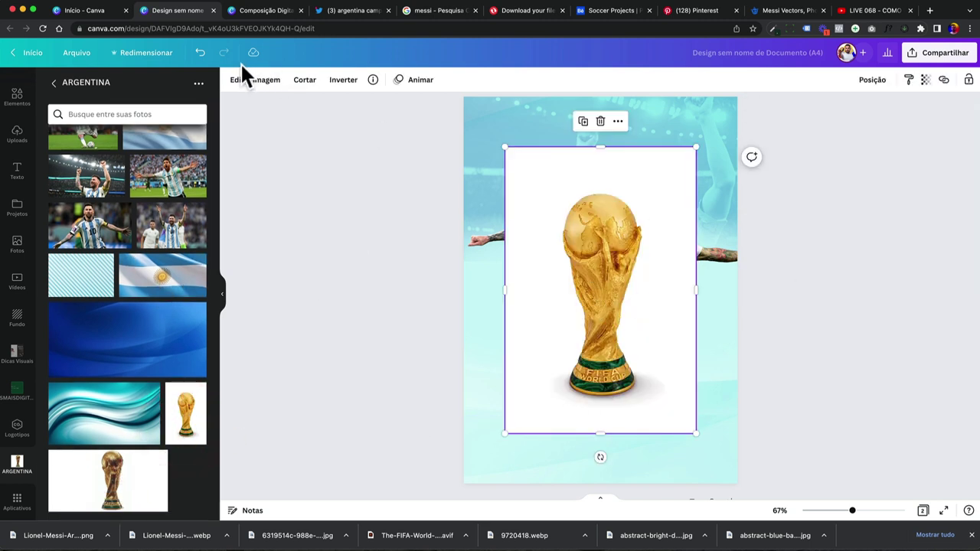
left_click(264, 79)
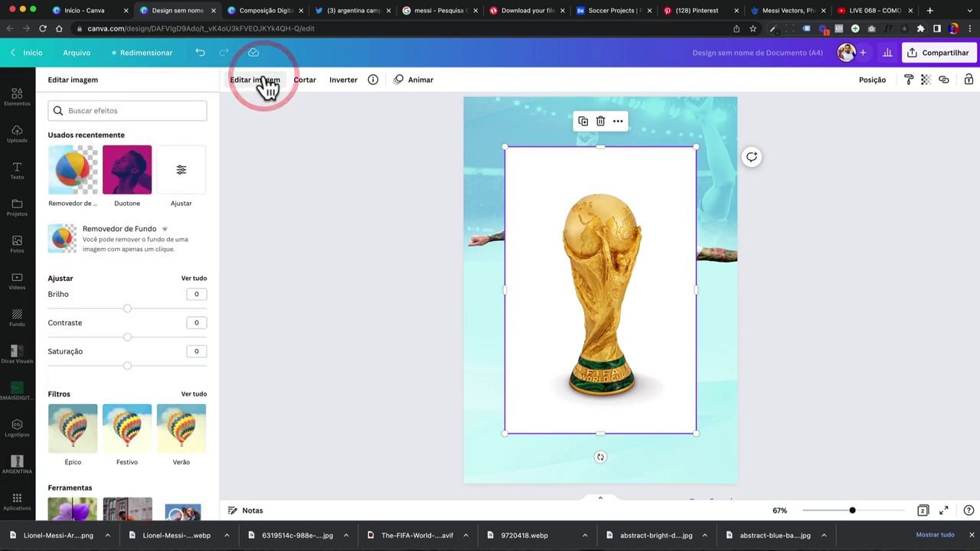
left_click(87, 182)
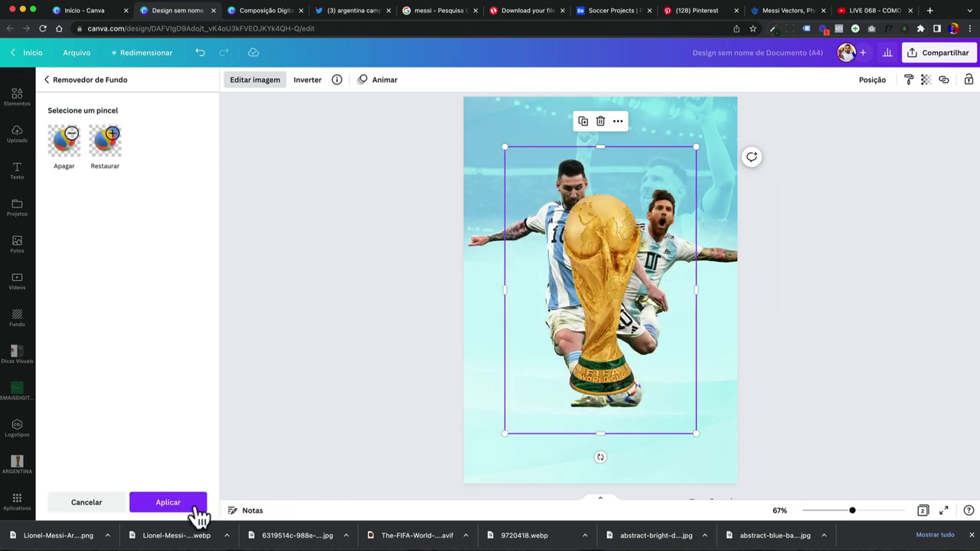
left_click(169, 503)
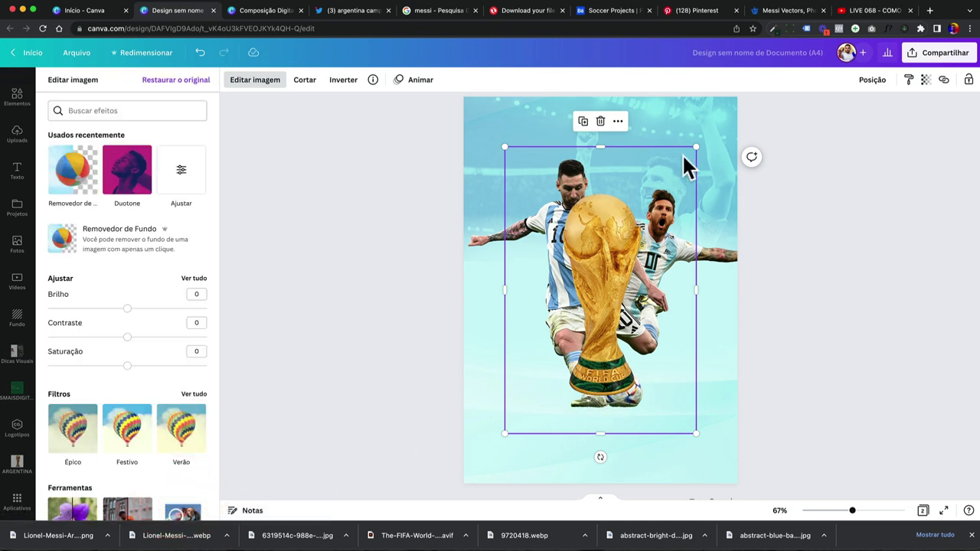
Shrink the trophy cutout and place it in the poster's lower left area beside the ball
left_click_drag(694, 145, 526, 389)
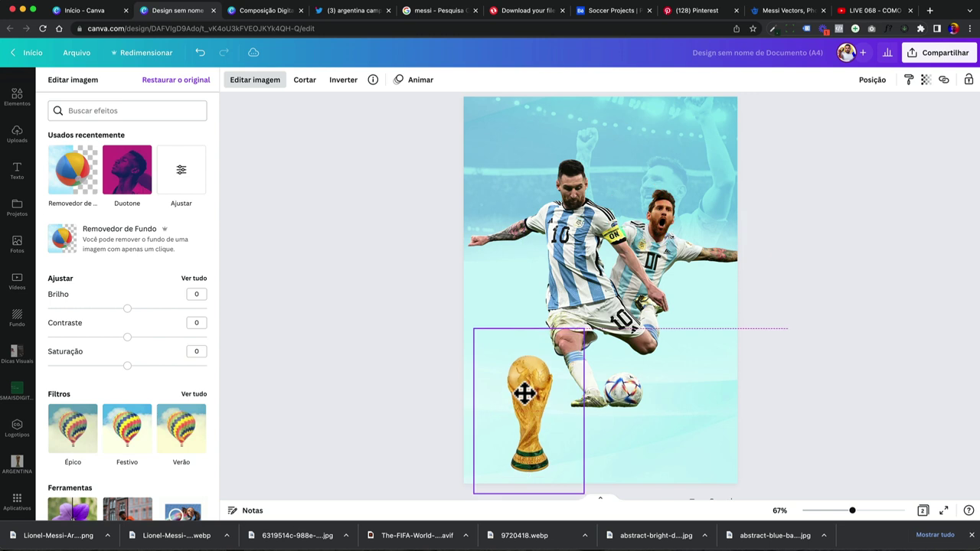
left_click(781, 362)
Add the Argentine flag with the sun, enlarge it across the poster's lower half, and send it behind the players
scroll(153, 383, "down", 1)
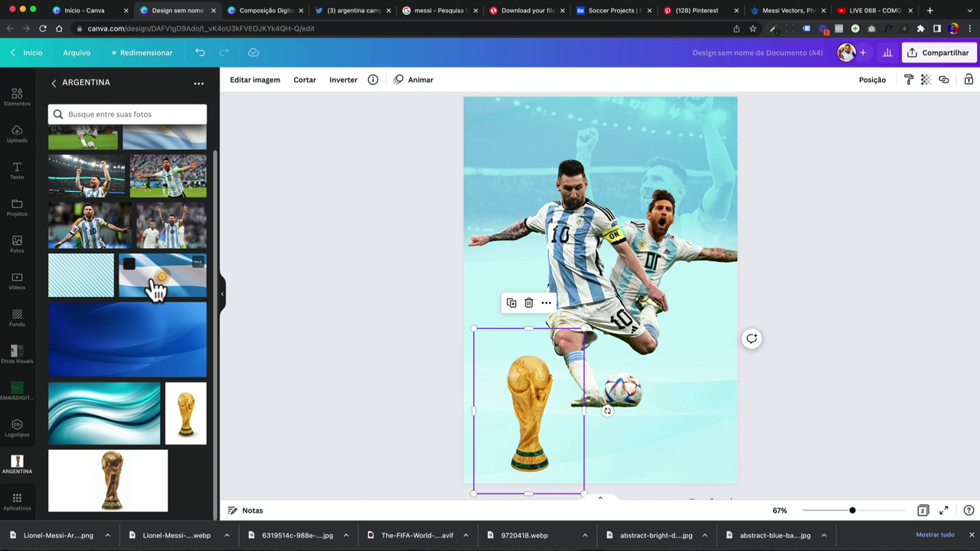
left_click_drag(157, 289, 212, 296)
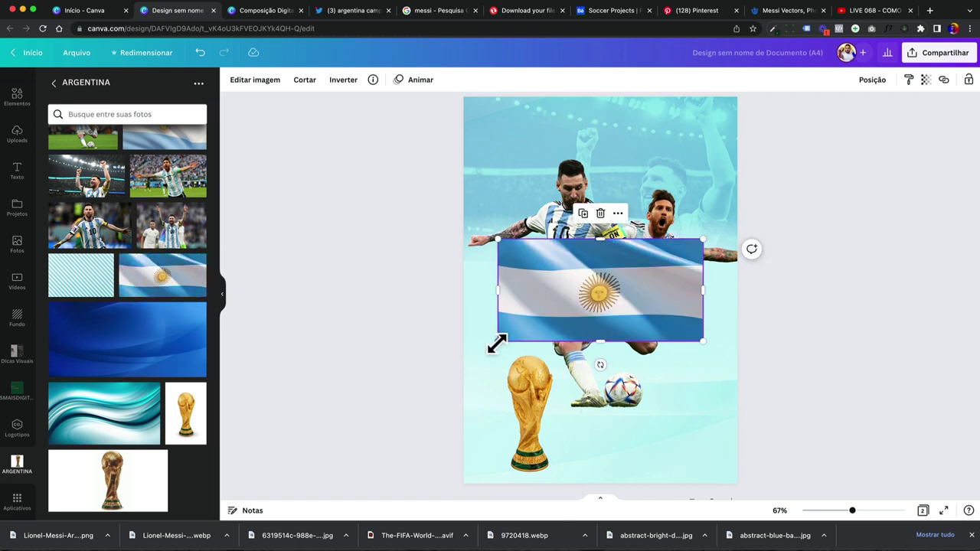
left_click_drag(498, 341, 353, 417)
left_click_drag(626, 357, 657, 388)
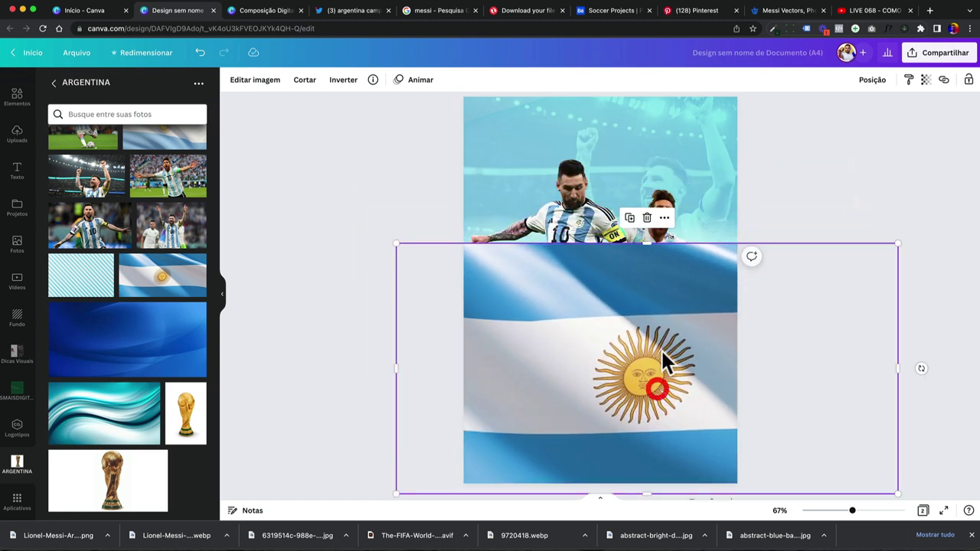
key("super+alt+bracketleft")
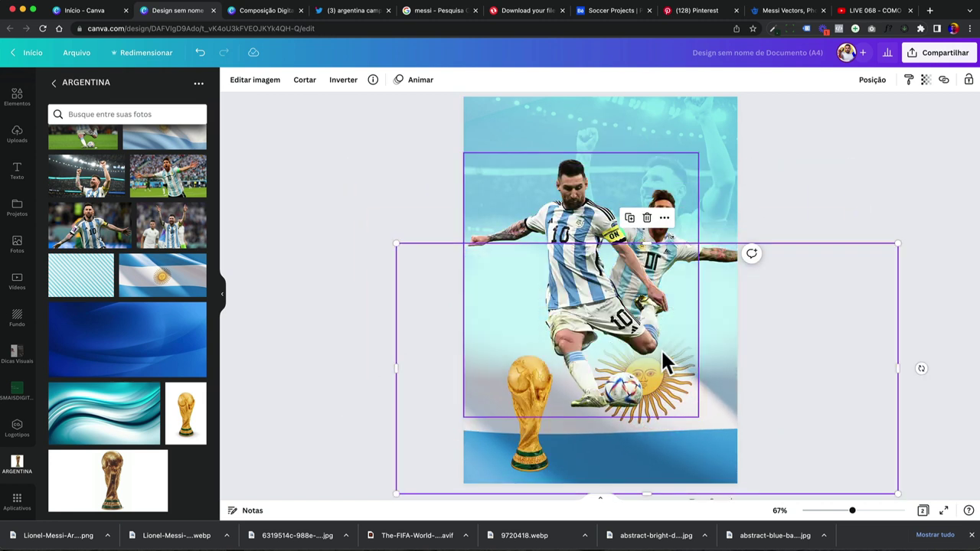
Set the flag's transparency to 19 and shift it slightly to the right
left_click(925, 80)
left_click_drag(872, 123, 845, 128)
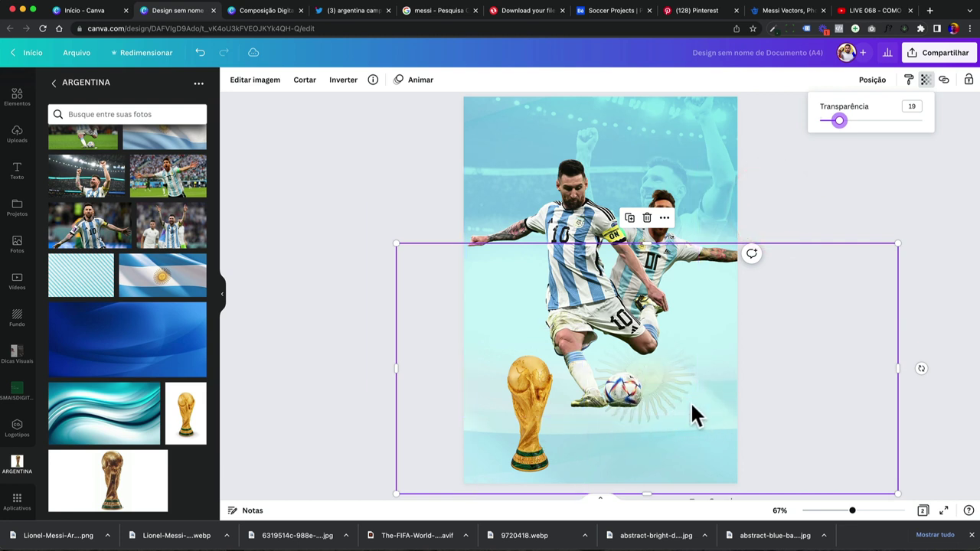
left_click_drag(682, 459, 705, 460)
left_click(374, 391)
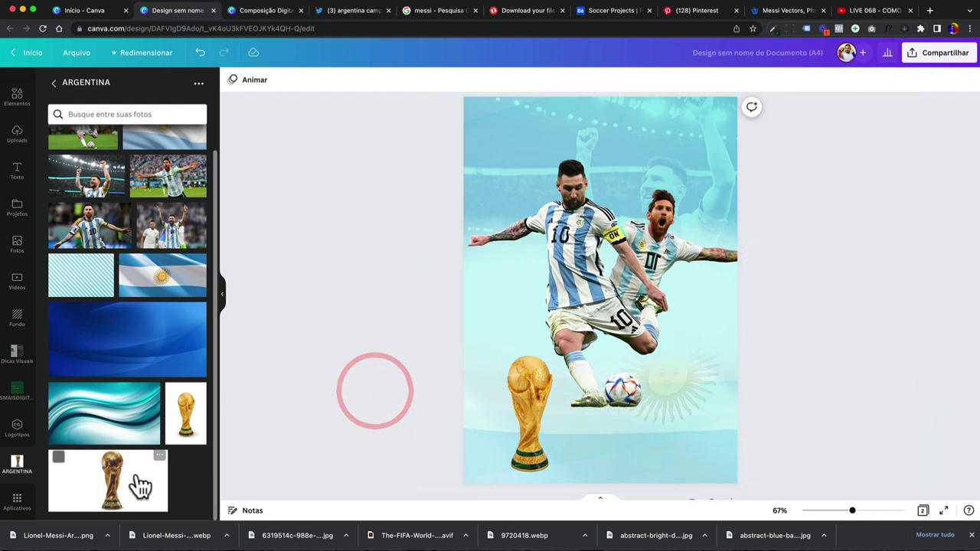
Delete the trophy cutout from the poster
scroll(180, 293, "up", 1)
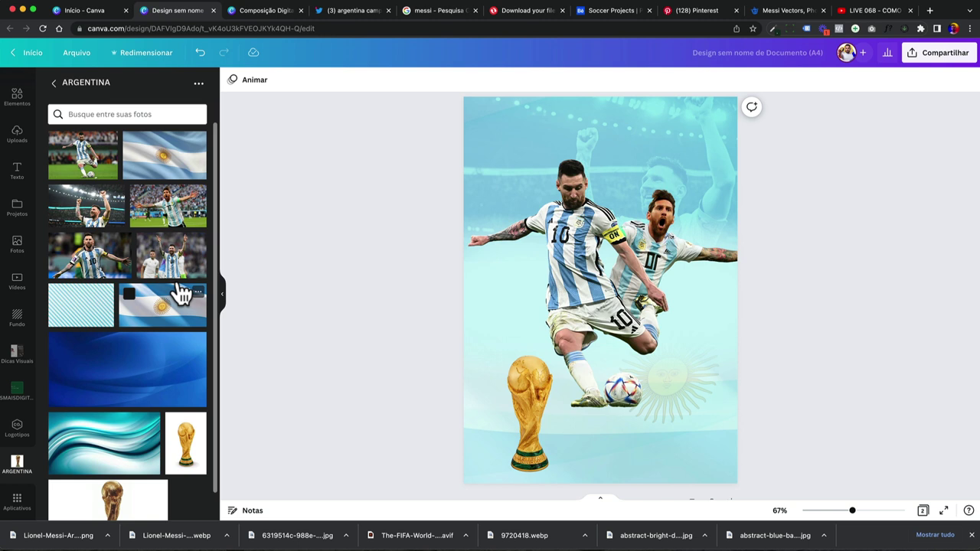
left_click(280, 281)
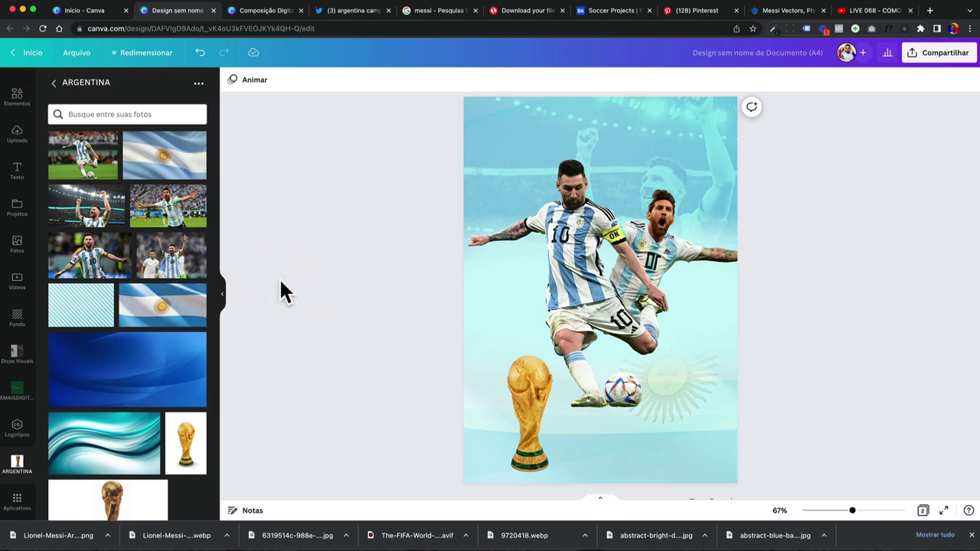
left_click(510, 399)
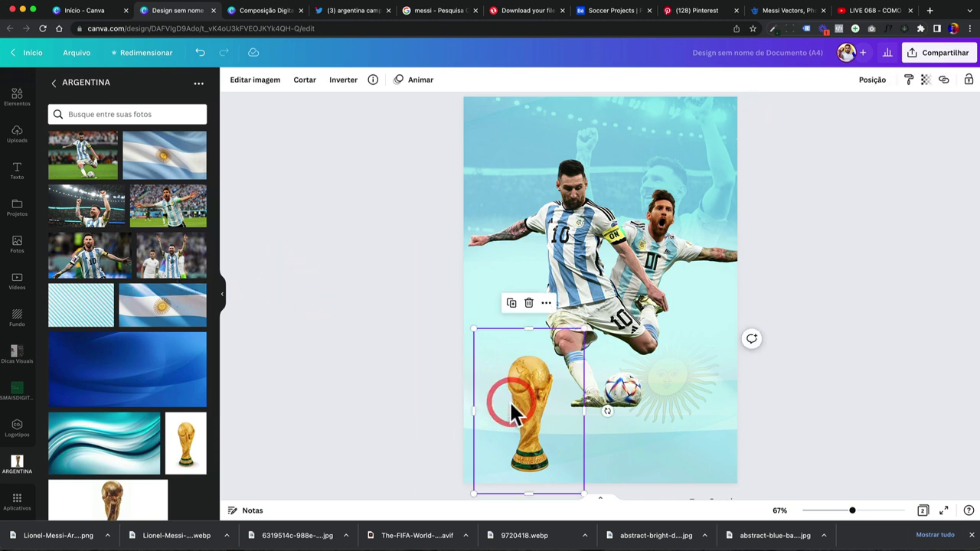
key("Delete")
left_click(365, 308)
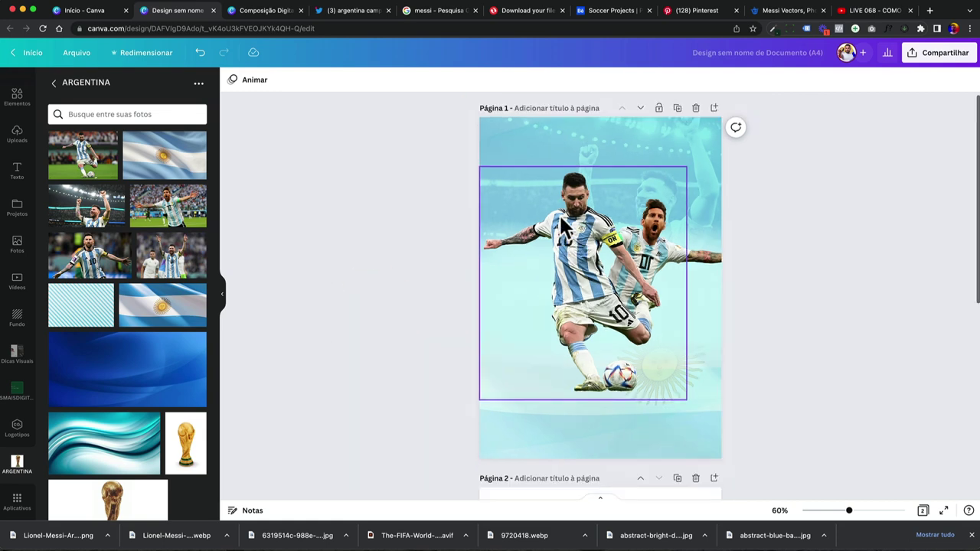
left_click(763, 197)
left_click_drag(418, 125, 813, 431)
left_click(812, 430)
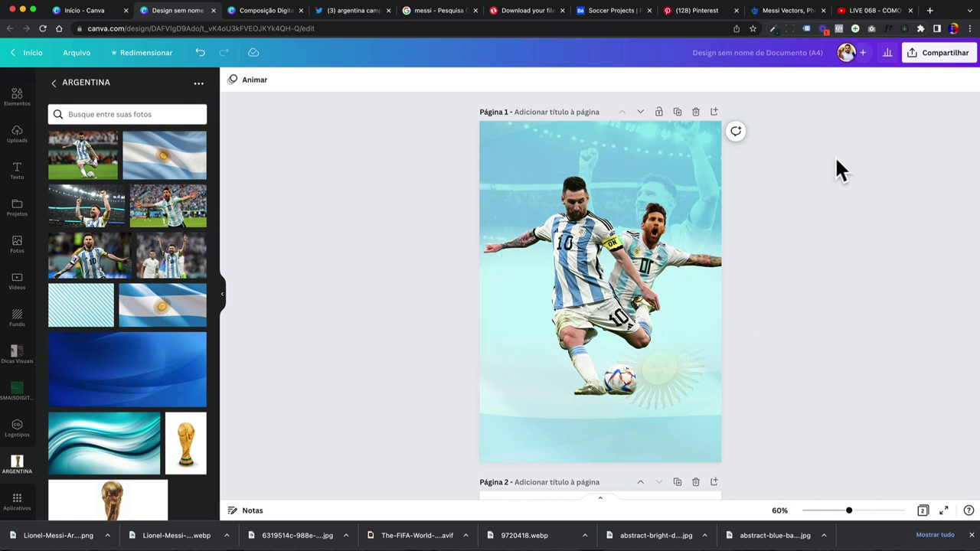
Download only page 1 as a PNG, saving it as "Primeira COmposição.png" in the _ARGENTINA folder
left_click(934, 55)
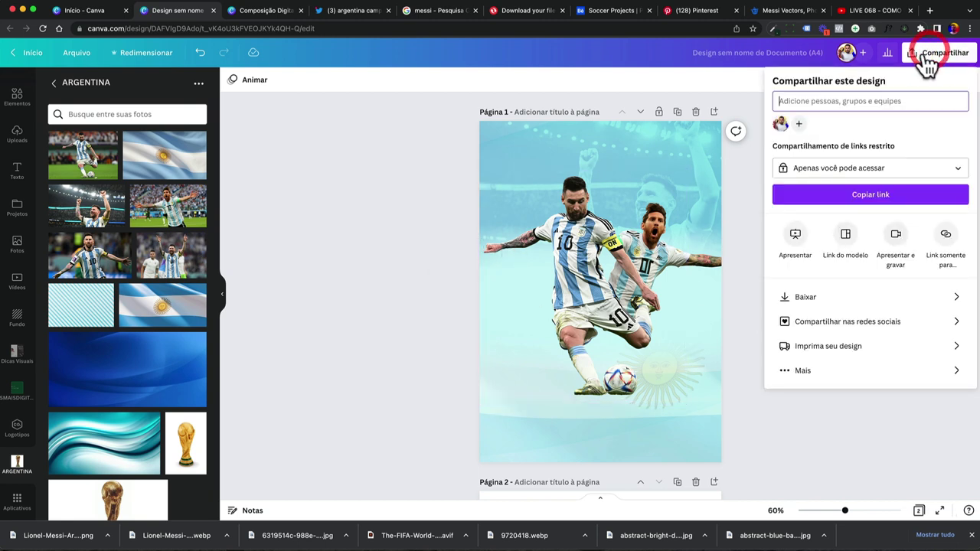
left_click(817, 294)
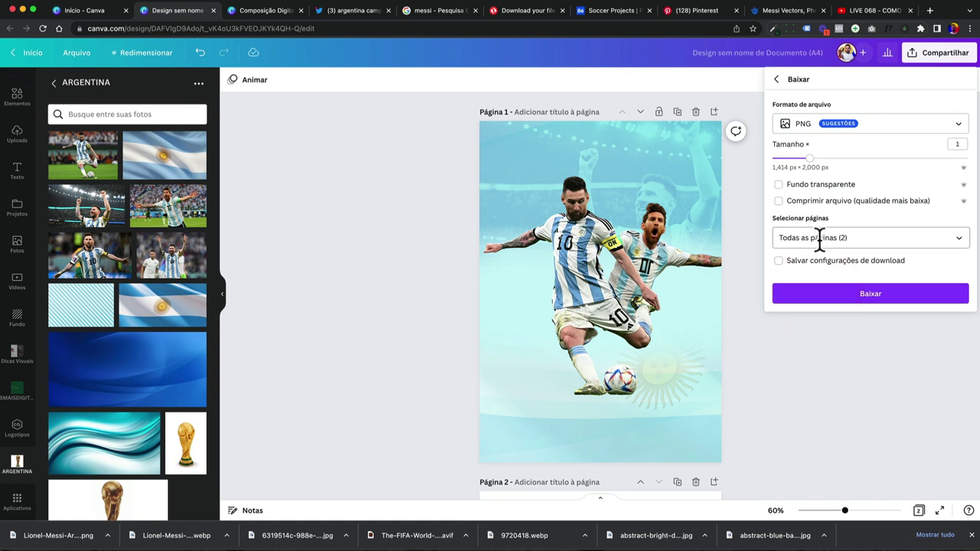
left_click(818, 239)
left_click(793, 267)
left_click(817, 296)
left_click(830, 375)
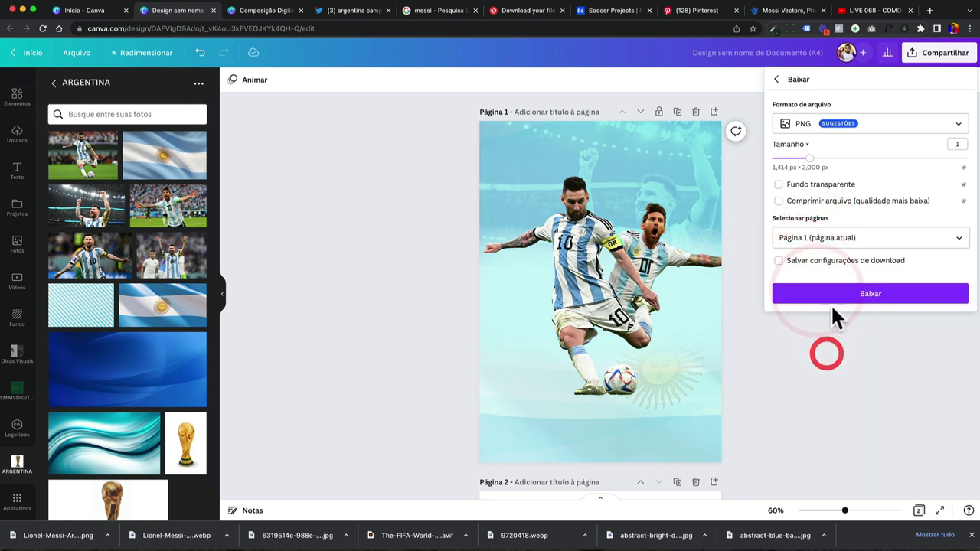
left_click(845, 292)
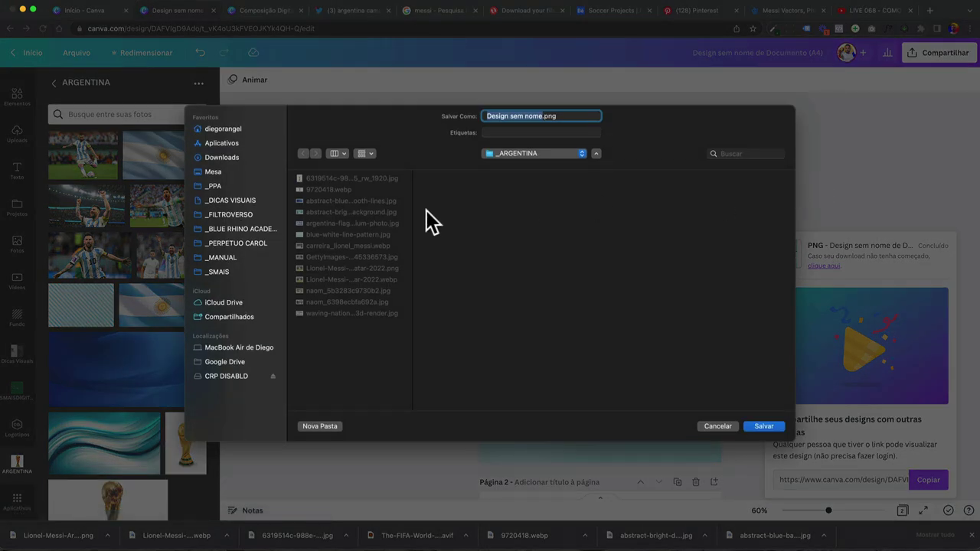
type("Primeira COmposição")
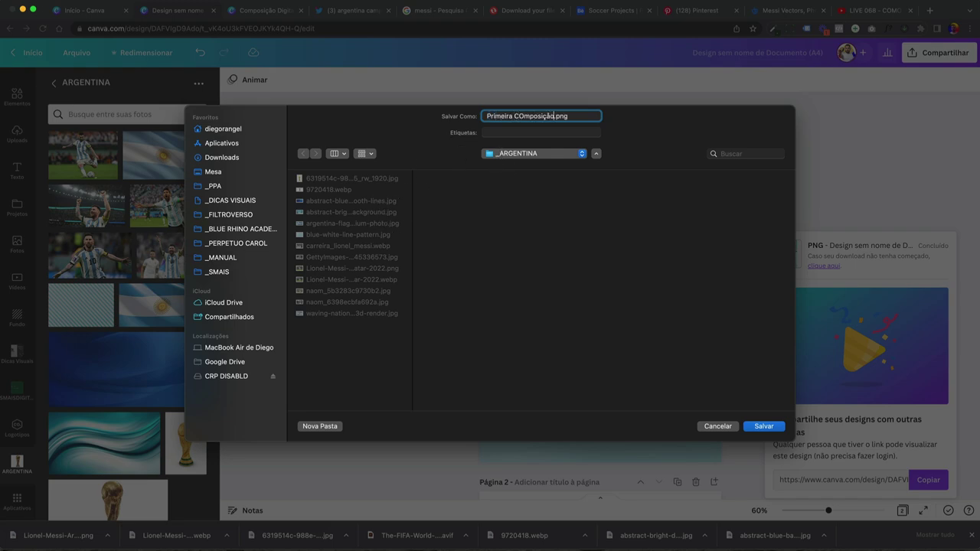
key("Return")
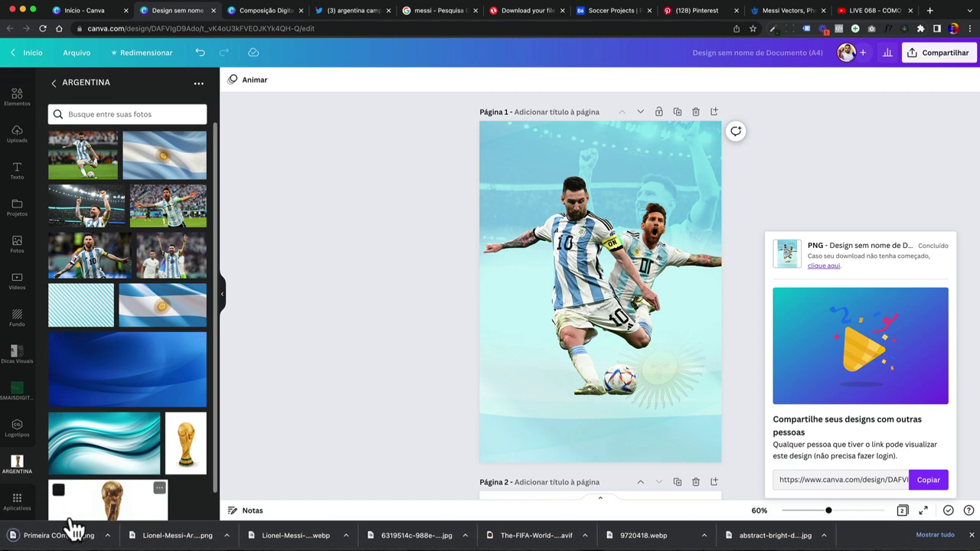
Upload the downloaded Primeira COmposição PNG into the design's ARGENTINA image folder
left_click_drag(72, 532, 115, 341)
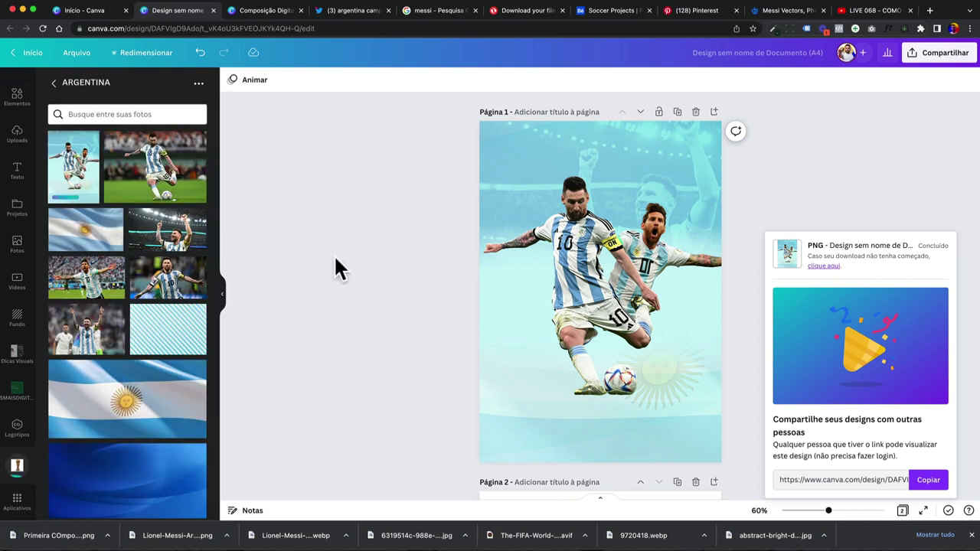
left_click(333, 258)
Copy page 1 of the design as an image to the clipboard
left_click(942, 54)
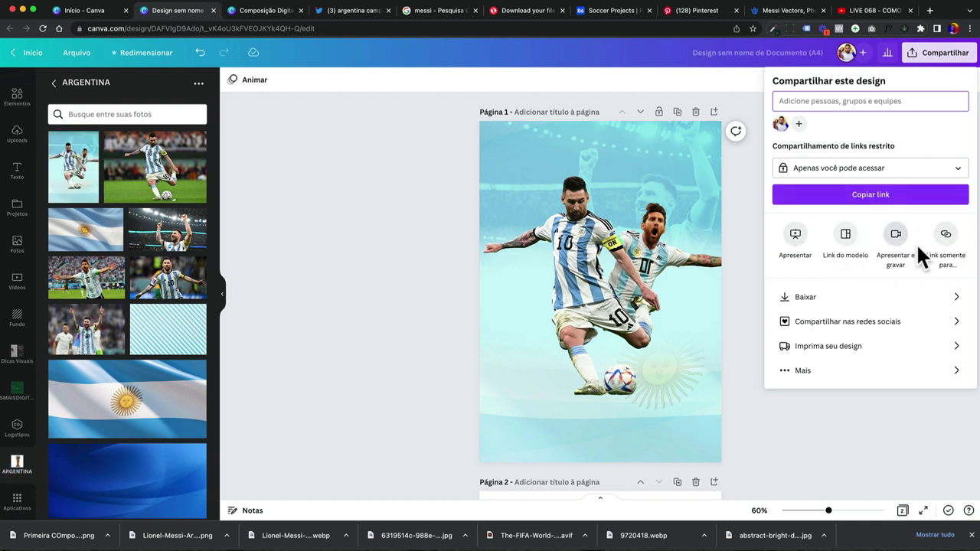
left_click(813, 375)
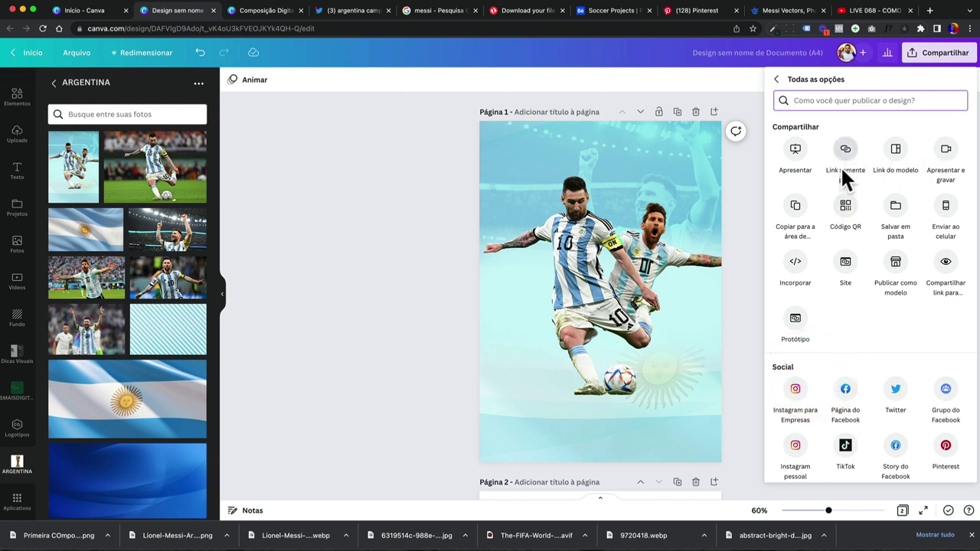
left_click(797, 211)
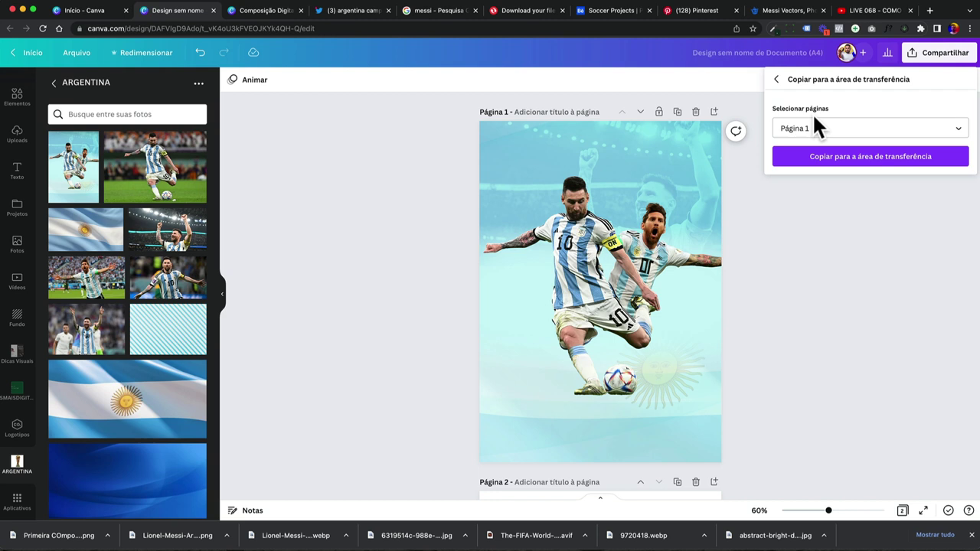
left_click(832, 156)
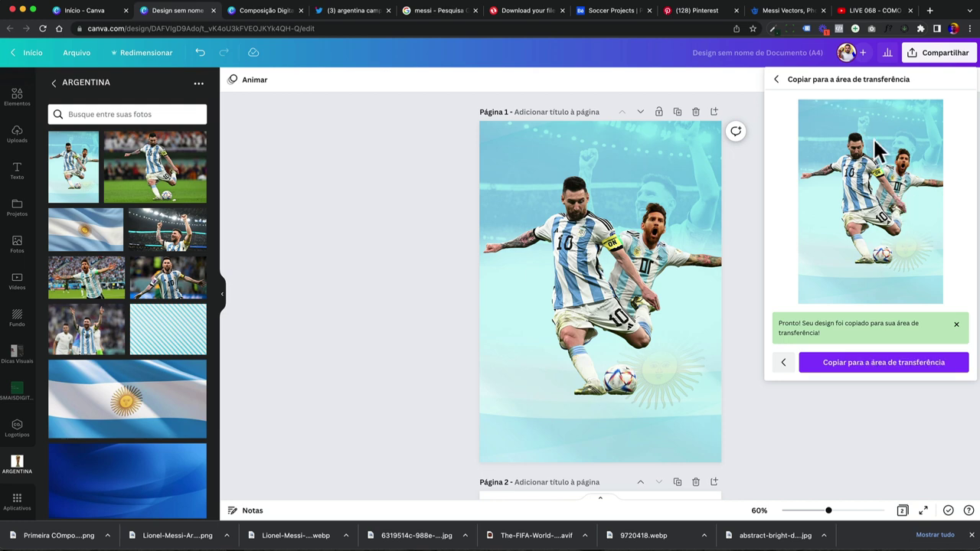
left_click(867, 361)
left_click(835, 402)
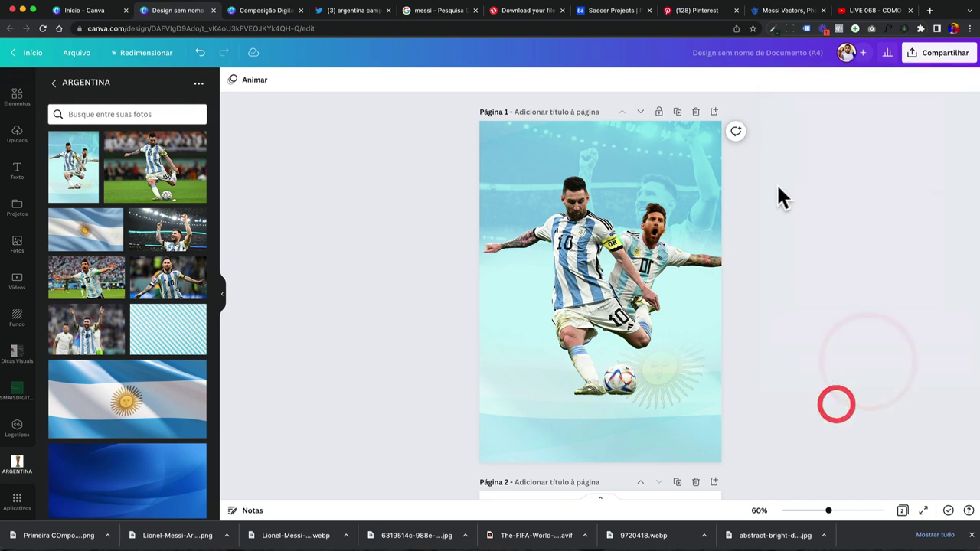
Add a blank page after page 1 and make it the active page
left_click(714, 112)
left_click(641, 265)
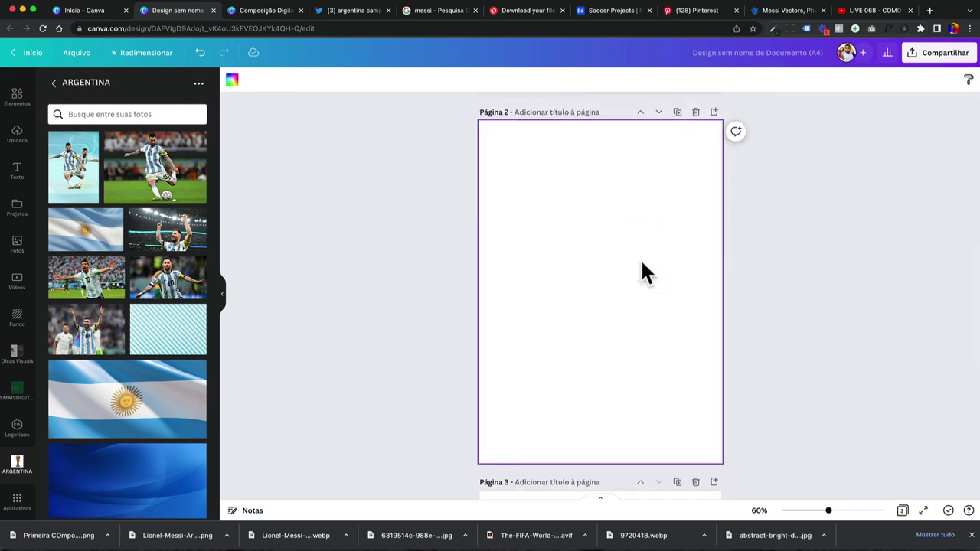
Paste the copied composition onto page 2 and enlarge it to cover the whole page
key("ctrl+v")
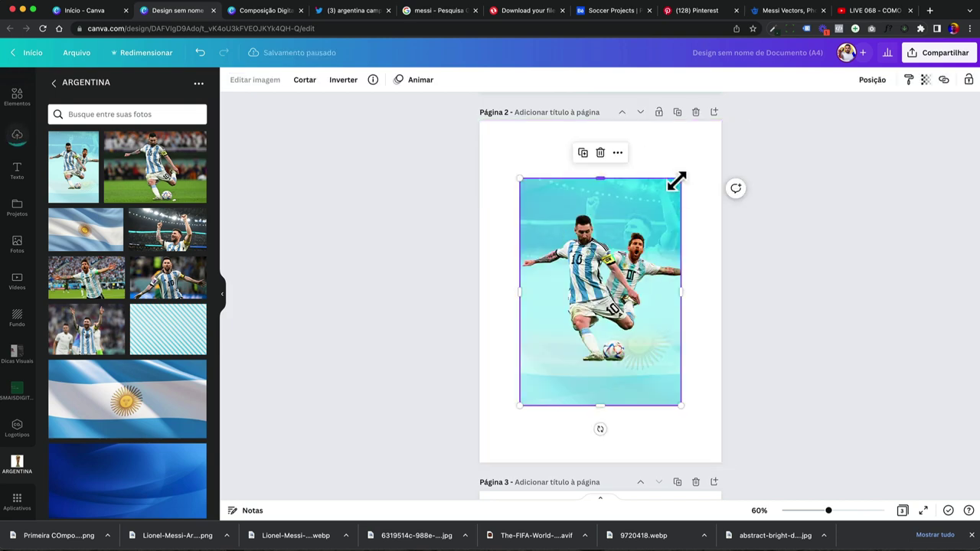
left_click_drag(680, 179, 721, 123)
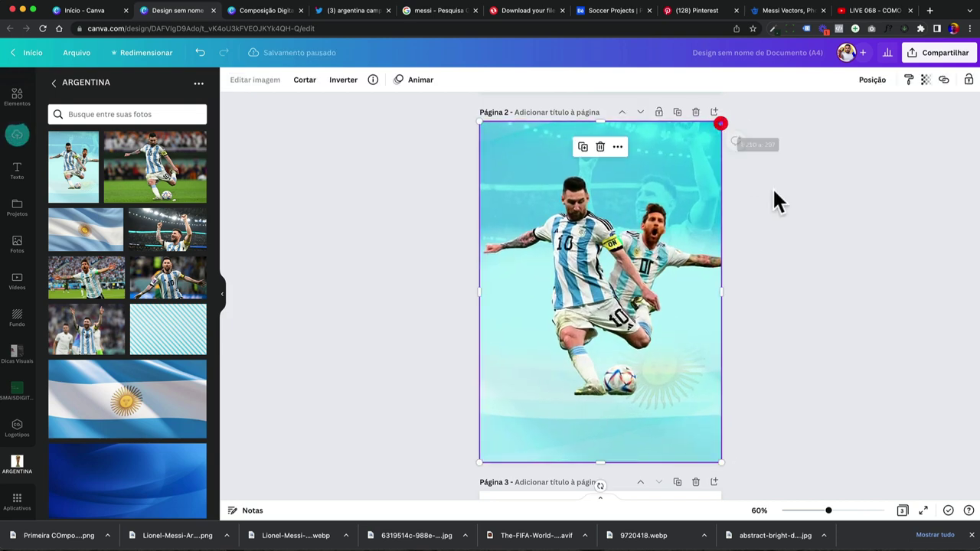
scroll(811, 217, "up", 2)
scroll(811, 217, "down", 2)
scroll(810, 217, "up", 3)
scroll(810, 216, "down", 3)
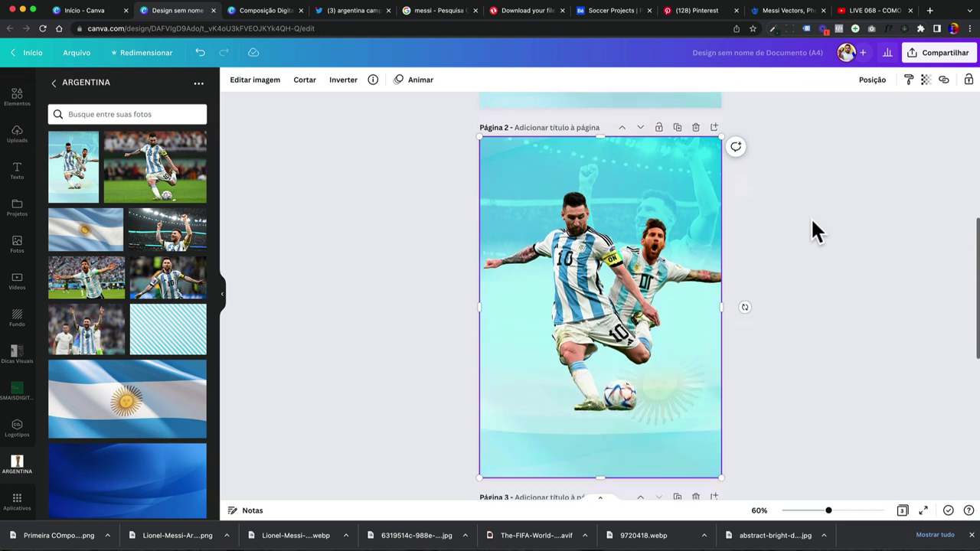
scroll(810, 216, "down", 1)
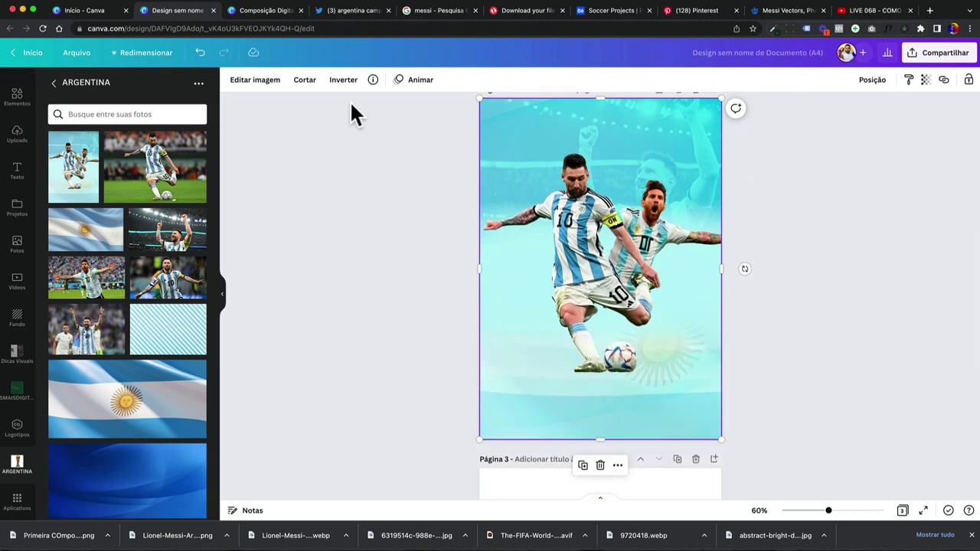
Replace the pasted copy on page 2 with the uploaded composition image from the ARGENTINA folder, set as the page background
key("Delete")
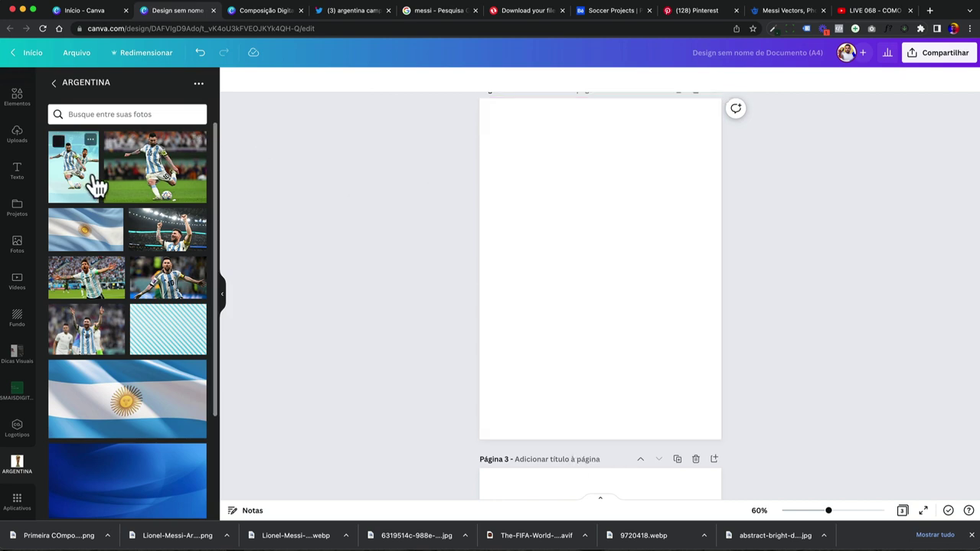
left_click_drag(96, 184, 496, 189)
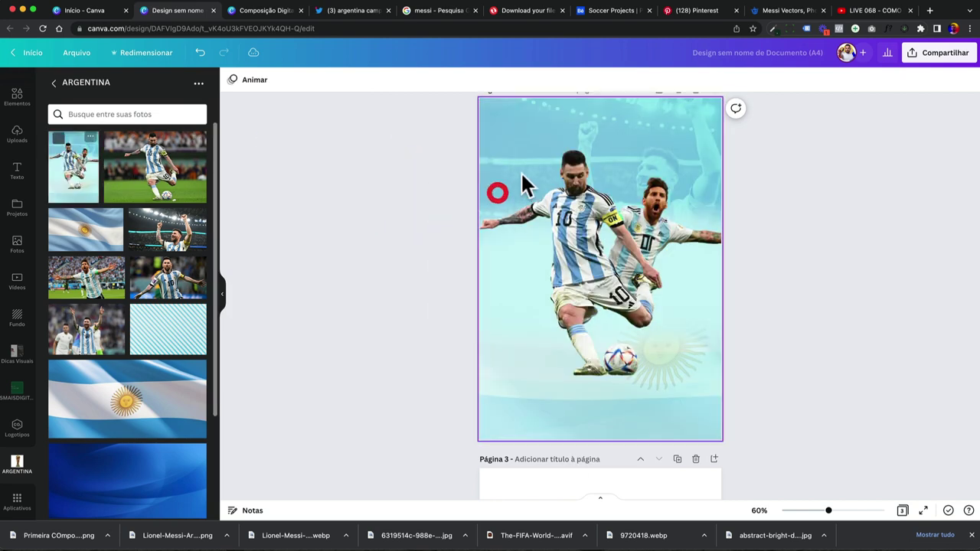
Open the full set of Fotogênico filters for the background image on page 2
left_click(521, 173)
left_click(264, 83)
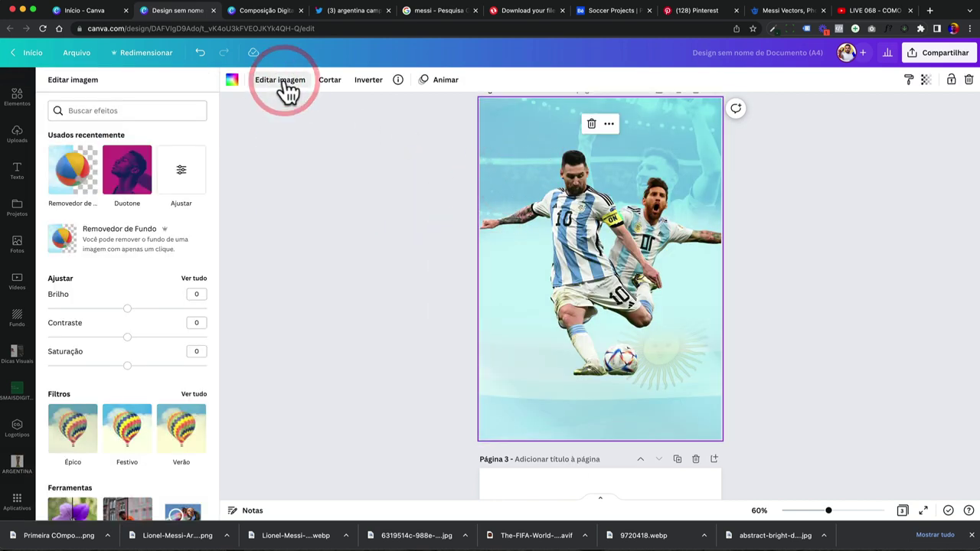
scroll(127, 299, "down", 4)
scroll(149, 241, "up", 1)
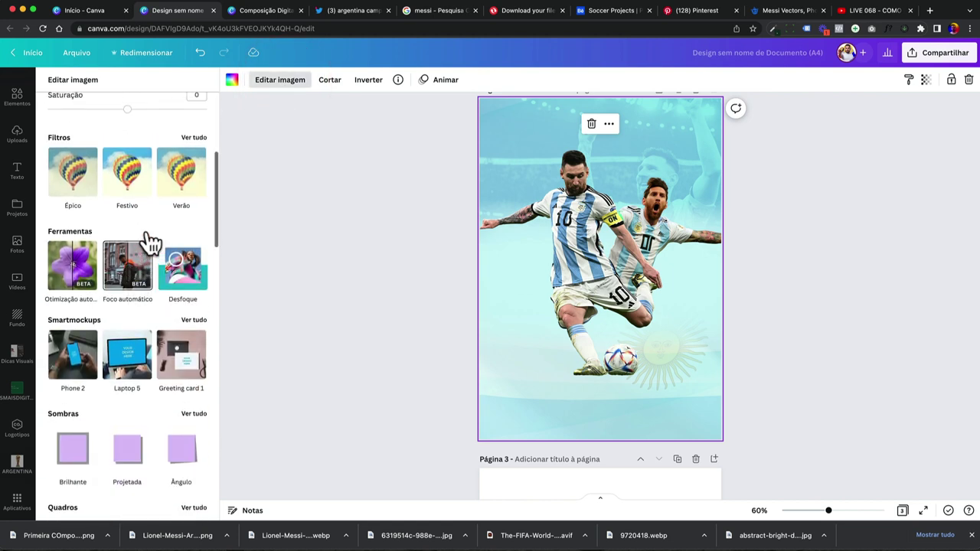
scroll(151, 243, "down", 1)
scroll(149, 243, "down", 10)
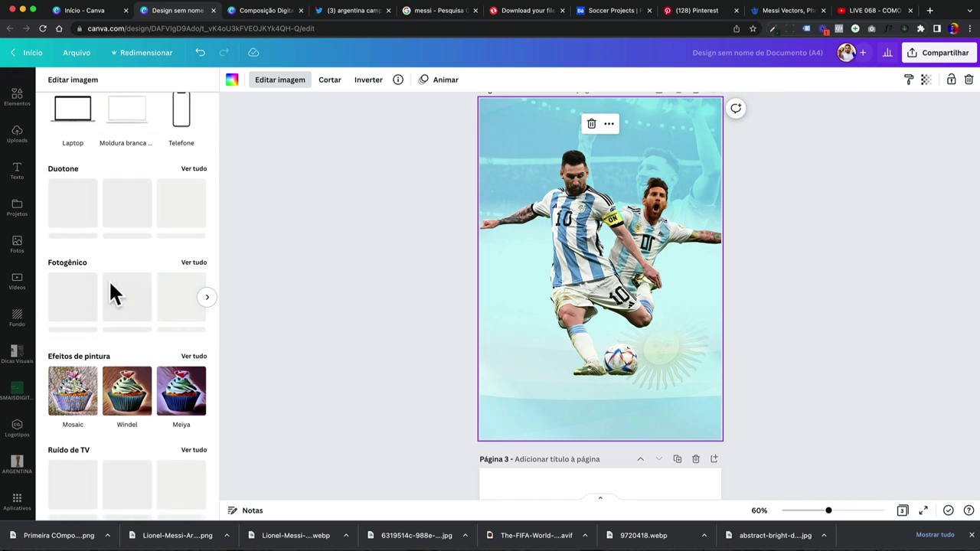
scroll(158, 273, "up", 12)
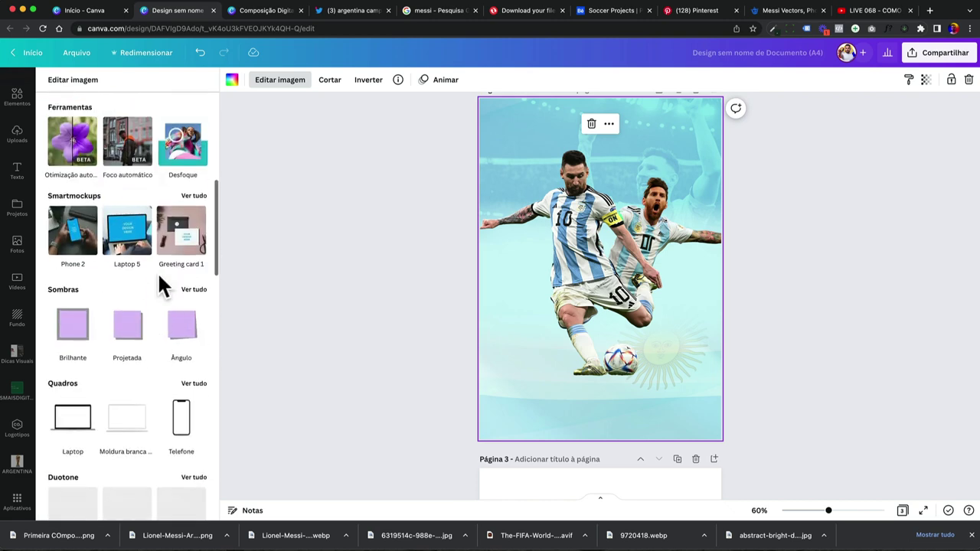
scroll(165, 230, "up", 4)
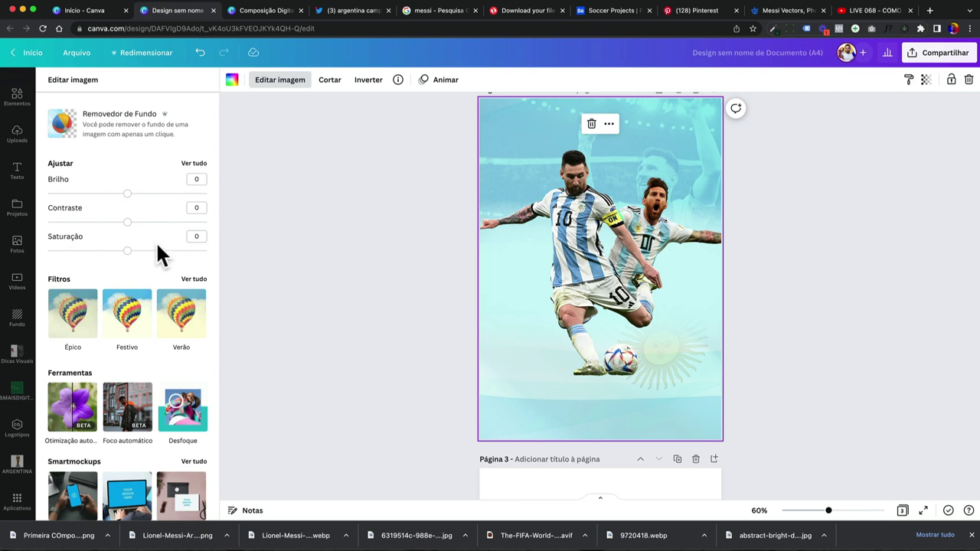
scroll(158, 252, "down", 15)
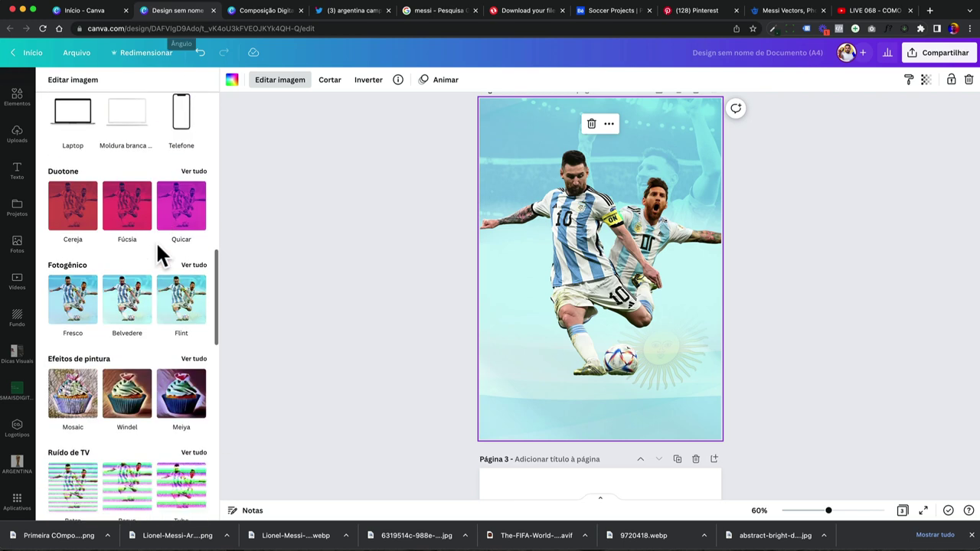
scroll(158, 247, "down", 1)
left_click(192, 242)
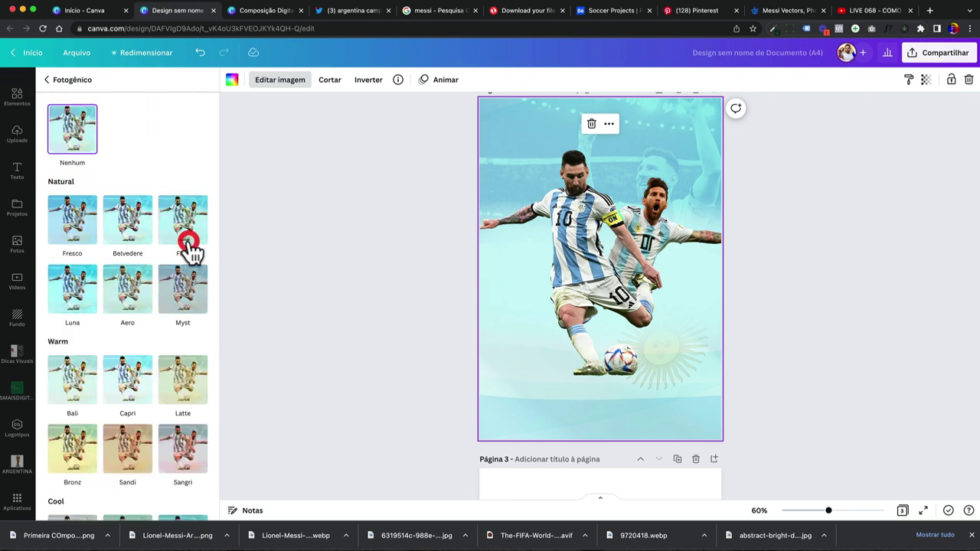
scroll(142, 284, "down", 3)
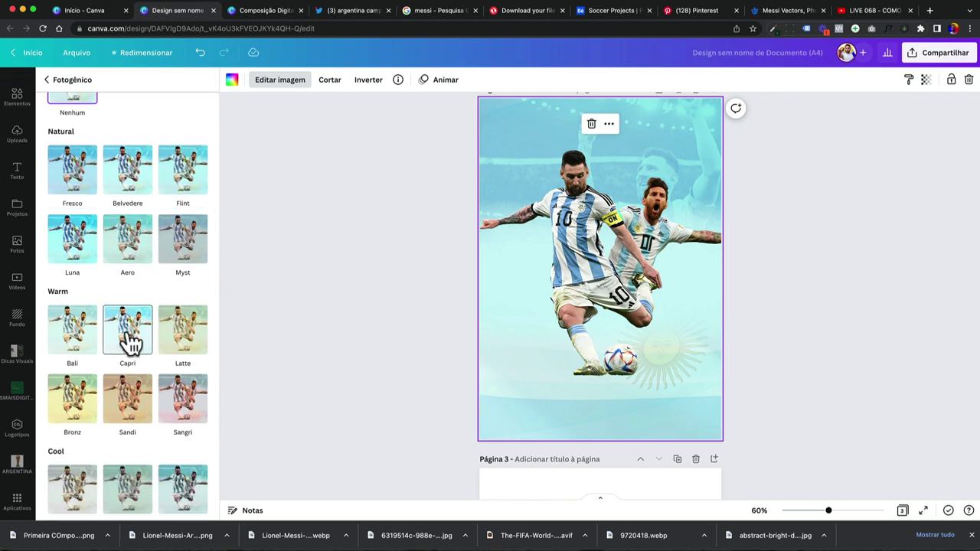
Try the Capri, Luna, Fresco, Belvedere and Flint filters on the page 2 background image
left_click(129, 337)
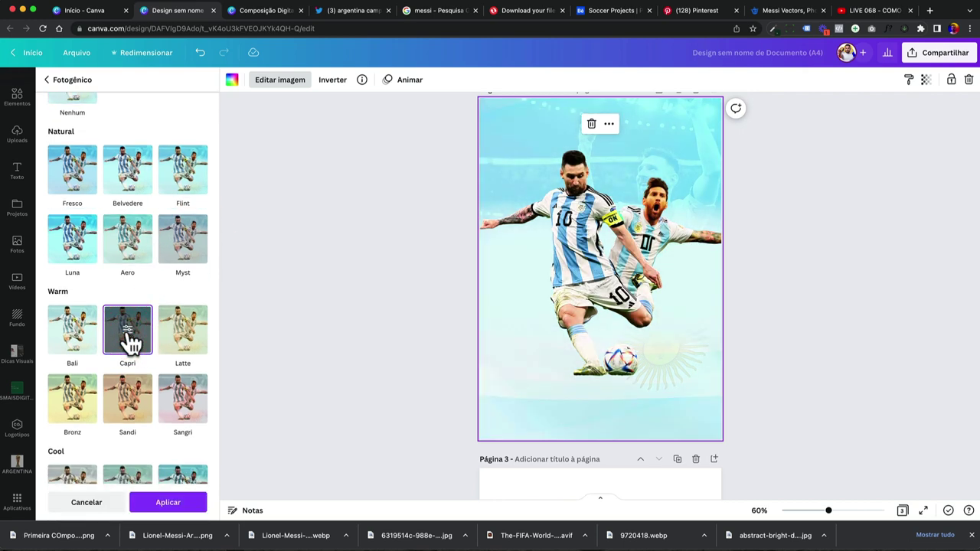
scroll(127, 342, "up", 2)
left_click(69, 276)
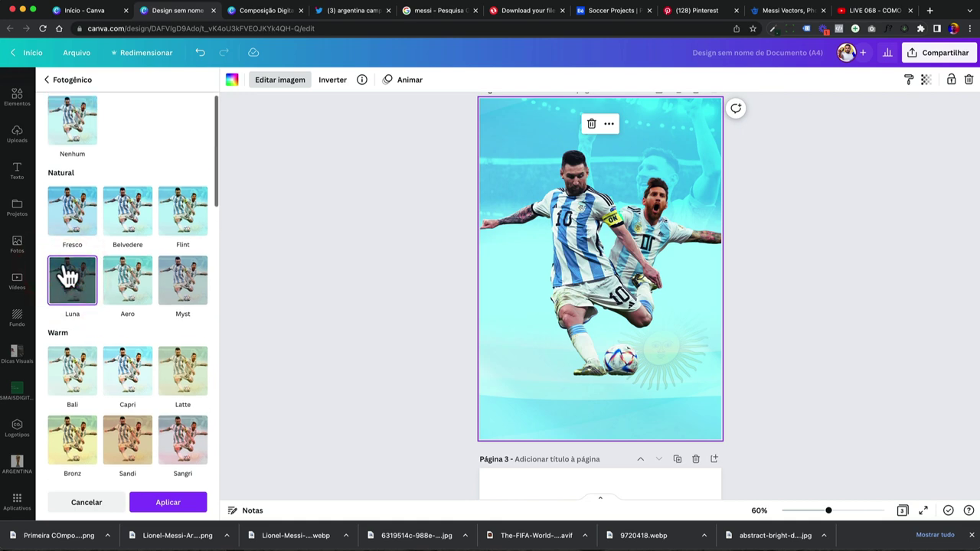
left_click(74, 219)
left_click(132, 226)
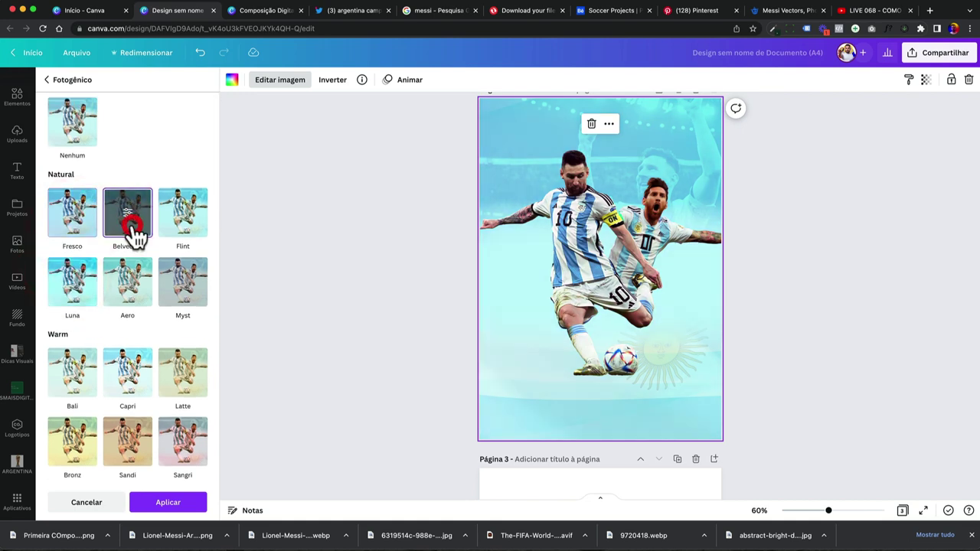
left_click(183, 214)
scroll(190, 283, "down", 5)
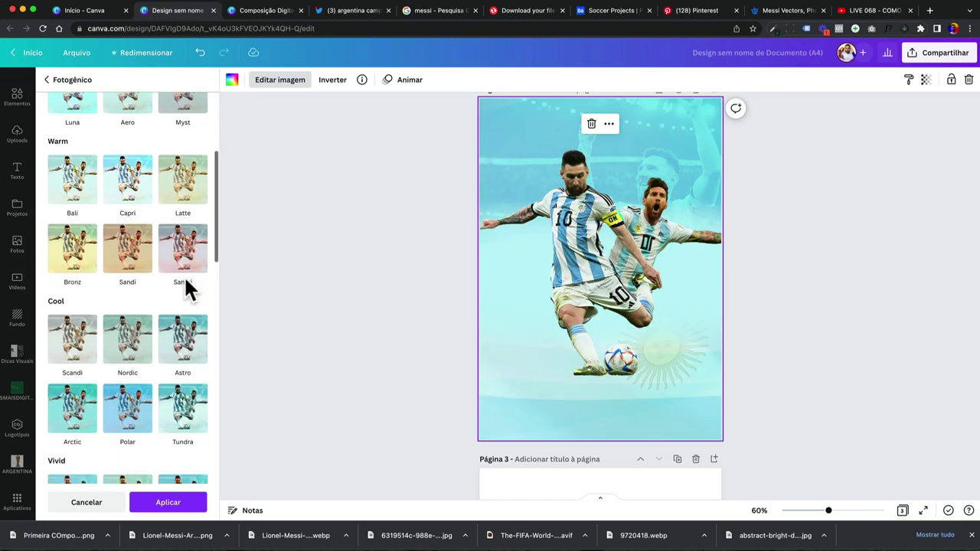
Try the cool Polar and Tundra filters and the vivid Rustiq and Eldar filters on the background image
left_click(130, 409)
scroll(153, 383, "down", 2)
left_click(177, 348)
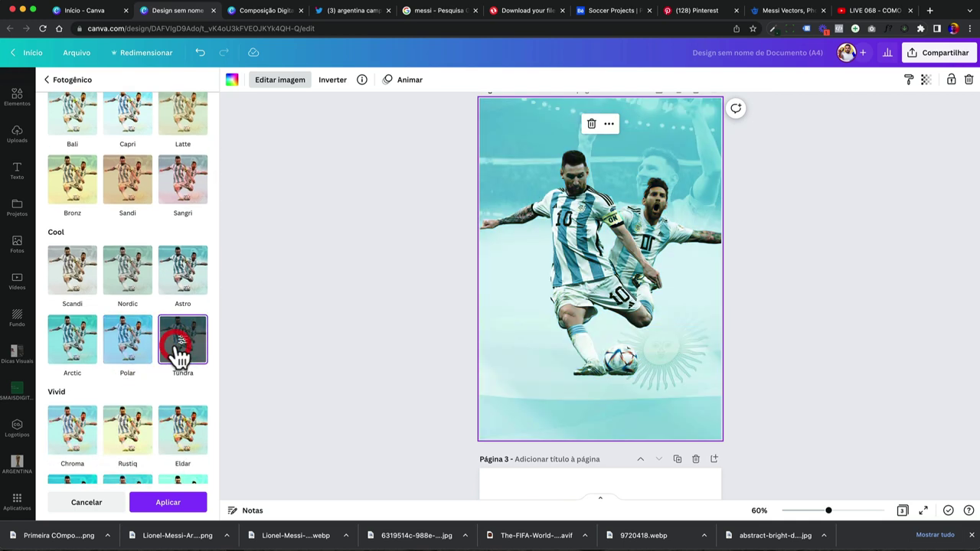
scroll(153, 348, "down", 3)
left_click(133, 337)
left_click(176, 339)
scroll(177, 339, "down", 1)
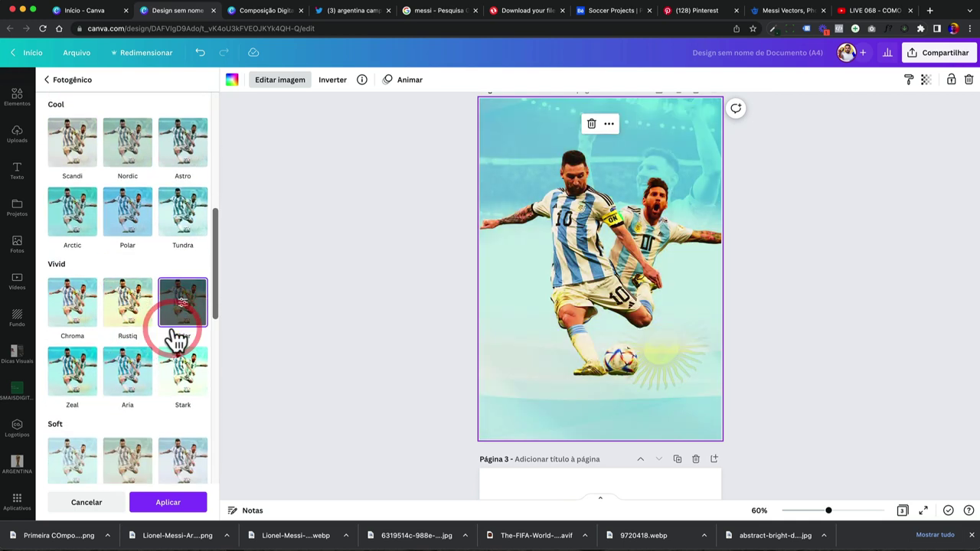
Try the vivid Aria and Stark filters and the vintage Dream filter on the background image
scroll(176, 339, "down", 4)
left_click(126, 222)
left_click(182, 218)
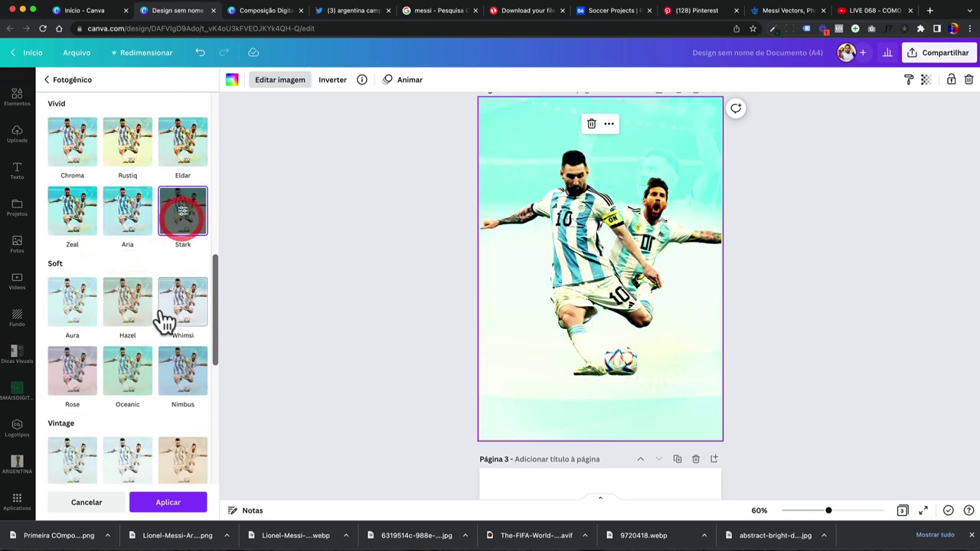
scroll(162, 325, "down", 4)
left_click(127, 376)
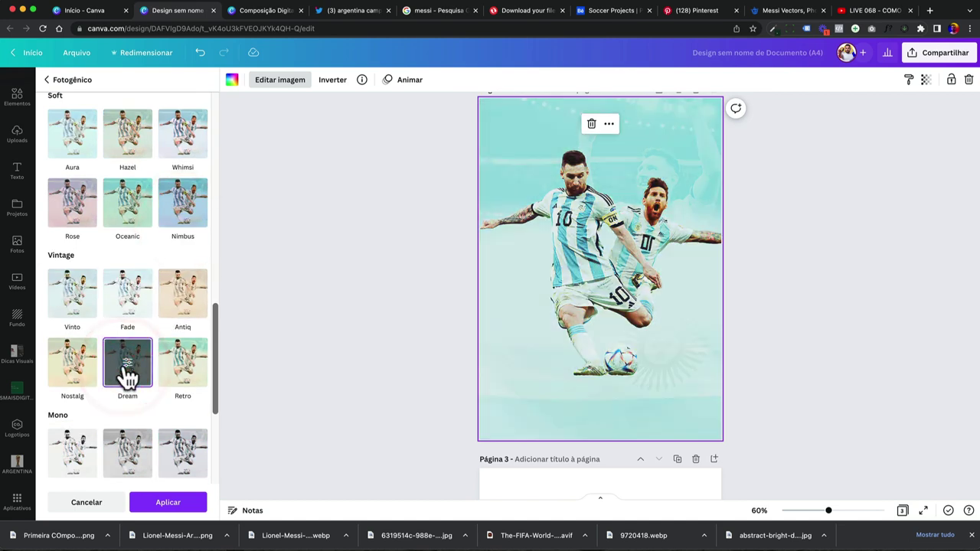
scroll(127, 375, "down", 6)
scroll(127, 375, "up", 10)
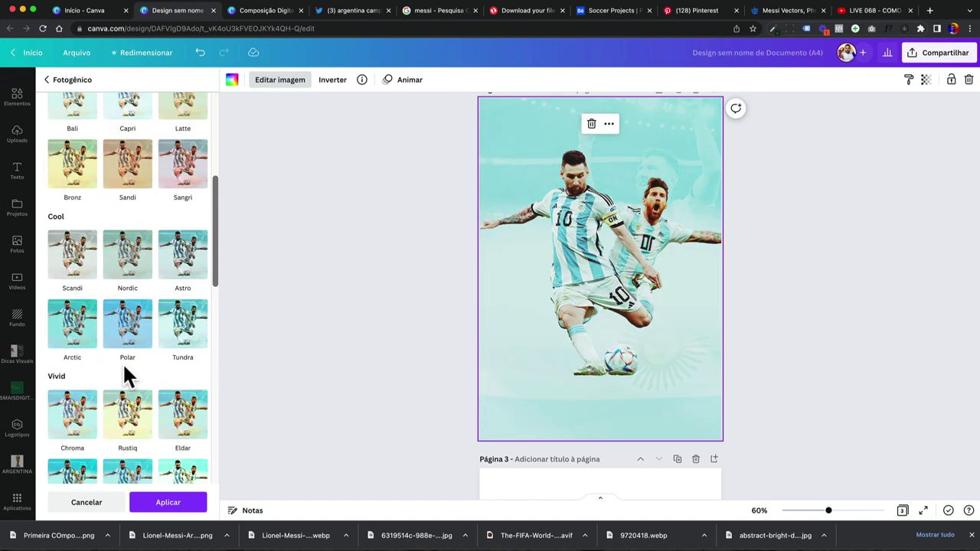
Compare the Chroma, Arctic, Polar, Bali and Capri filters on the background image
left_click(82, 417)
left_click(81, 329)
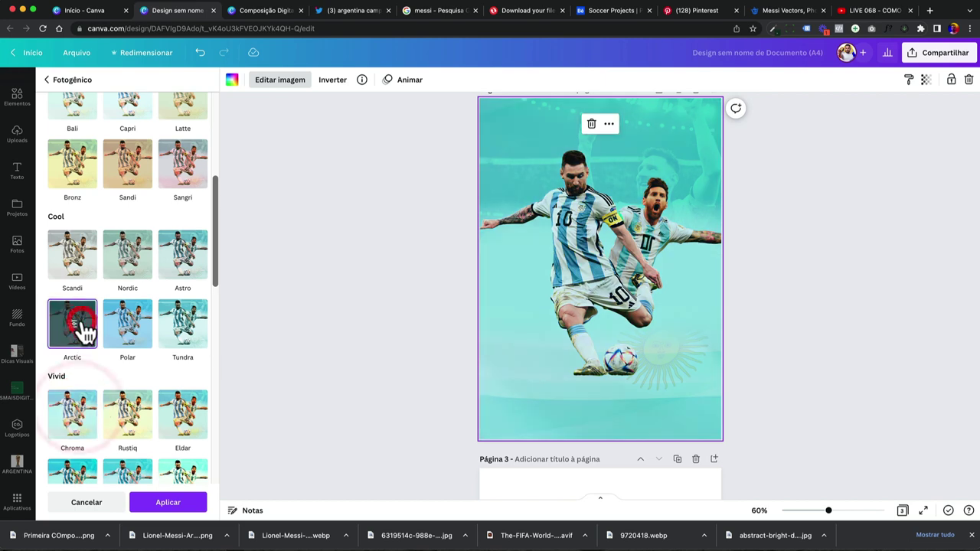
left_click(150, 331)
left_click(68, 428)
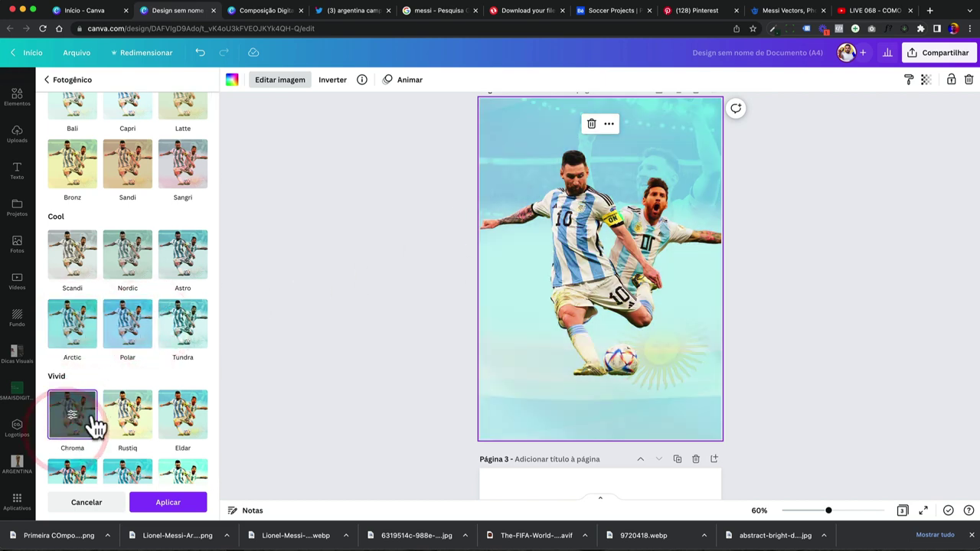
scroll(98, 398, "up", 3)
left_click(80, 242)
left_click(126, 240)
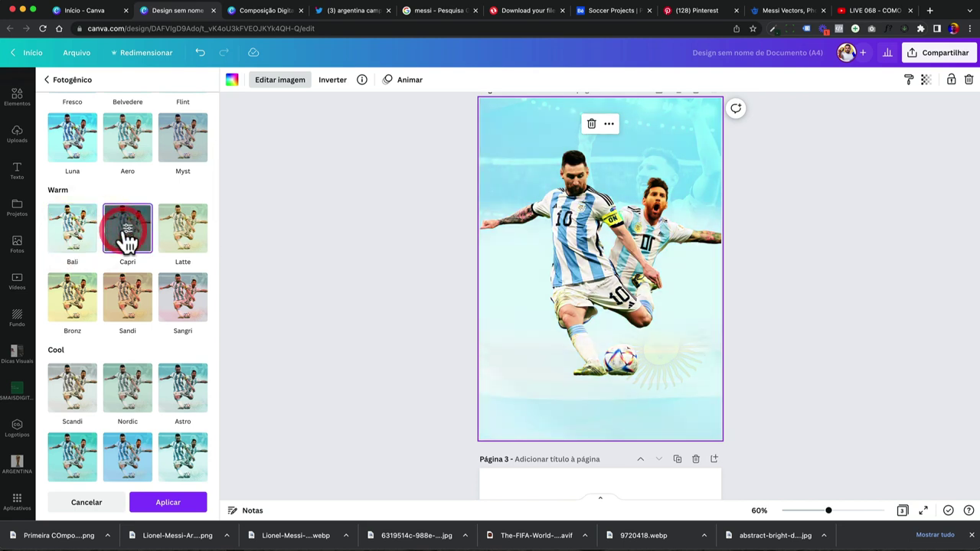
Apply the Luna filter to the page 2 background image with an intensity of 0.5
scroll(92, 222, "up", 1)
left_click(80, 208)
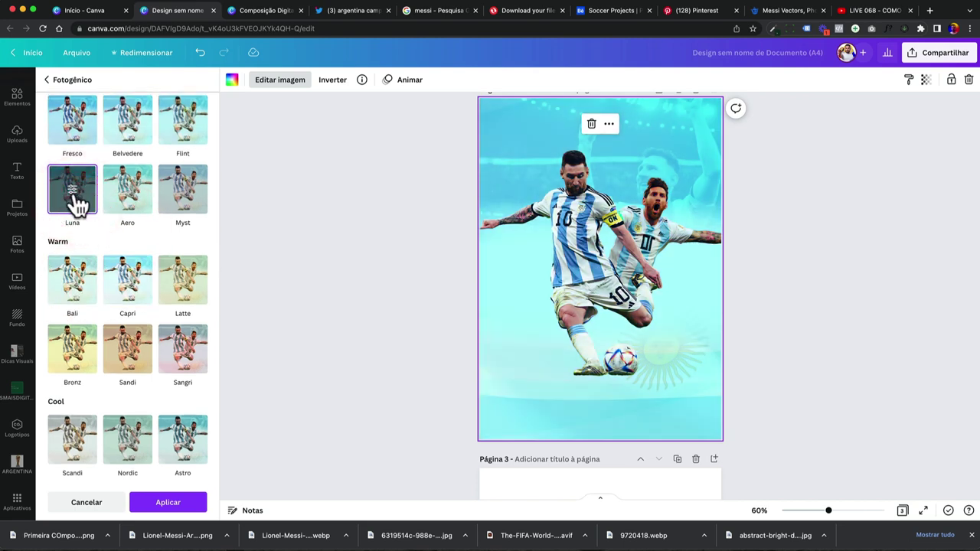
left_click(75, 197)
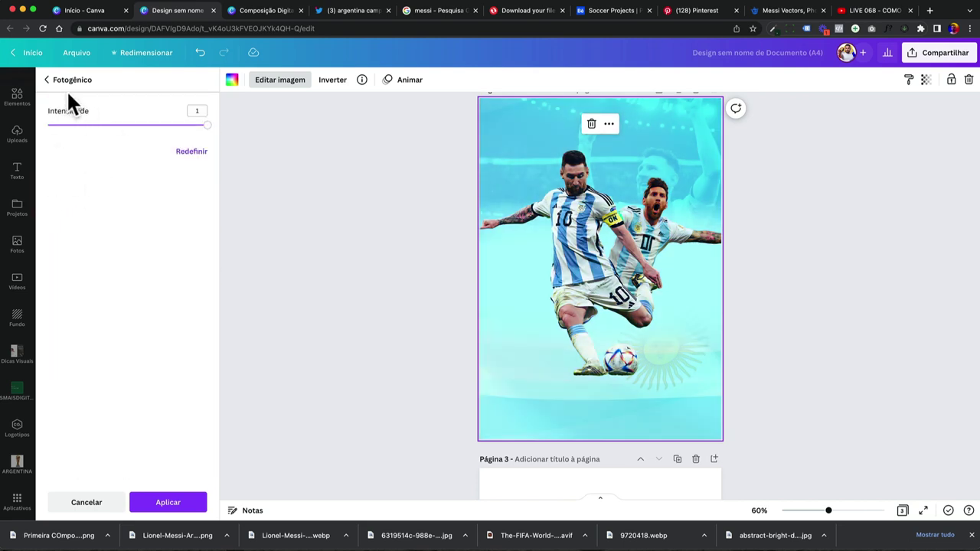
left_click(196, 111)
left_click(197, 111)
type("0.5")
left_click(181, 504)
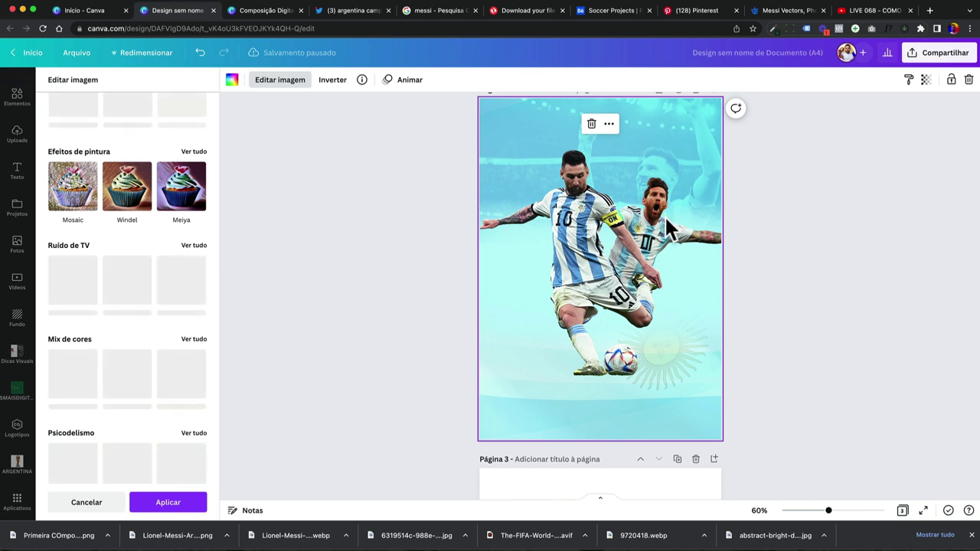
Set the page 2 background image's contrast to 3 and its saturation to -11
scroll(148, 227, "up", 15)
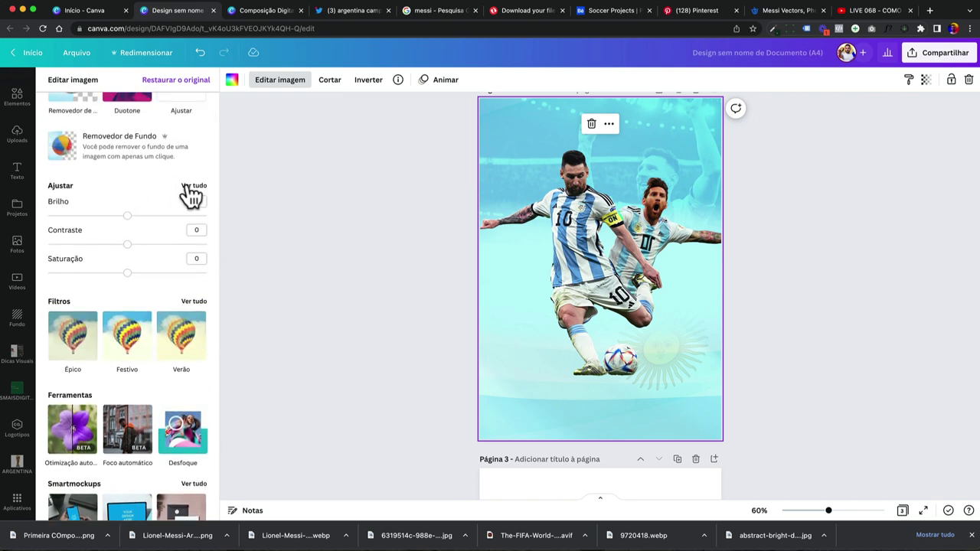
left_click(194, 186)
left_click_drag(128, 153, 118, 184)
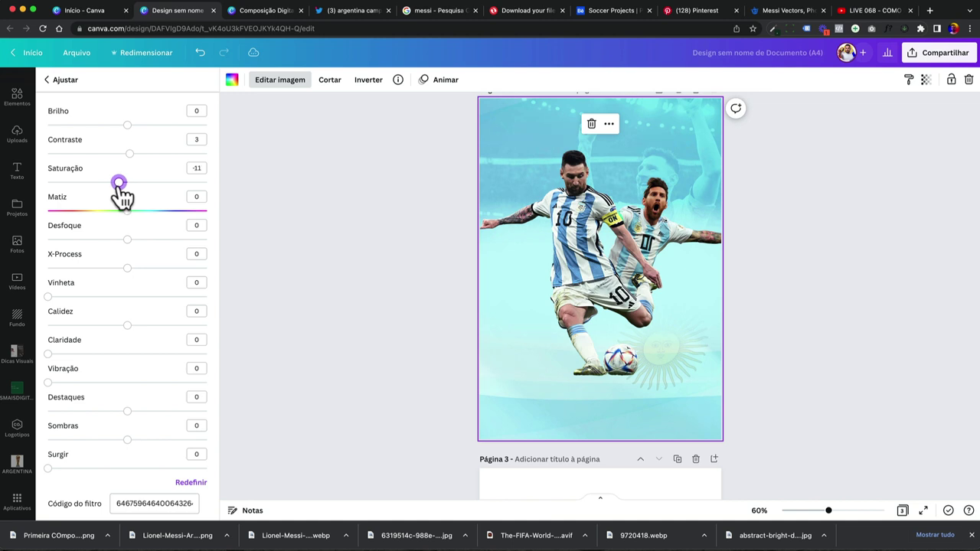
Try a hue of 12 on the background image, return it to 0, and set the blur to -25 to sharpen the picture
left_click_drag(128, 211, 130, 214)
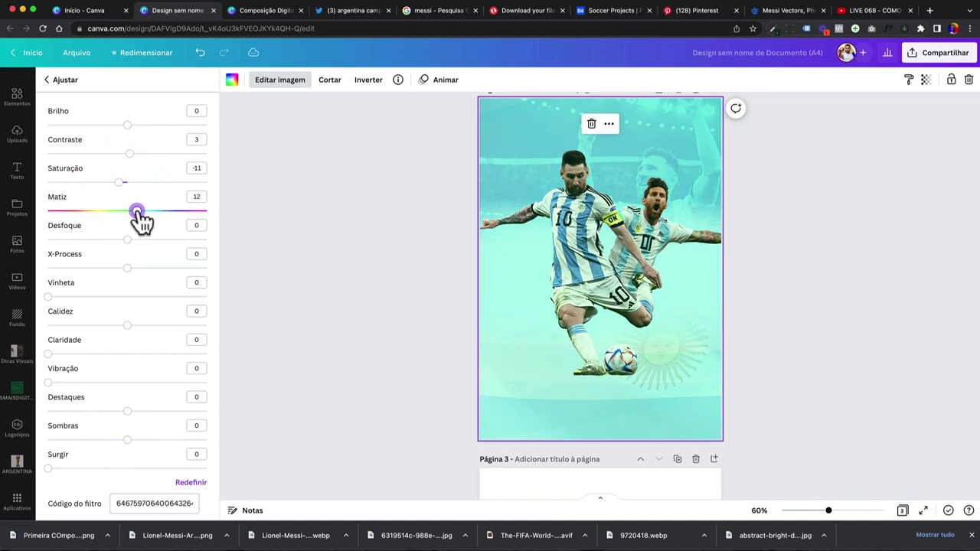
left_click_drag(141, 212, 107, 240)
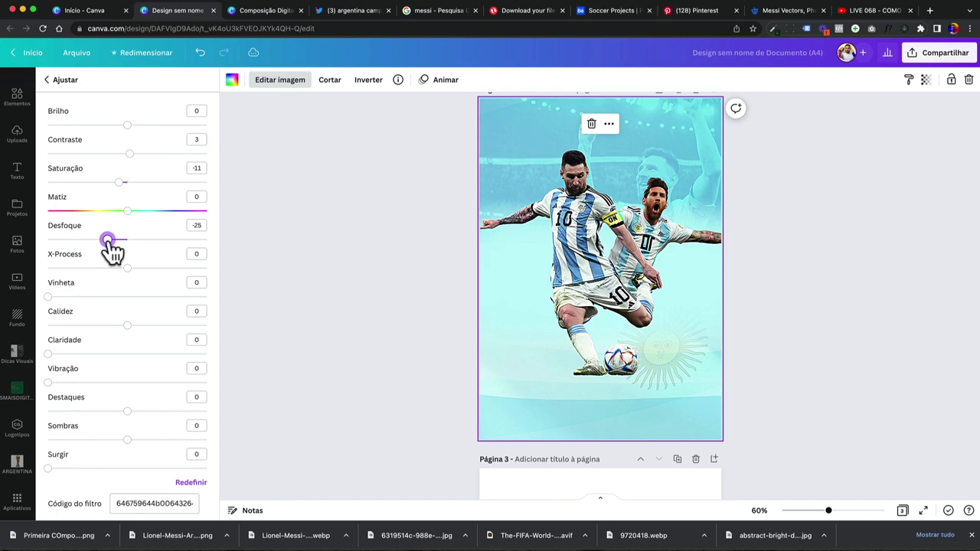
left_click(219, 240)
left_click(359, 245)
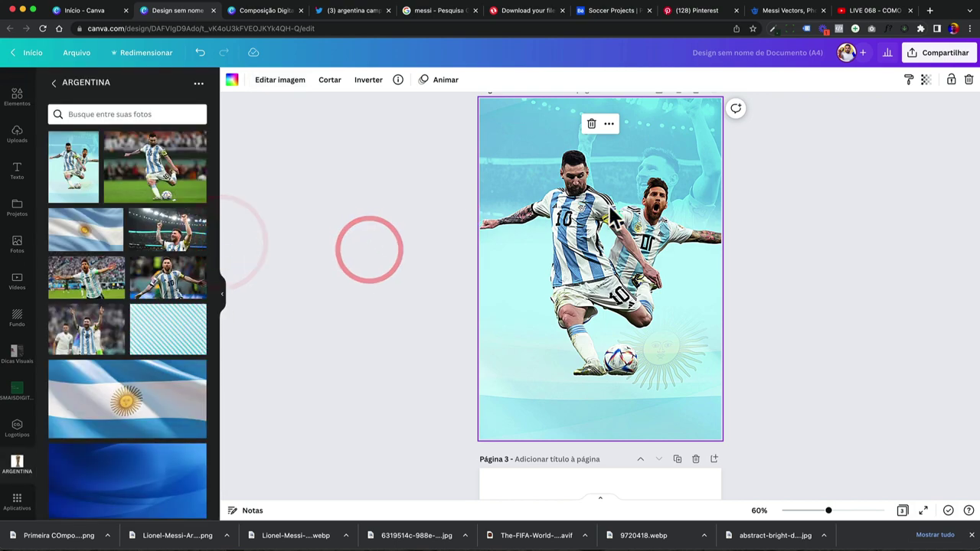
Check the players' sharpness up close and set the background image's blur to -15
scroll(608, 203, "up", 10)
scroll(608, 203, "down", 5)
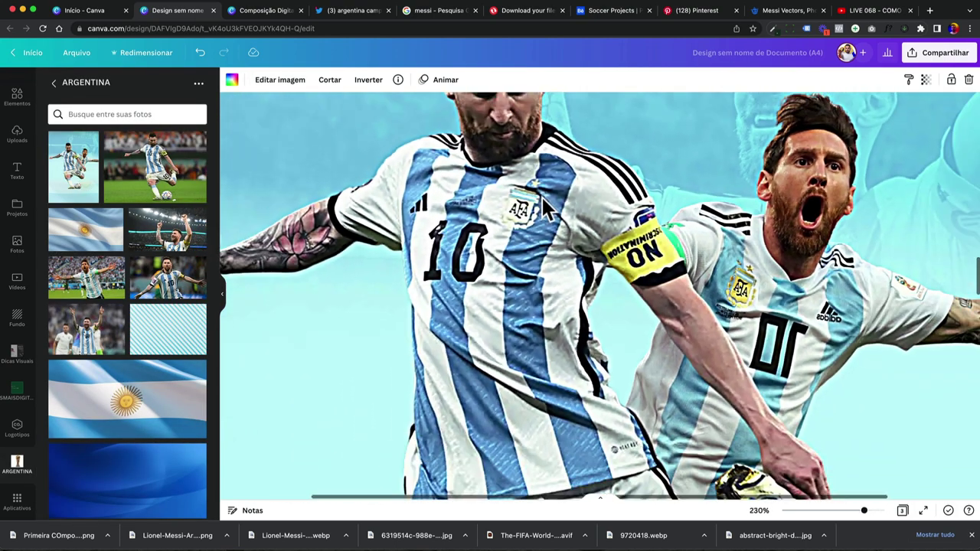
left_click(277, 90)
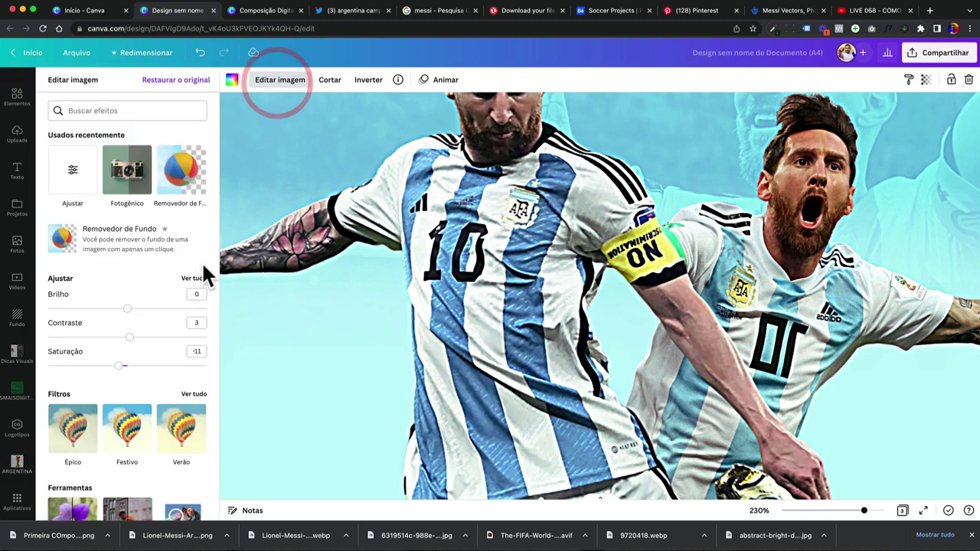
left_click(191, 277)
left_click_drag(110, 243, 113, 241)
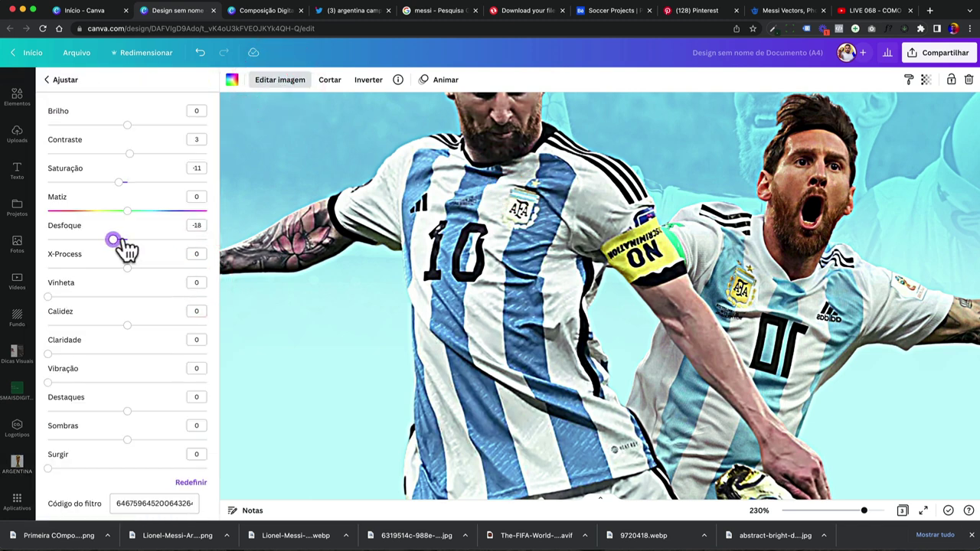
left_click(194, 225)
scroll(436, 305, "down", 6)
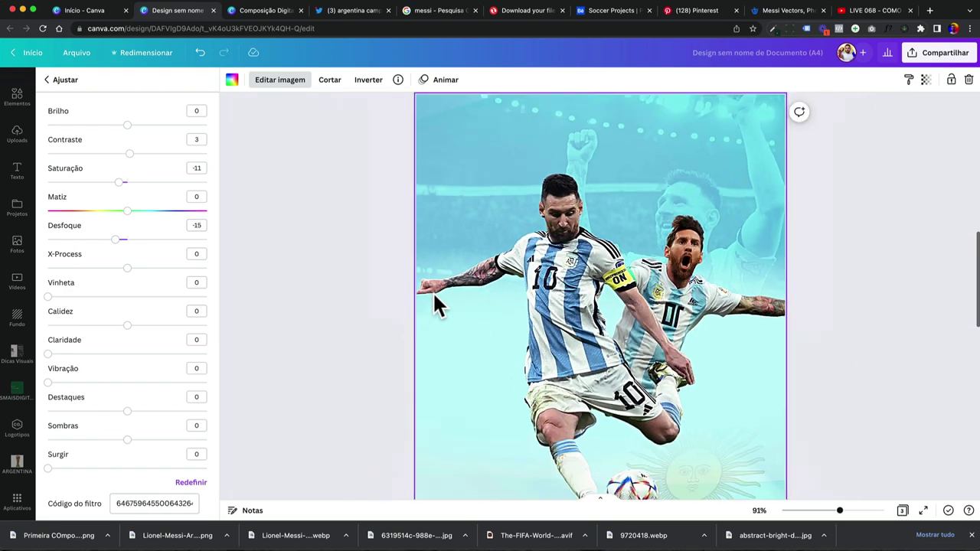
scroll(433, 291, "down", 4)
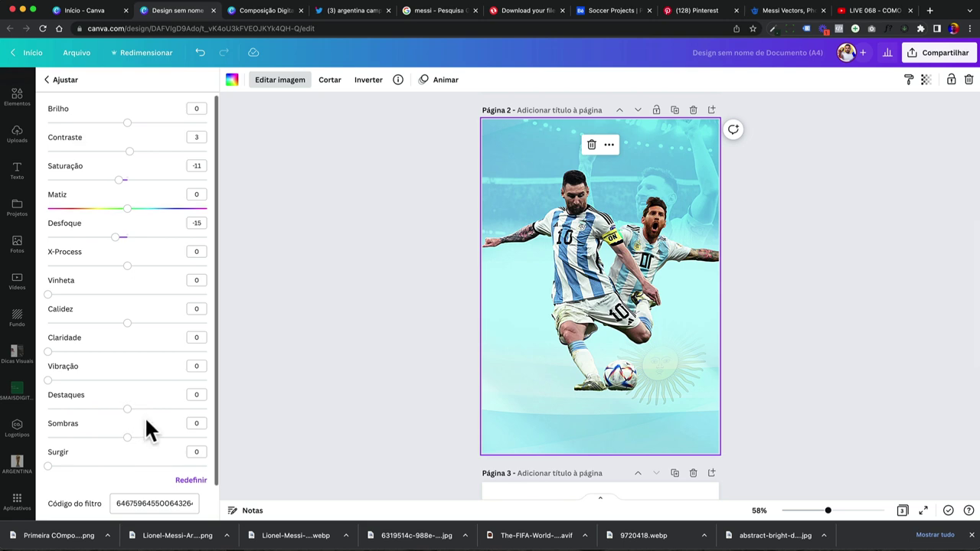
left_click(424, 358)
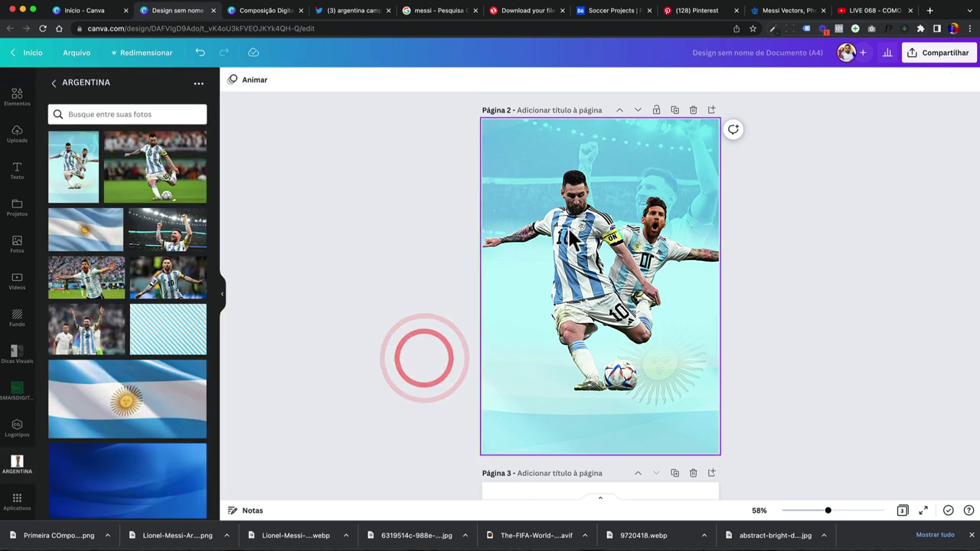
scroll(647, 232, "up", 4)
scroll(654, 274, "down", 2)
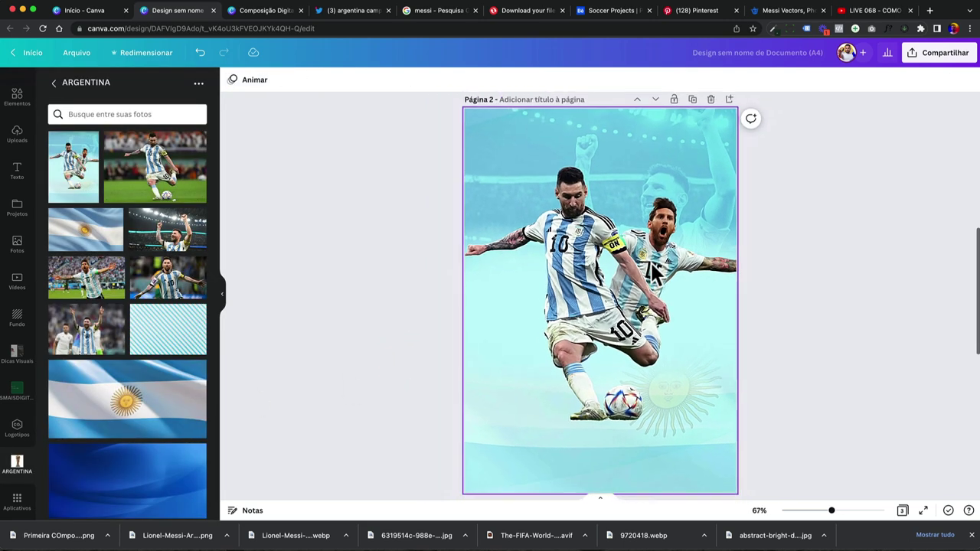
scroll(652, 274, "down", 1)
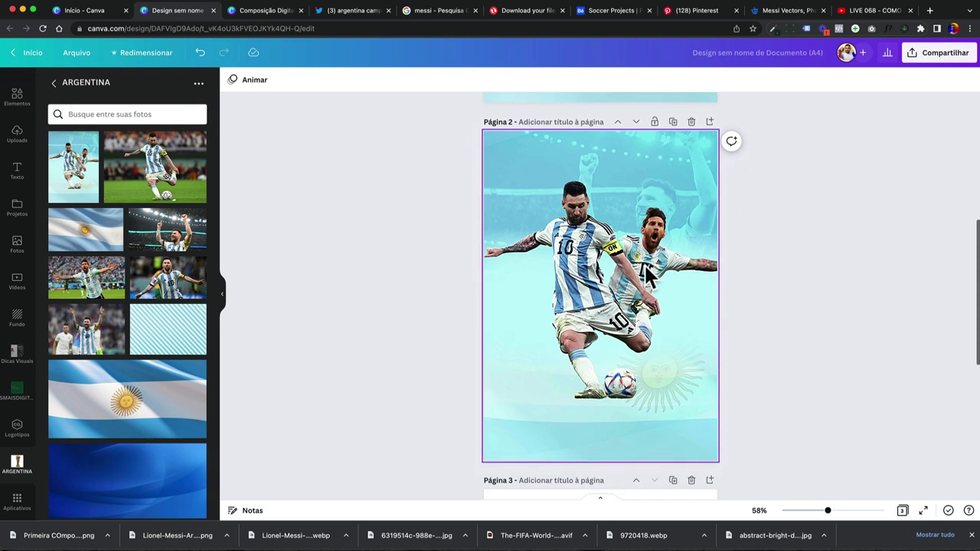
left_click(430, 270)
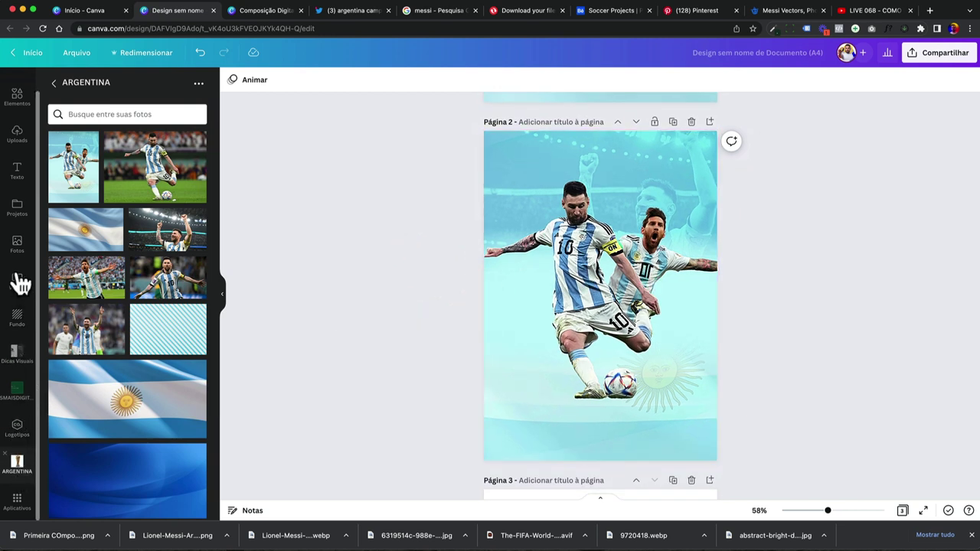
Add the wide World Cup trophy photo from the ARGENTINA folder to page 2
left_click(17, 464)
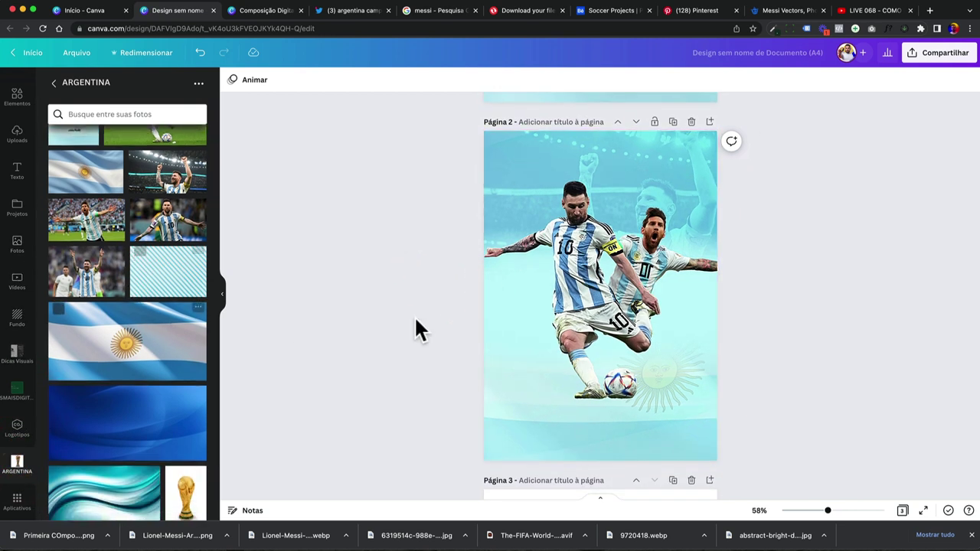
scroll(462, 321, "up", 3)
scroll(461, 316, "down", 5)
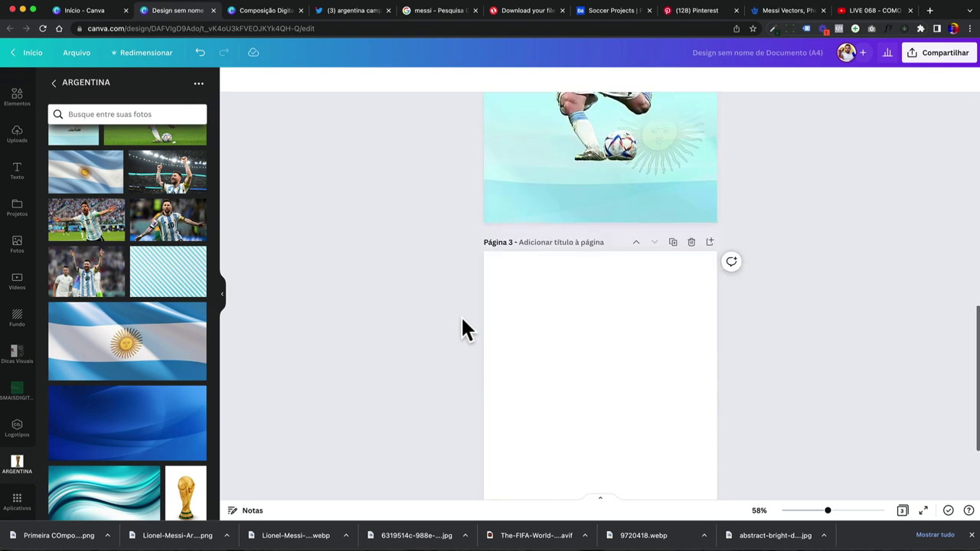
scroll(452, 315, "up", 3)
scroll(146, 330, "up", 2)
scroll(146, 330, "down", 4)
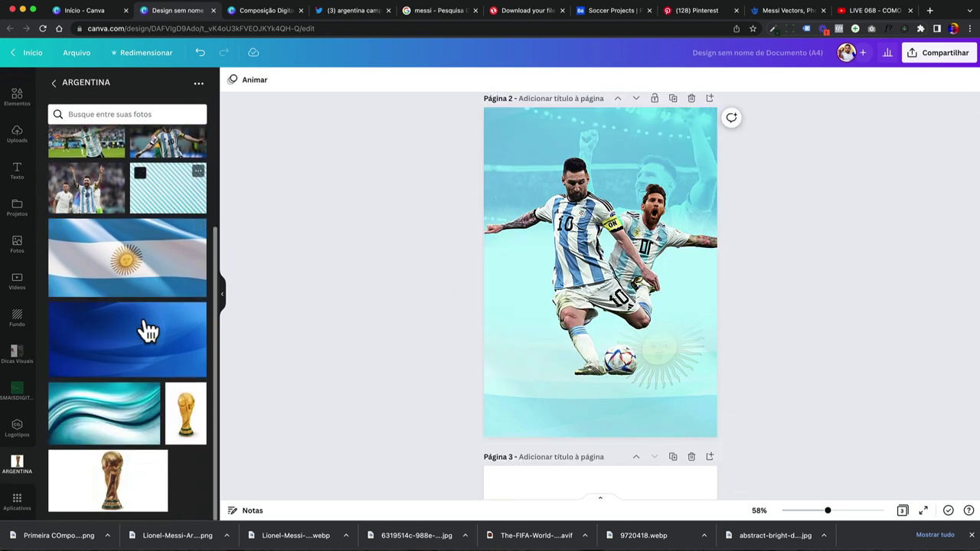
left_click(123, 482)
scroll(626, 267, "up", 6)
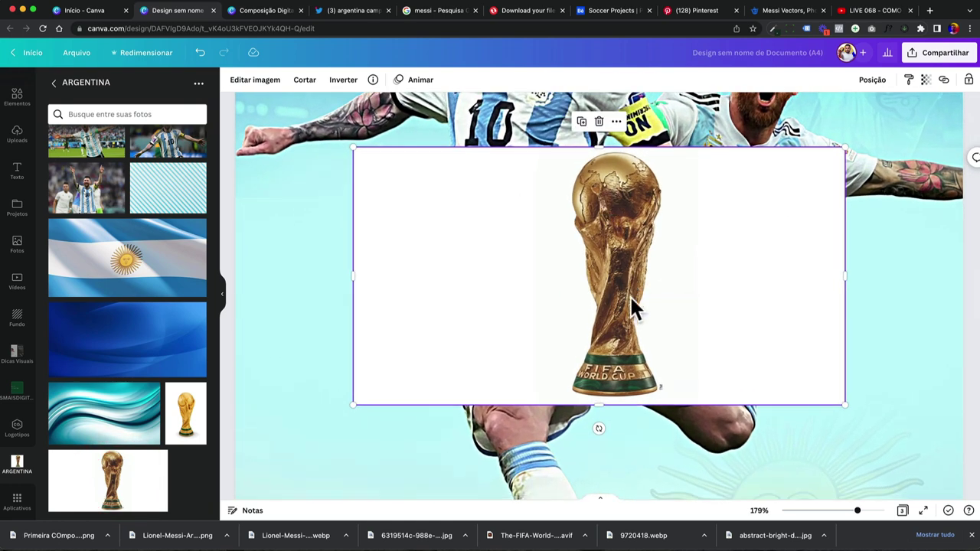
scroll(621, 226, "down", 6)
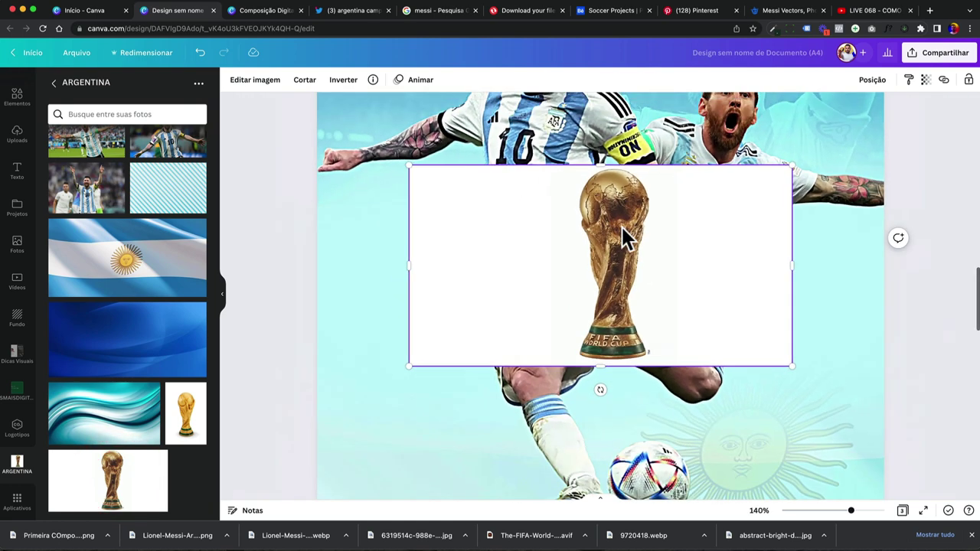
Try the taller golden trophy photo on page 2 and delete it after comparing the two
left_click(192, 421)
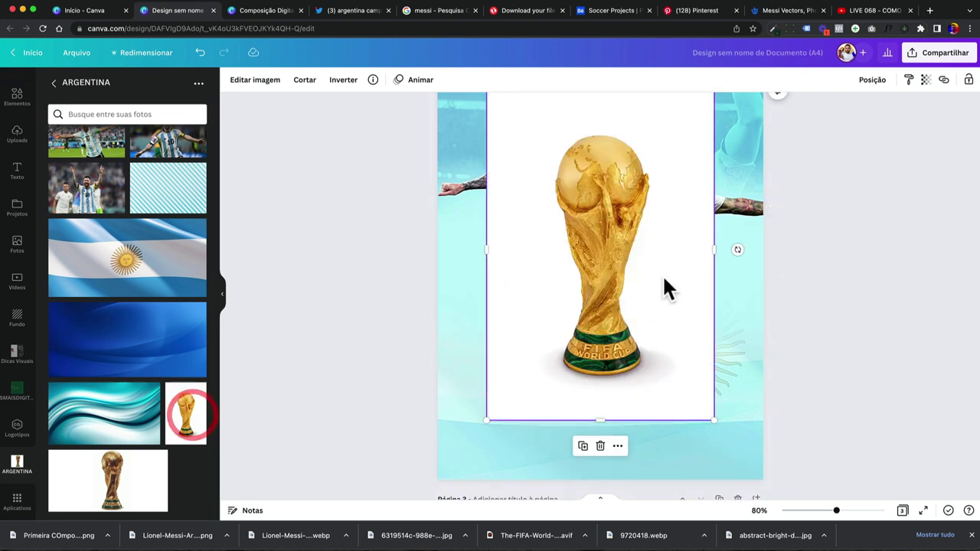
scroll(485, 446, "up", 3)
scroll(501, 378, "down", 1)
scroll(500, 427, "down", 2)
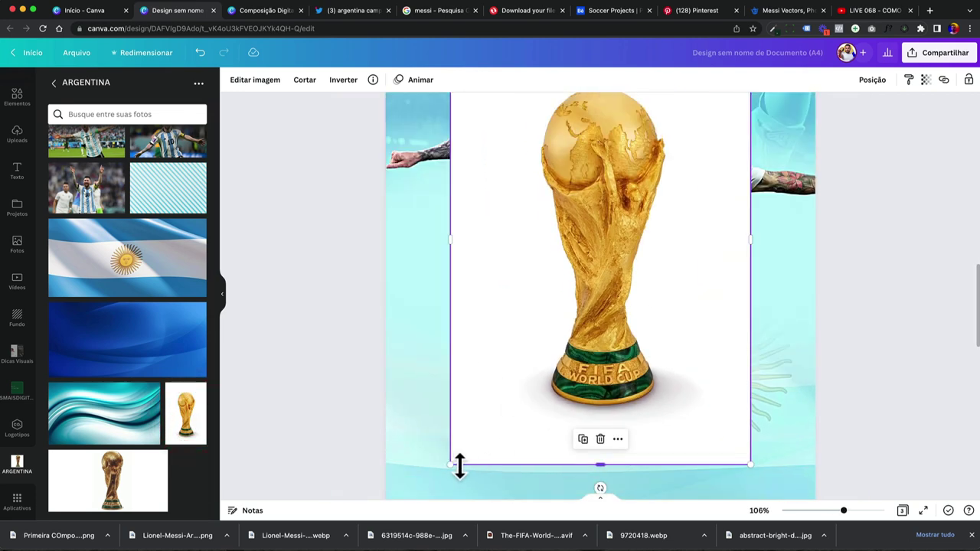
left_click_drag(469, 446, 652, 278)
key("Delete")
Remove the white background from the wide trophy photo
left_click(652, 264)
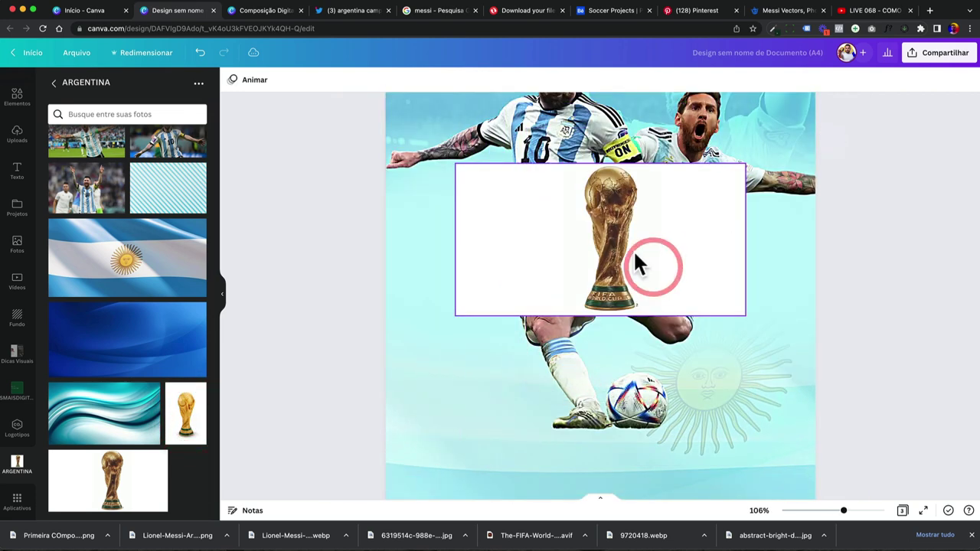
scroll(635, 246, "down", 5)
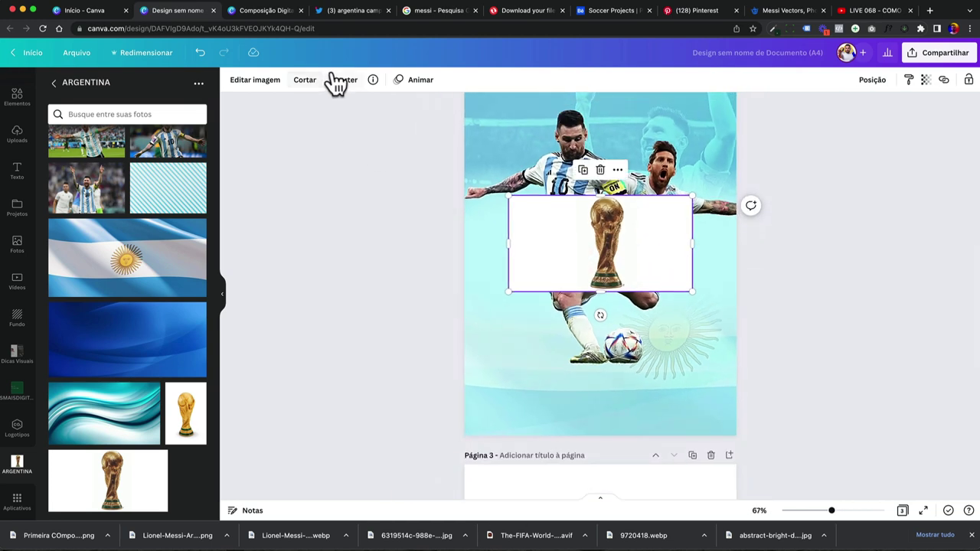
left_click(274, 83)
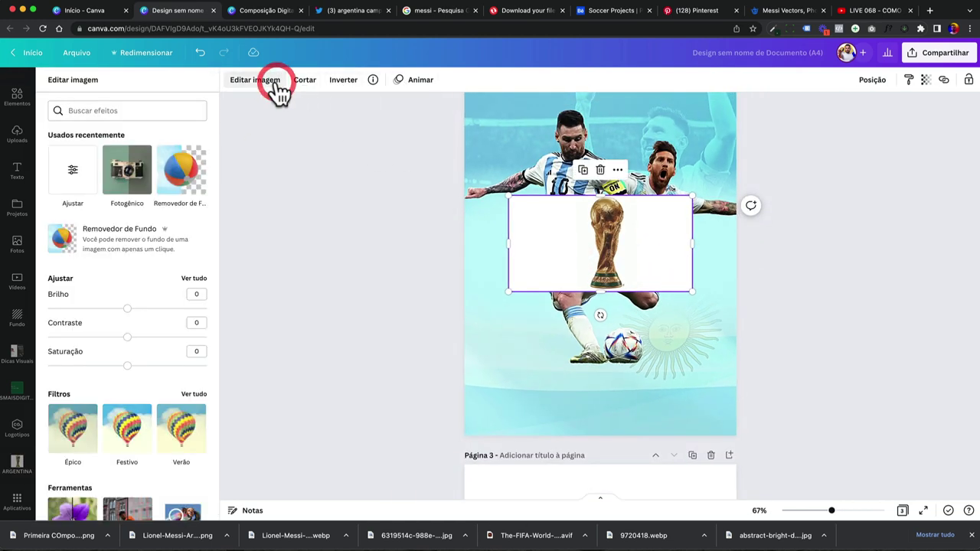
left_click(107, 243)
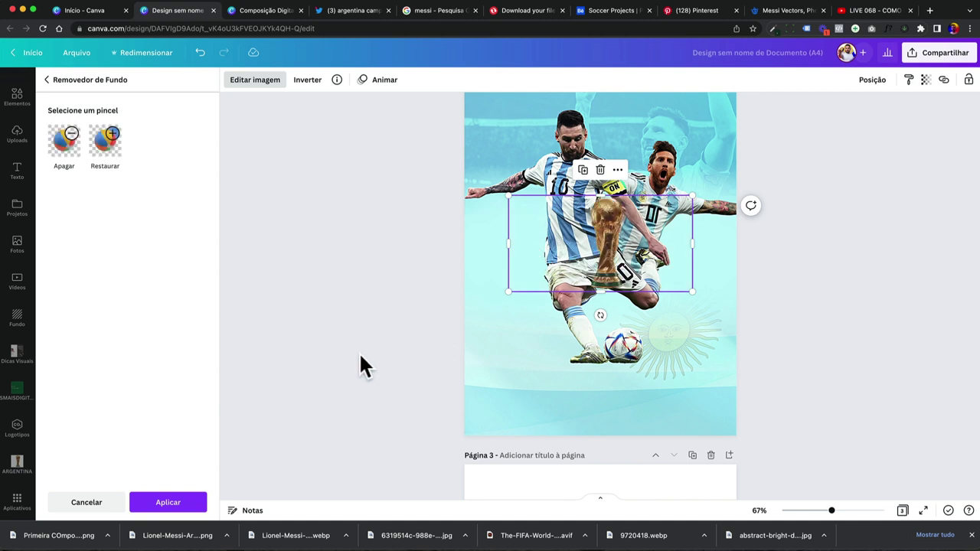
left_click(176, 502)
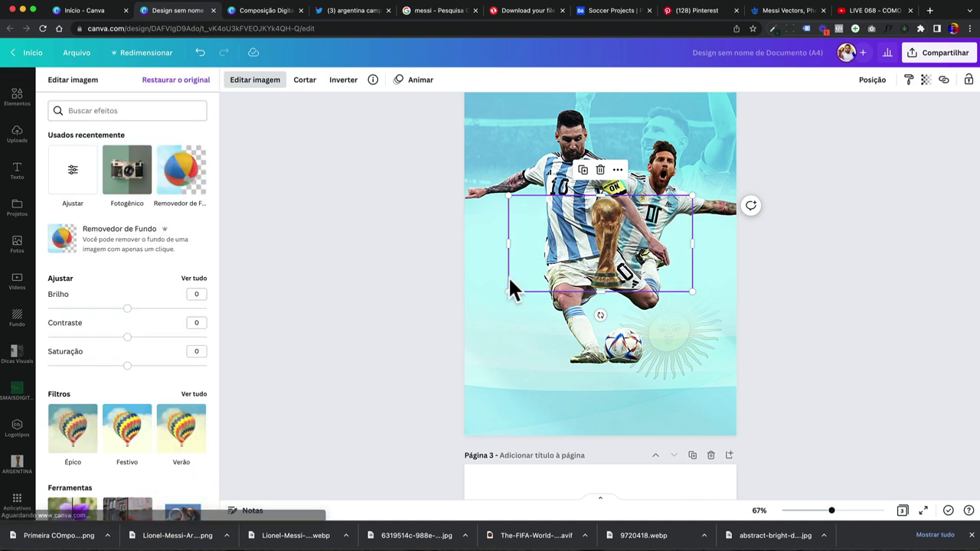
Move the trophy to the poster's lower-left area and crop away the empty space on both sides of the cup
left_click_drag(636, 237, 560, 354)
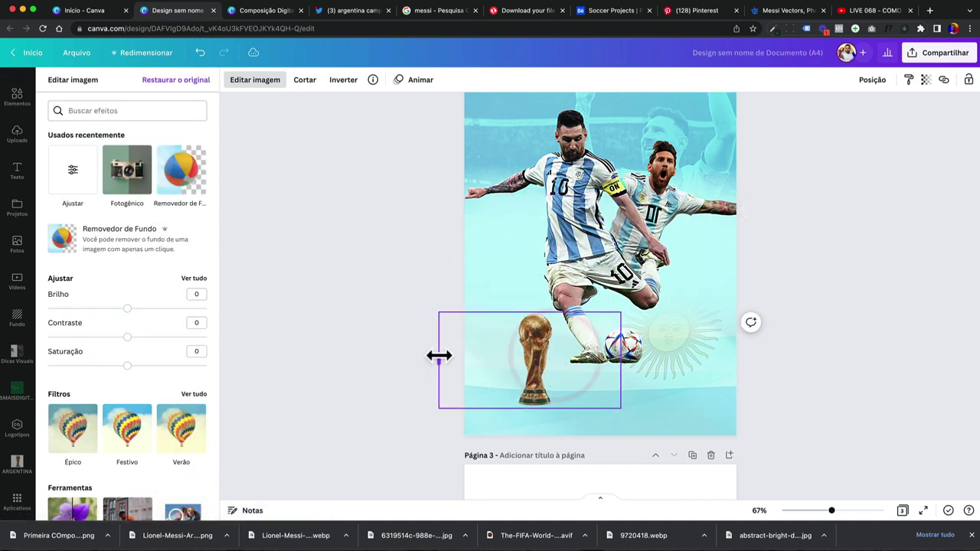
left_click_drag(437, 356, 495, 352)
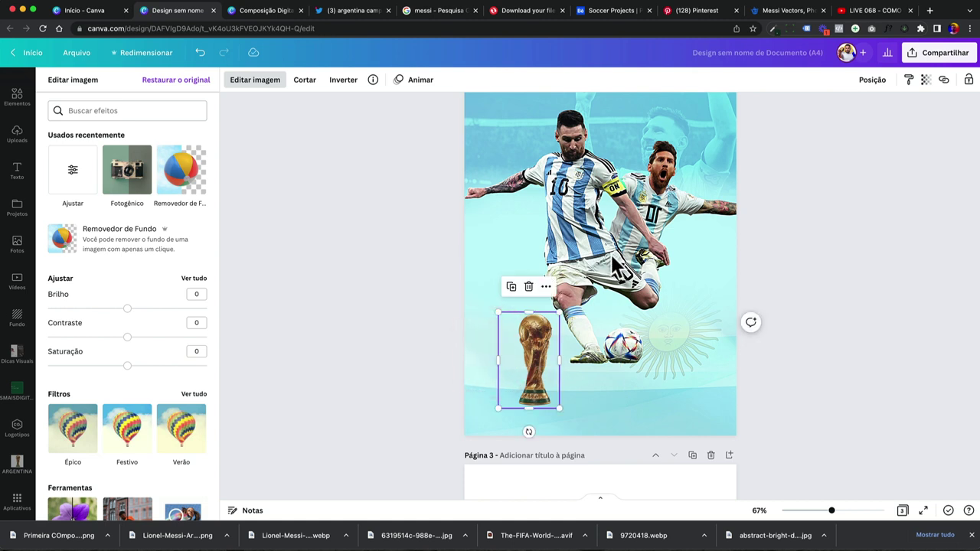
Enlarge the trophy and flank it with two smaller copies, one on each side, along the poster's bottom edge
left_click_drag(561, 310, 556, 348)
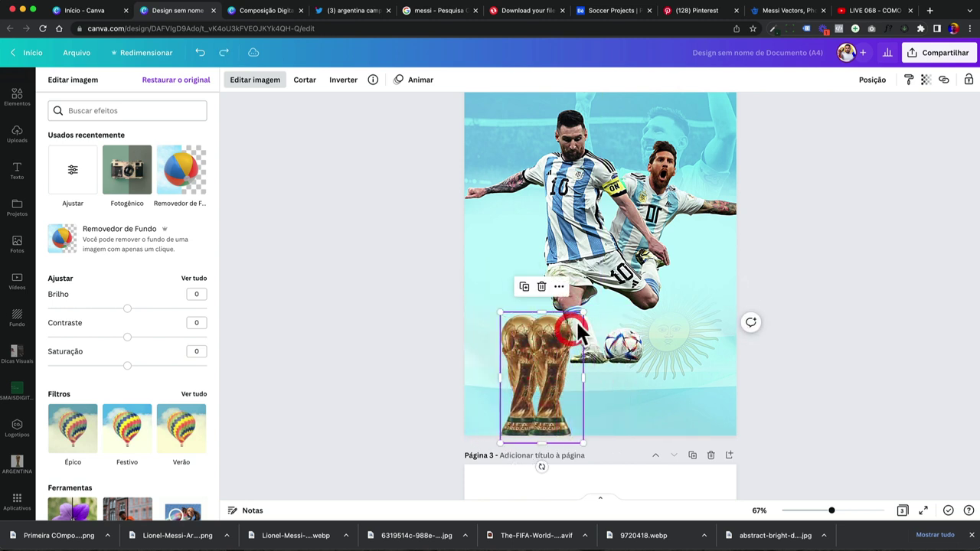
left_click_drag(581, 315, 555, 357)
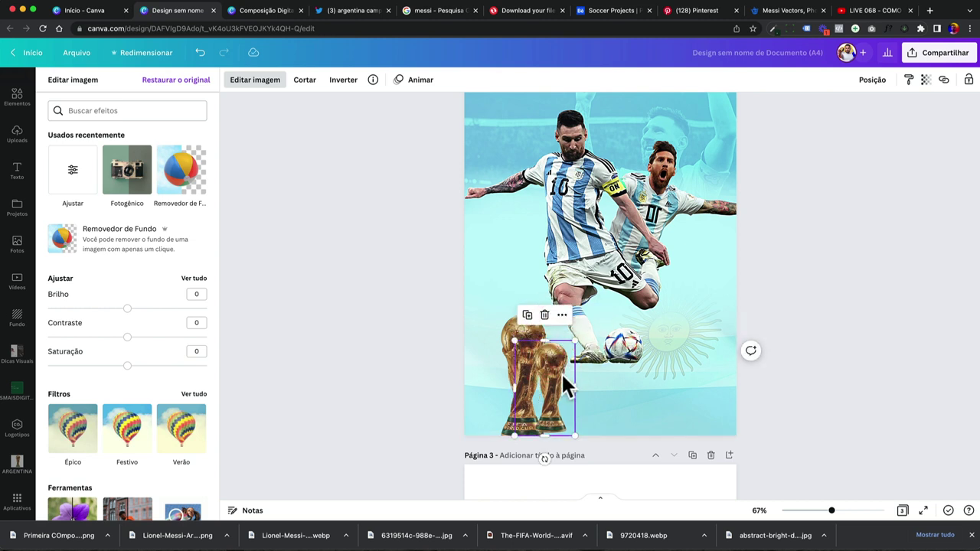
left_click_drag(553, 380, 485, 367)
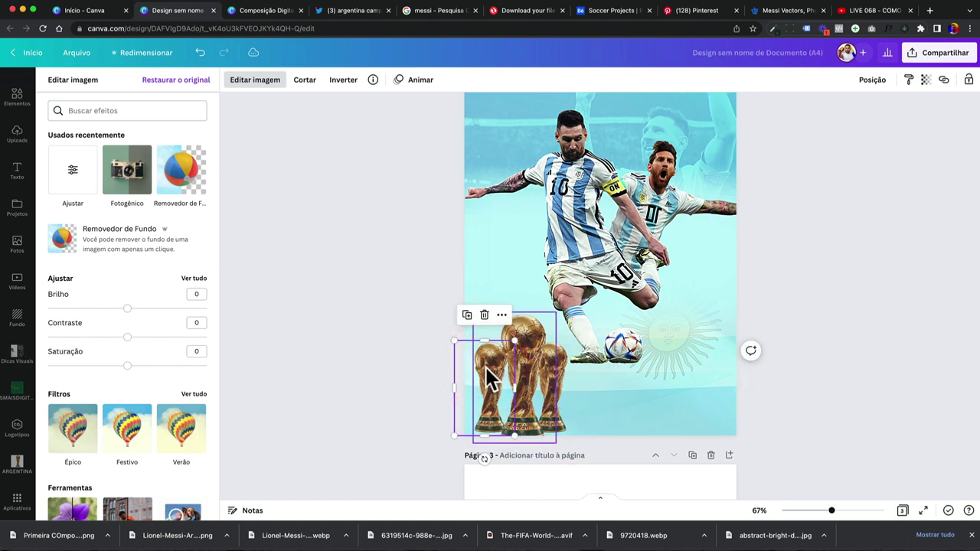
left_click(426, 337)
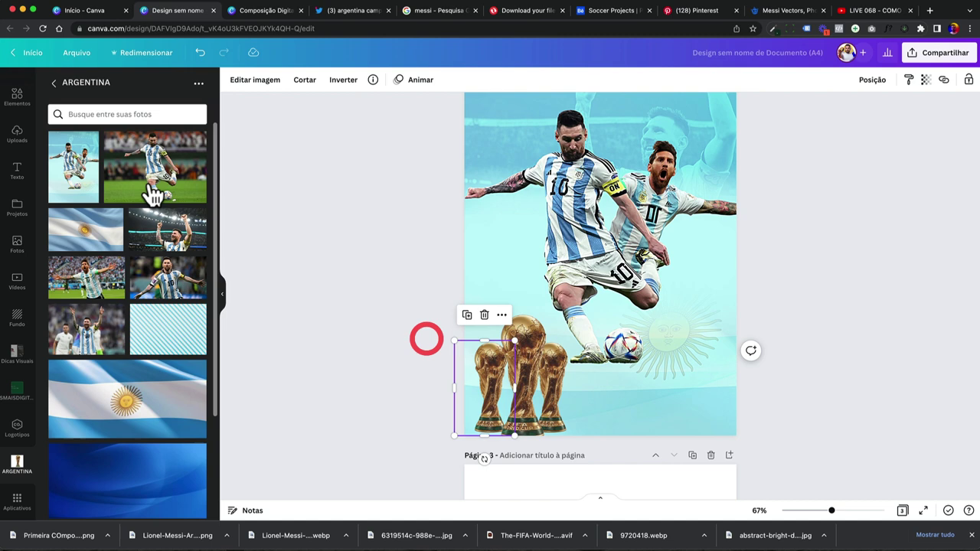
Add the orange blurred circle graphic, place it over the bases of the three trophies, and adjust its size slightly
left_click(16, 98)
left_click(68, 167)
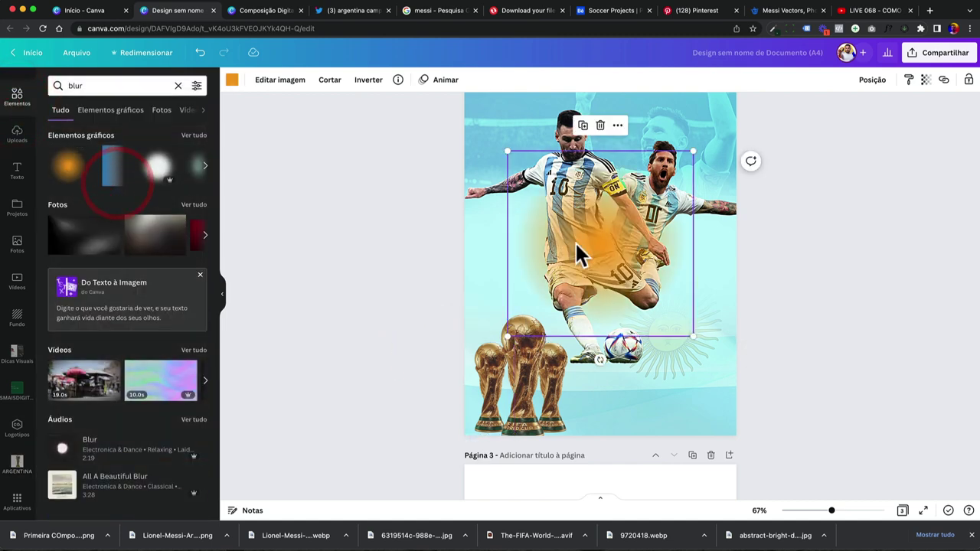
left_click_drag(575, 241, 516, 420)
left_click(529, 400)
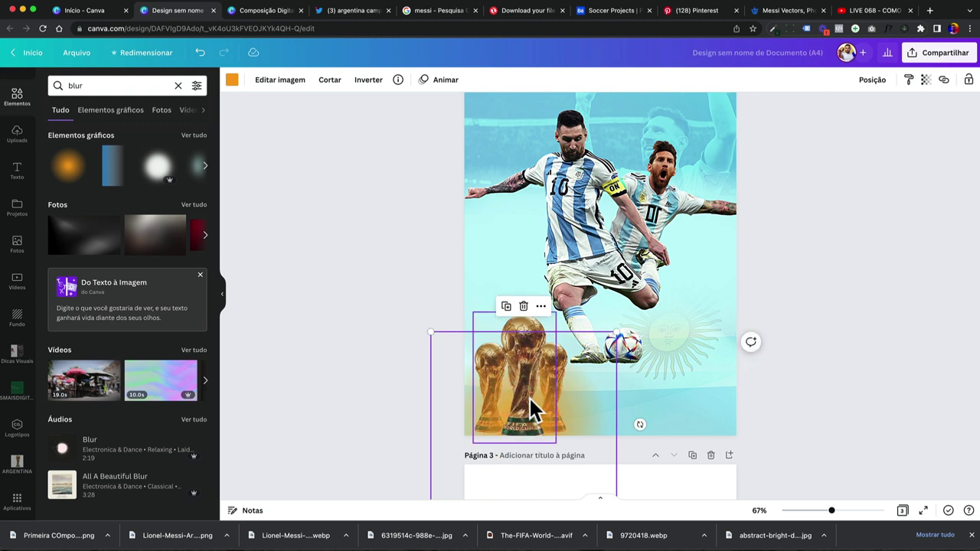
left_click_drag(617, 332, 604, 352)
left_click(518, 383)
left_click(572, 388)
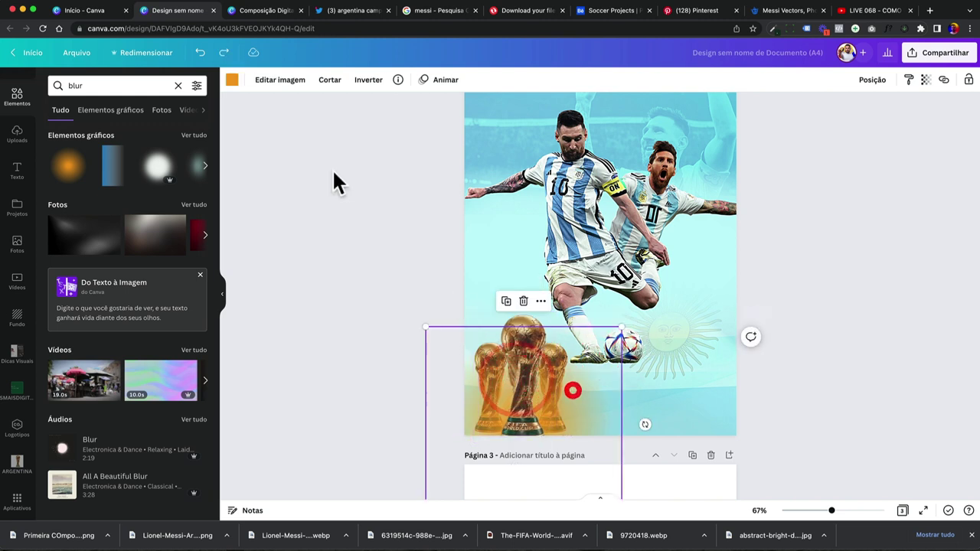
Recolour the orange blurred circle behind the trophies to a bright yellow using a custom colour
left_click(232, 81)
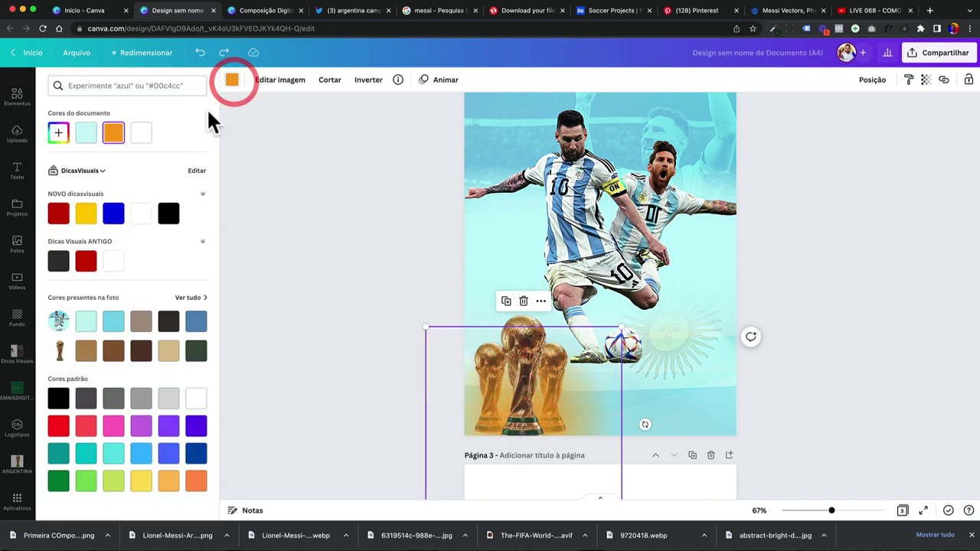
left_click(58, 135)
left_click_drag(83, 221, 79, 221)
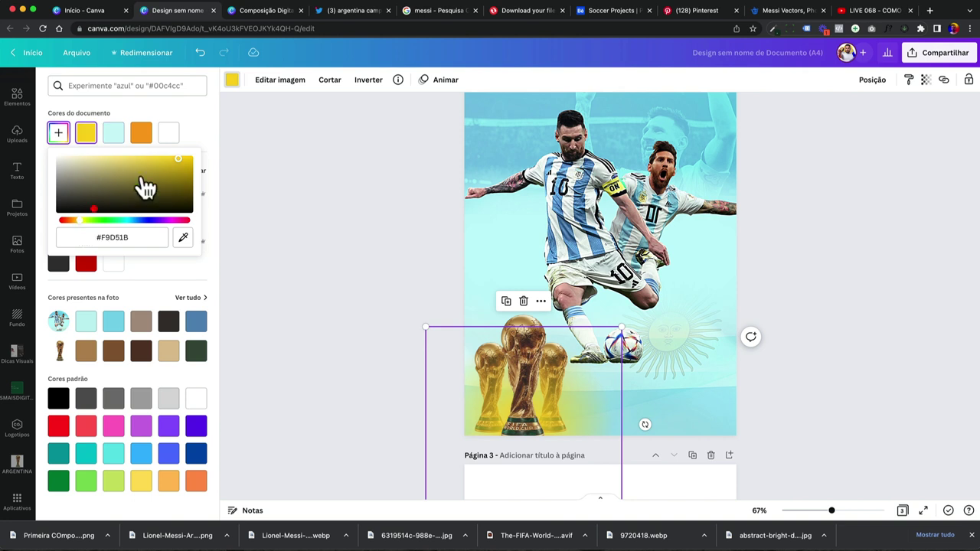
left_click_drag(189, 160, 187, 159)
left_click(192, 132)
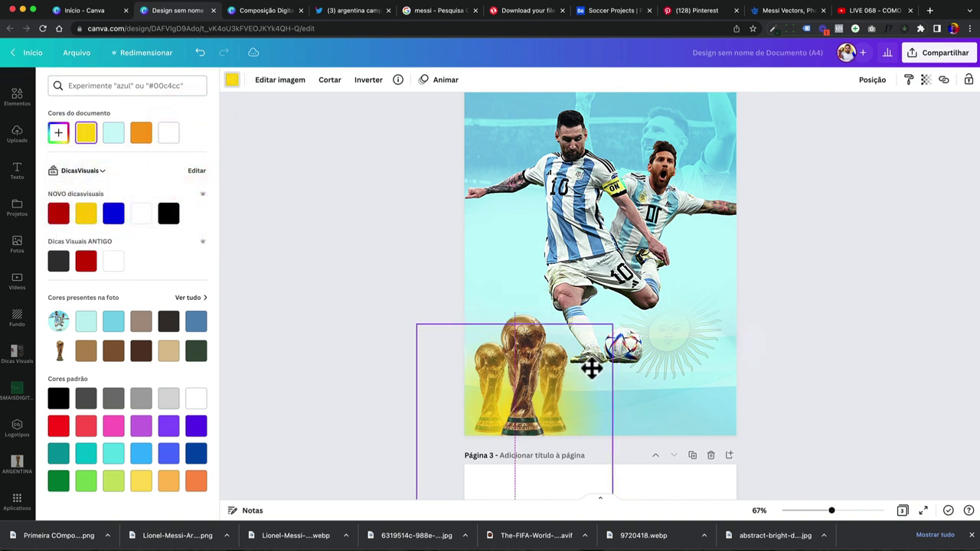
Duplicate the yellow glow and enlarge the copy until it covers most of the poster's lower-left half
left_click(593, 368)
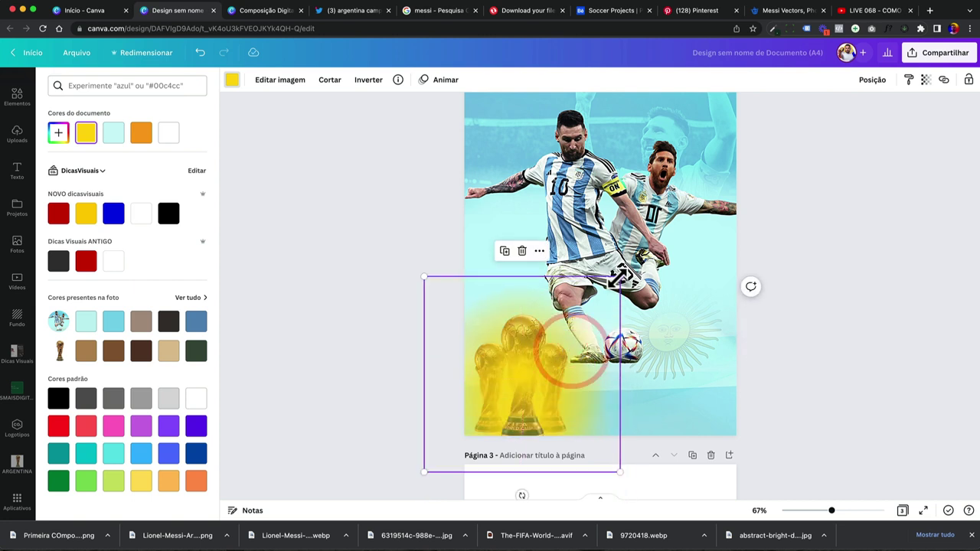
left_click_drag(626, 331, 692, 204)
left_click(599, 291)
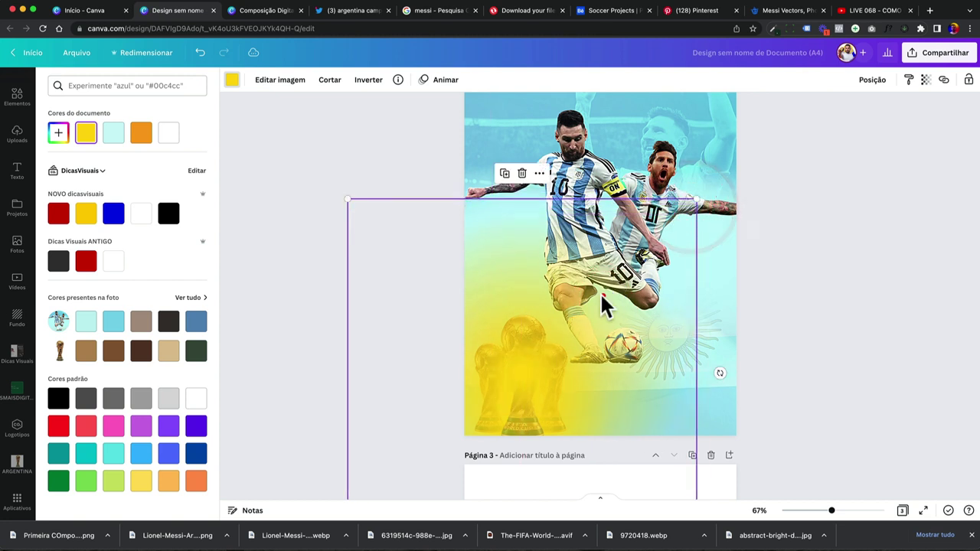
left_click(602, 299)
Make the large yellow glow copy mostly transparent and shift it slightly up and to the left
left_click(944, 79)
left_click(925, 80)
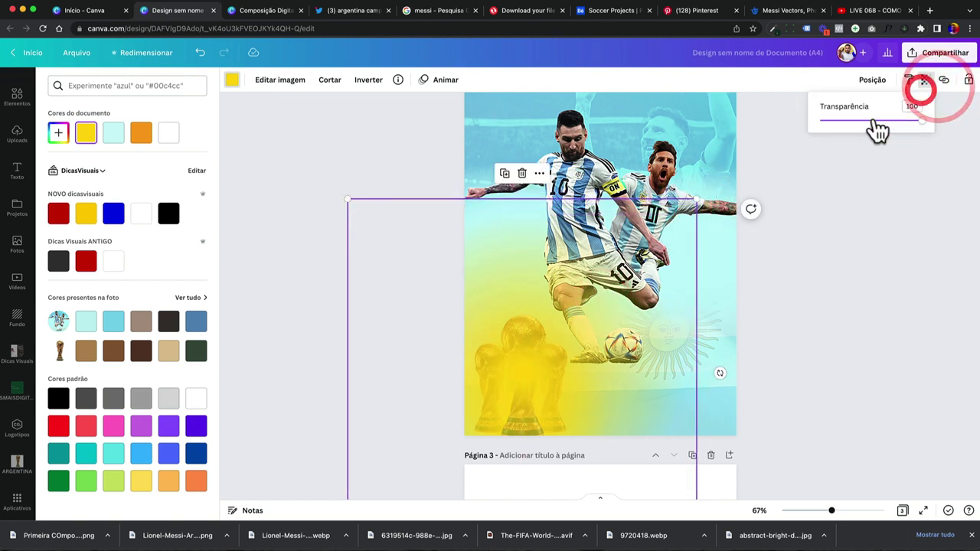
left_click_drag(875, 126, 831, 122)
left_click_drag(568, 401, 556, 373)
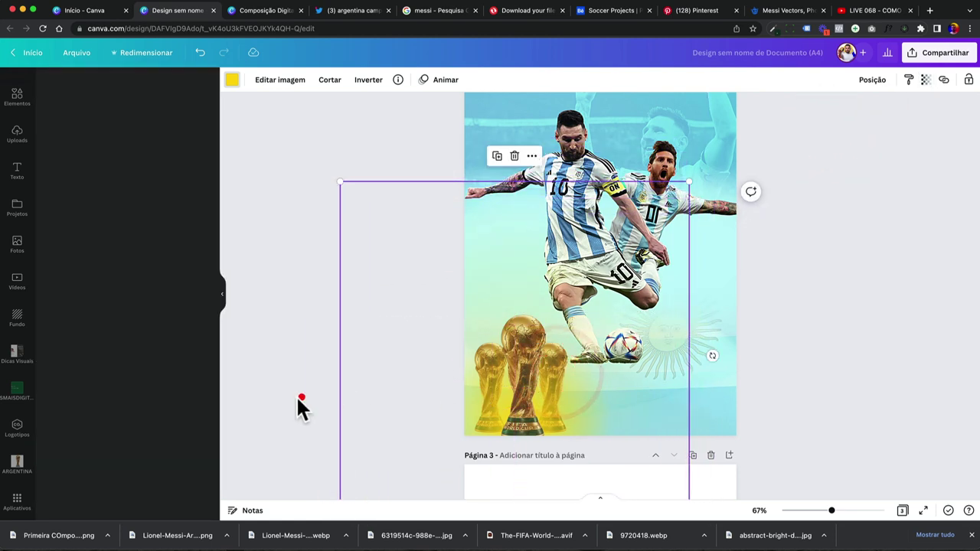
left_click_drag(298, 400, 594, 412)
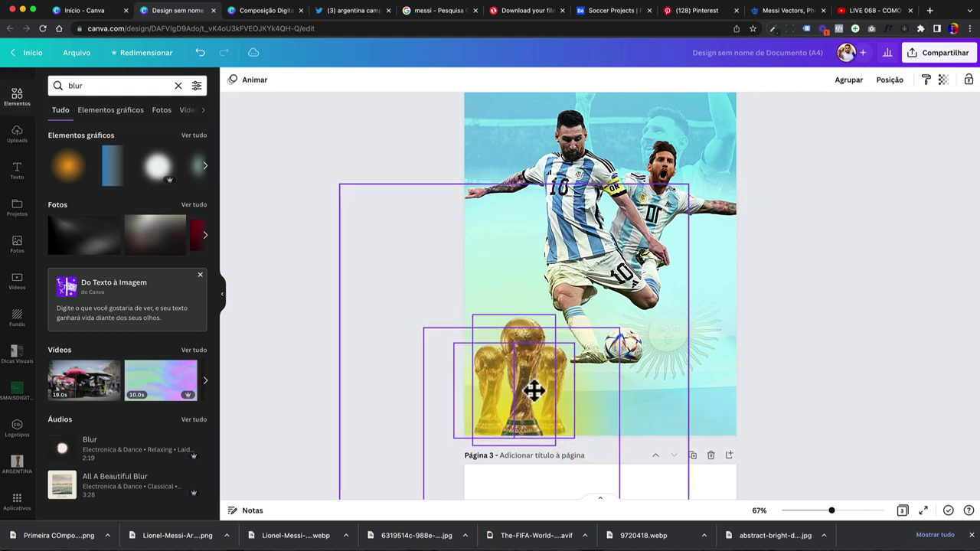
left_click(842, 361)
Add the text "MESSI", enlarge it to about size 104, and place it beneath the ball beside the trophies
key("t")
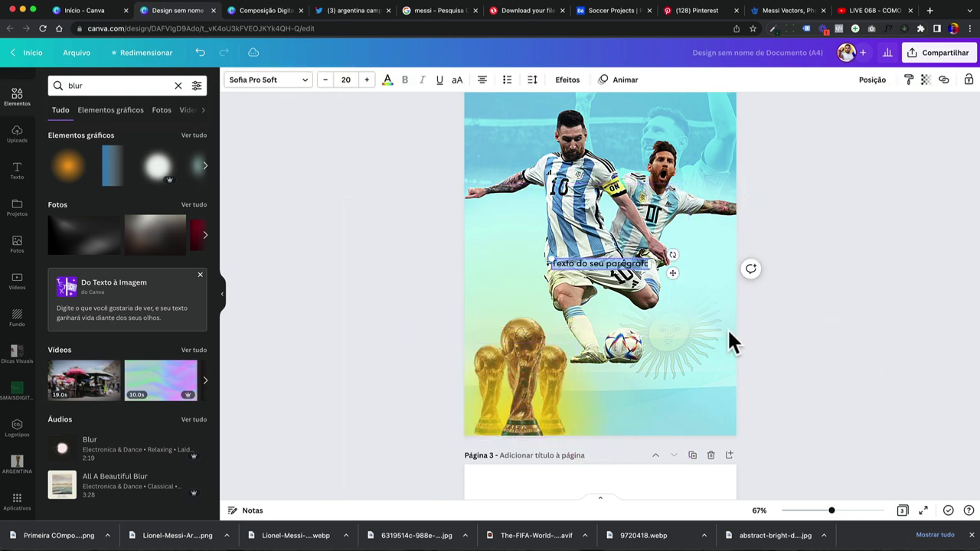
left_click_drag(548, 259, 525, 238)
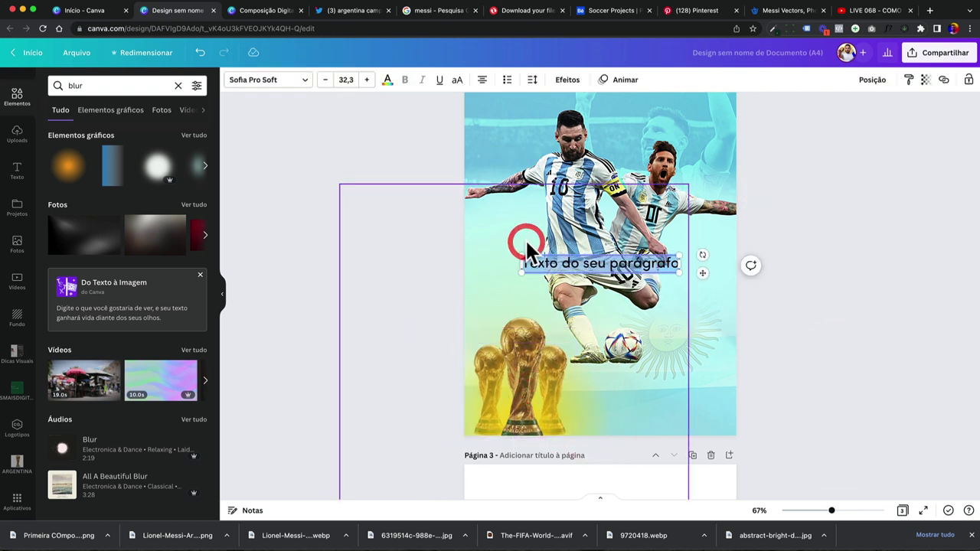
type("MESSI")
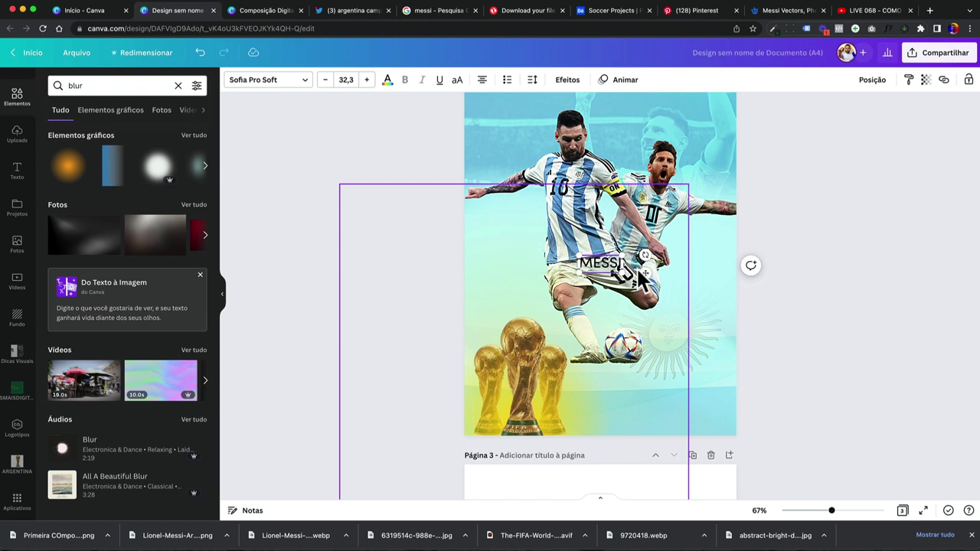
left_click_drag(645, 255, 668, 225)
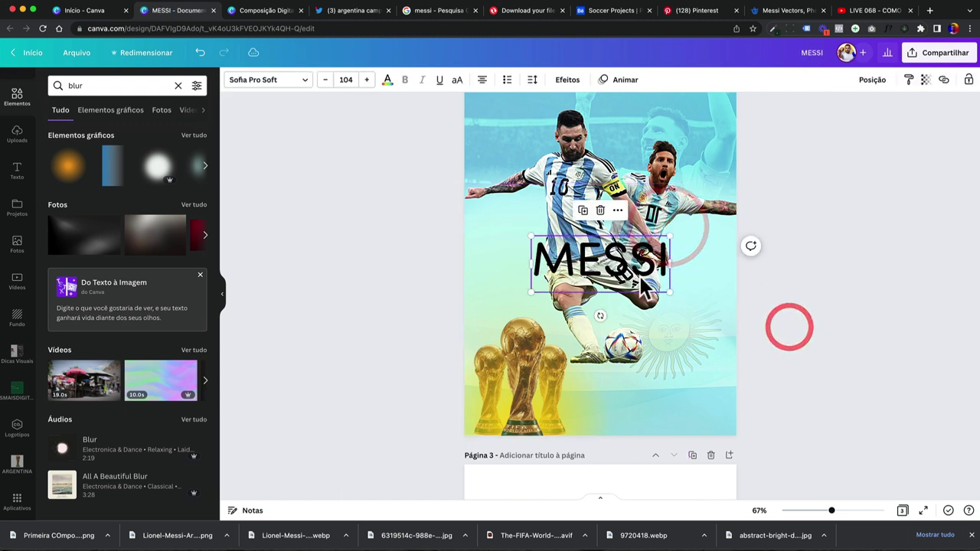
left_click_drag(641, 285, 665, 392)
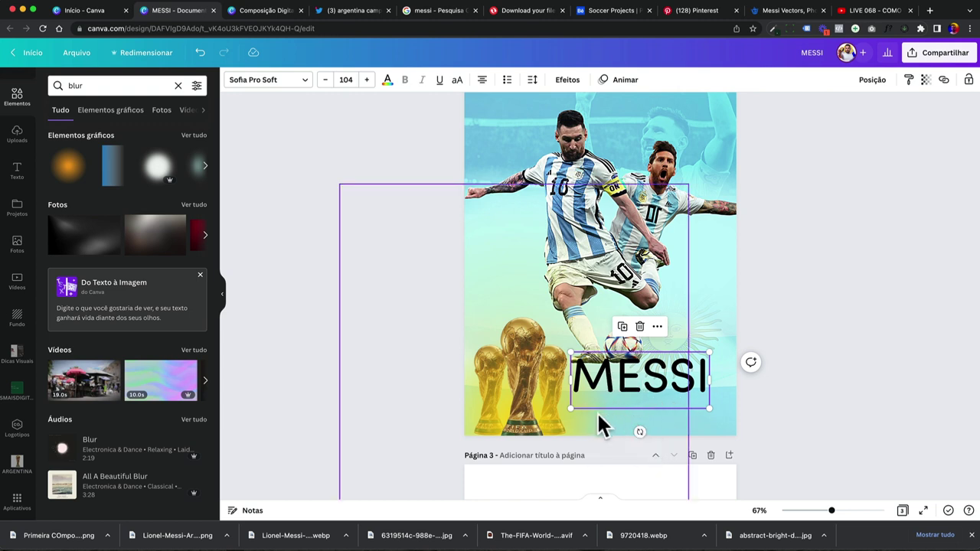
scroll(598, 414, "up", 1)
left_click(687, 415)
left_click(687, 413)
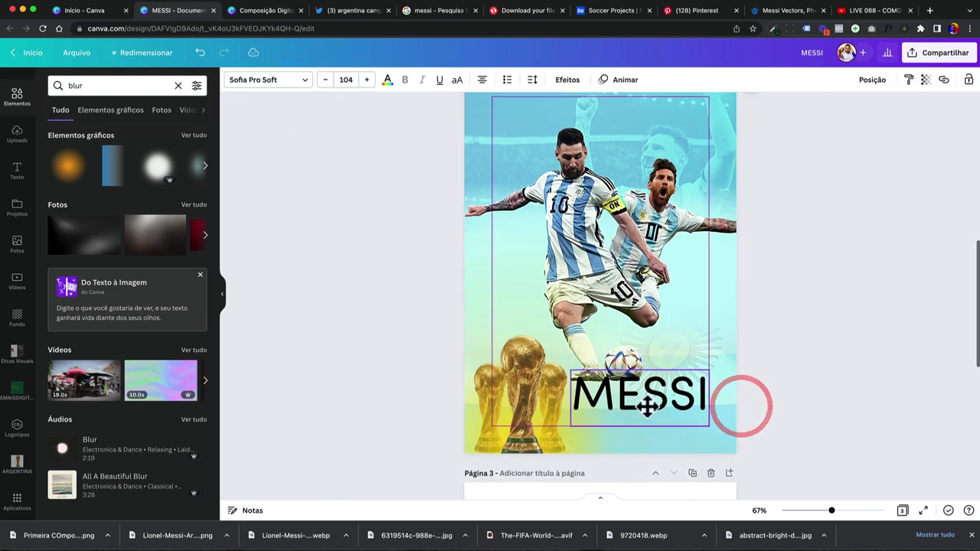
Look through the other open browser pages for reference designs, including the Neymar poster on Pinterest, and return to the Argentina poster
left_click(281, 80)
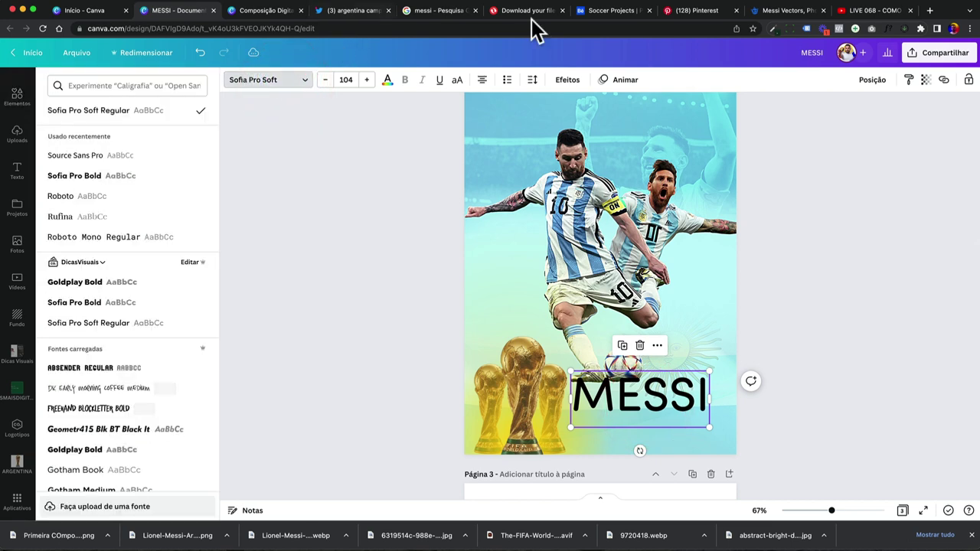
left_click(438, 12)
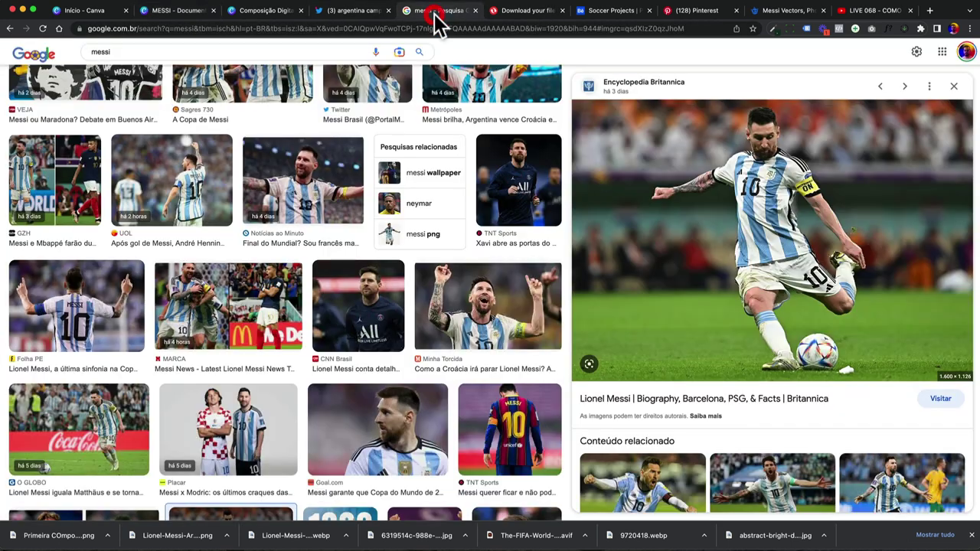
left_click(617, 17)
left_click(669, 17)
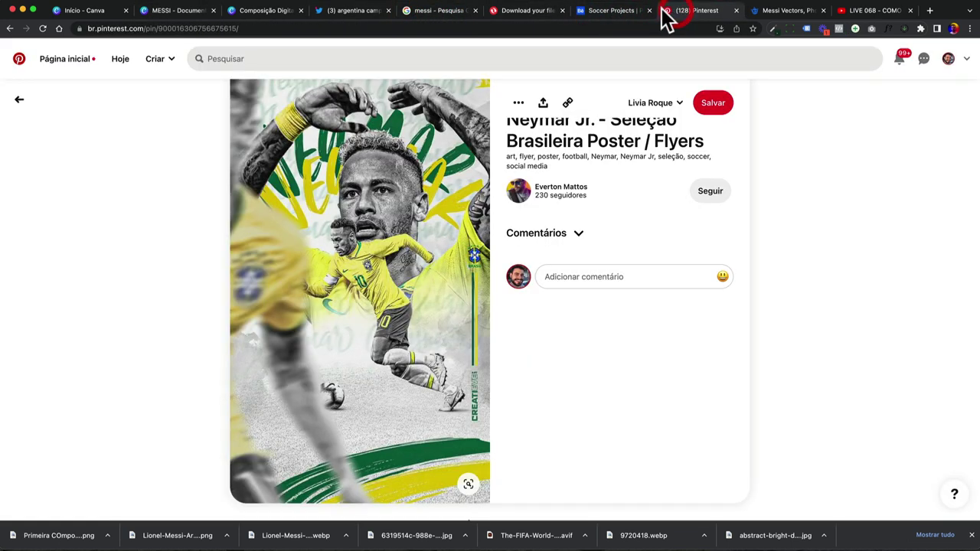
left_click(775, 12)
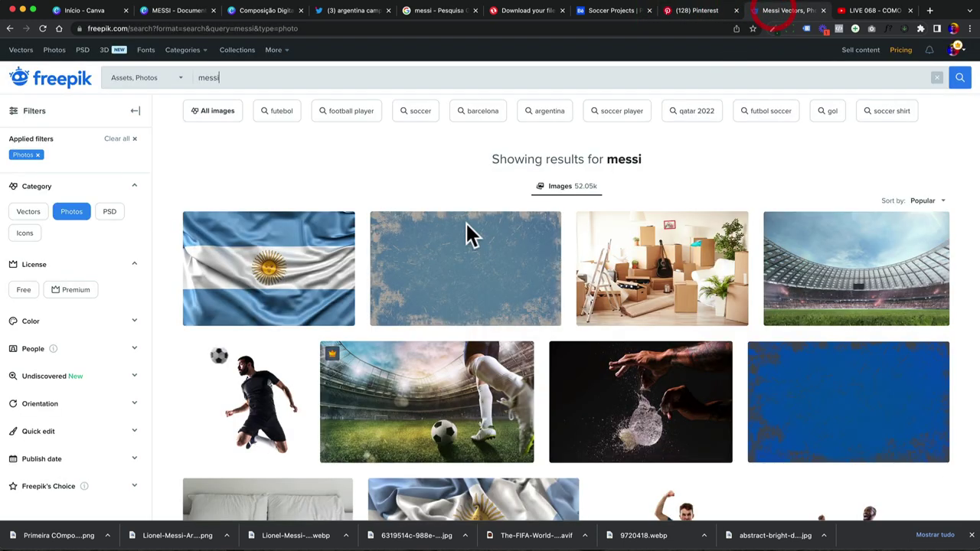
left_click(869, 13)
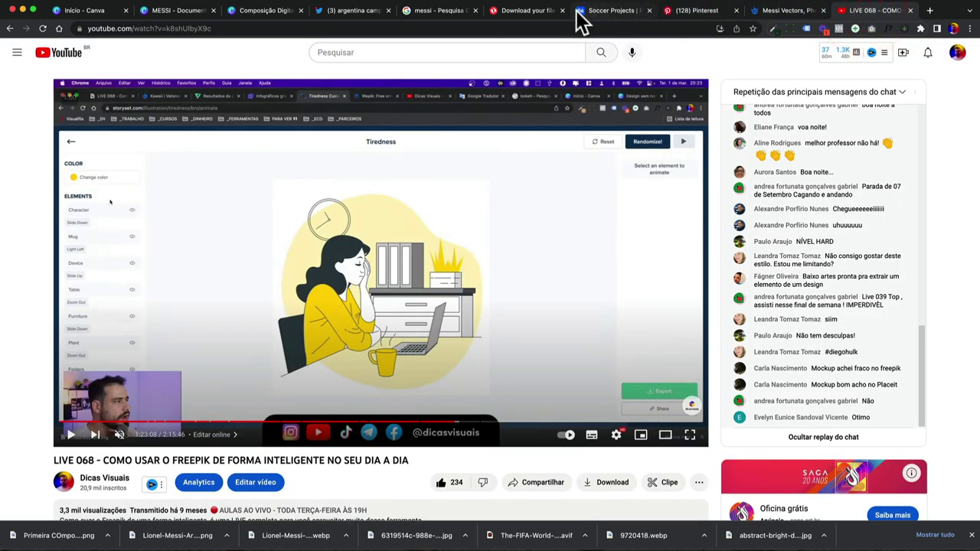
left_click(578, 13)
left_click(235, 11)
left_click(178, 12)
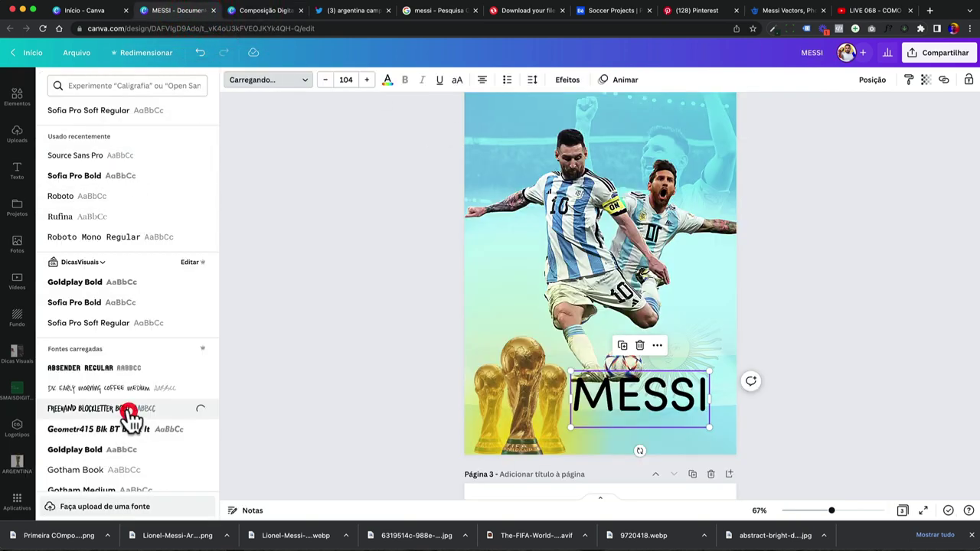
Set the MESSI text in the Freehand Blockletter Bold font and enlarge it to about size 136
left_click(651, 403)
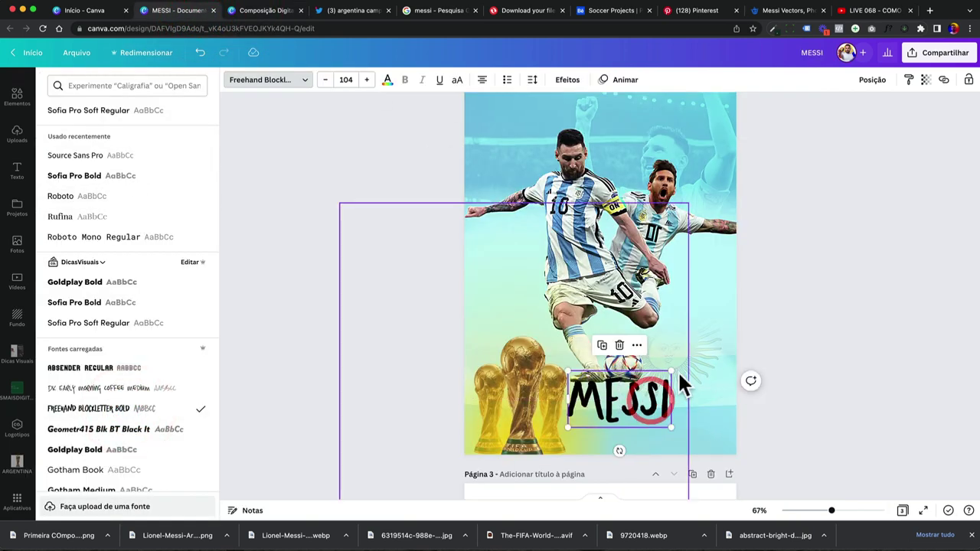
mouse_move(672, 373)
left_mouse_down()
mouse_move(682, 357)
mouse_move(672, 390)
left_mouse_up()
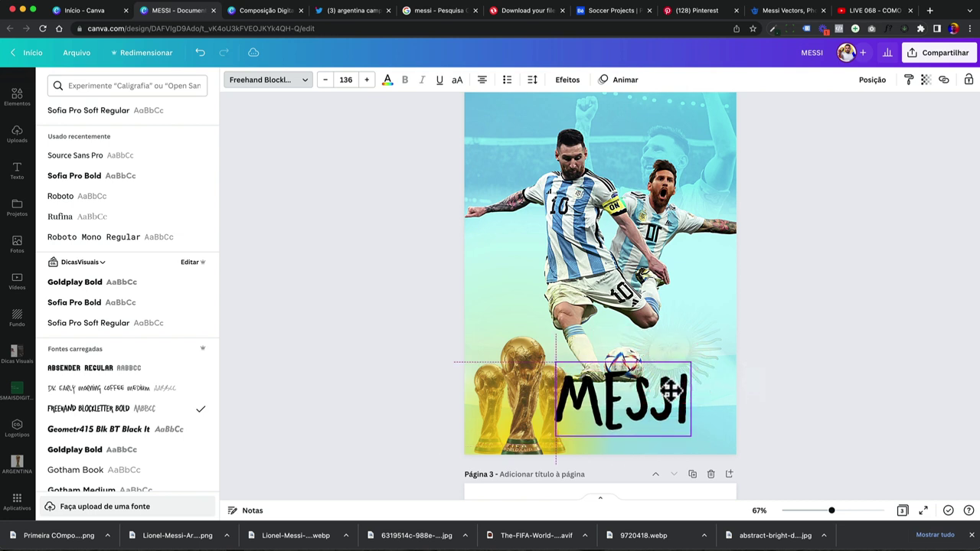
Filter the font list by "Manuscrita" and try the Aloja font on the MESSI title
left_click(122, 85)
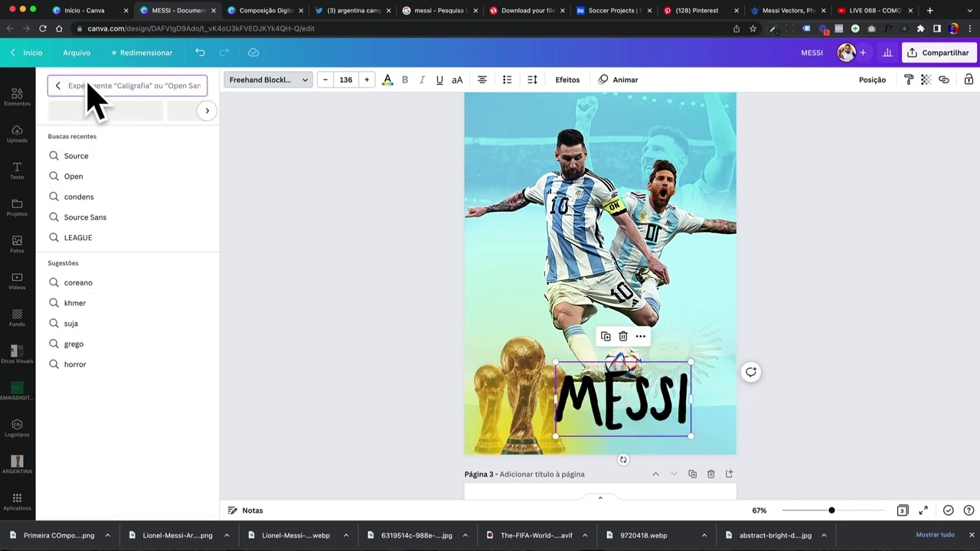
left_click(88, 113)
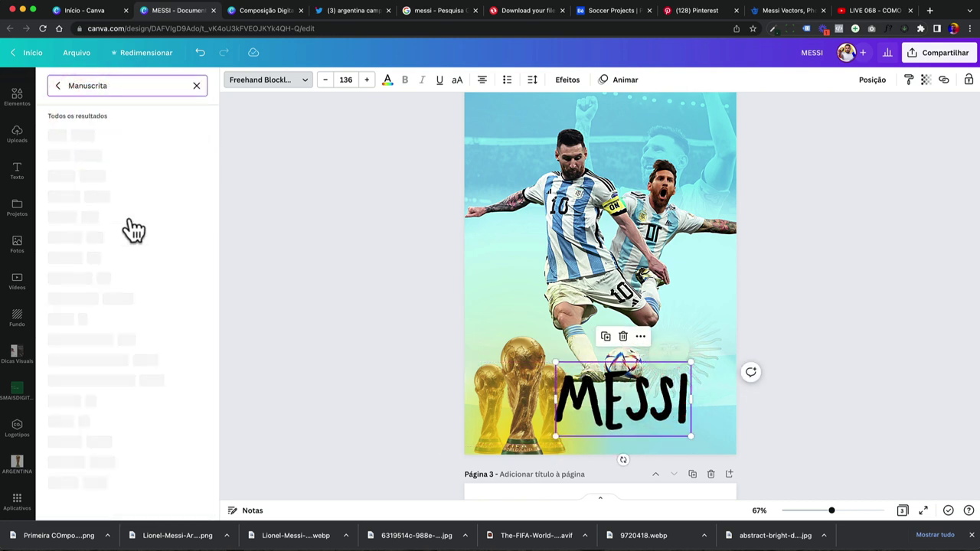
scroll(134, 261, "down", 15)
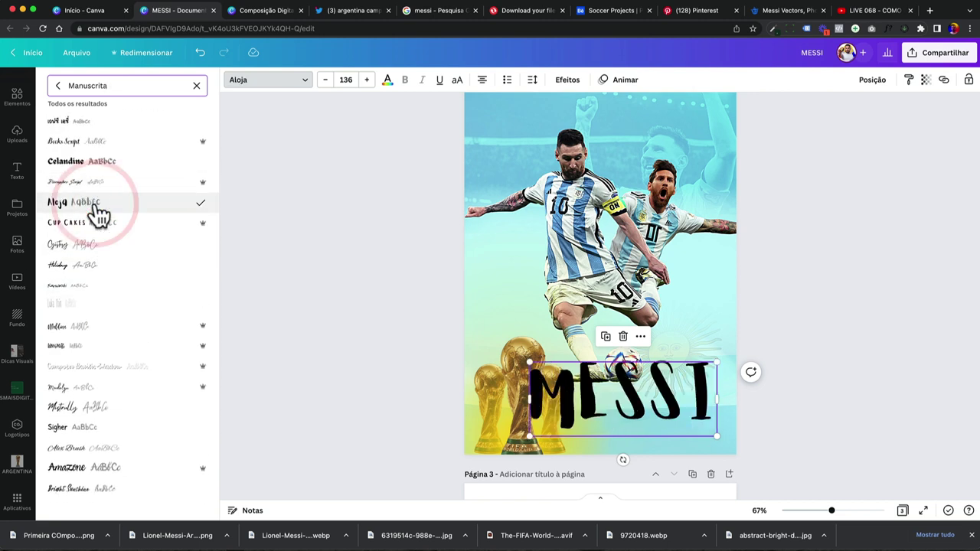
Try Celandine, Amazone, Balmy, Holla, Bosk, Better Together Script and Bloom Skirt as the MESSI title's font
left_click(113, 163)
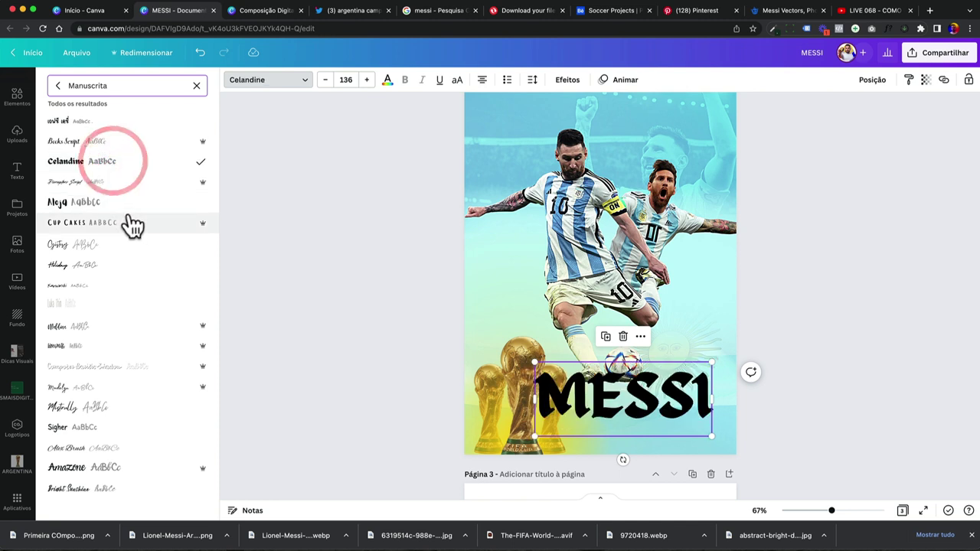
scroll(131, 224, "down", 5)
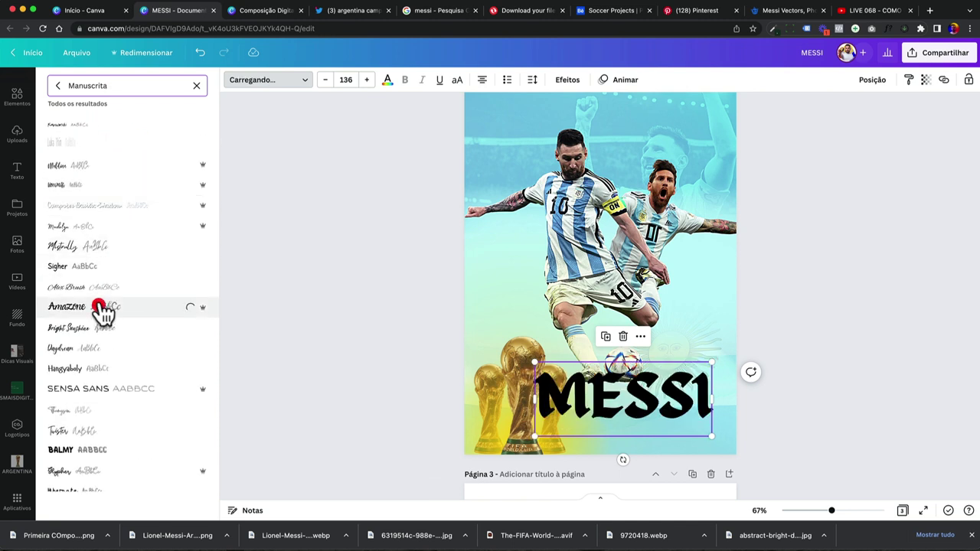
scroll(103, 322, "down", 2)
left_click(99, 373)
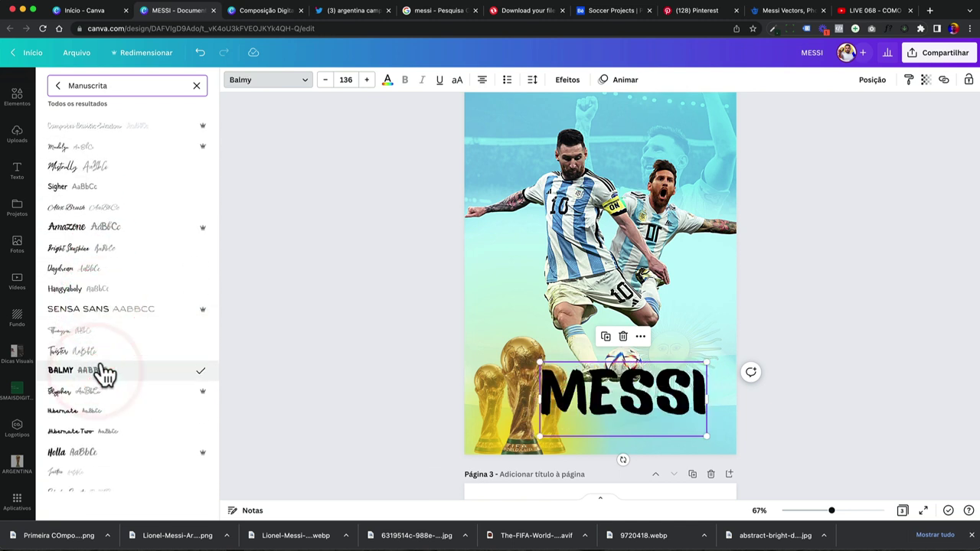
scroll(121, 360, "down", 4)
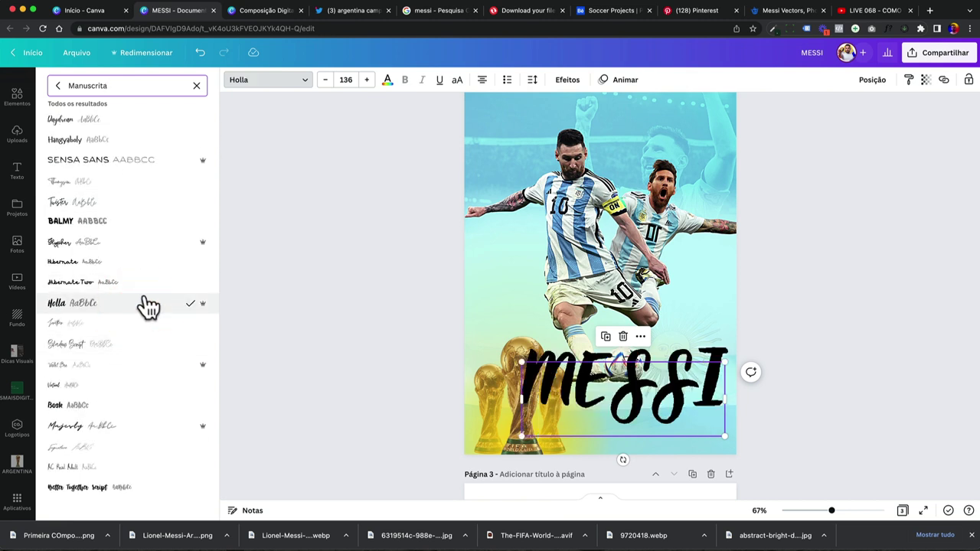
scroll(142, 306, "down", 4)
left_click(135, 256)
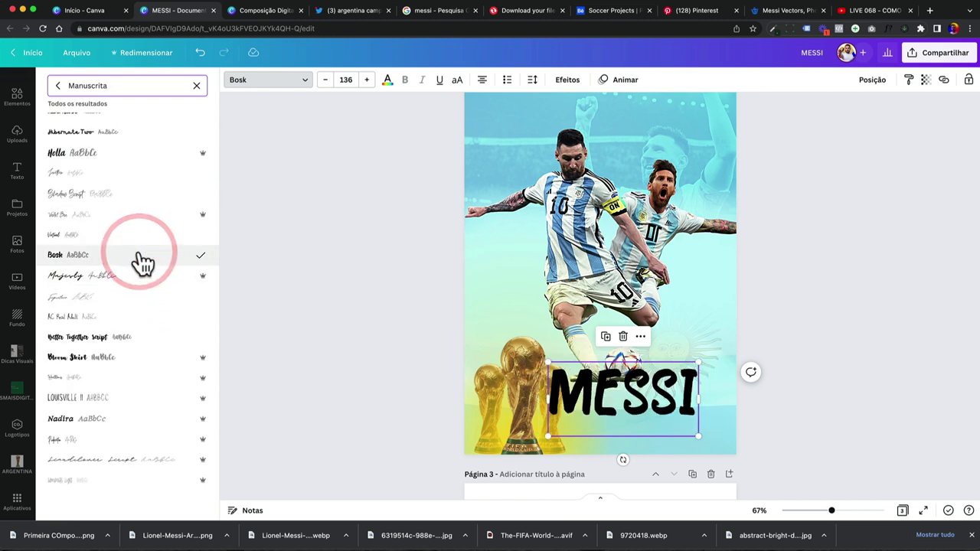
left_click(117, 340)
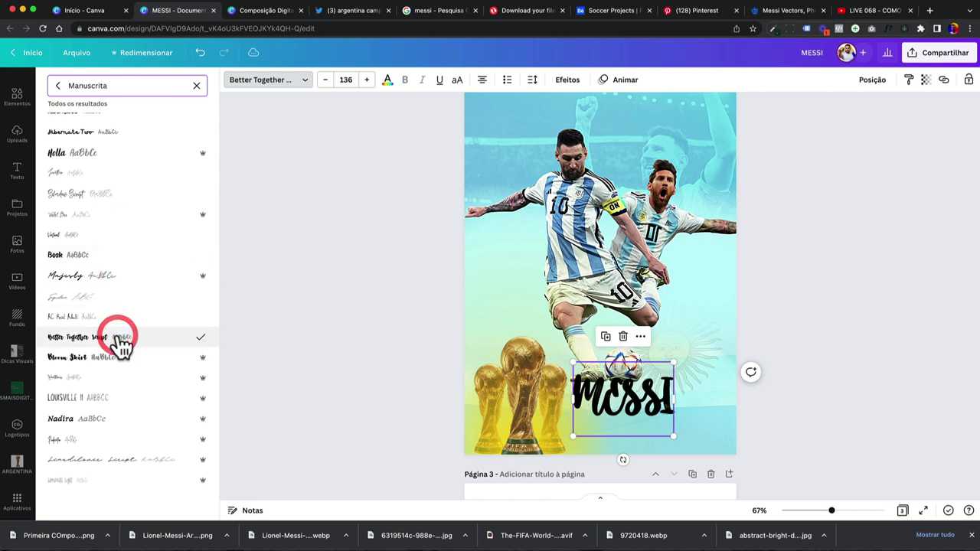
left_click(112, 356)
Set the MESSI title in the Caveat Brush font and shift it slightly right, away from the trophies
scroll(115, 359, "down", 2)
scroll(115, 359, "down", 2)
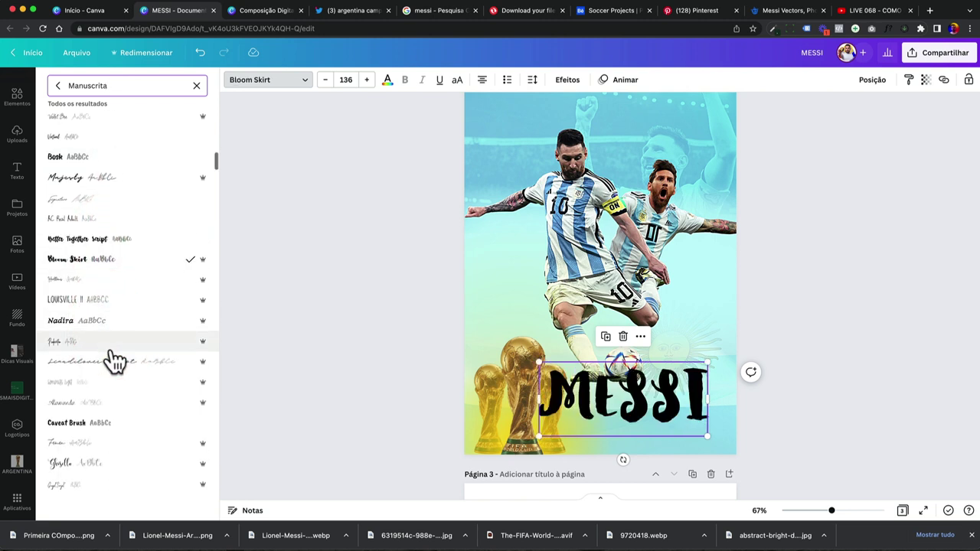
scroll(114, 361, "down", 2)
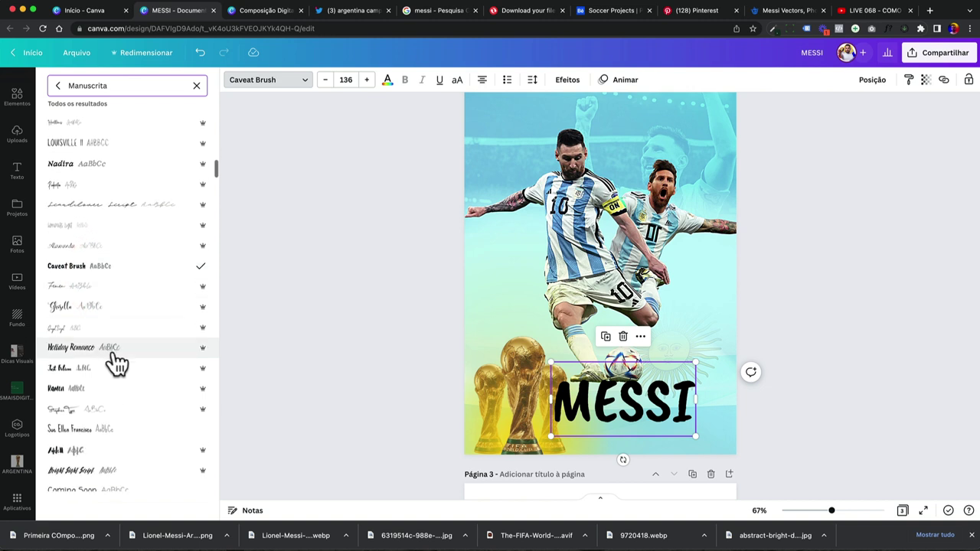
left_click_drag(656, 380, 678, 403)
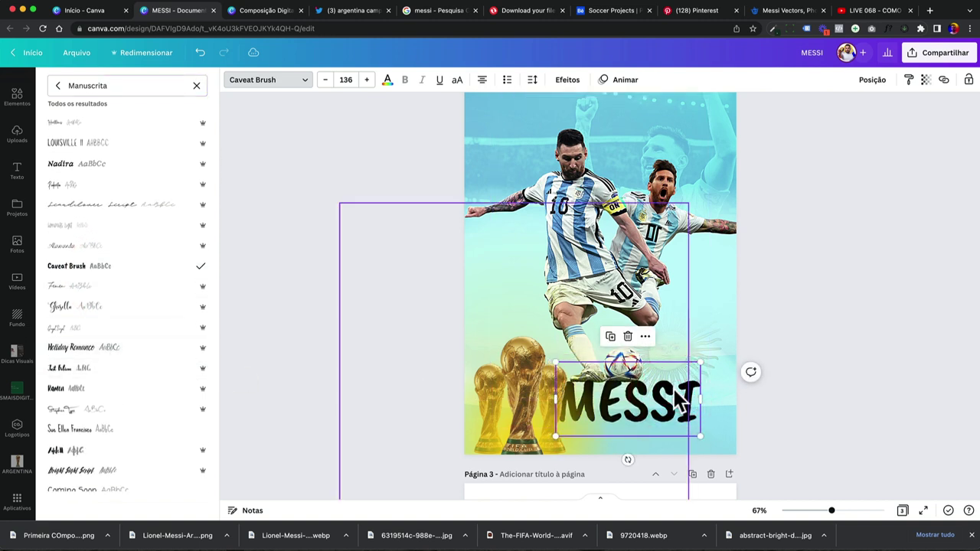
scroll(628, 415, "up", 5)
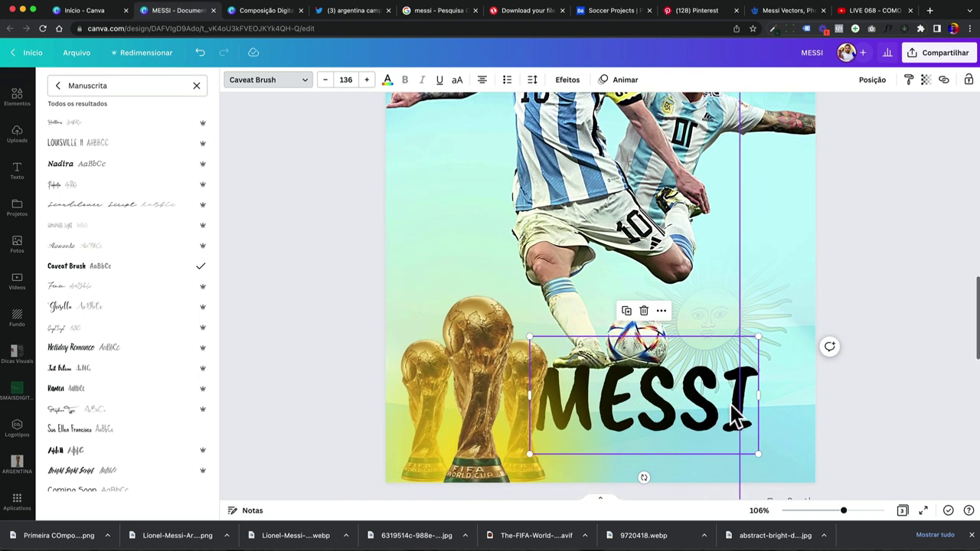
Reduce the MESSI title to size 108, tilt it slightly upward and place it under the ball beside the trophies
left_click_drag(750, 399, 749, 395)
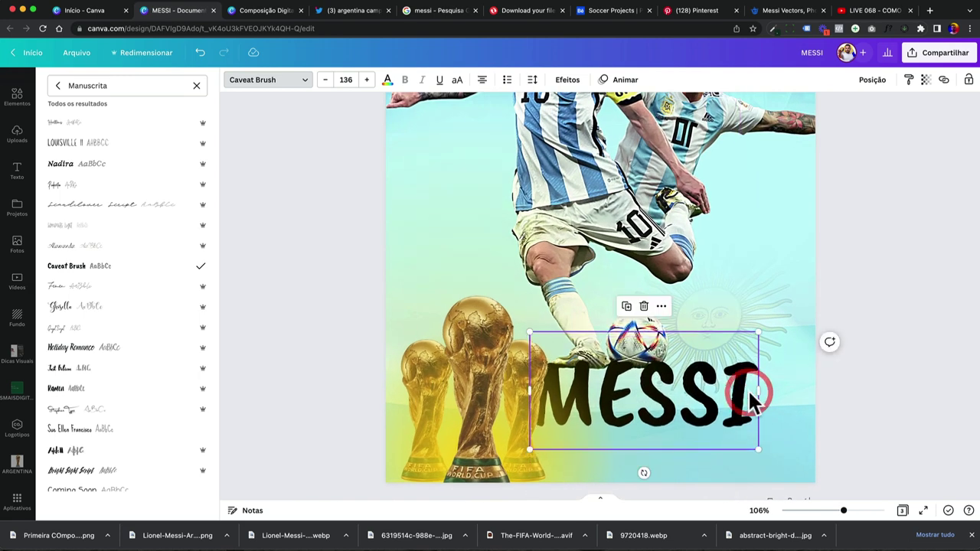
scroll(750, 395, "down", 4)
left_click_drag(628, 452, 636, 433)
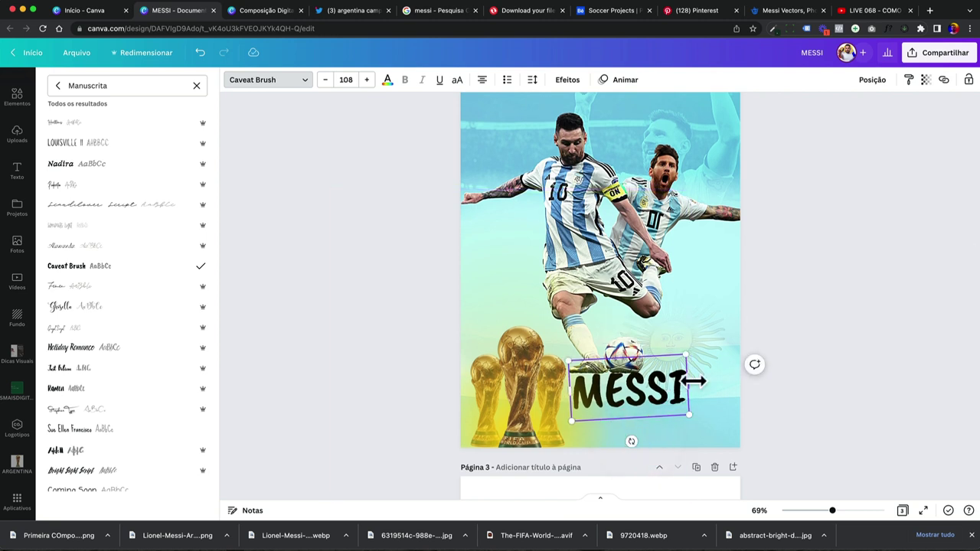
left_click_drag(693, 380, 694, 384)
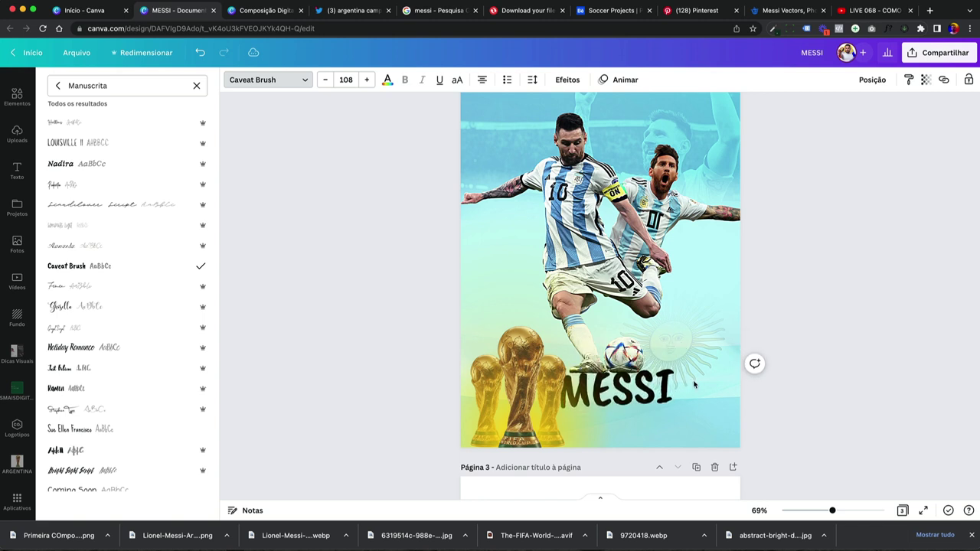
Duplicate the MESSI title, change the copy's text to LIONEL, reduce it to size 71.9 and place it just above MESSI
left_click_drag(694, 384, 702, 295)
double_click(703, 295)
type("L")
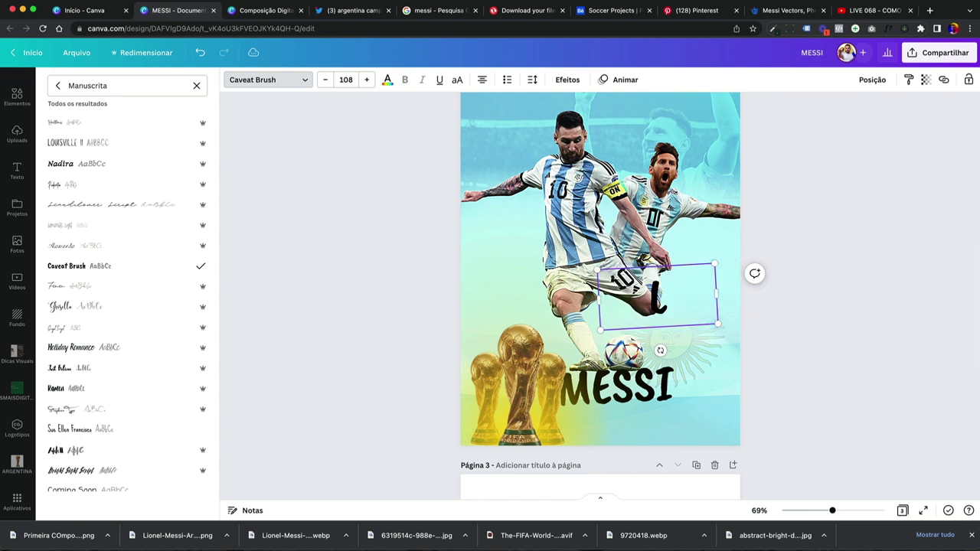
type("IONEL")
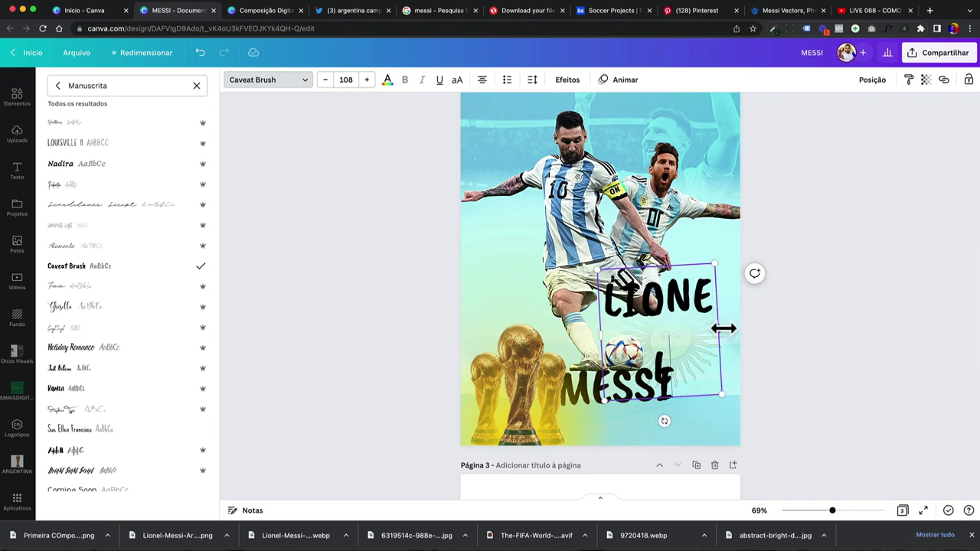
left_click_drag(723, 329, 634, 351)
left_click(770, 331)
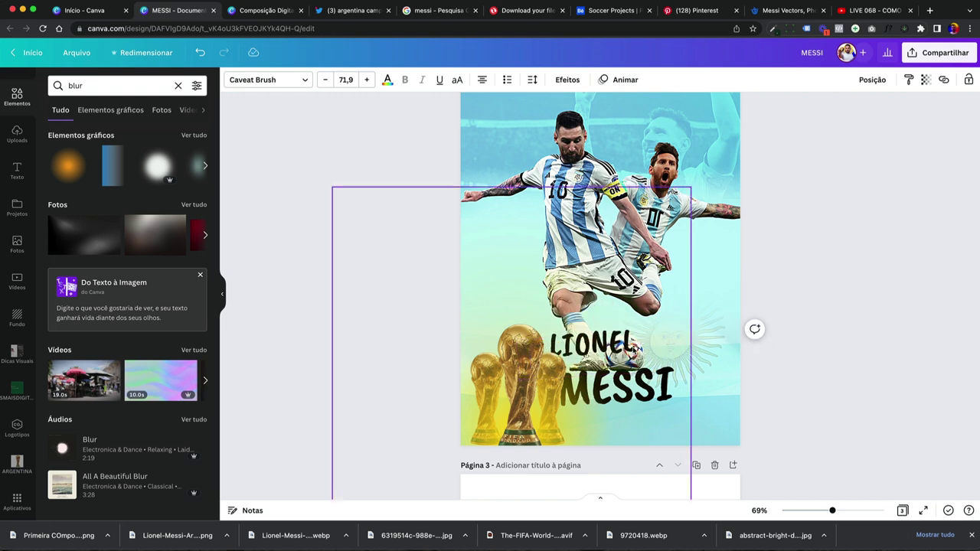
Try white, then the photo's light blue, as the LIONEL text colour
left_click(387, 80)
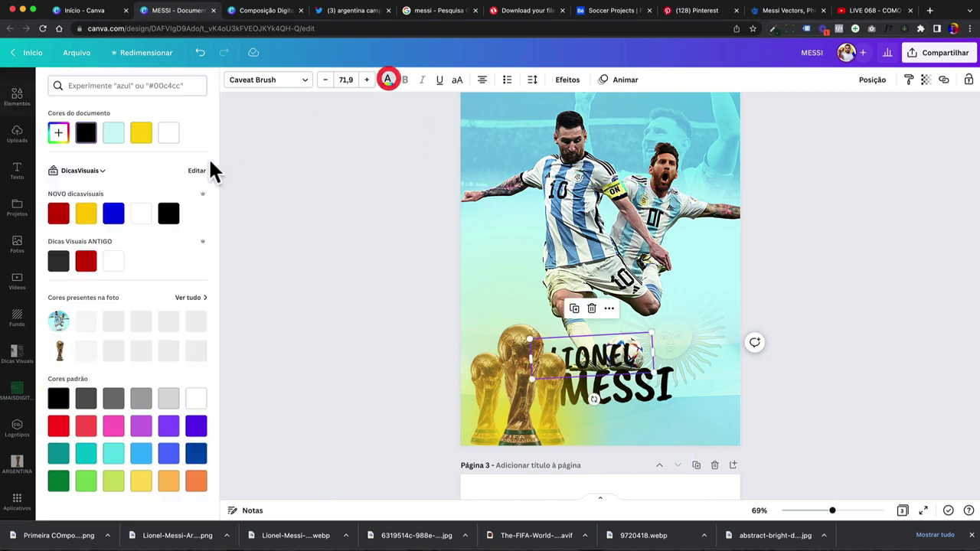
left_click(140, 213)
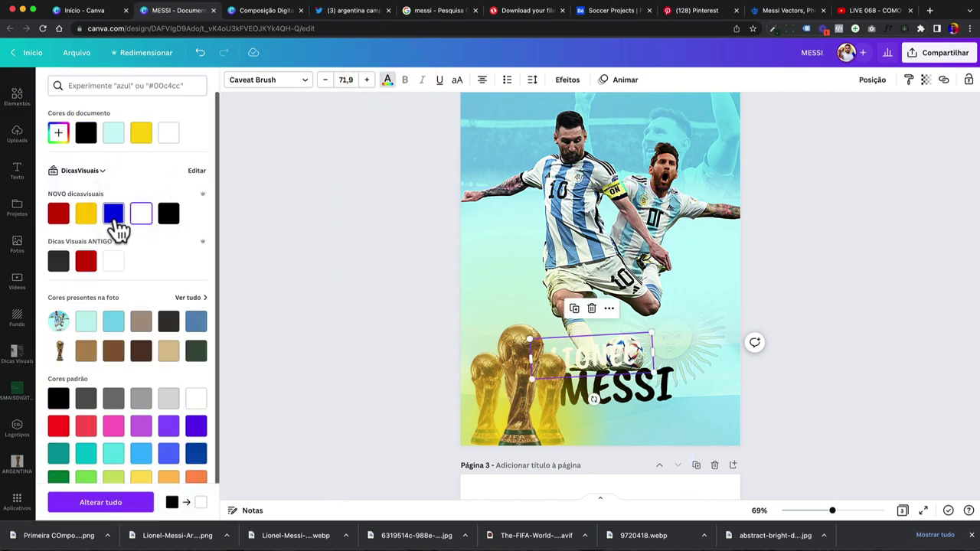
left_click(114, 323)
scroll(650, 352, "up", 5)
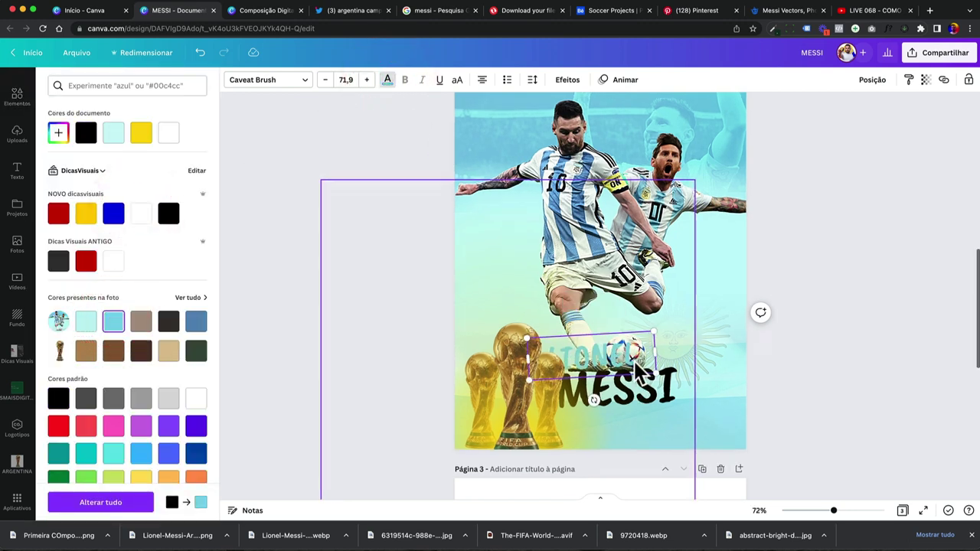
Try the Flutuante and Desalinhado effects on the LIONEL text, then apply the Vazado outline style
left_click(567, 80)
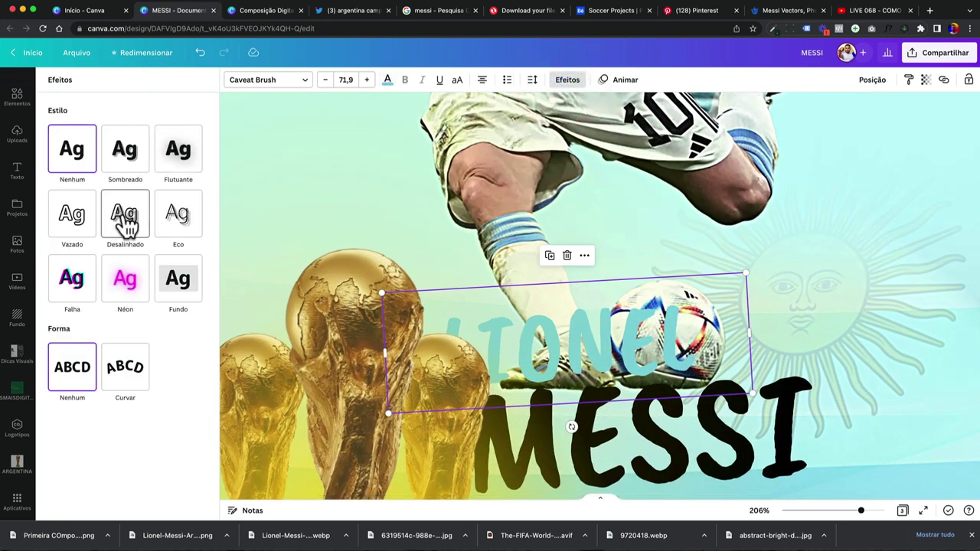
left_click(177, 157)
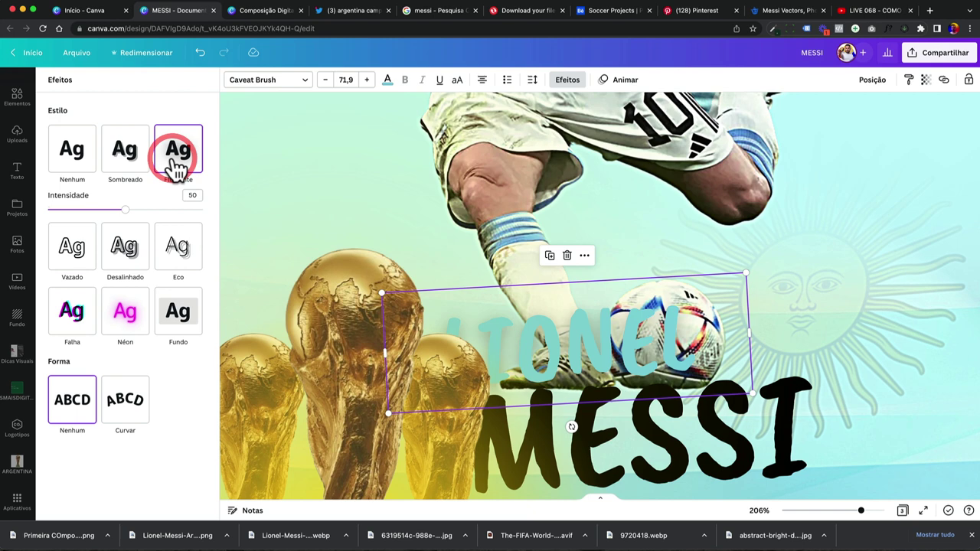
left_click(71, 157)
left_click(126, 216)
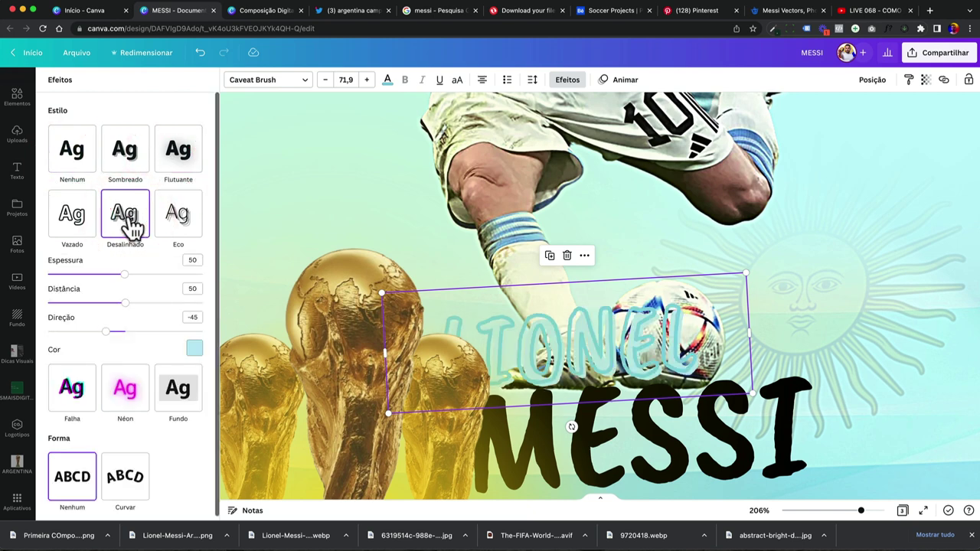
left_click(75, 219)
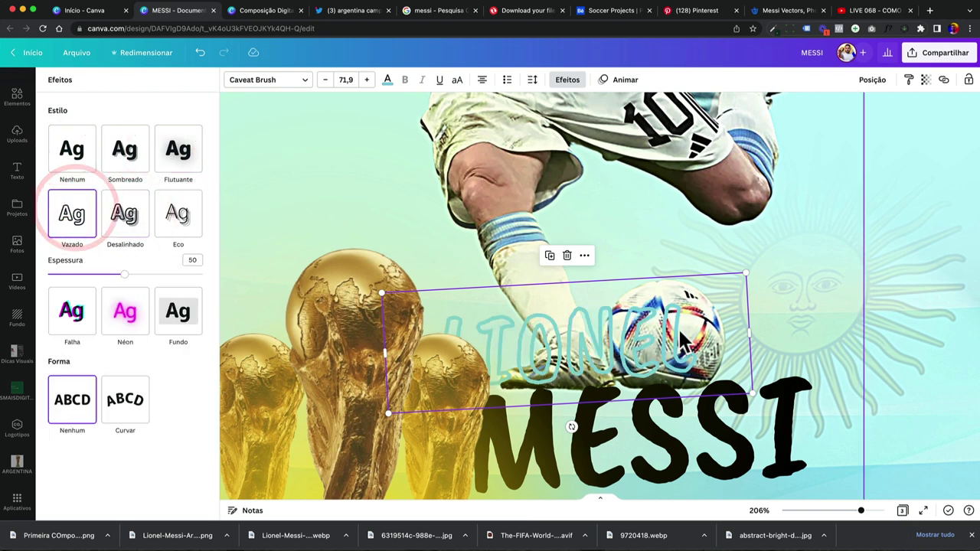
Enlarge the LIONEL text to size 99.8 and position it over the ball, slightly overlapping the top of MESSI
left_click_drag(746, 273, 881, 212)
left_click(879, 212)
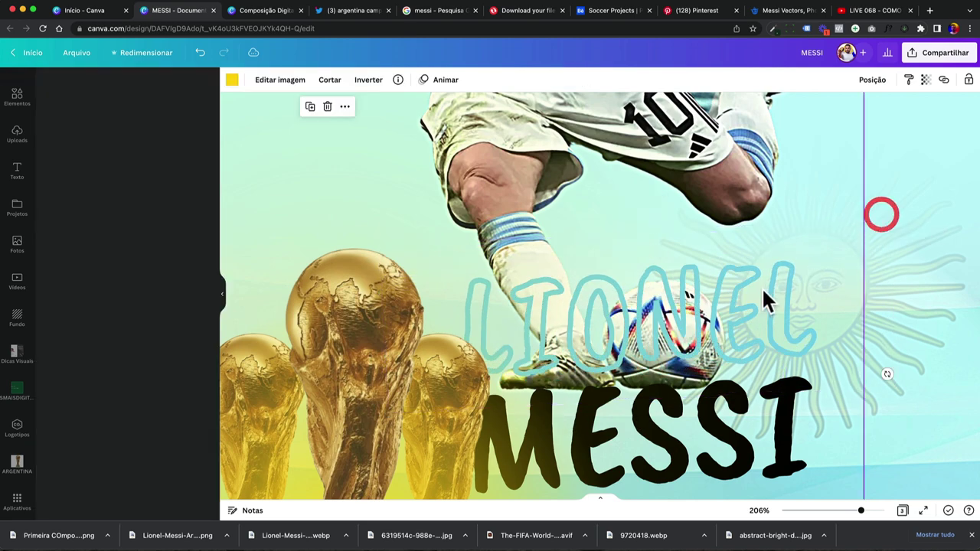
left_click(751, 304)
scroll(750, 306, "down", 5)
left_click(824, 301)
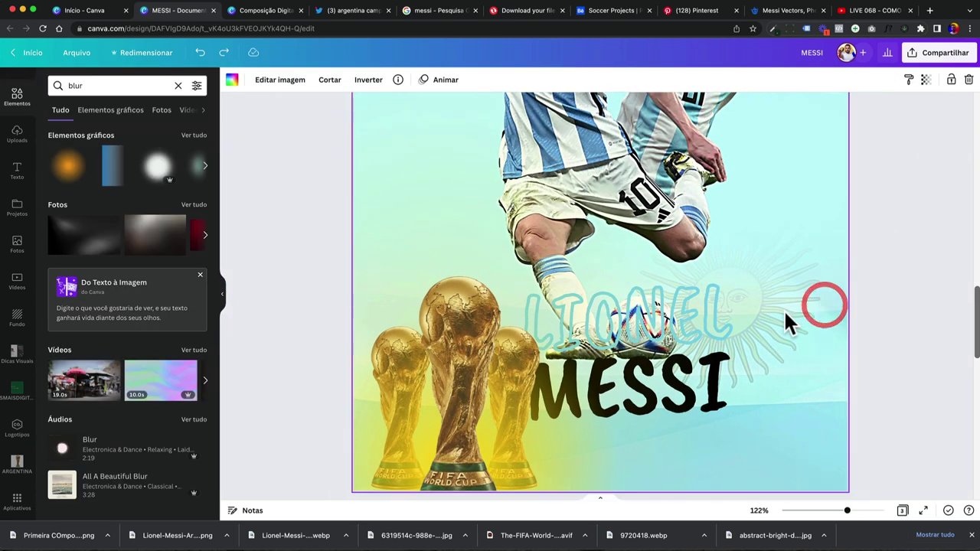
left_click(783, 308)
left_click_drag(725, 320, 706, 311)
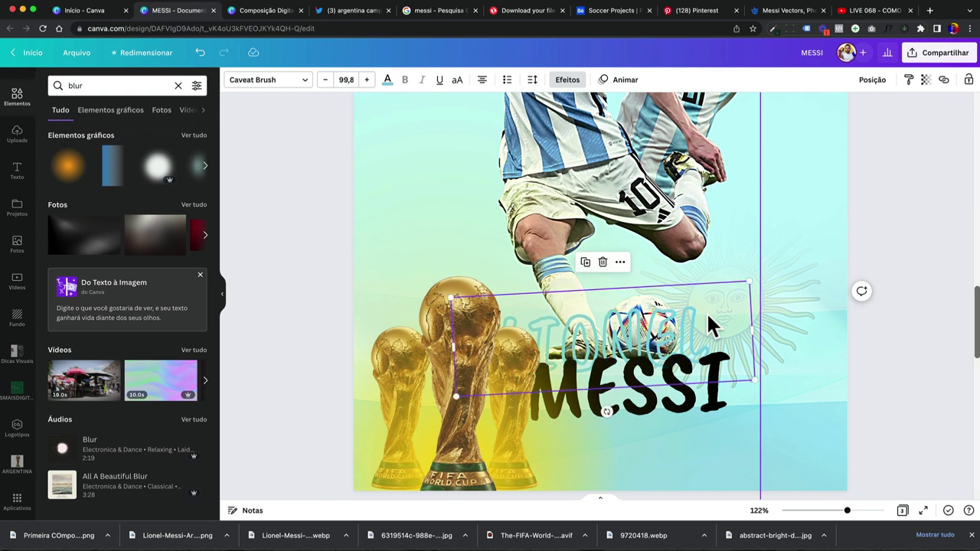
Try two darker blues on LIONEL, then colour it #5582A7 sampled from the player's shirt stripe
left_click(389, 79)
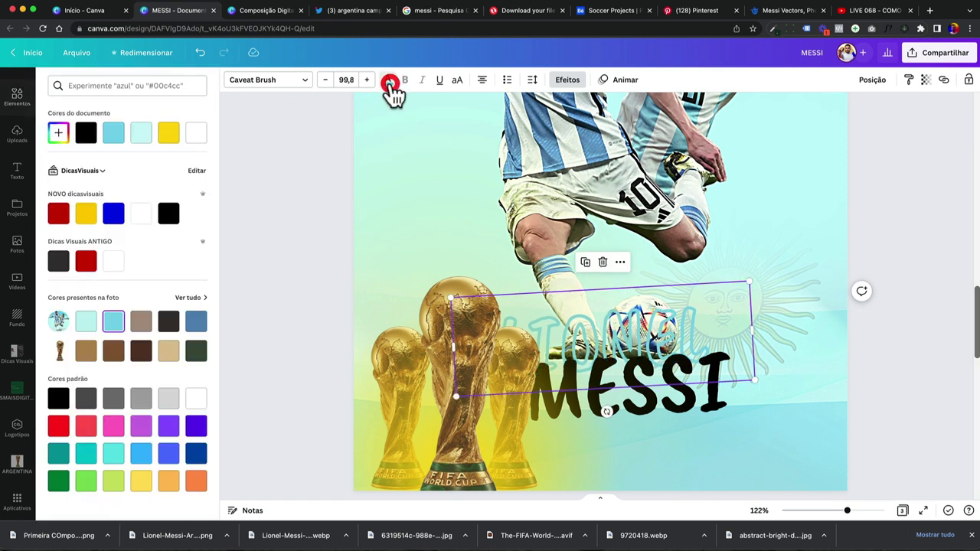
left_click(194, 322)
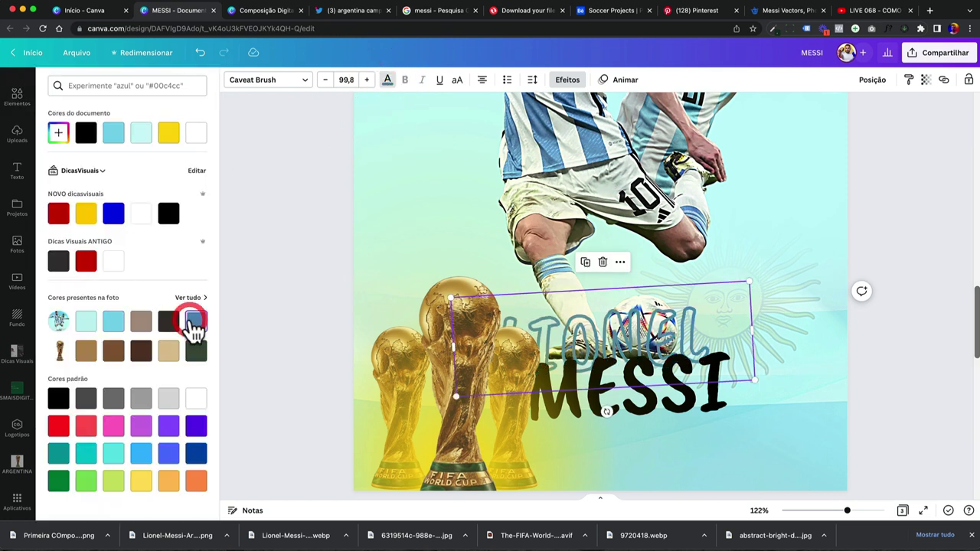
left_click(196, 454)
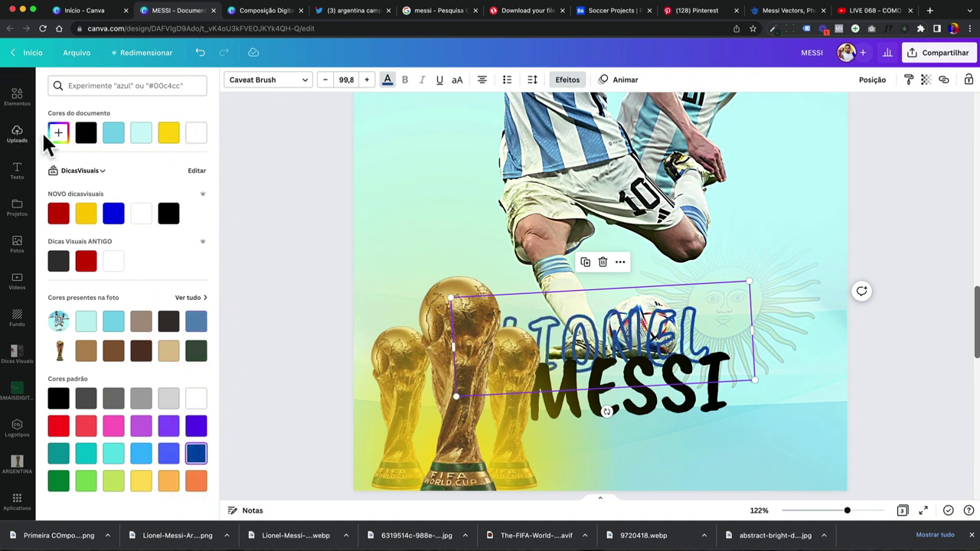
left_click(46, 134)
left_click(184, 239)
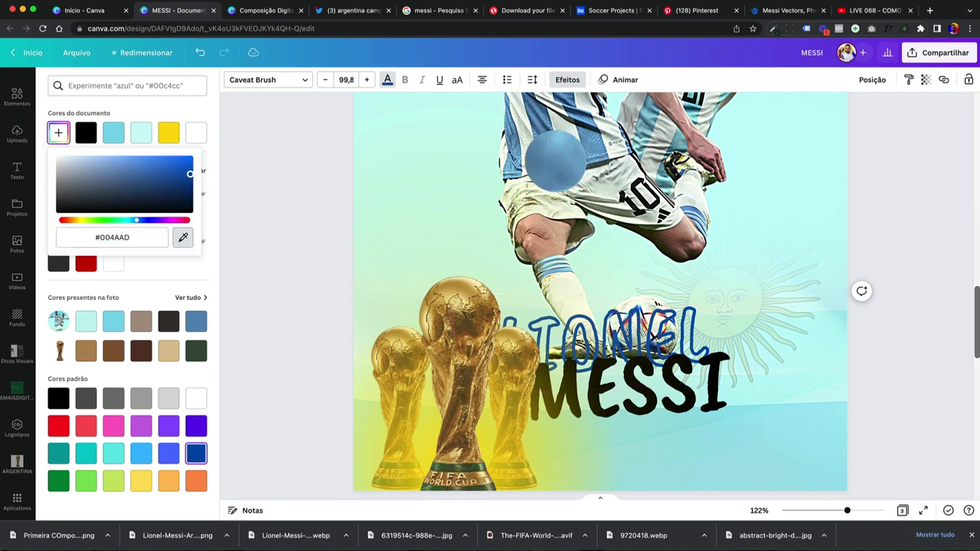
left_click(557, 162)
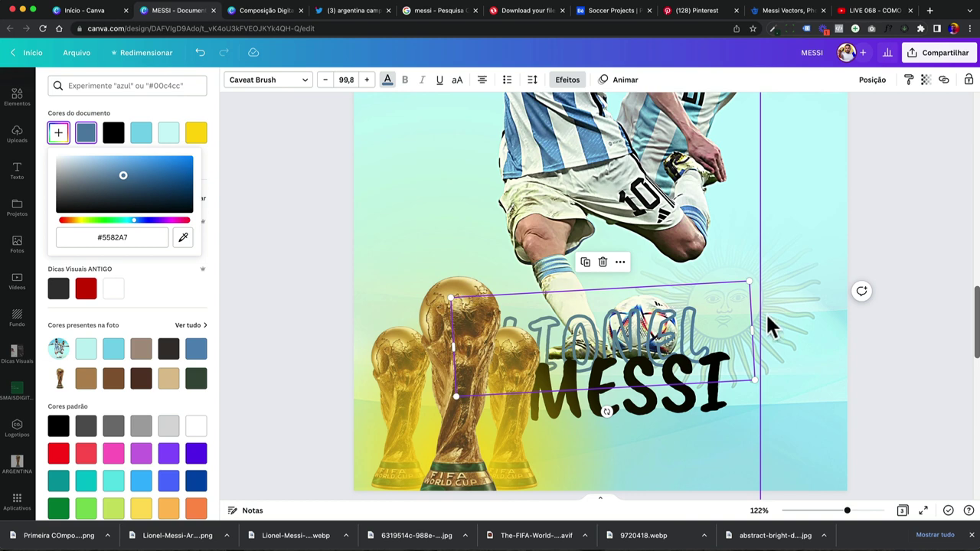
Try a different outline thickness on LIONEL, remove the text effect by choosing Nenhum, and scale the text down slightly
left_click(584, 84)
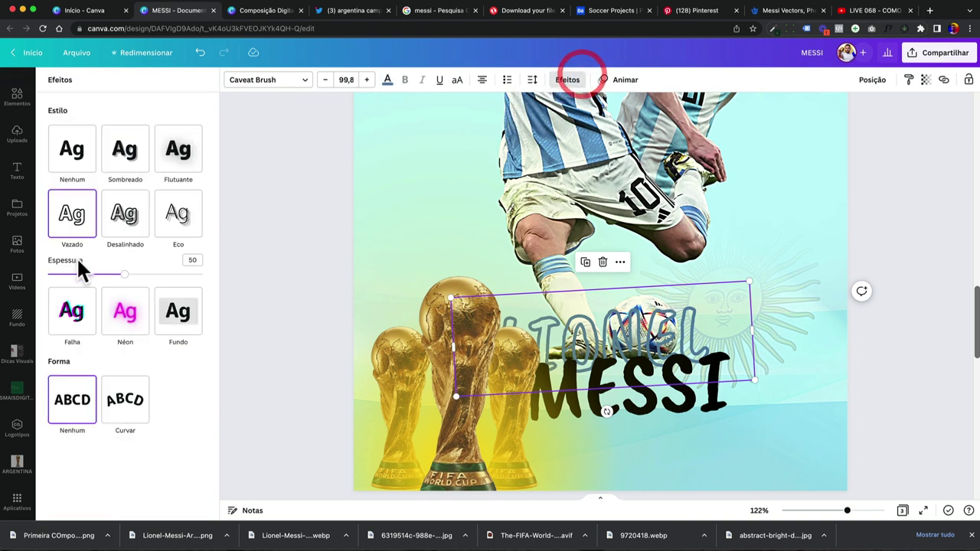
left_click_drag(103, 274, 135, 284)
left_click(74, 169)
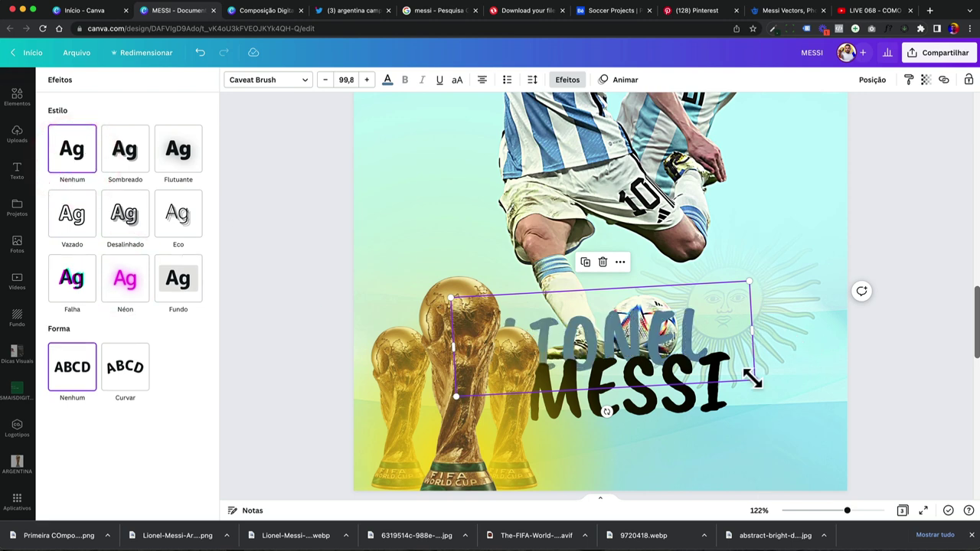
left_click_drag(750, 376, 733, 391)
Sample the shirt stripe's blue for the MESSI title, then brighten the colour to #119CFF
left_click(715, 411)
left_click(715, 409)
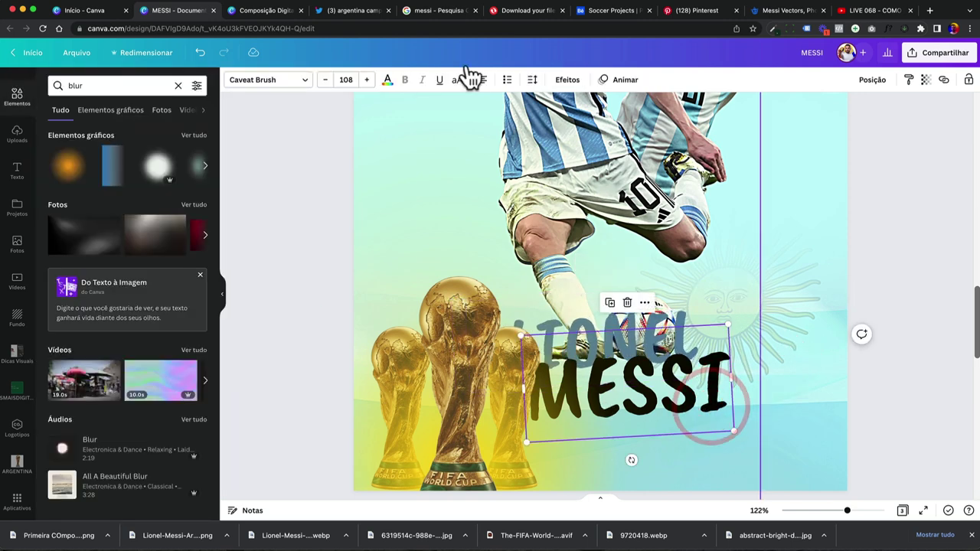
left_click(388, 81)
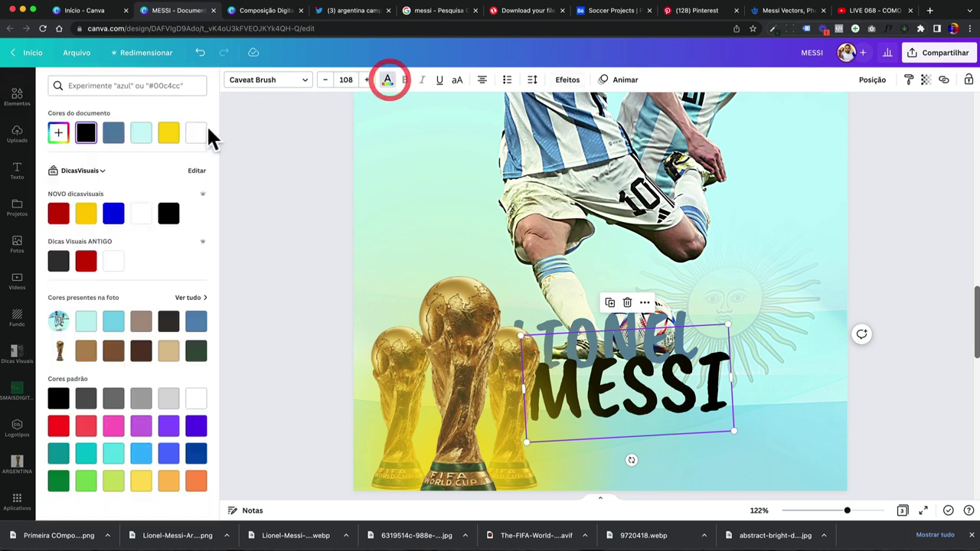
left_click(59, 134)
left_click(183, 238)
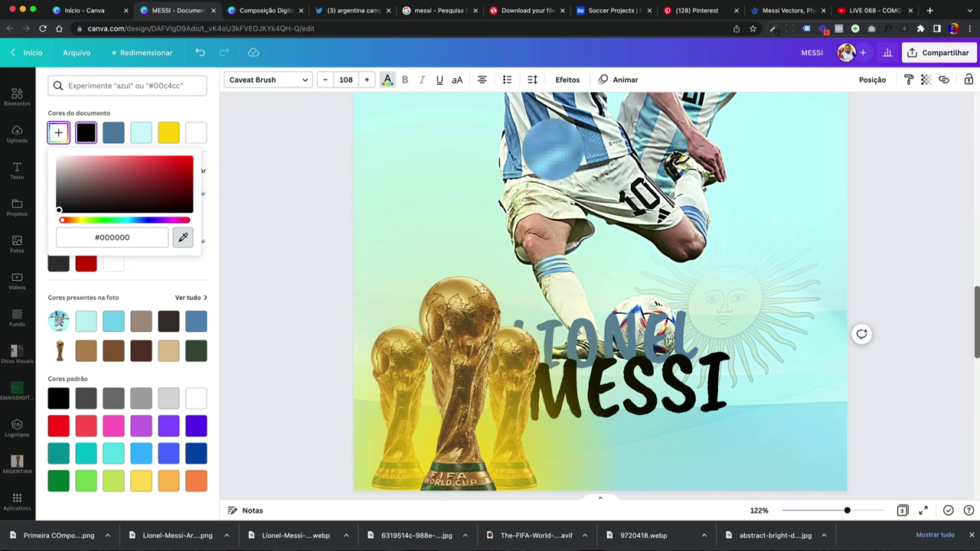
left_click(554, 153)
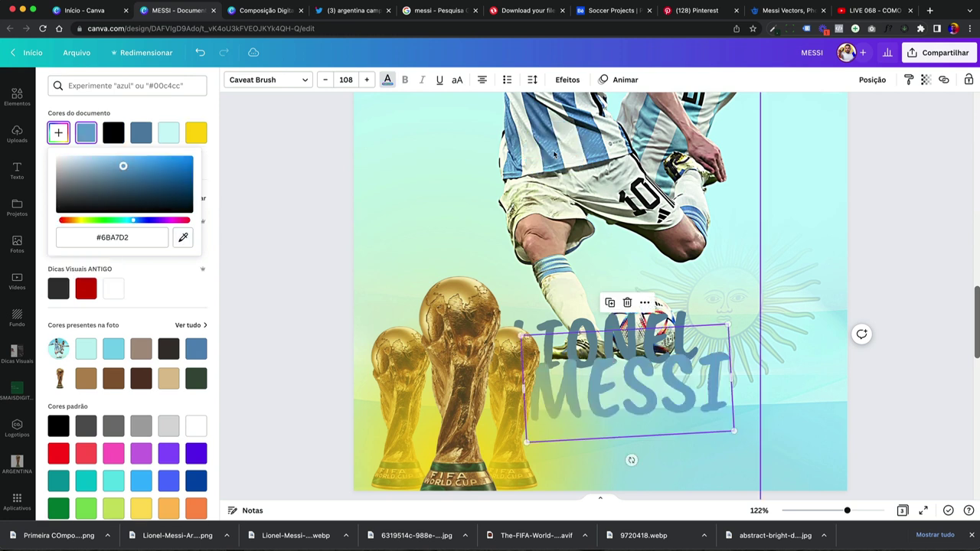
left_click(169, 163)
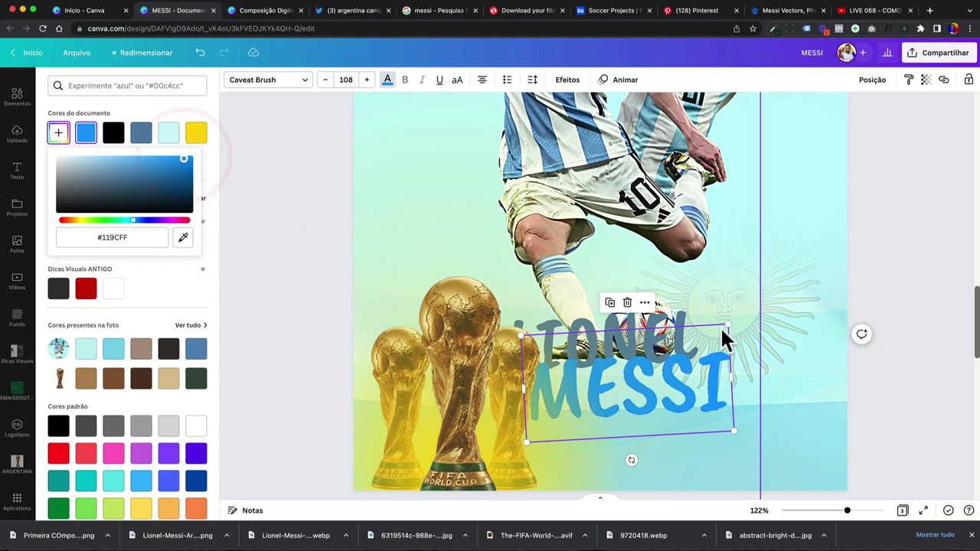
Enlarge the MESSI title to size 125 and shift it so it overlaps the bottom of LIONEL beside the trophies
left_click_drag(725, 325, 764, 407)
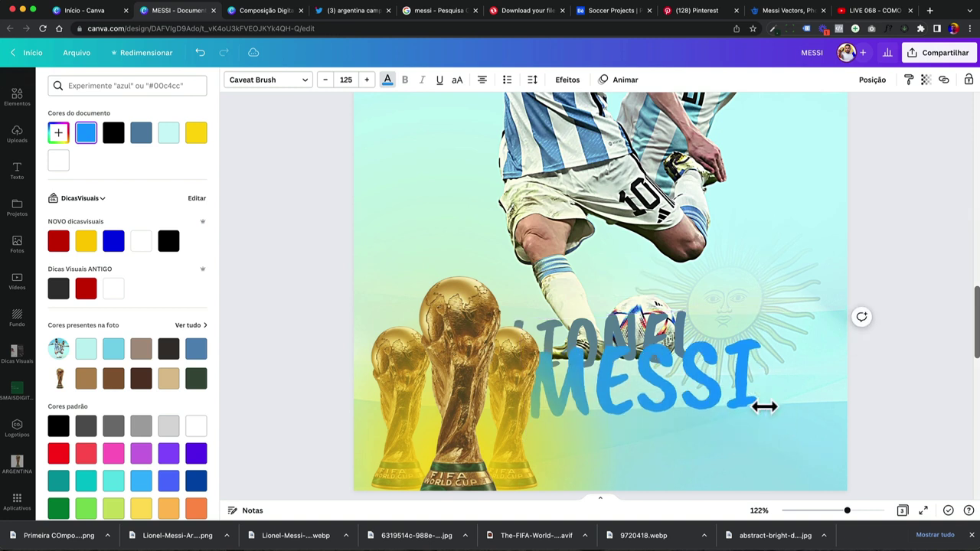
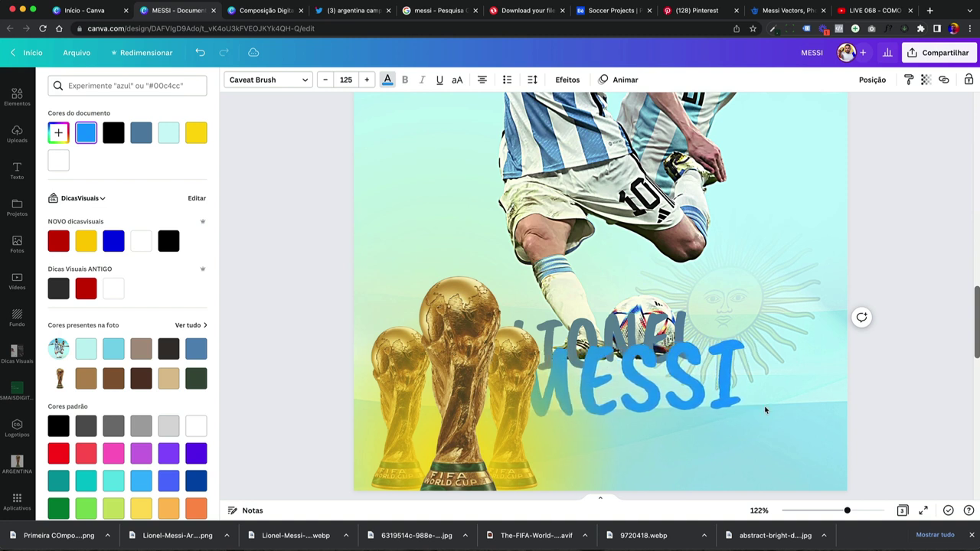
left_click(617, 345)
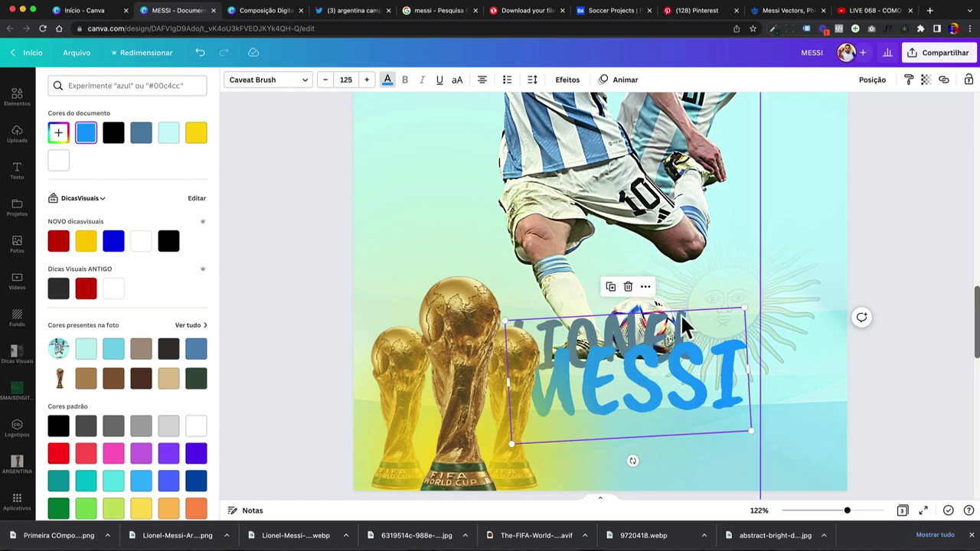
left_click(770, 381)
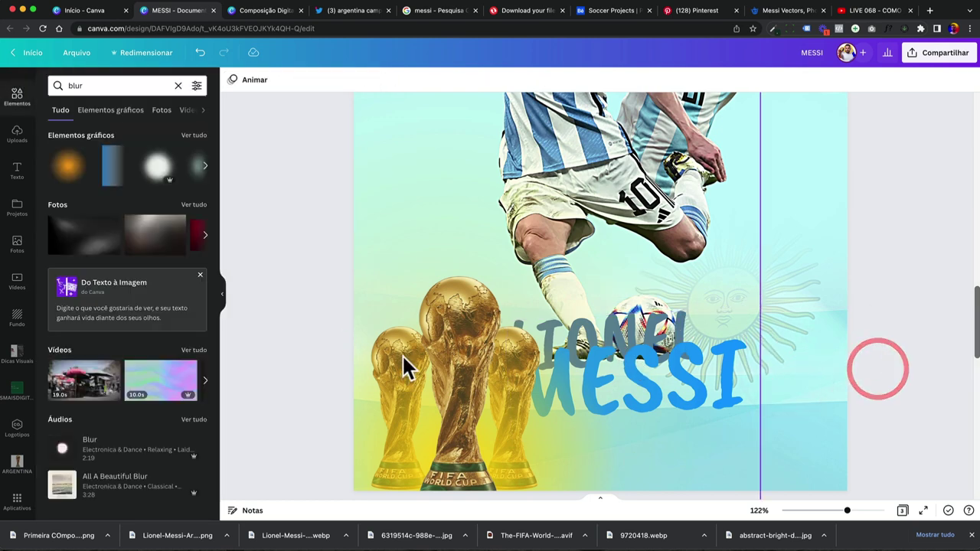
Select the three trophies with their yellow glows, leaving out the title texts, and group them
scroll(417, 370, "down", 5)
scroll(418, 370, "down", 1)
left_click_drag(411, 398, 566, 421)
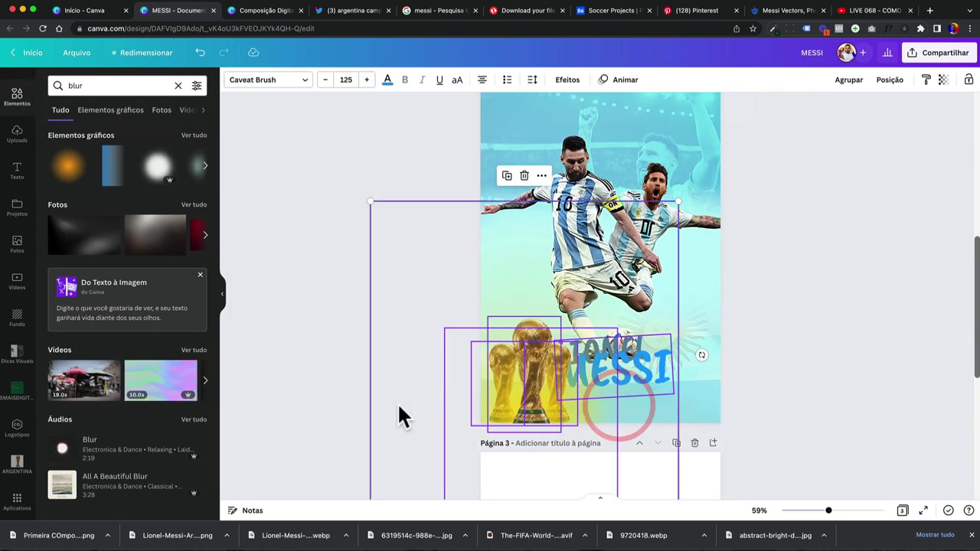
left_click_drag(394, 406, 575, 427)
left_click(543, 411)
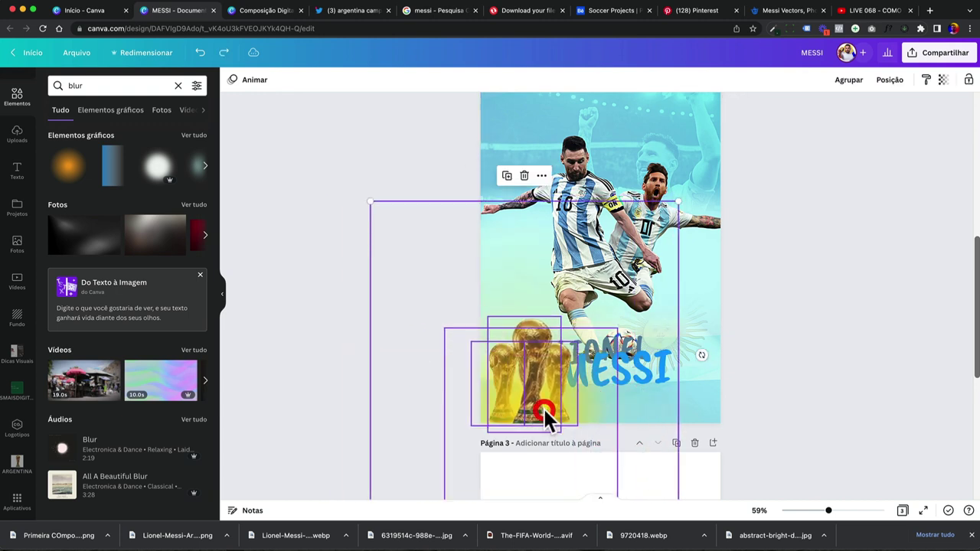
left_click(850, 81)
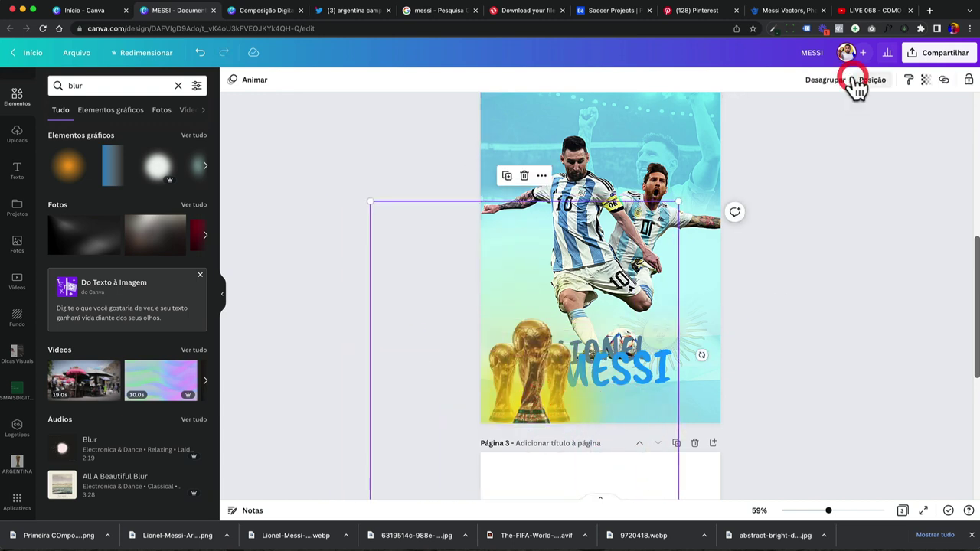
Lock the grouped trophies and yellow glows so the title texts beside them can be edited freely
left_click(969, 81)
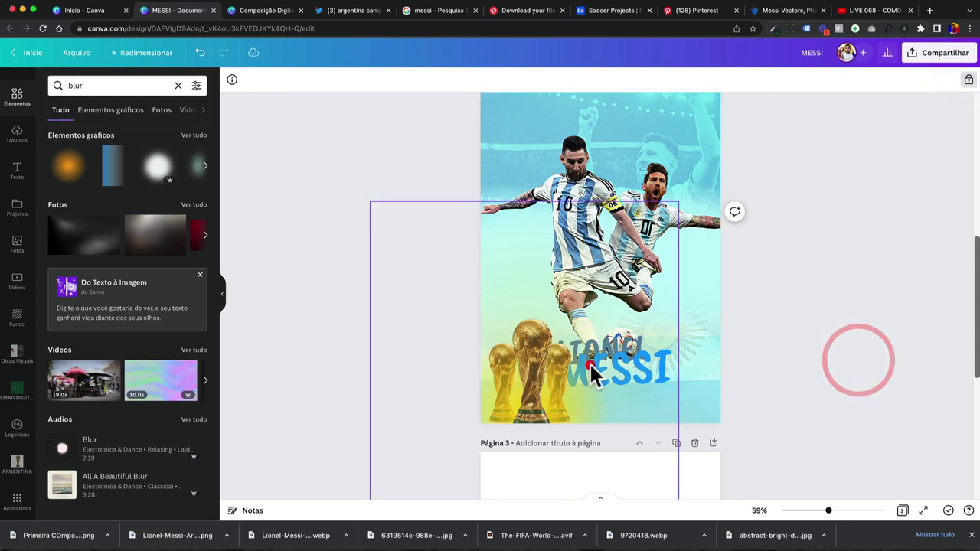
left_click(635, 371)
left_click(689, 373)
scroll(612, 352, "up", 1)
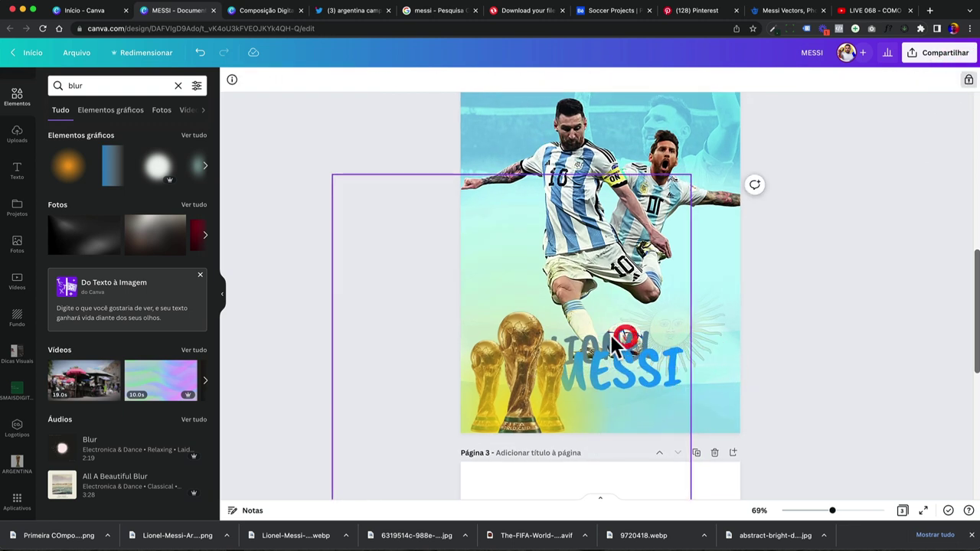
left_click(615, 335)
left_click(766, 356)
scroll(615, 337, "up", 3)
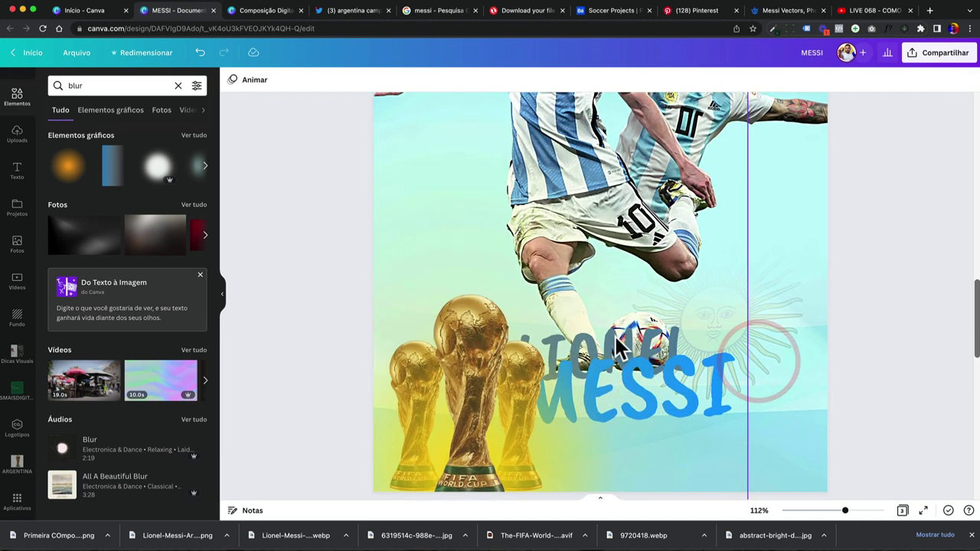
Nudge the MESSI title slightly to the right, away from the trophies
left_click(602, 340)
left_click(599, 331)
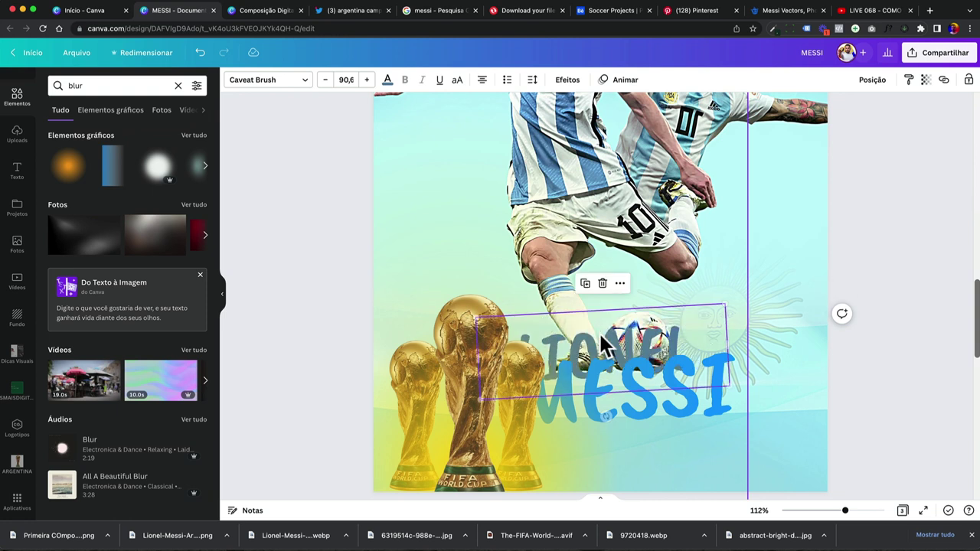
left_click(566, 363)
left_click(691, 403)
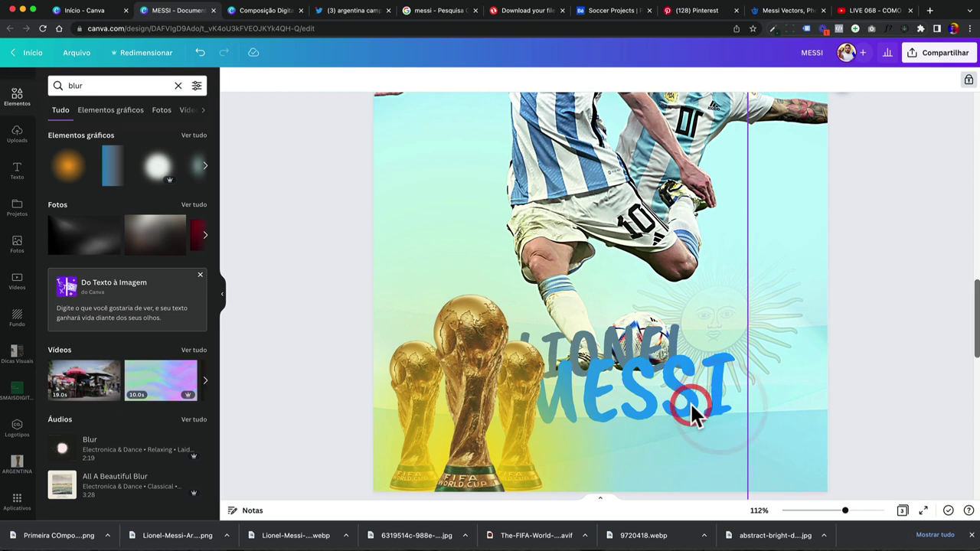
scroll(691, 406, "up", 3)
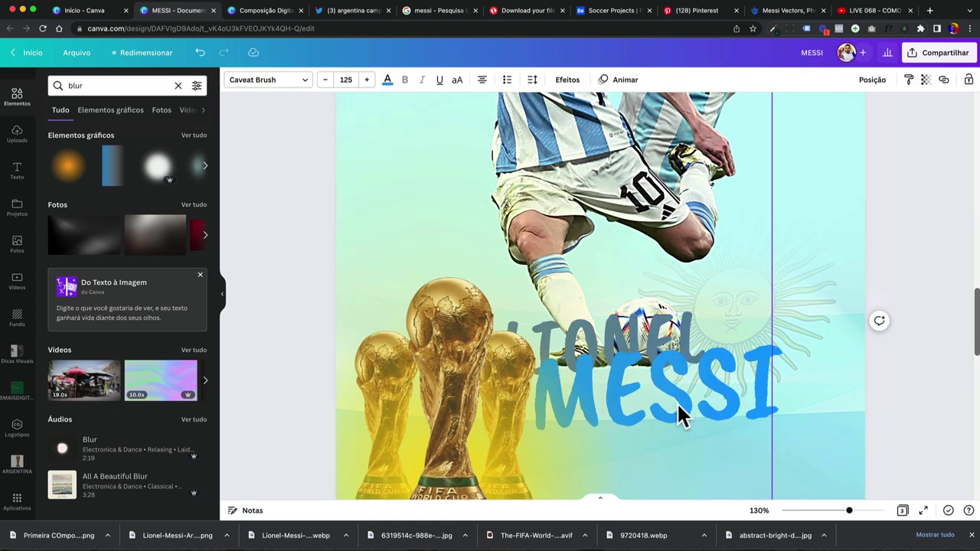
key("shift+Right")
key("shift+Right")
key("shift+Right")
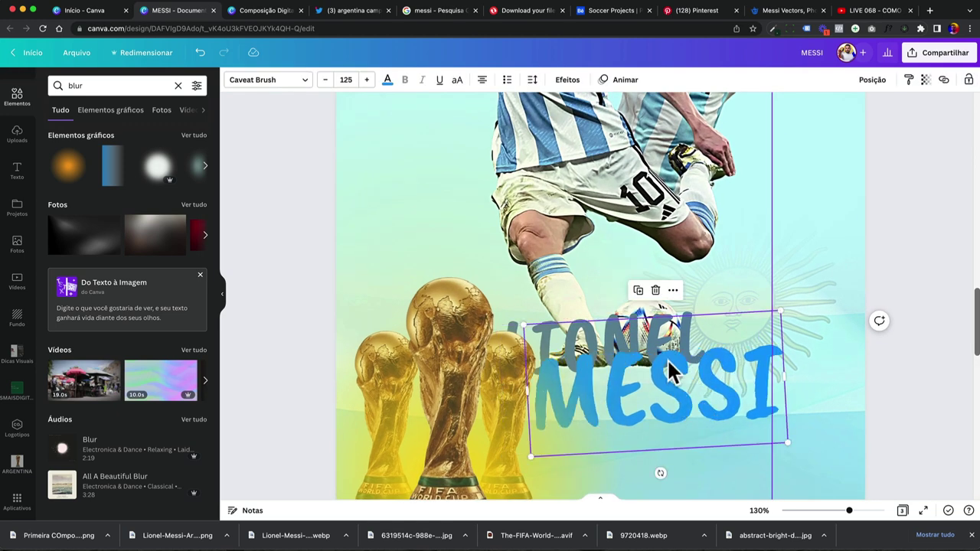
key("Escape")
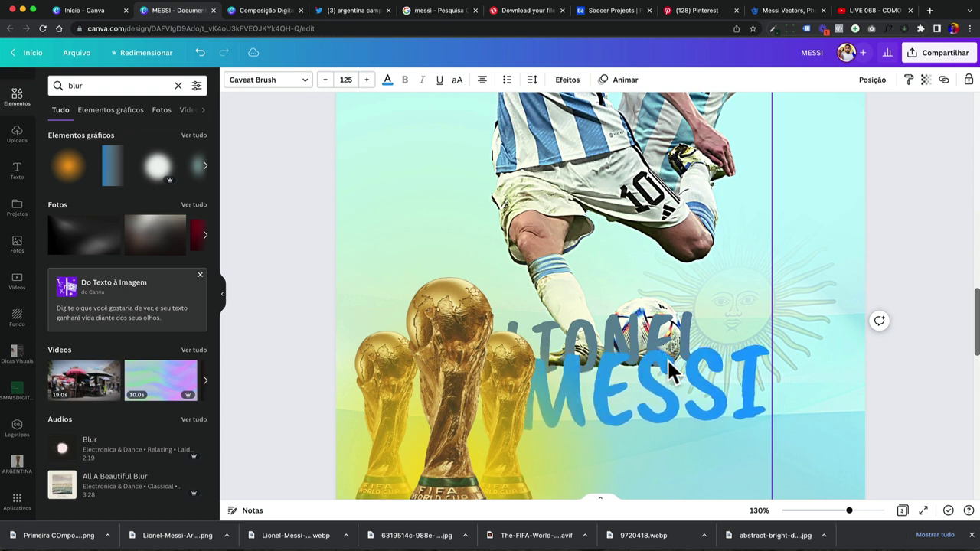
Shift the LIONEL text slightly right so its first letter clears the trophies while it still overlaps MESSI
left_click(652, 312)
mouse_move(650, 306)
left_mouse_down()
mouse_move(641, 325)
mouse_move(651, 328)
left_mouse_up()
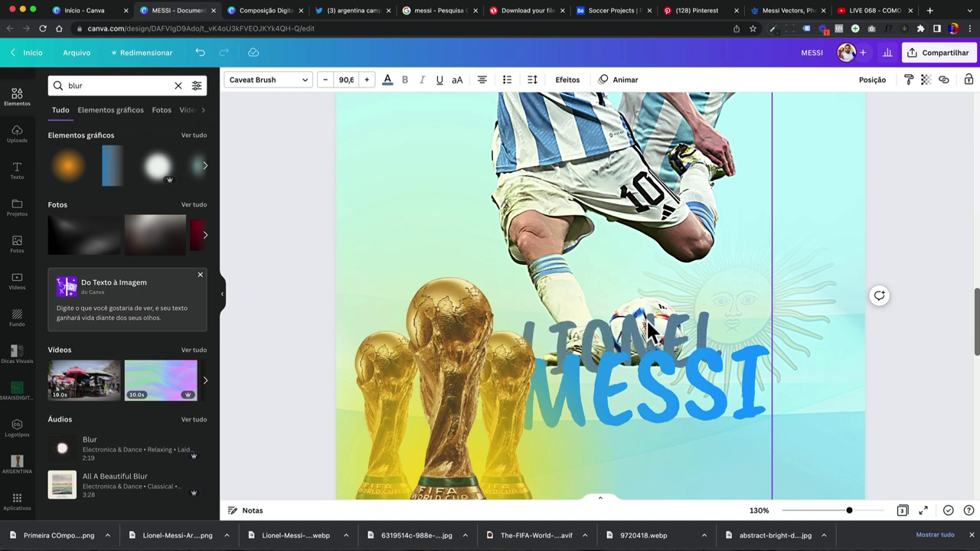
scroll(649, 329, "down", 5)
left_click(870, 348)
scroll(870, 346, "down", 5)
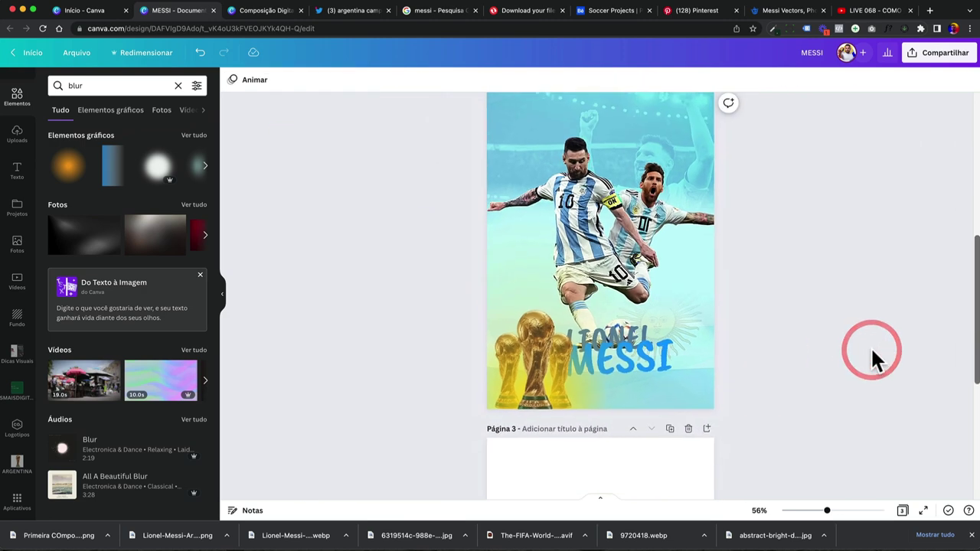
scroll(815, 330, "up", 2)
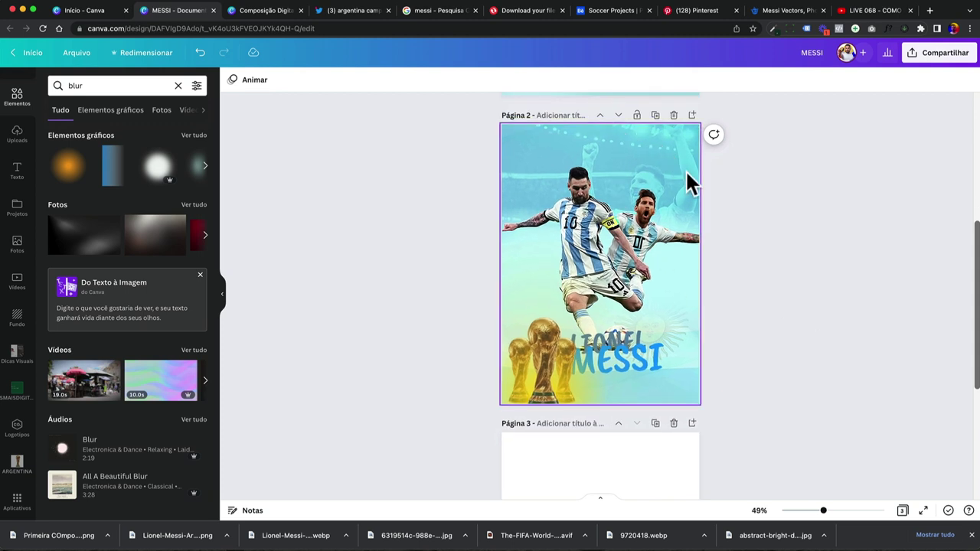
Flip the faded celebrating figure in page 1's background horizontally and move it left, behind the main player's shoulder
scroll(629, 176, "up", 5)
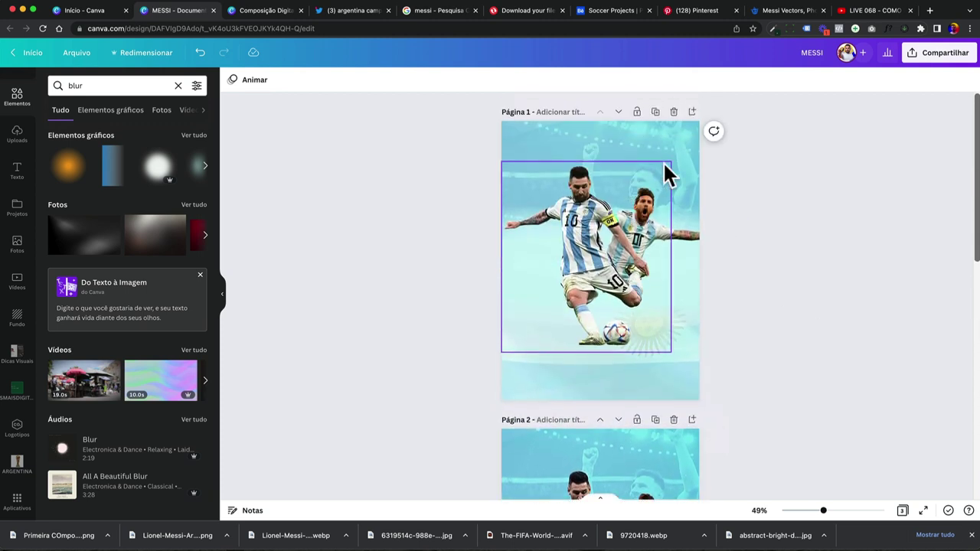
left_click(672, 143)
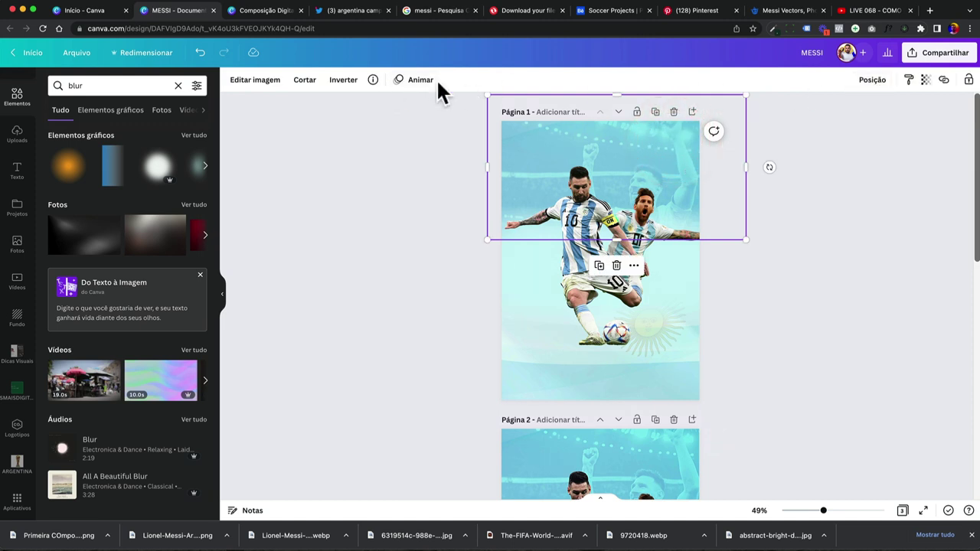
left_click(342, 86)
left_click(349, 102)
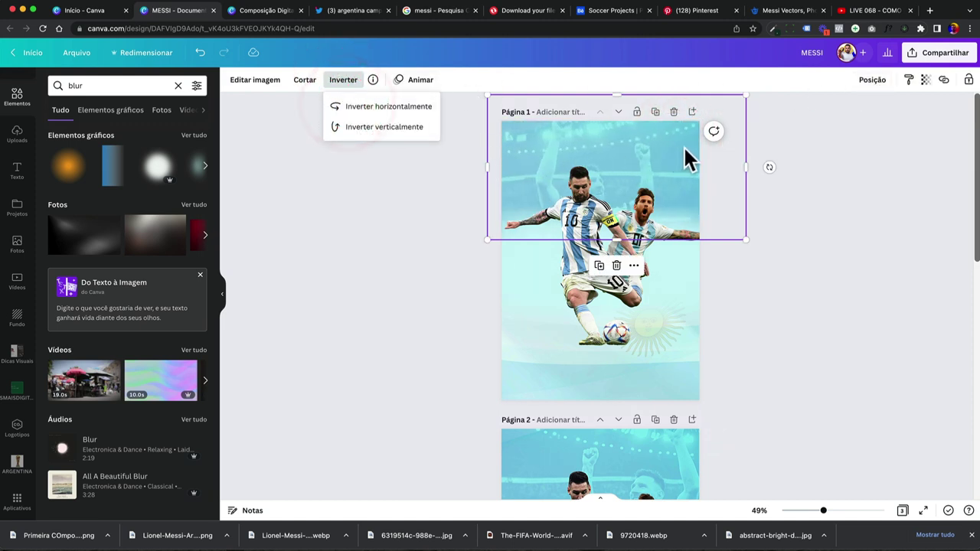
left_click_drag(682, 150, 636, 146)
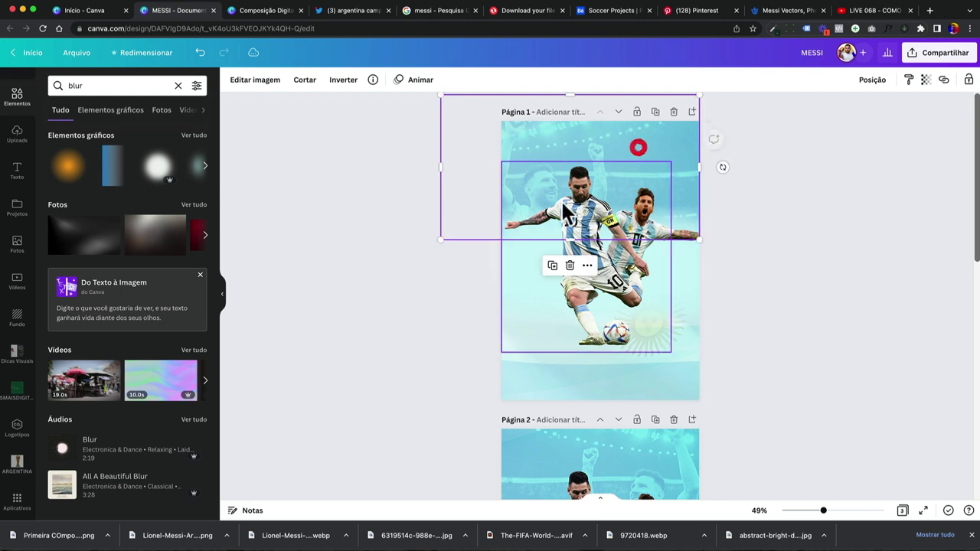
Examine the repositioned background figure on page 1 and compare the composition with the poster on page 2
scroll(600, 201, "up", 2)
scroll(561, 198, "up", 3)
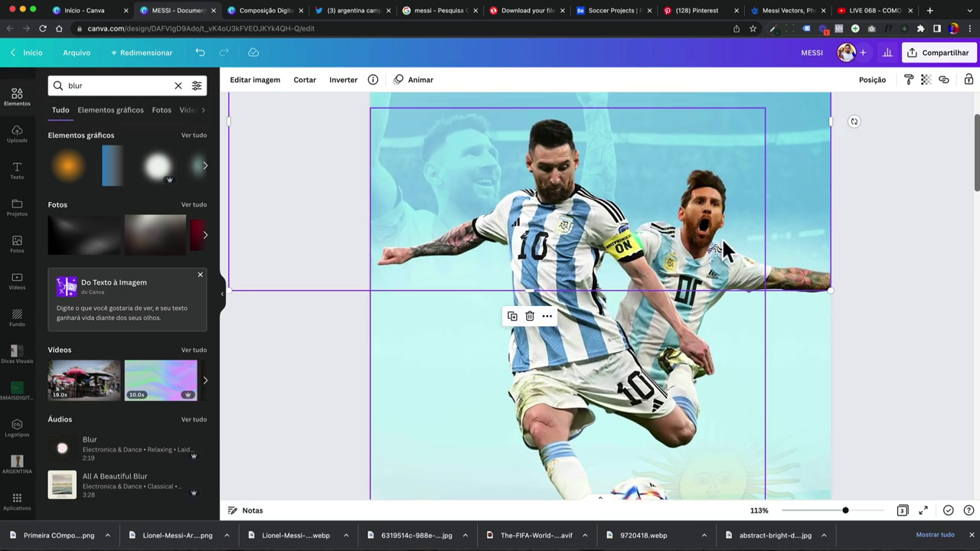
scroll(555, 224, "down", 5)
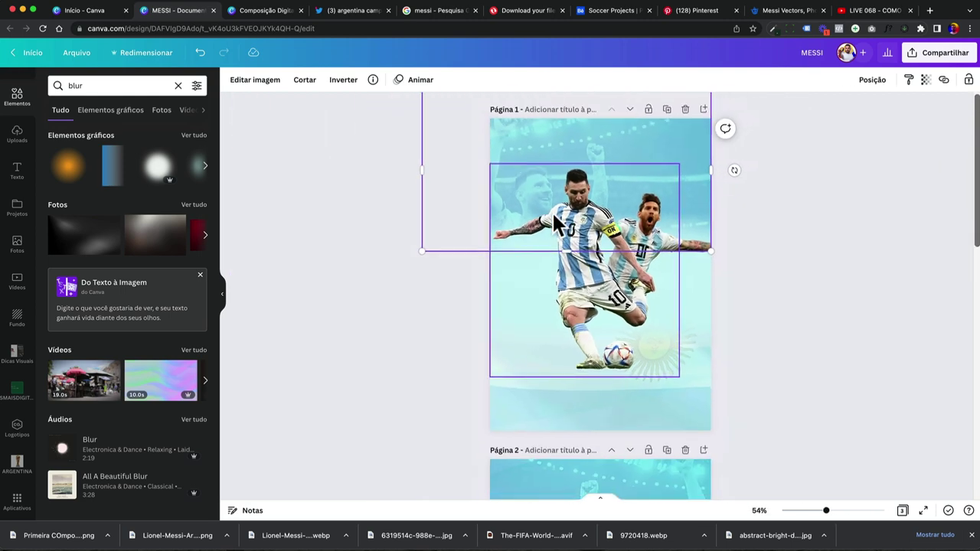
left_click(371, 301)
scroll(417, 320, "up", 2)
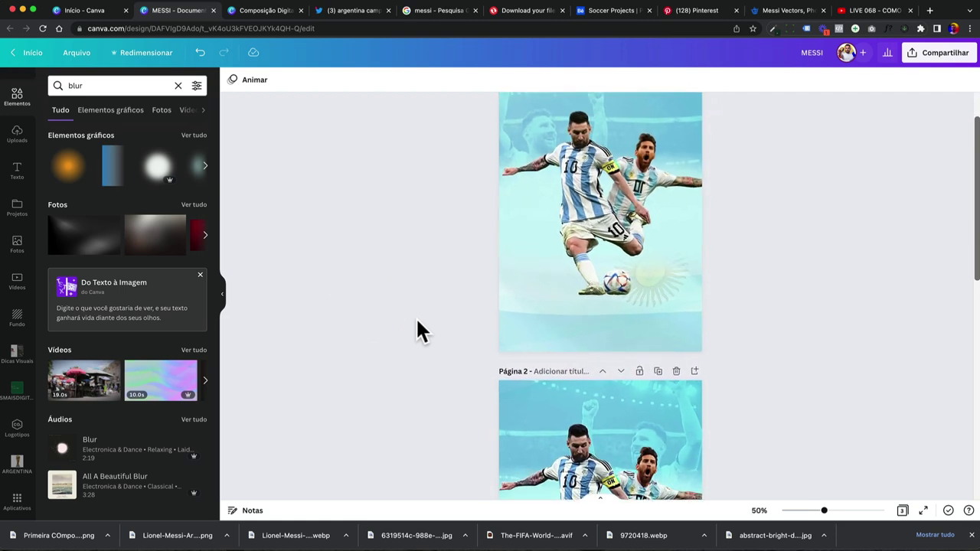
scroll(417, 320, "down", 5)
scroll(418, 320, "up", 2)
scroll(417, 320, "down", 3)
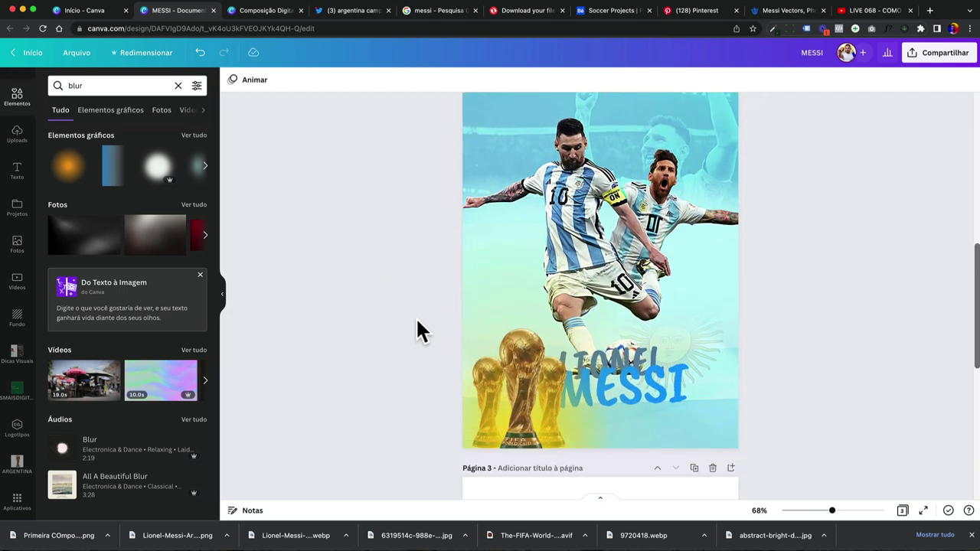
left_click(715, 388)
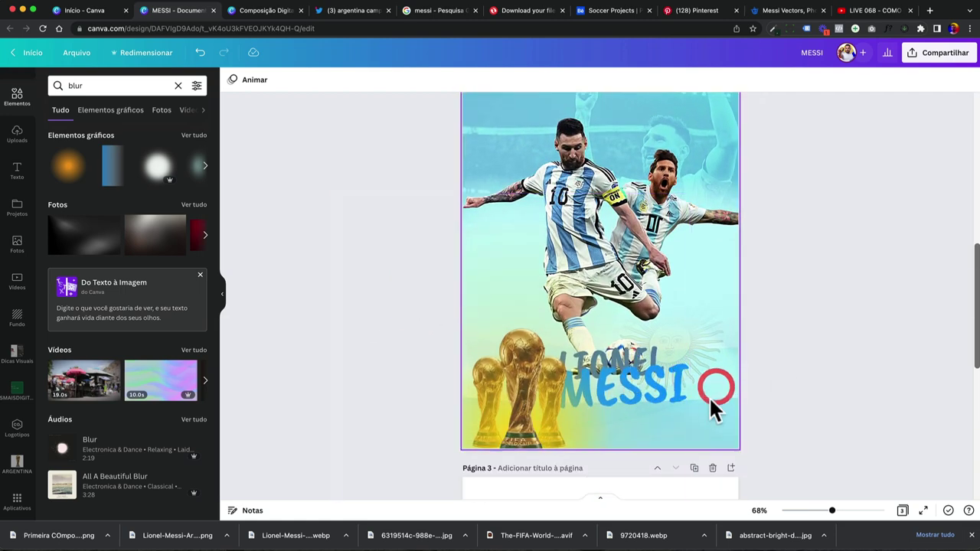
left_click(760, 383)
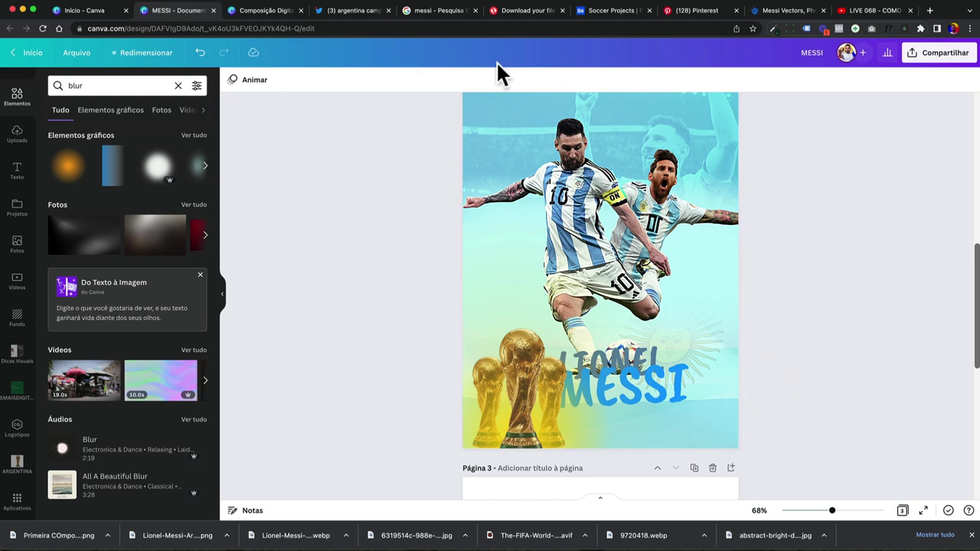
Add an ARGENTINA text on page 2, scale it to size 61,8 and place it beneath MESSI beside the trophies
key("t")
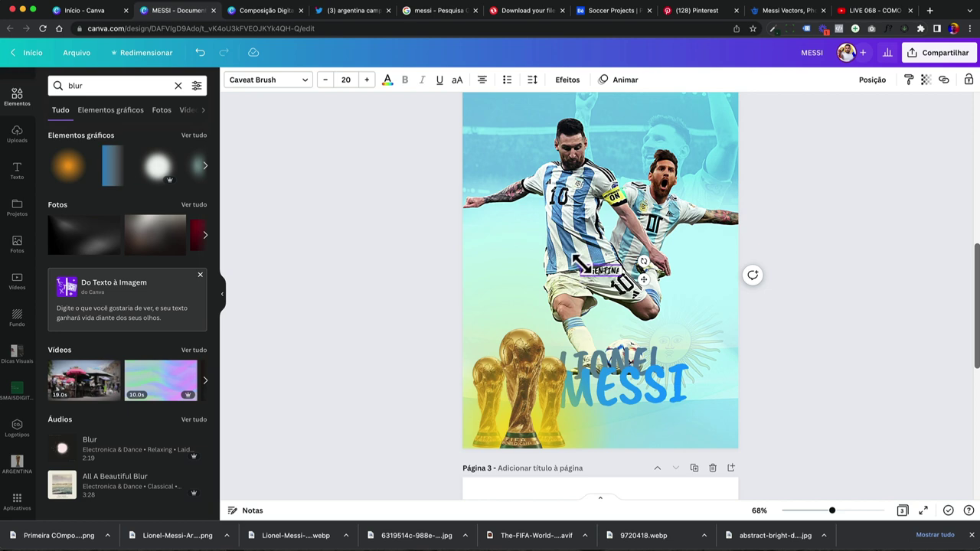
left_click_drag(579, 264, 509, 234)
left_click(372, 243)
left_click_drag(665, 274, 700, 418)
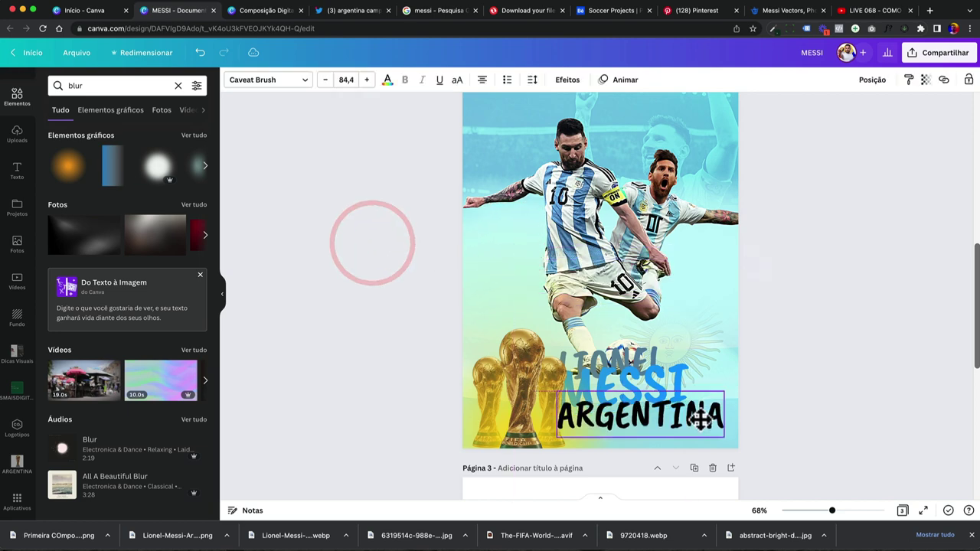
left_click_drag(557, 393, 586, 409)
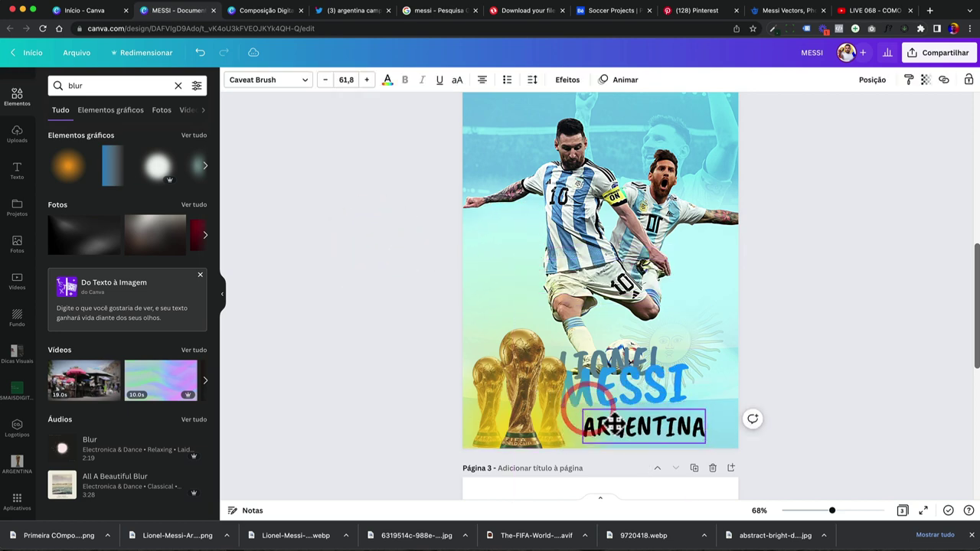
Try the handwritten fonts Adele II and Kavivanar on the ARGENTINA text
left_click(284, 81)
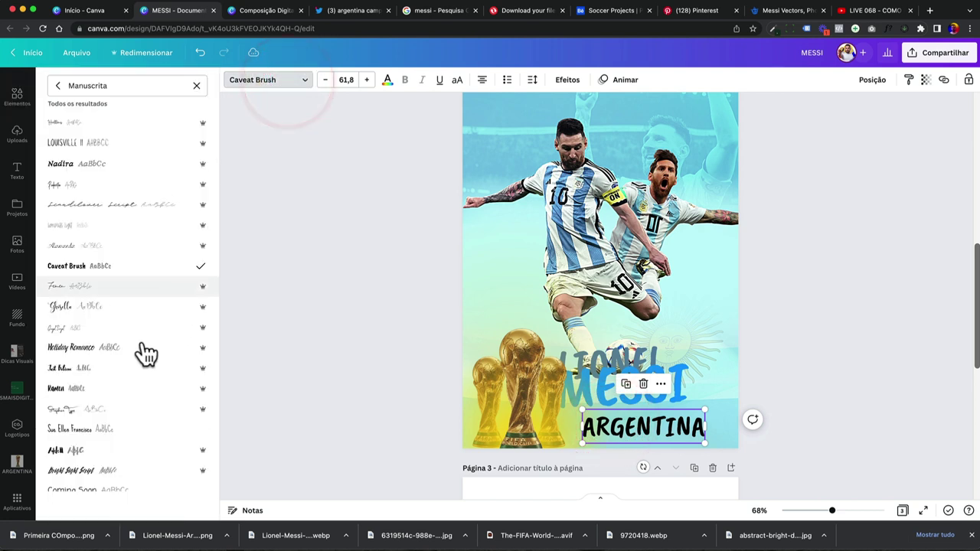
scroll(127, 383, "down", 2)
left_click(123, 394)
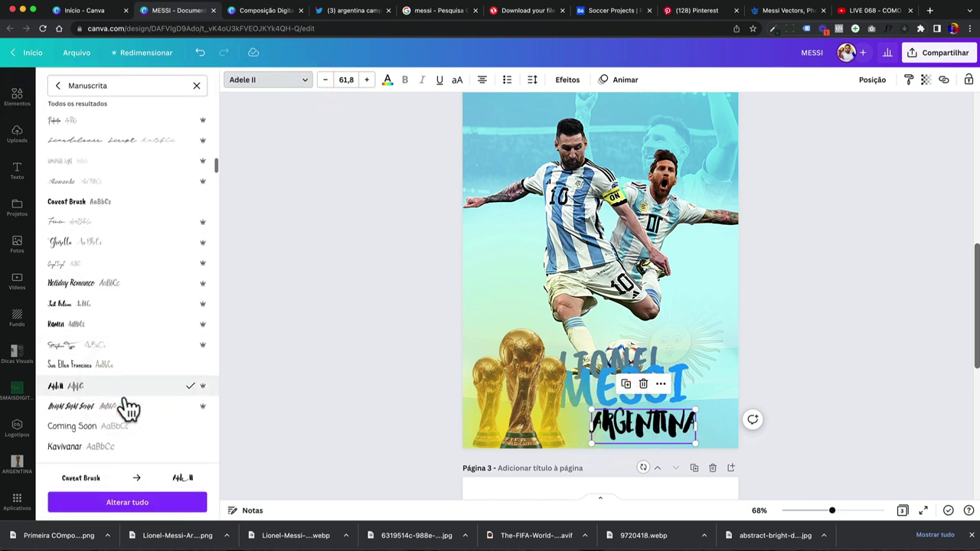
scroll(126, 391, "down", 2)
left_click(105, 387)
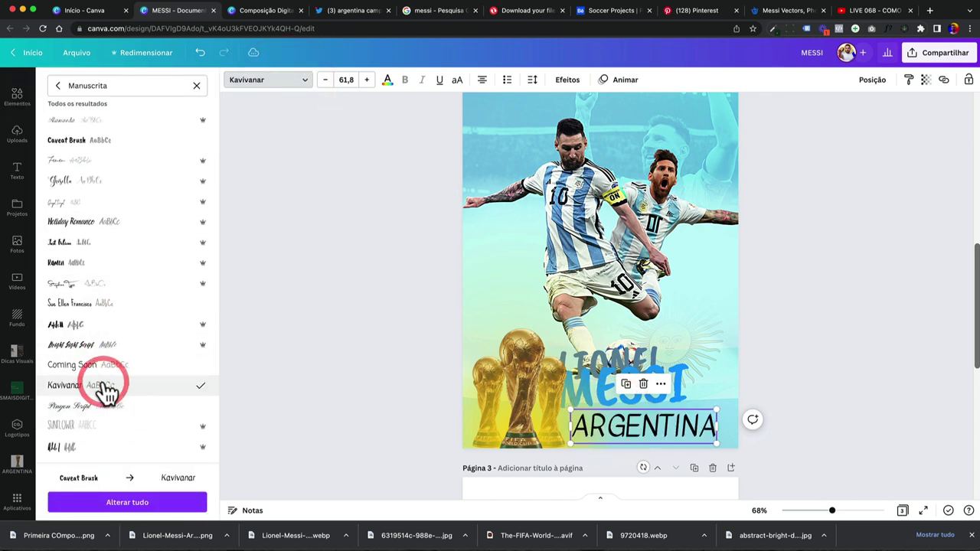
scroll(110, 429, "down", 2)
Search the font list for "condensed" typefaces for the ARGENTINA text
scroll(120, 339, "up", 10)
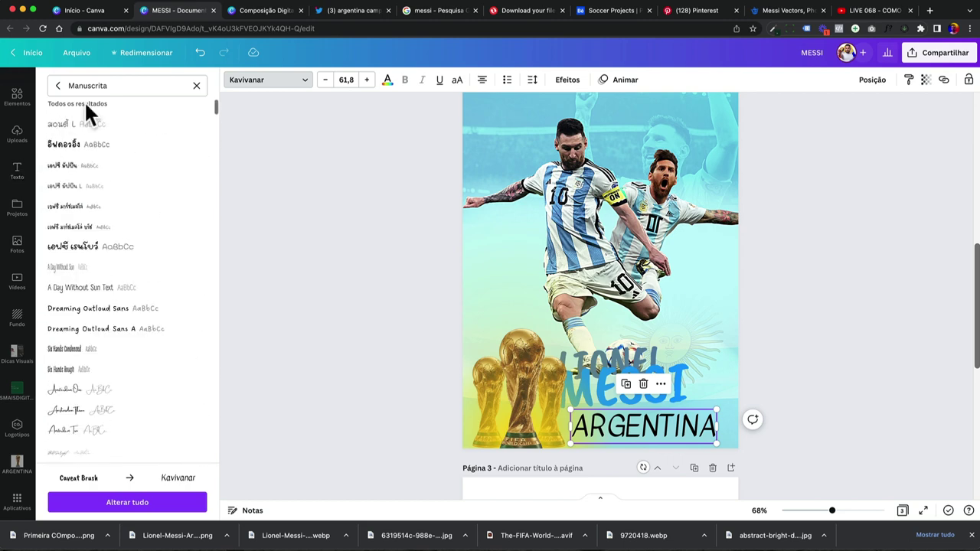
key("BackSpace")
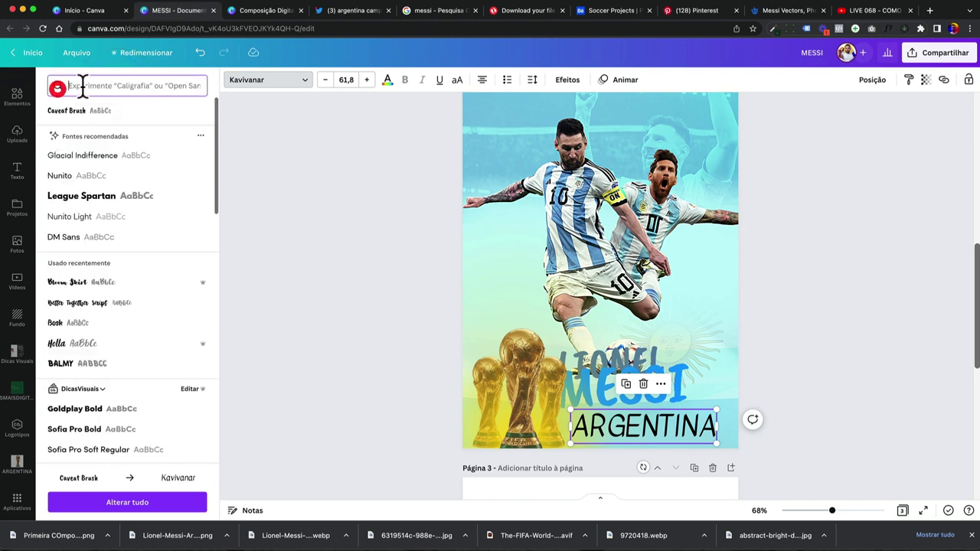
type("conden")
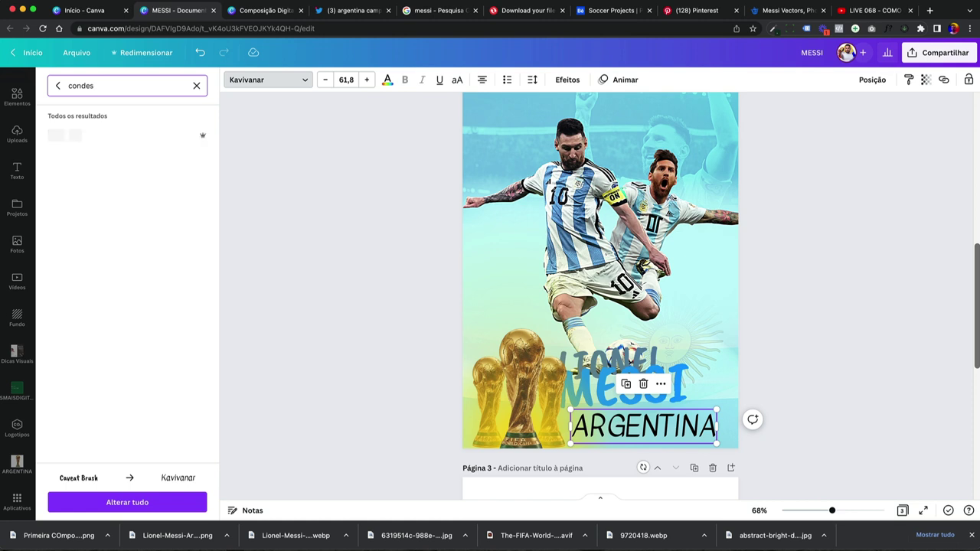
type("sed")
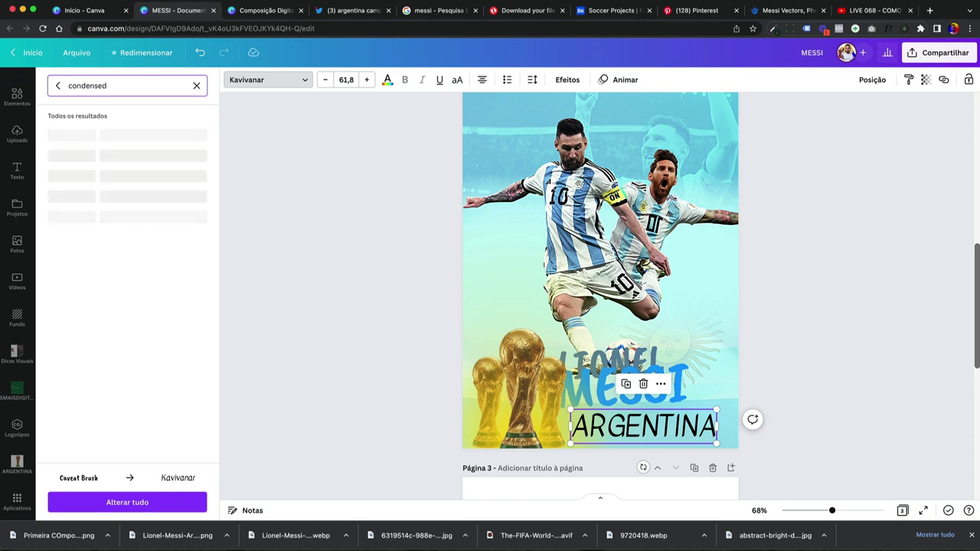
Try condensed fonts on the ARGENTINA text, including Gliker, Klein, Karnchang, Cloud, Sailors and Anantason Condensed SemiBold
left_click(122, 322)
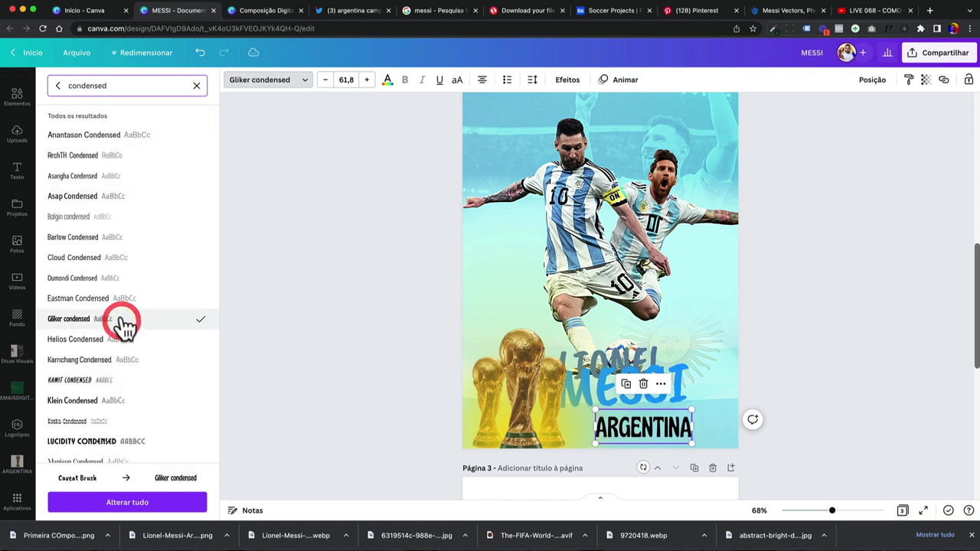
left_click(119, 401)
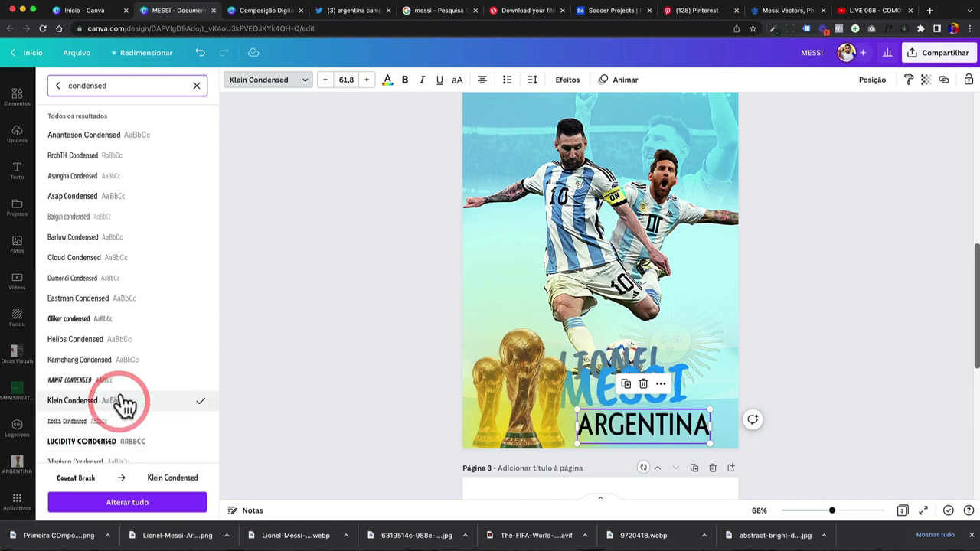
left_click(125, 382)
left_click(128, 361)
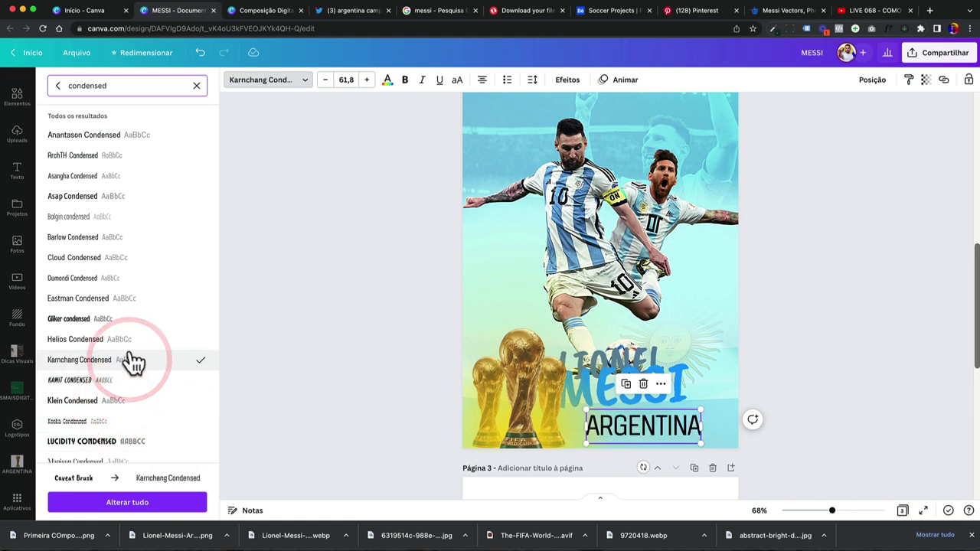
left_click(128, 259)
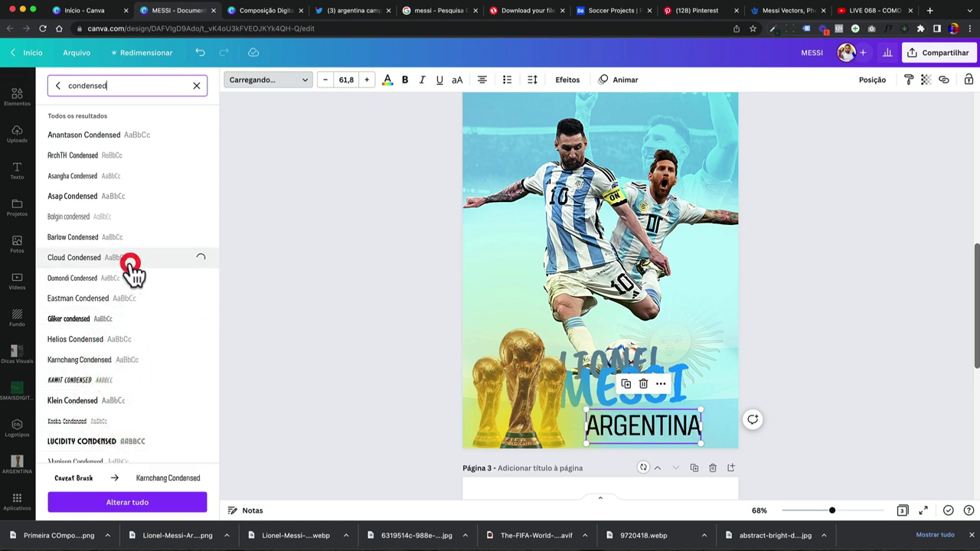
scroll(136, 321, "down", 3)
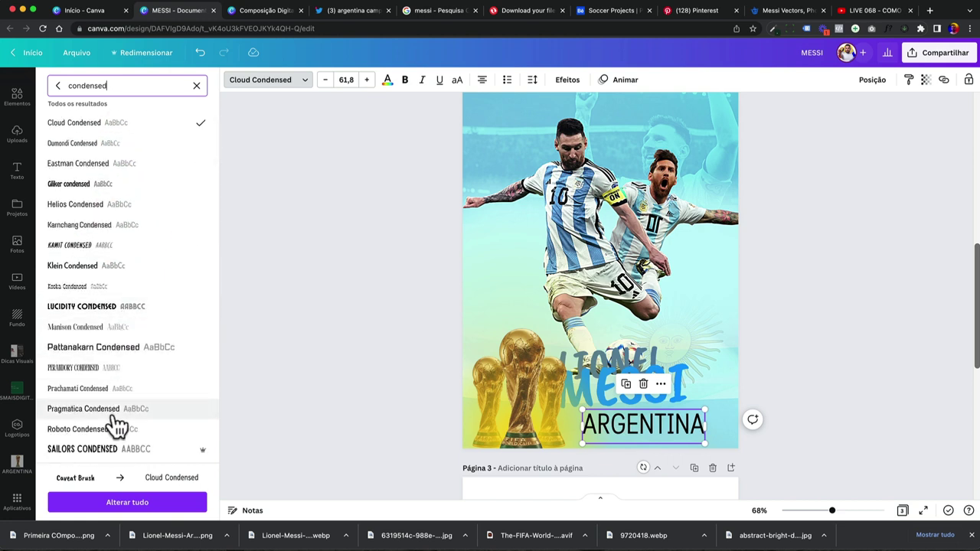
scroll(115, 418, "down", 1)
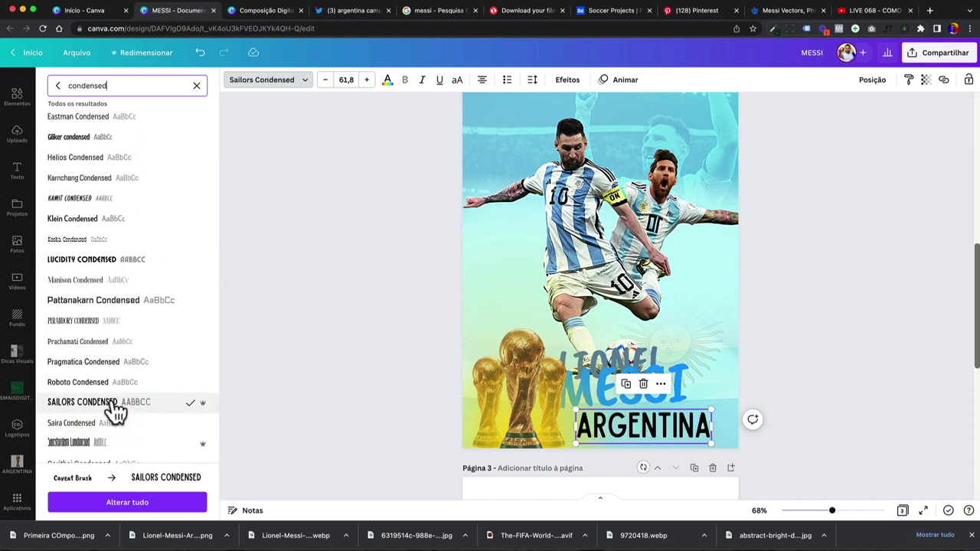
scroll(115, 411, "down", 2)
scroll(115, 398, "up", 1)
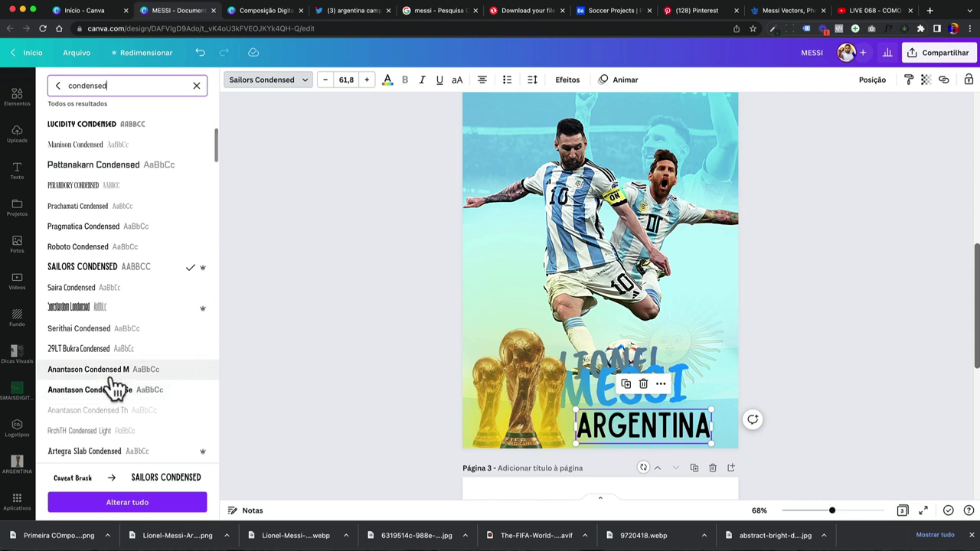
left_click(114, 372)
left_click(111, 391)
scroll(113, 404, "down", 3)
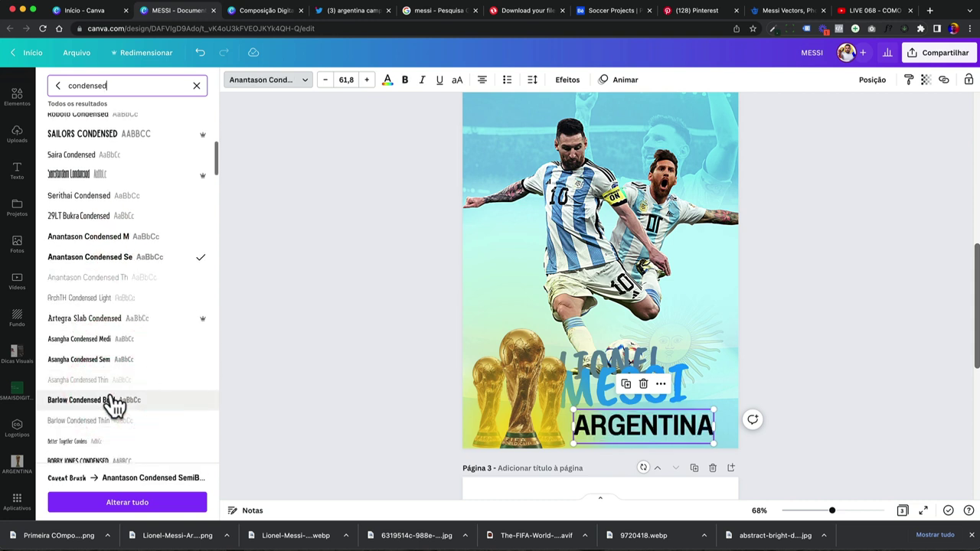
Set the ARGENTINA text in Barlow Condensed Bold, scale it down to size 43,8 and centre it beneath MESSI
left_click(113, 400)
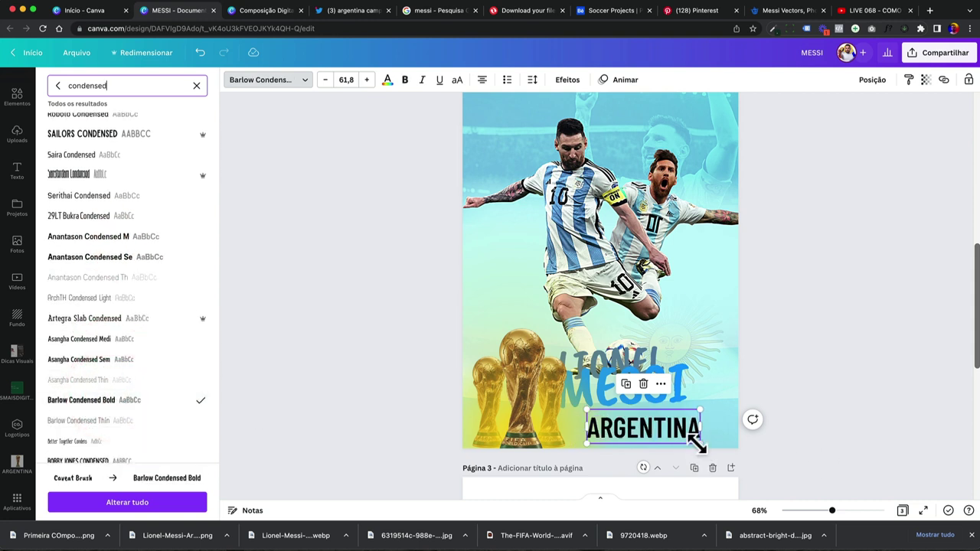
left_click_drag(696, 442, 630, 429)
scroll(669, 431, "up", 3)
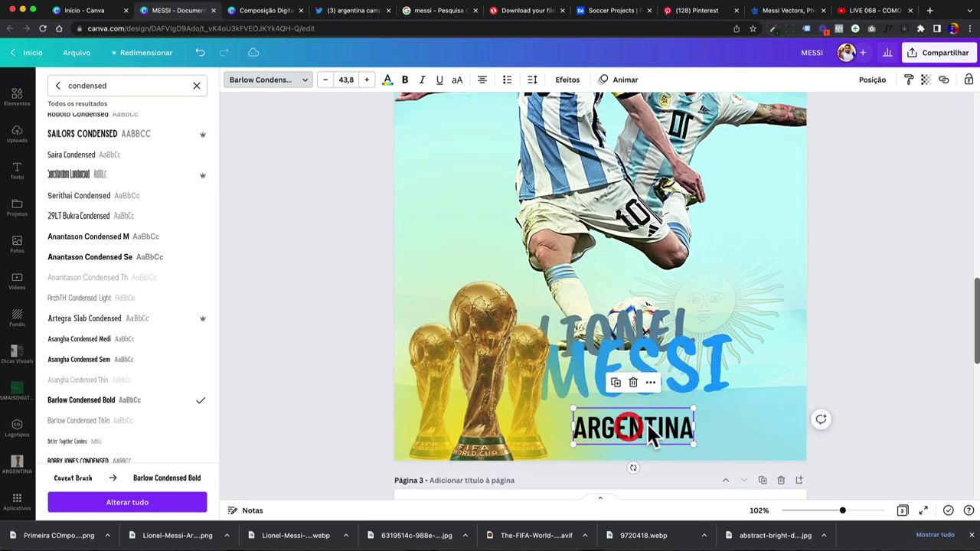
Search the elements for "estrela" and add the solid gold star graphic to page 2
scroll(647, 423, "up", 3)
left_click(18, 96)
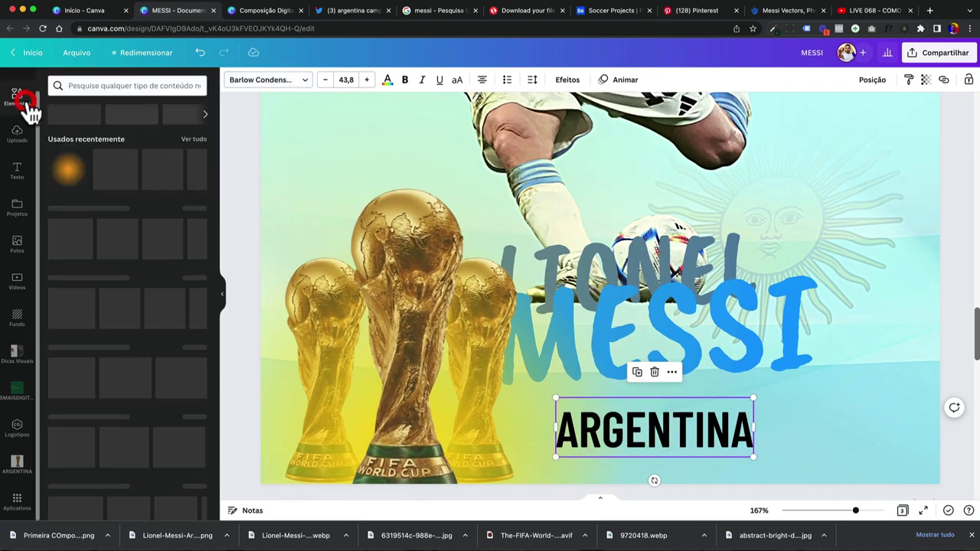
left_click(100, 86)
type("estr")
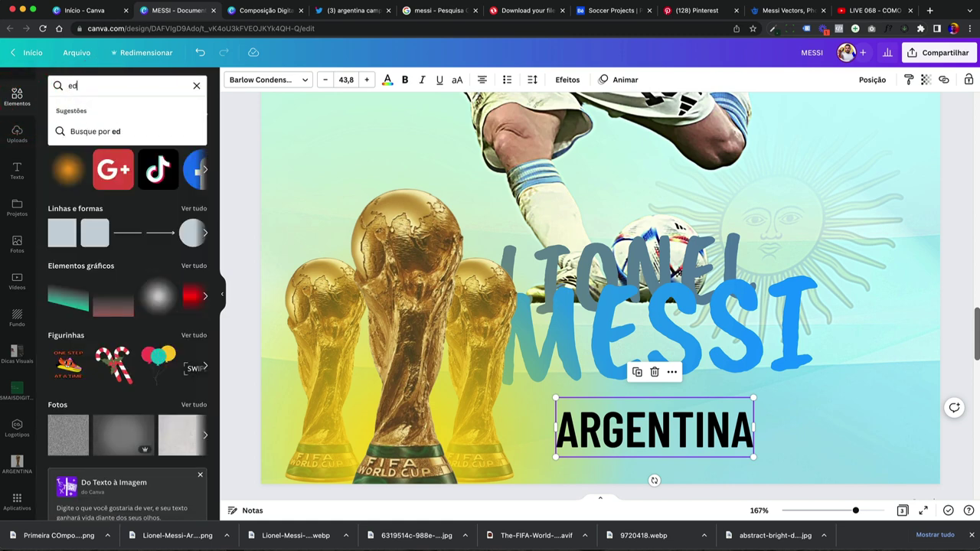
type("ela")
key("Return")
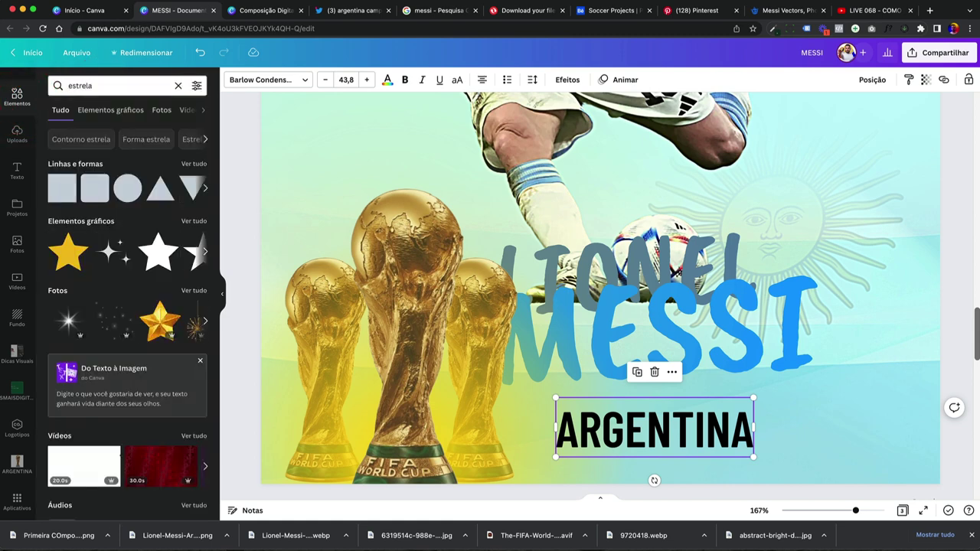
left_click(72, 268)
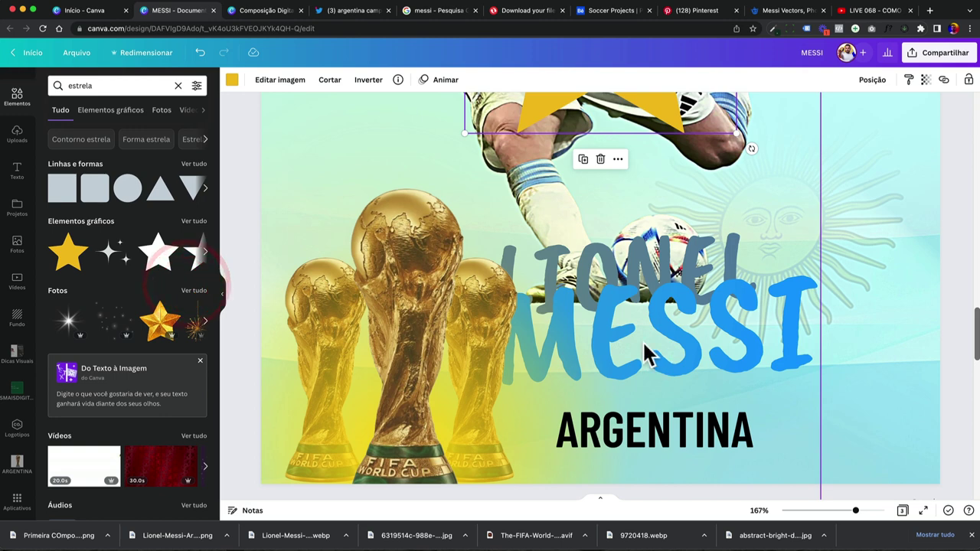
Shrink the gold star and arrange three stars in a row above ARGENTINA, with the middle one larger
left_click_drag(540, 126, 768, 437)
left_click_drag(695, 447, 780, 426)
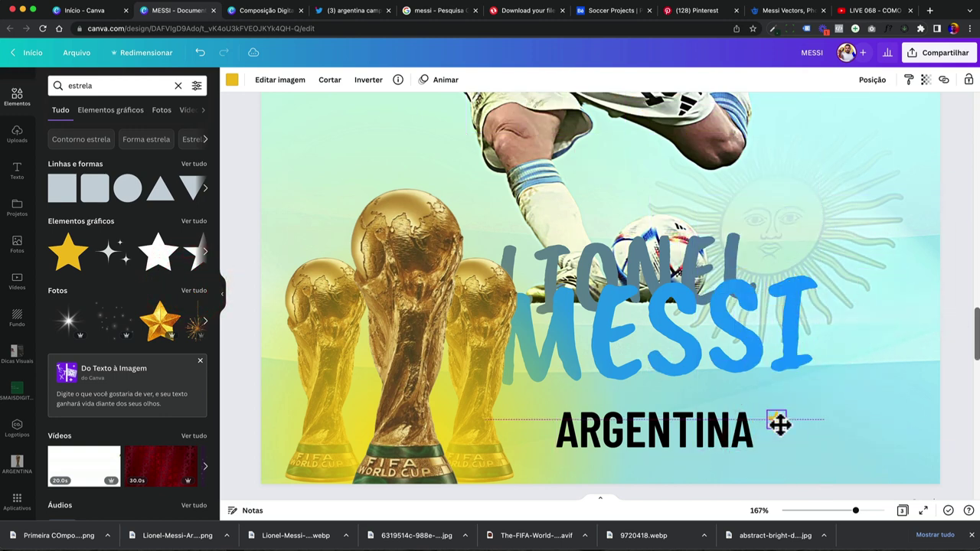
left_click_drag(614, 400, 658, 408)
left_click(616, 406)
left_click(608, 401)
left_click(609, 398)
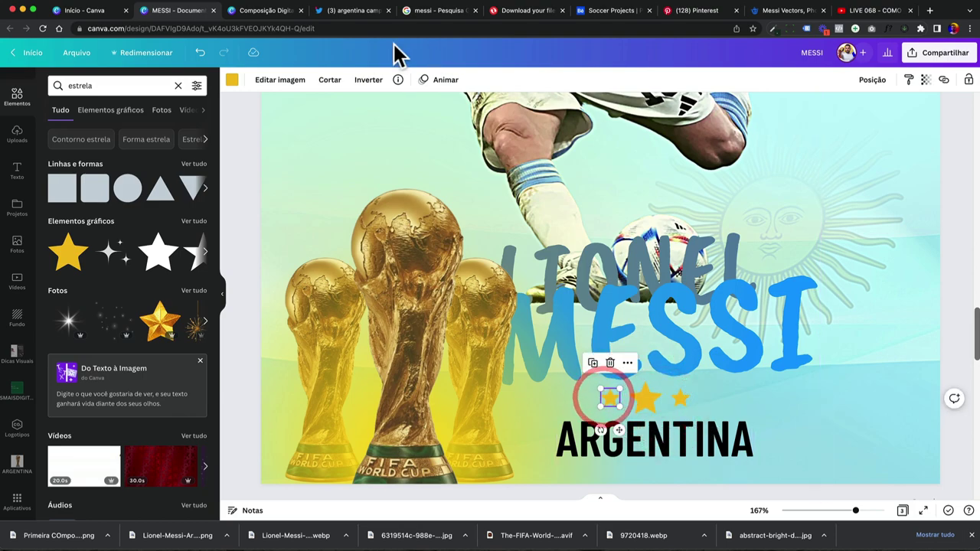
Switch to the Google Images results and search for "seleção argentina logo png"
left_click(425, 10)
scroll(274, 133, "up", 5)
double_click(138, 61)
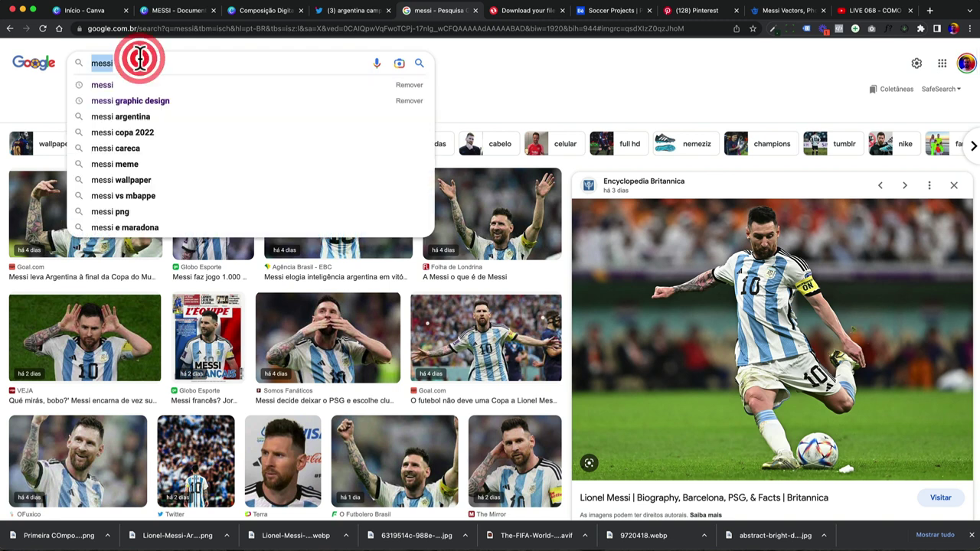
type("selec")
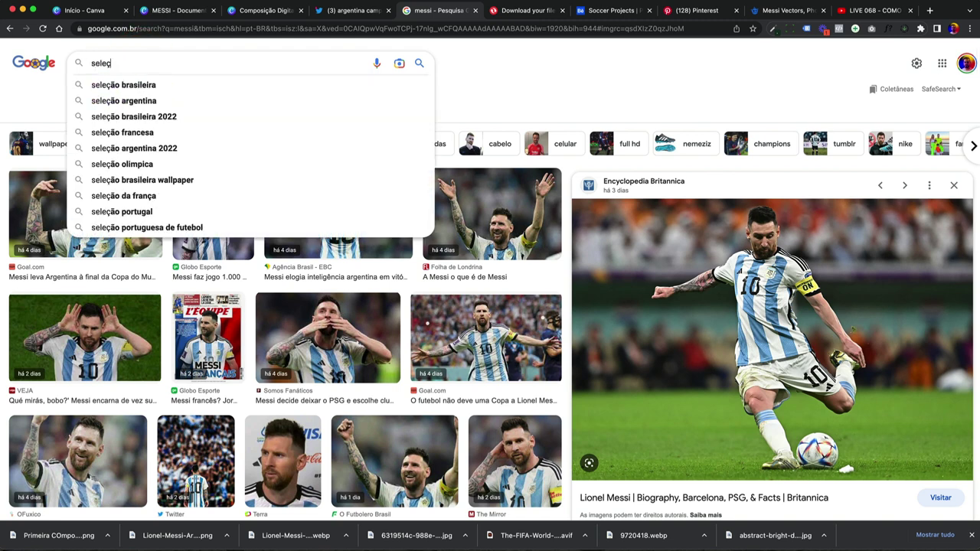
type("ão")
key("Down")
key("Down")
type("logo png")
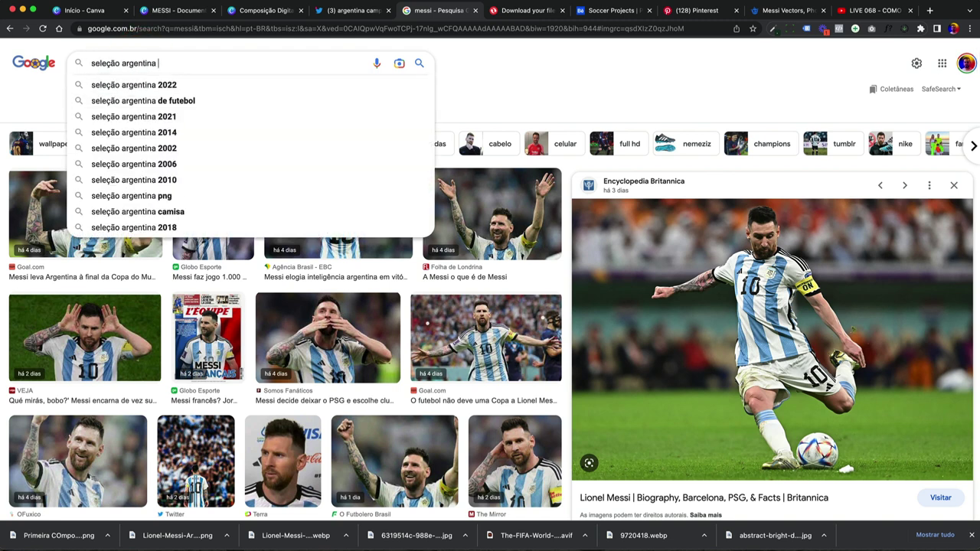
key("Return")
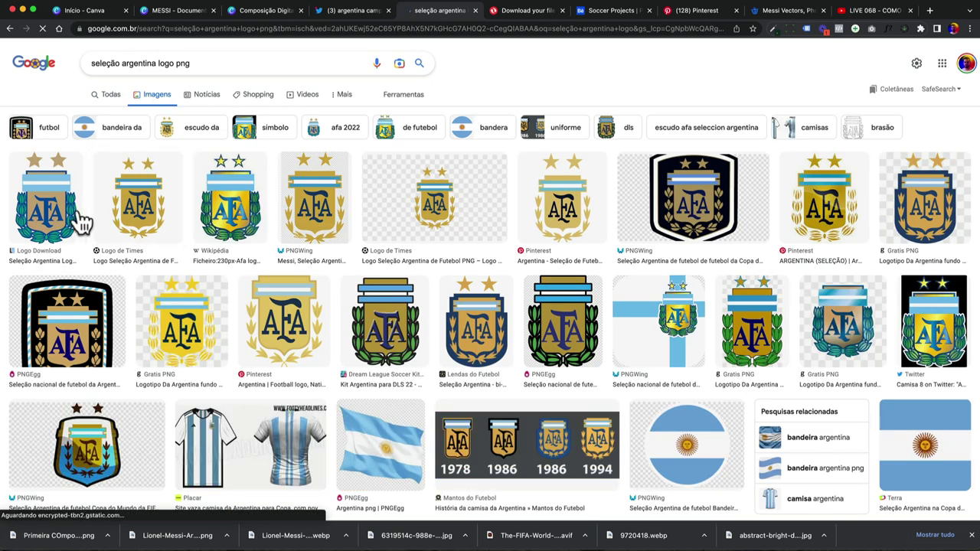
Open the gold AFA crest from Logo de Times, save it to the _ARGENTINA folder and copy the image
left_click(140, 208)
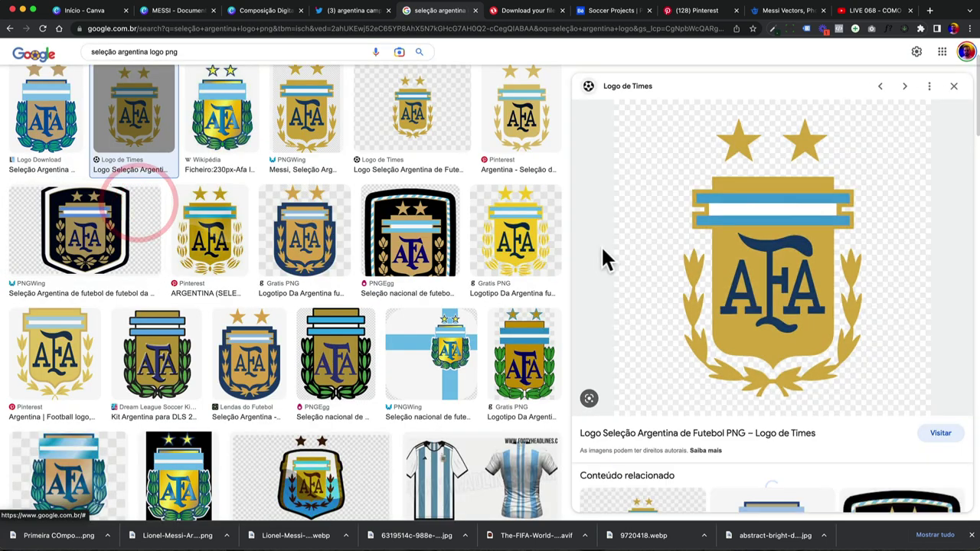
right_click(737, 287)
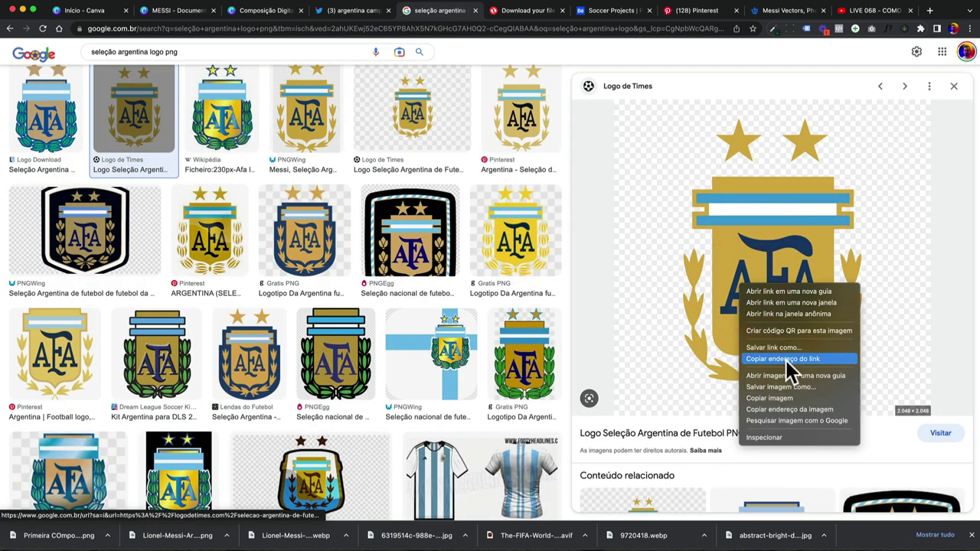
left_click(781, 387)
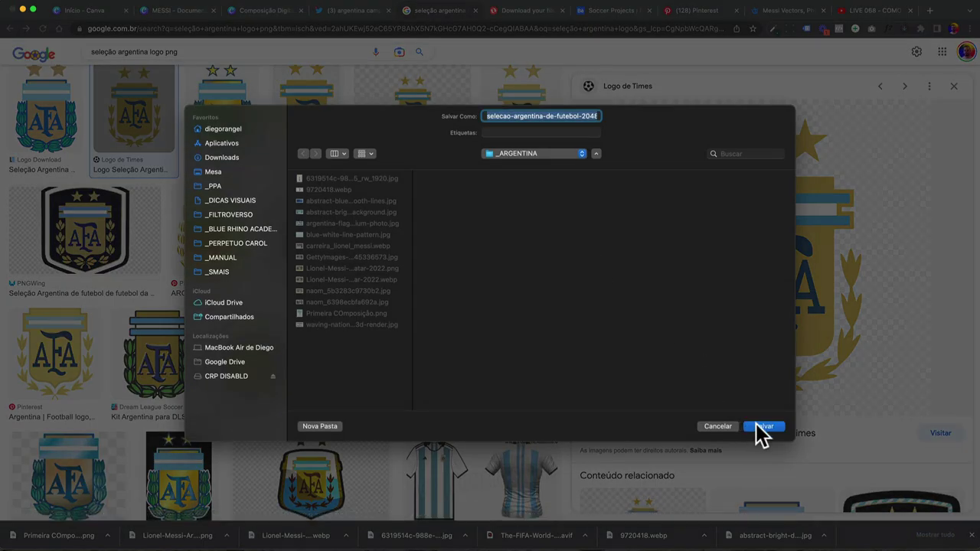
left_click(762, 427)
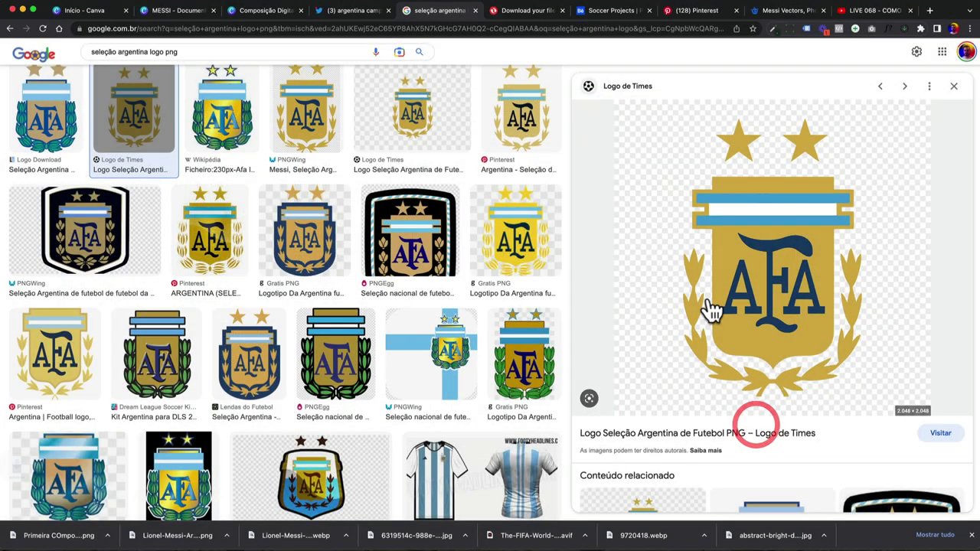
right_click(721, 294)
left_click(743, 408)
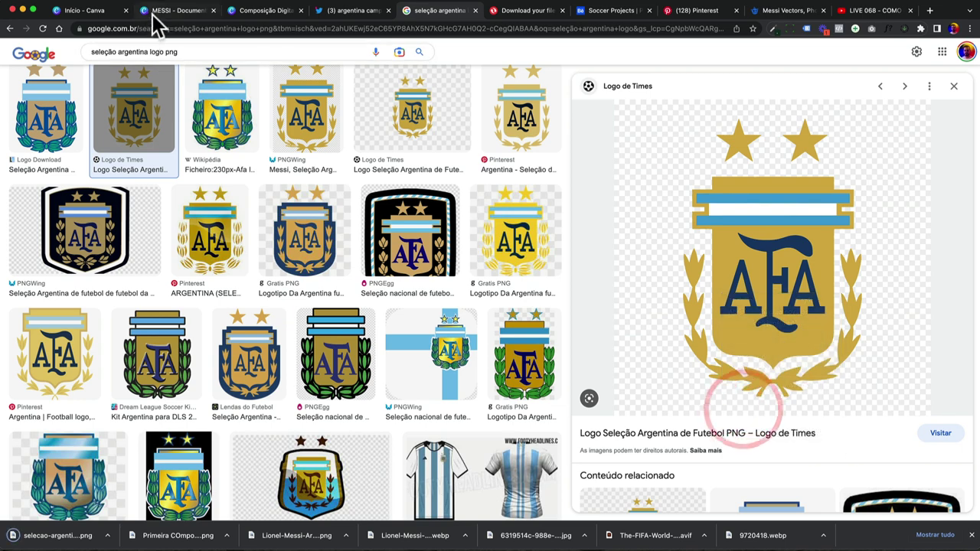
Return to the MESSI design, paste the AFA crest on page 2, and shrink it into the poster's lower-right corner
left_click(161, 11)
scroll(755, 401, "down", 3)
left_click(923, 372)
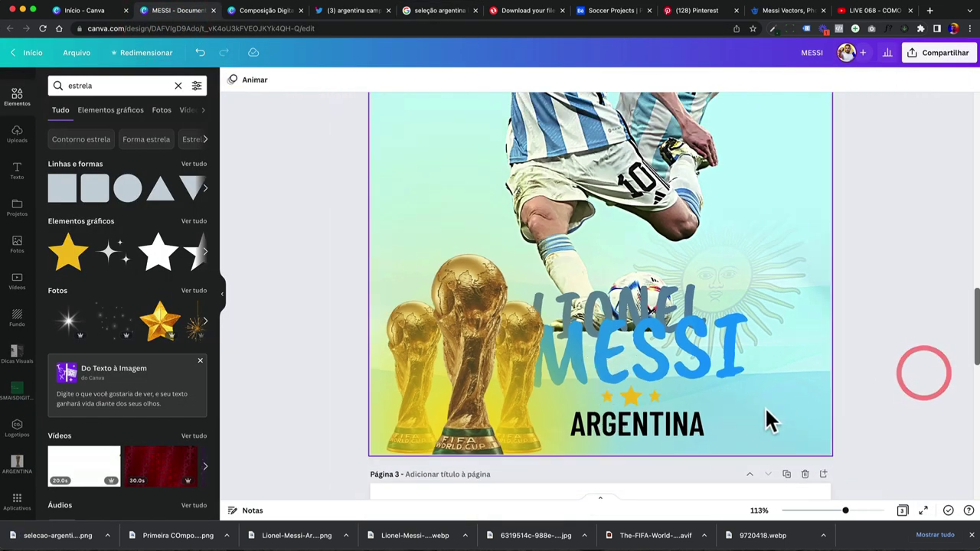
key("ctrl+v")
left_click_drag(641, 243, 785, 390)
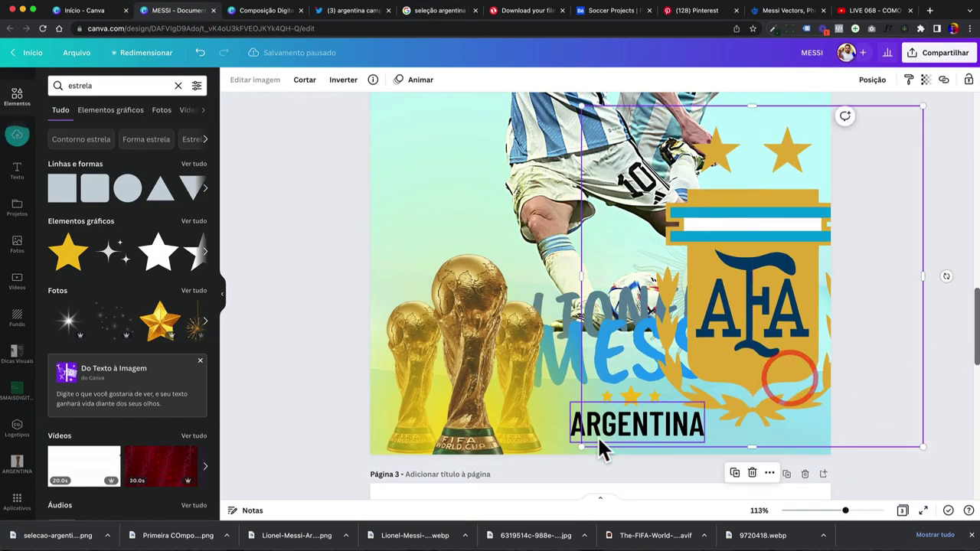
left_click_drag(584, 449, 755, 310)
left_click_drag(765, 276, 801, 396)
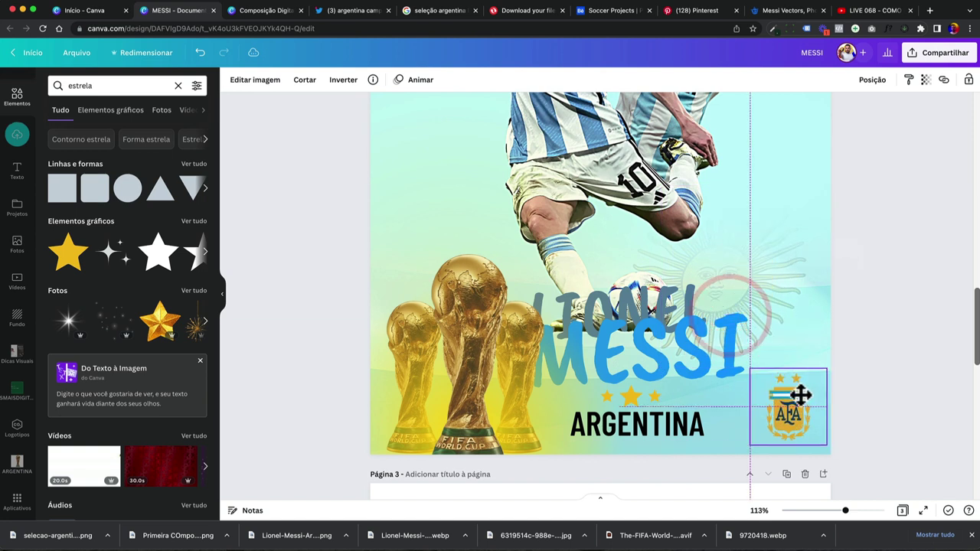
left_click_drag(754, 370, 755, 372)
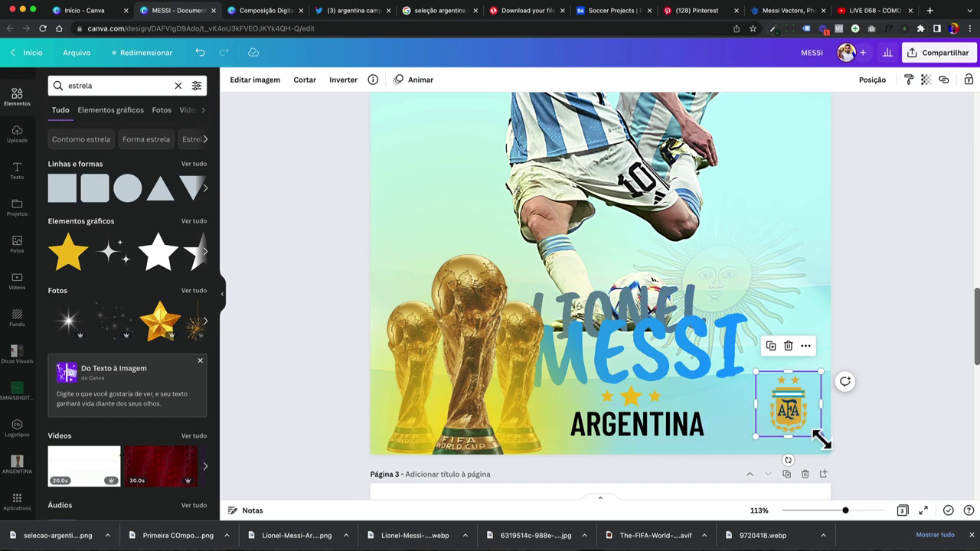
Select the three gold stars together and nudge them slightly closer to the ARGENTINA text
left_click(651, 429)
scroll(650, 429, "up", 3)
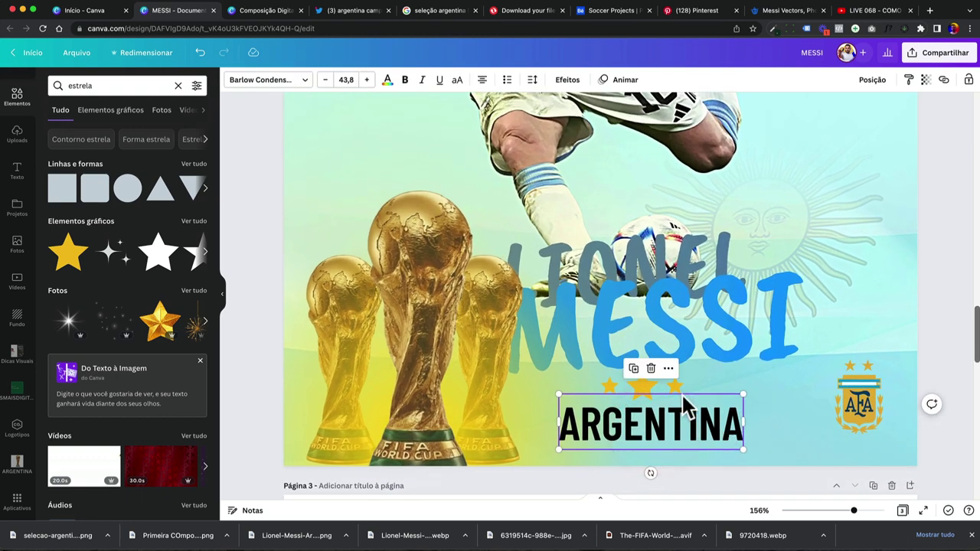
scroll(686, 421, "up", 5)
left_click(670, 421)
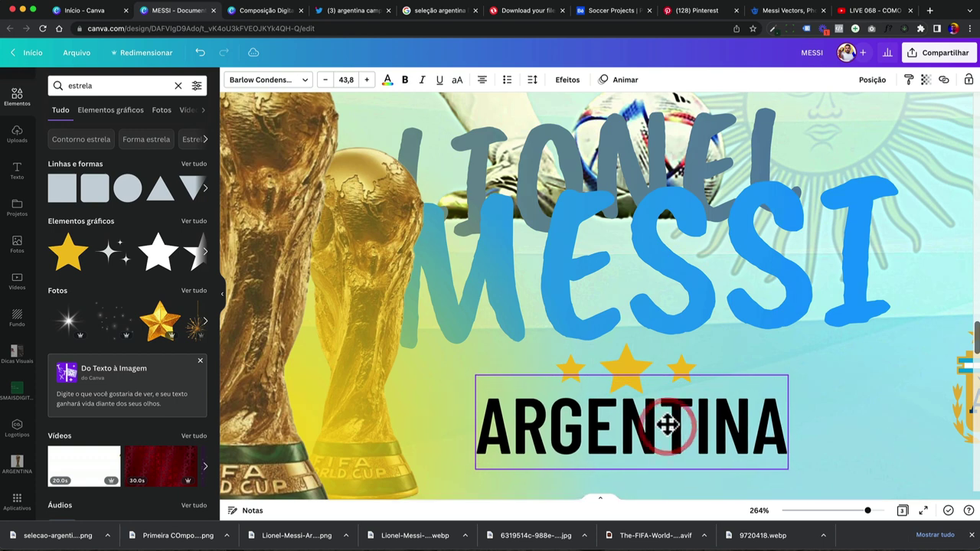
left_click(682, 369)
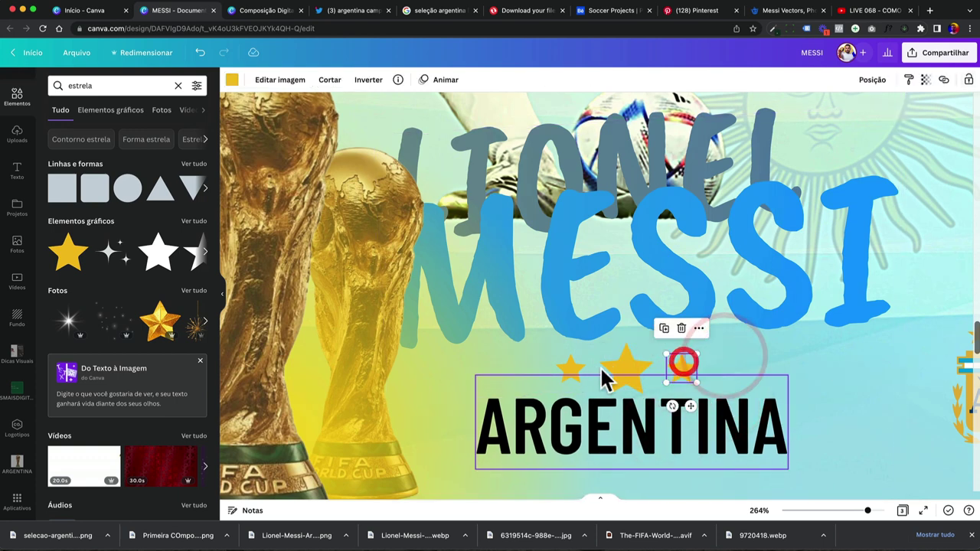
left_click(570, 371, "shift")
left_click(623, 366, "shift")
left_click_drag(621, 357, 639, 373)
Apply the Curvar text shape to ARGENTINA with a curve of 22, and shrink the text to size 39,4
left_click(711, 448)
scroll(531, 268, "down", 10)
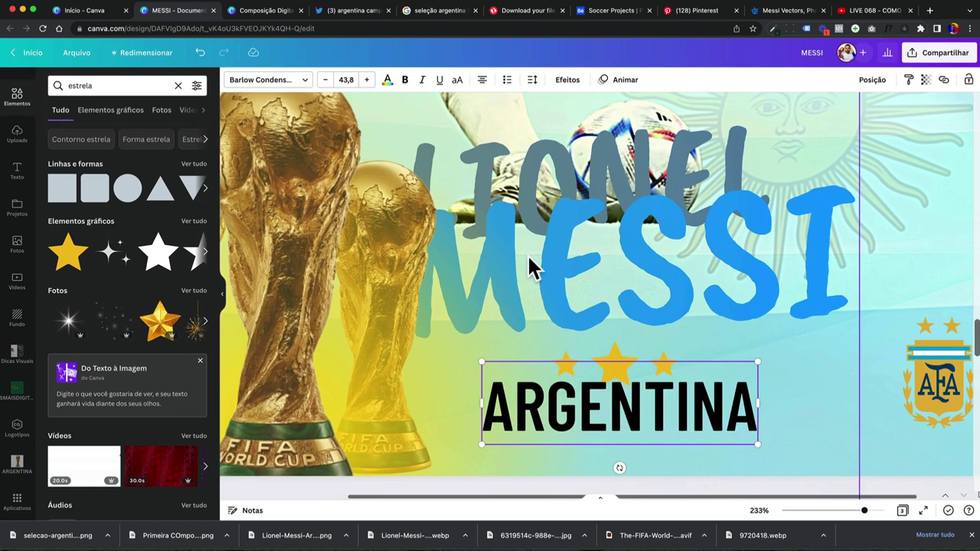
left_click(567, 80)
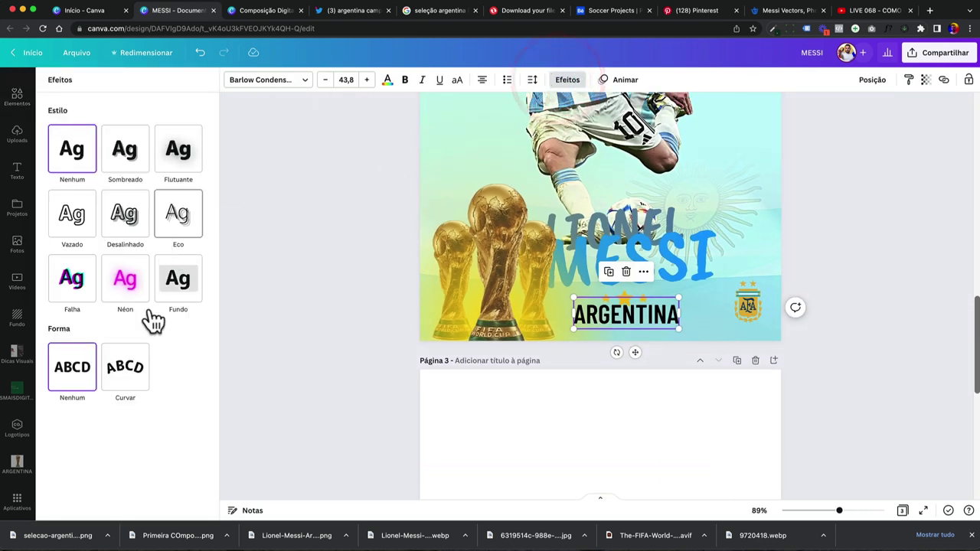
left_click(134, 375)
left_click_drag(163, 429, 142, 428)
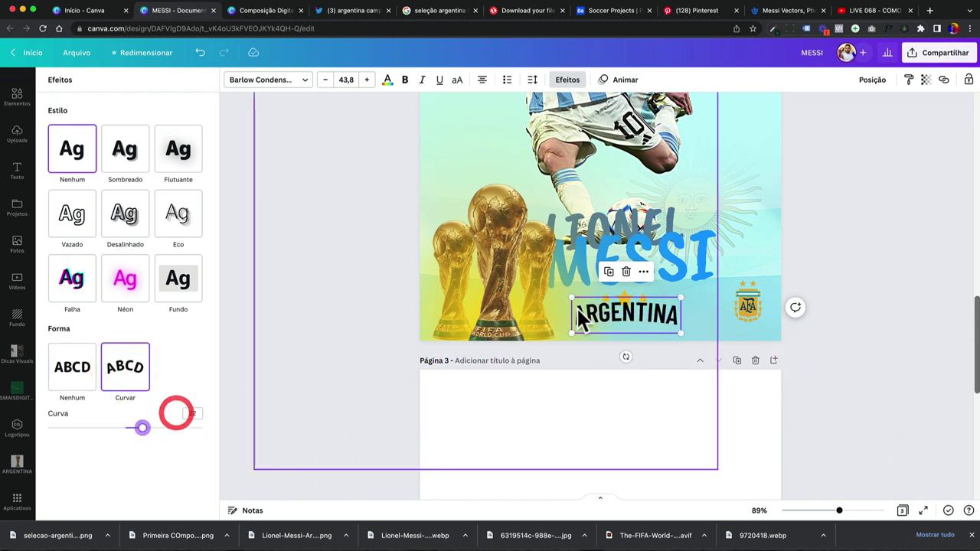
left_click_drag(680, 330, 648, 293)
Centre the curved ARGENTINA text horizontally on the page
left_click(872, 80)
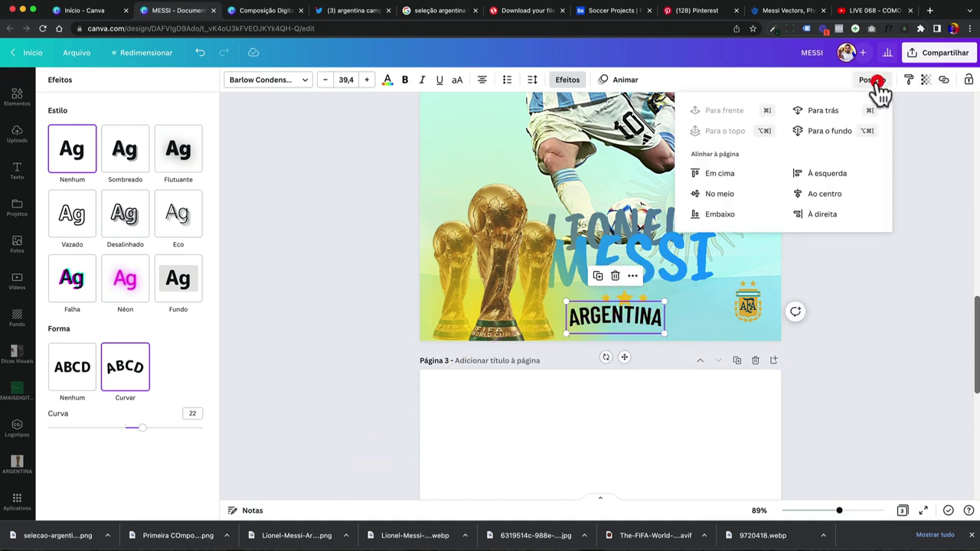
left_click(808, 194)
left_click(853, 311)
Group the three gold stars and centre the group horizontally on the page
scroll(853, 306, "up", 5)
left_click(715, 289)
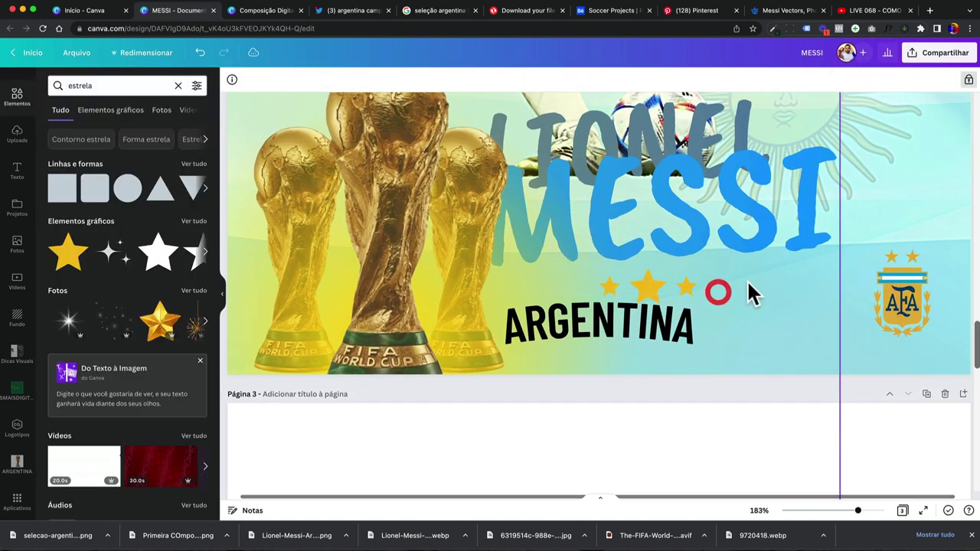
left_click_drag(846, 286, 626, 277)
left_click(648, 234)
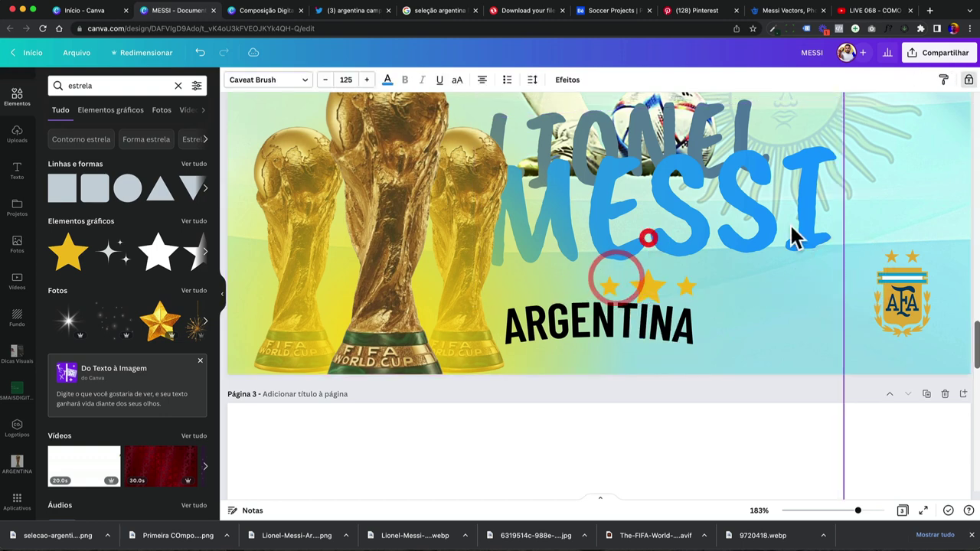
left_click(608, 286)
left_click(648, 286, "shift")
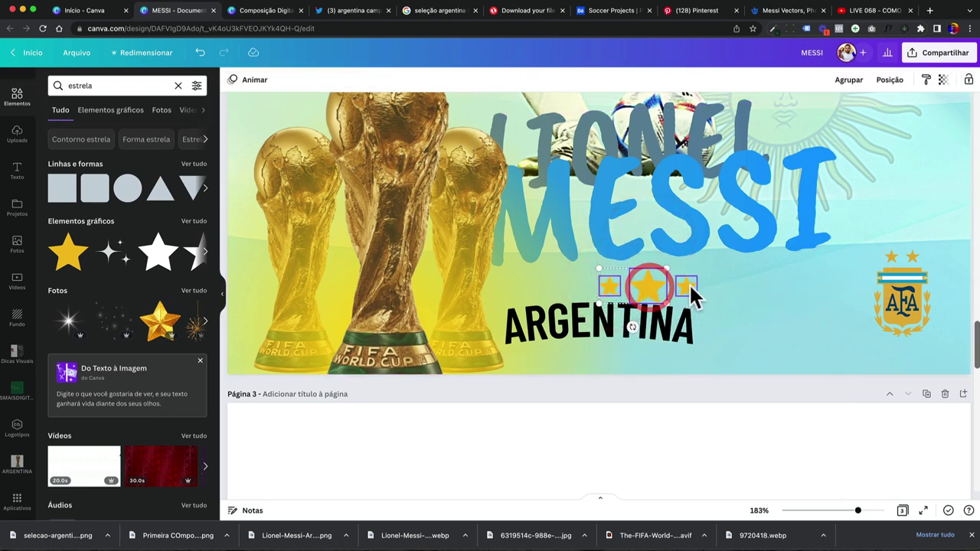
left_click(689, 287, "shift")
key("super+g")
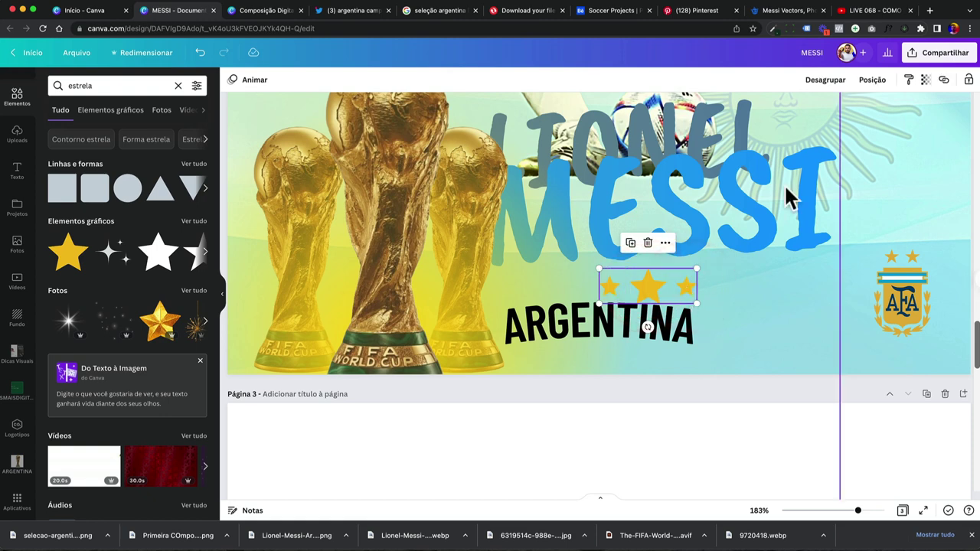
left_click(870, 79)
left_click(813, 194)
Ungroup the stars and tilt the two small outer ones so they follow the curve of ARGENTINA
scroll(602, 313, "up", 5)
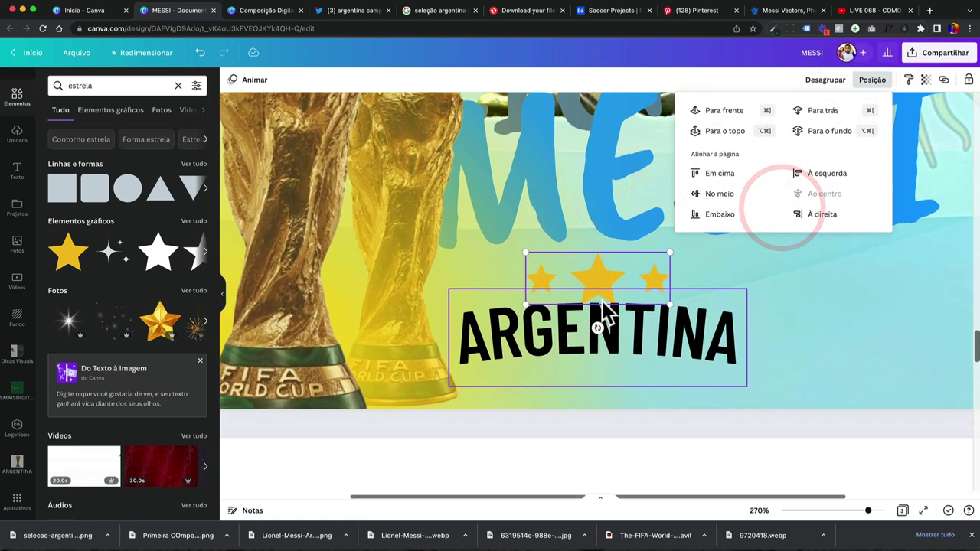
left_click(838, 81)
left_click(826, 293)
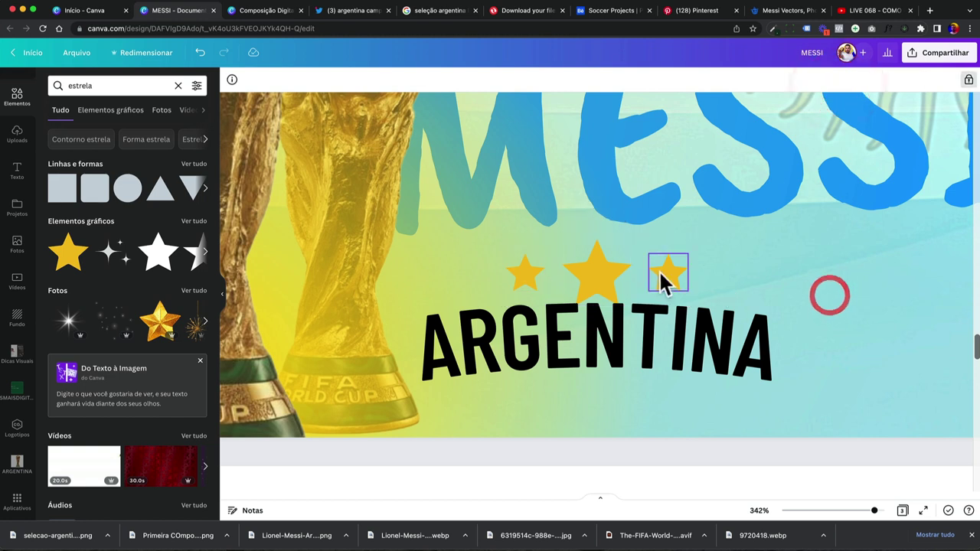
left_click_drag(663, 274, 668, 278)
left_click_drag(667, 316, 650, 313)
left_click(524, 272)
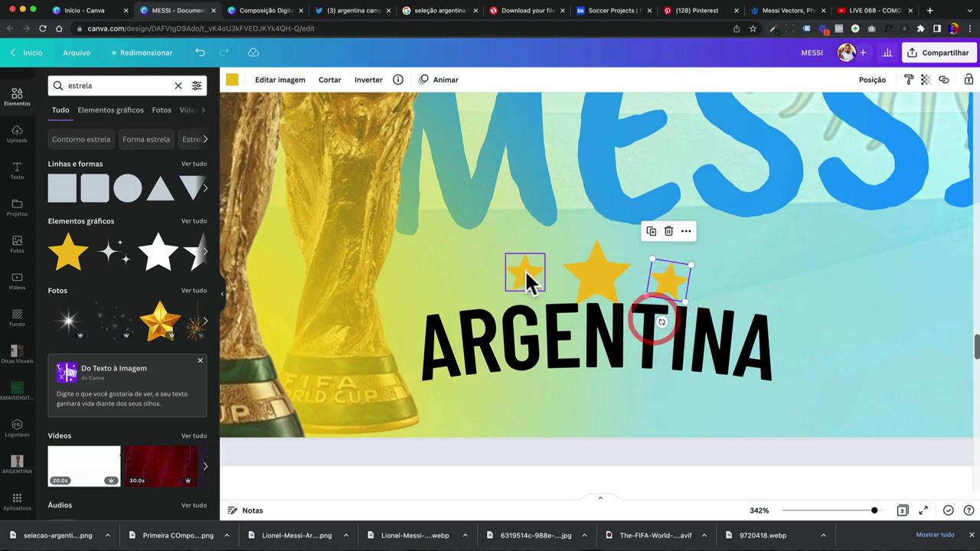
left_click_drag(524, 314, 525, 277)
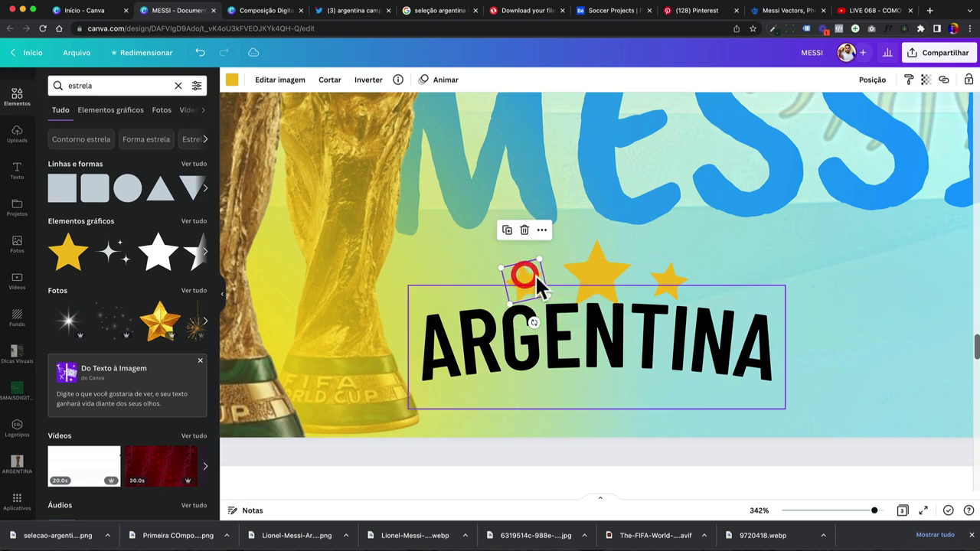
scroll(536, 275, "down", 6)
scroll(542, 265, "down", 3)
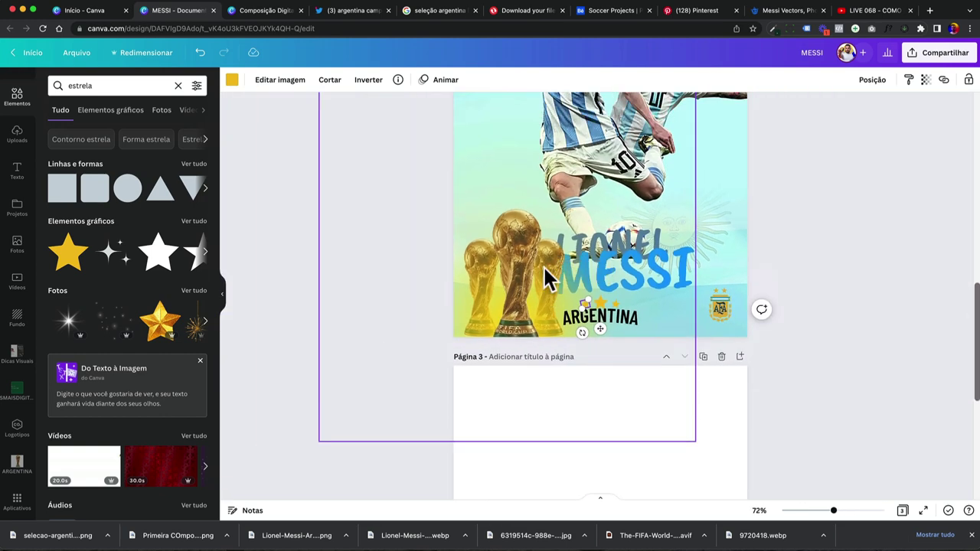
Unlock the World Cup trophies and shift them to the poster's left edge
left_click(510, 310)
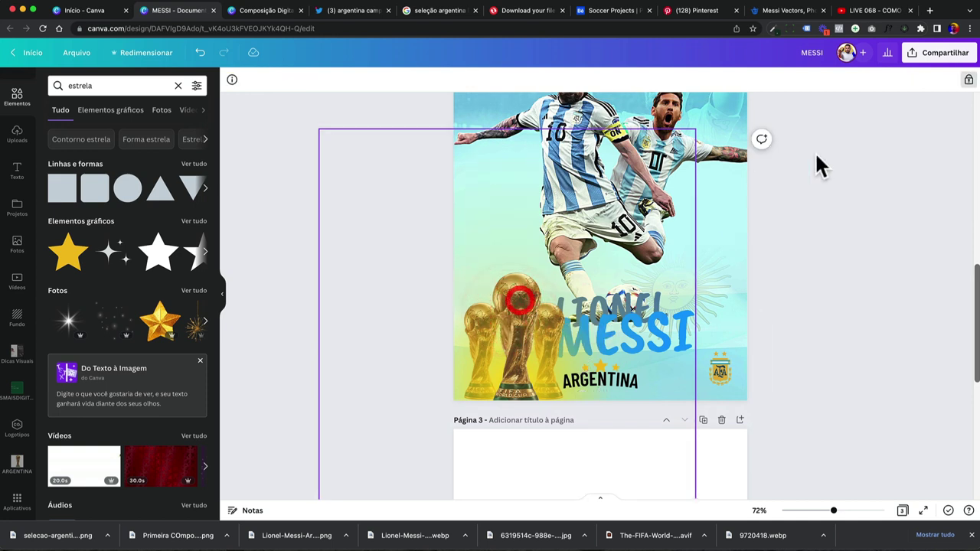
left_click(968, 80)
left_click_drag(503, 332, 500, 334)
left_click(805, 325)
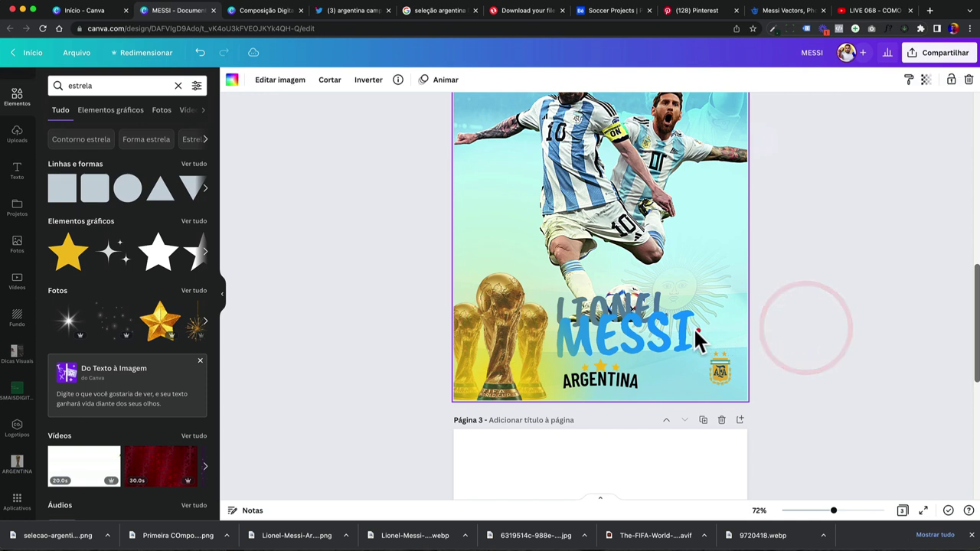
Select the LIONEL and MESSI texts together and shift them left until they are centred on the page
left_click(693, 331)
left_click(687, 324)
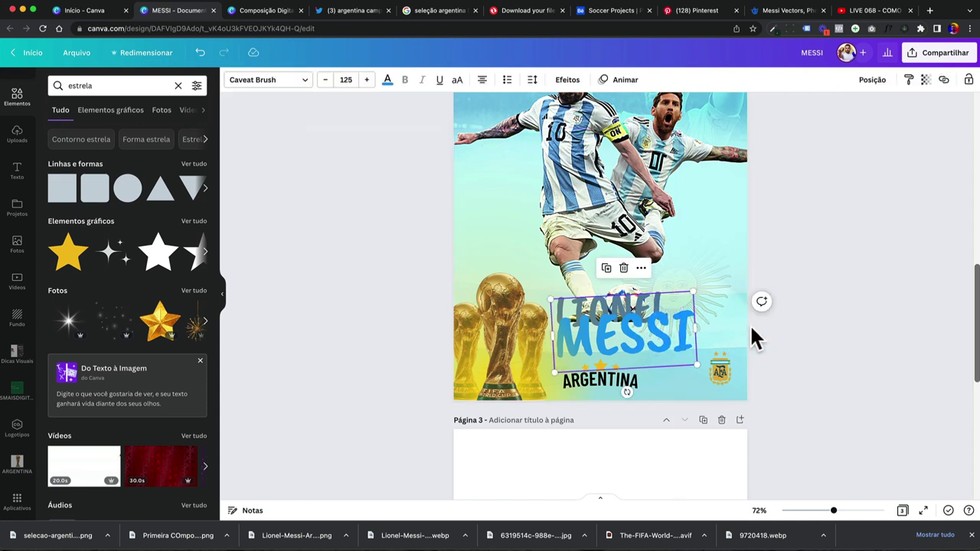
left_click(668, 310, "shift")
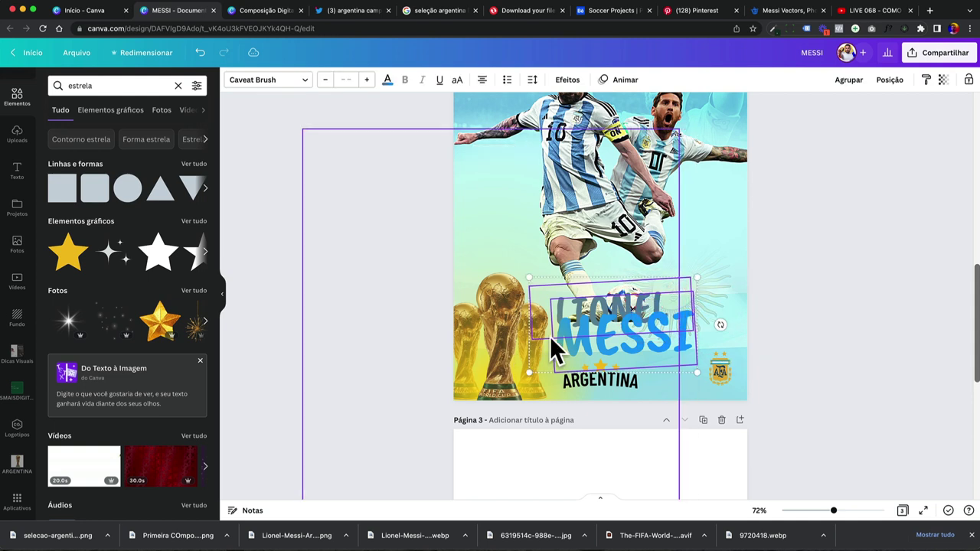
left_click_drag(630, 331, 629, 330)
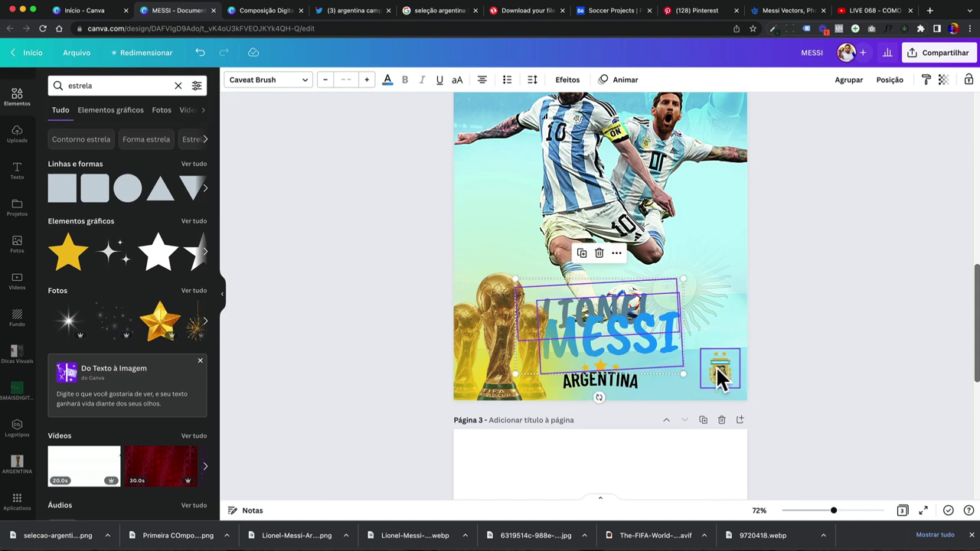
Fine-tune the placement of the AFA crest in the poster's lower-right corner
left_click(719, 375)
left_click_drag(696, 350, 700, 350)
left_click(808, 330)
Add a line on page 1 and stretch it diagonally from the poster's upper left to its lower centre
scroll(807, 330, "down", 2)
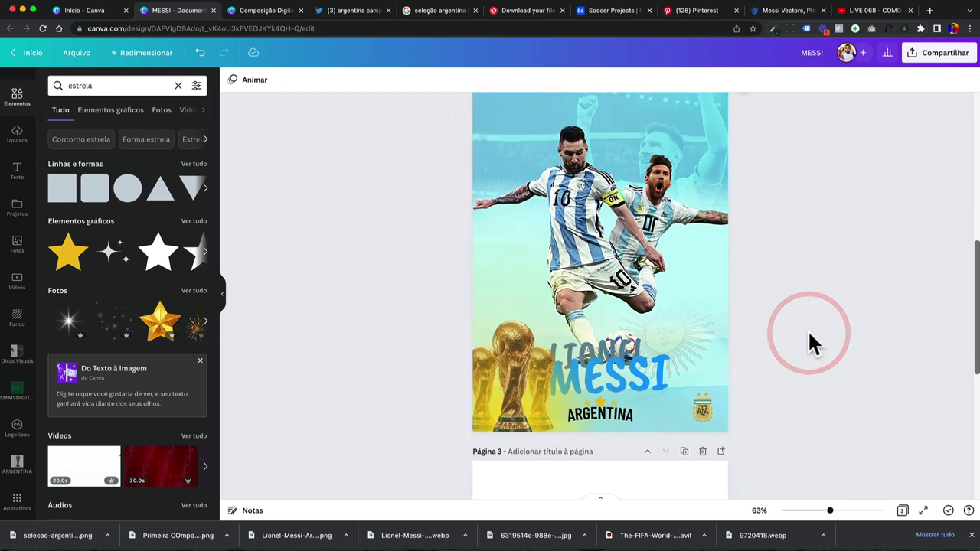
scroll(808, 330, "down", 2)
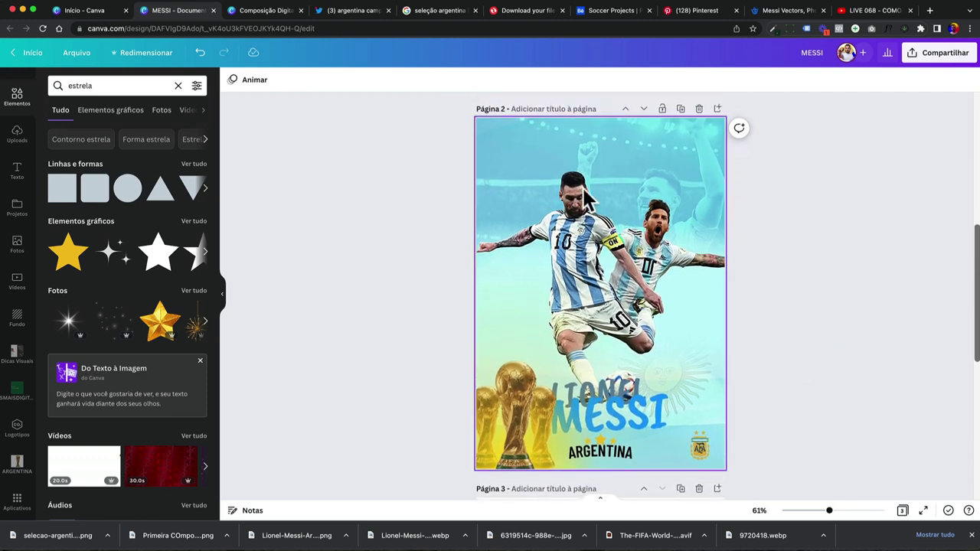
scroll(586, 196, "up", 5)
scroll(587, 214, "down", 5)
scroll(528, 199, "up", 5)
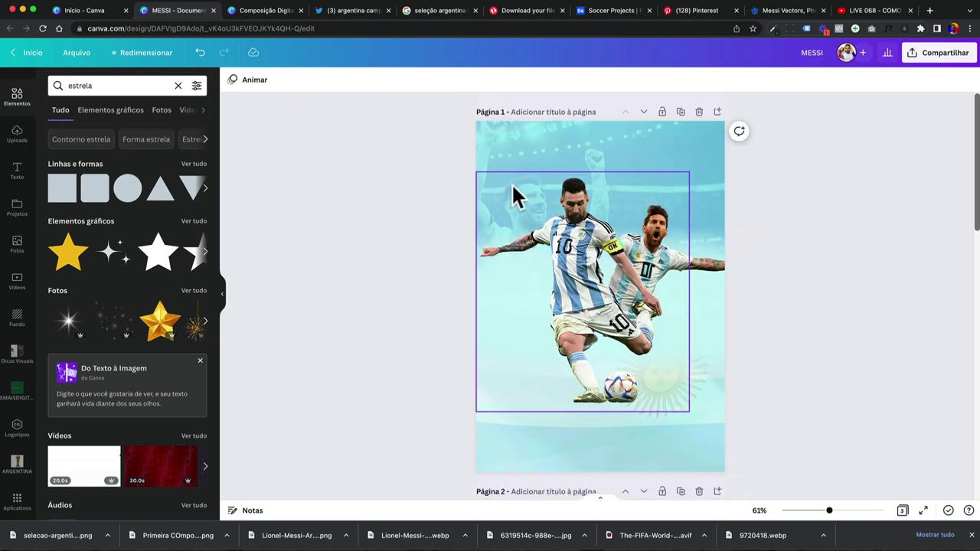
left_click(515, 153)
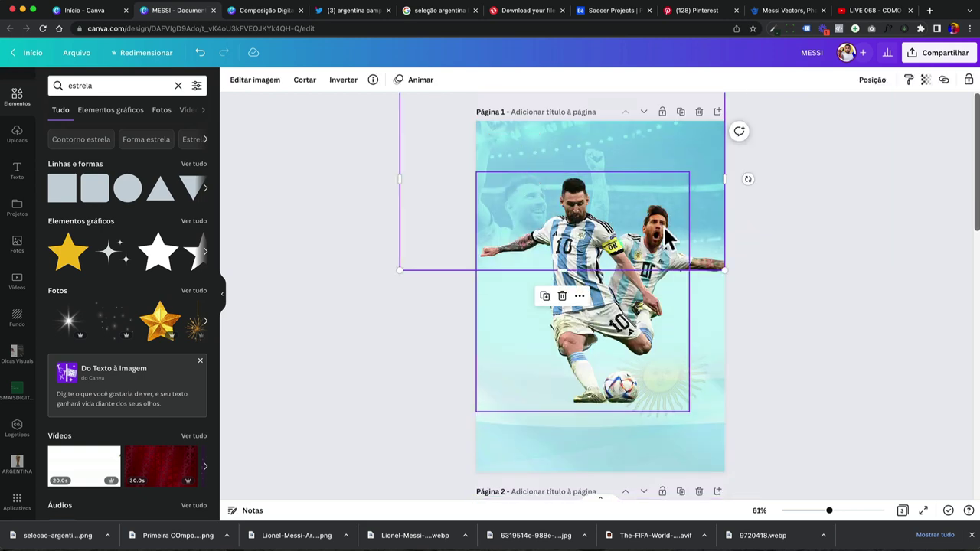
scroll(821, 267, "up", 1)
left_click(821, 267)
key("l")
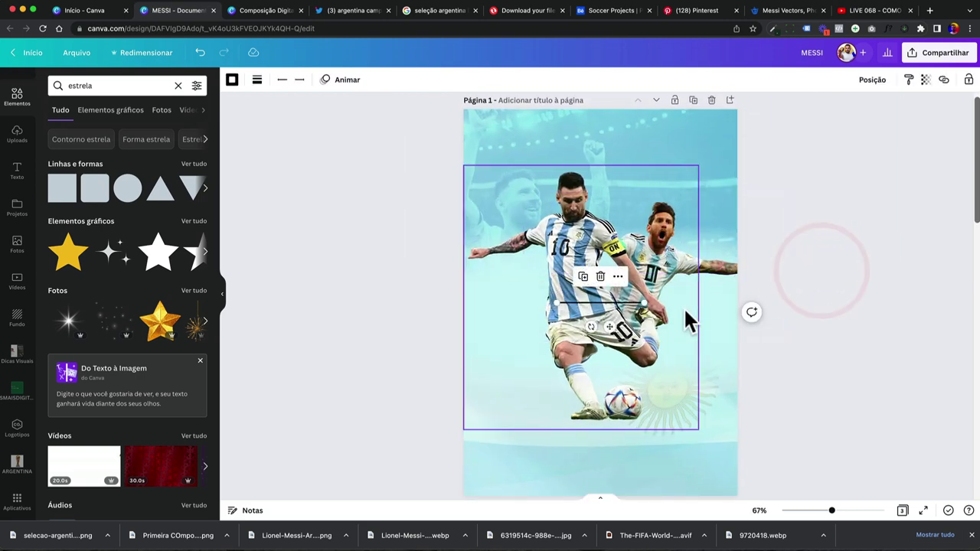
left_click_drag(554, 306, 527, 186)
left_click_drag(645, 304, 621, 392)
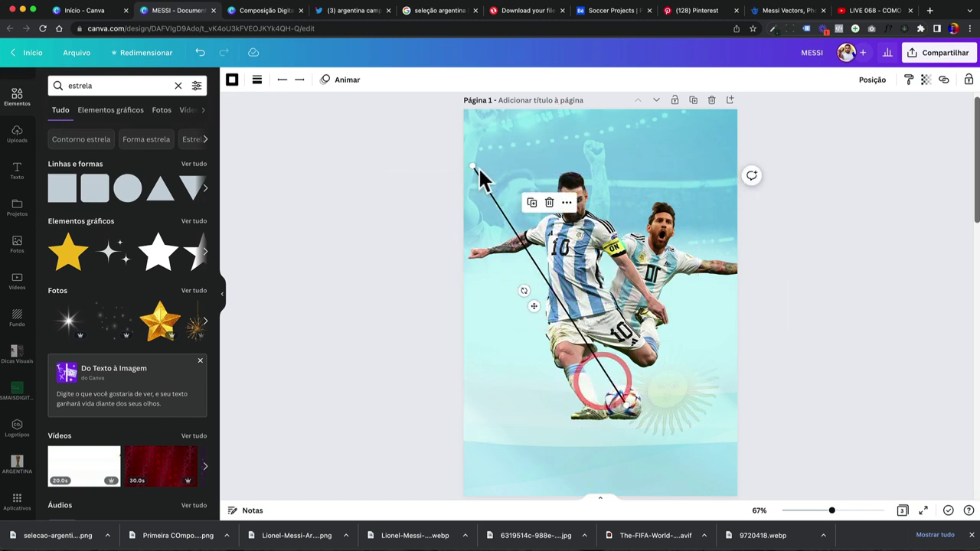
left_click_drag(477, 166, 494, 137)
left_click_drag(623, 403, 596, 458)
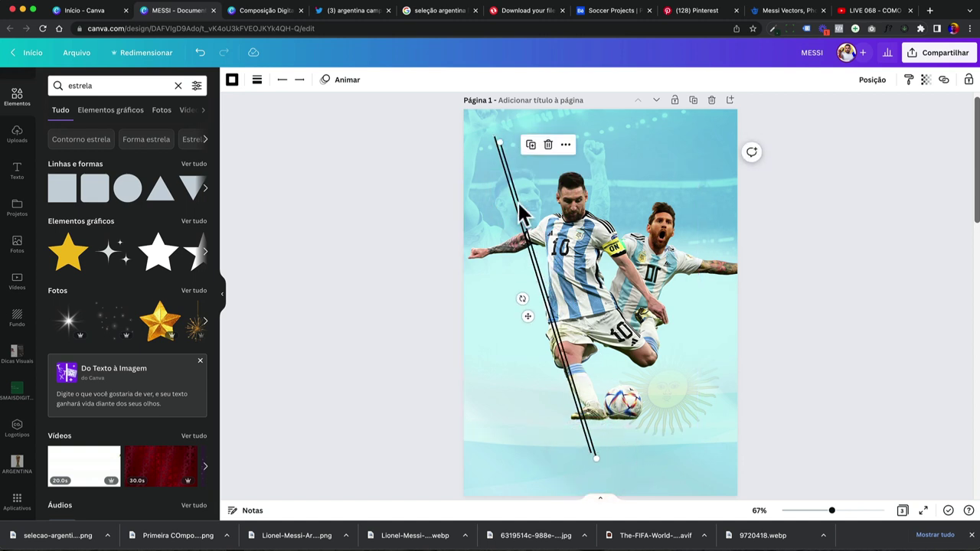
Duplicate the diagonal line and swing the copy's upper end to the poster's upper right, forming a V
key("ctrl+c")
key("ctrl+v")
left_click_drag(499, 143, 712, 155)
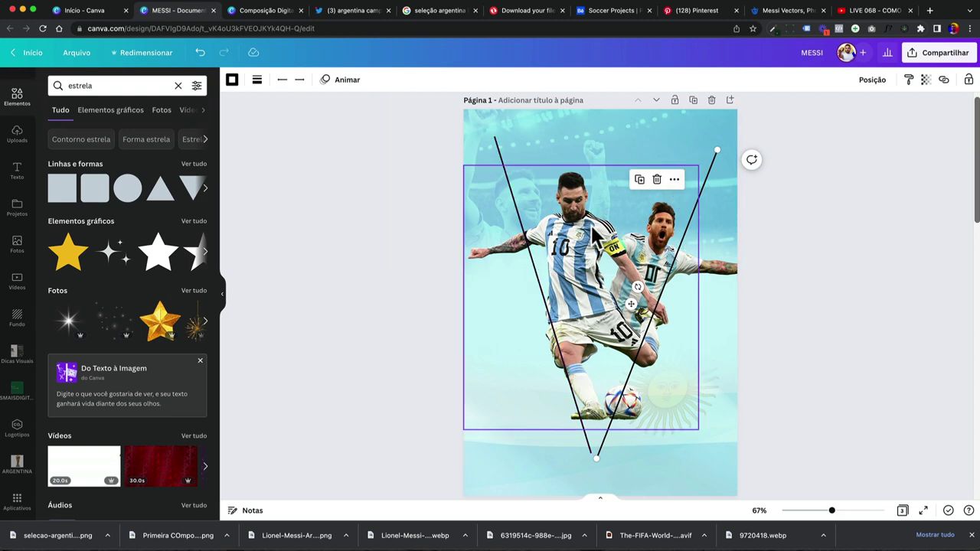
Select both V lines on page 1 and copy them onto the page 2 poster
scroll(584, 471, "down", 2)
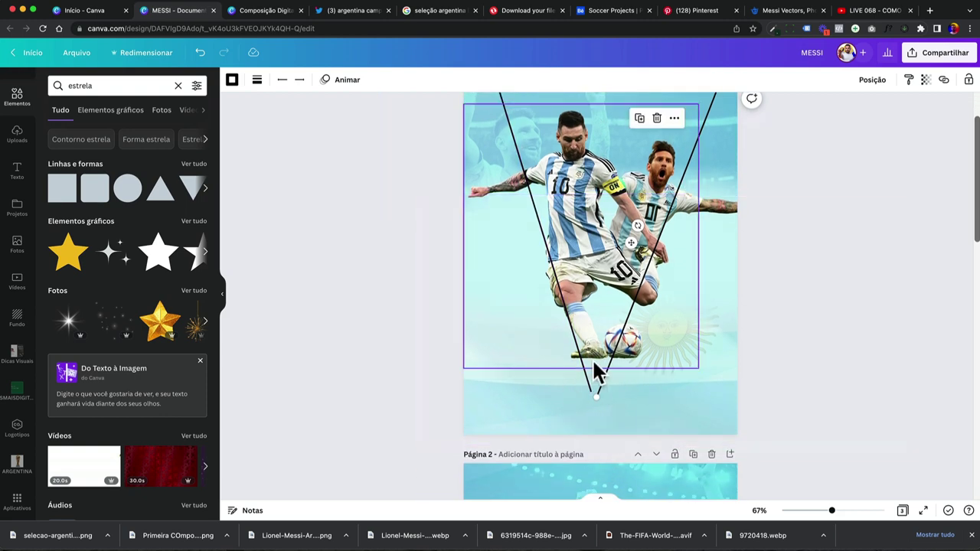
scroll(571, 360, "down", 10)
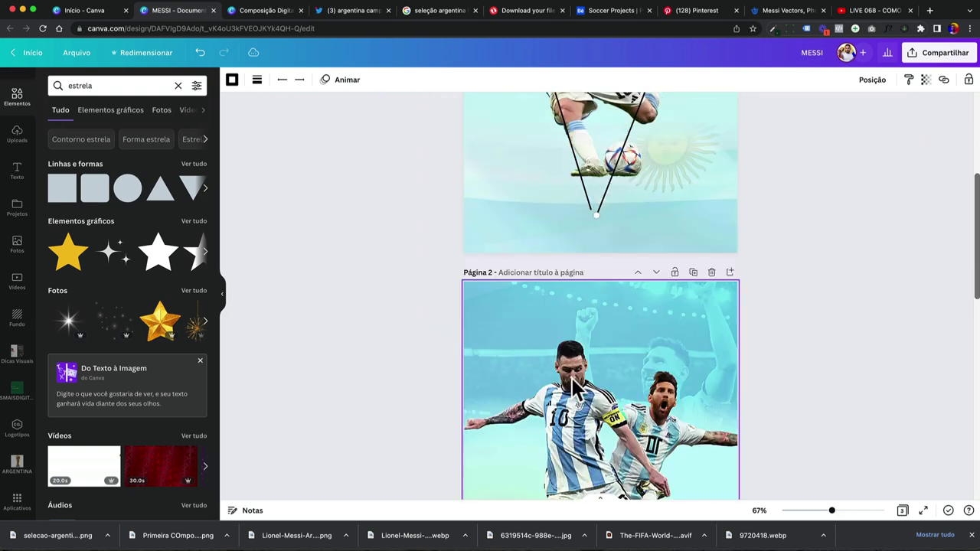
scroll(574, 346, "up", 6)
scroll(584, 334, "up", 3)
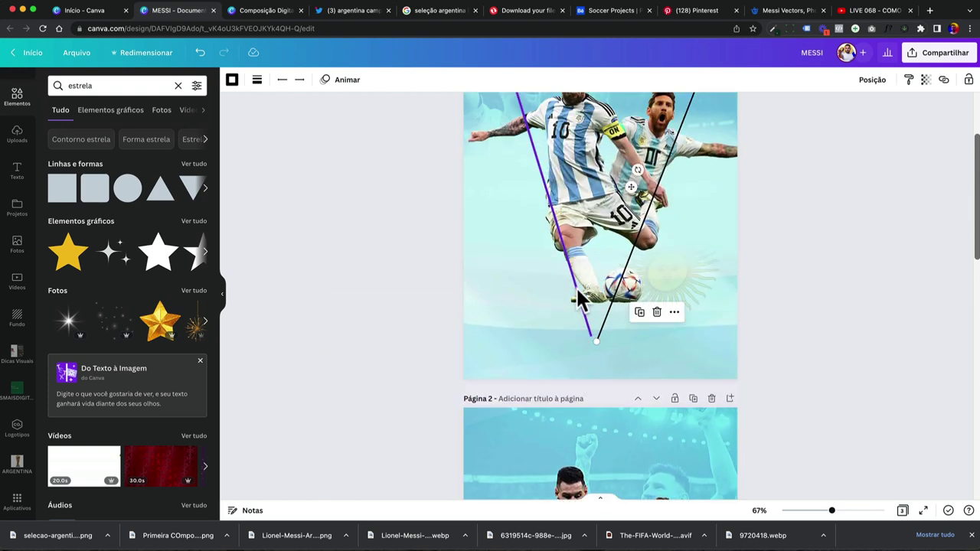
left_click(568, 269)
left_click(622, 270)
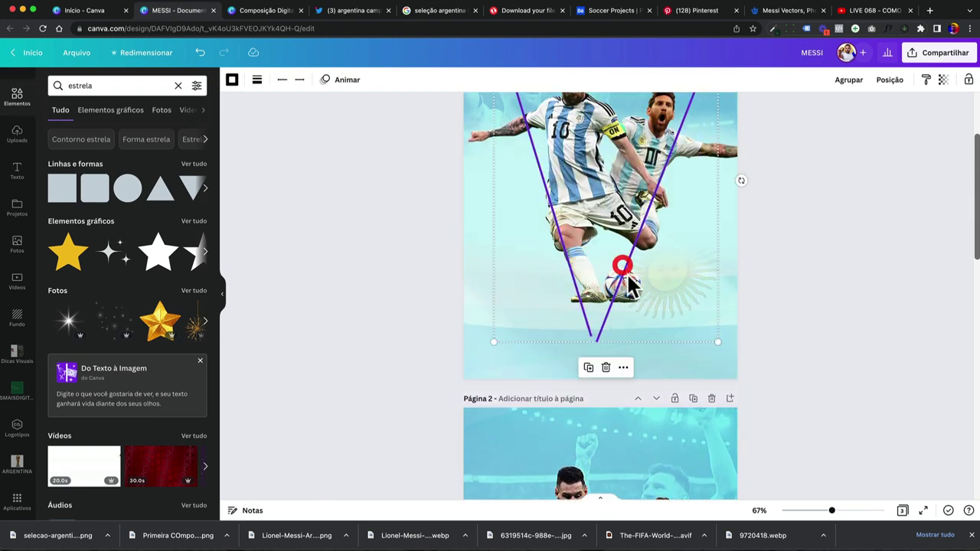
scroll(629, 281, "down", 5)
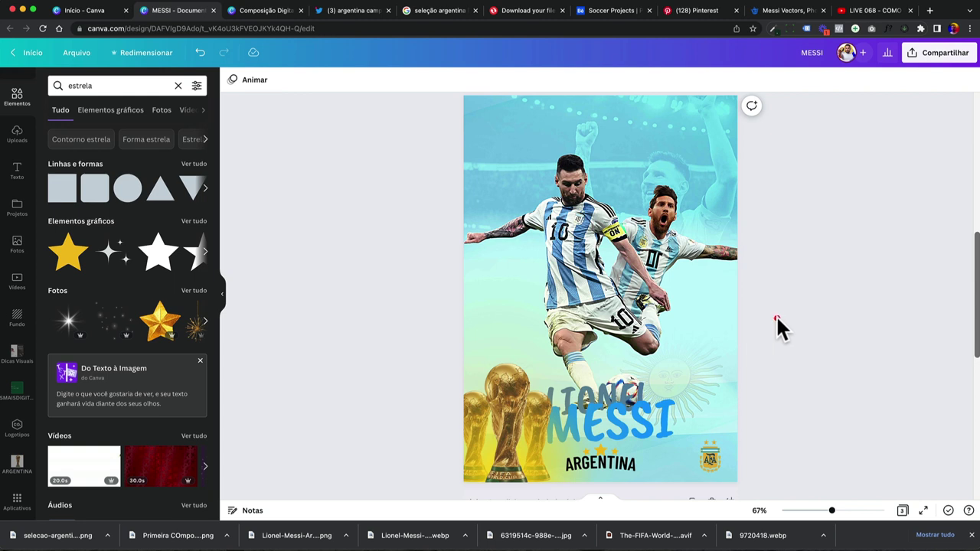
left_click(776, 316)
key("ctrl+v")
scroll(597, 398, "down", 1)
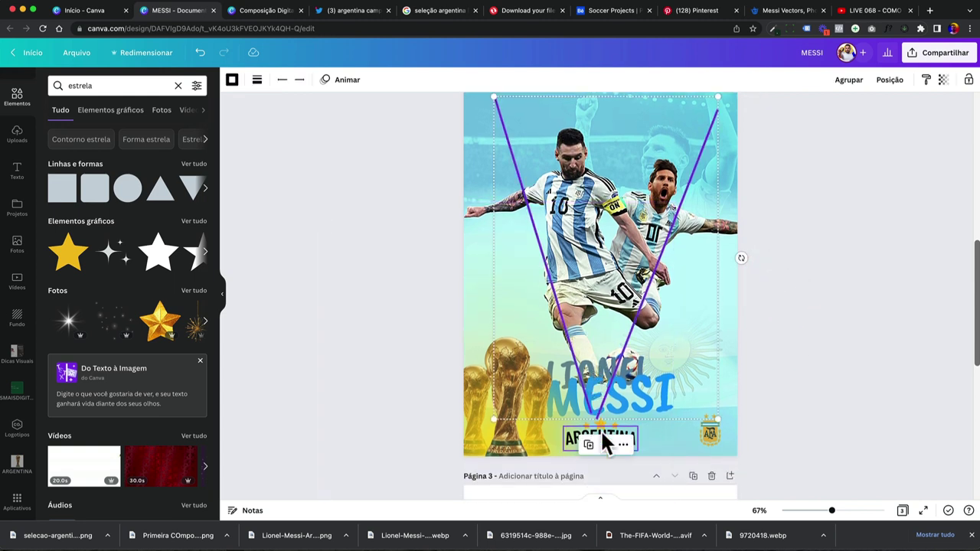
Delete the two V-shaped guide lines from the page 2 poster and deselect everything
scroll(689, 404, "up", 1)
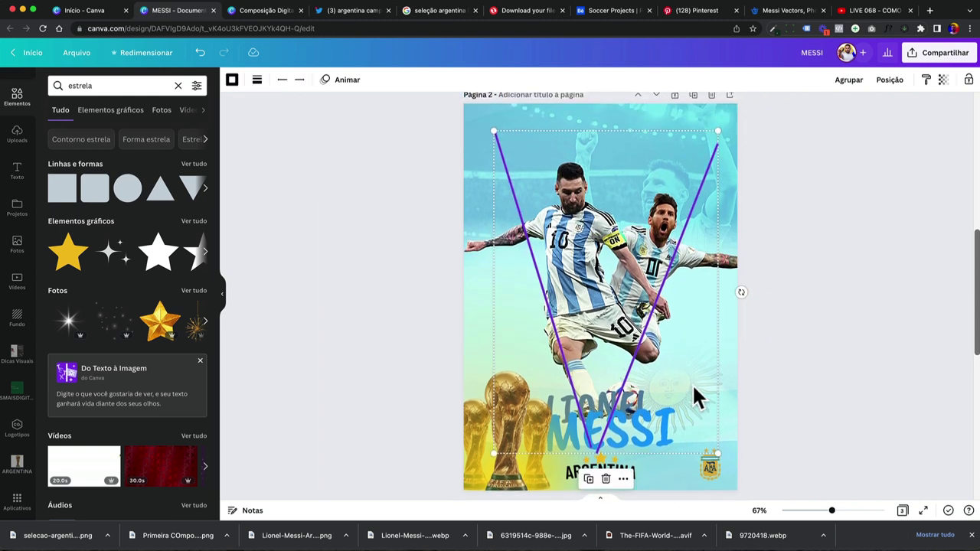
key("Delete")
left_click(816, 352)
scroll(816, 352, "down", 2, "ctrl")
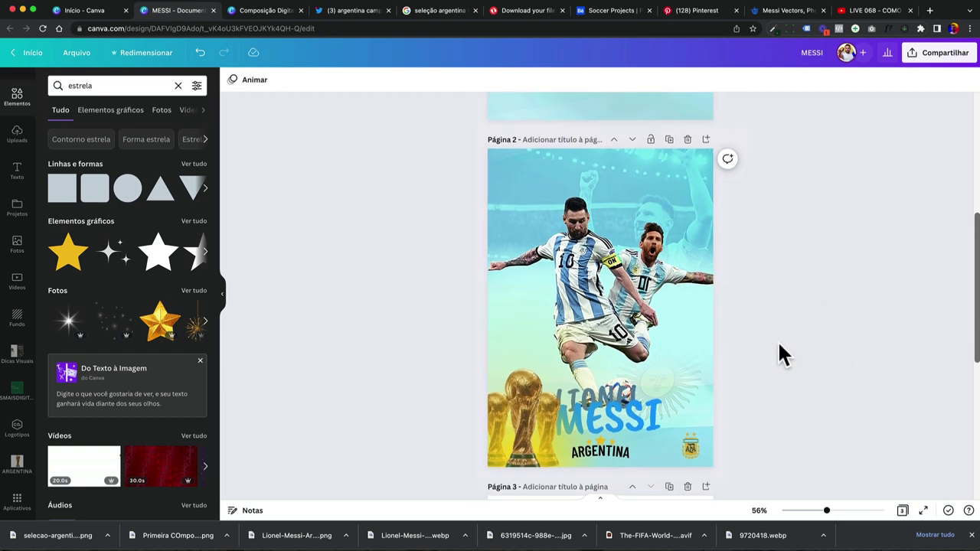
Download only page 1 of the design as a PNG at size 1
scroll(776, 340, "up", 5)
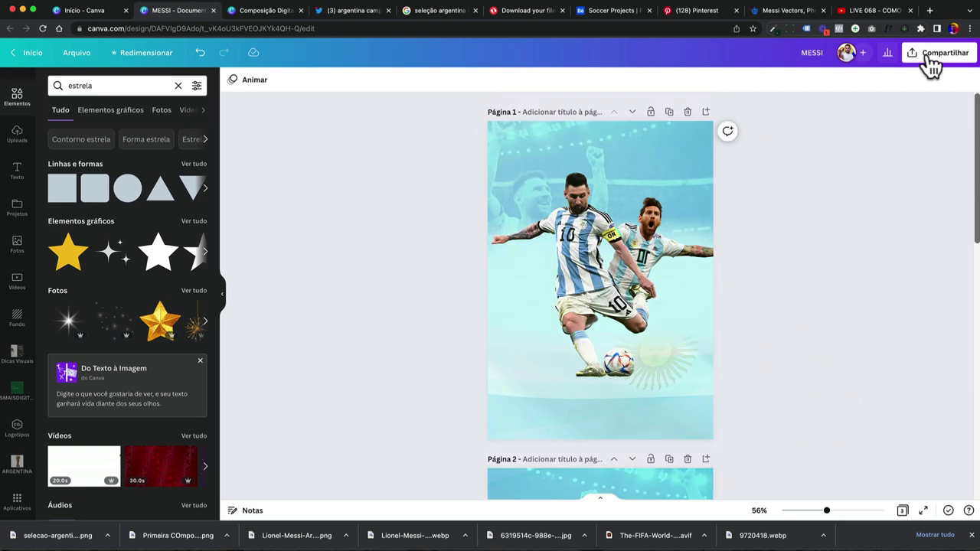
left_click(930, 62)
left_click(836, 295)
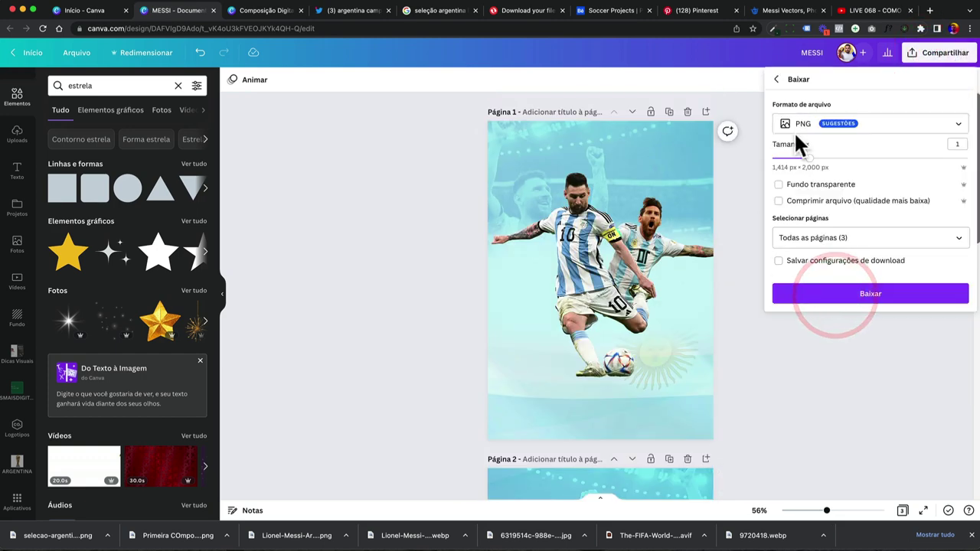
left_click(833, 236)
left_click(814, 270)
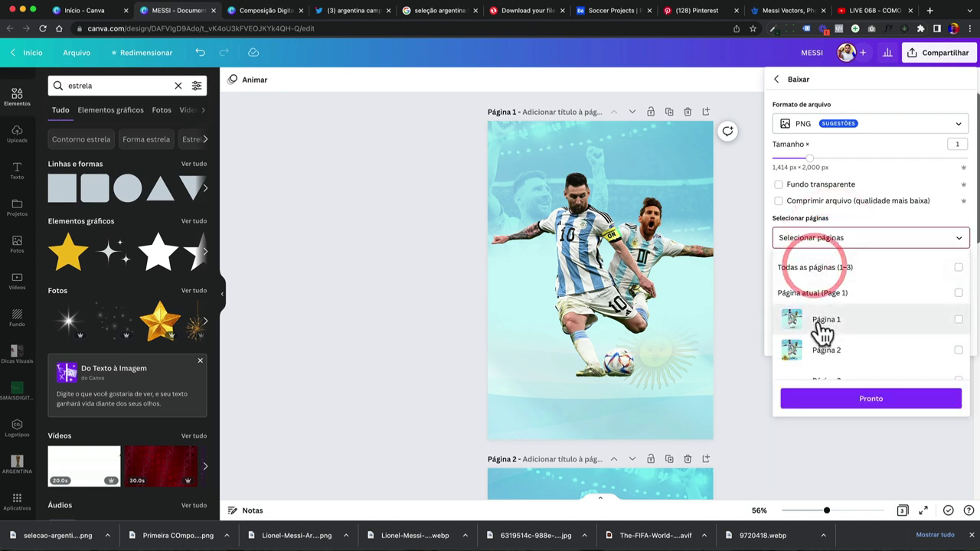
left_click(816, 323)
left_click(819, 398)
left_click(834, 294)
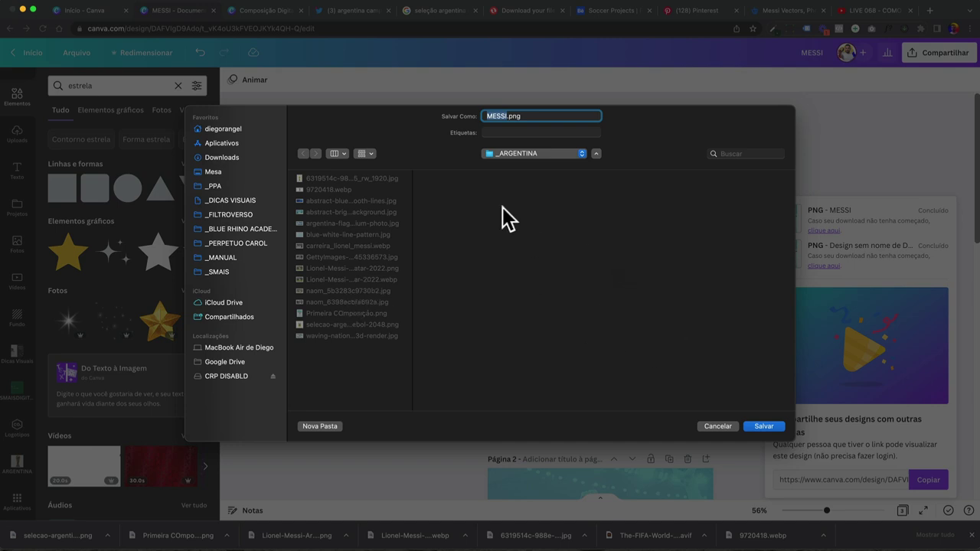
Save the exported image in the _ARGENTINA folder as "Segunda COmposição.png"
left_click(345, 310)
left_click(499, 118)
key("Return")
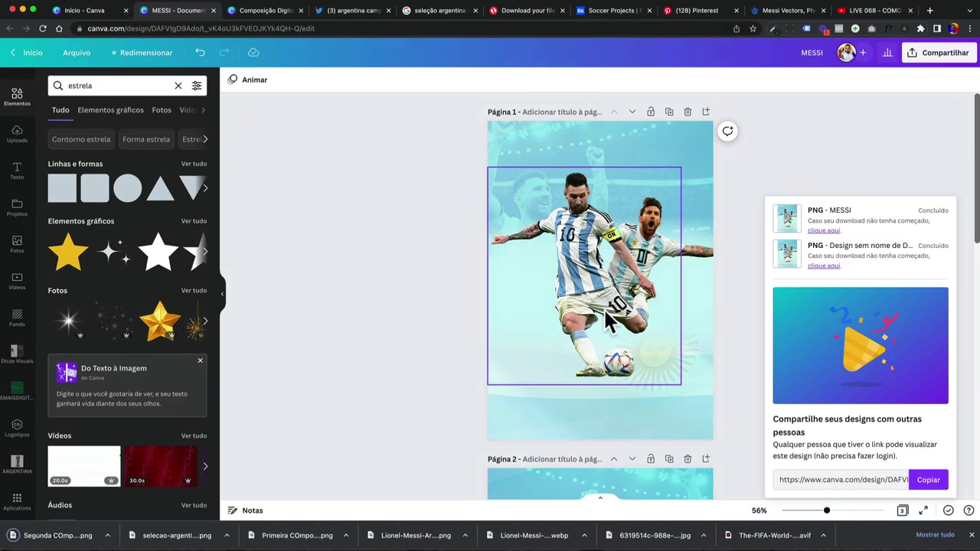
Upload the downloaded Segunda COmposição PNG into the ARGENTINA image folder, with page 2 in view
scroll(603, 308, "up", 2)
scroll(574, 326, "down", 3)
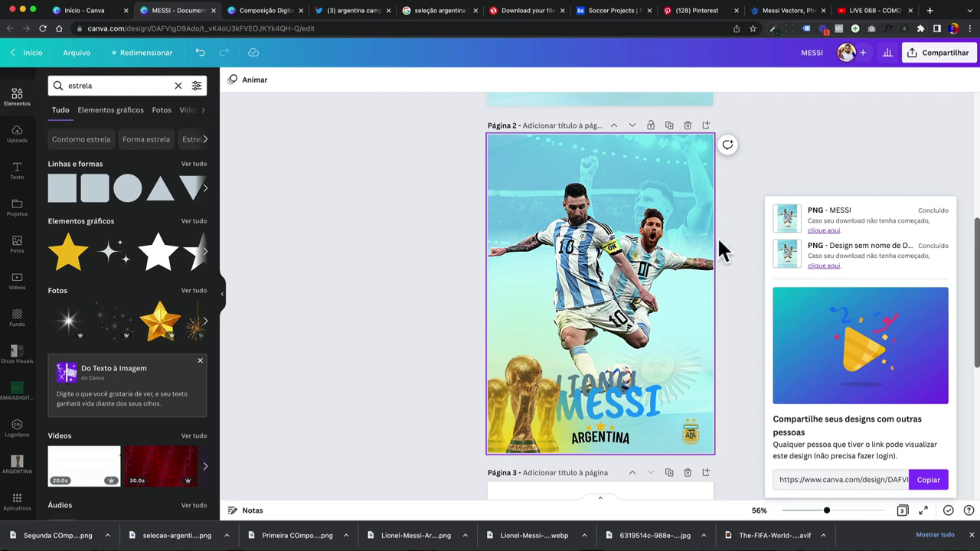
left_click(17, 463)
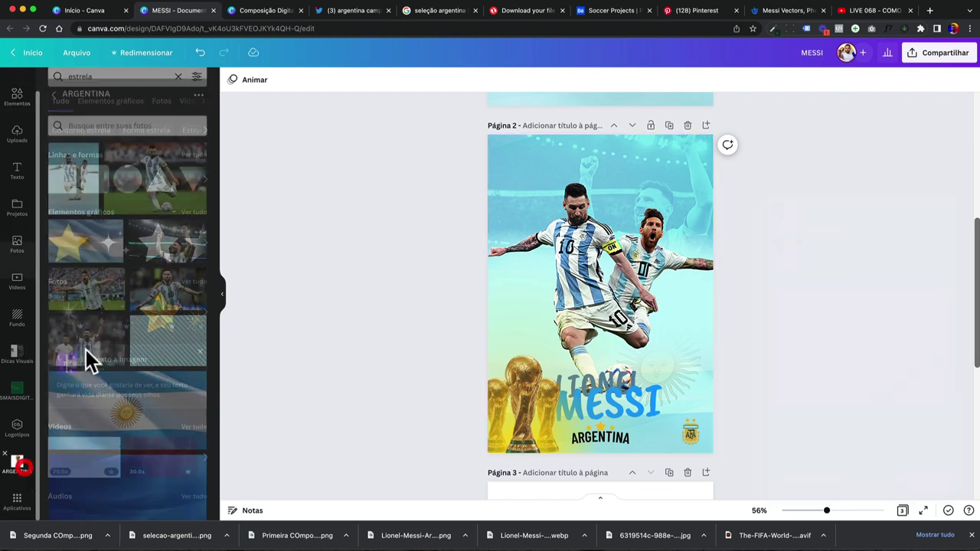
left_click_drag(86, 541, 140, 321)
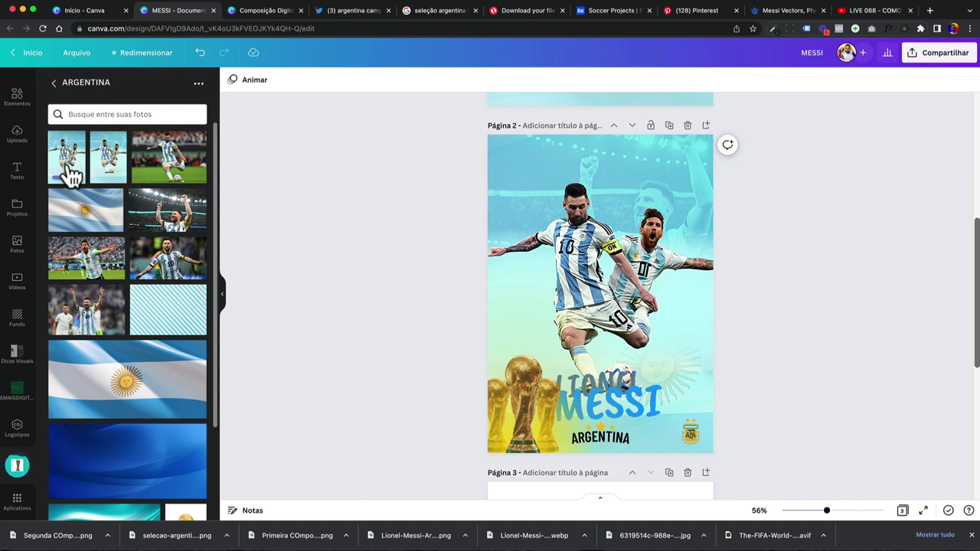
Replace the page 2 background image with the newly uploaded Messi composition
left_click_drag(71, 176, 490, 192)
left_click_drag(83, 157, 499, 162)
left_click(507, 186)
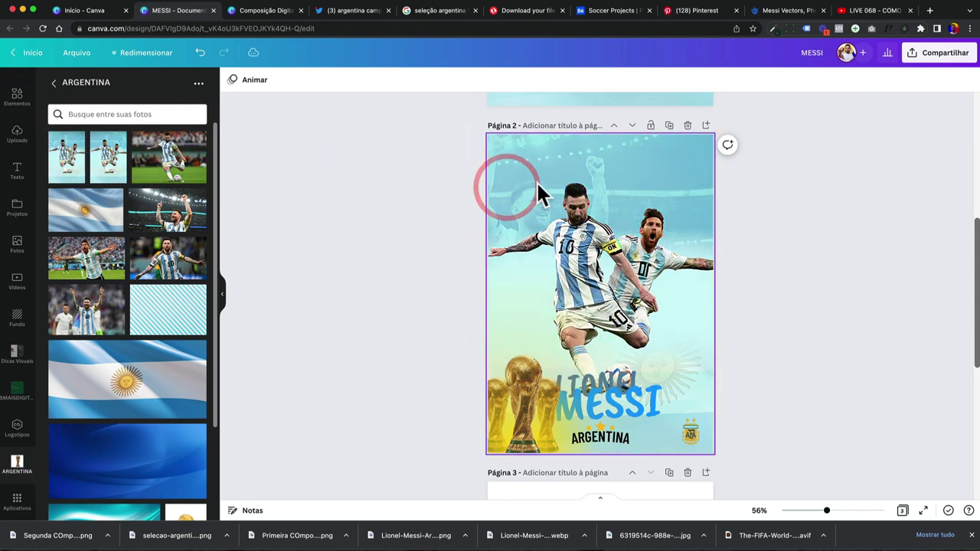
Check the full set of image adjustments on the page 2 background
left_click(579, 205)
left_click(277, 80)
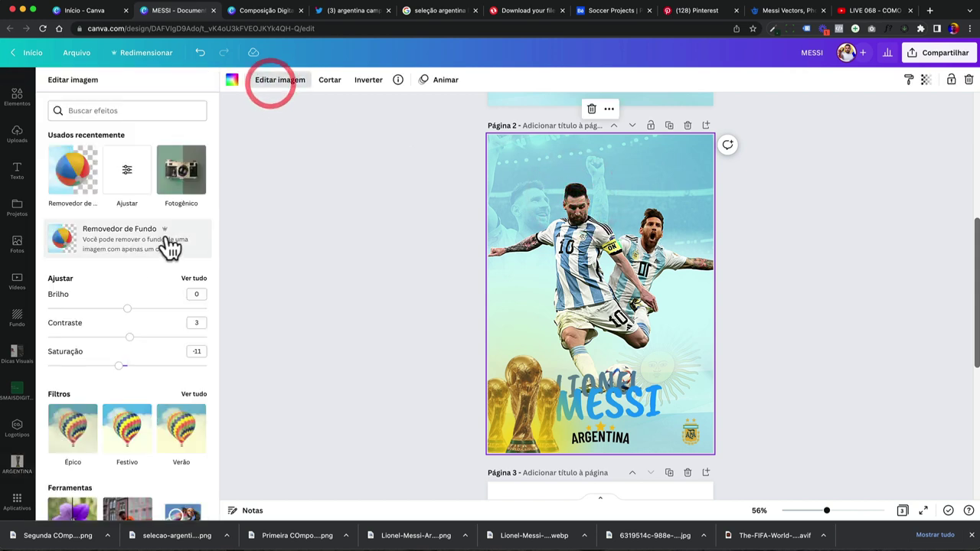
left_click(195, 280)
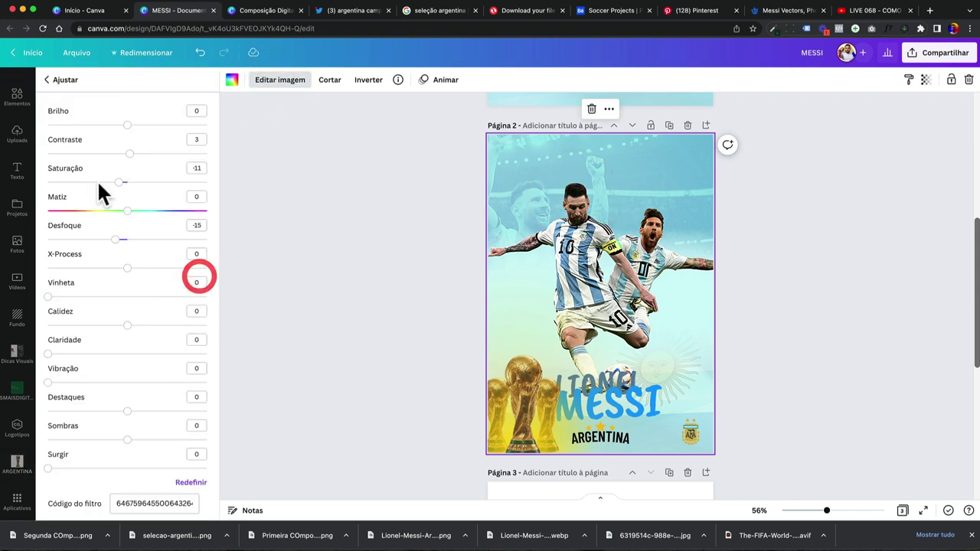
left_click(329, 246)
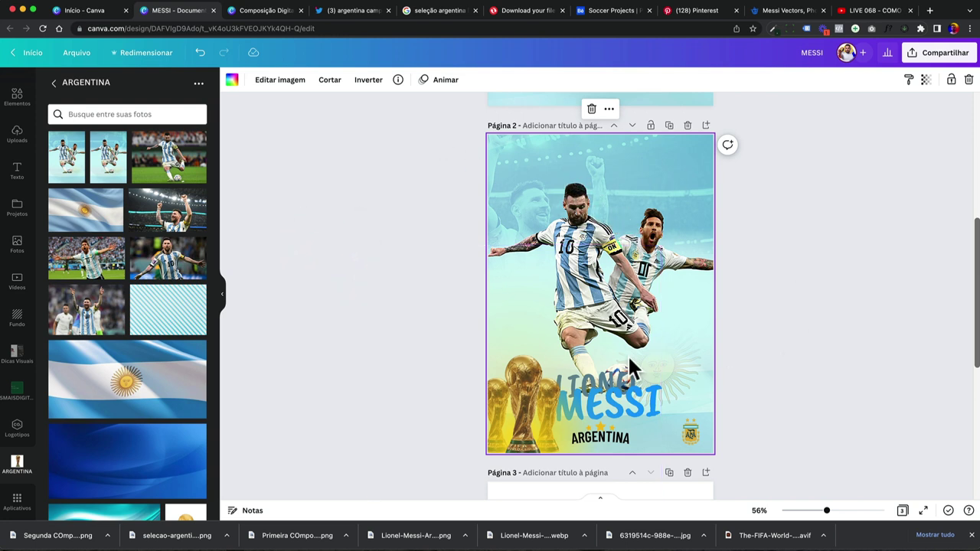
left_click(435, 227)
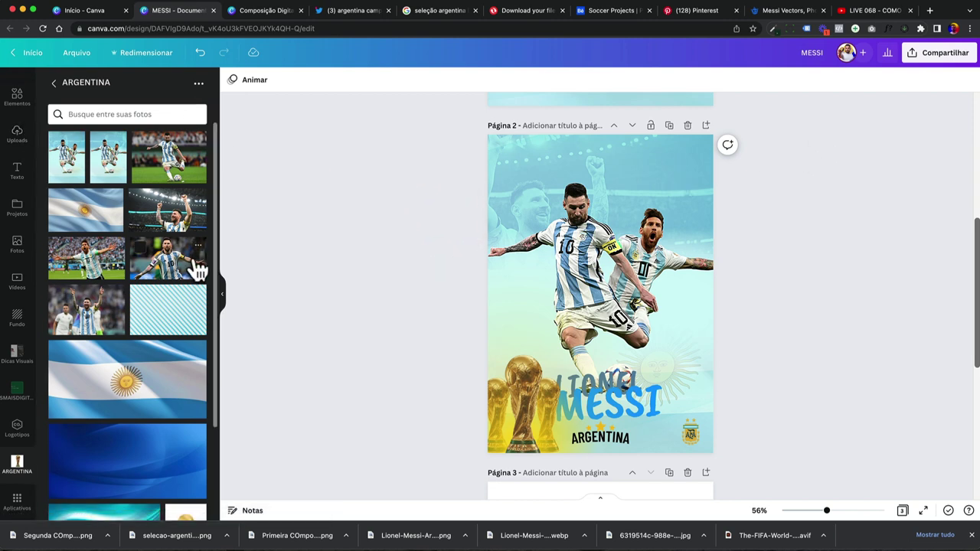
Add the blue diagonal-stripe image, enlarge it to cover the whole page 2 poster, and set its transparency to 5
left_click(176, 320)
left_click_drag(515, 240, 400, 66)
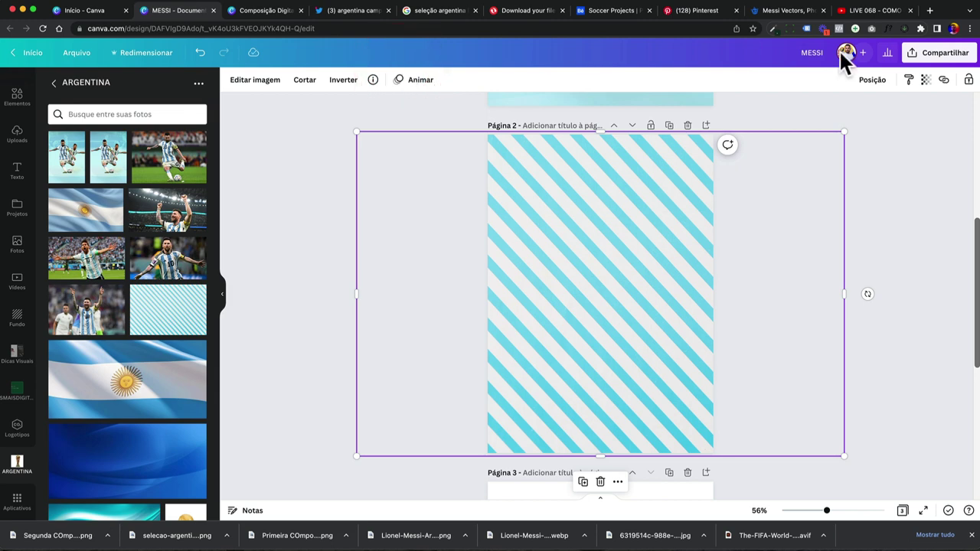
left_click(926, 81)
left_click(919, 105)
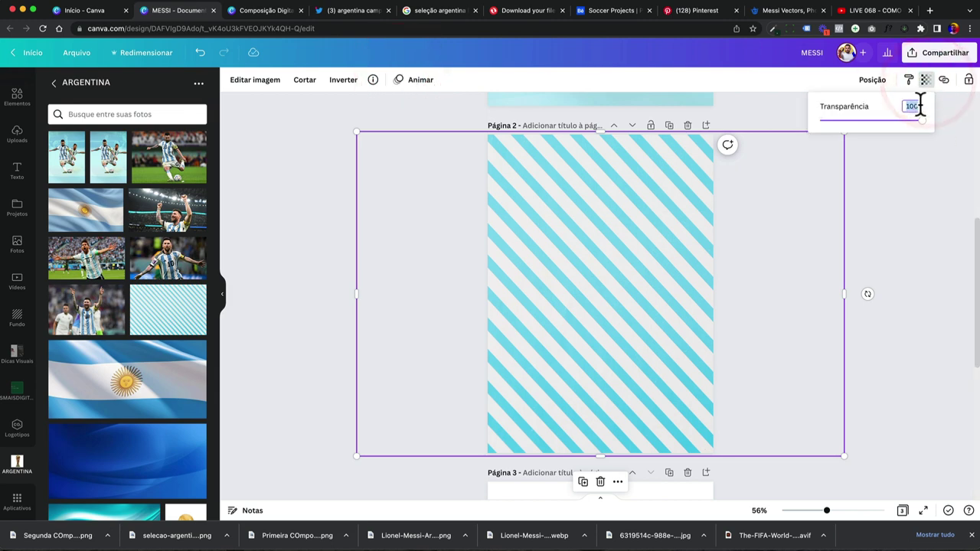
type("5")
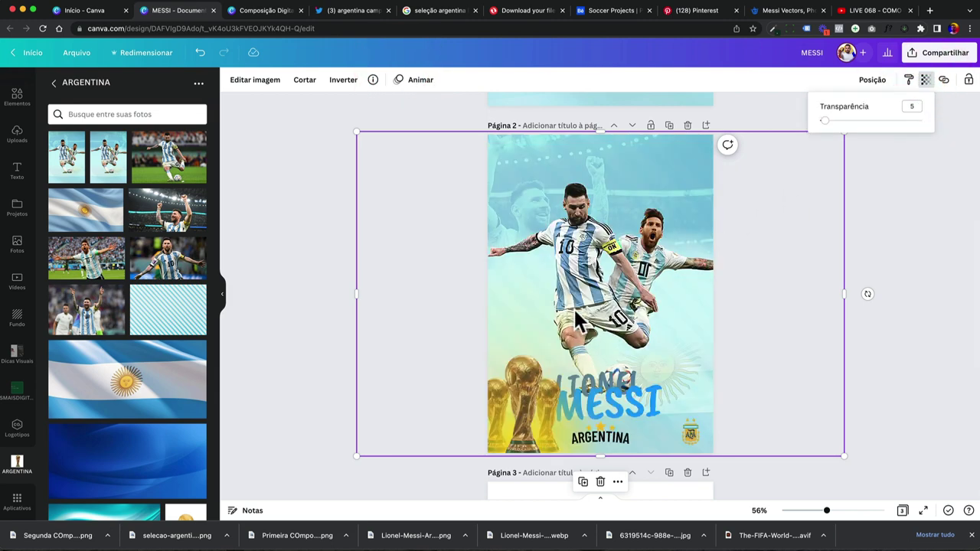
Set the stripe overlay's transparency to 10 and deselect it
scroll(574, 307, "up", 5)
scroll(724, 326, "down", 5)
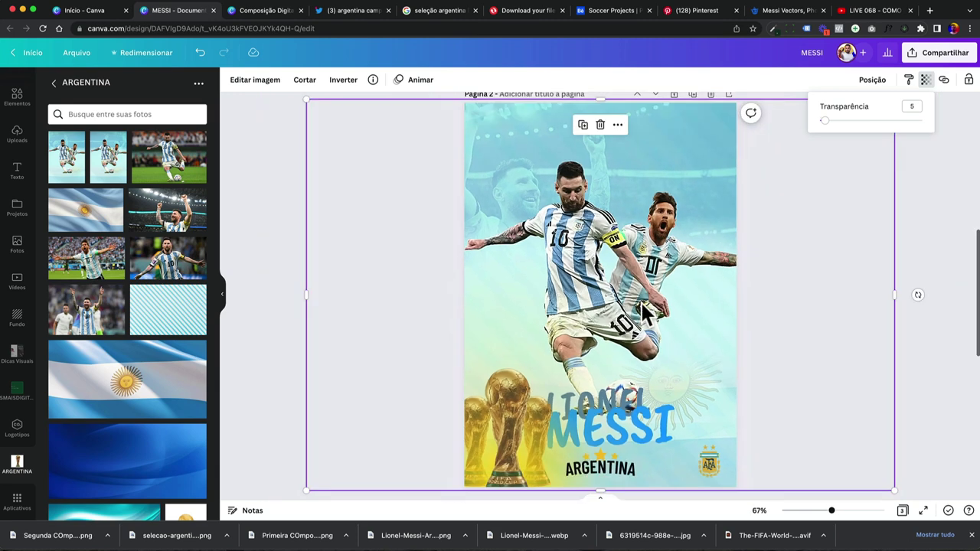
scroll(693, 340, "up", 5)
scroll(693, 340, "down", 4)
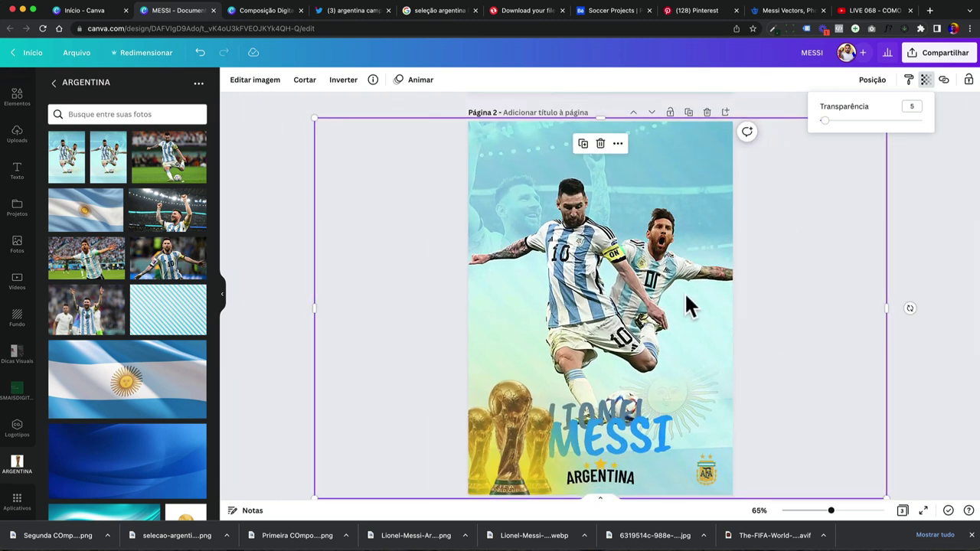
scroll(533, 203, "down", 1)
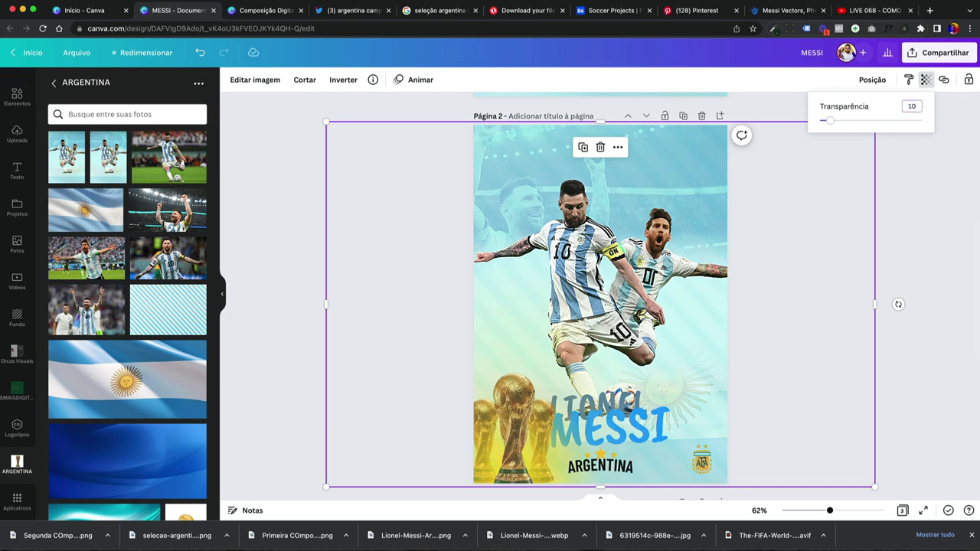
left_click(907, 308)
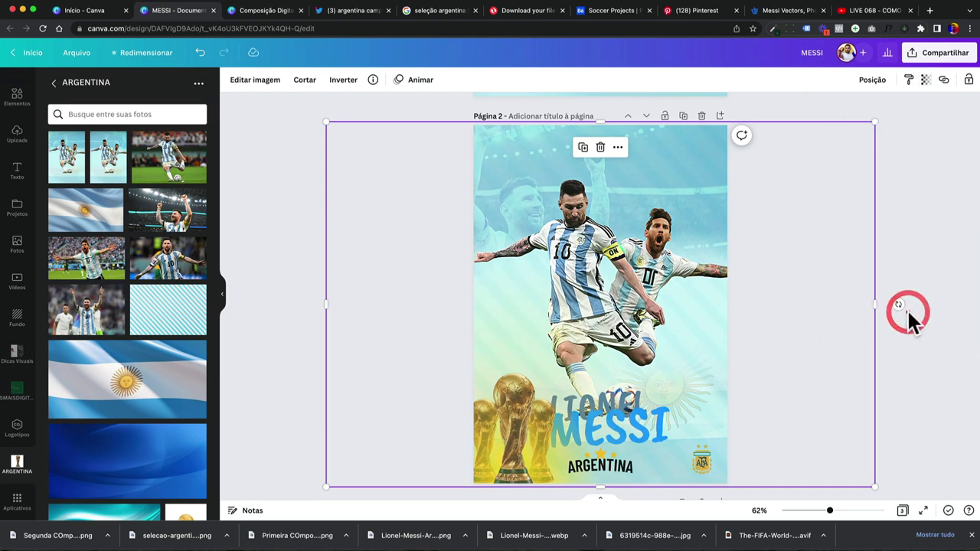
left_click(907, 308)
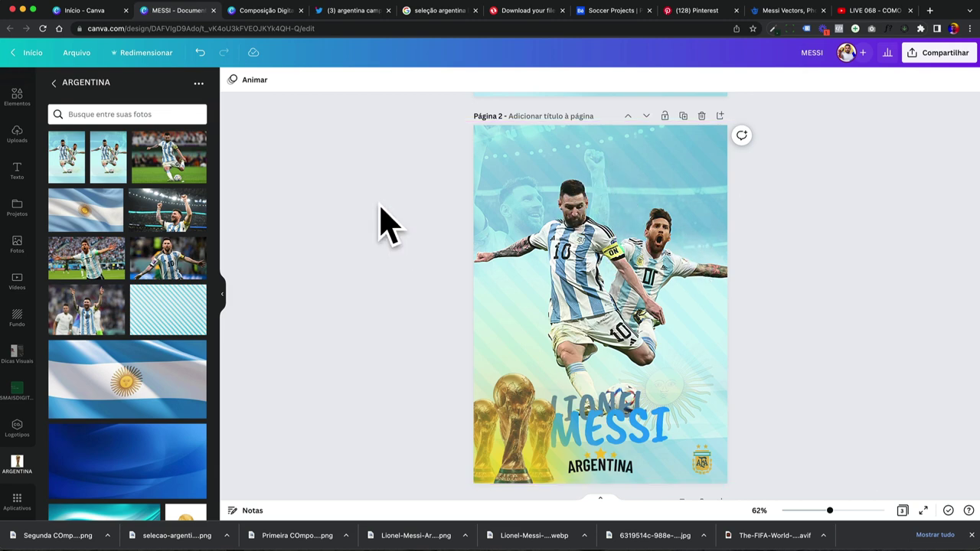
left_click(267, 234)
Search the elements library for "star"
left_click(11, 140)
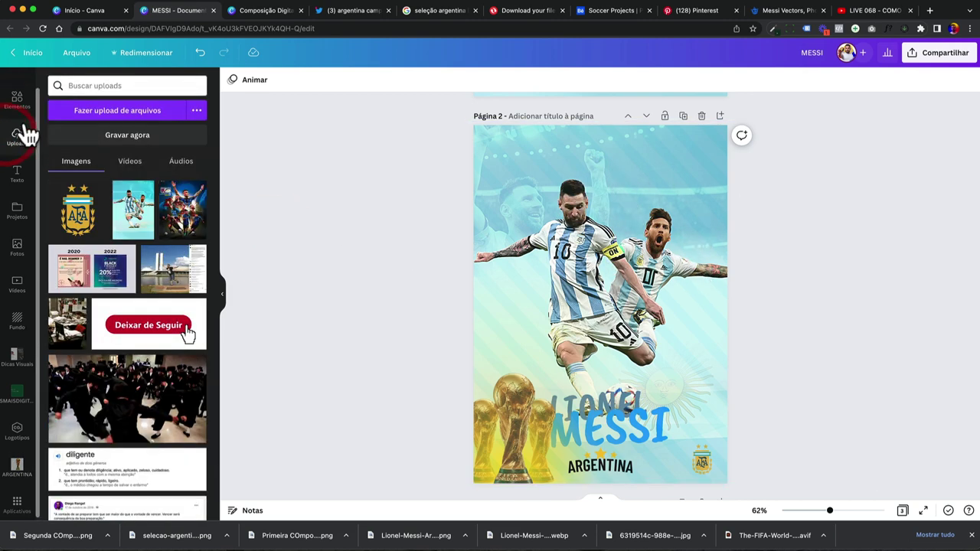
left_click(16, 98)
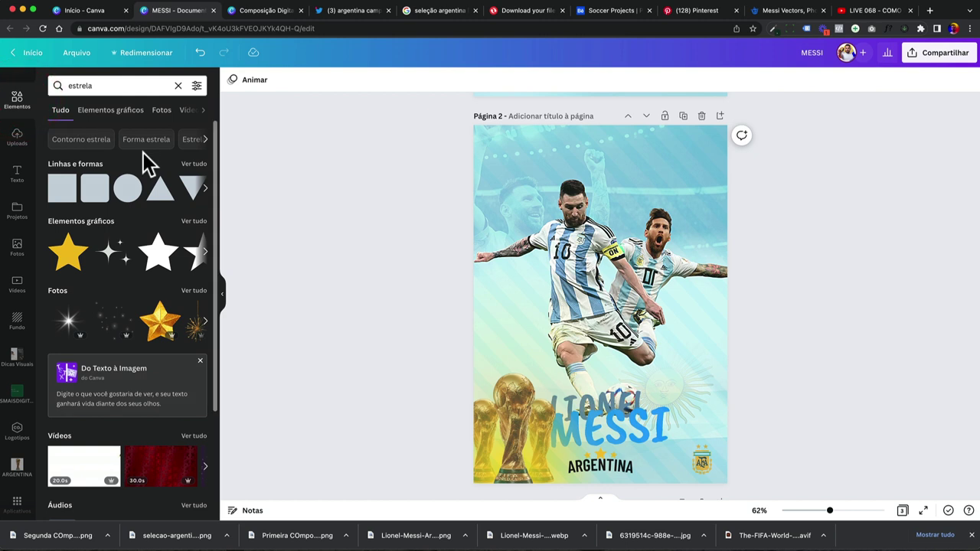
scroll(158, 306, "down", 3)
scroll(158, 306, "up", 3)
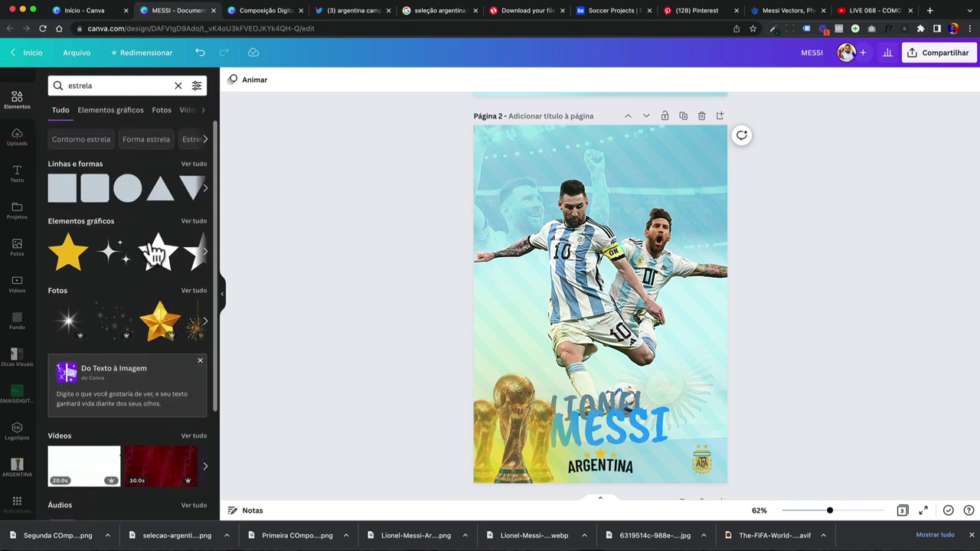
double_click(116, 86)
type("star")
key("Return")
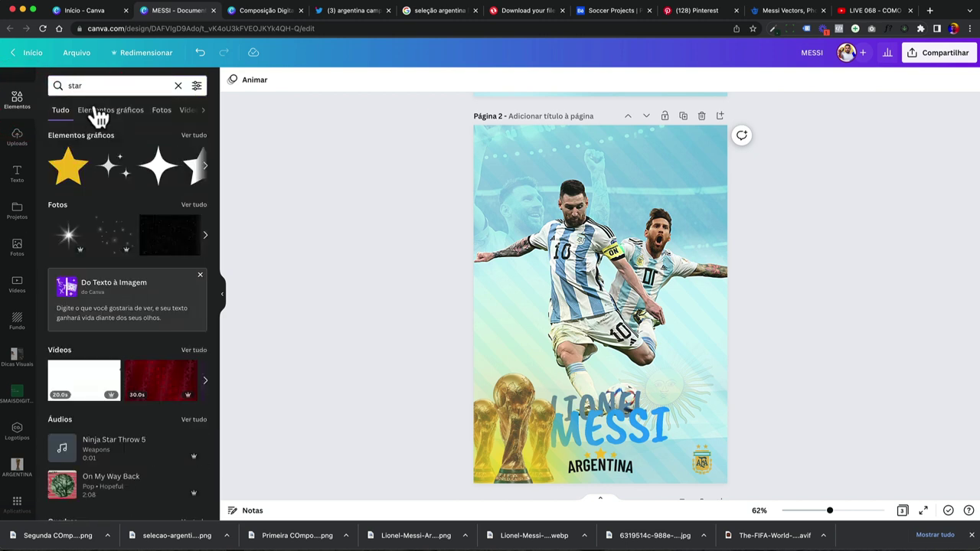
Refine the element search to "star texture" and browse only the graphics for a suitable texture
left_click(110, 85)
type("tes")
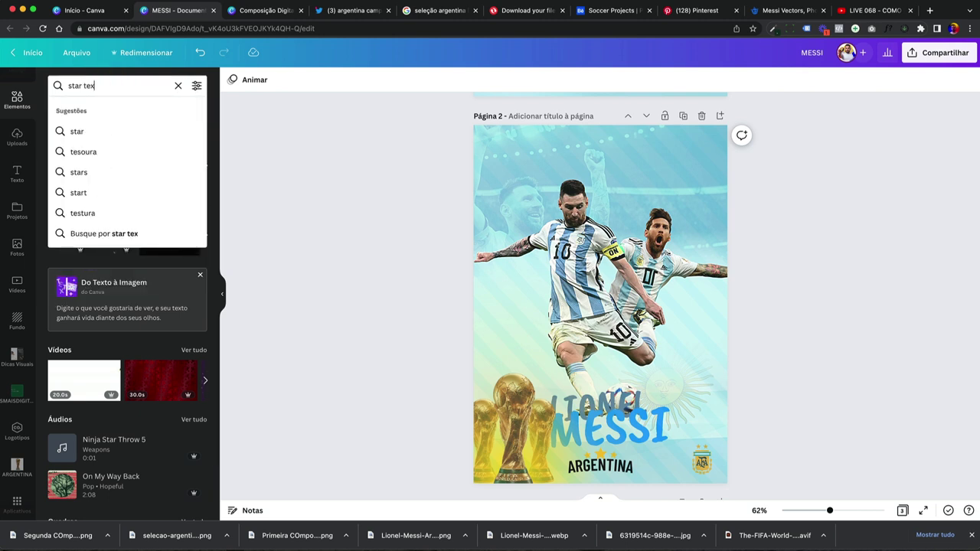
type("ture")
key("Return")
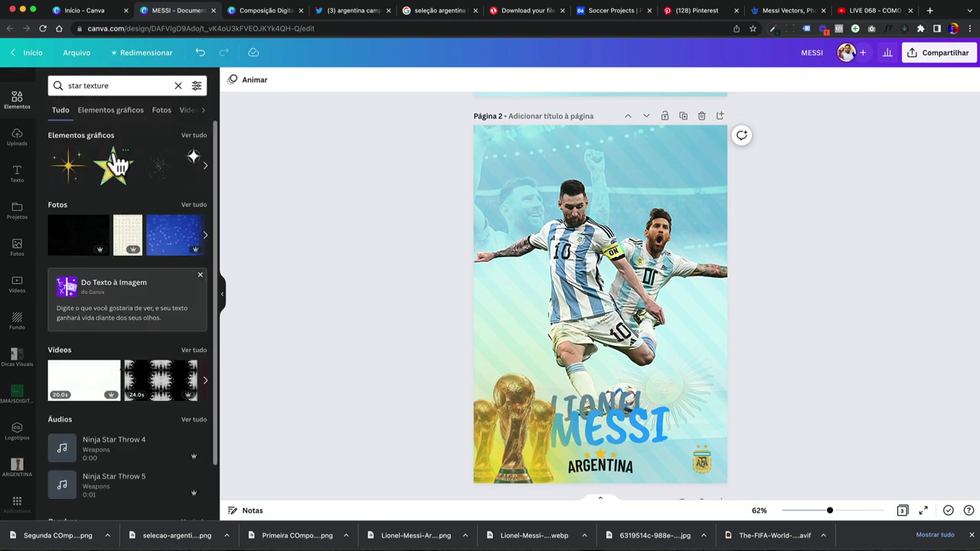
left_click(111, 111)
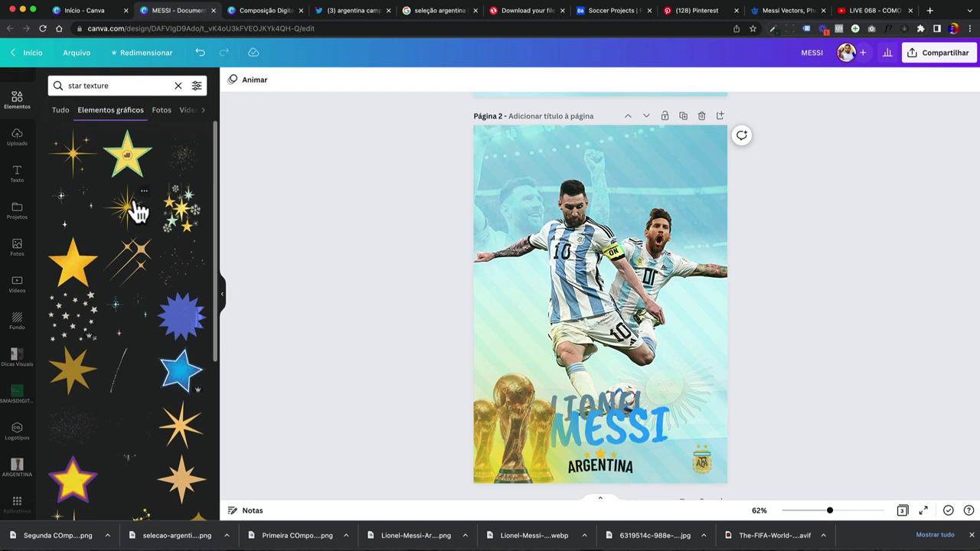
scroll(135, 212, "down", 5)
scroll(138, 212, "down", 8)
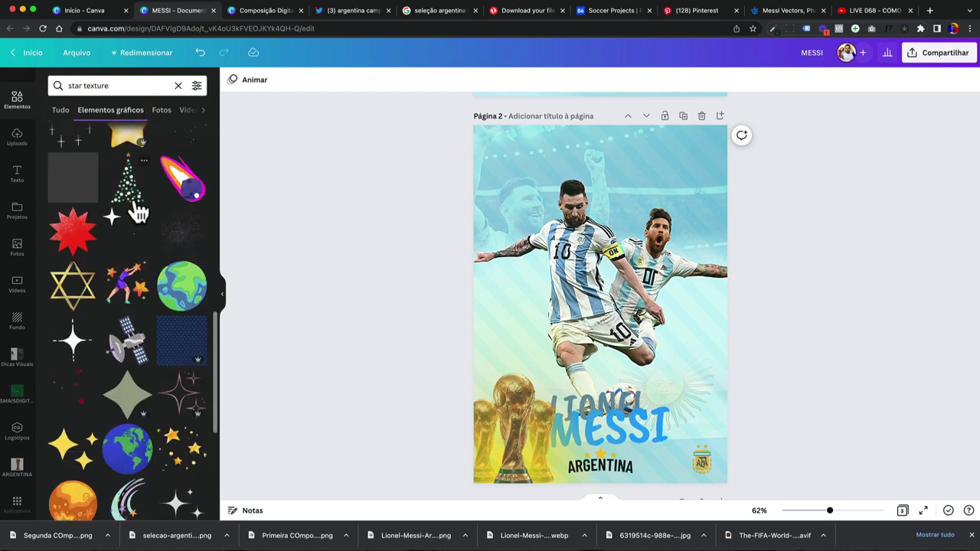
scroll(141, 206, "down", 2)
Switch to the "Composição Digital 02" design and open the image details of the splatter texture on page 2
left_click(272, 11)
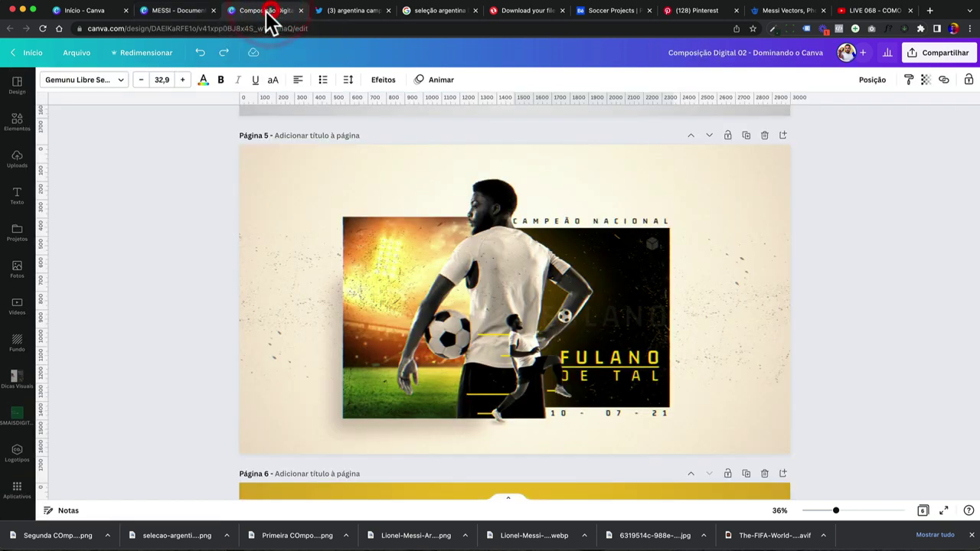
left_click(302, 272)
scroll(402, 281, "down", 3)
scroll(403, 292, "up", 10)
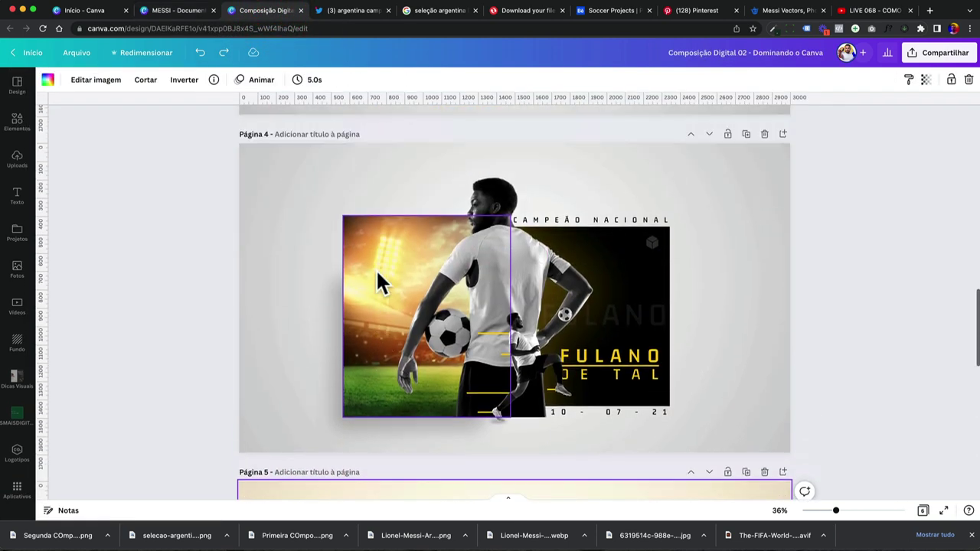
scroll(317, 260, "up", 3)
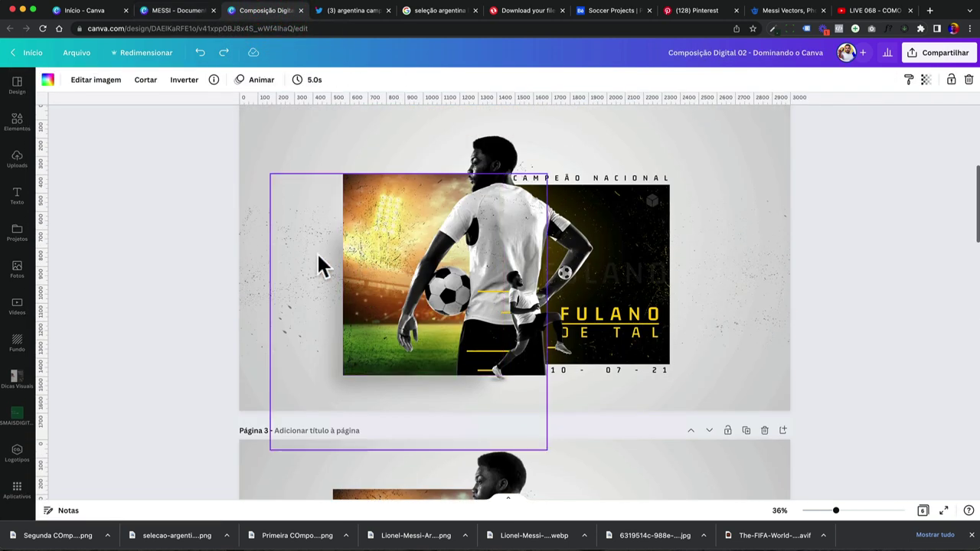
left_click(314, 257)
scroll(349, 245, "up", 1)
left_click(189, 80)
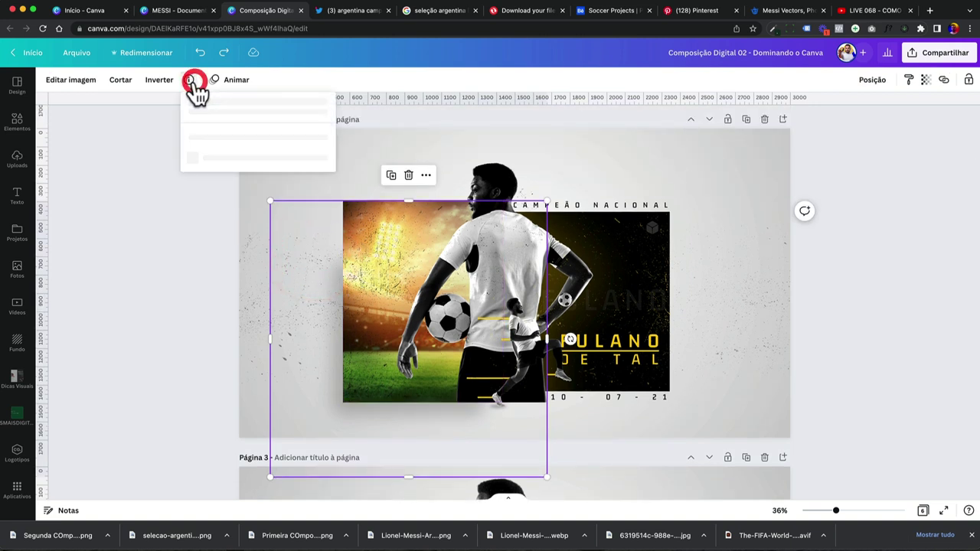
Select the ink splatter over the stadium photo on page 2, shift it slightly and view its image details
left_click(245, 304)
left_click(376, 234)
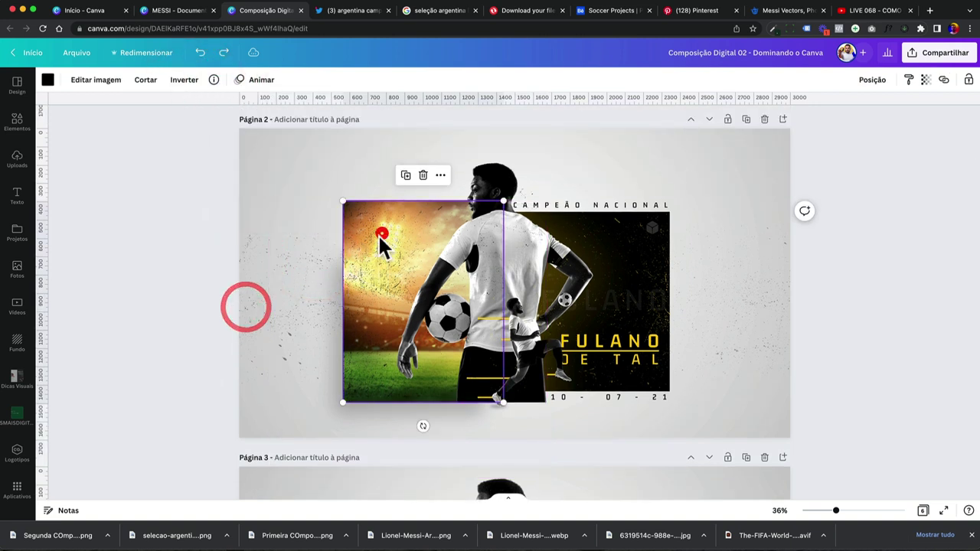
left_click_drag(378, 234, 383, 272)
left_click(213, 80)
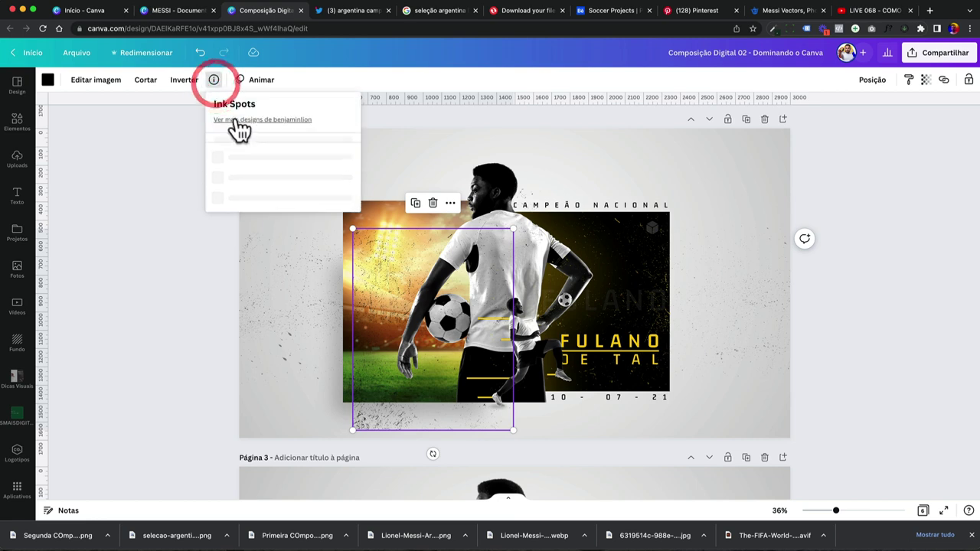
left_click(150, 206)
Return to the "MESSI" design and search the graphics for "ink texture"
left_click(160, 10)
left_click(120, 84)
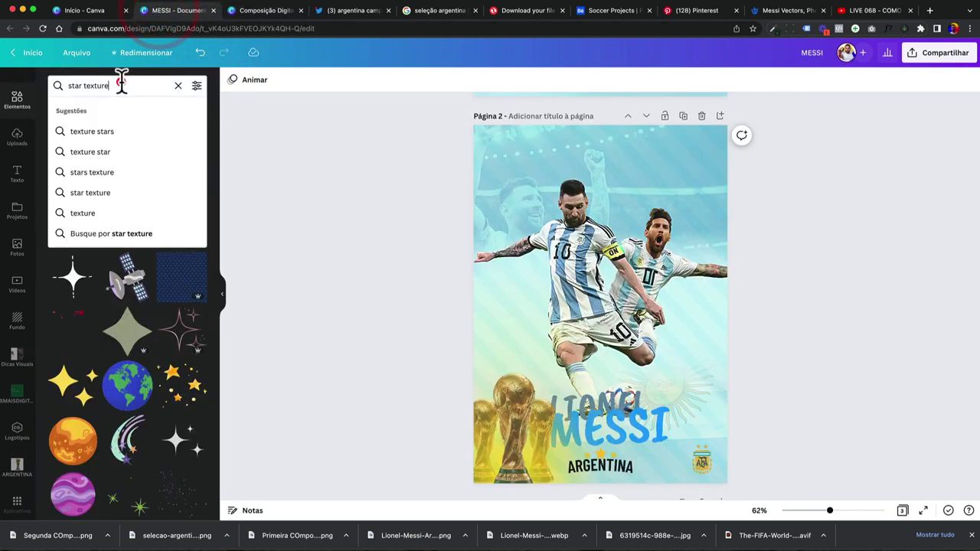
left_click(121, 84)
left_click(87, 85)
left_click(63, 84)
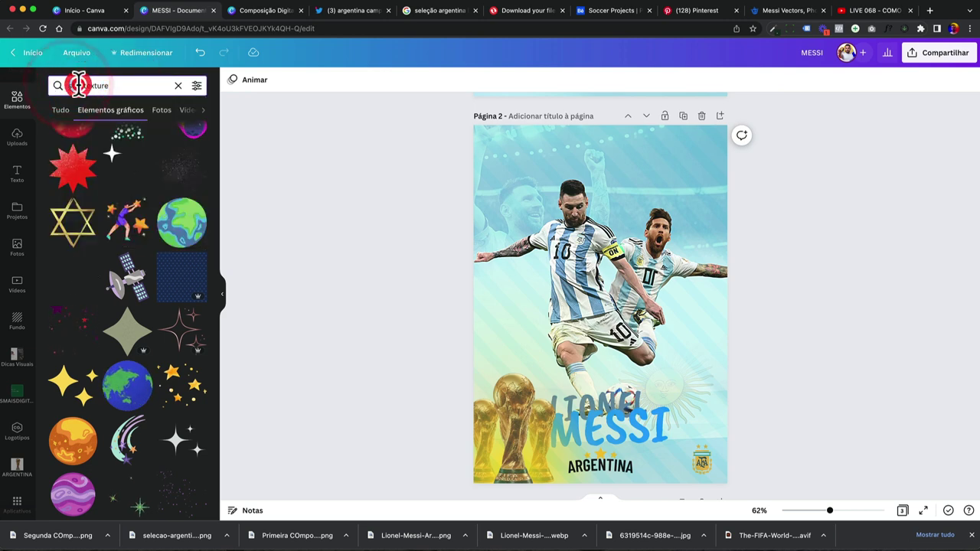
double_click(78, 85)
type("ink")
key("Return")
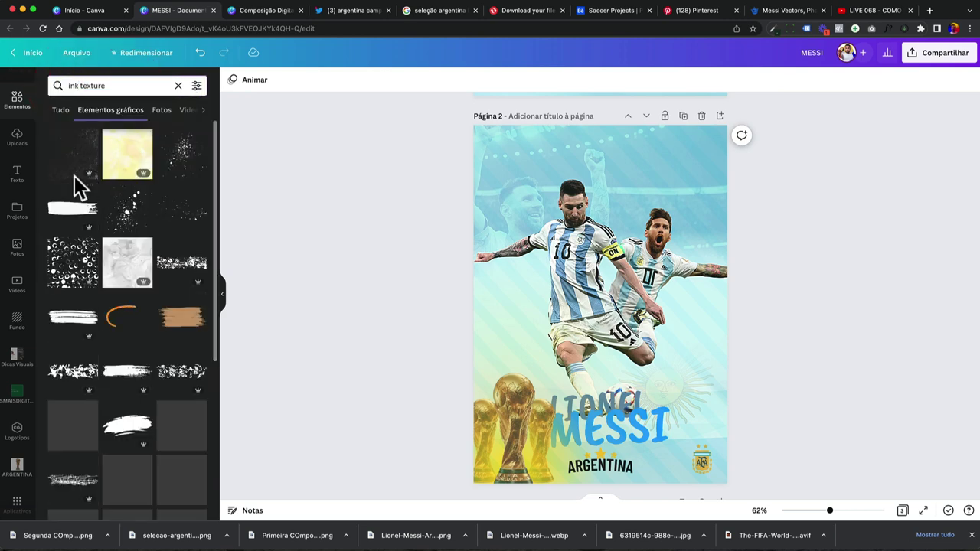
Add the first black ink-spot texture to page 2 and enlarge it to cover the whole poster
left_click(77, 175)
left_click_drag(875, 485, 744, 475)
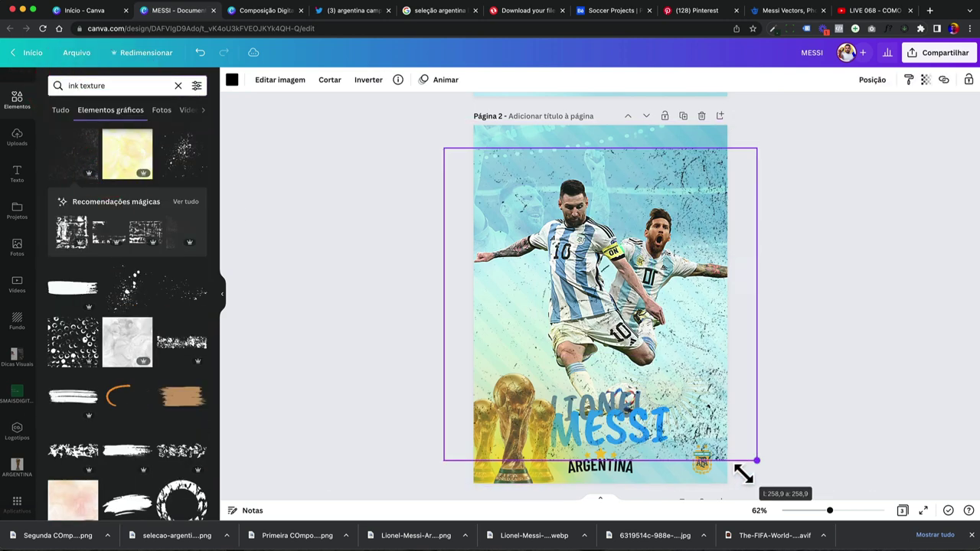
left_click_drag(712, 394, 705, 417)
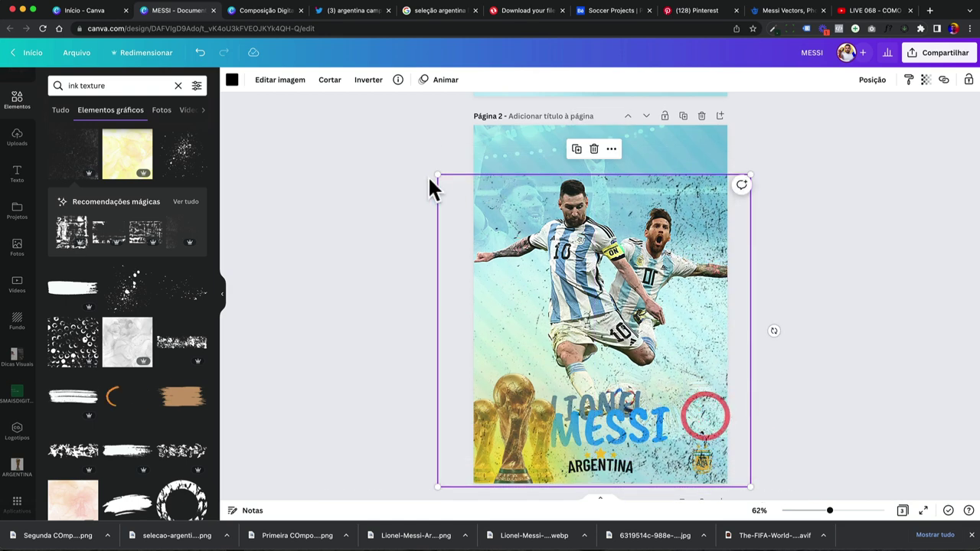
left_click_drag(433, 178, 371, 100)
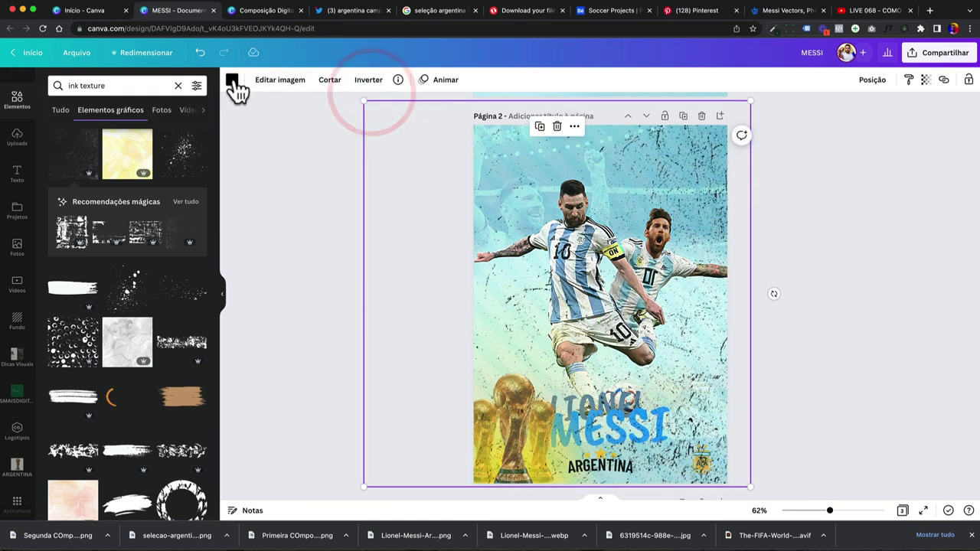
Recolour the ink texture with the document's bright blue, change it to the grey-blue document colour and deselect it
left_click(232, 81)
left_click(119, 138)
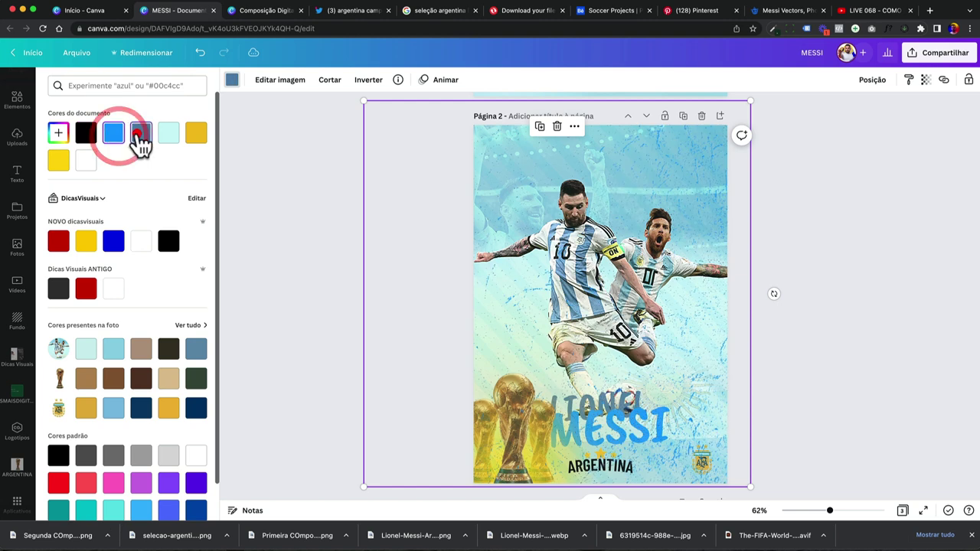
left_click(142, 137)
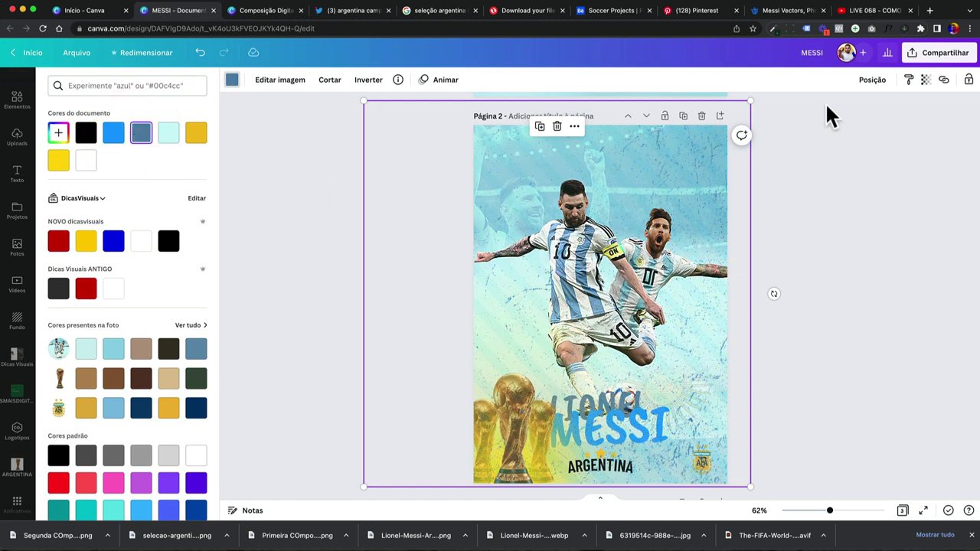
left_click(368, 84)
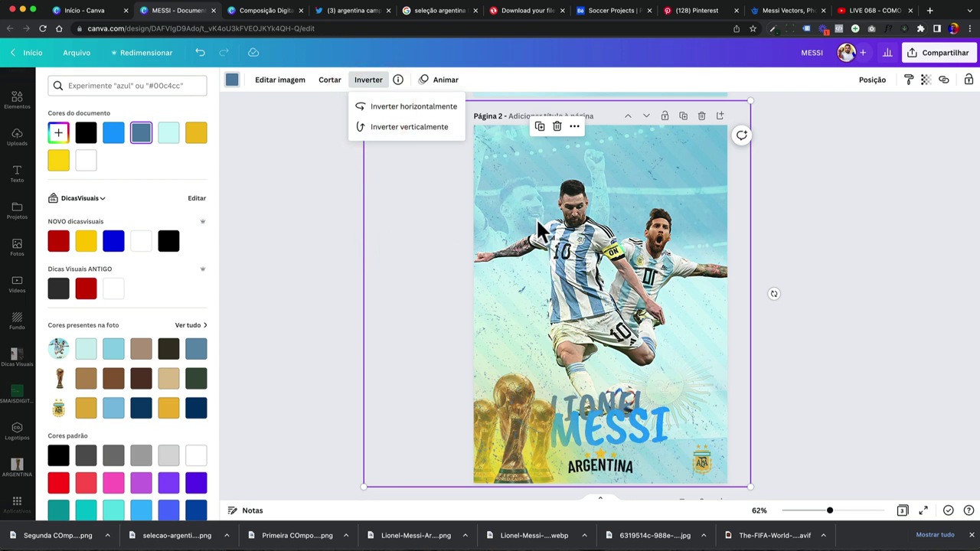
left_click(809, 252)
left_click(461, 155)
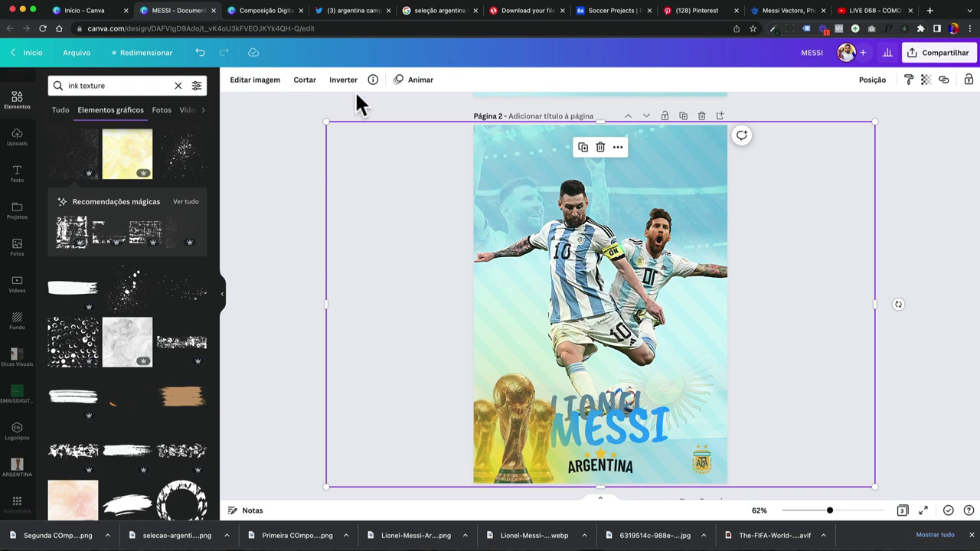
left_click(350, 81)
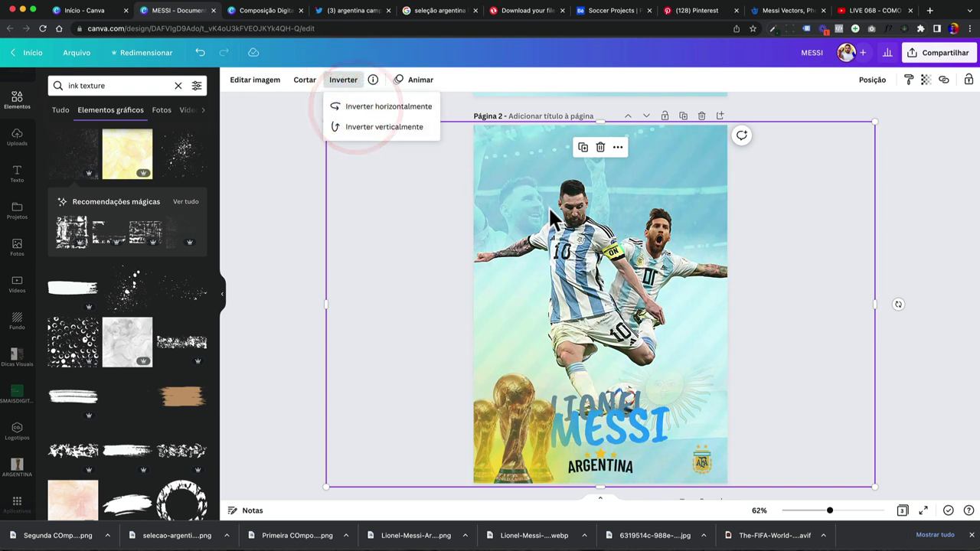
left_click(429, 407)
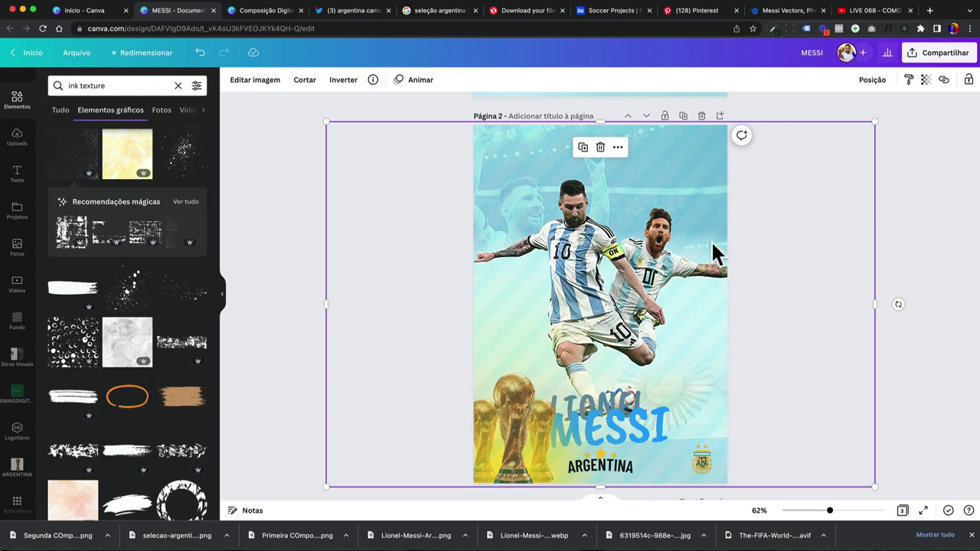
left_click(296, 275)
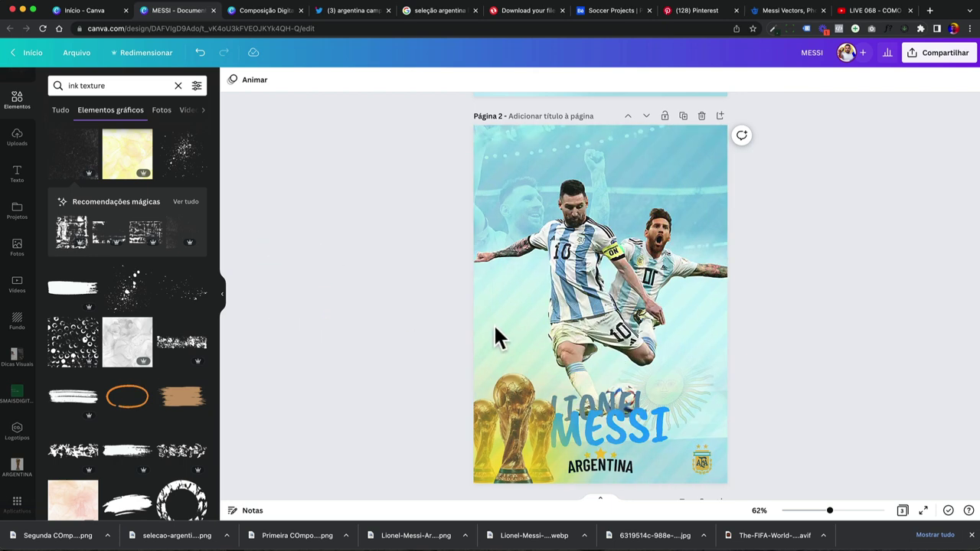
Download only page 2 as a PNG and save it in the _ARGENTINA folder as "Terceira Composição.png"
left_click(935, 52)
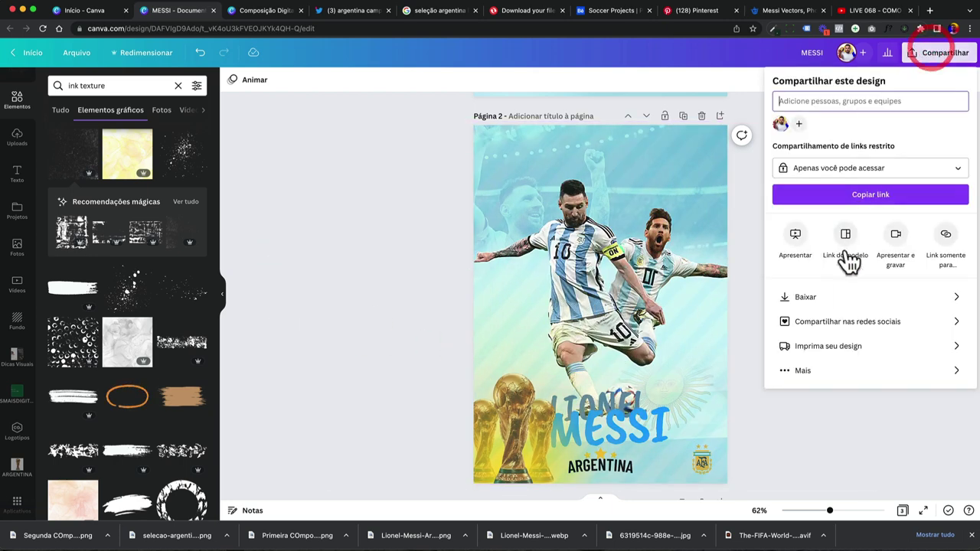
left_click(834, 295)
left_click(807, 234)
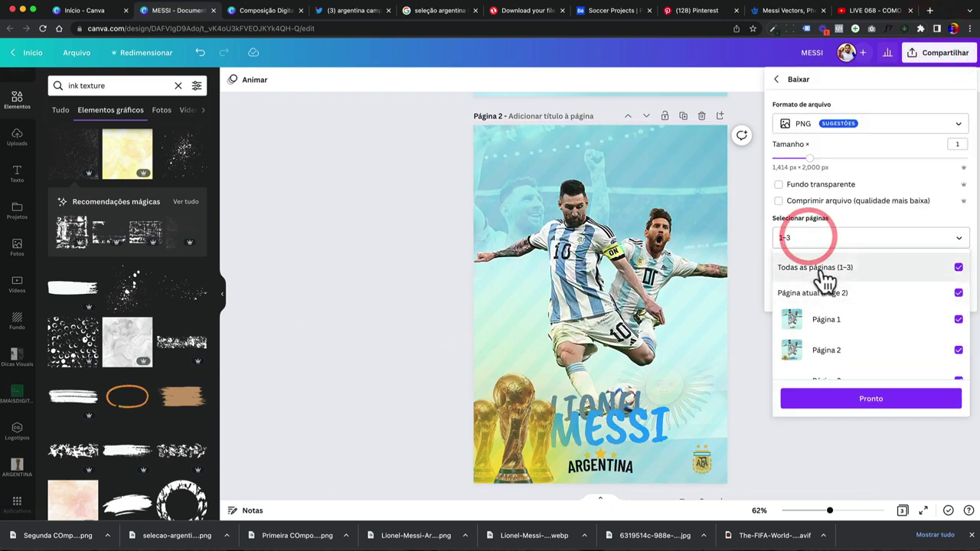
left_click(816, 268)
left_click(816, 350)
left_click(820, 394)
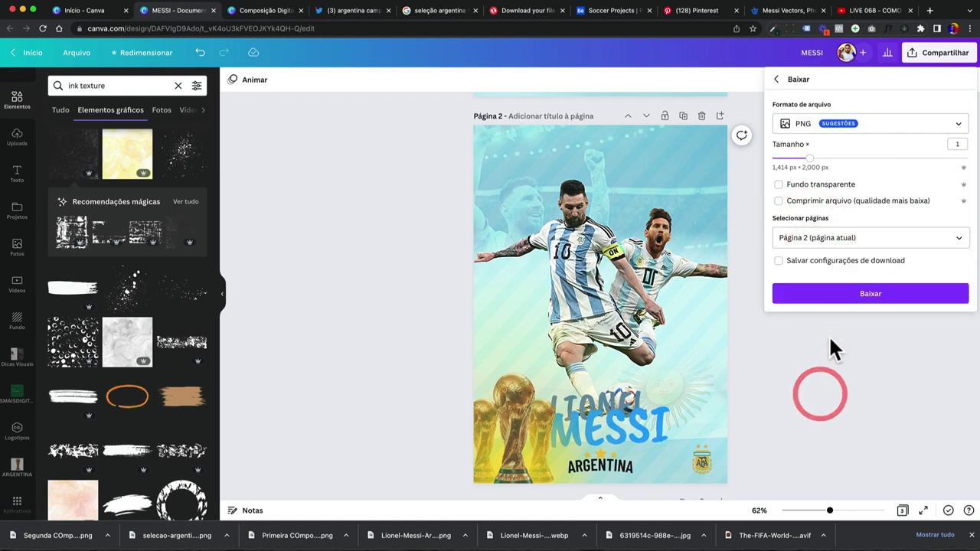
left_click(835, 299)
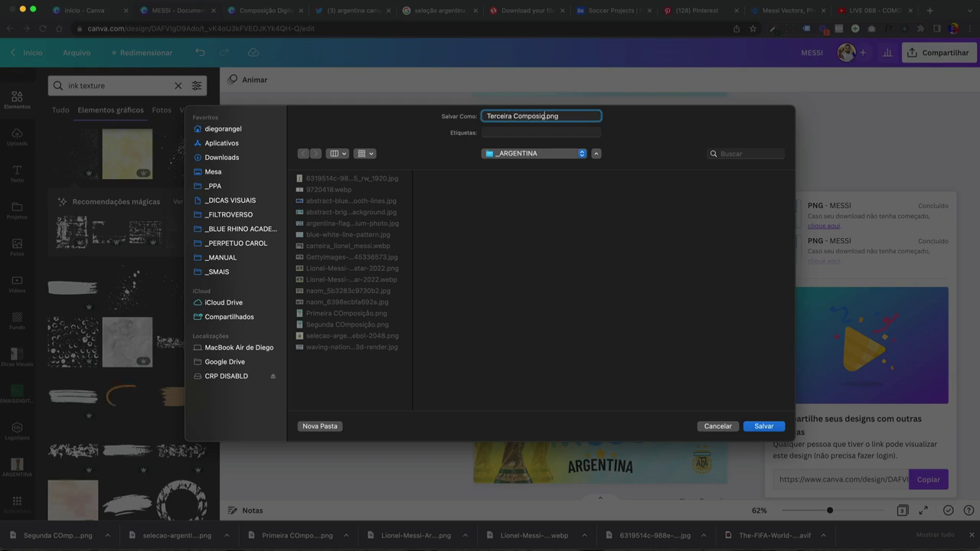
key("Return")
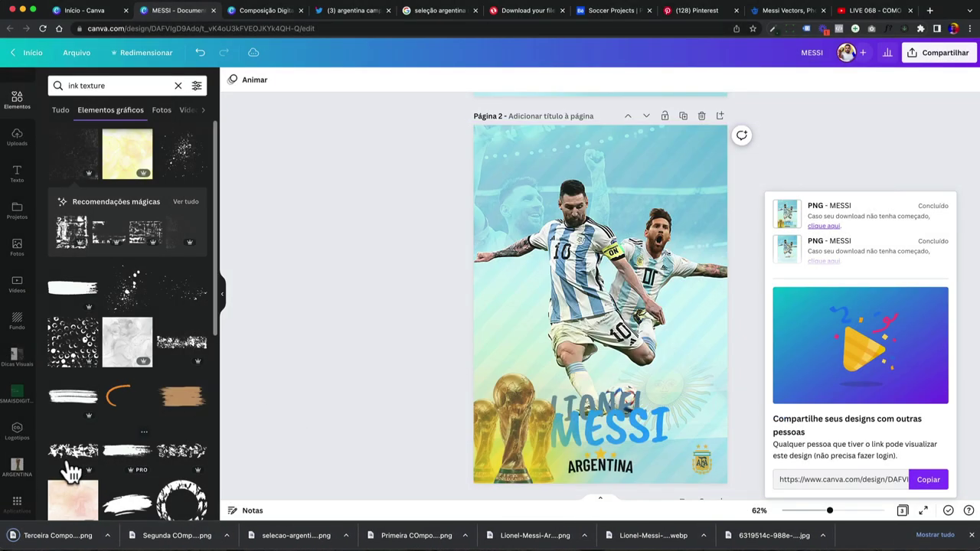
Upload the exported third composition PNG into the ARGENTINA project folder
left_click(16, 468)
left_click_drag(58, 535, 125, 277)
Add a blank page after page 2 and set the newly uploaded composition image as its background
scroll(718, 114, "up", 5)
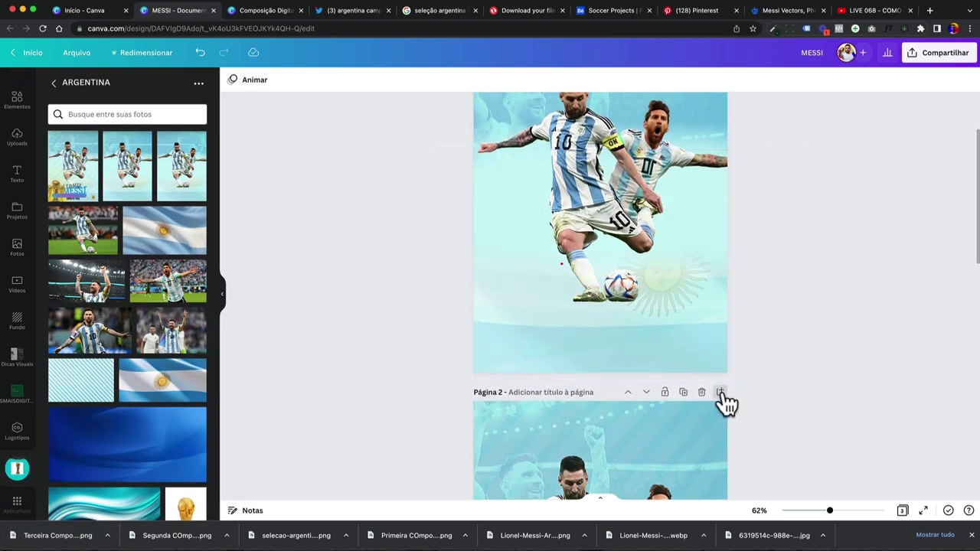
left_click(719, 392)
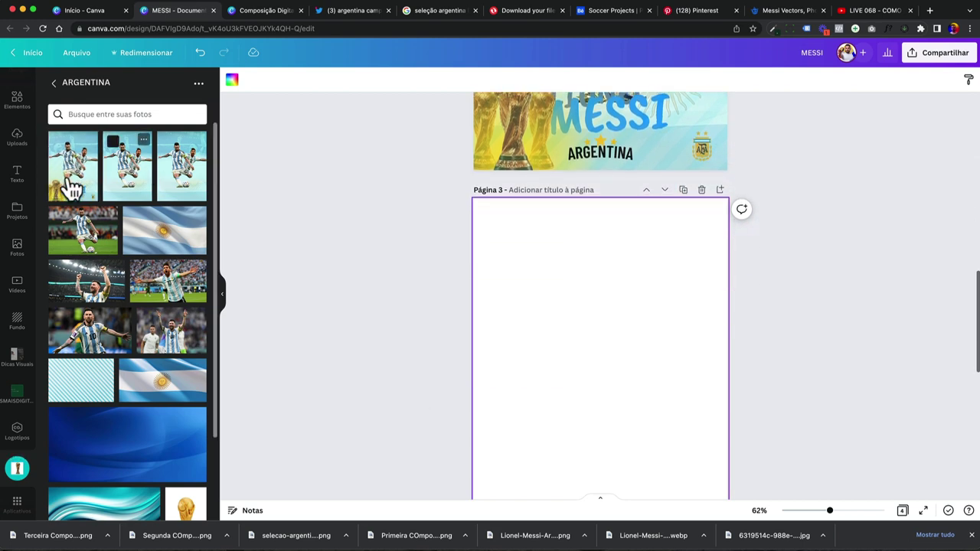
left_click_drag(72, 186, 466, 239)
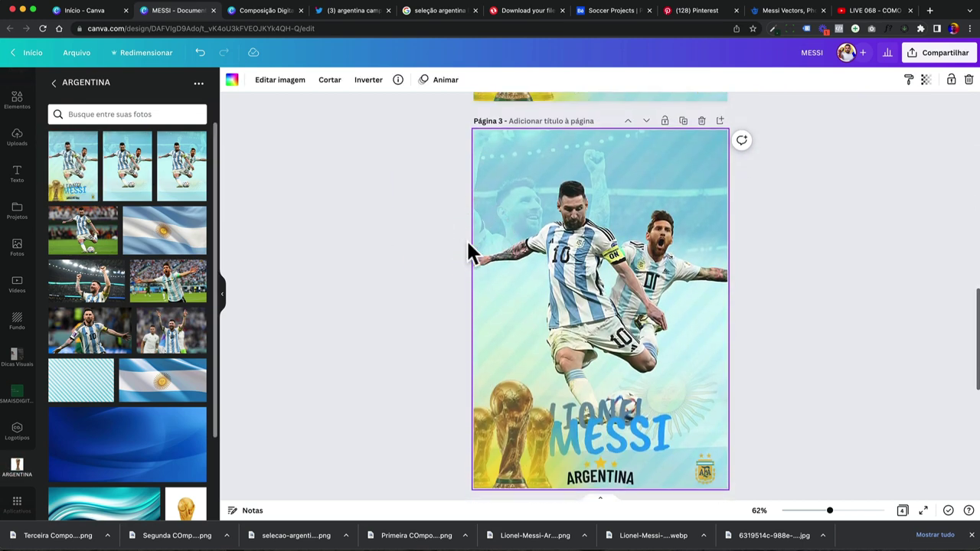
Open the full list of Fotogênico filters for the page 3 background image
left_click(281, 83)
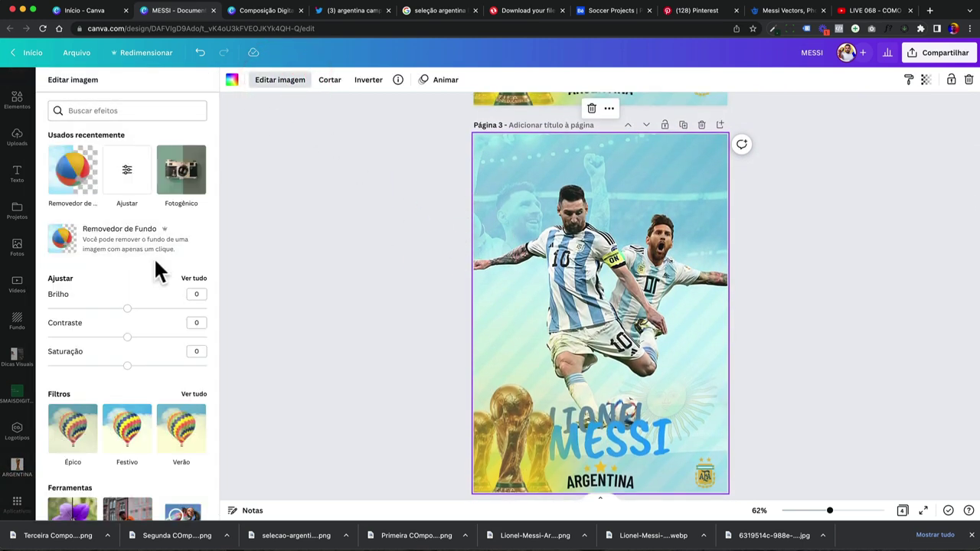
scroll(154, 258, "down", 5)
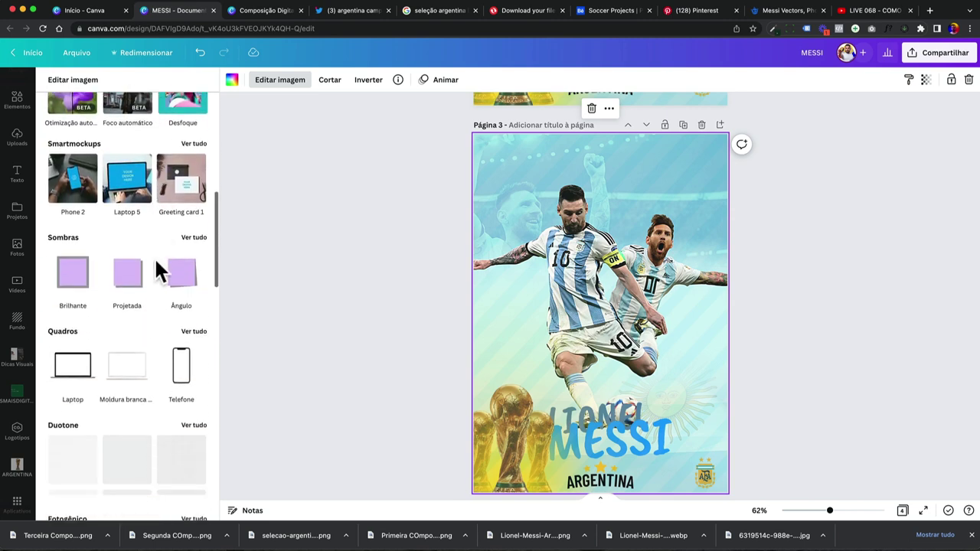
scroll(154, 260, "down", 4)
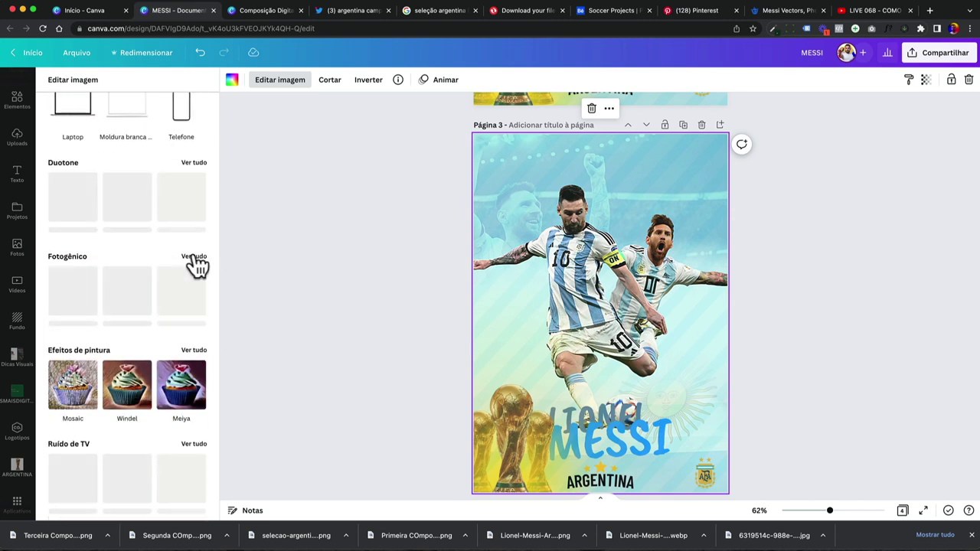
left_click(194, 257)
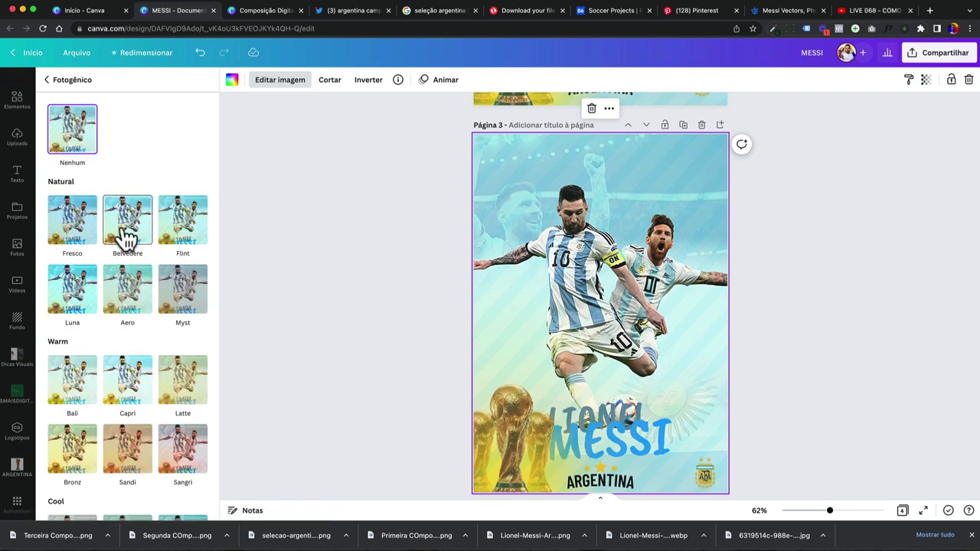
Try the Belvedere, Flint, Aero, Luna, Bali and Capri filters on the page 3 background
left_click(127, 229)
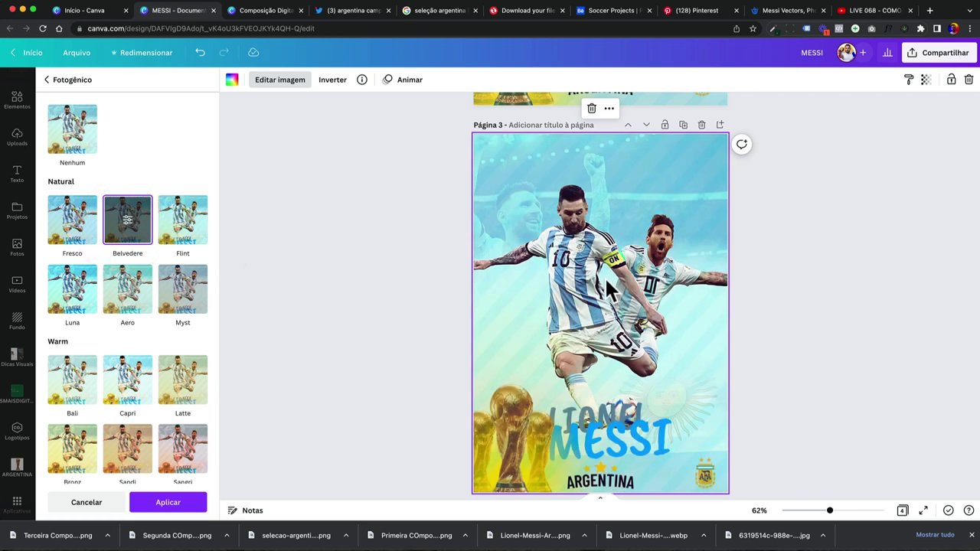
left_click(184, 226)
scroll(176, 257, "down", 2)
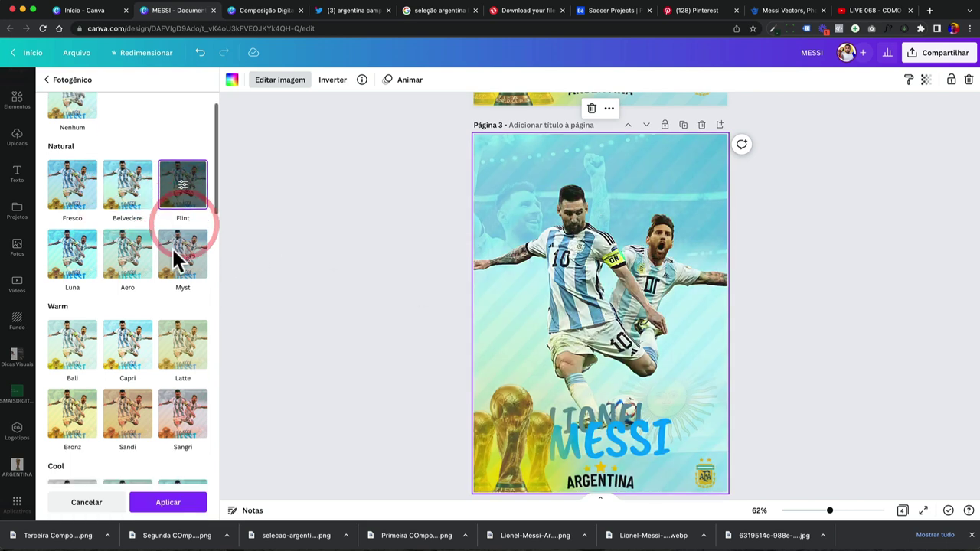
left_click(127, 255)
left_click(79, 256)
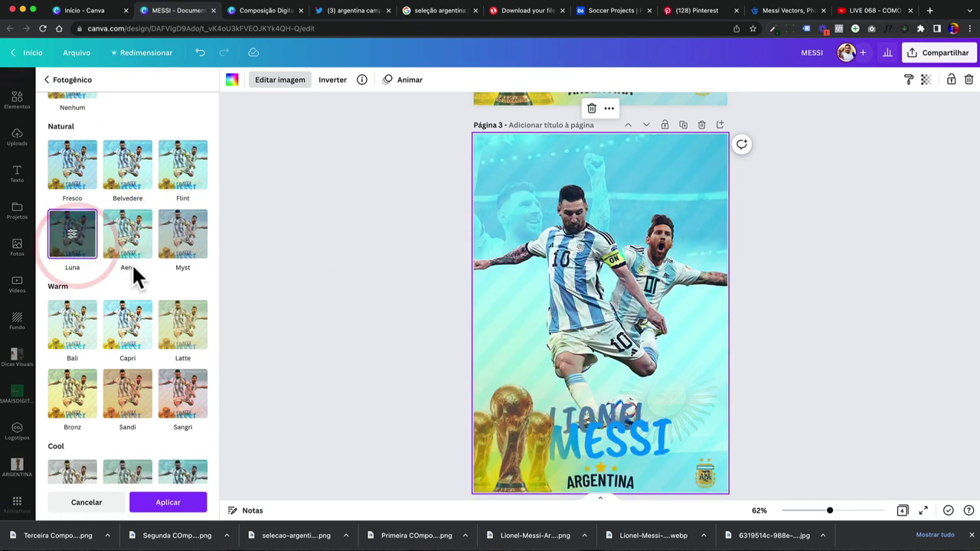
scroll(132, 272, "down", 1)
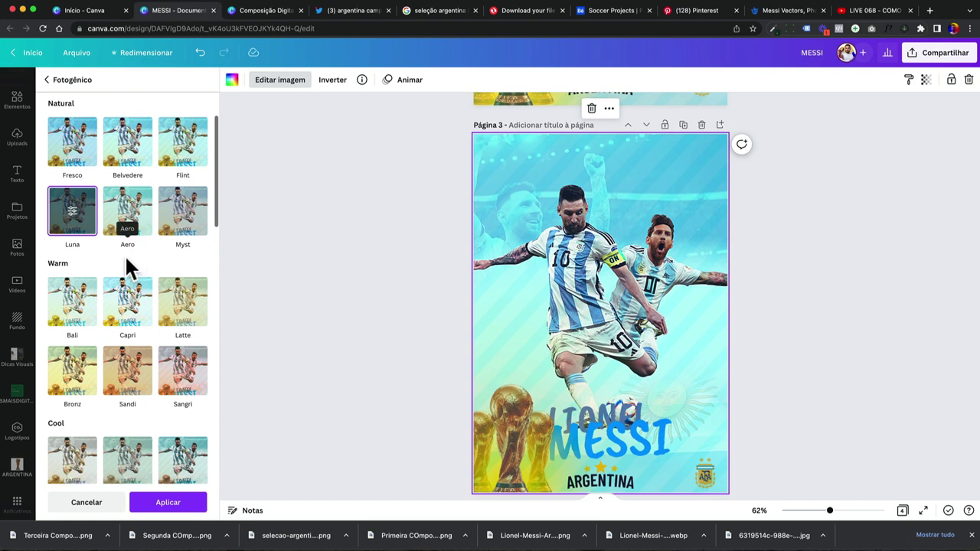
left_click(87, 315)
left_click(127, 314)
scroll(131, 314, "down", 7)
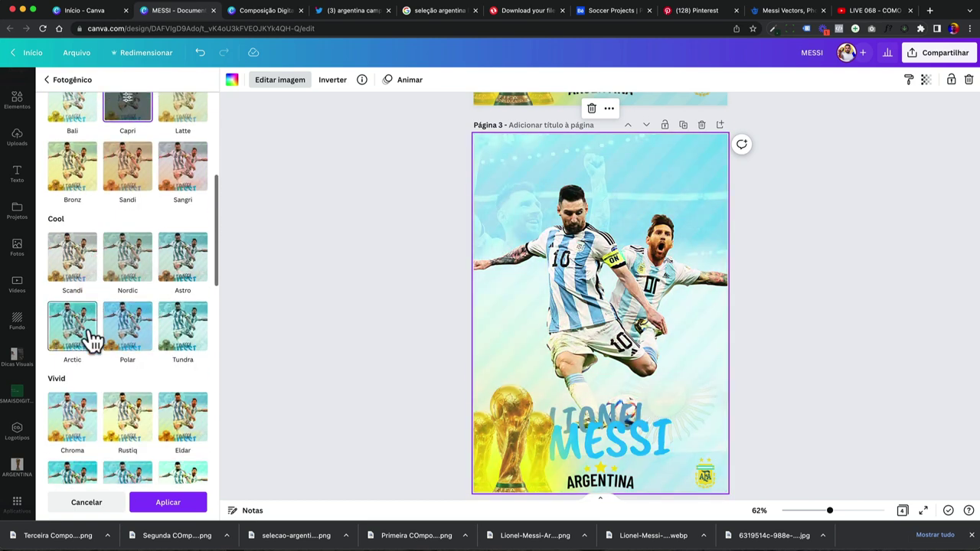
Try the Cool filters Arctic, Polar and Tundra and the Vivid filter Rustiq on the background image
left_click(92, 340)
left_click(120, 332)
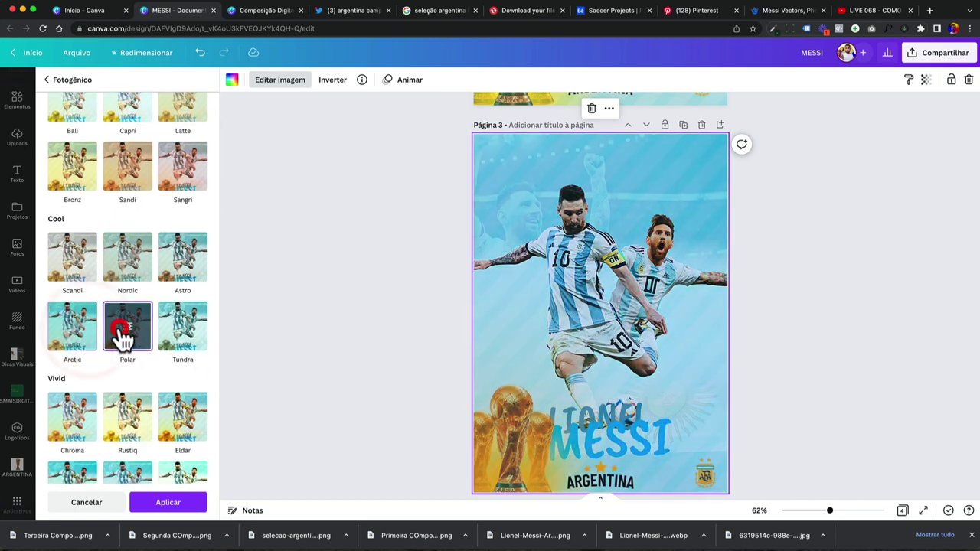
left_click(176, 336)
scroll(170, 331, "down", 3)
left_click(121, 358)
Try the Tundra filter, and apply the Vivid filter Eldar at about half intensity to the page 3 background image
left_click(183, 354)
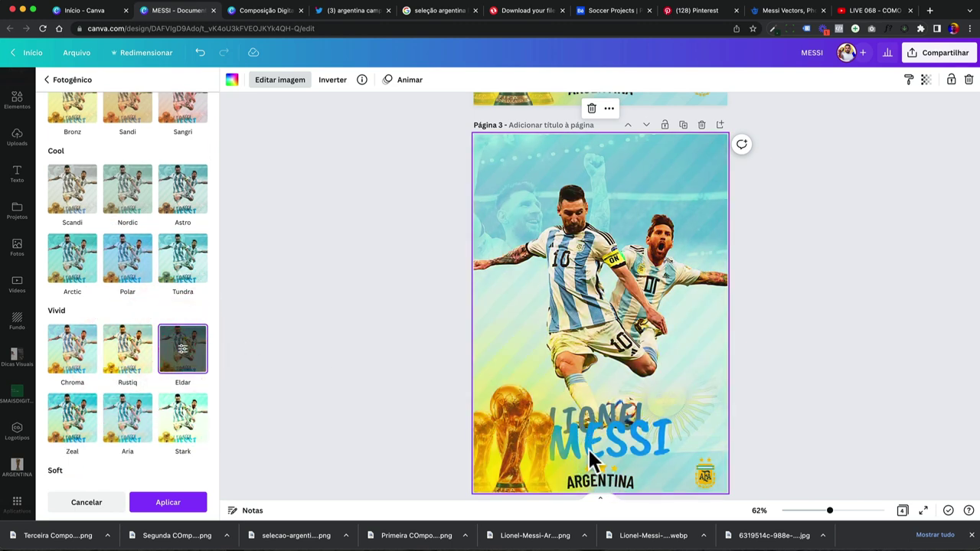
left_click(183, 348)
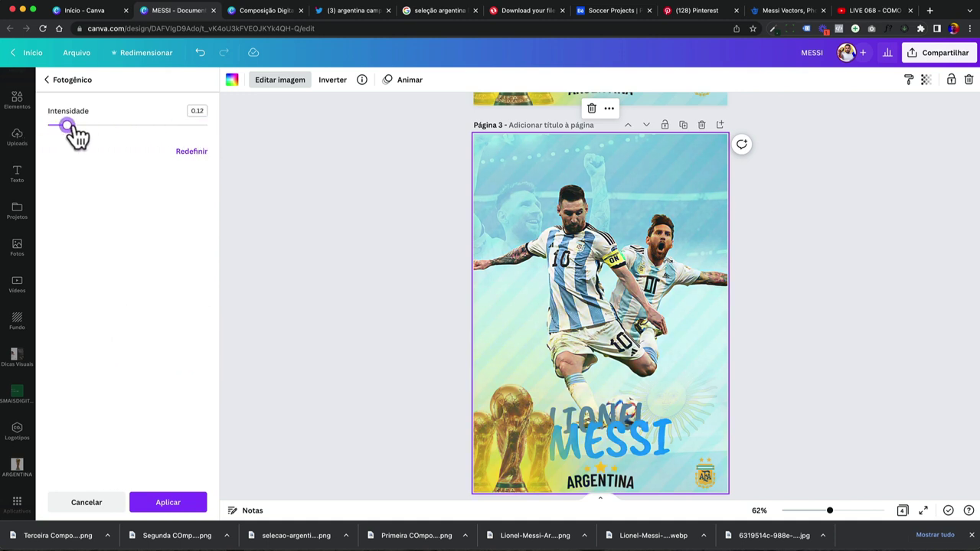
left_click(197, 110)
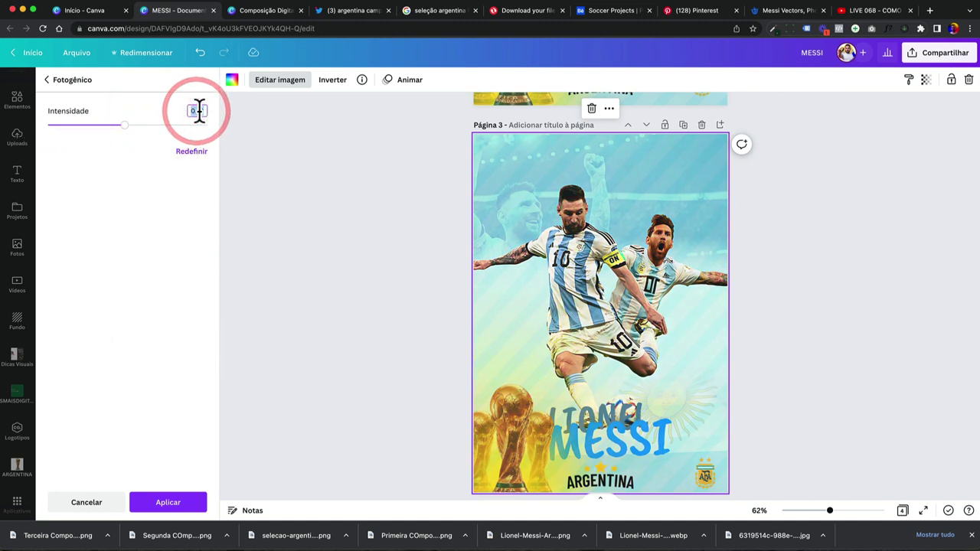
left_click(174, 507)
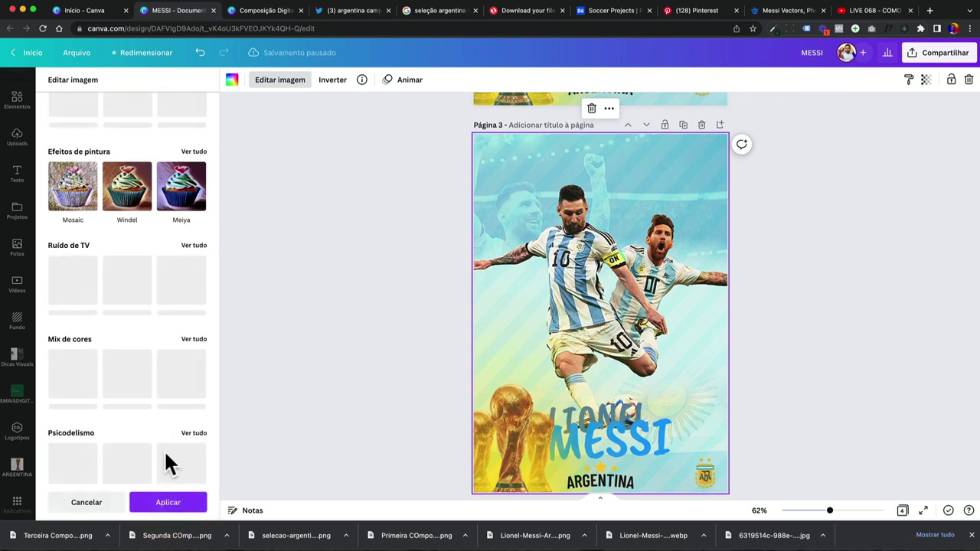
left_click(168, 505)
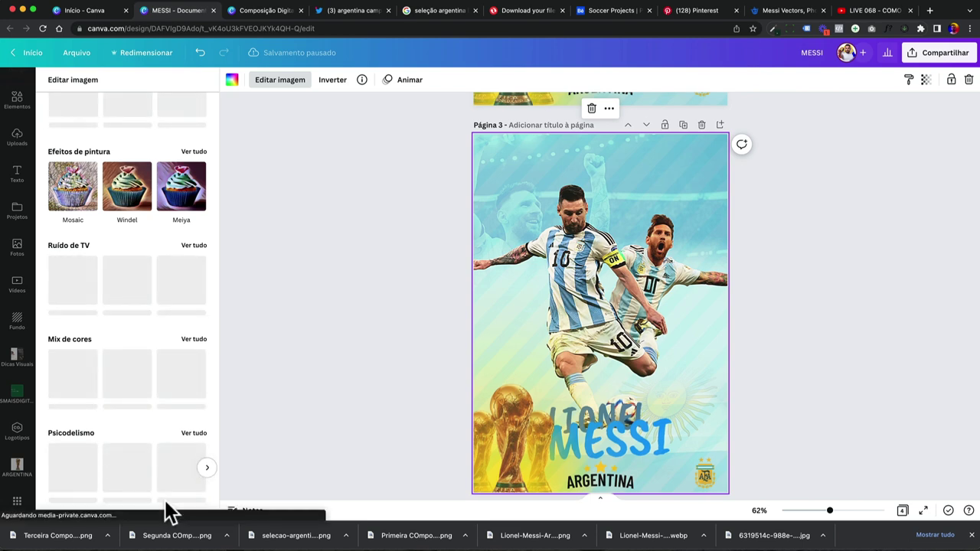
Browse the remaining image effects and preview the Tubo effect from Ruído de TV on the page 3 background
scroll(164, 311, "up", 2)
scroll(164, 314, "down", 5)
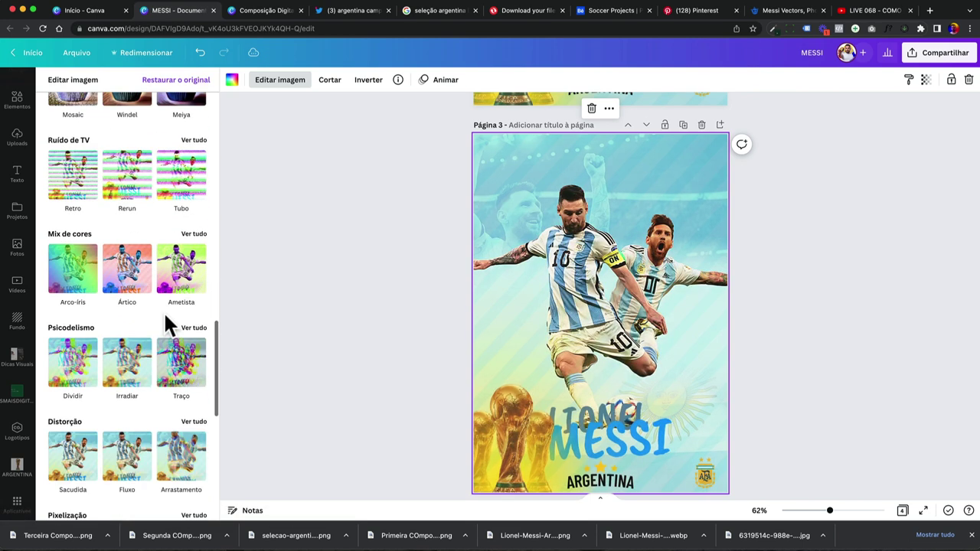
scroll(164, 313, "down", 1)
scroll(163, 311, "down", 3)
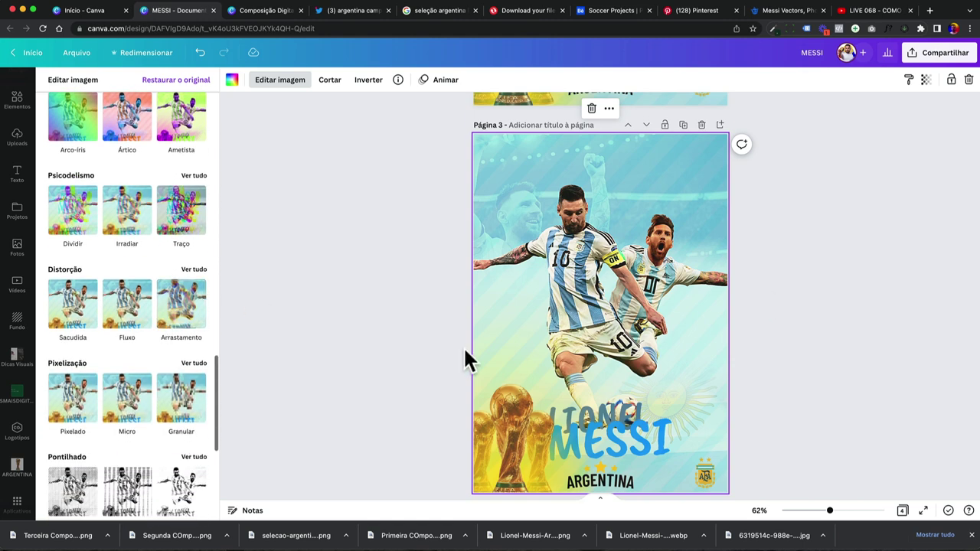
scroll(129, 285, "down", 8)
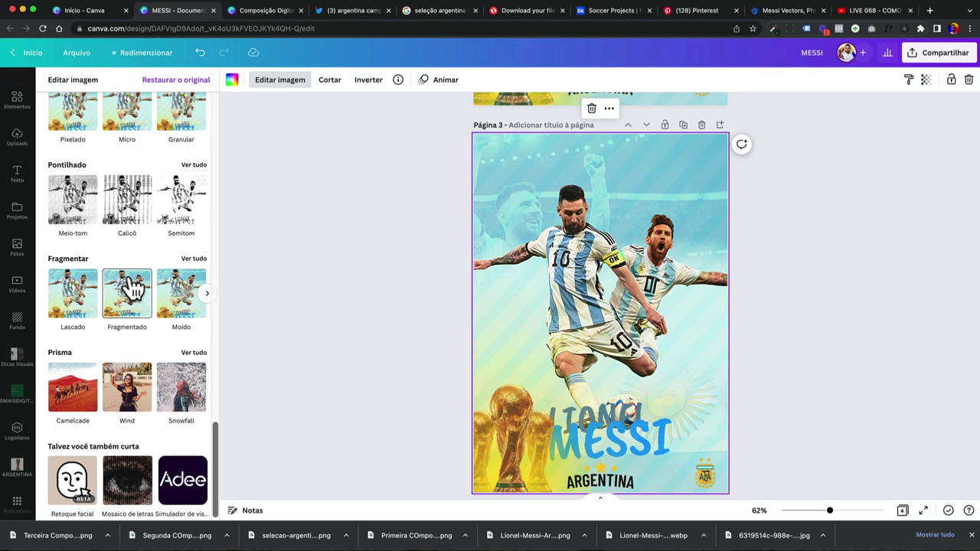
scroll(132, 287, "up", 8)
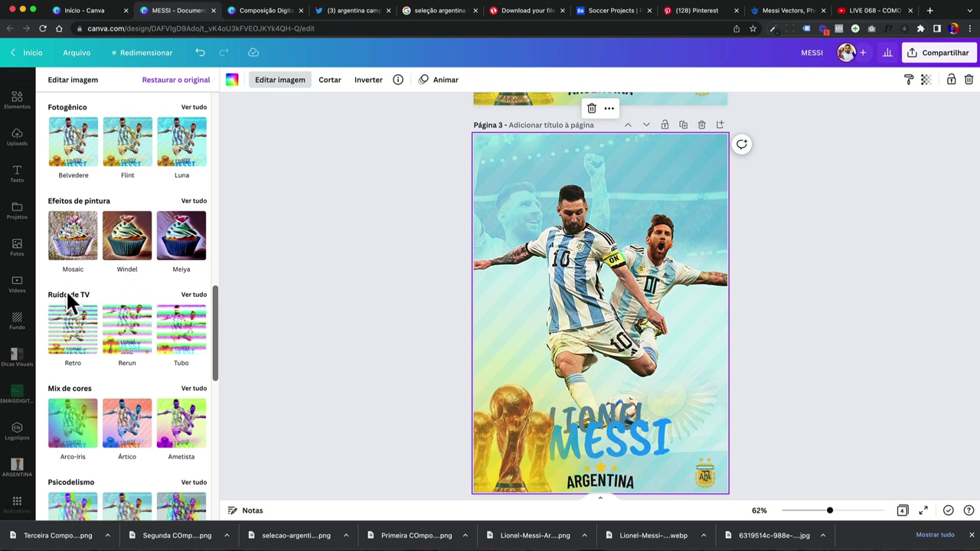
left_click(192, 296)
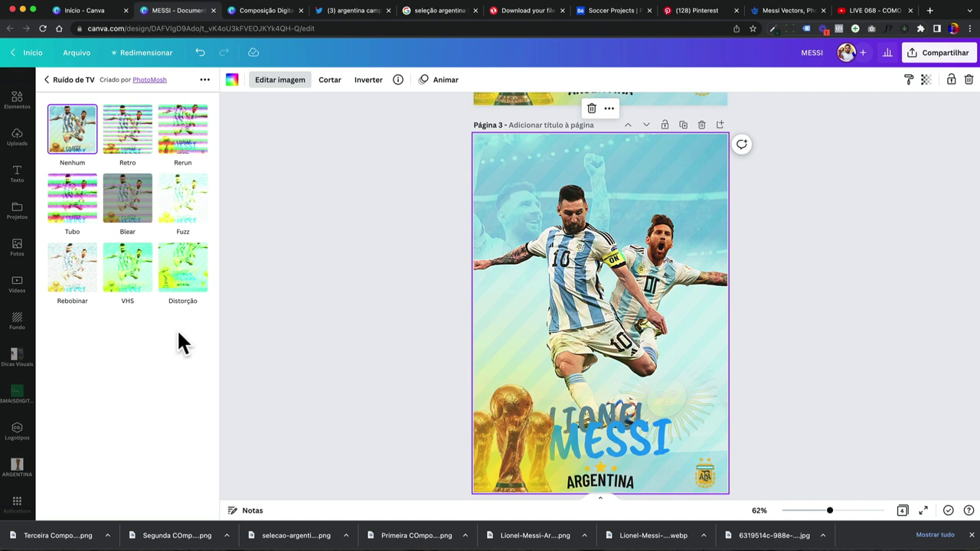
left_click(70, 198)
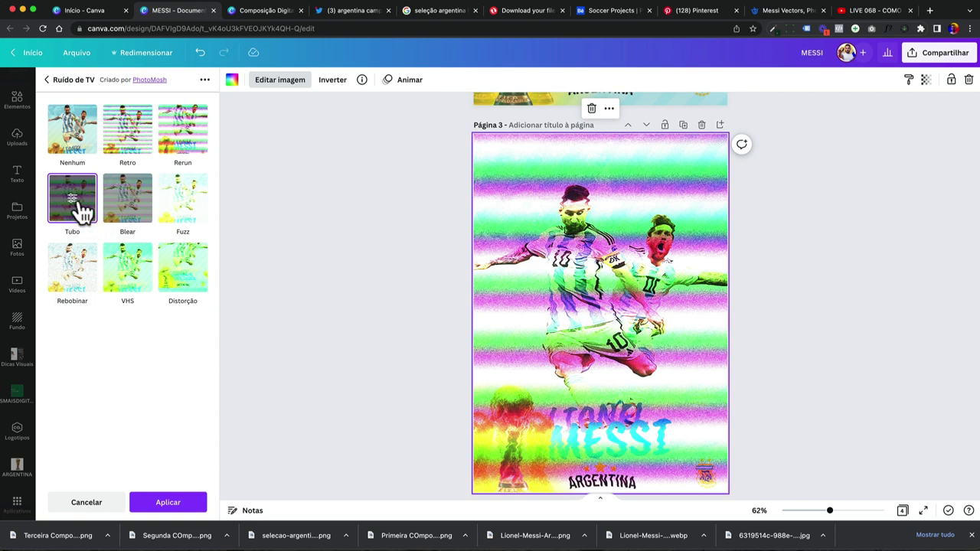
Try the Tubo effect with Distorção grossa and Distorção fina at 0.1, Contagem and Número de linhas at 0, and discard it
left_click(73, 199)
left_click_drag(108, 144, 47, 144)
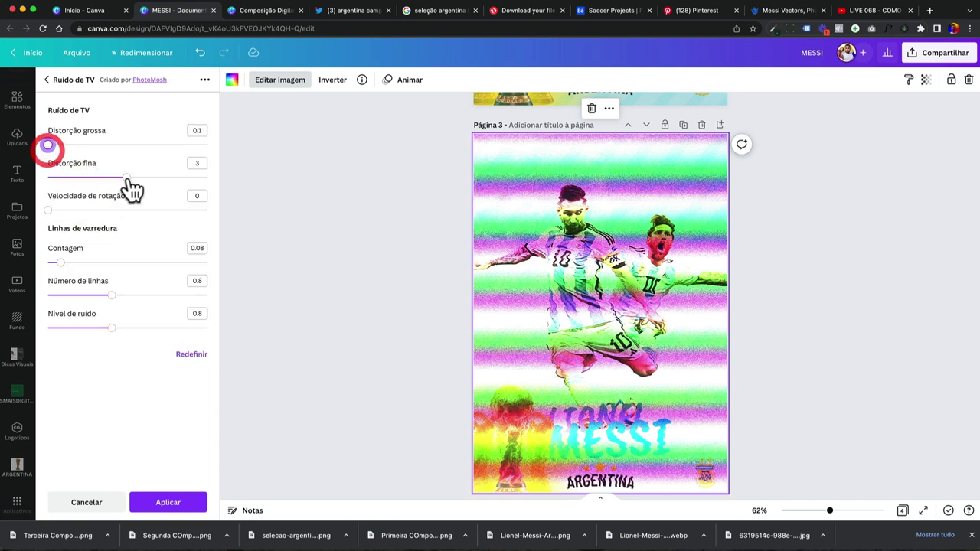
left_click_drag(127, 177, 48, 177)
left_click_drag(61, 263, 23, 269)
left_click_drag(112, 295, 8, 305)
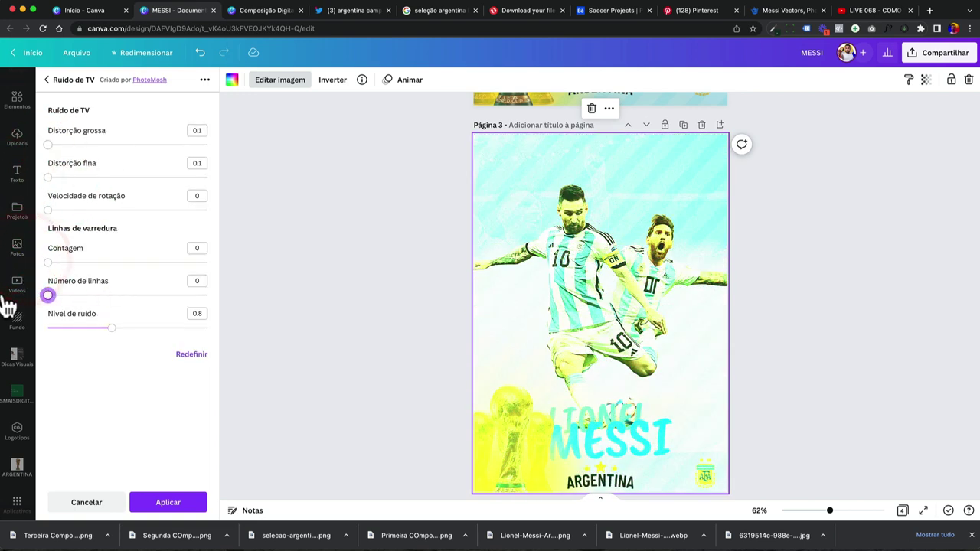
mouse_move(112, 329)
left_mouse_down()
mouse_move(46, 329)
mouse_move(263, 328)
mouse_move(100, 331)
left_mouse_up()
left_click(88, 502)
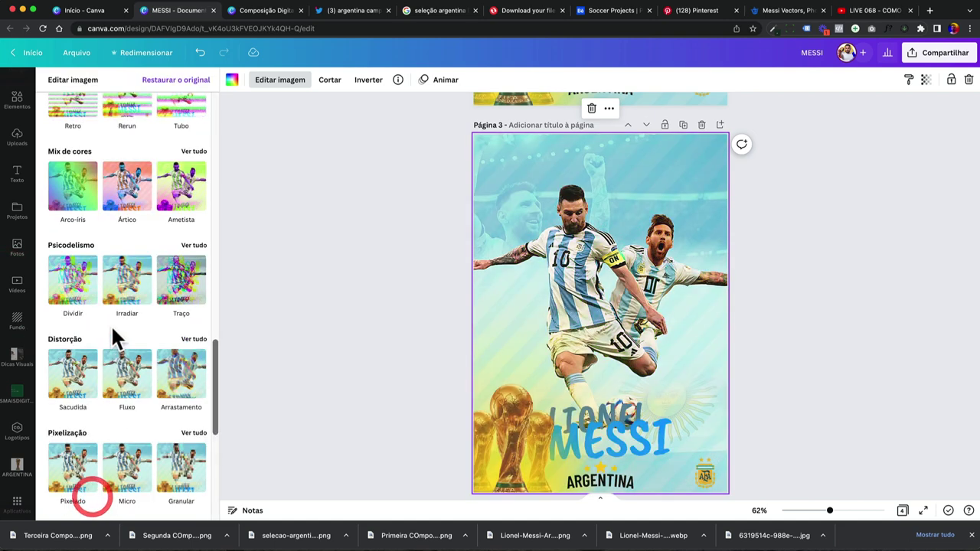
Try the Retro effect from Ruído de TV with both distortions at 0.1, Contagem and Número de linhas at 0, and discard it
scroll(165, 234, "down", 2)
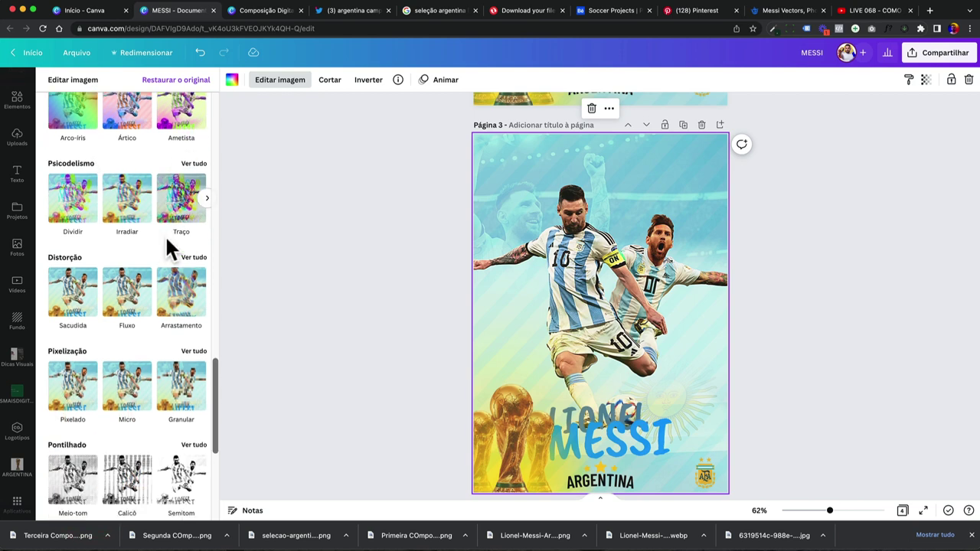
scroll(165, 235, "up", 4)
scroll(171, 238, "up", 2)
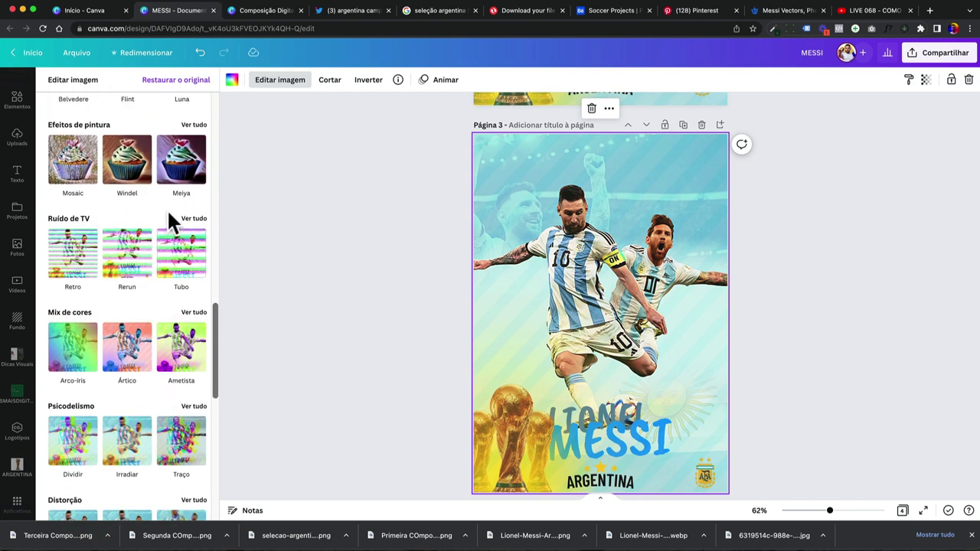
left_click(187, 221)
left_click(127, 146)
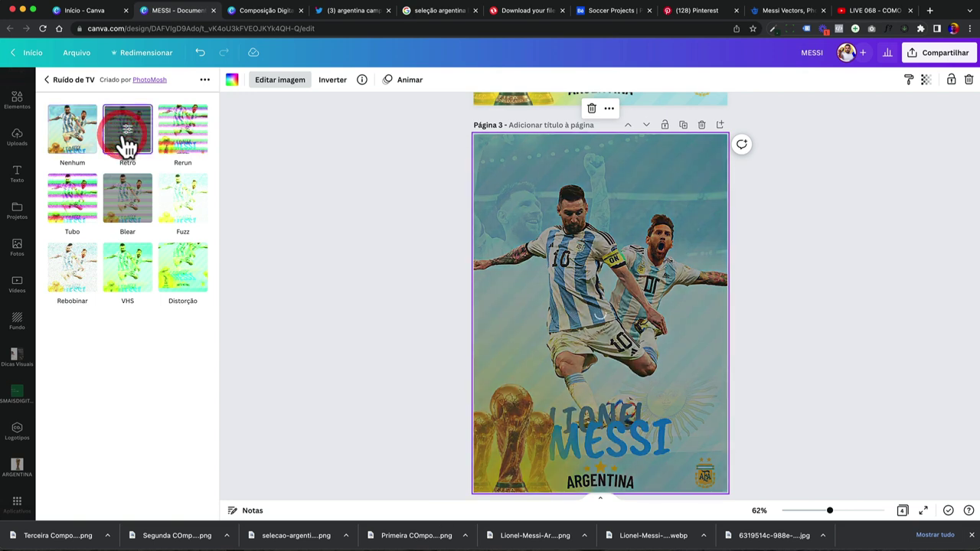
left_click(128, 138)
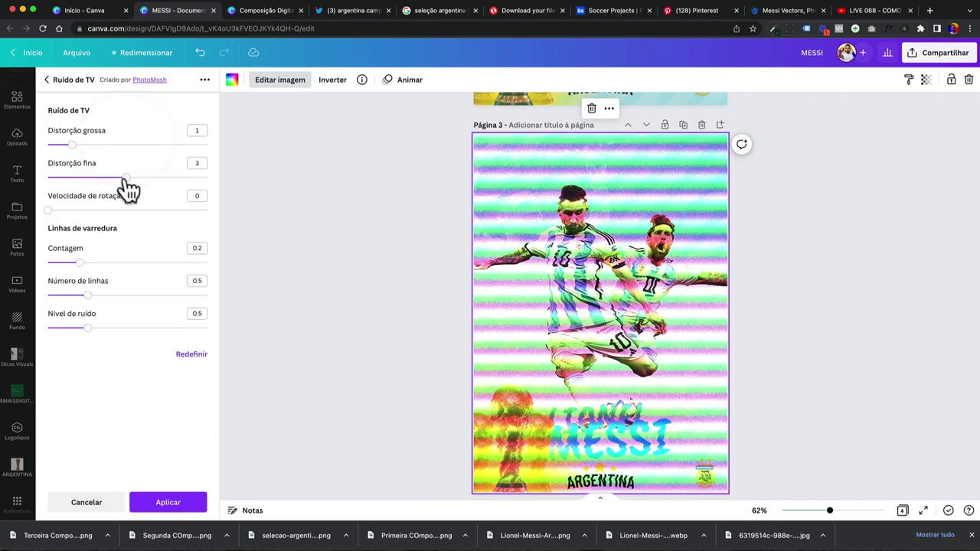
left_click_drag(122, 178, 35, 150)
left_click_drag(80, 262, 31, 272)
left_click_drag(90, 297, 6, 304)
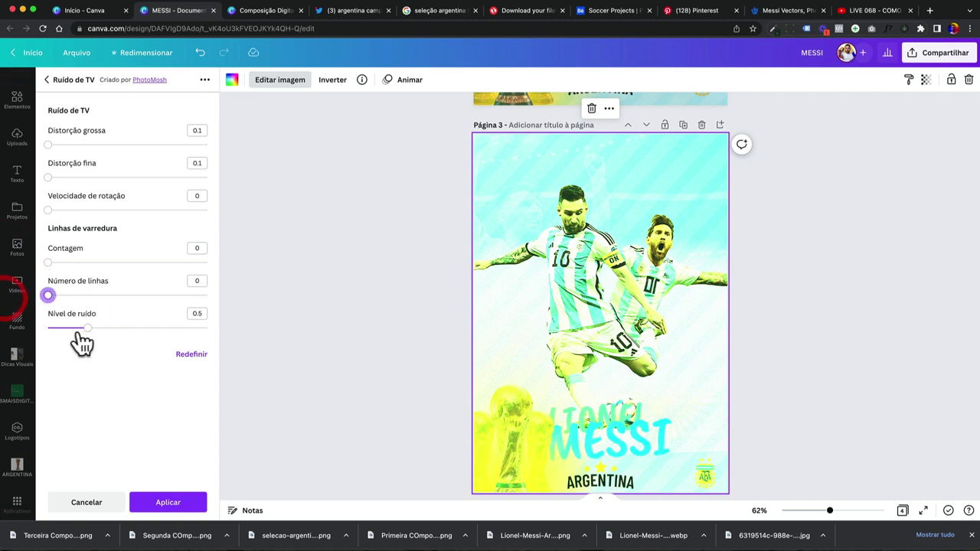
left_click_drag(85, 328, 92, 389)
left_click(87, 503)
In the full image adjustments, set the page 3 background's Contraste to 5 and Saturação to -10
scroll(103, 282, "up", 15)
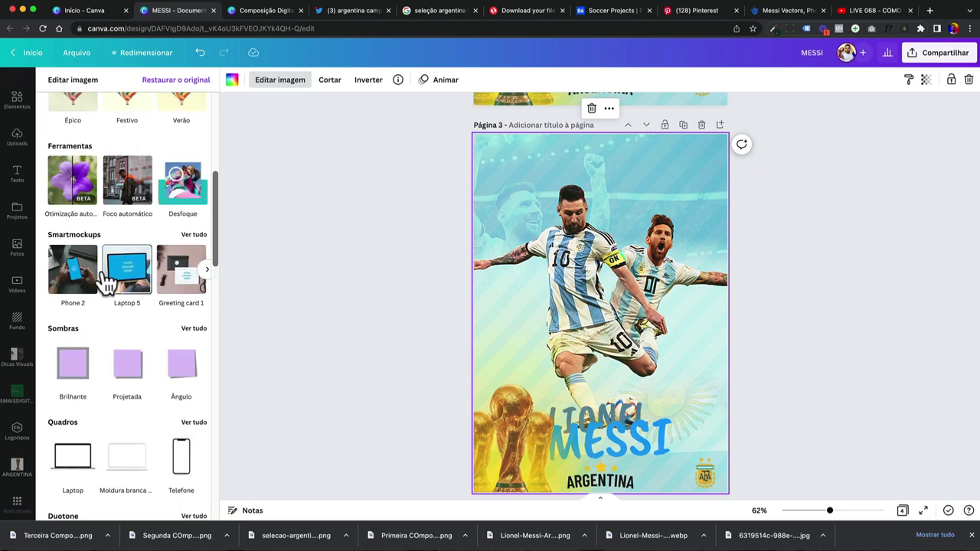
scroll(107, 283, "up", 5)
left_click(193, 279)
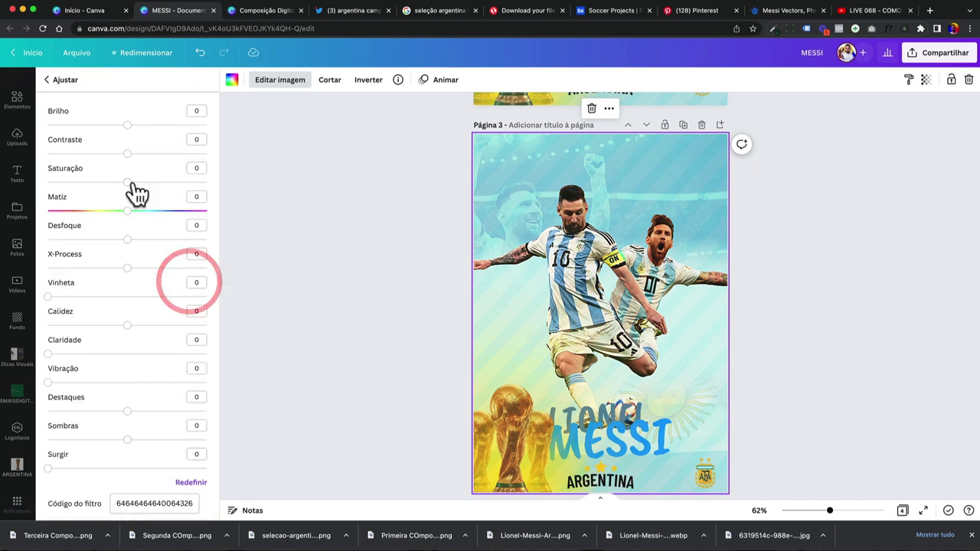
mouse_move(127, 154)
left_mouse_down()
mouse_move(112, 154)
mouse_move(123, 154)
left_mouse_up()
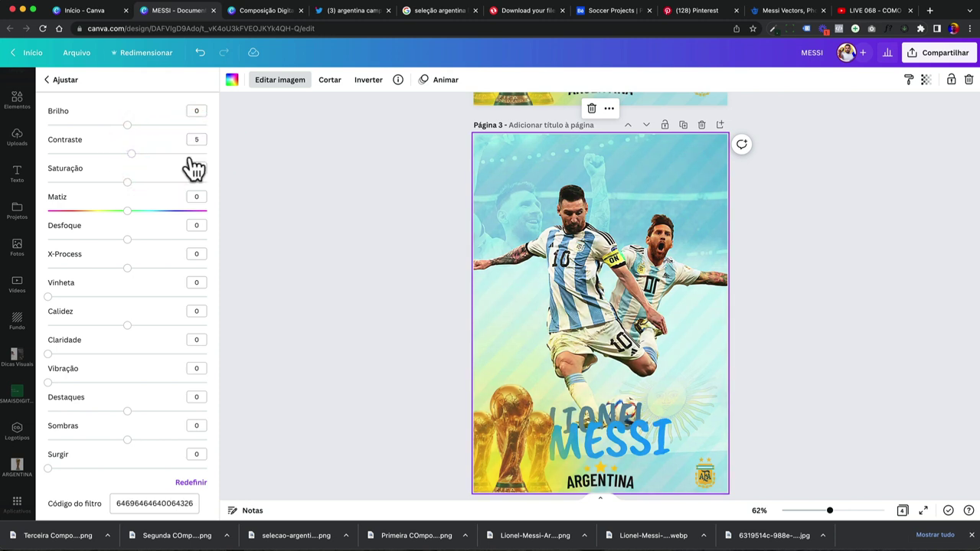
left_click_drag(135, 186, 115, 190)
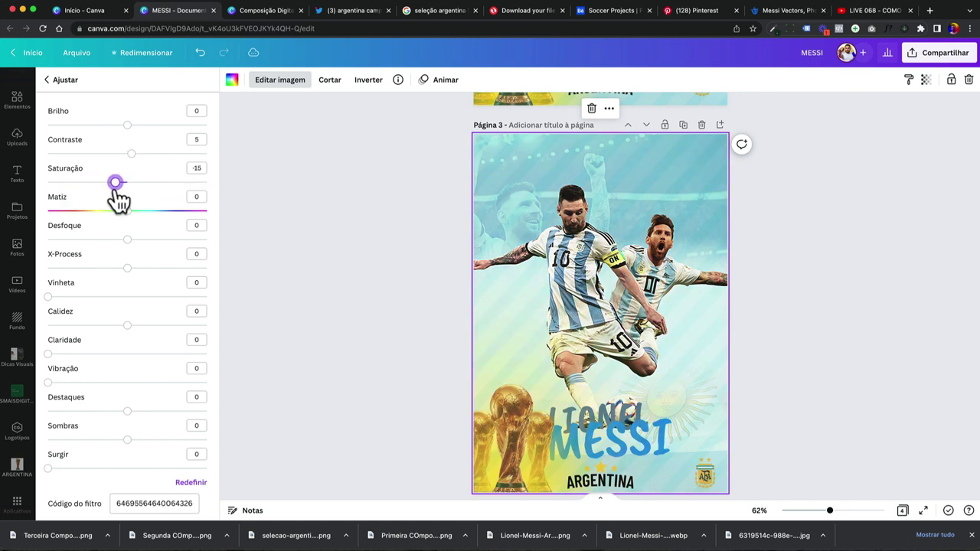
left_click(200, 168)
double_click(200, 168)
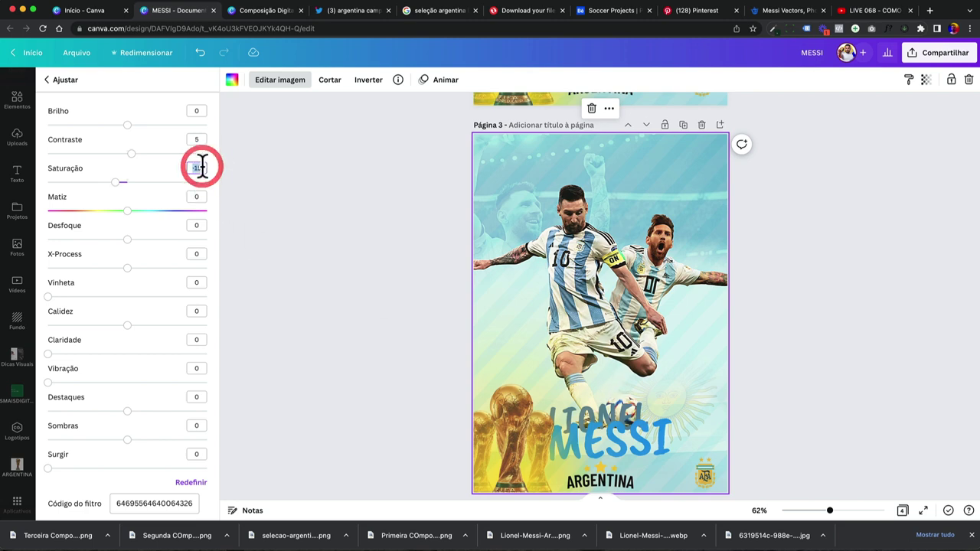
type("10")
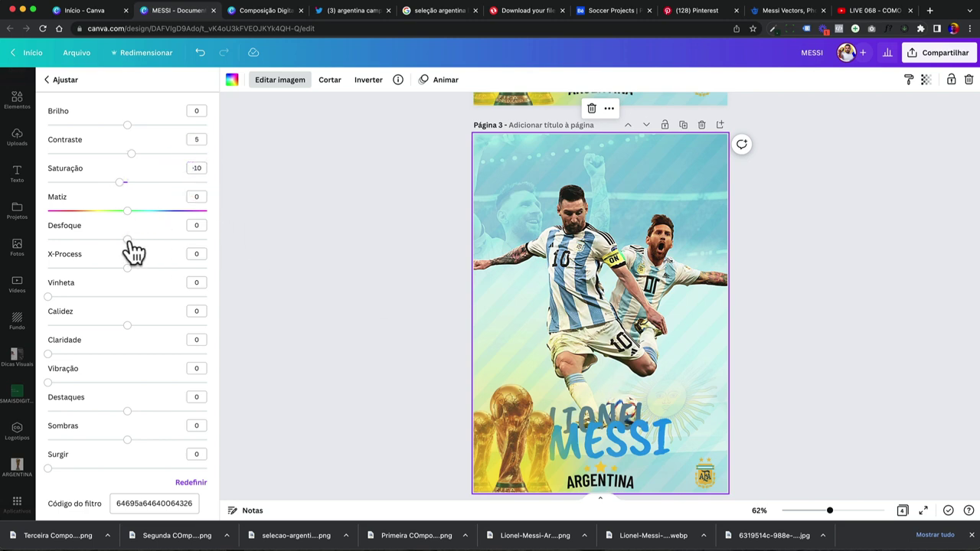
Set the background image's Desfoque to -10 and its Vinheta to 29
mouse_move(128, 240)
left_mouse_down()
mouse_move(143, 242)
mouse_move(111, 240)
left_mouse_up()
left_click(195, 225)
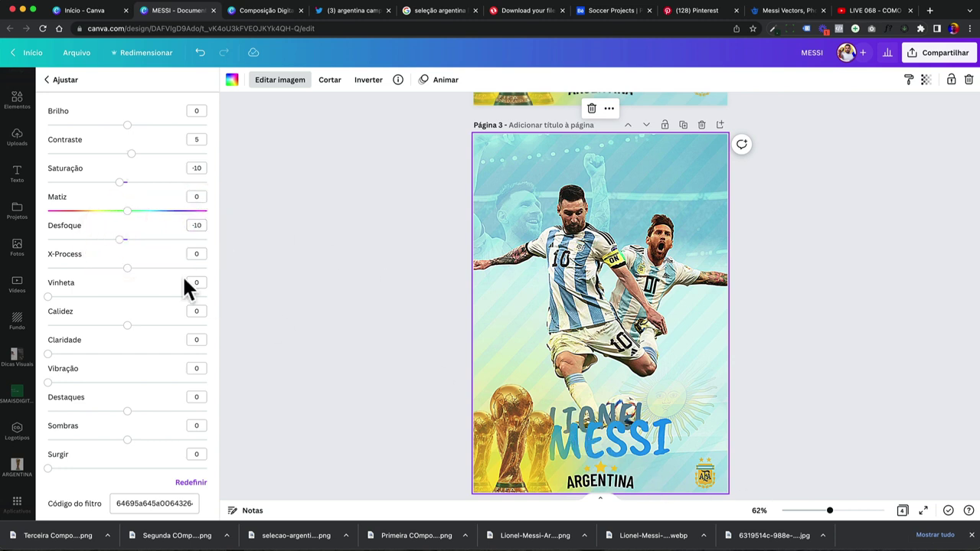
scroll(142, 291, "down", 1)
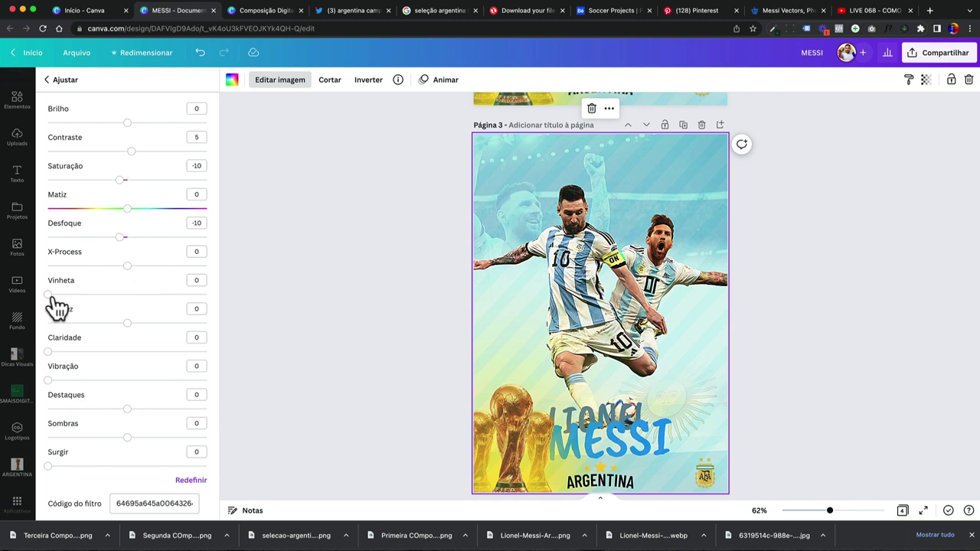
left_click_drag(51, 297, 93, 295)
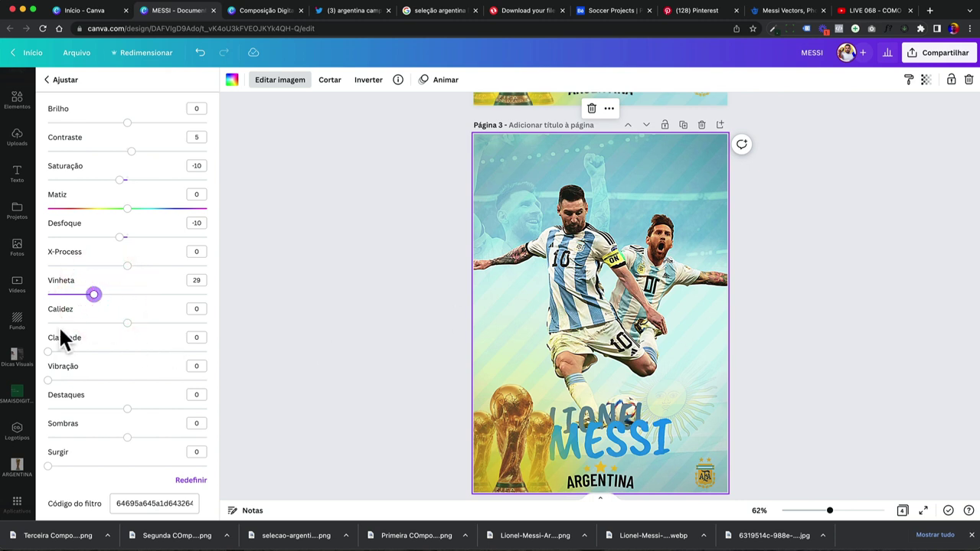
Set the background image's Vibração to 13 and Sombras to -20, keeping Surgir at 0
left_click_drag(48, 380, 67, 392)
left_click_drag(122, 412, 114, 457)
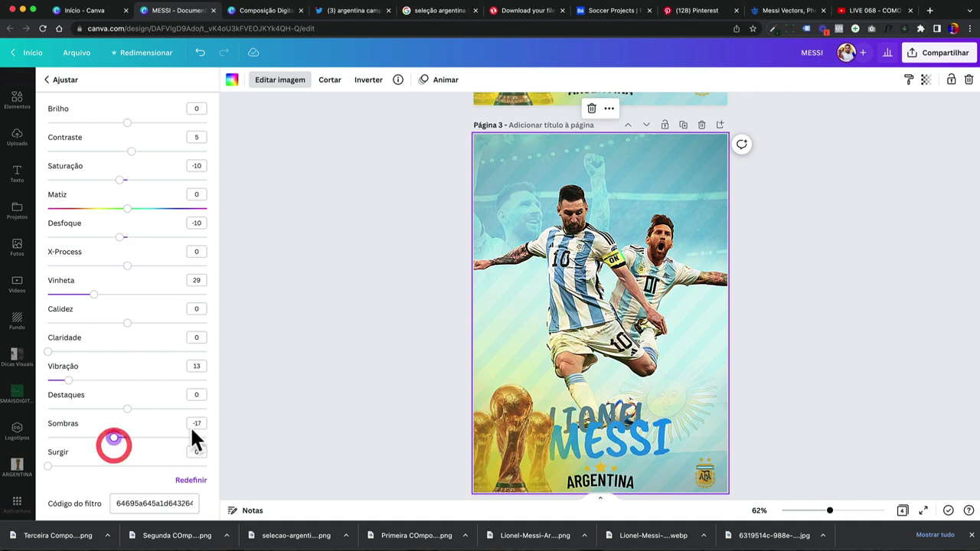
left_click(197, 426)
key("BackSpace")
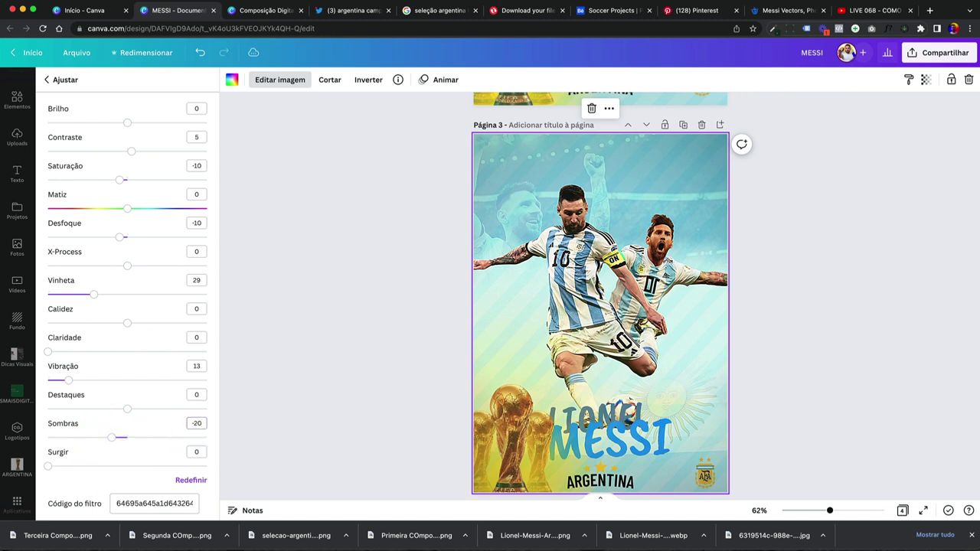
left_click_drag(81, 468, 51, 486)
scroll(107, 432, "up", 1)
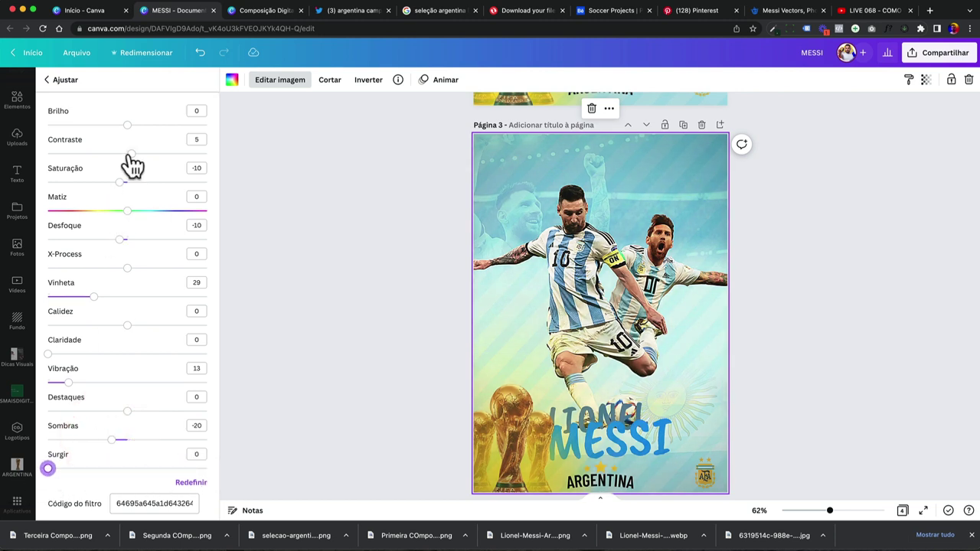
Finish editing the page 3 background image and dismiss the browser's downloads bar
left_click(51, 85)
scroll(140, 241, "down", 3)
scroll(140, 241, "up", 3)
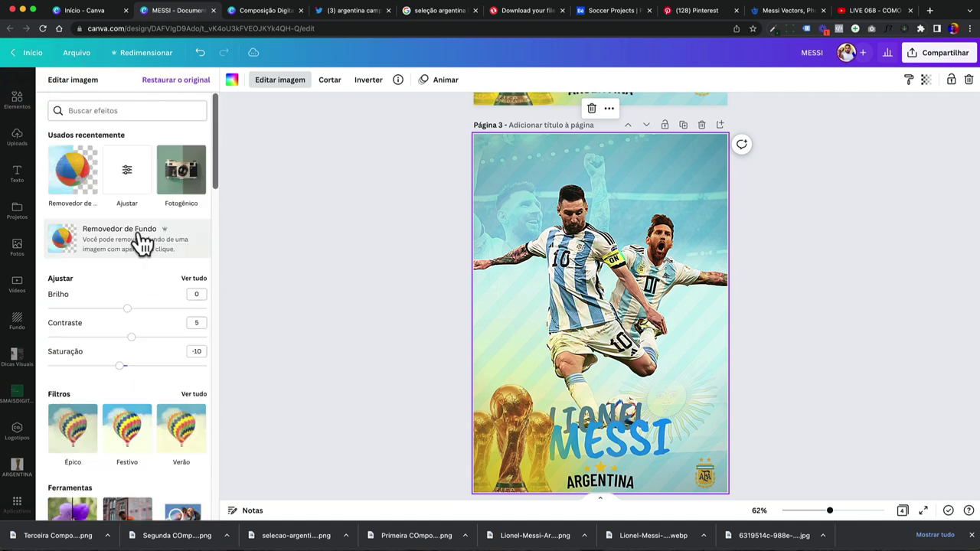
scroll(185, 300, "down", 5)
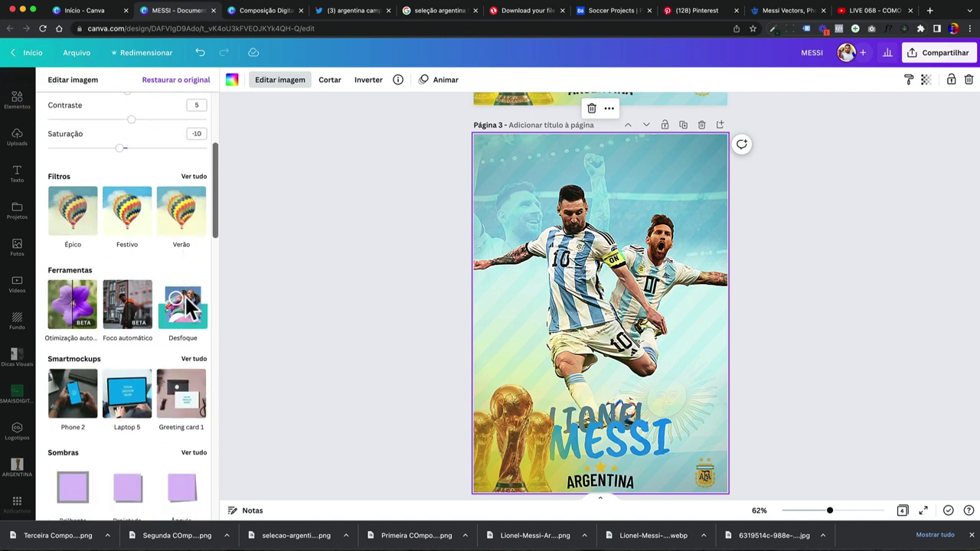
scroll(185, 297, "down", 3)
left_click(323, 298)
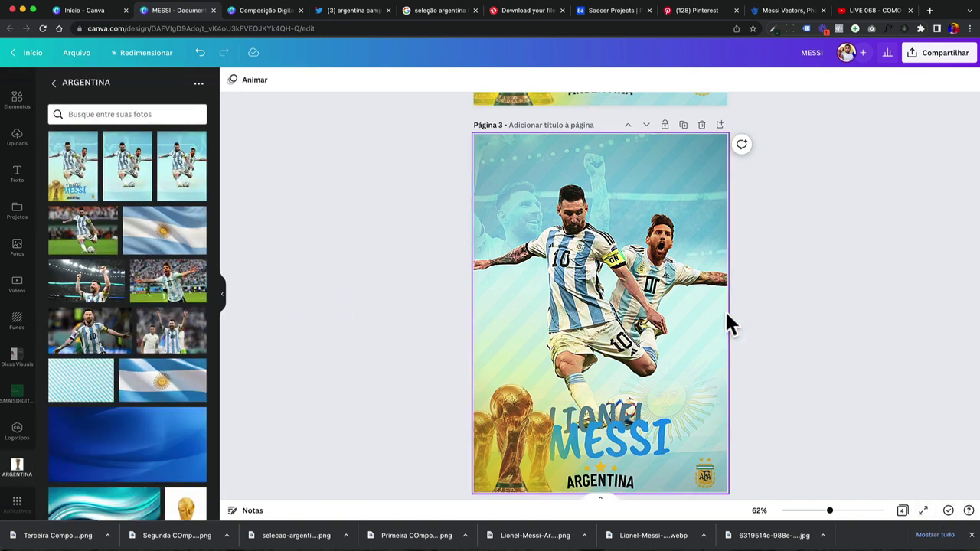
left_click(970, 535)
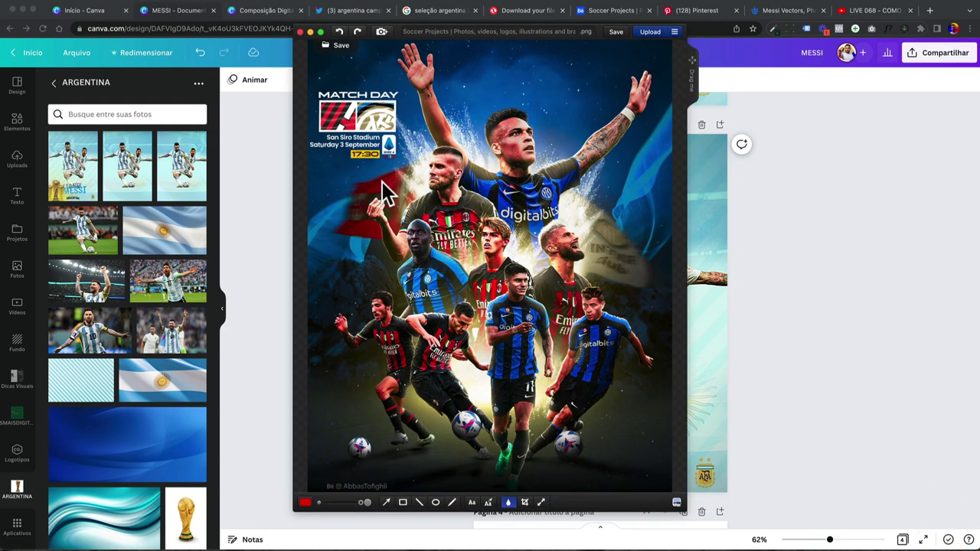
Switch to Finder, preview the source images in the _ARGENTINA folder from the Messi photo to the World Cup trophy, and return to Canva
key("Escape")
key("super+Tab")
left_click(379, 297)
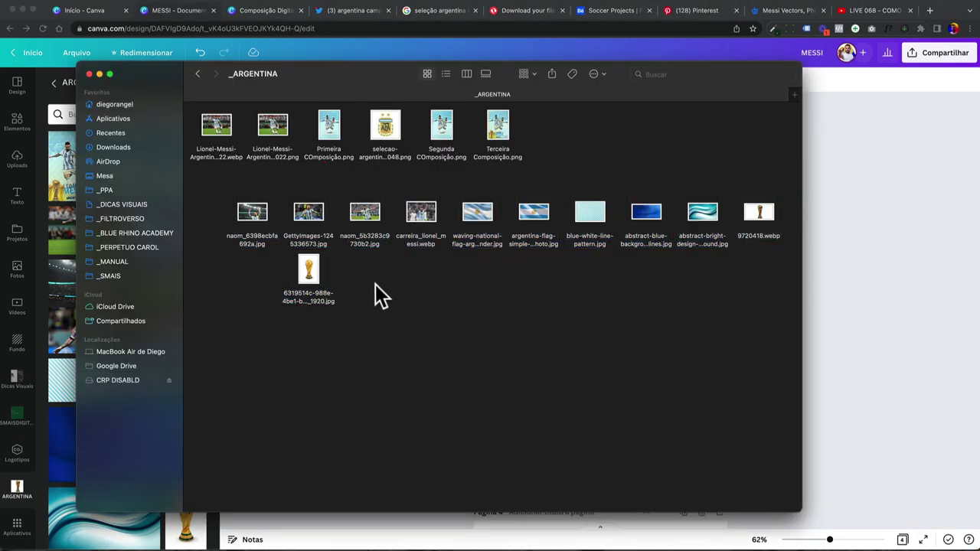
left_click(214, 125)
key("space")
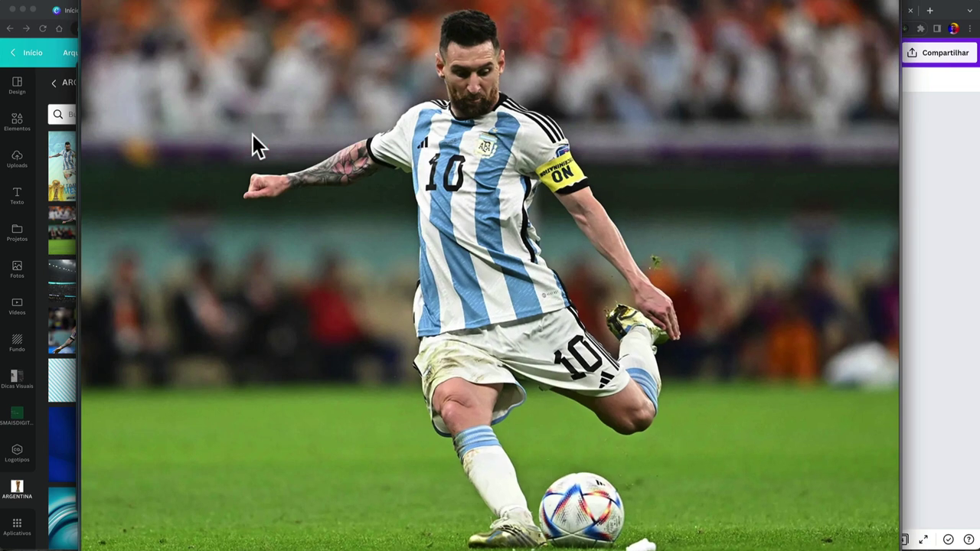
key("Right")
key("Right")
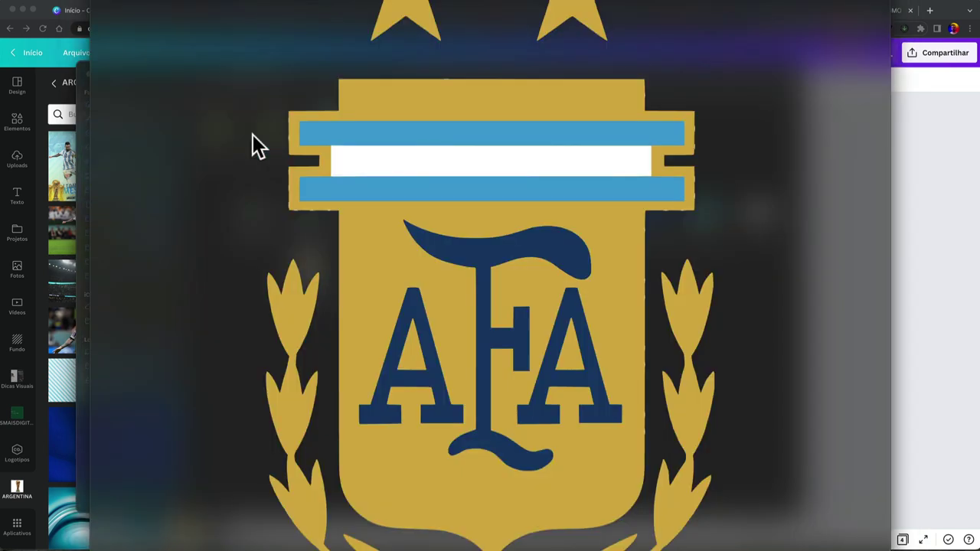
key("Left")
key("Right")
key("Right")
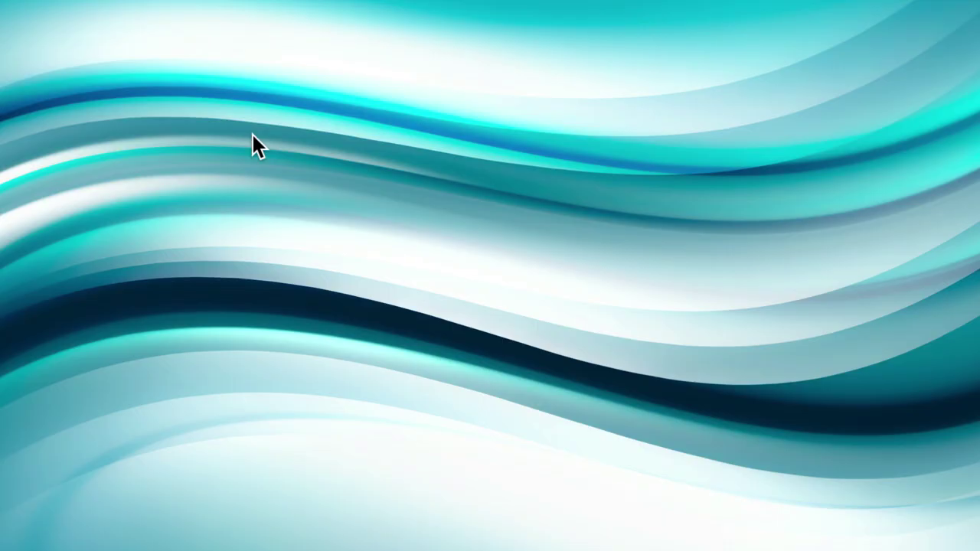
key("Right")
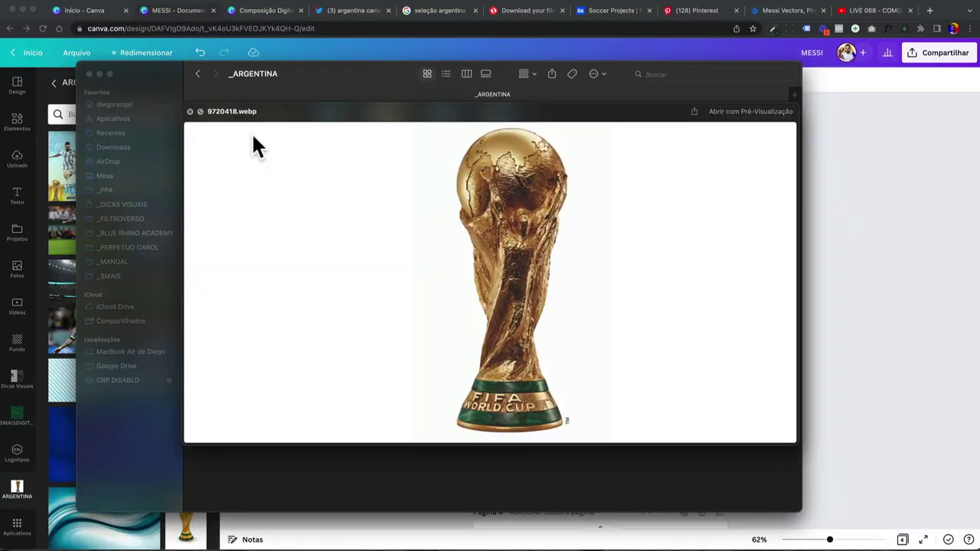
key("space")
left_click(332, 509)
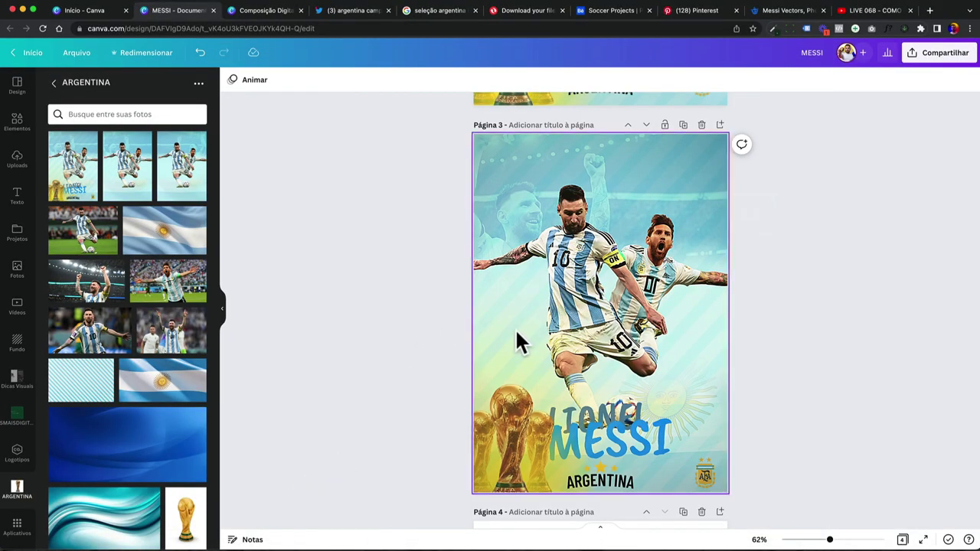
Add a blank page after page 1 of the MESSI design and move it to the start of the document
scroll(572, 336, "up", 3)
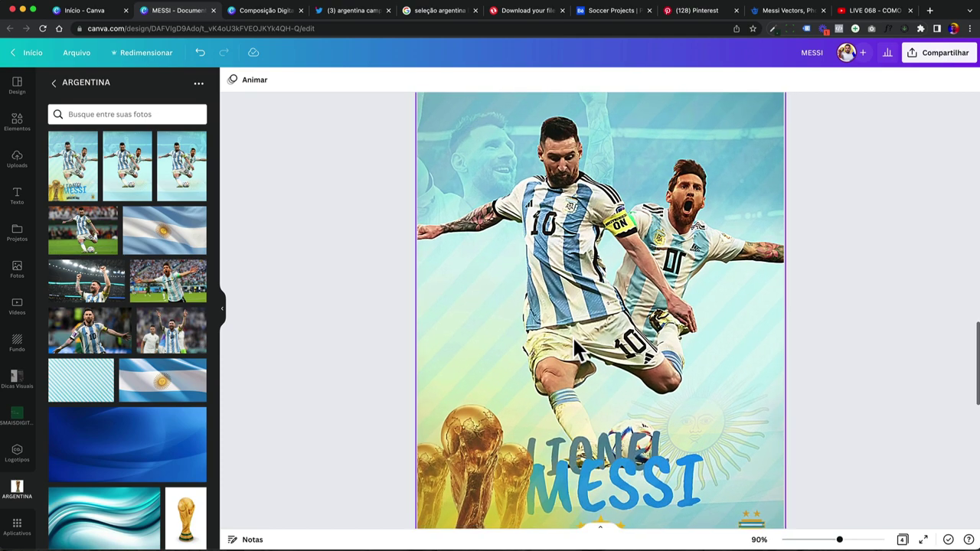
scroll(572, 335, "down", 3)
scroll(574, 341, "up", 10)
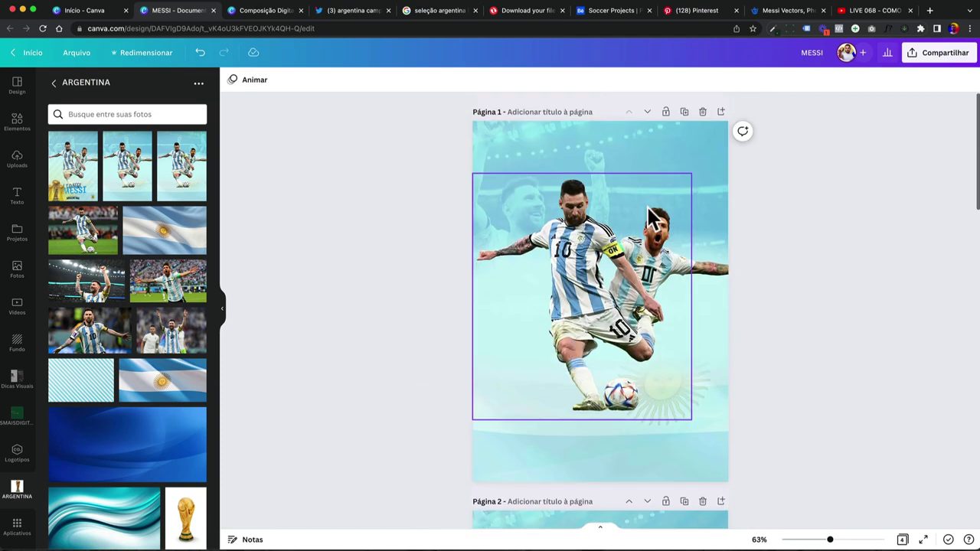
left_click(720, 112)
left_click(646, 112)
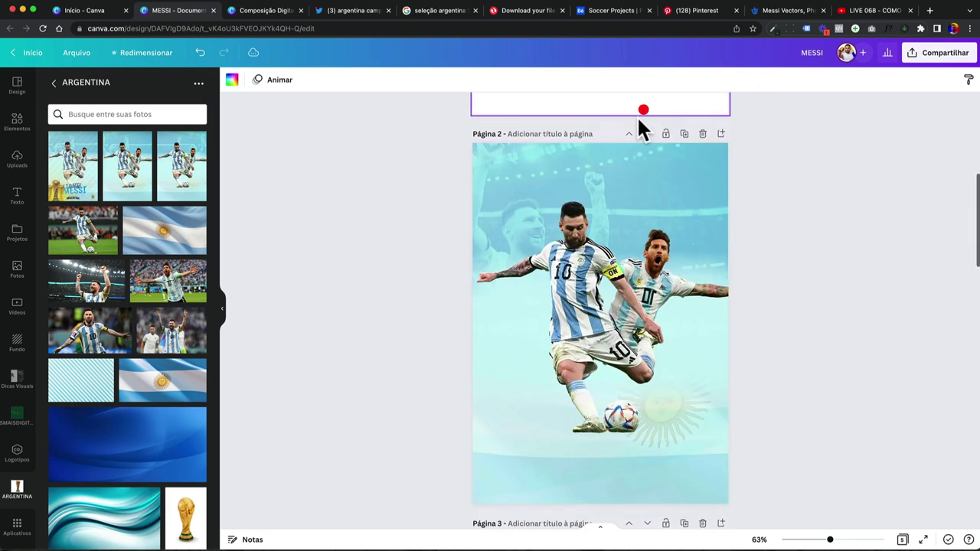
Review the open Behance, Pinterest, Freepik and Composição Digital references in the browser, and return to the MESSI design
left_click(632, 17)
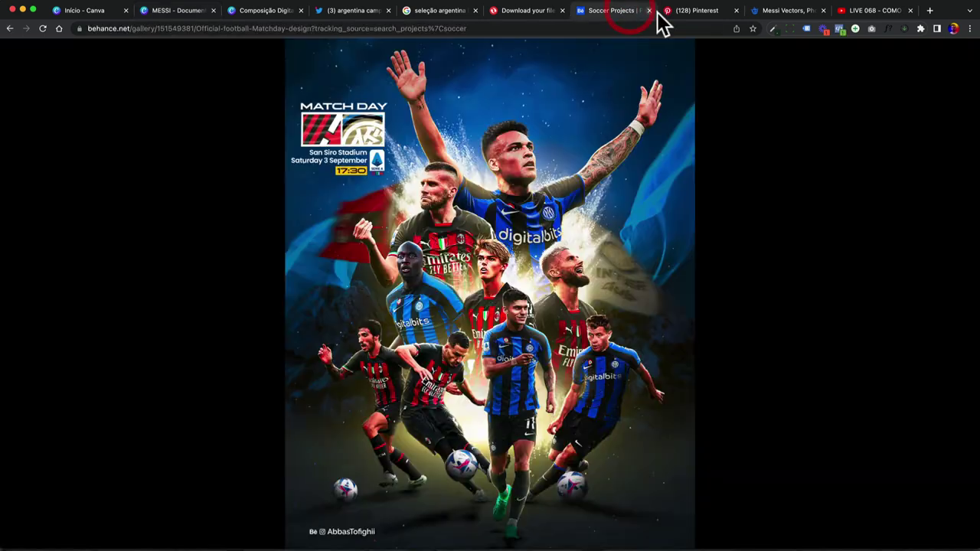
left_click(698, 16)
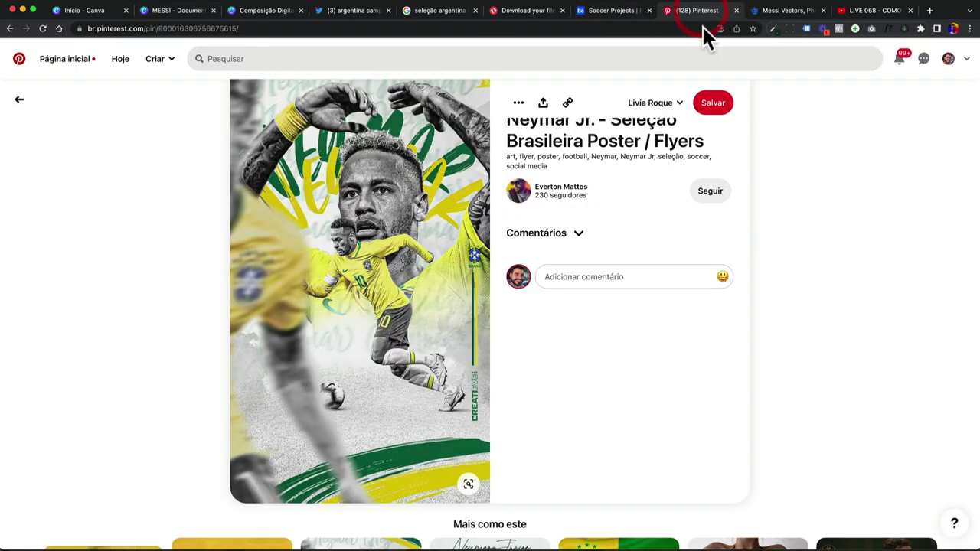
left_click(770, 15)
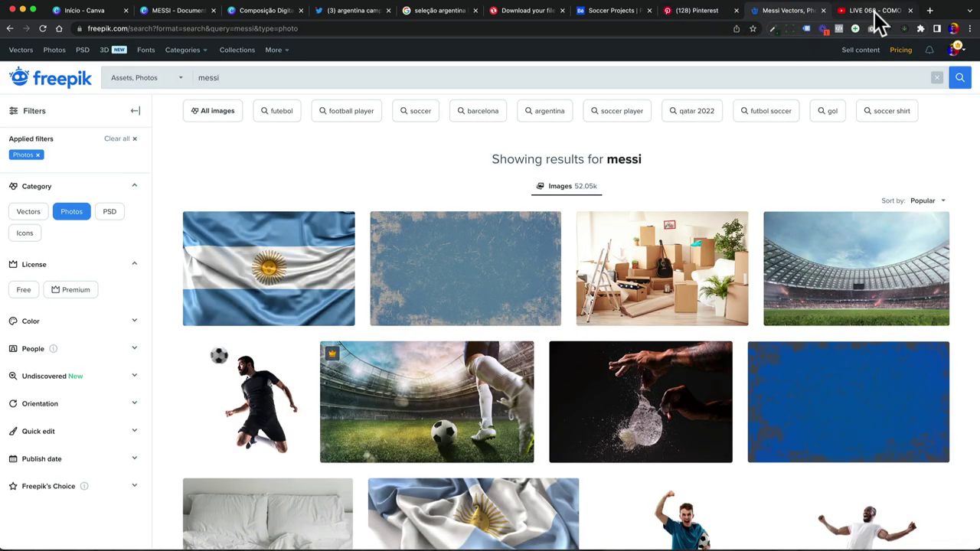
left_click(688, 14)
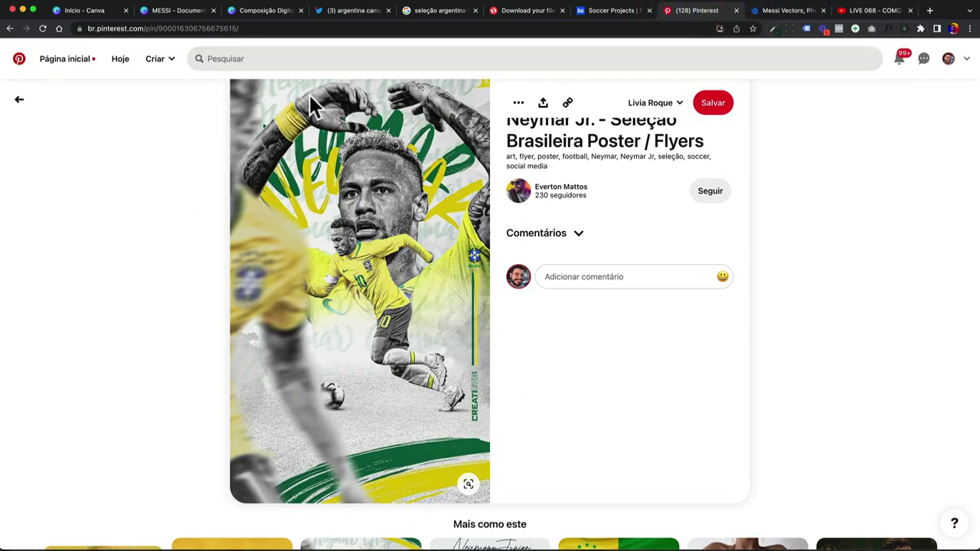
left_click(243, 13)
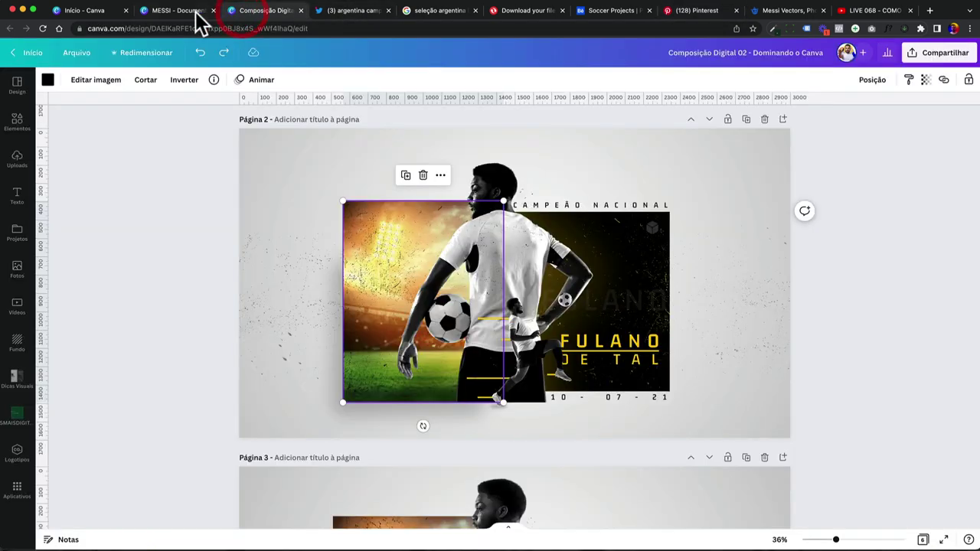
left_click(194, 11)
left_click(104, 11)
left_click(161, 10)
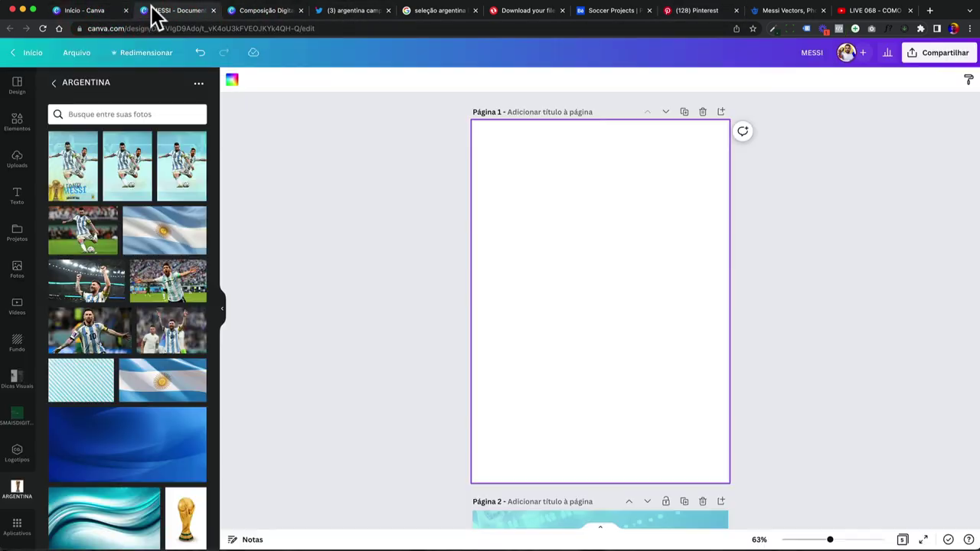
Examine the colour-graded poster on page 4 up close and as a whole, comparing it with the ungraded version on page 3
scroll(395, 262, "down", 10)
scroll(394, 263, "down", 6)
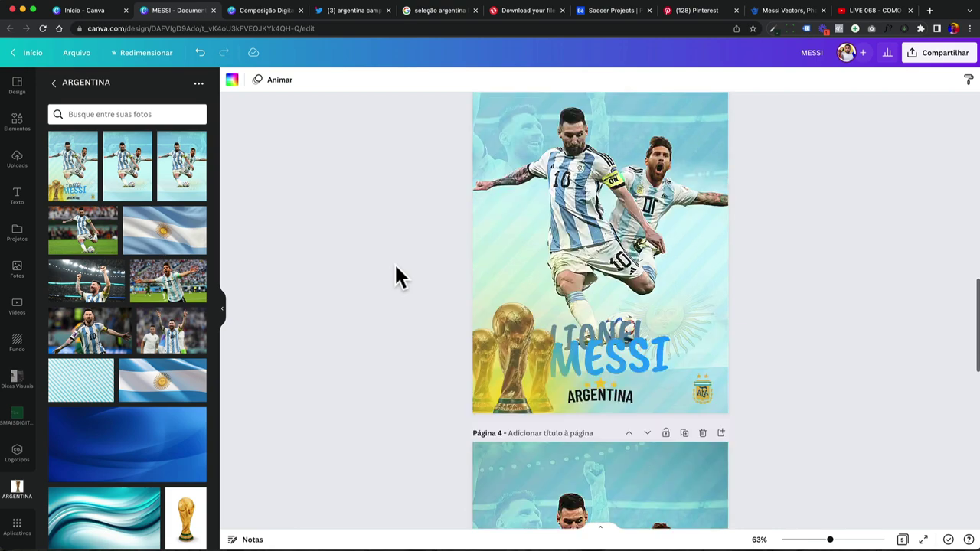
scroll(503, 285, "up", 5)
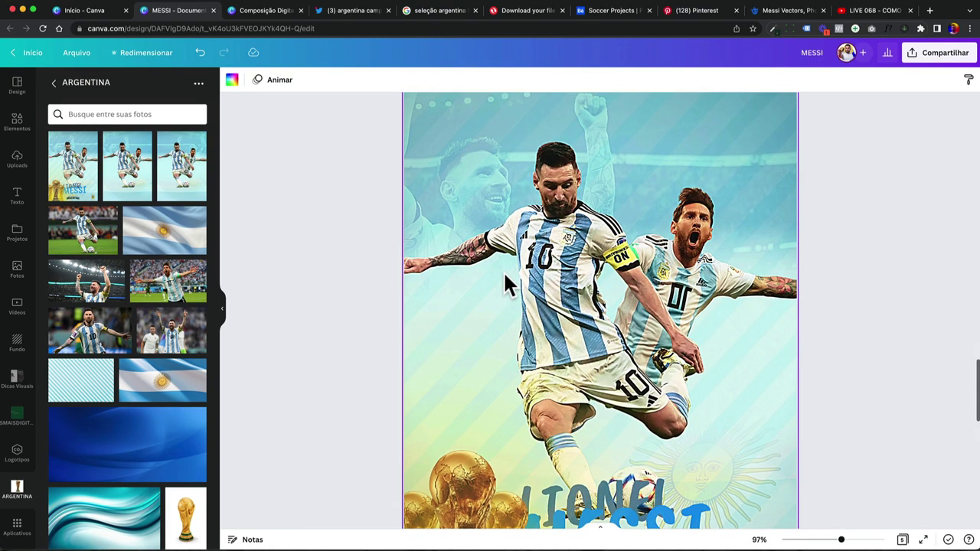
scroll(503, 285, "down", 5)
scroll(578, 369, "down", 2)
scroll(571, 355, "down", 3)
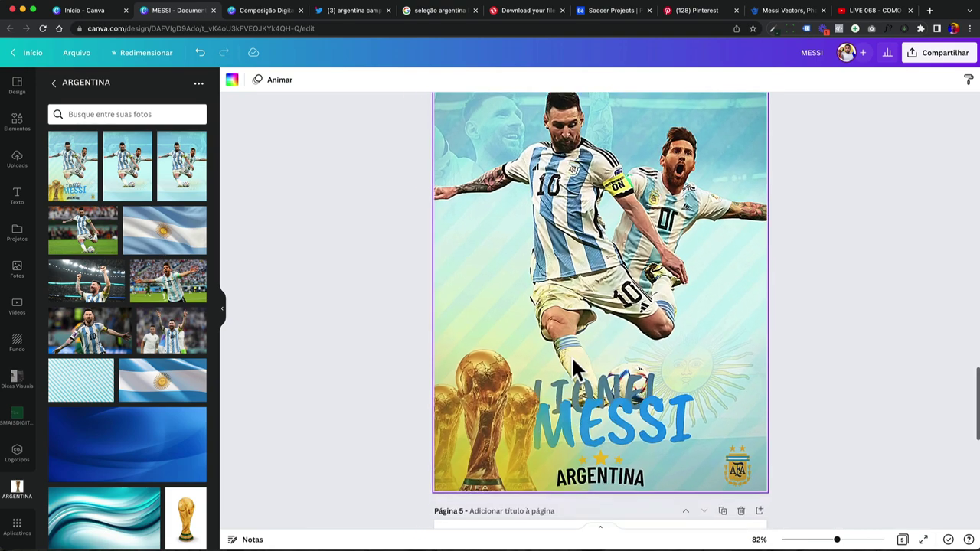
scroll(507, 446, "up", 2)
scroll(502, 441, "down", 2)
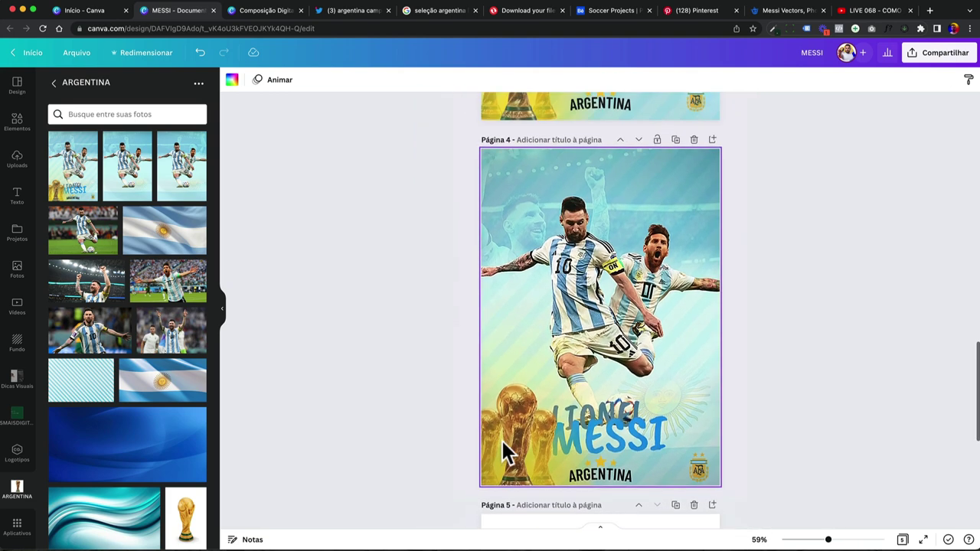
scroll(411, 368, "down", 1)
left_click(411, 369)
scroll(411, 375, "down", 1)
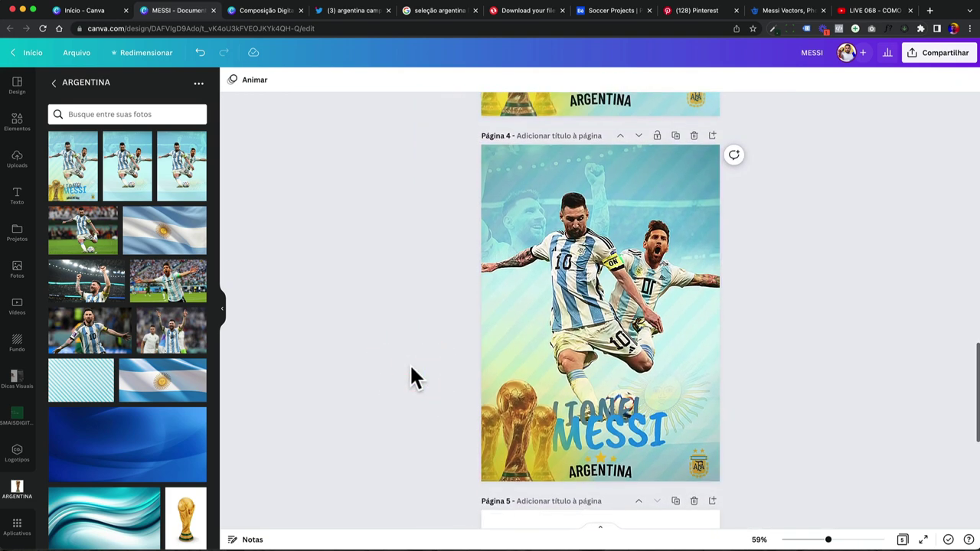
scroll(411, 369, "up", 2)
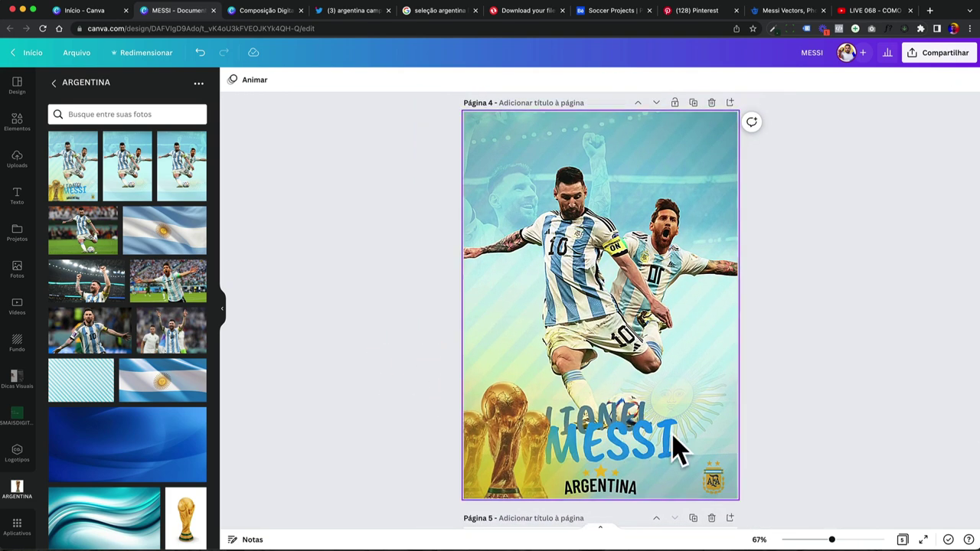
left_click(783, 301)
scroll(783, 302, "down", 2)
scroll(782, 302, "up", 2)
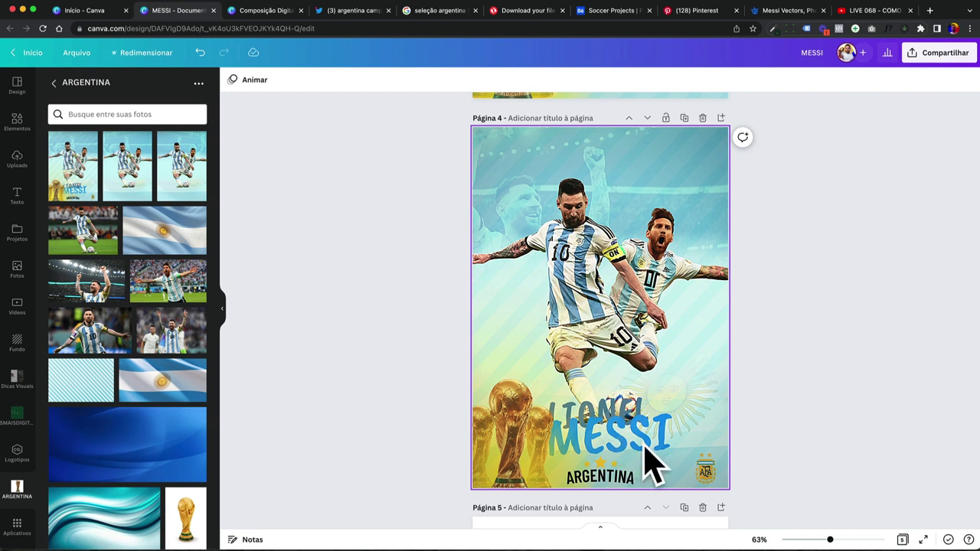
left_click(781, 354)
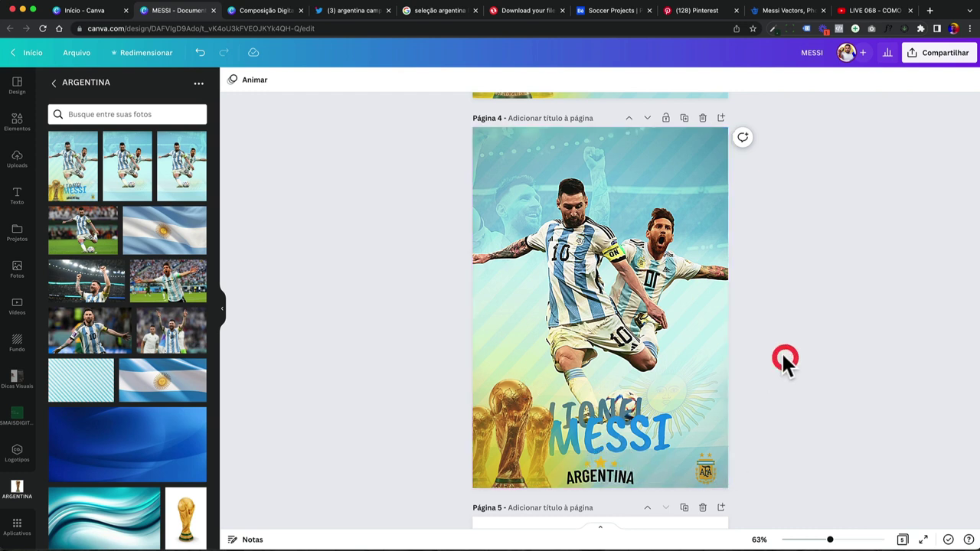